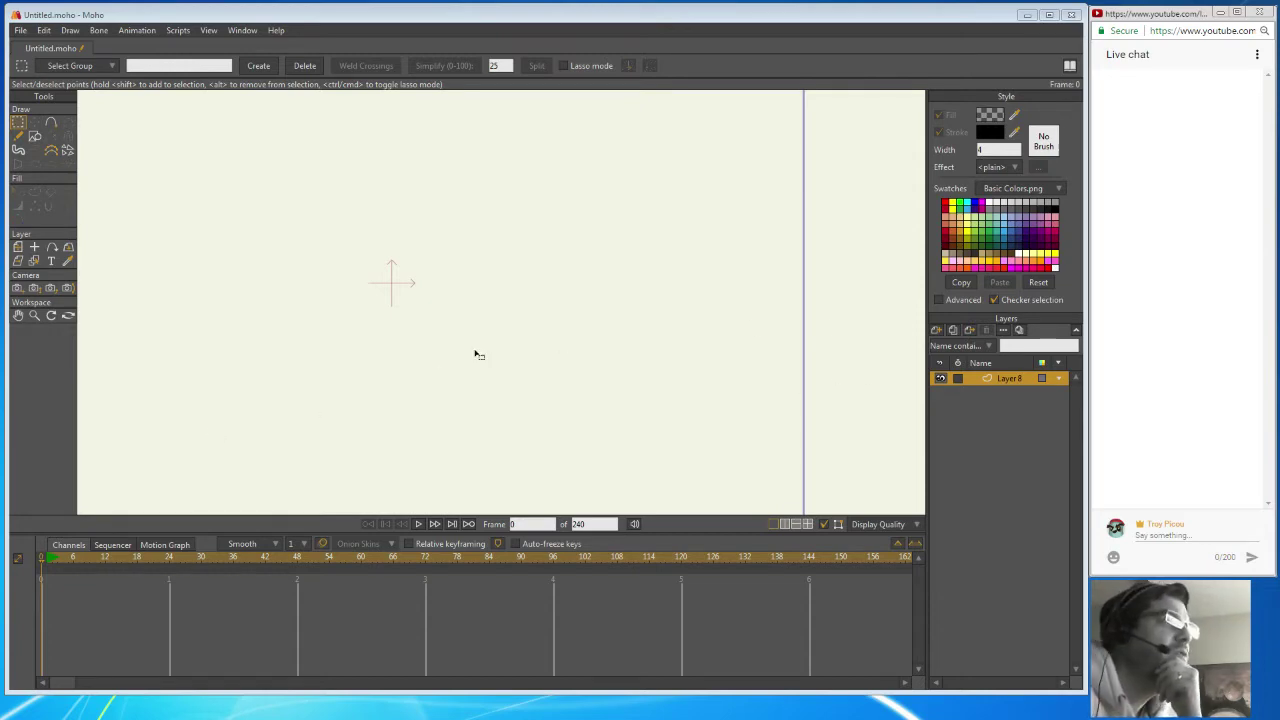
Draw a tall rectangle near the canvas origin with an auto-filled, fully opaque light blue fill (74BAED, alpha 255).
click(35, 137)
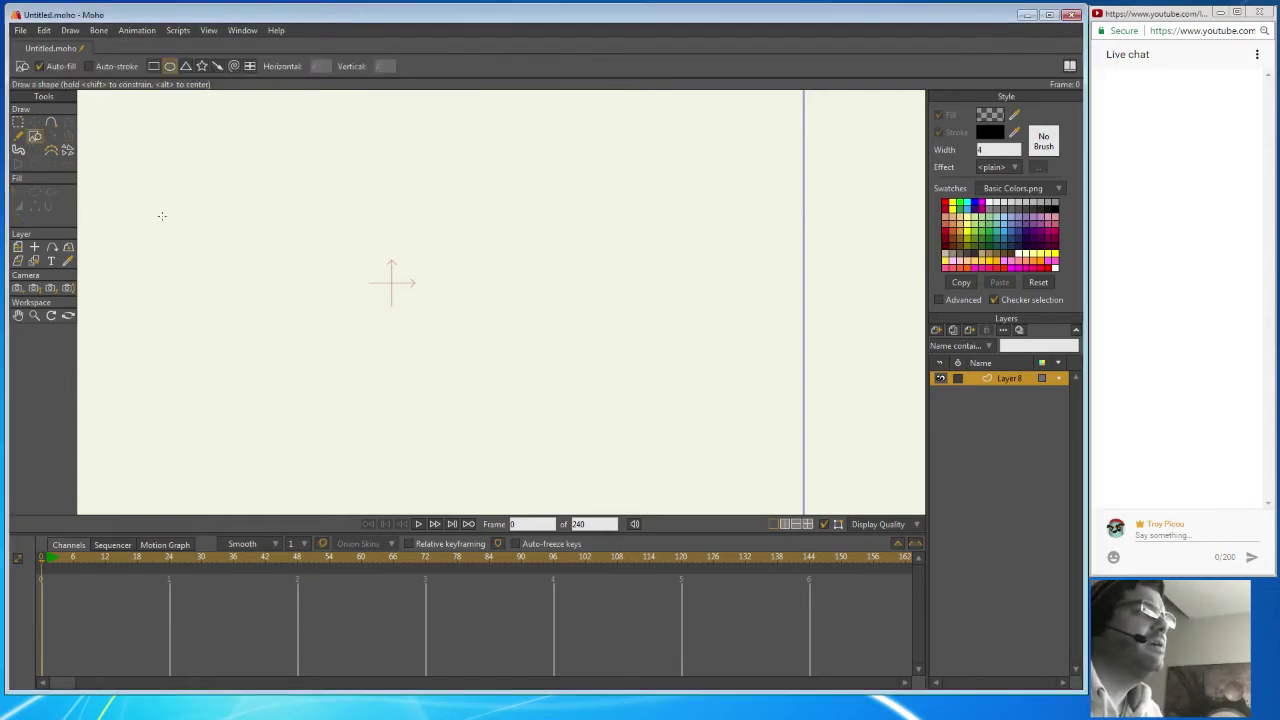
click(154, 66)
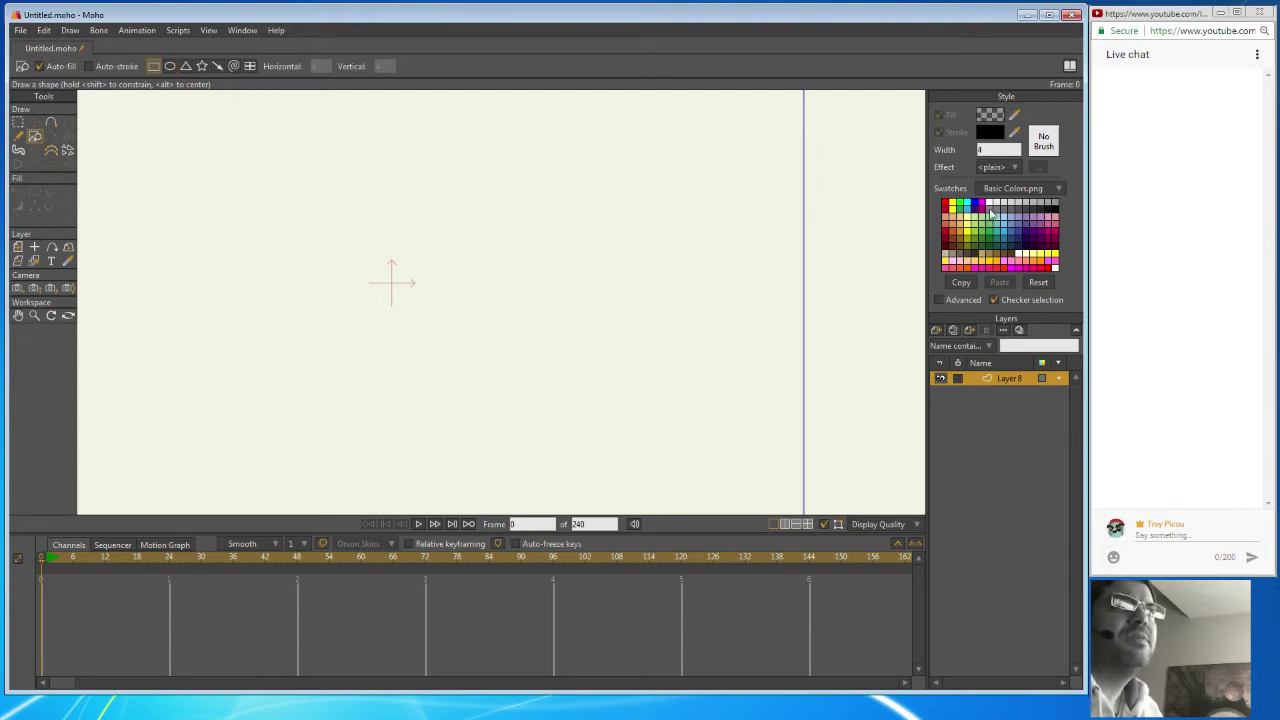
click(1005, 114)
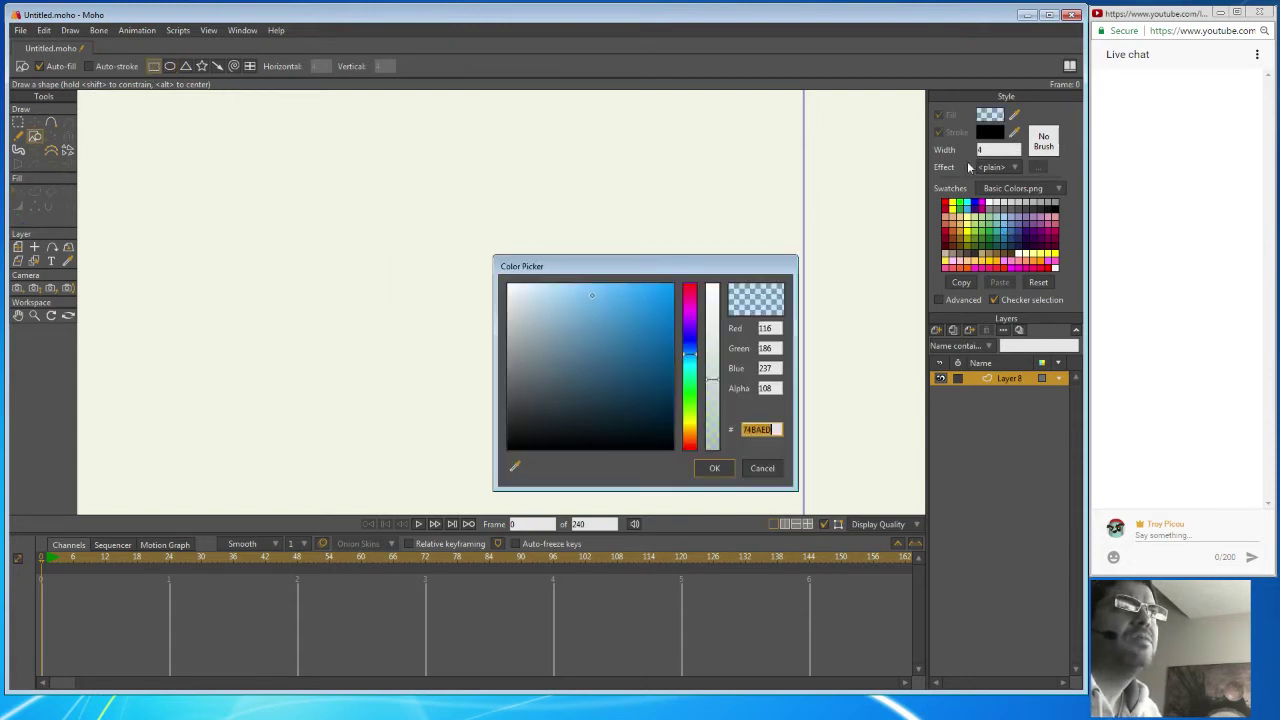
drag(712, 330, 715, 275)
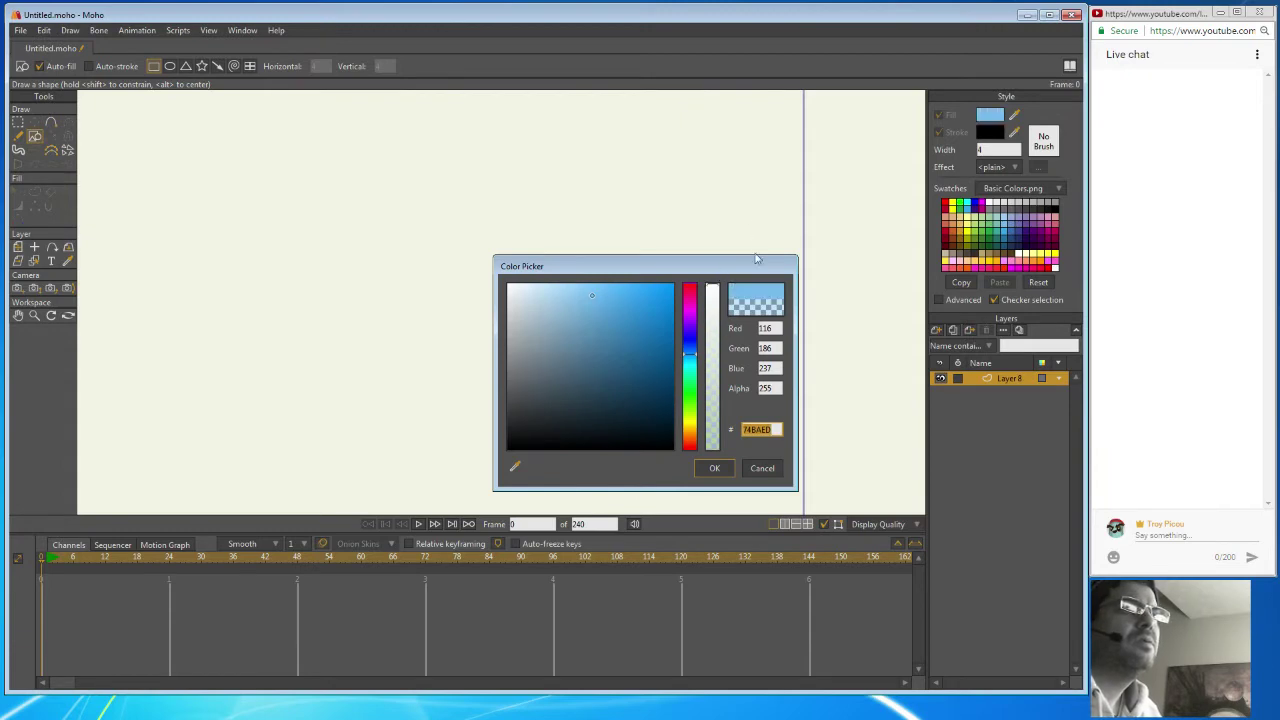
click(714, 468)
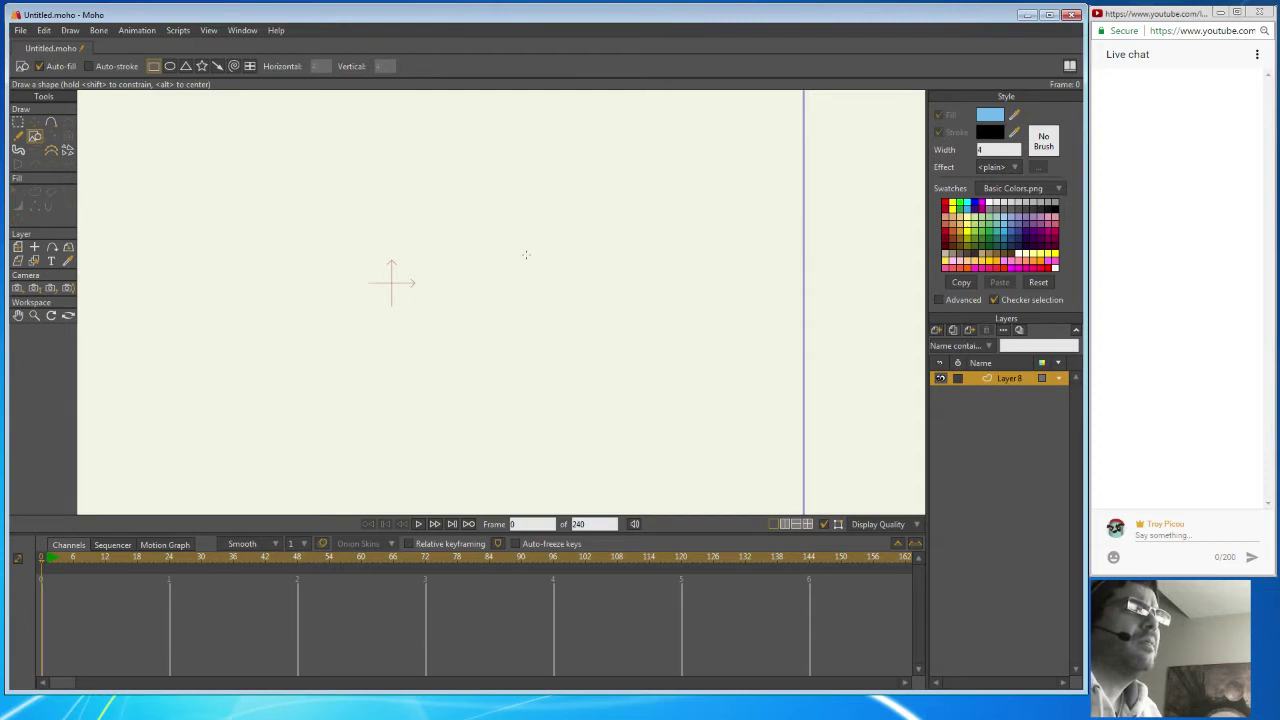
drag(390, 196, 503, 360)
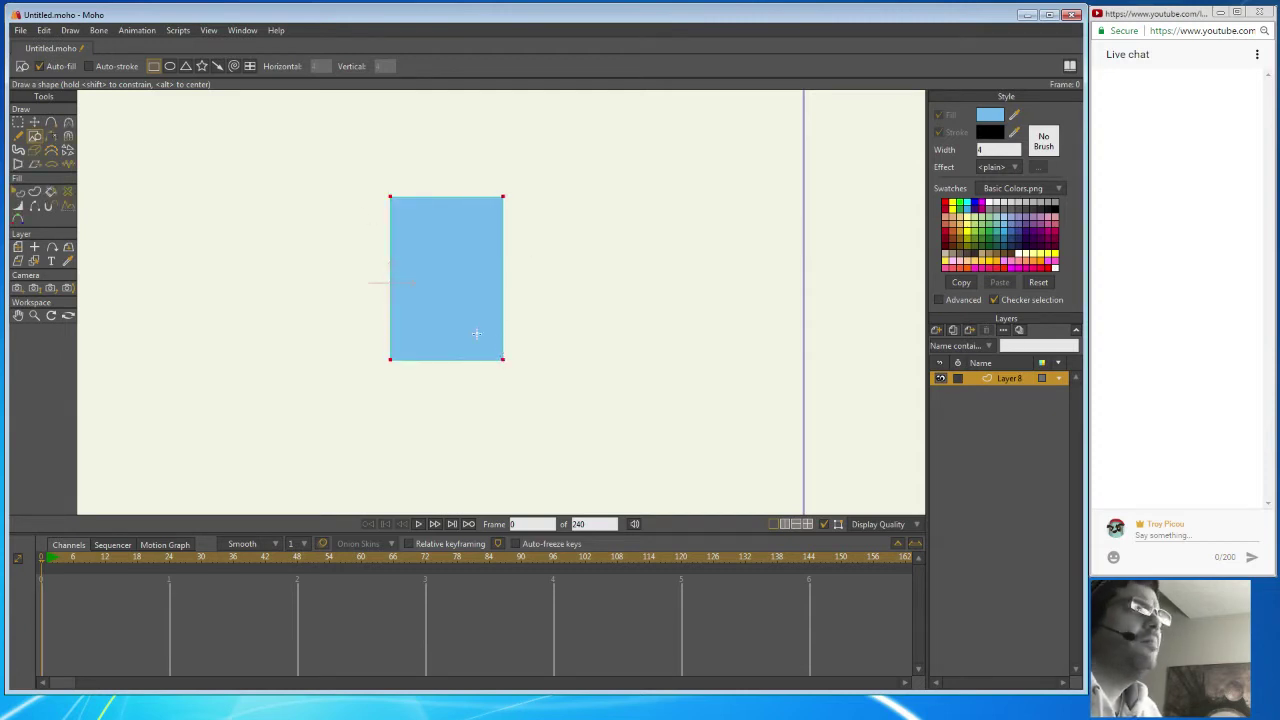
Turn on the rectangle's stroke and colour it a darker shade of blue sampled from its fill.
click(18, 192)
click(393, 244)
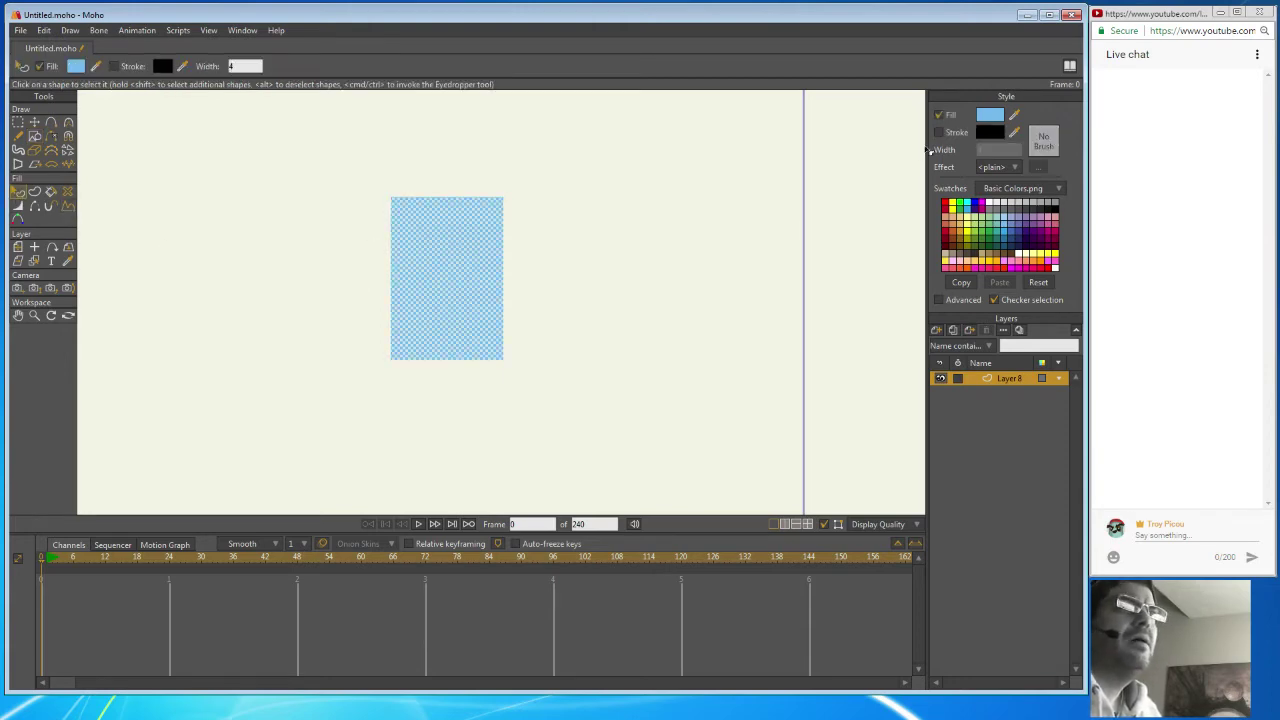
click(939, 132)
click(987, 134)
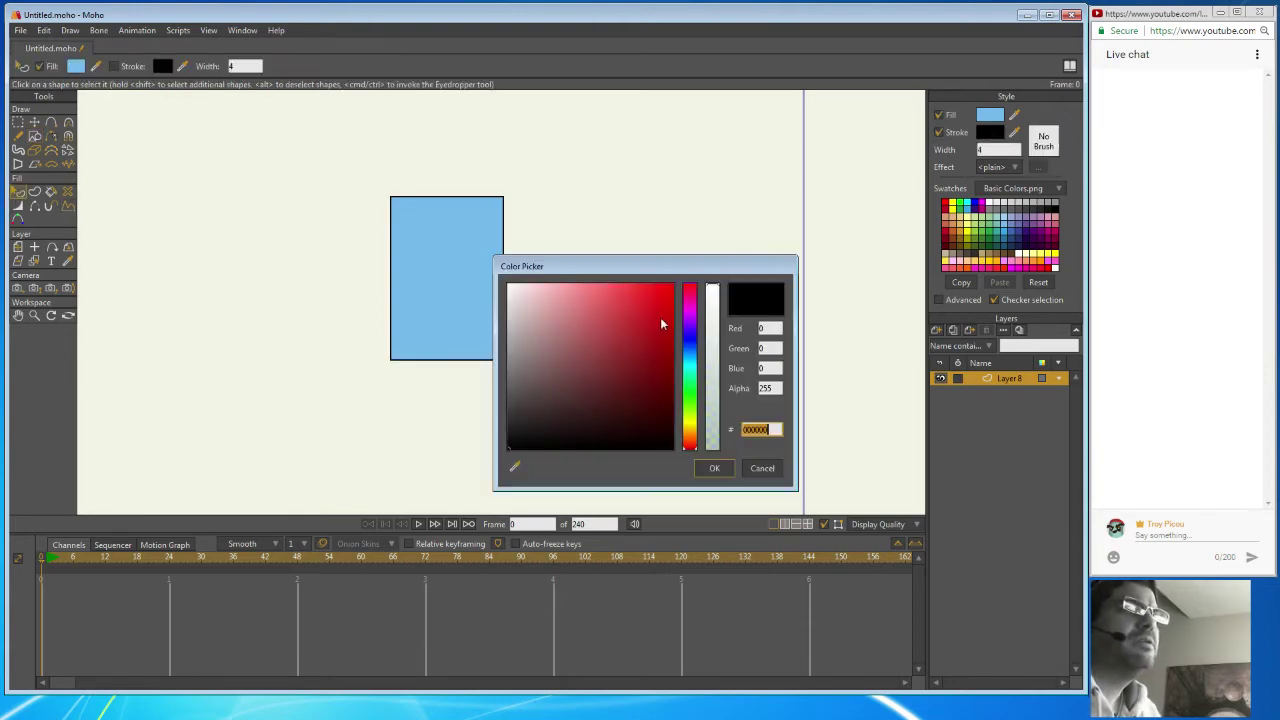
click(514, 466)
click(458, 320)
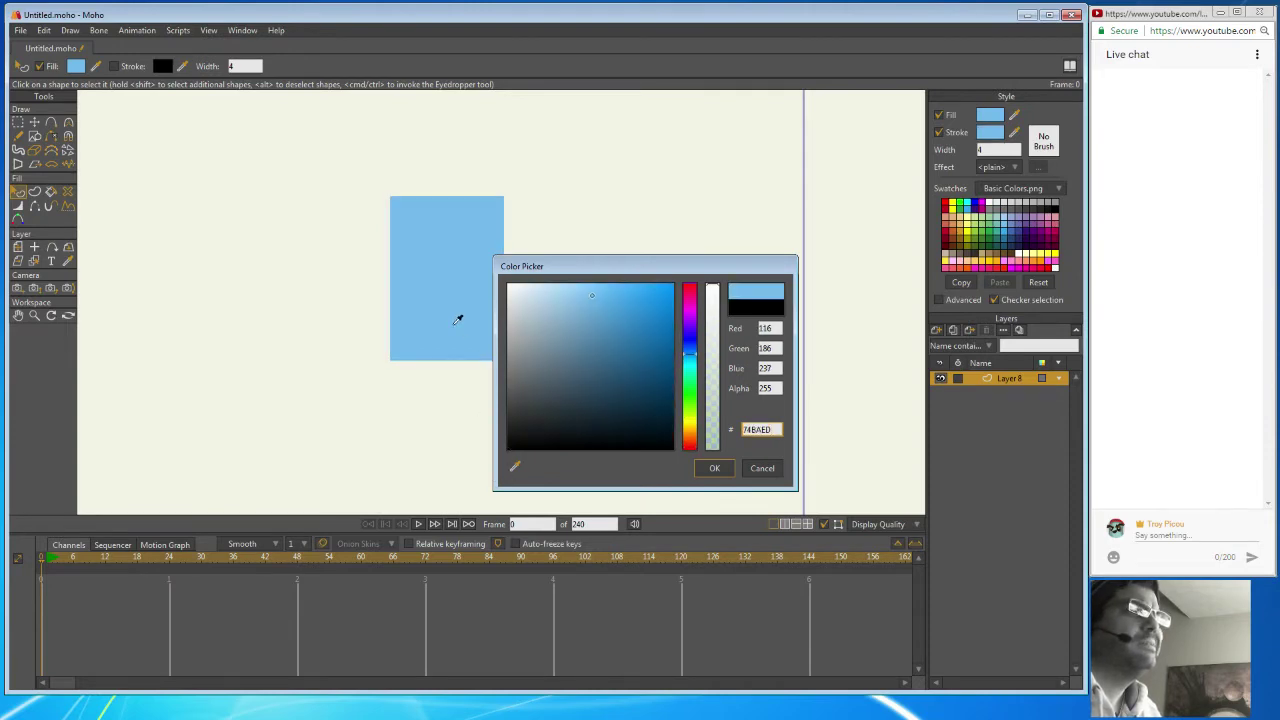
drag(593, 315, 592, 346)
click(712, 468)
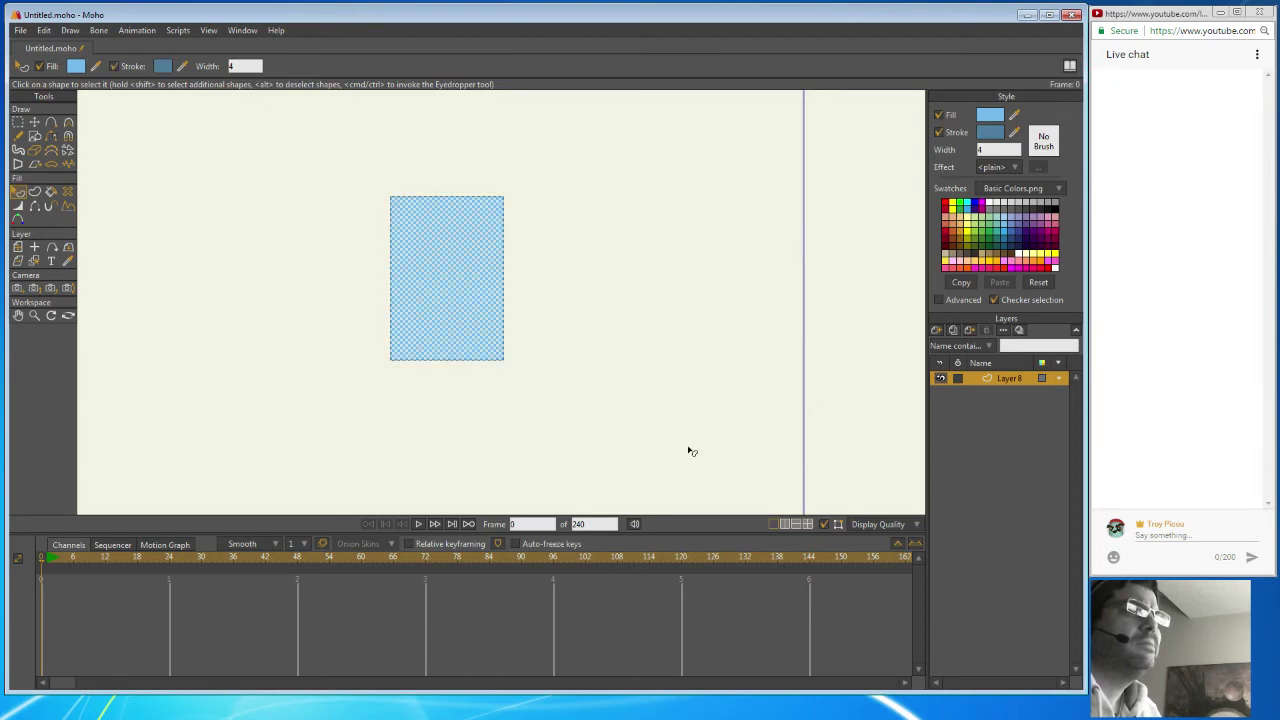
Thicken the rectangle's outline to about 184 percent line width and deselect its points.
click(17, 206)
drag(455, 323, 474, 317)
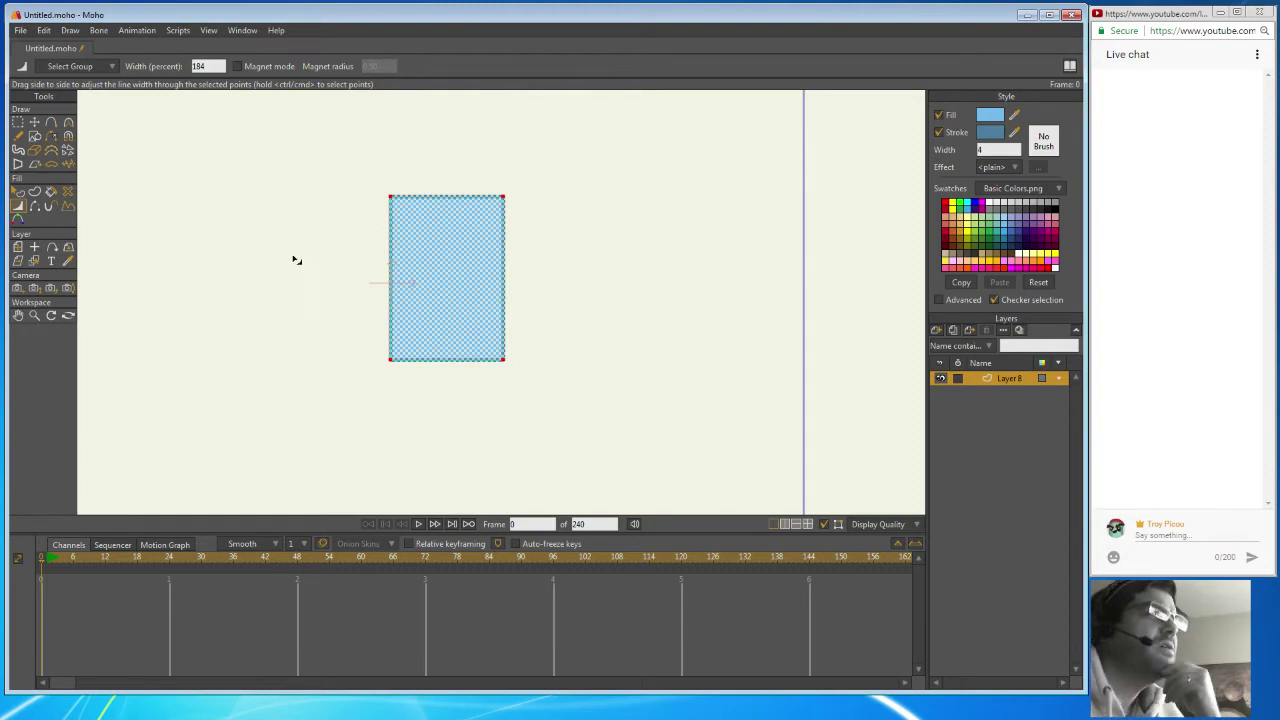
click(35, 122)
click(255, 229)
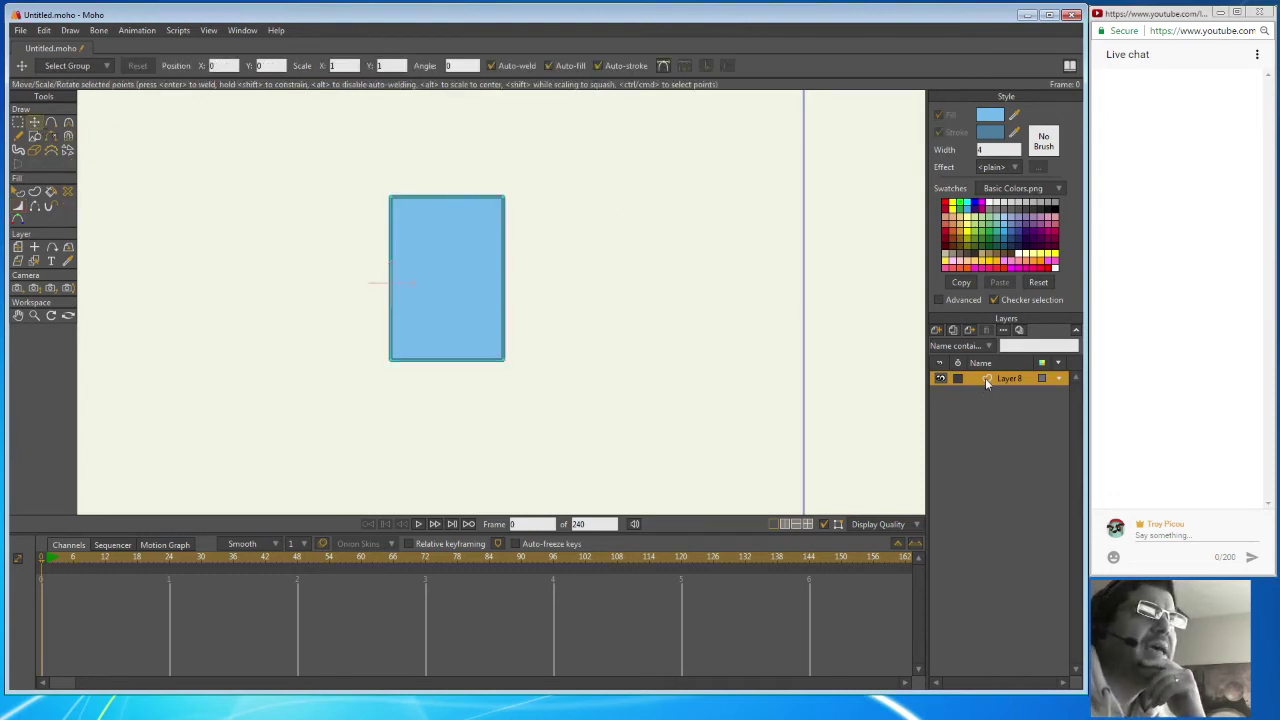
Rename the rectangle's layer as base.
click(937, 333)
click(1039, 408)
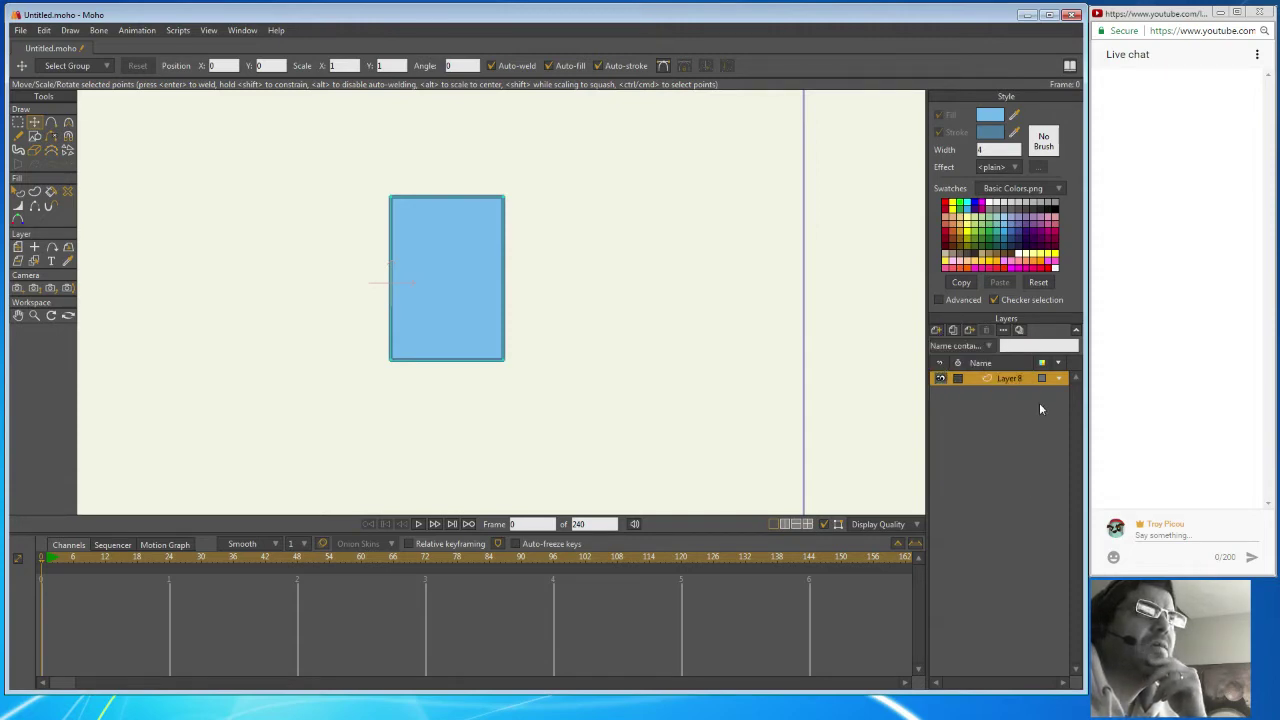
double_click(1004, 377)
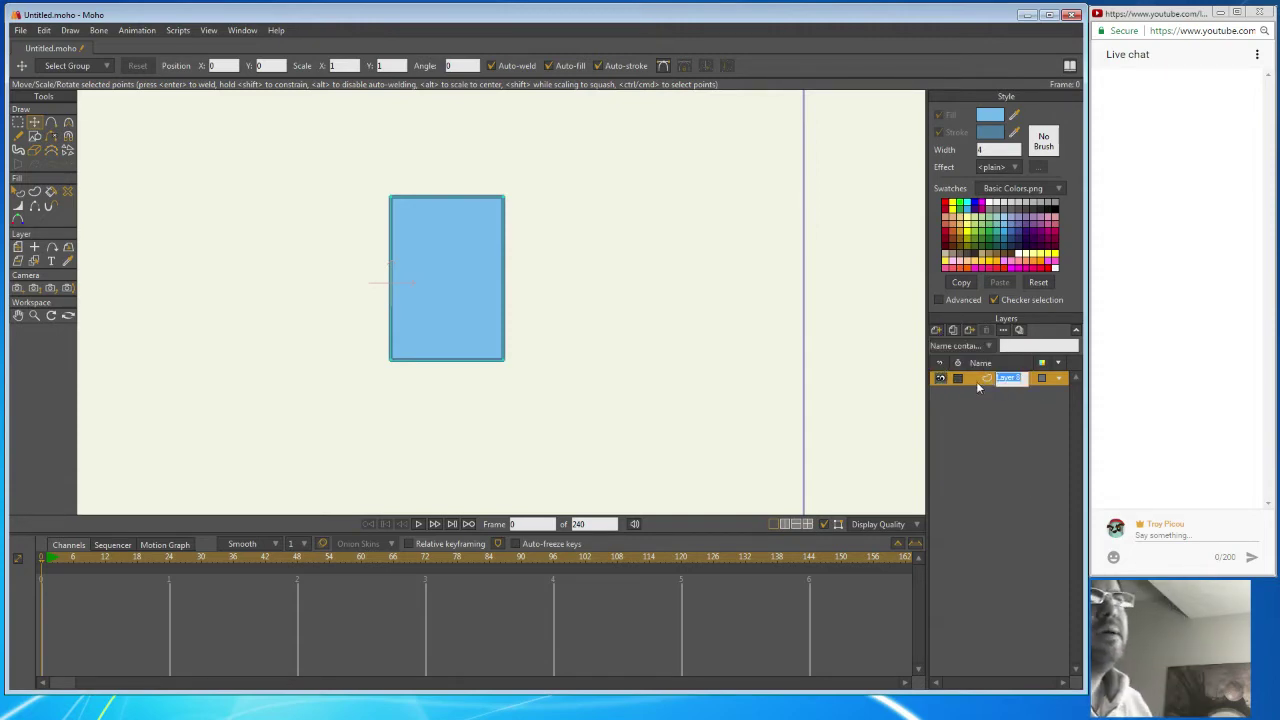
click(978, 384)
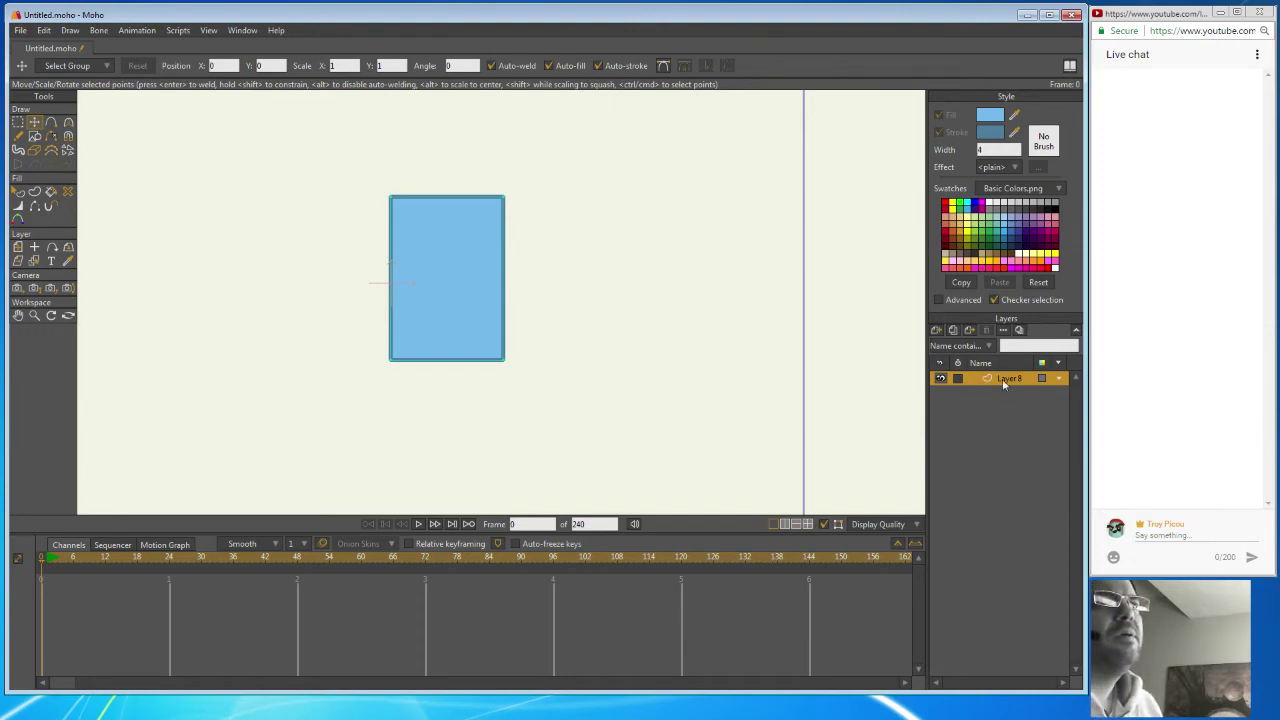
double_click(1006, 378)
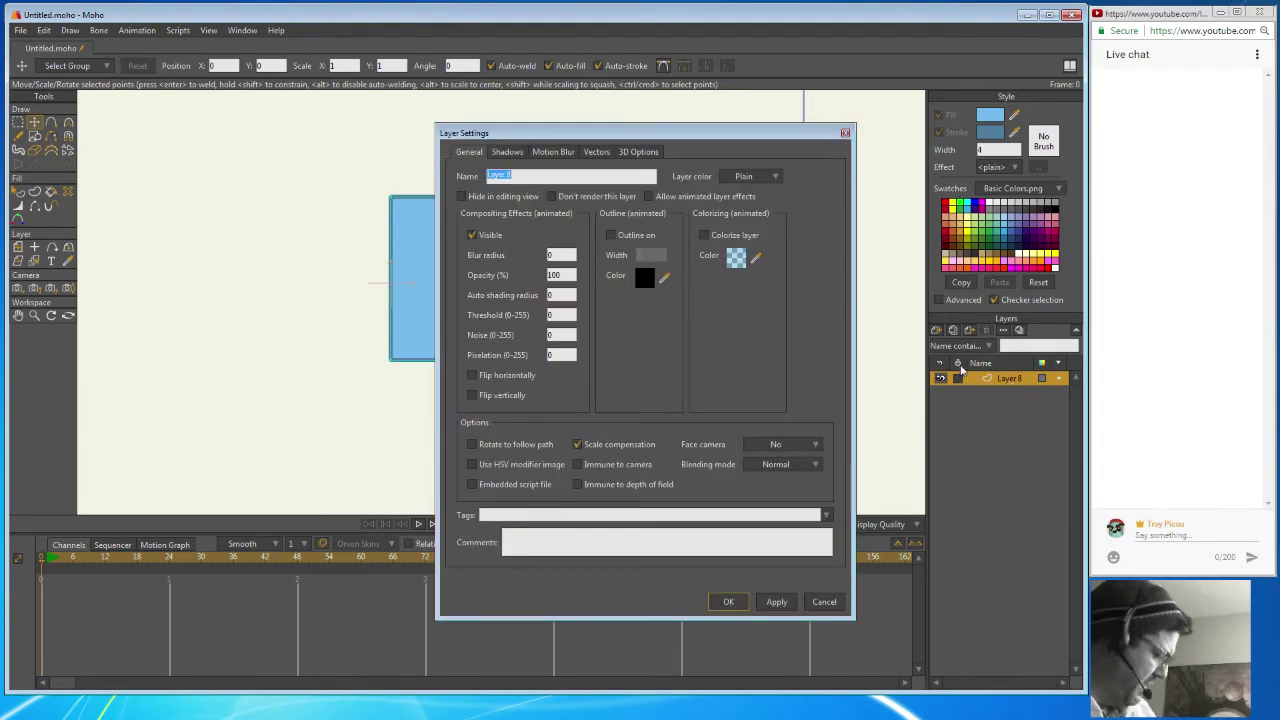
text(base)
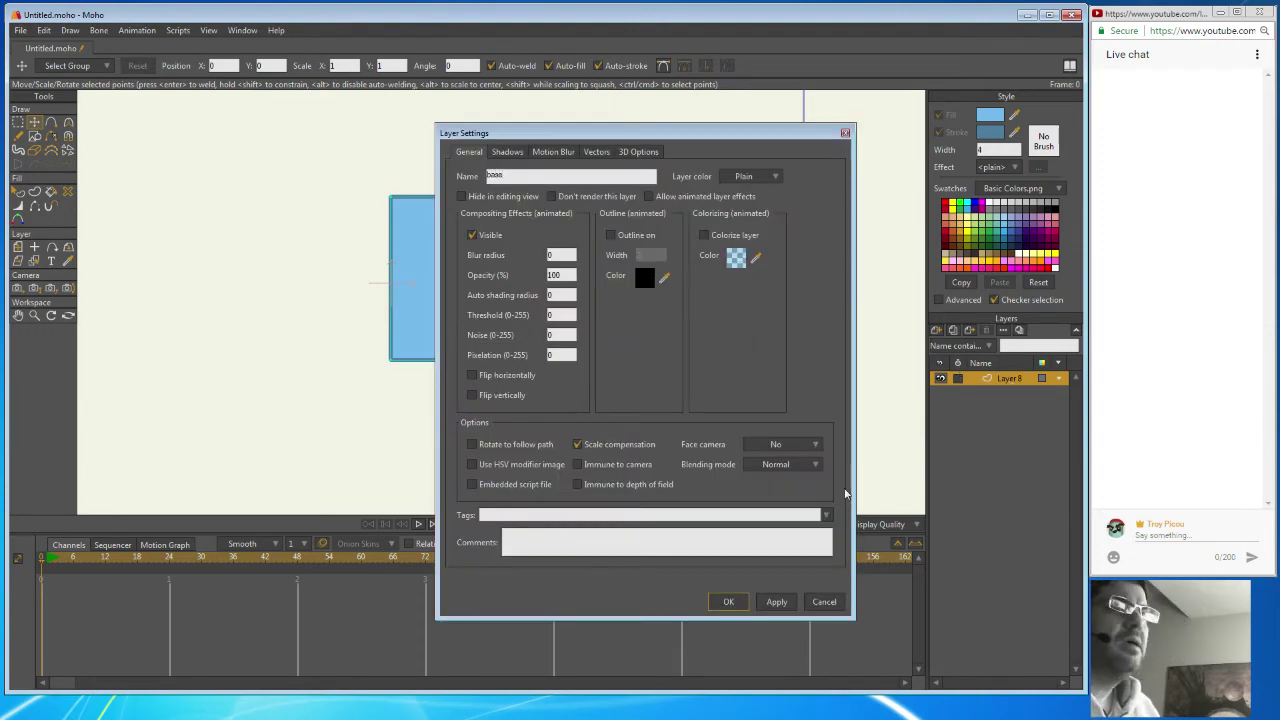
click(767, 601)
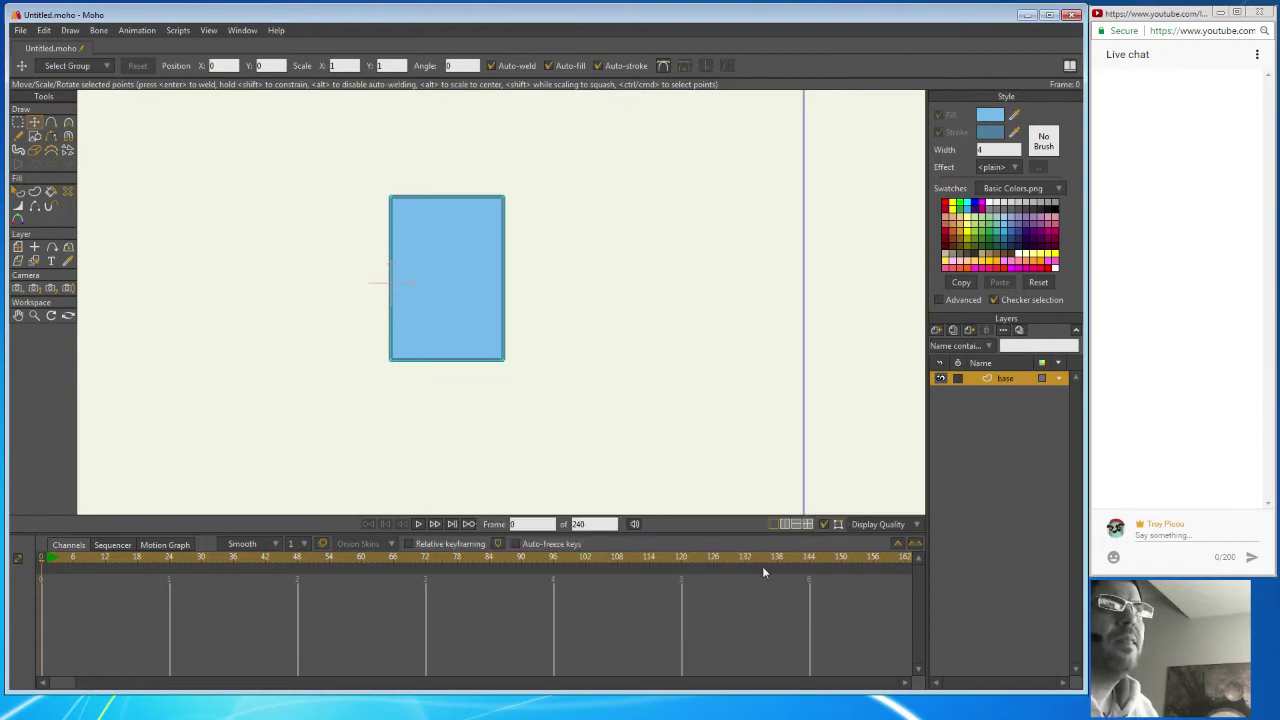
Create a new group layer and place the base layer inside it.
click(941, 332)
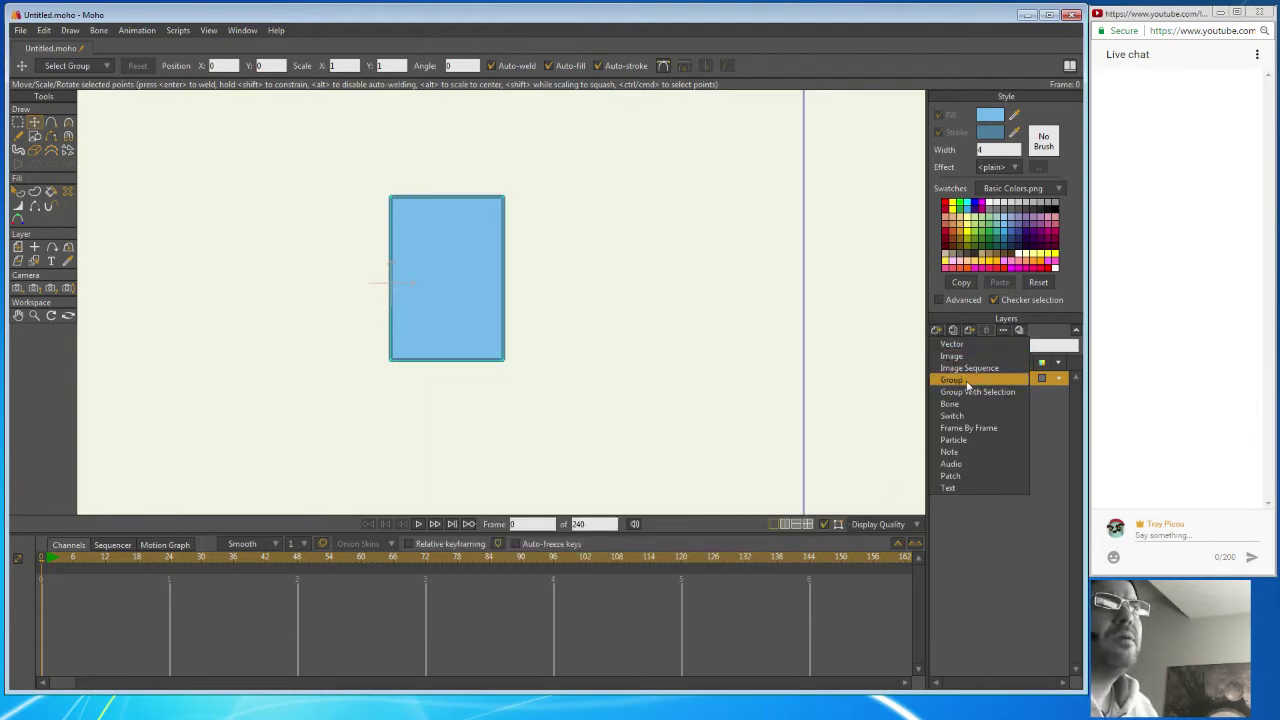
click(952, 380)
key(Return)
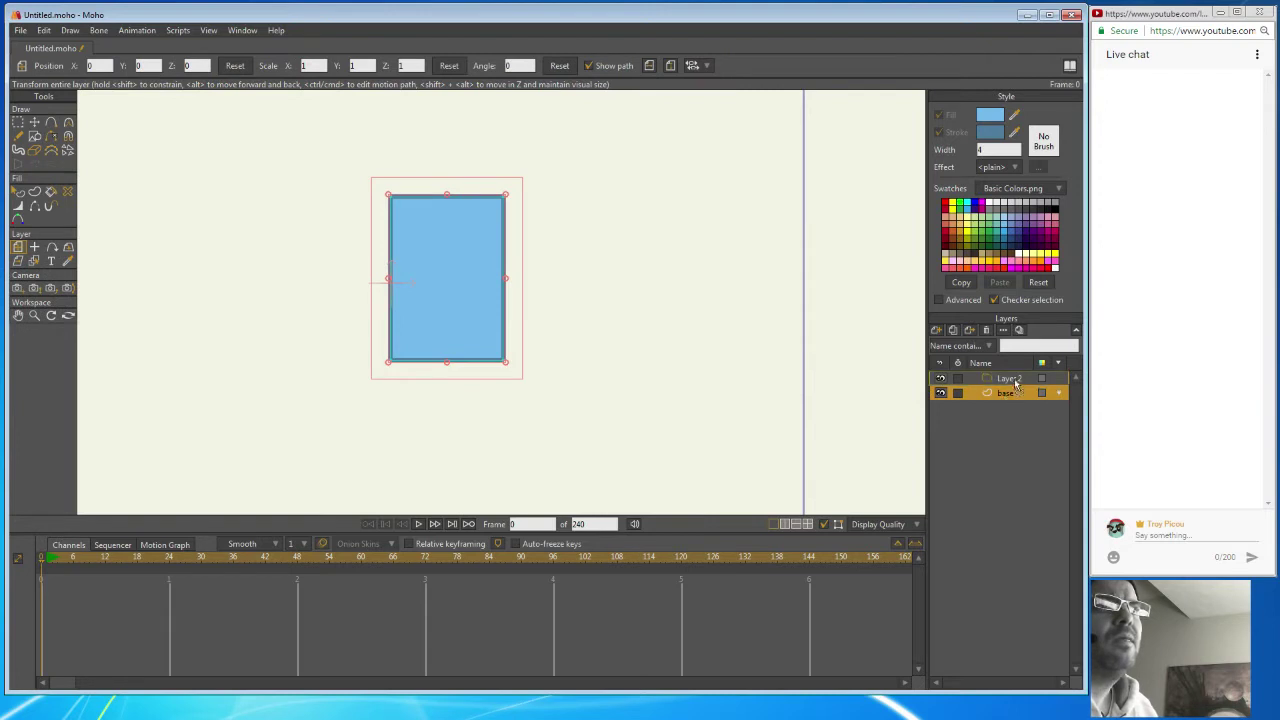
click(1015, 392)
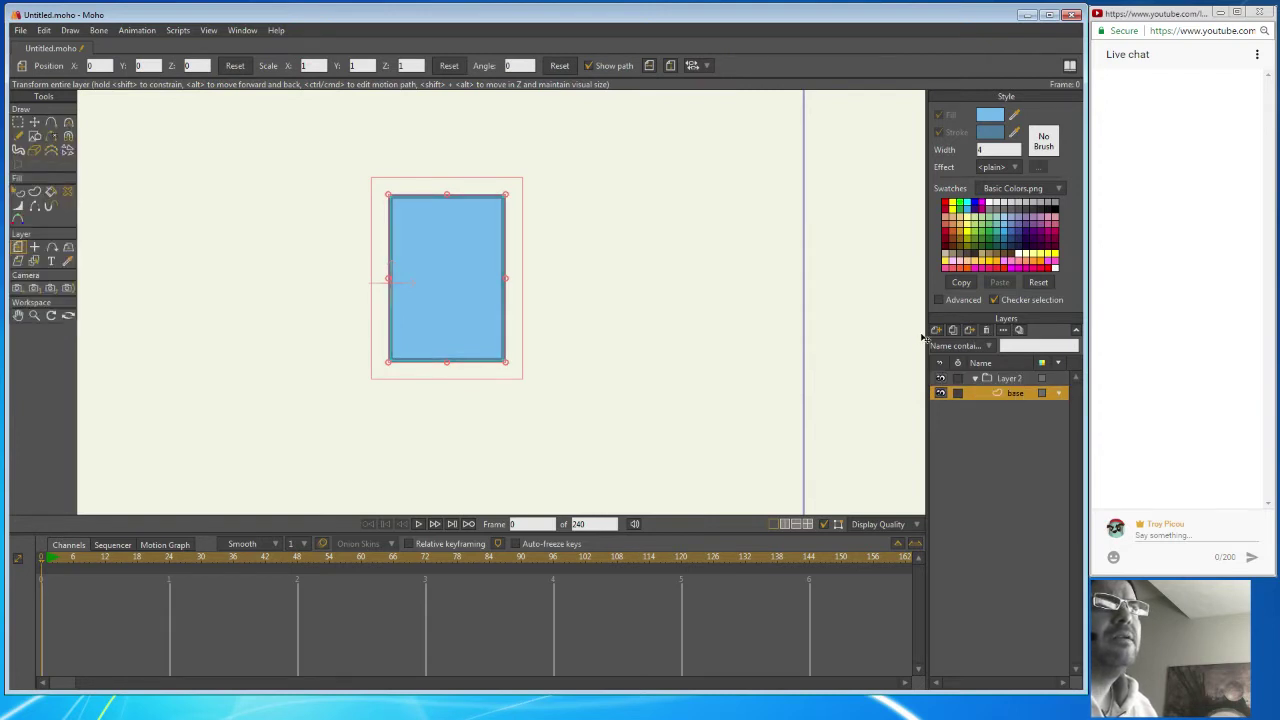
Add a vector layer above base inside the group and name it shad.
click(937, 332)
click(951, 345)
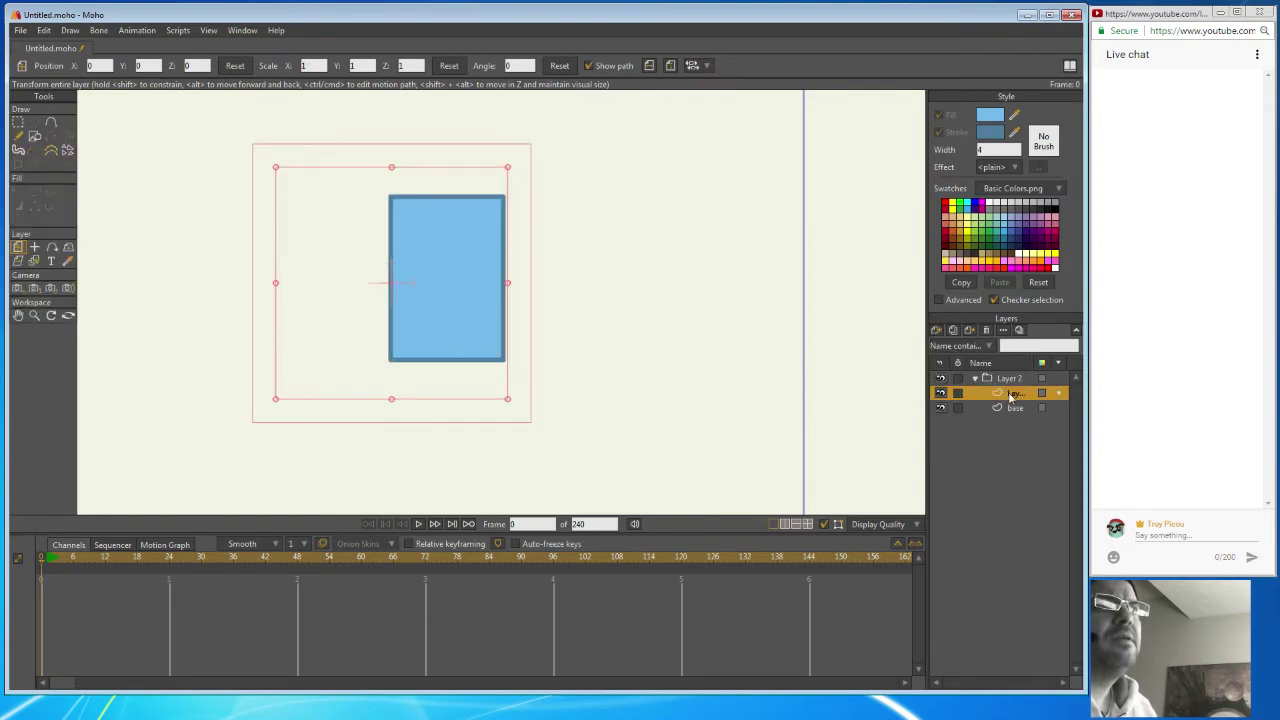
click(1010, 392)
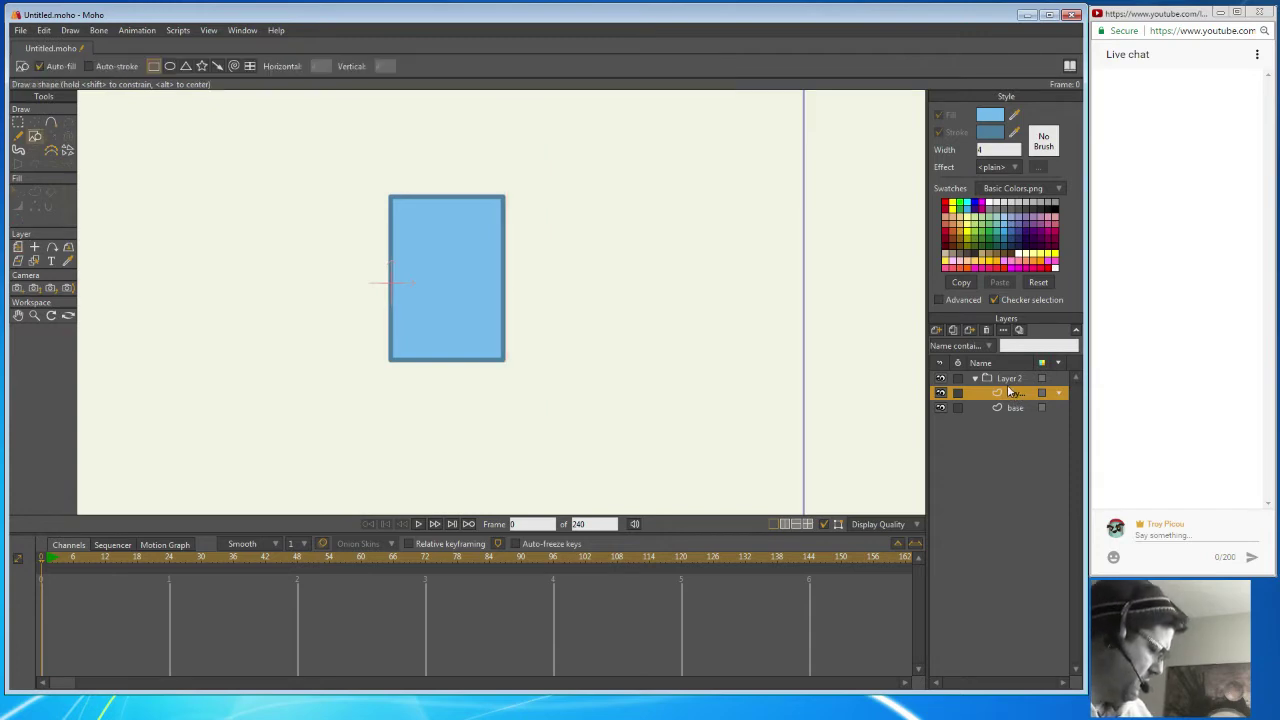
key(a)
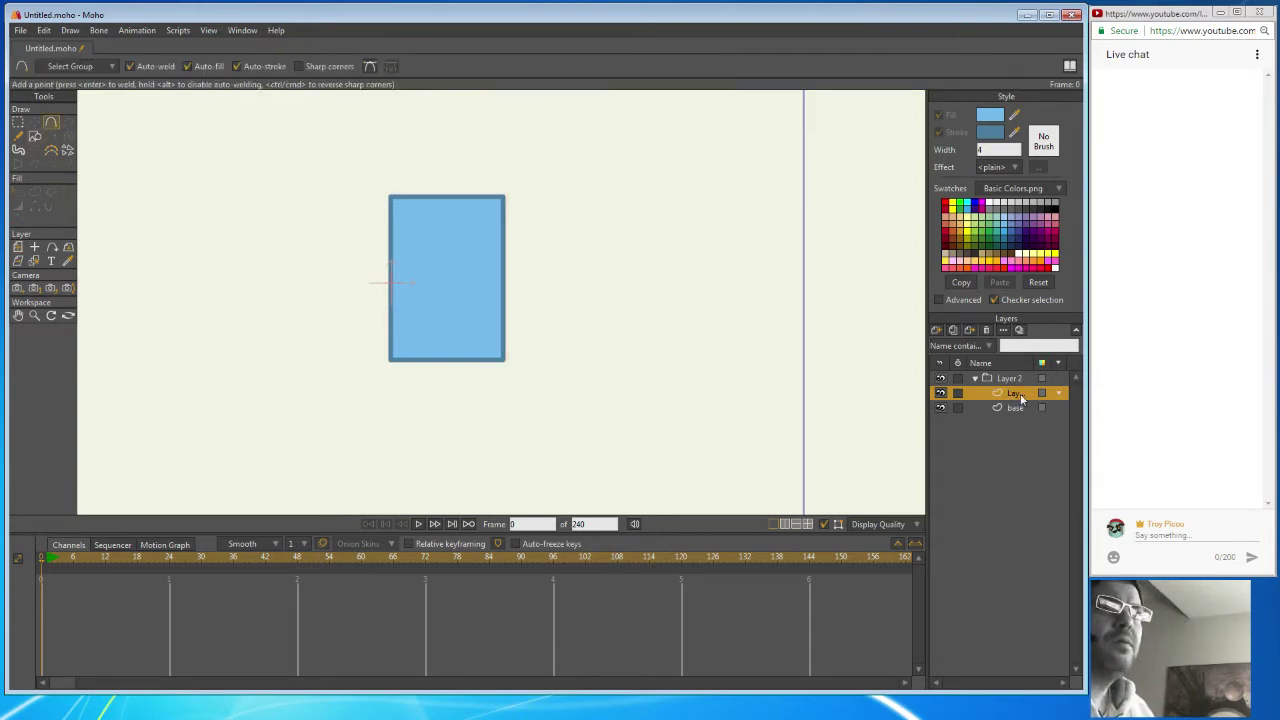
double_click(1020, 393)
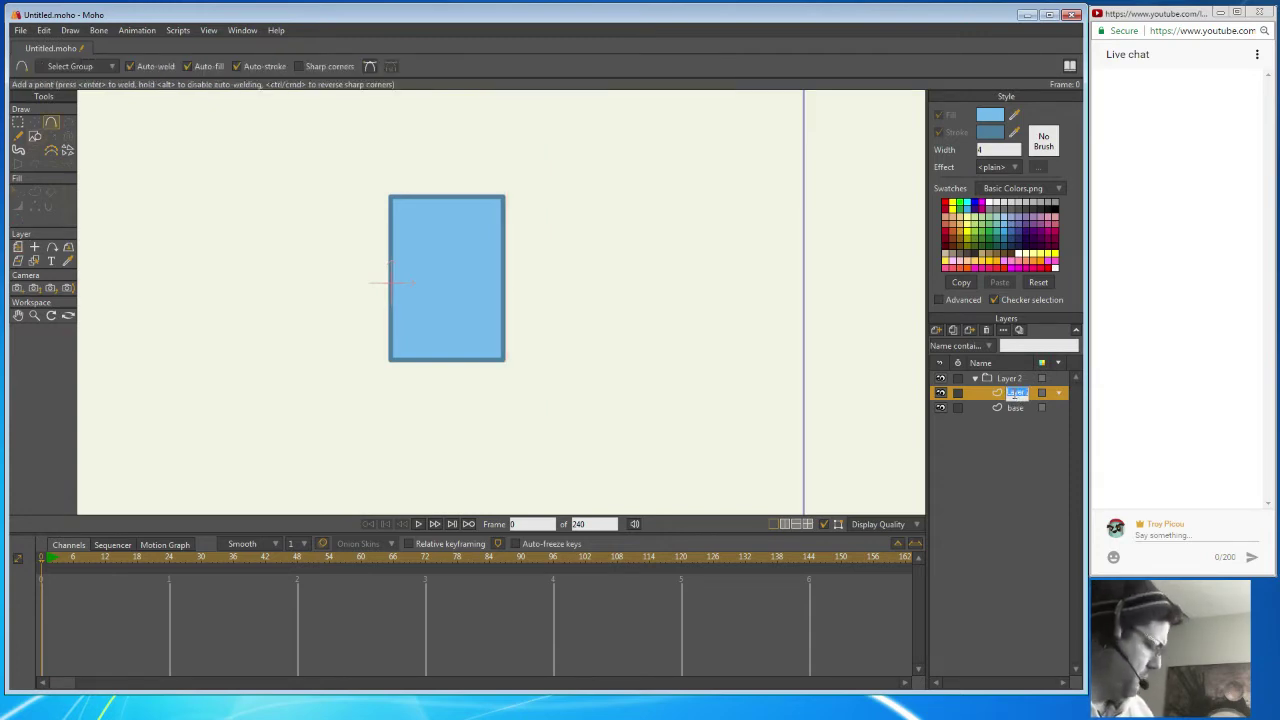
text(4)
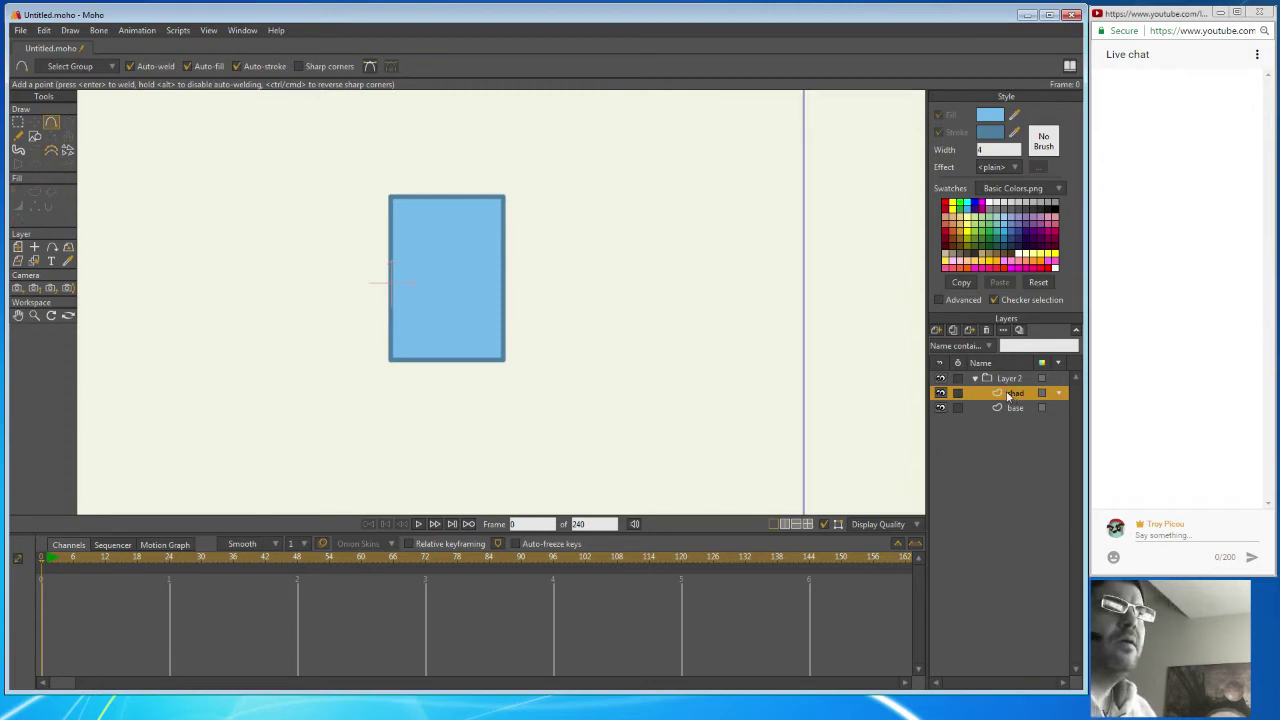
double_click(1012, 395)
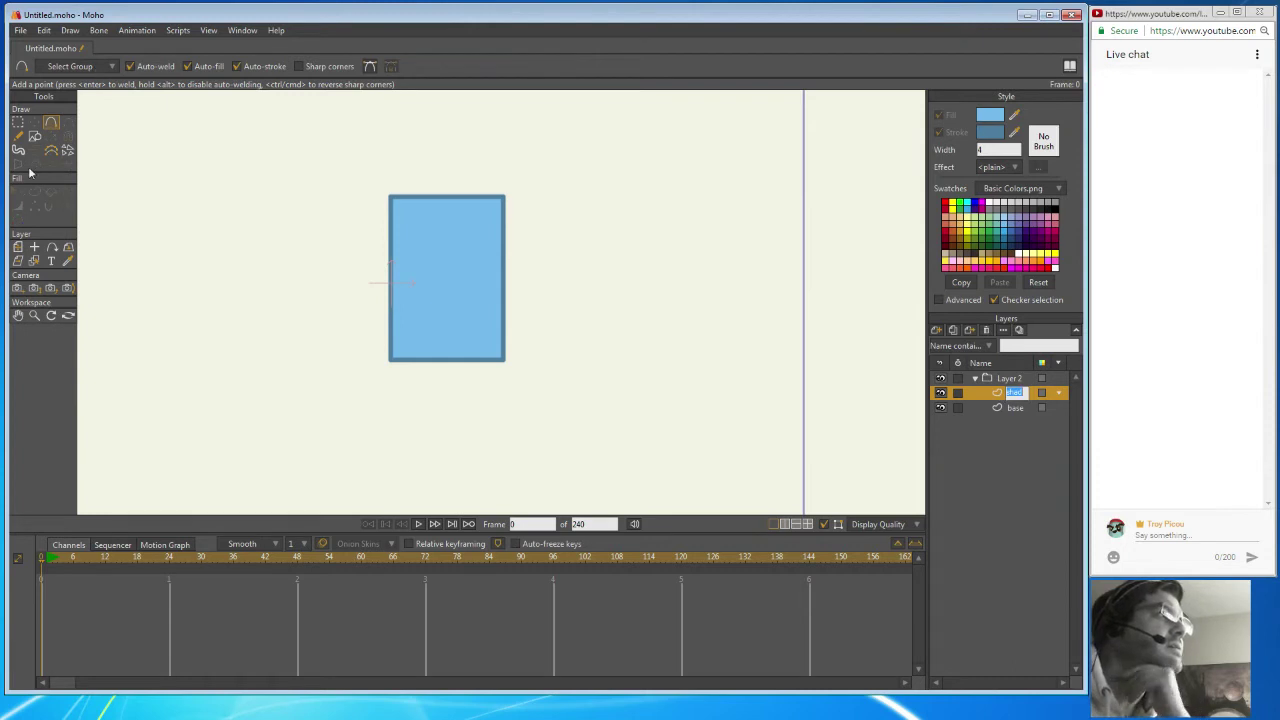
Draw a tall ellipse overlapping the rectangle's left half on the shad layer, filled with semi-transparent black at alpha 67.
click(35, 136)
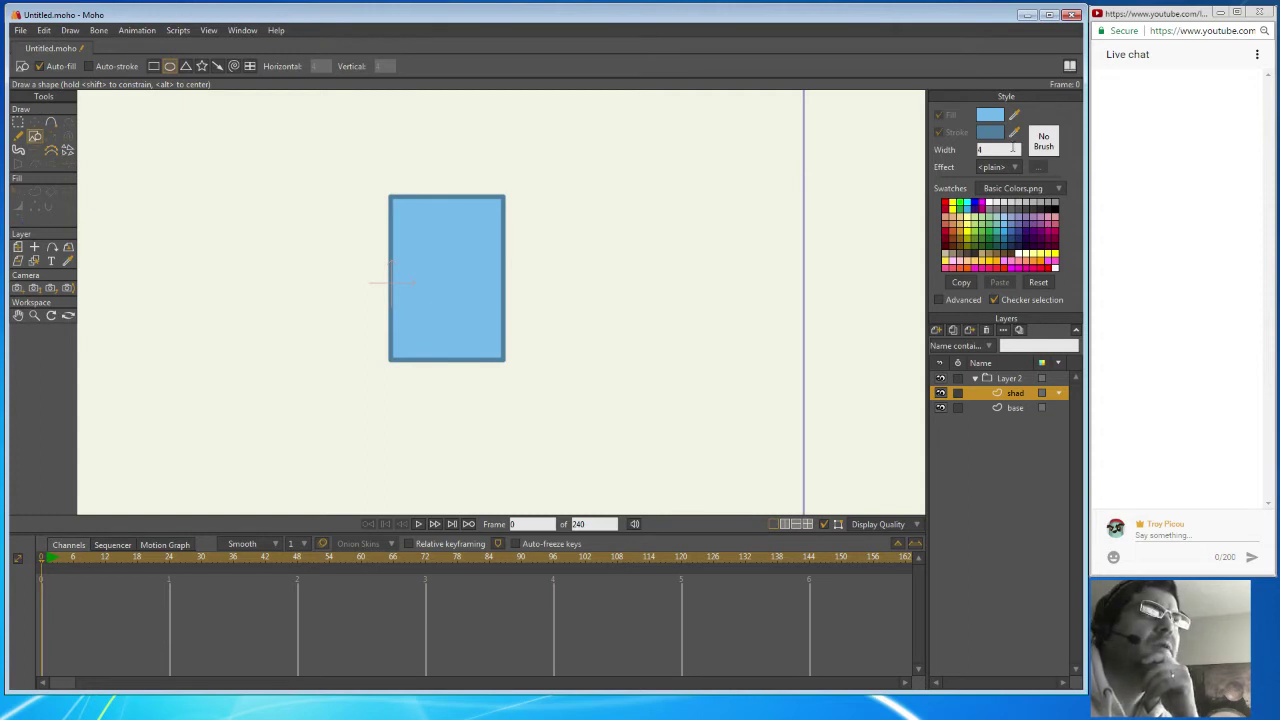
click(995, 116)
mouse_move(589, 324)
mouse_down()
mouse_move(592, 300)
mouse_move(588, 349)
mouse_up()
drag(581, 409, 498, 476)
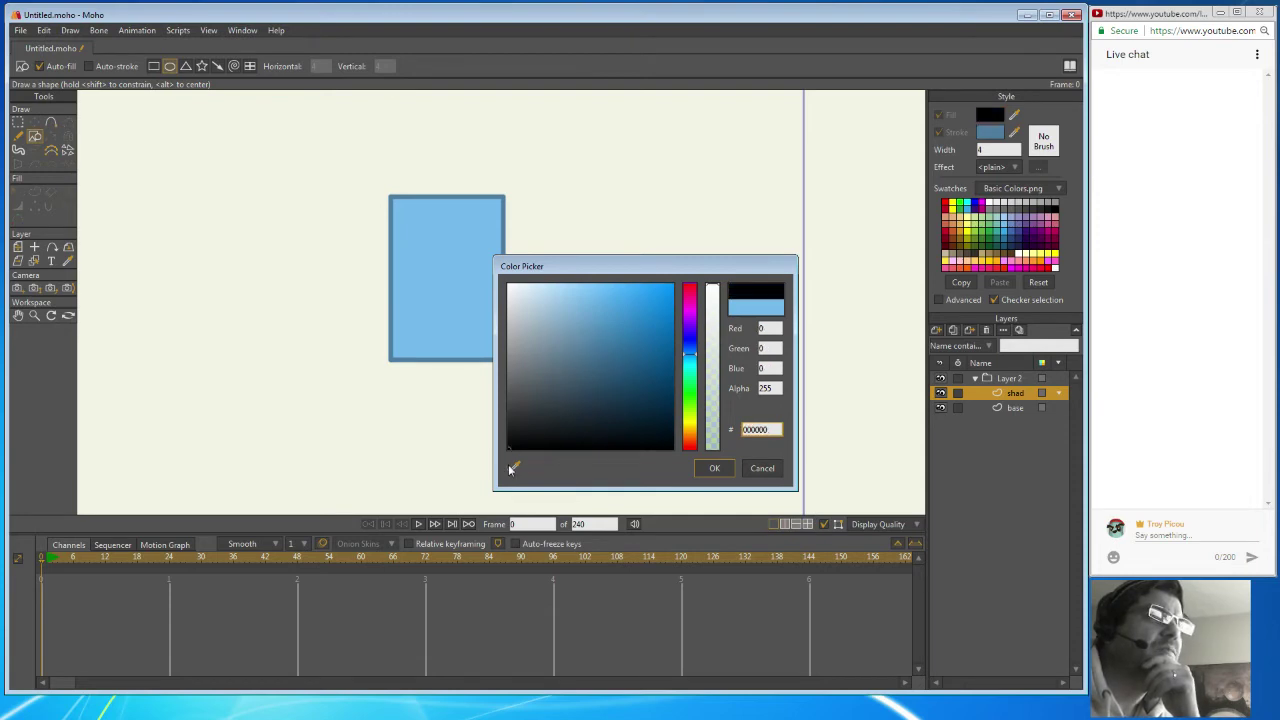
drag(713, 359, 700, 408)
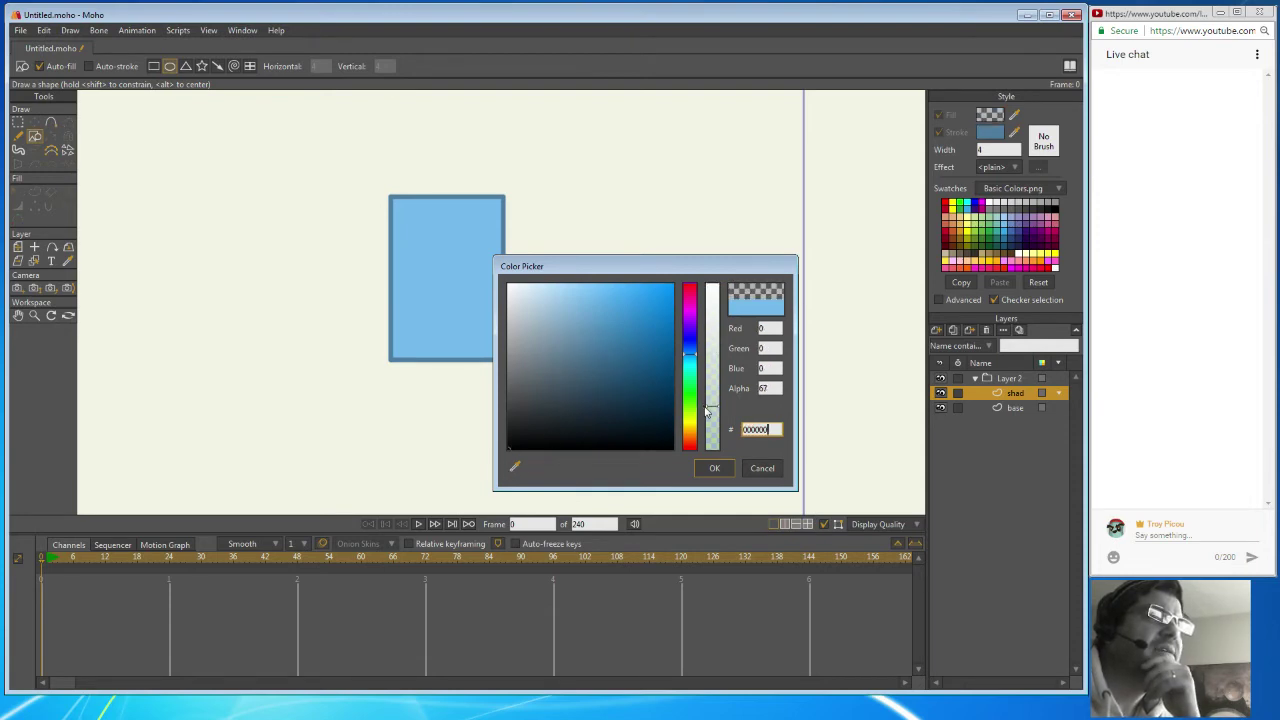
click(714, 468)
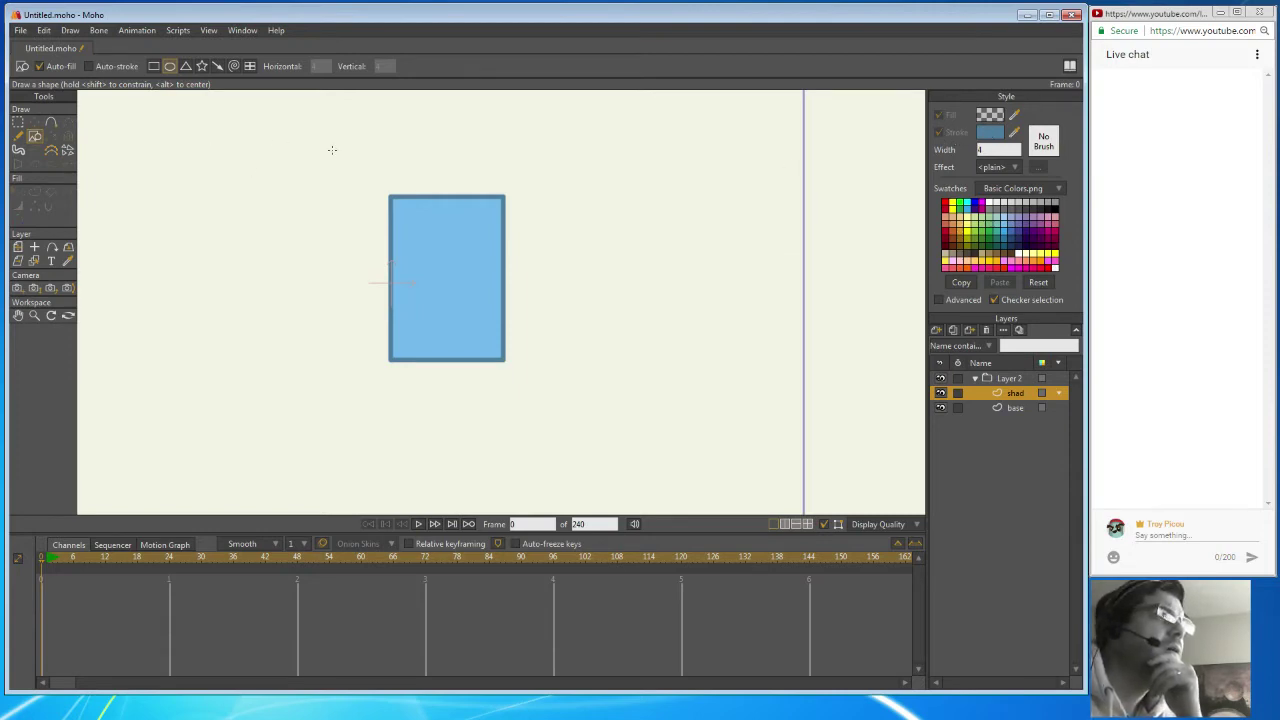
drag(350, 165, 458, 405)
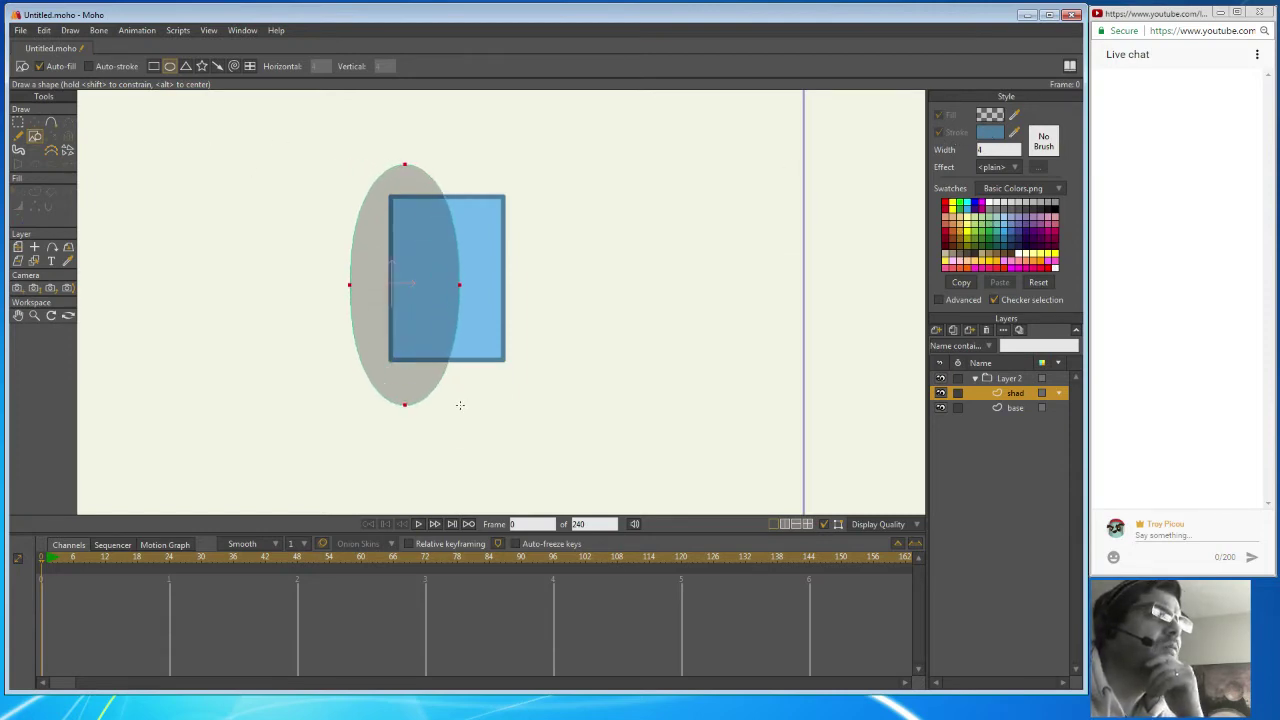
Add points above and below the middle of the ellipse's right edge and pull the lower one outward.
click(52, 122)
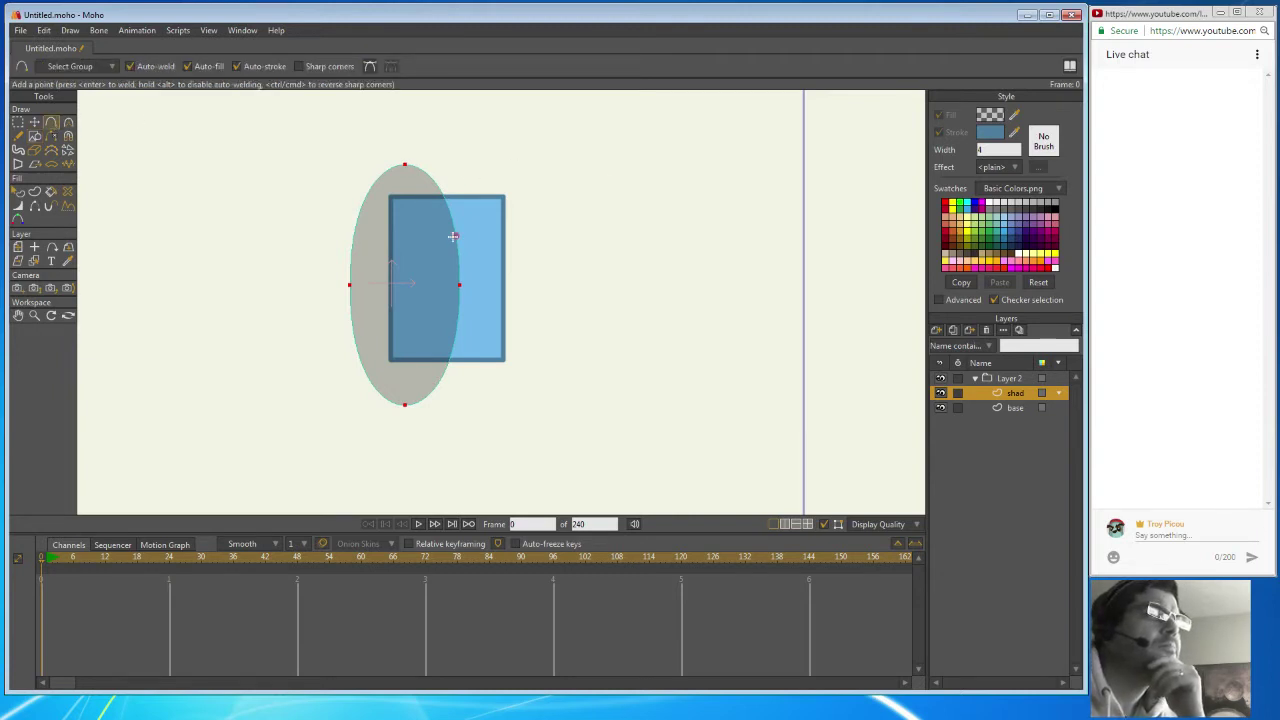
drag(452, 240, 451, 326)
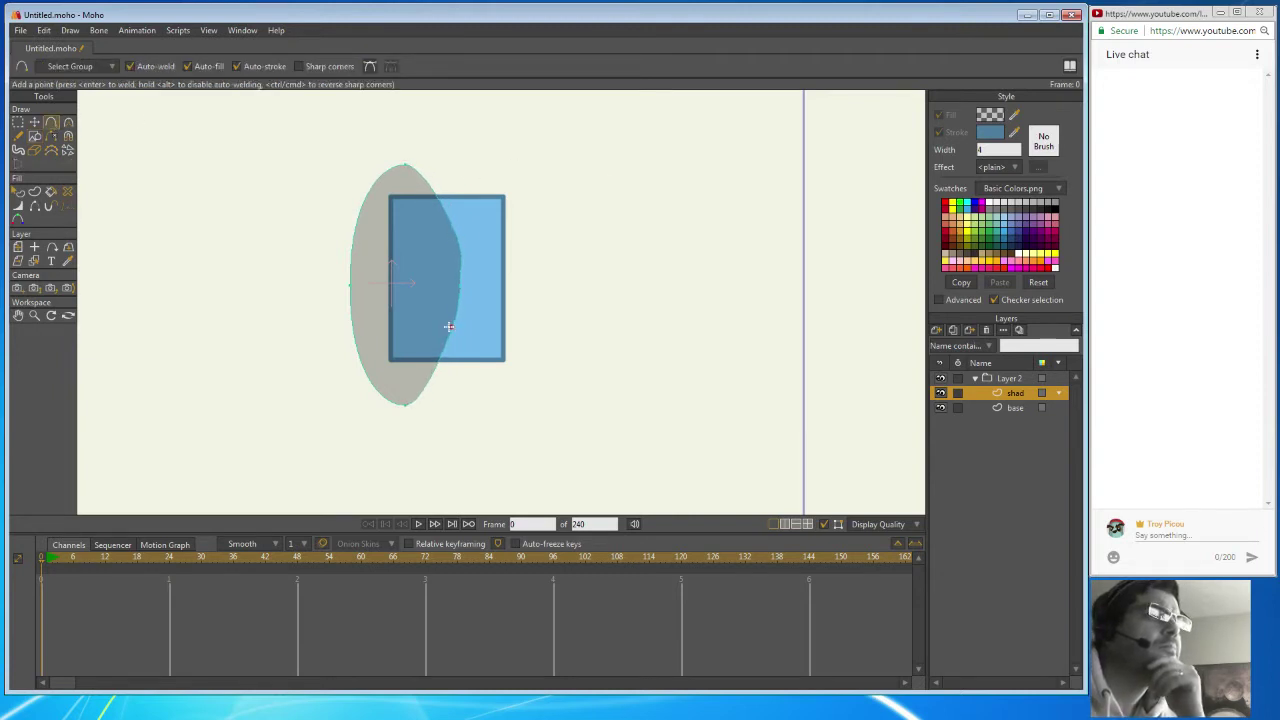
click(35, 122)
drag(451, 330, 464, 330)
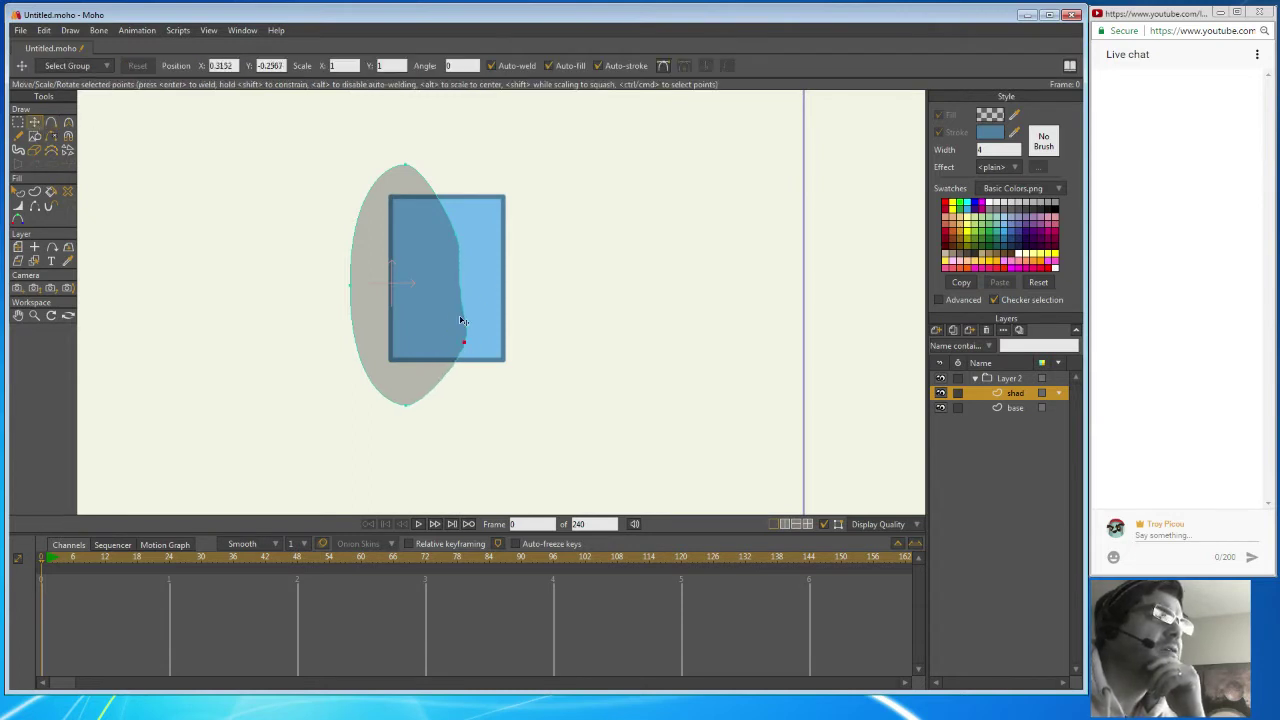
Reshape the shadow's right edge into an inward curve meeting the rectangle's top and bottom edges, and move its left point slightly outward.
drag(450, 246, 453, 197)
drag(349, 283, 338, 283)
drag(465, 283, 429, 283)
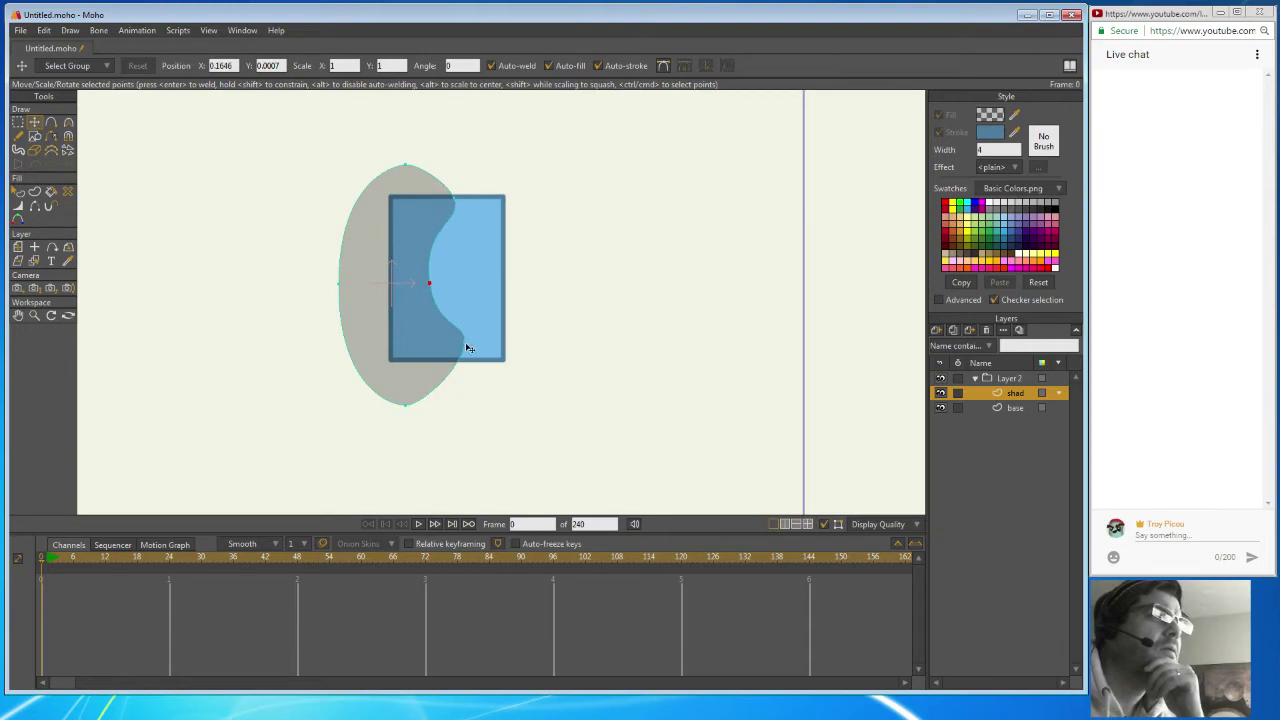
drag(470, 350, 458, 362)
drag(462, 204, 455, 195)
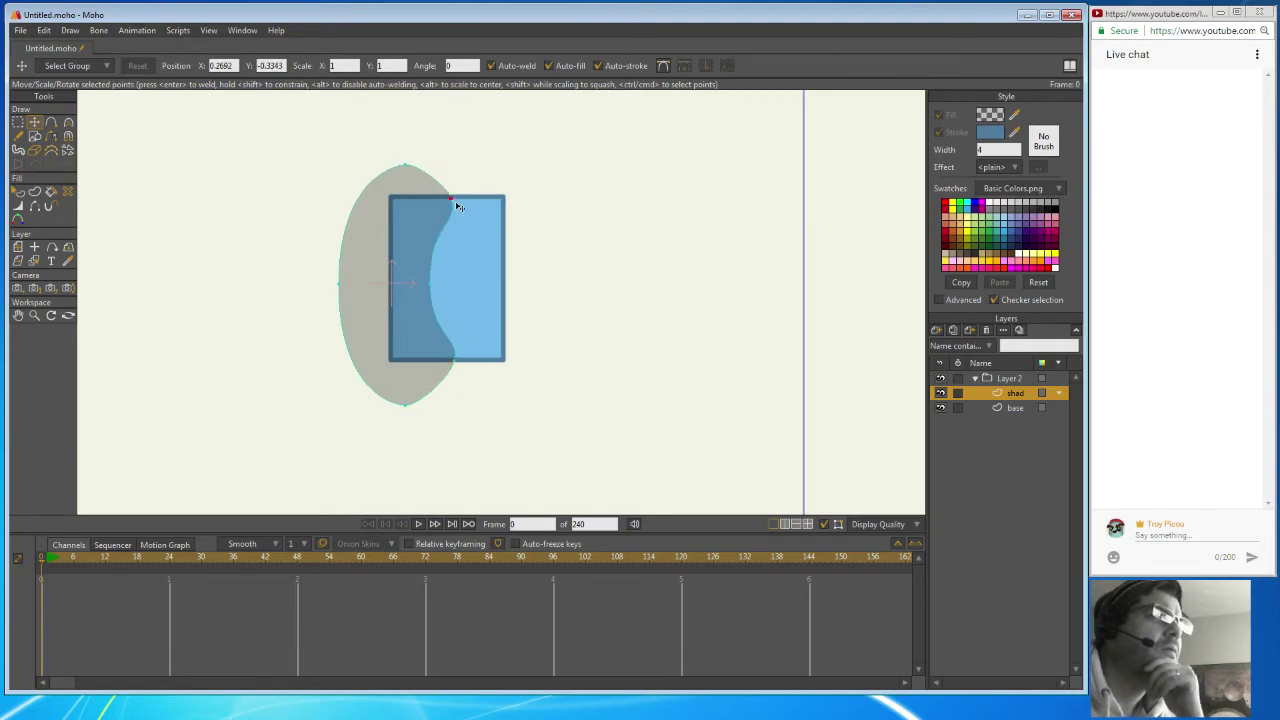
drag(429, 283, 434, 272)
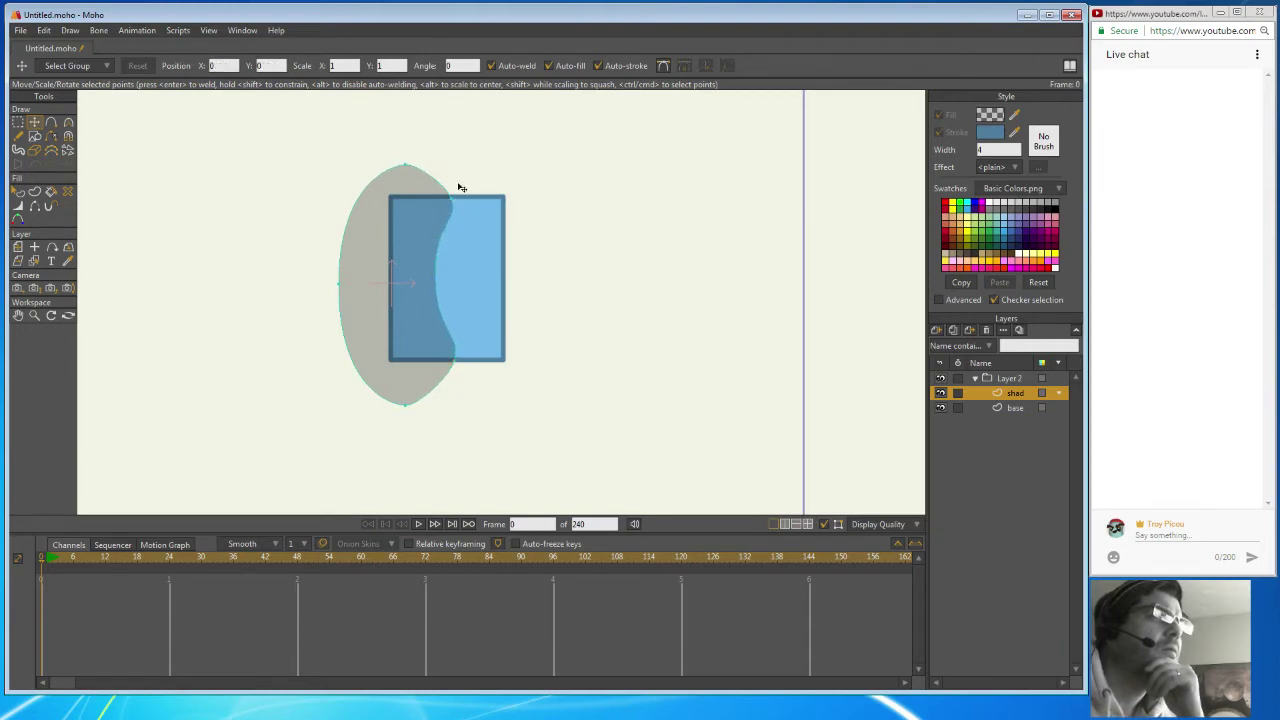
Set the group mask of Layer 2 to Hide all.
click(1010, 380)
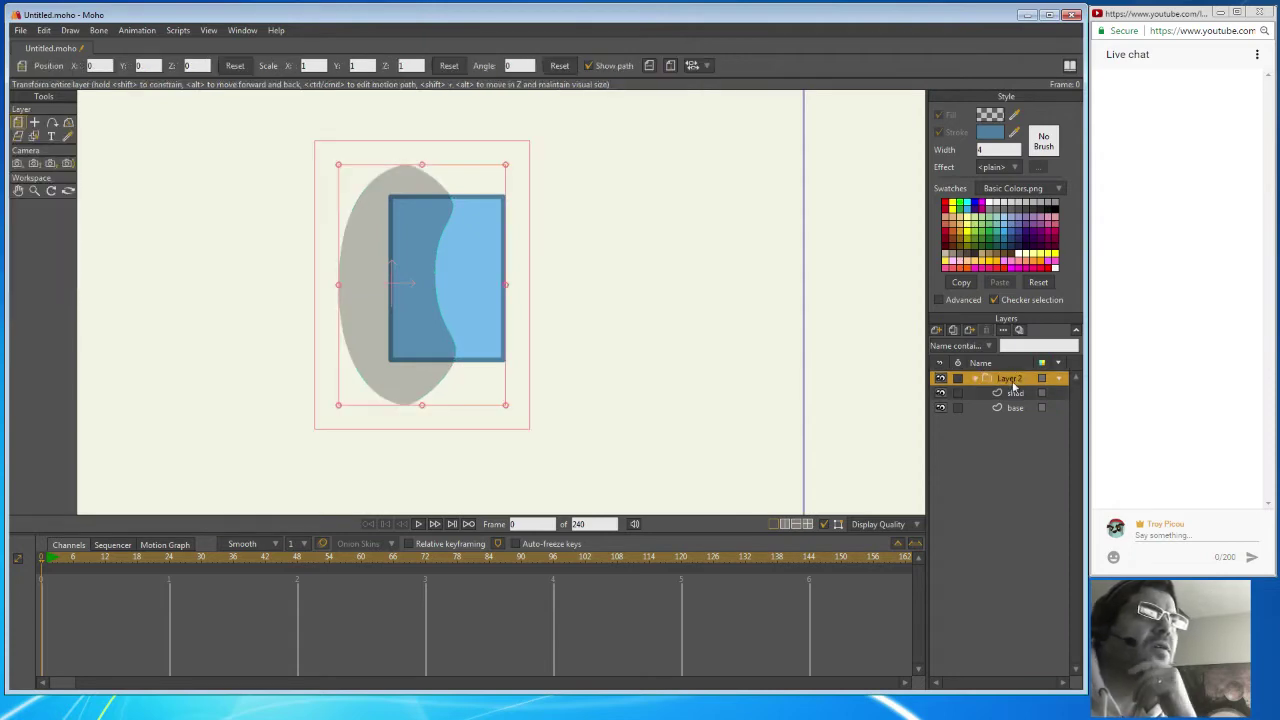
double_click(1010, 383)
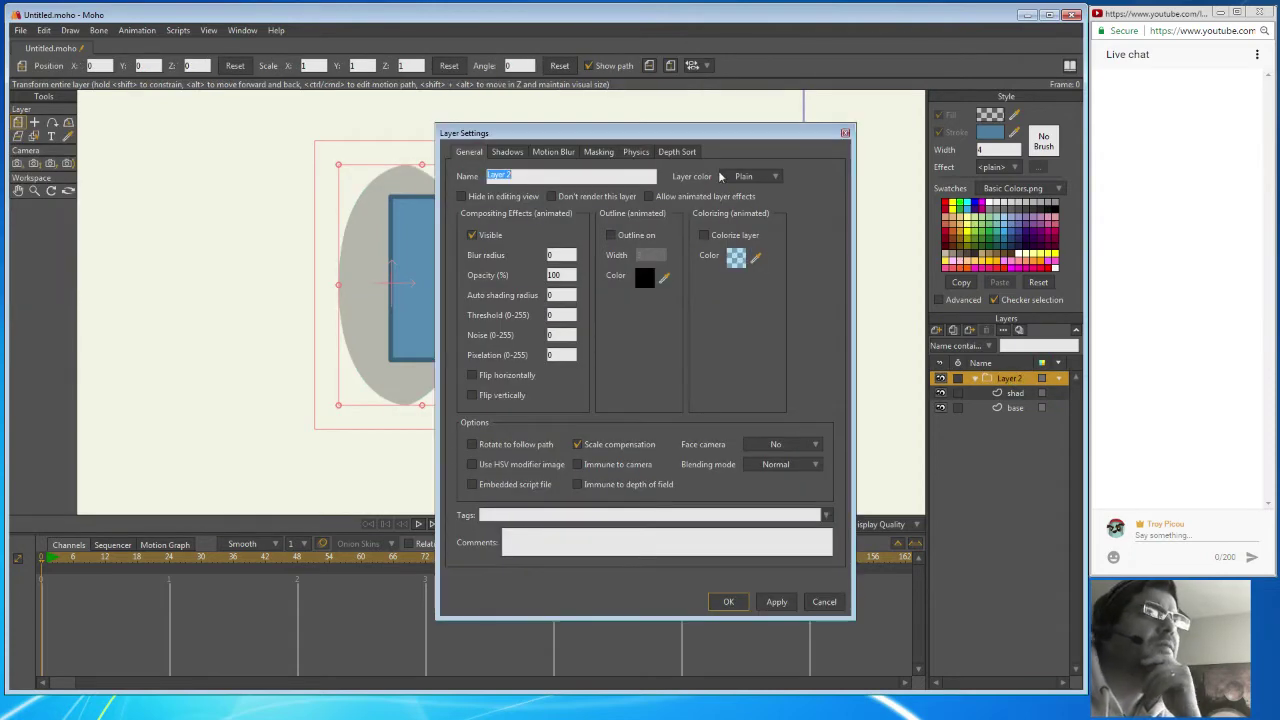
click(600, 152)
click(556, 235)
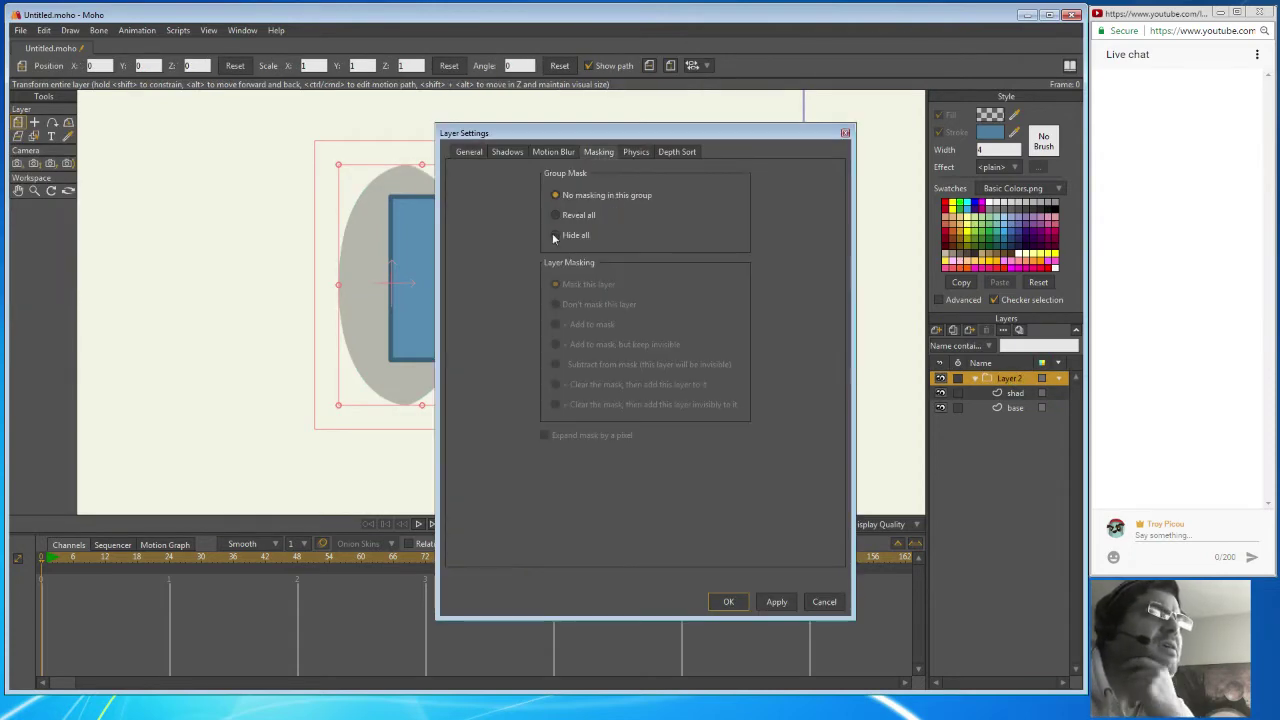
click(776, 601)
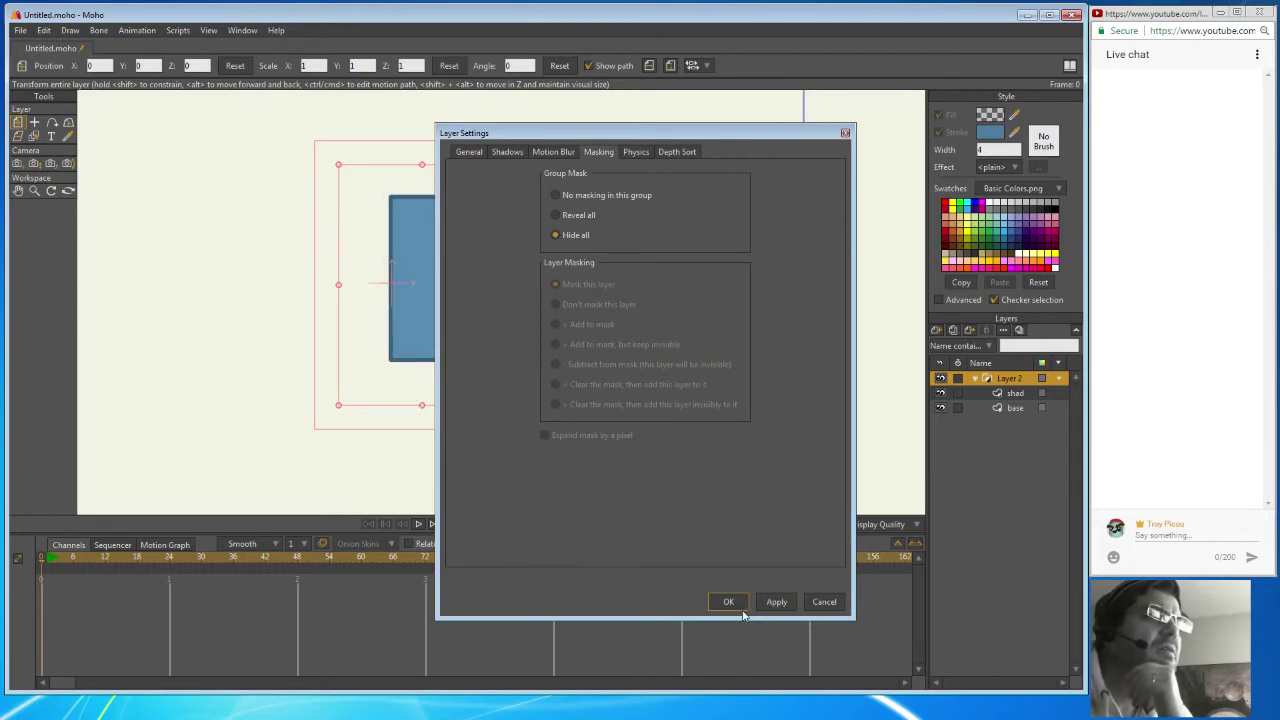
click(728, 601)
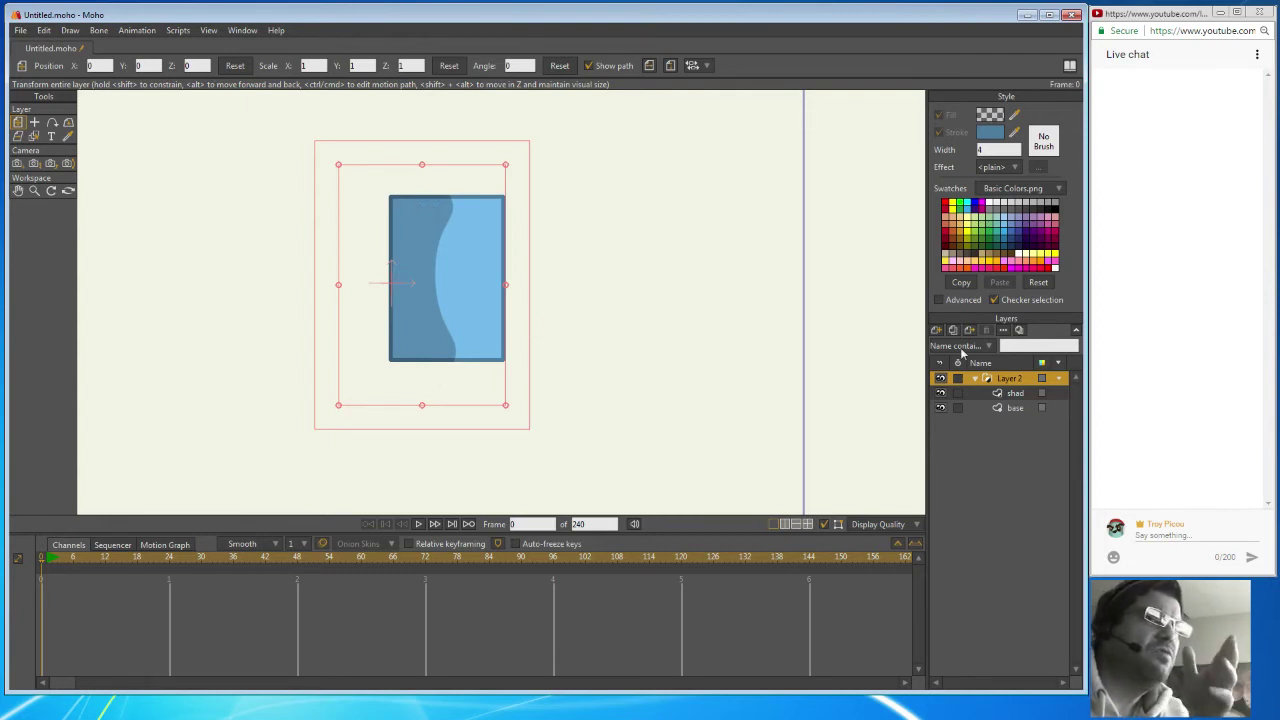
Enable Exclude strokes in the base layer's masking settings.
click(1014, 409)
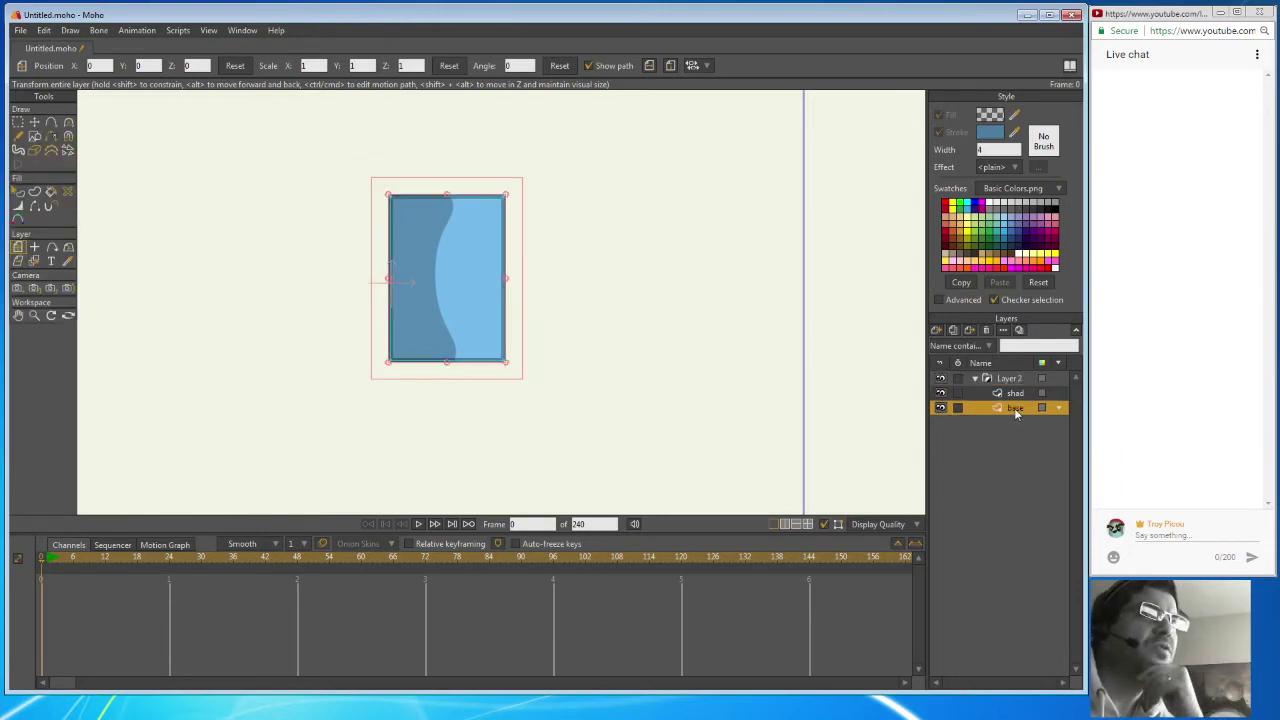
double_click(1014, 408)
click(599, 154)
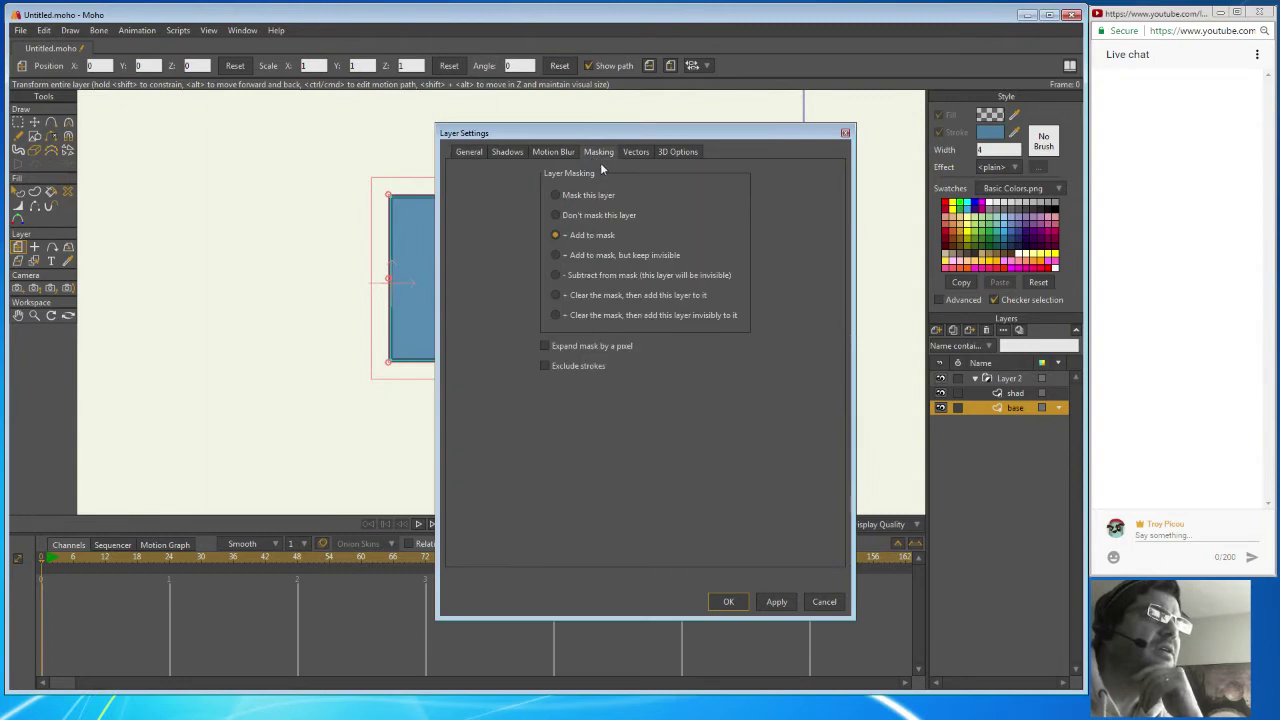
click(545, 366)
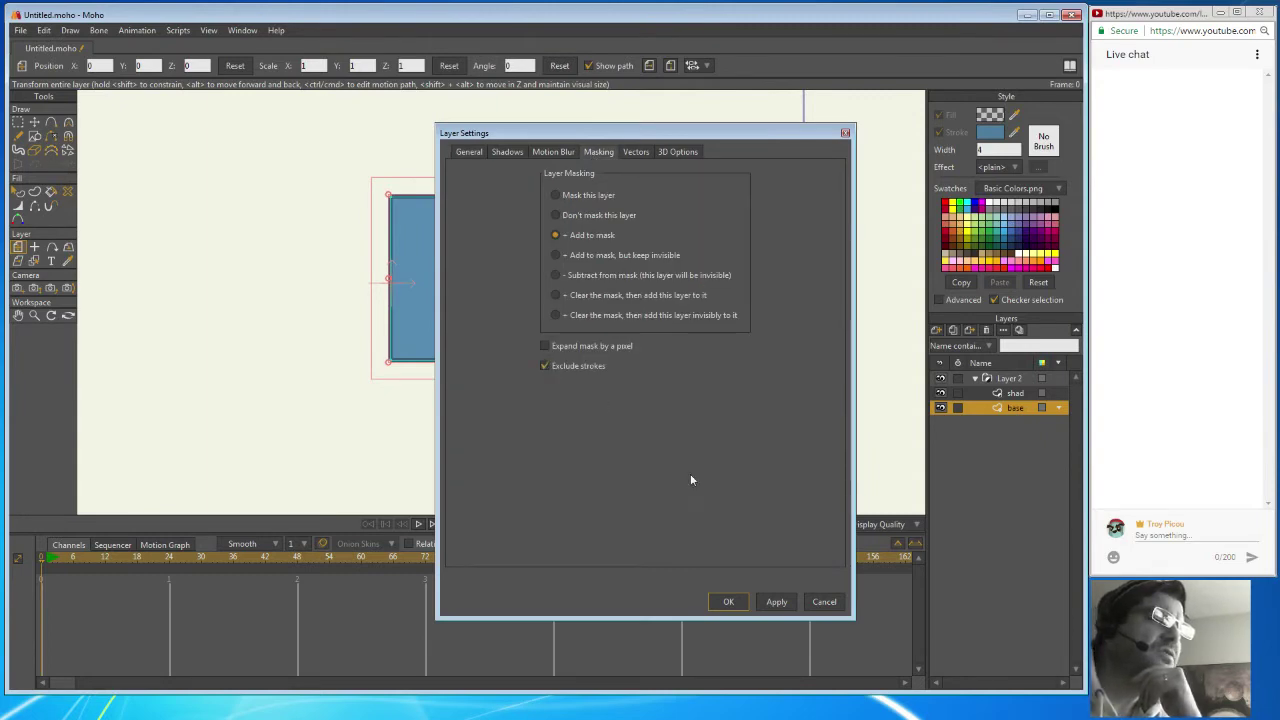
click(777, 601)
click(729, 601)
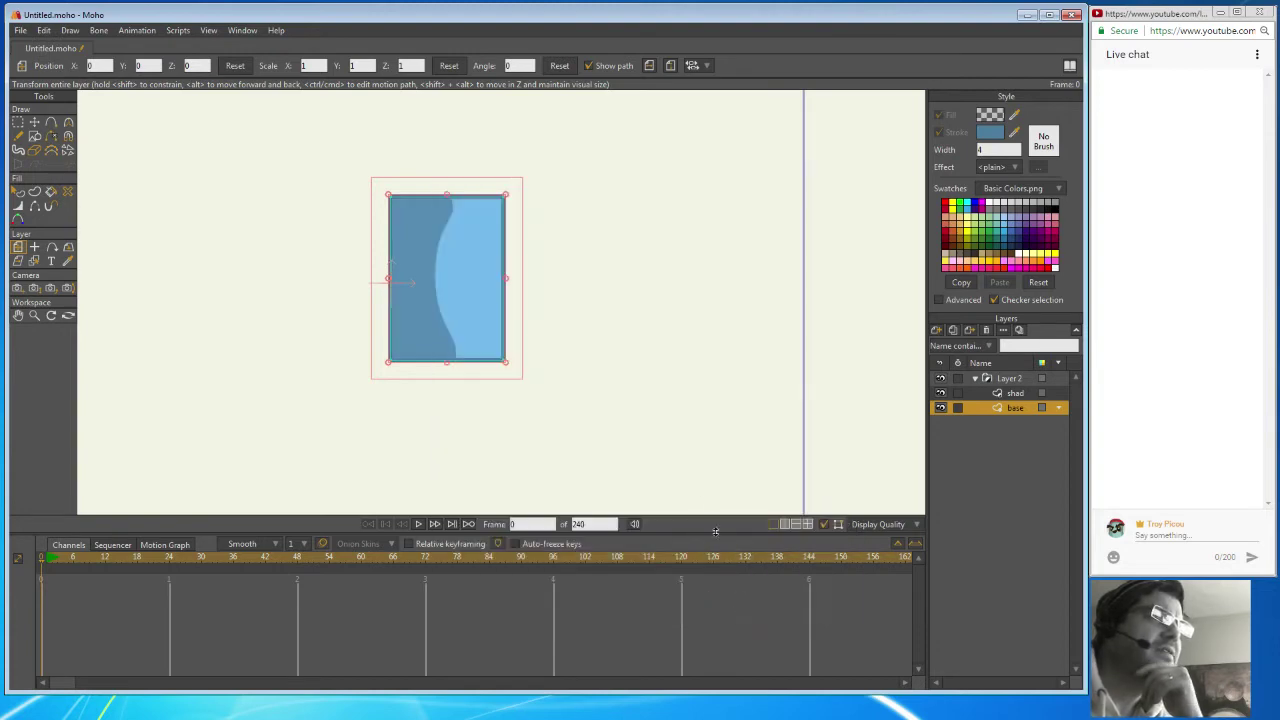
Add a vector layer above shad and draw a small flat ellipse near the rectangle's upper right corner.
click(1014, 394)
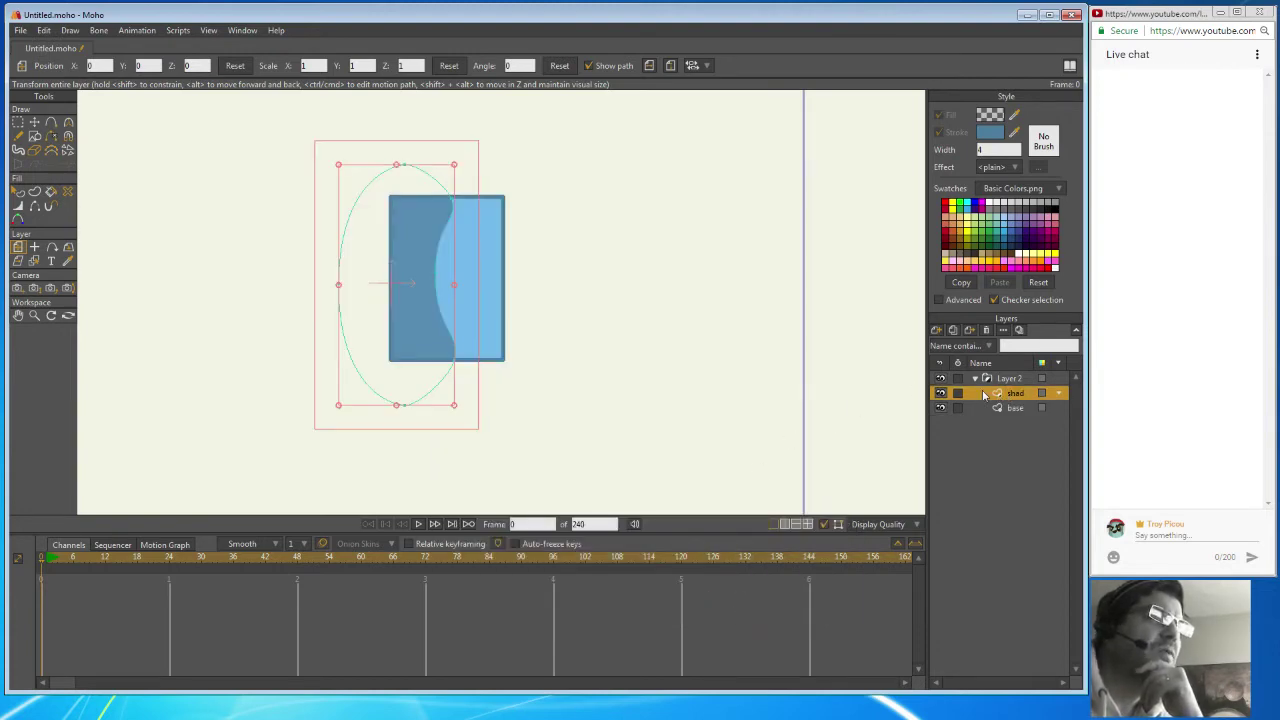
click(1009, 380)
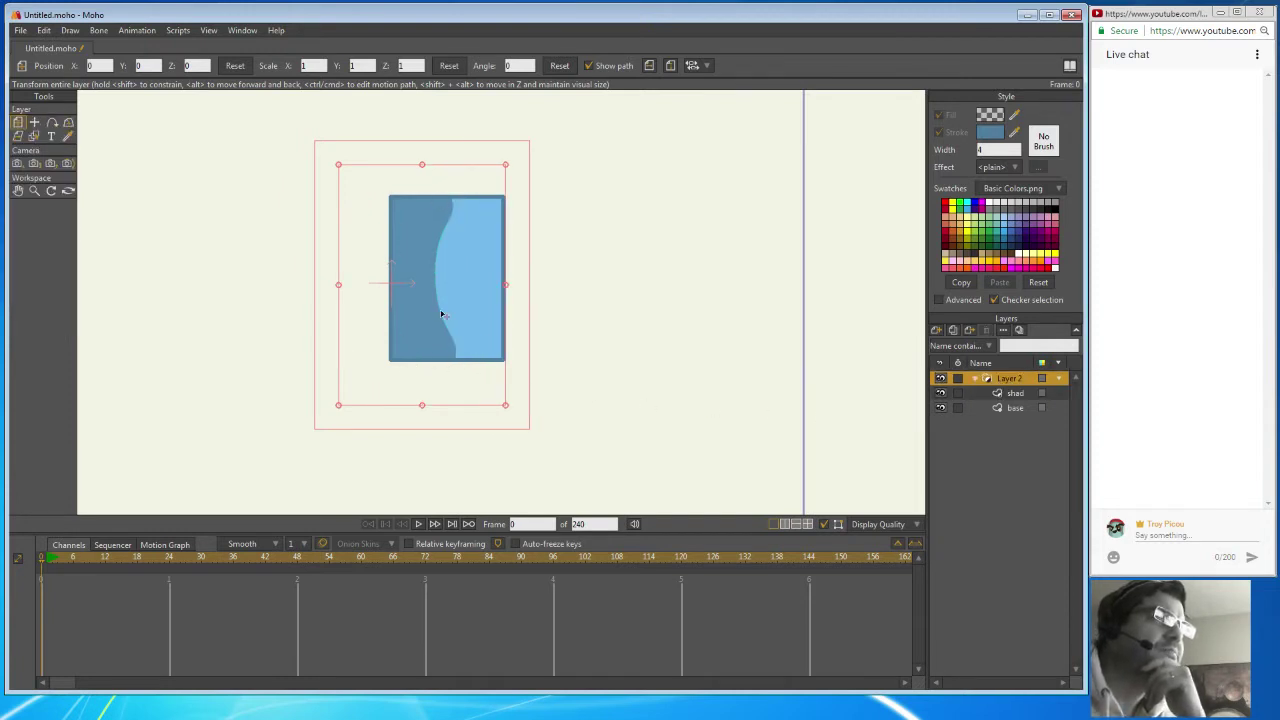
click(1016, 395)
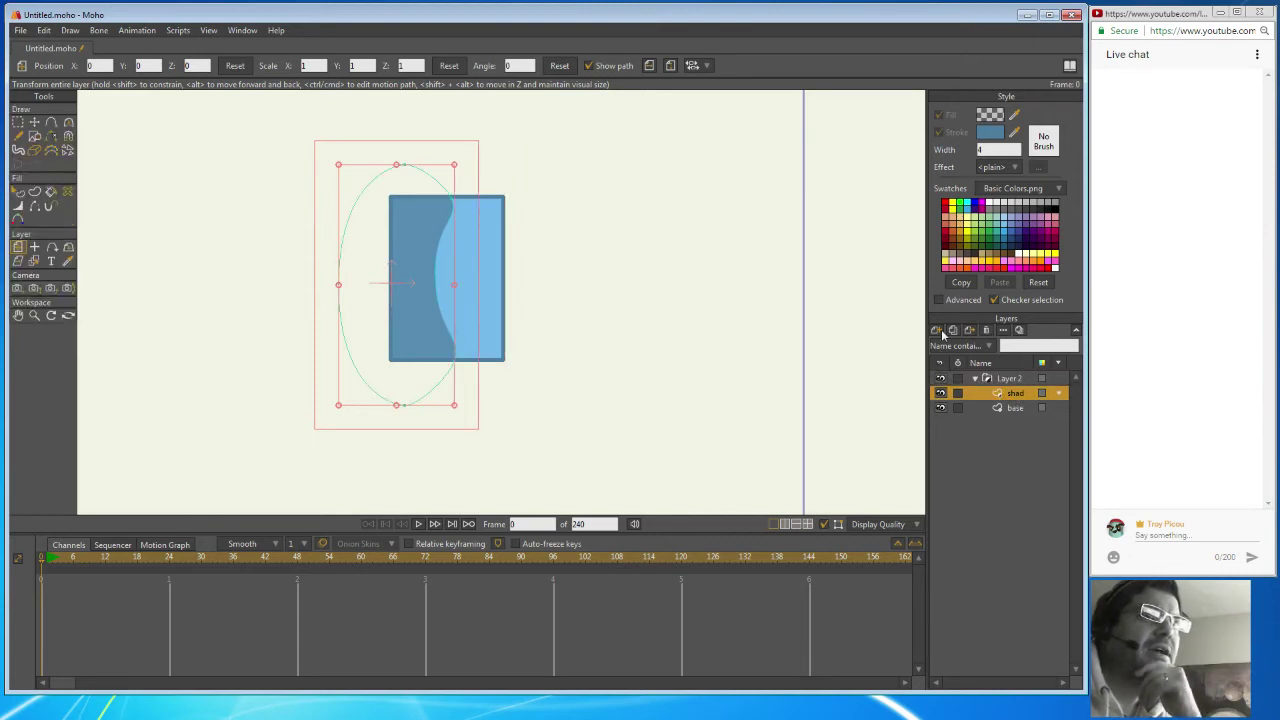
click(938, 331)
click(951, 346)
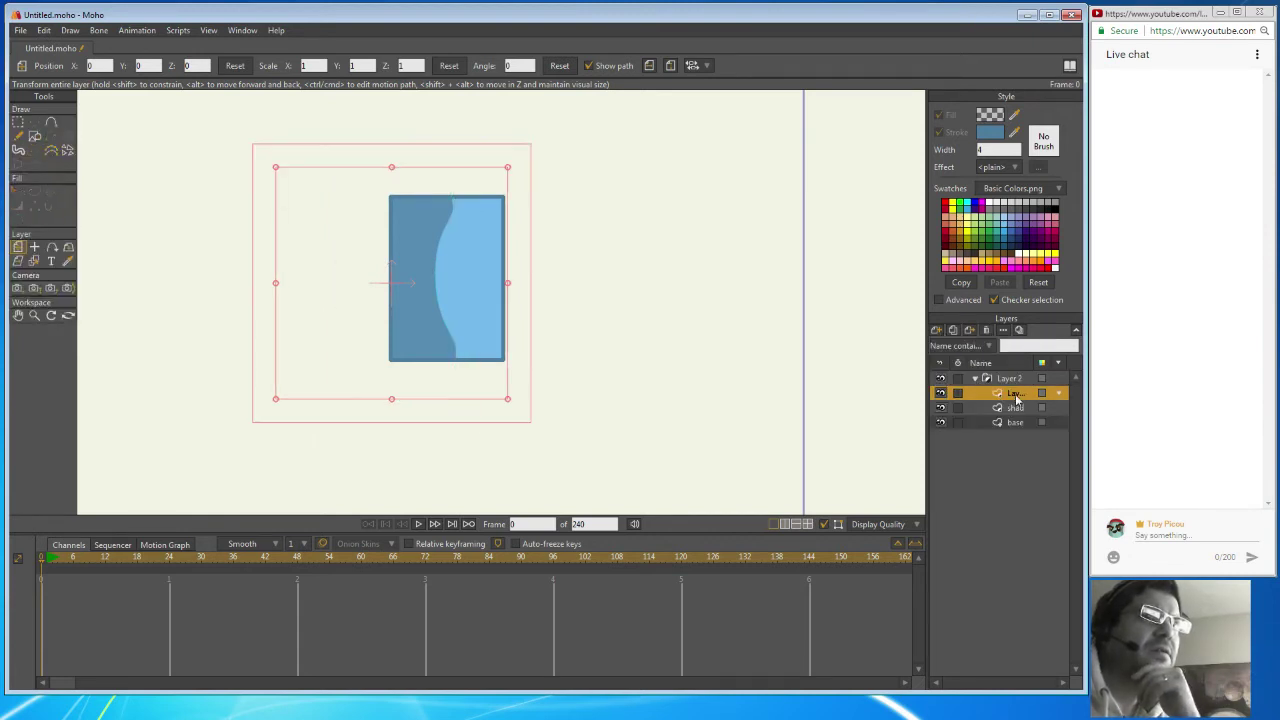
click(34, 135)
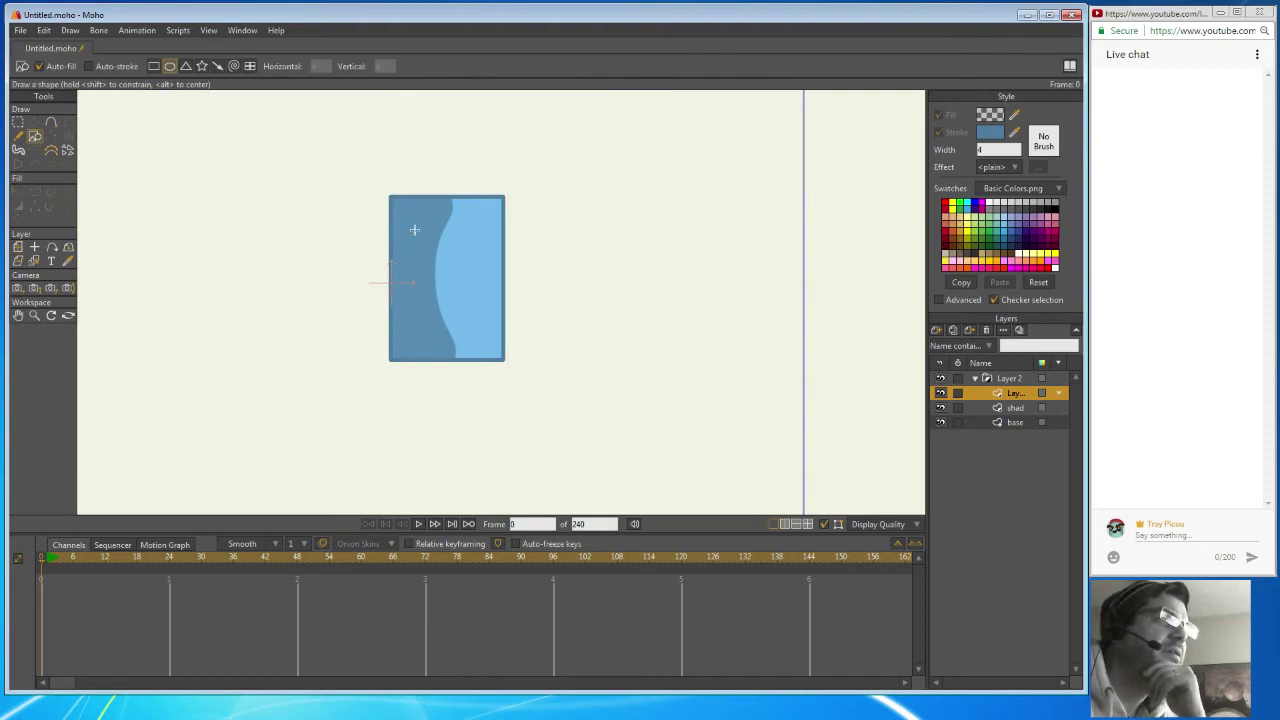
drag(432, 207, 496, 218)
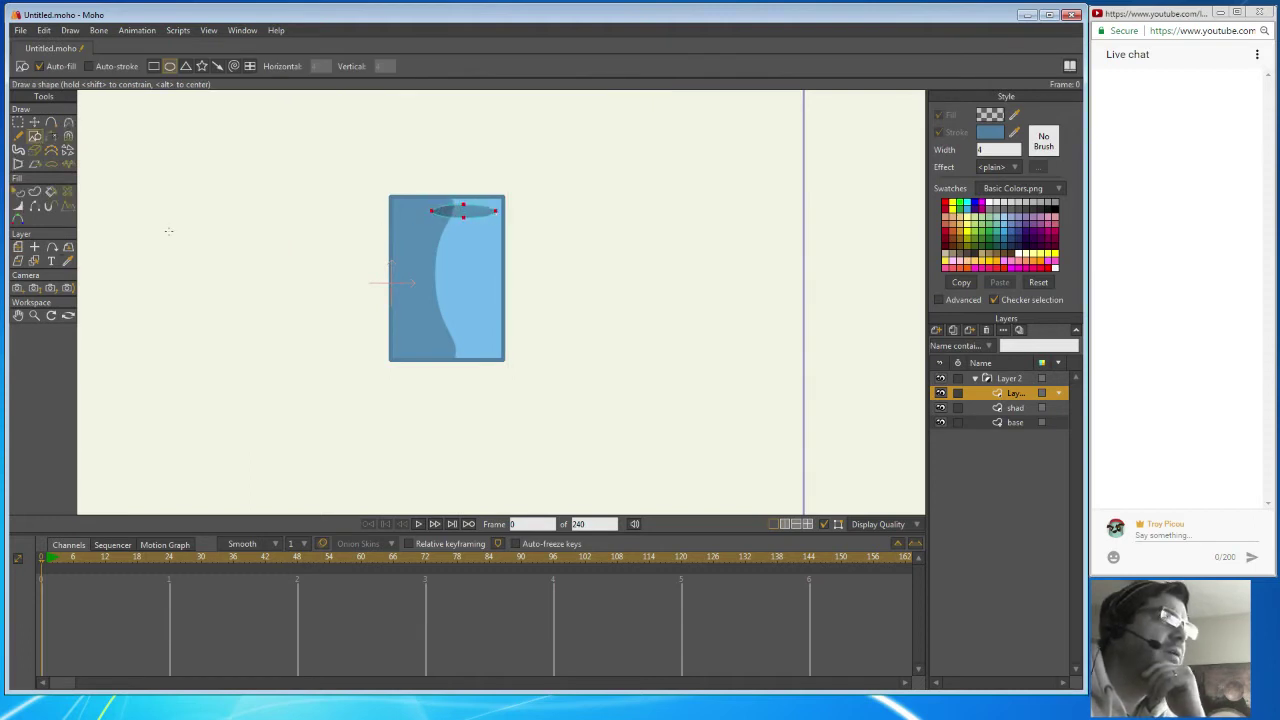
Fill the small ellipse with a pale blue sampled from the rectangle and lightened to RGB 195, 226, 248 at alpha 63.
click(18, 190)
click(488, 210)
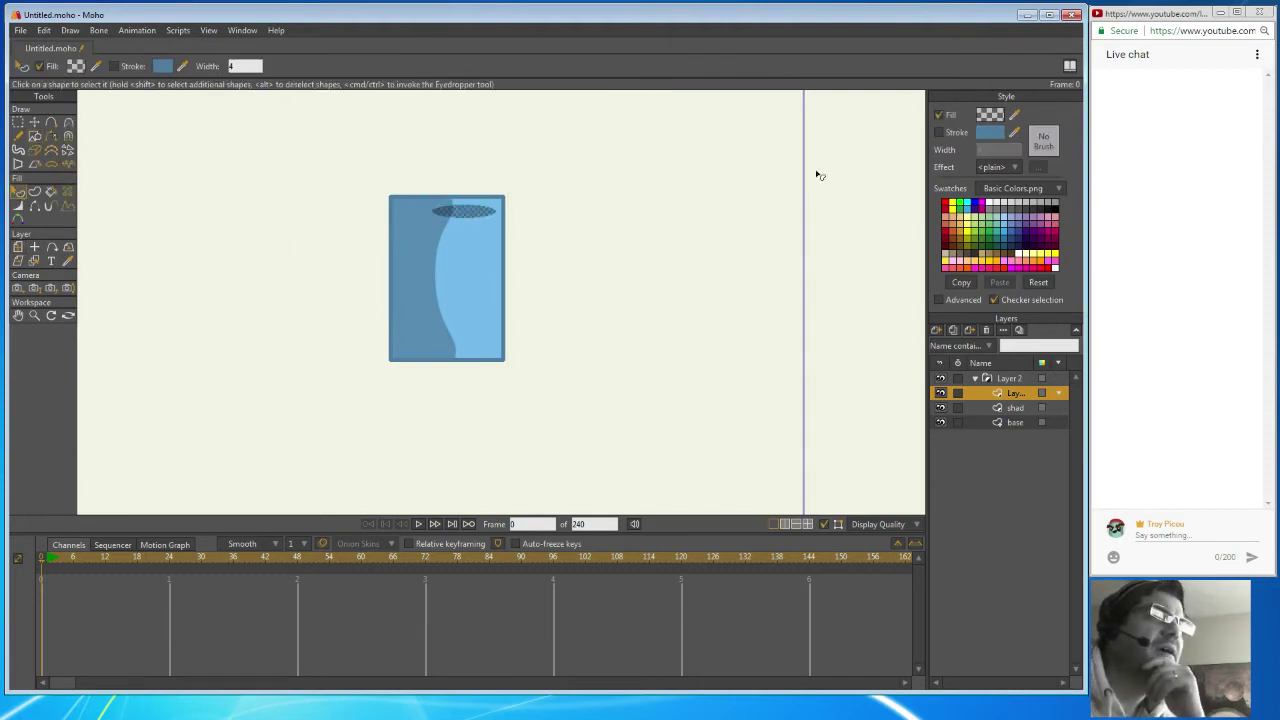
click(1018, 117)
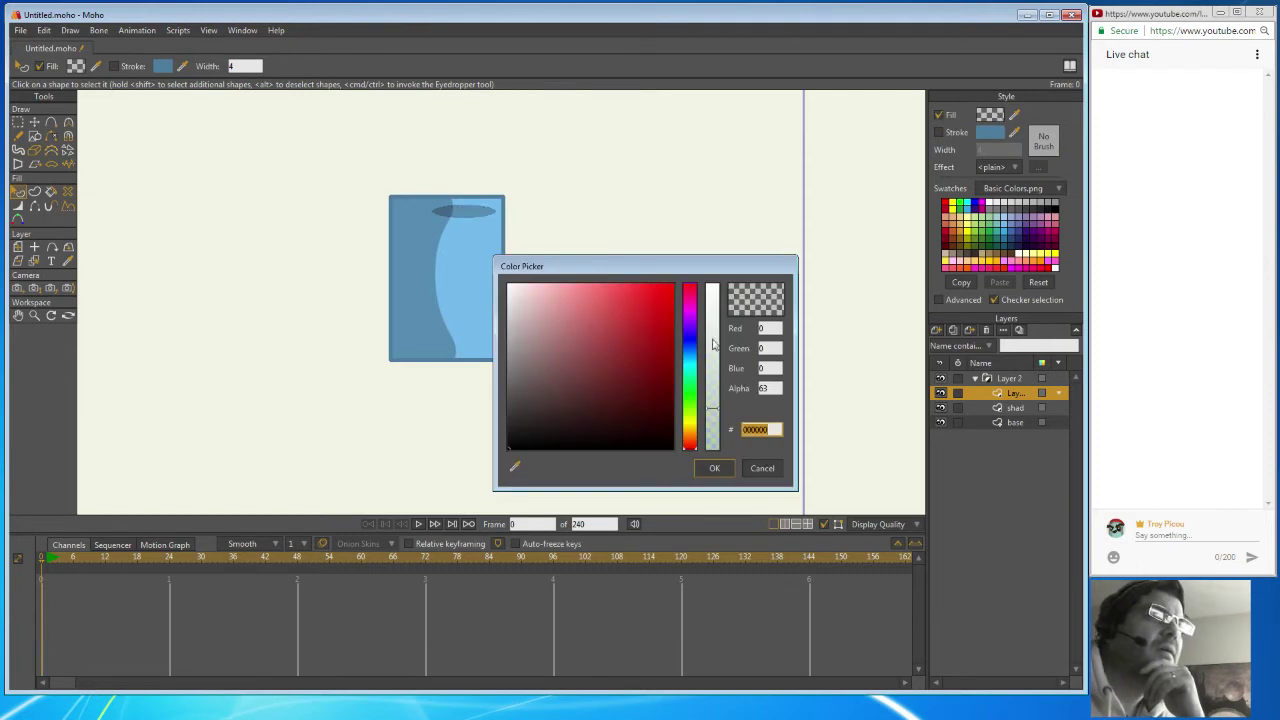
click(514, 466)
click(474, 342)
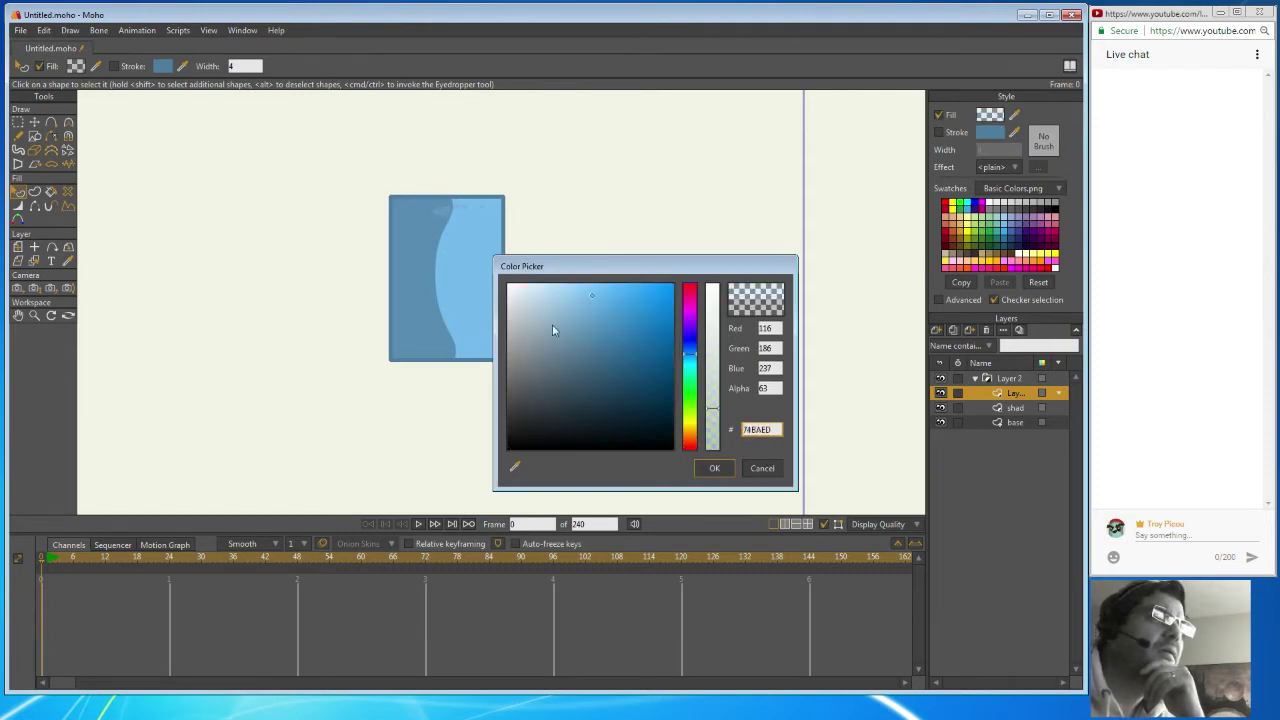
drag(591, 297, 543, 292)
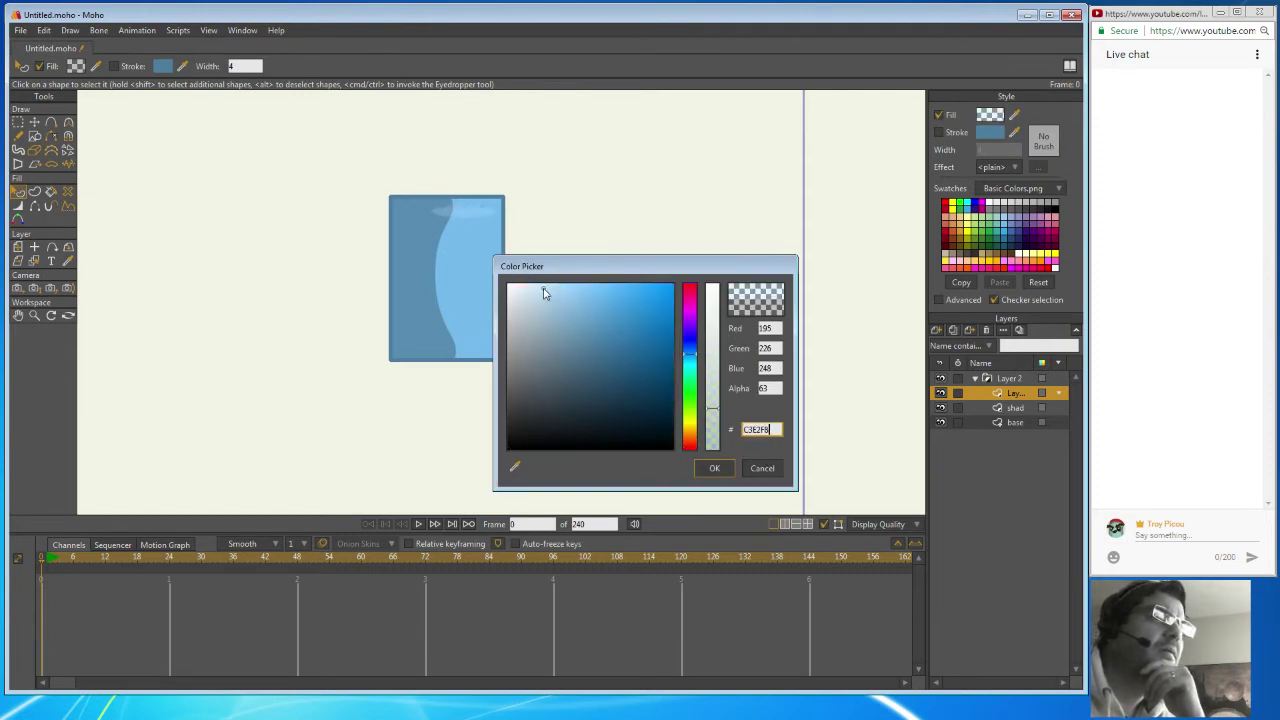
click(713, 468)
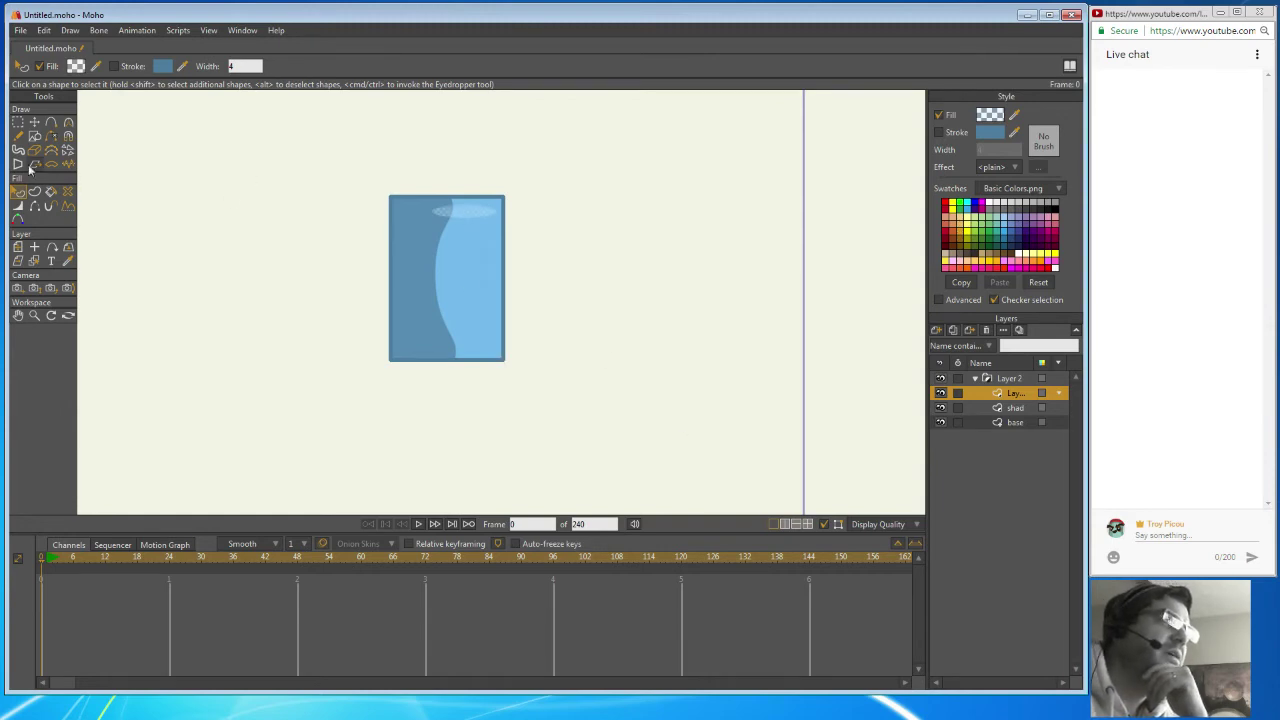
Move the small ellipse onto the rectangle's top edge and pull its points into a highlight curving down the upper right corner.
click(34, 122)
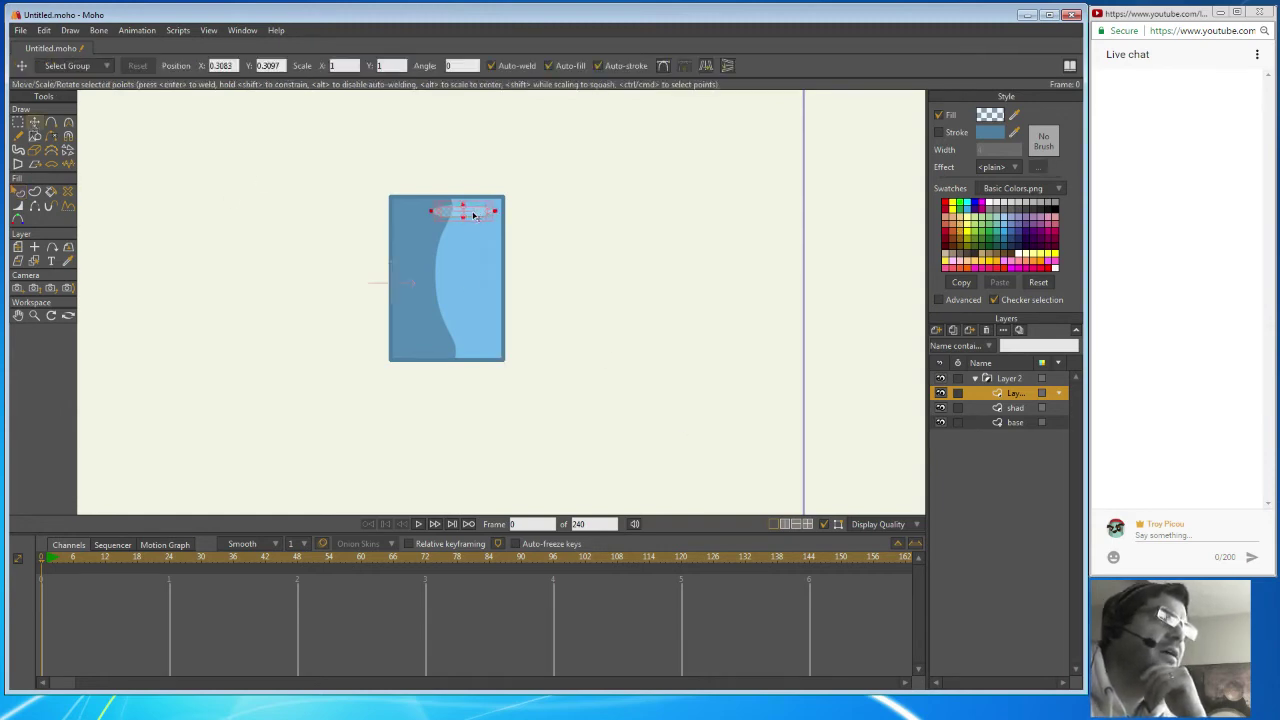
drag(474, 216, 466, 191)
click(553, 211)
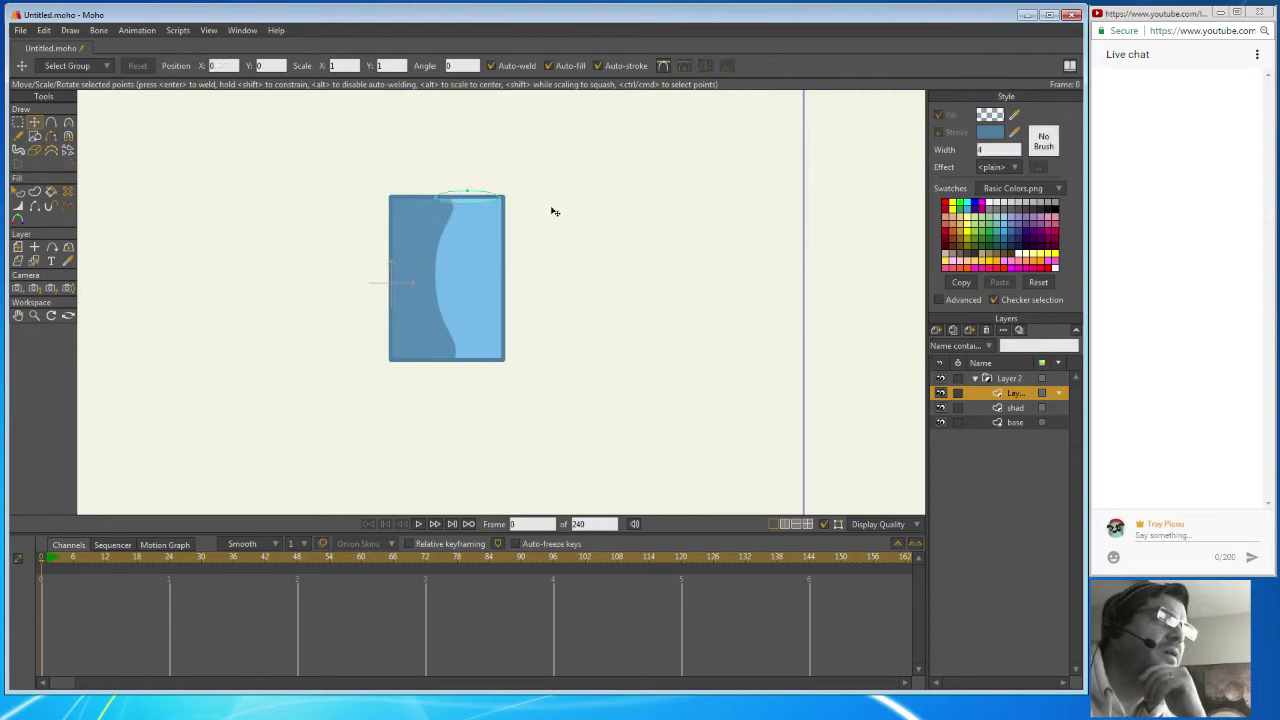
click(467, 209)
click(406, 199)
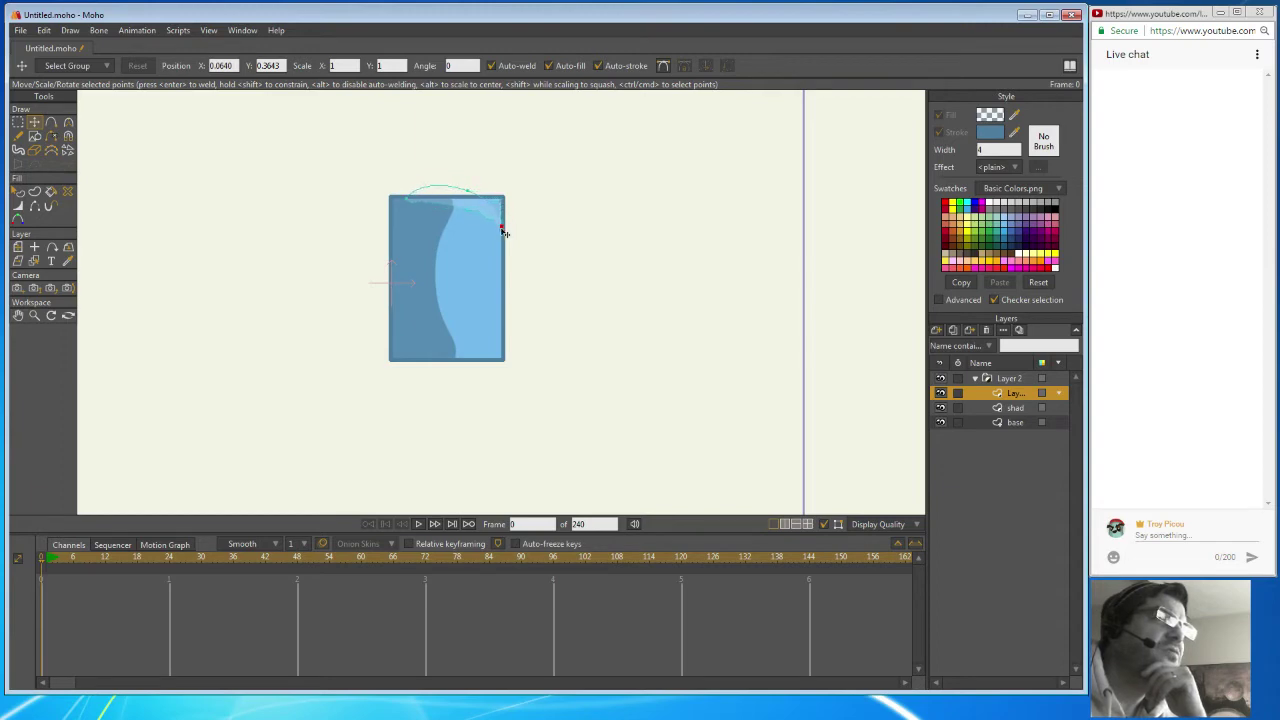
Shift the whole highlight shape right past the rectangle's right edge and delete its layer.
click(489, 210)
click(487, 207)
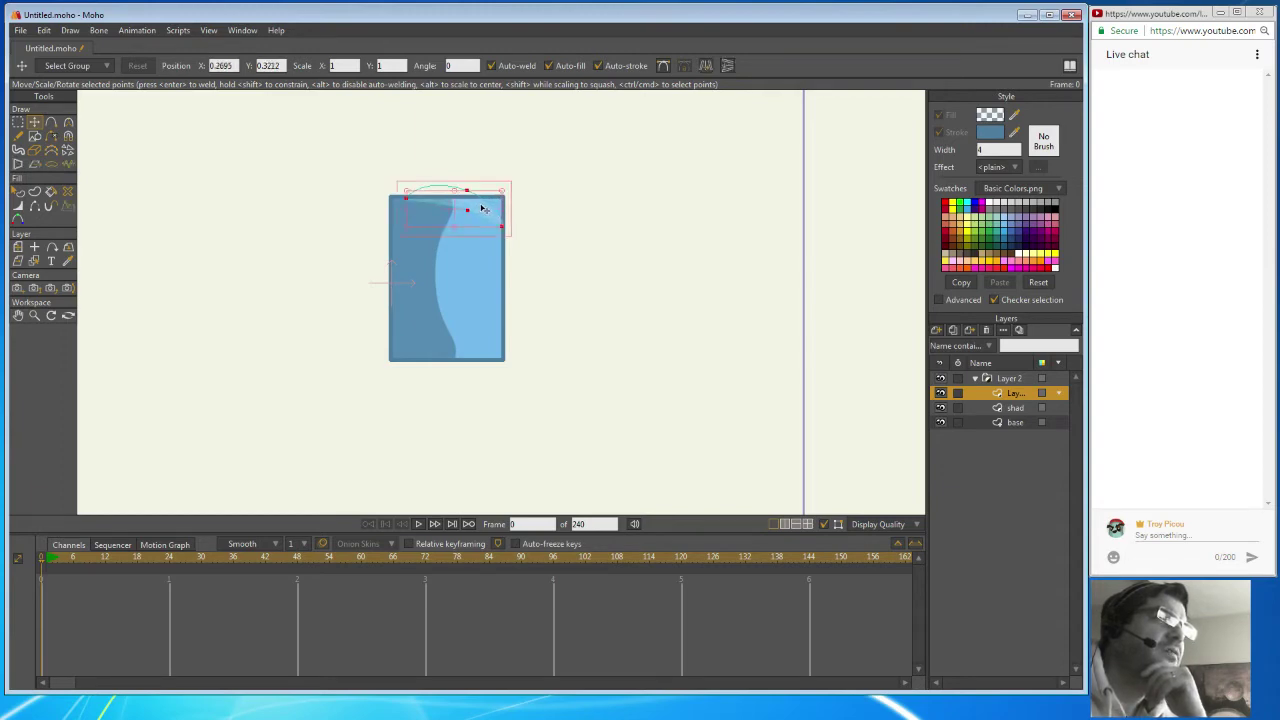
drag(504, 205, 515, 209)
click(563, 194)
double_click(518, 219)
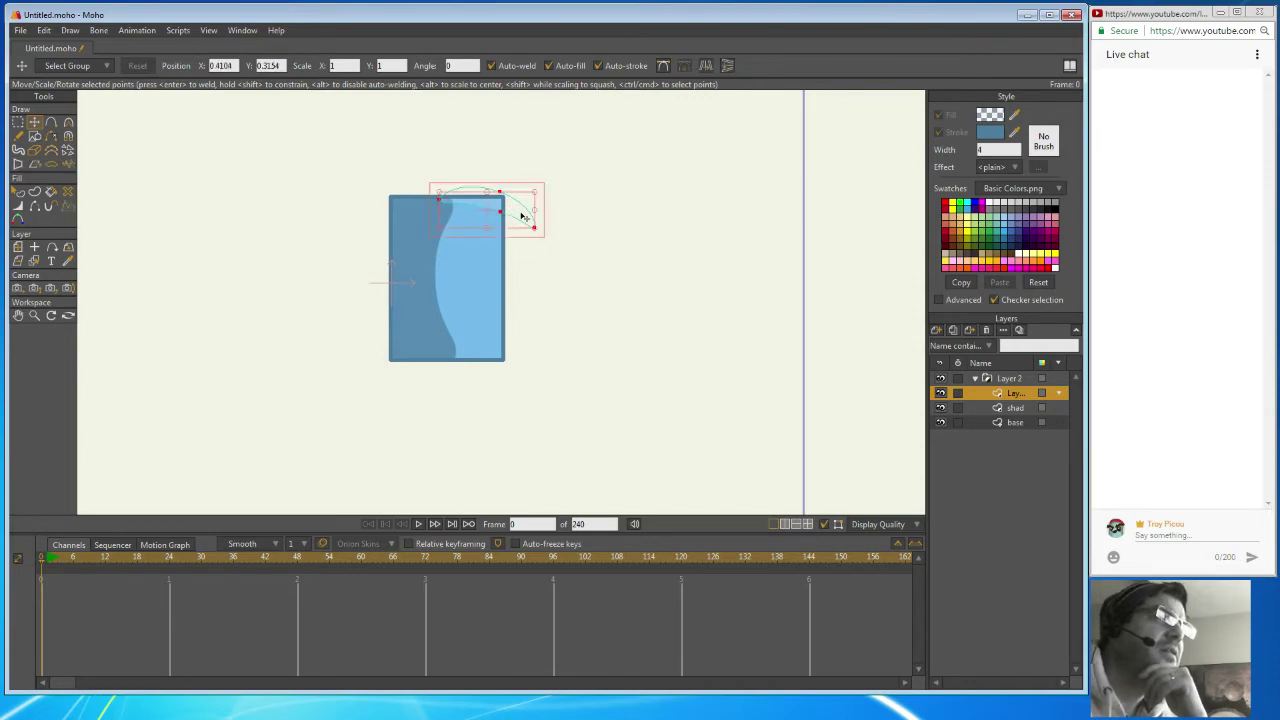
click(985, 332)
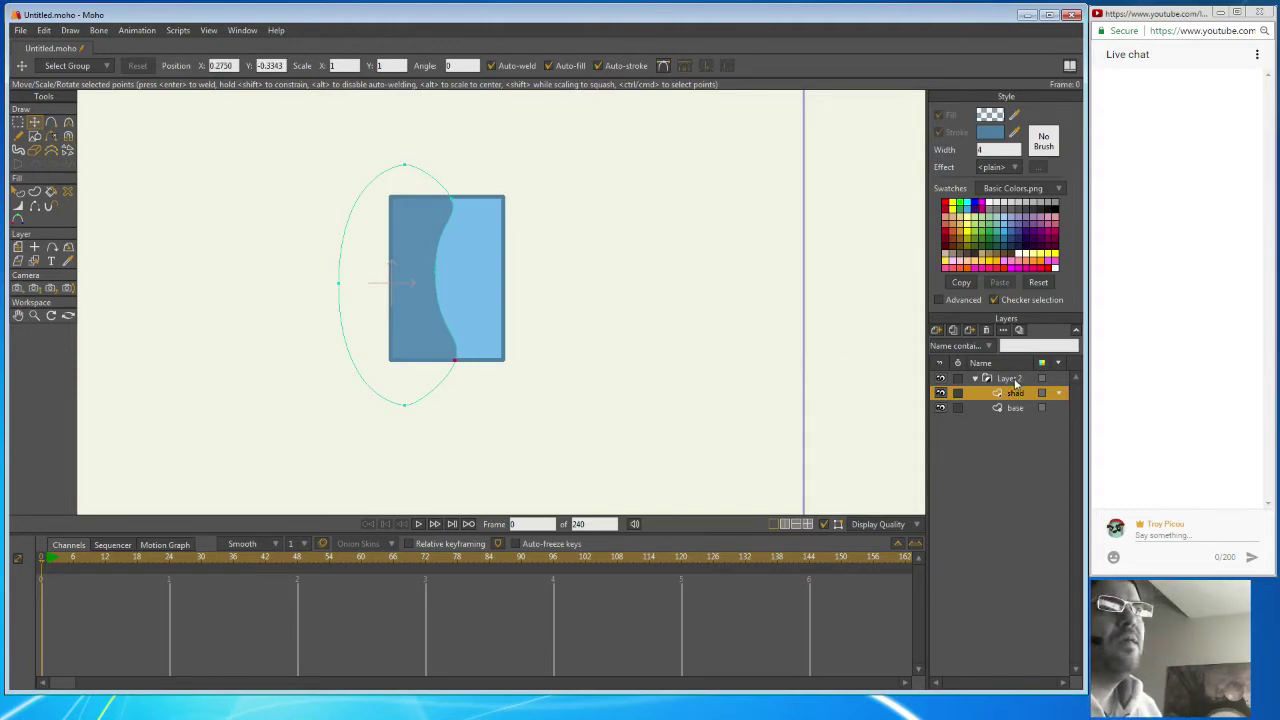
Add a point at the middle of the base rectangle's bottom and top edges, pulling each slightly outward.
click(1012, 379)
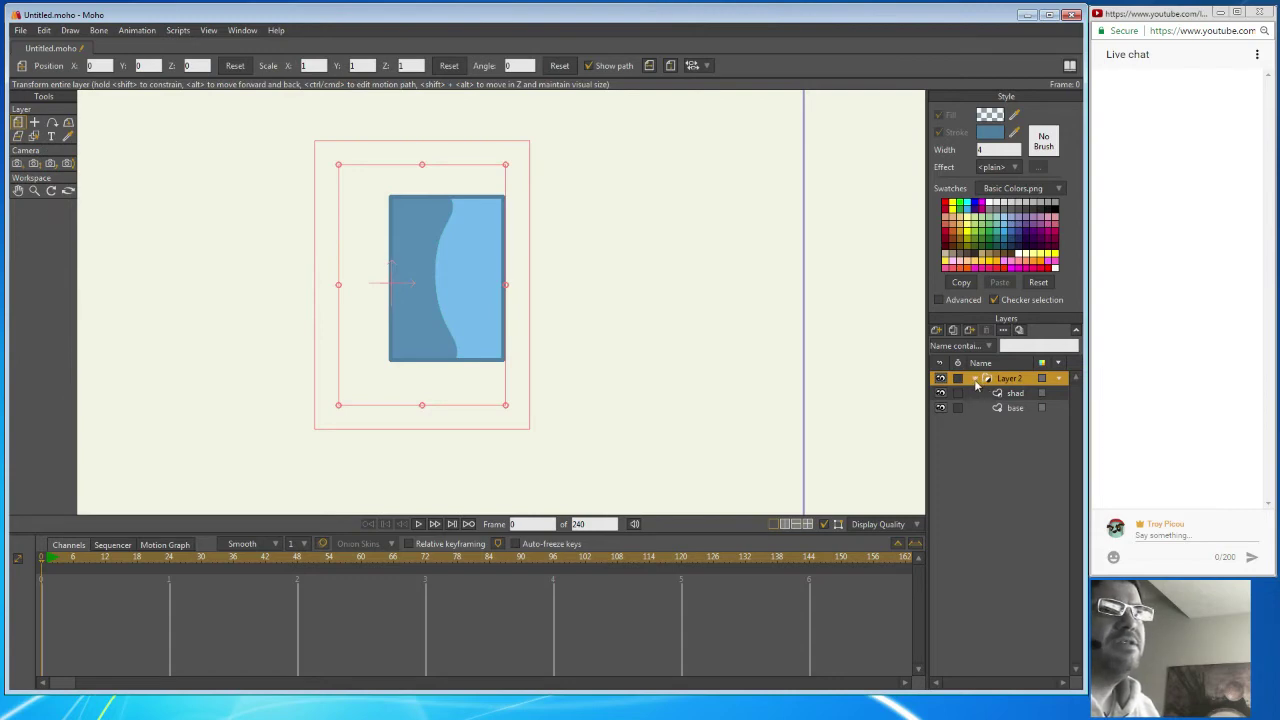
click(1005, 408)
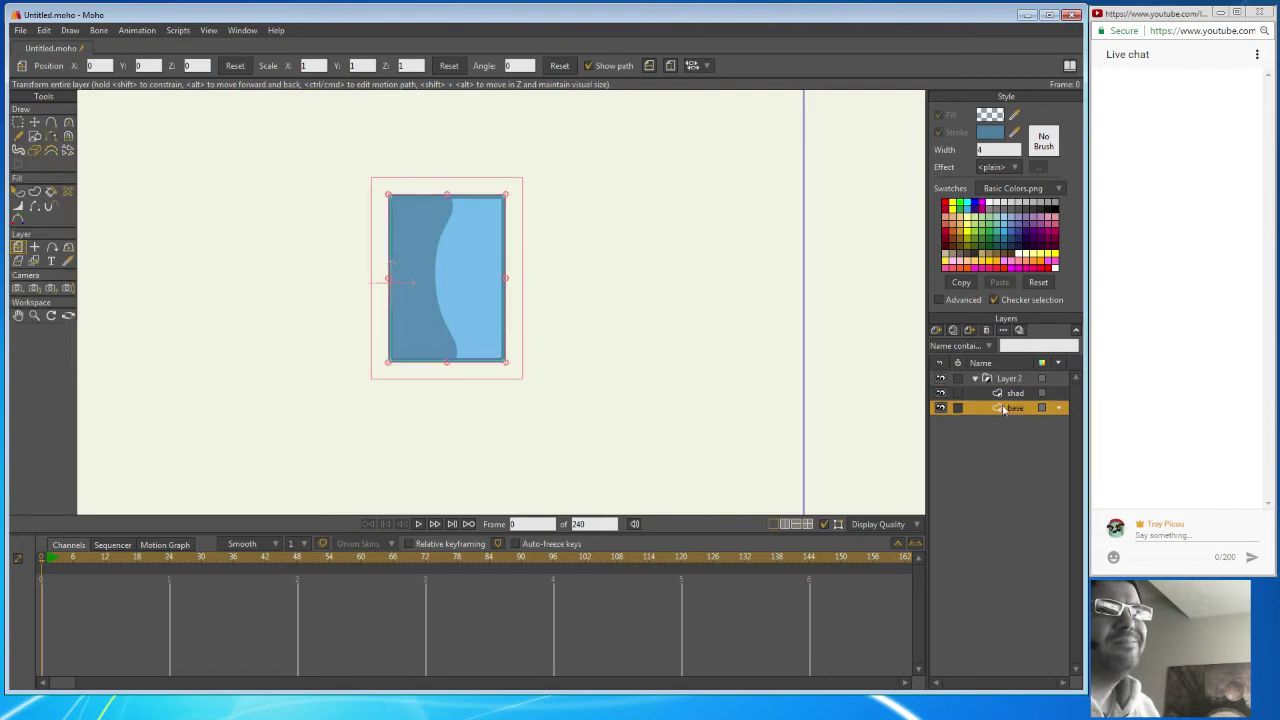
click(18, 194)
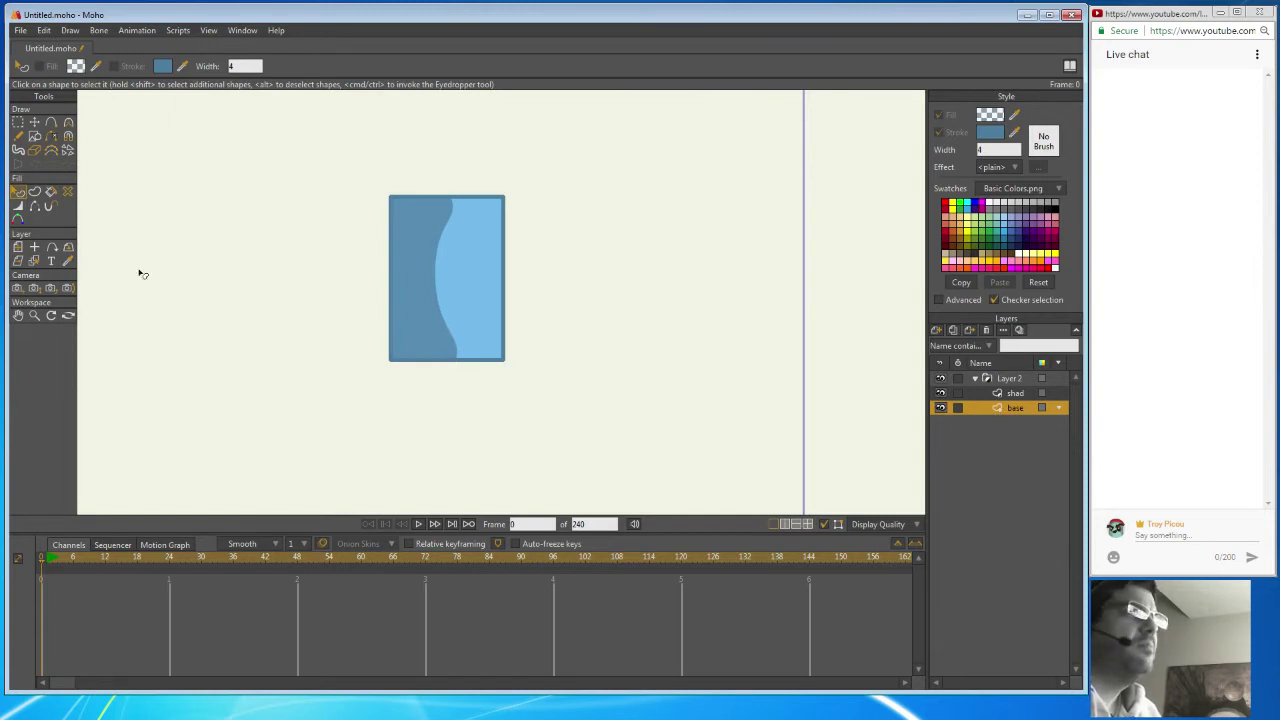
click(51, 121)
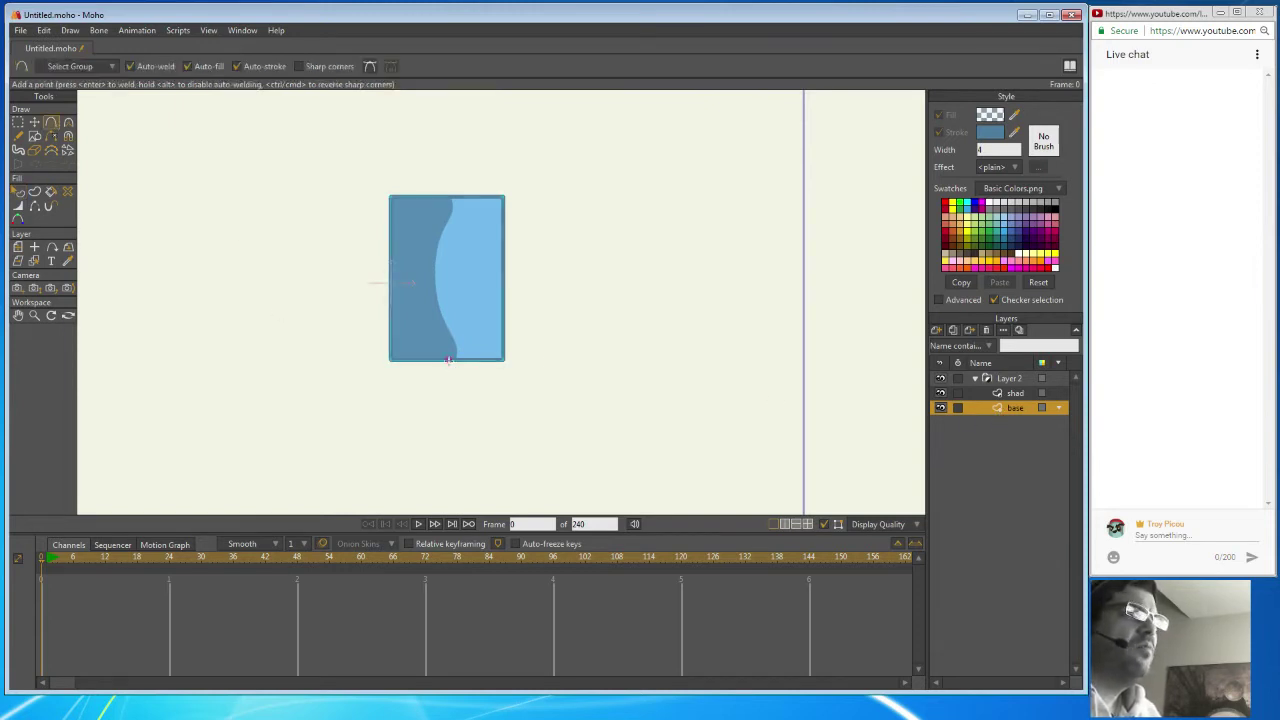
drag(448, 360, 447, 371)
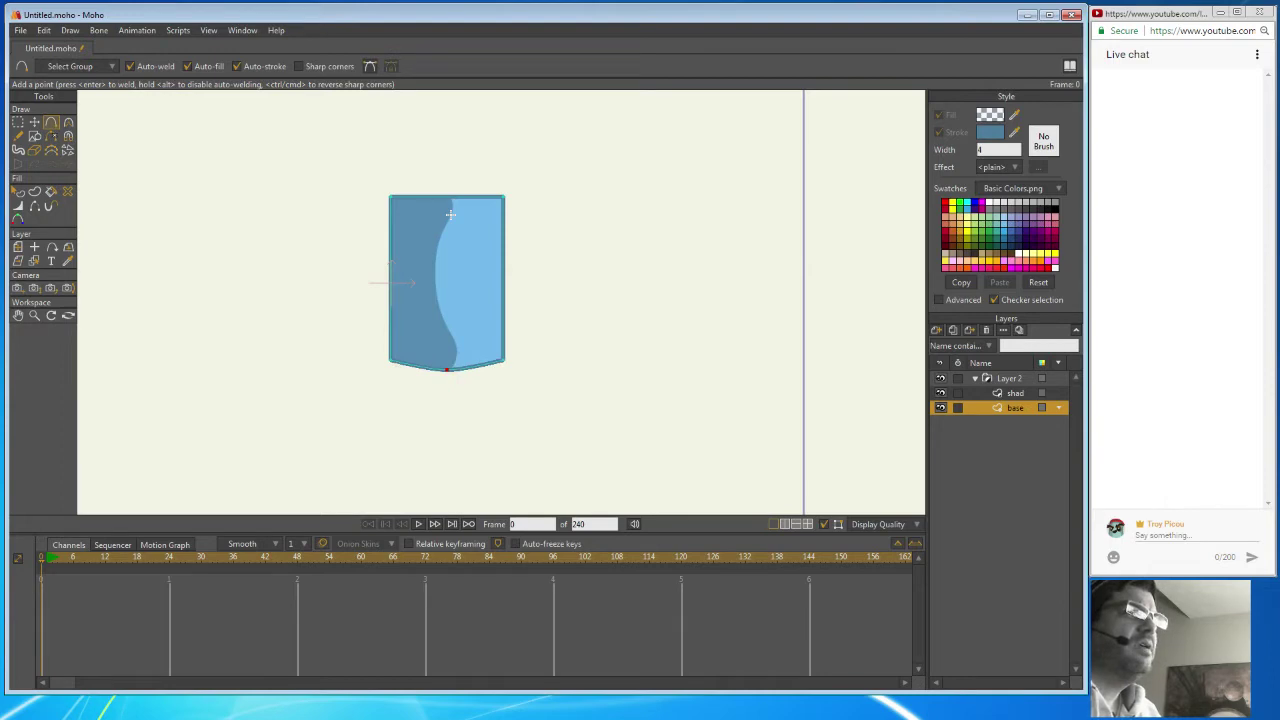
drag(446, 197, 446, 186)
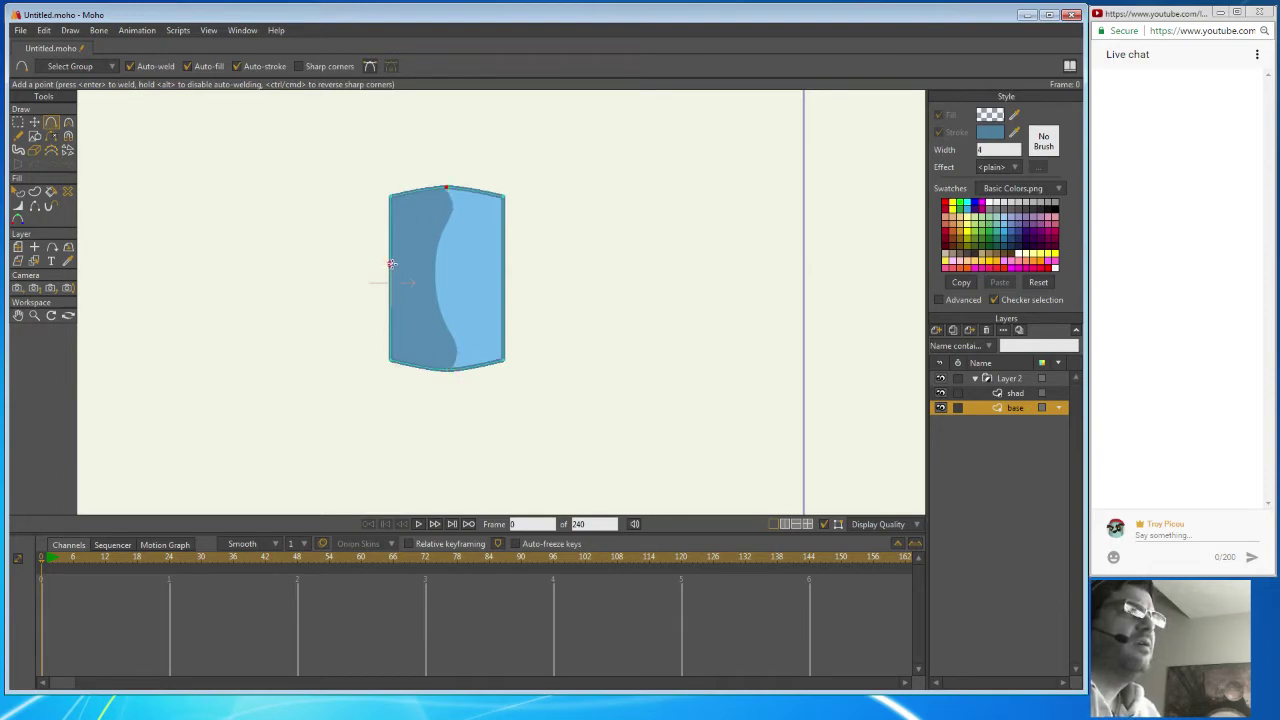
Add a point at the middle of the base's right edge and shorten the whole base slightly from its bottom.
click(502, 266)
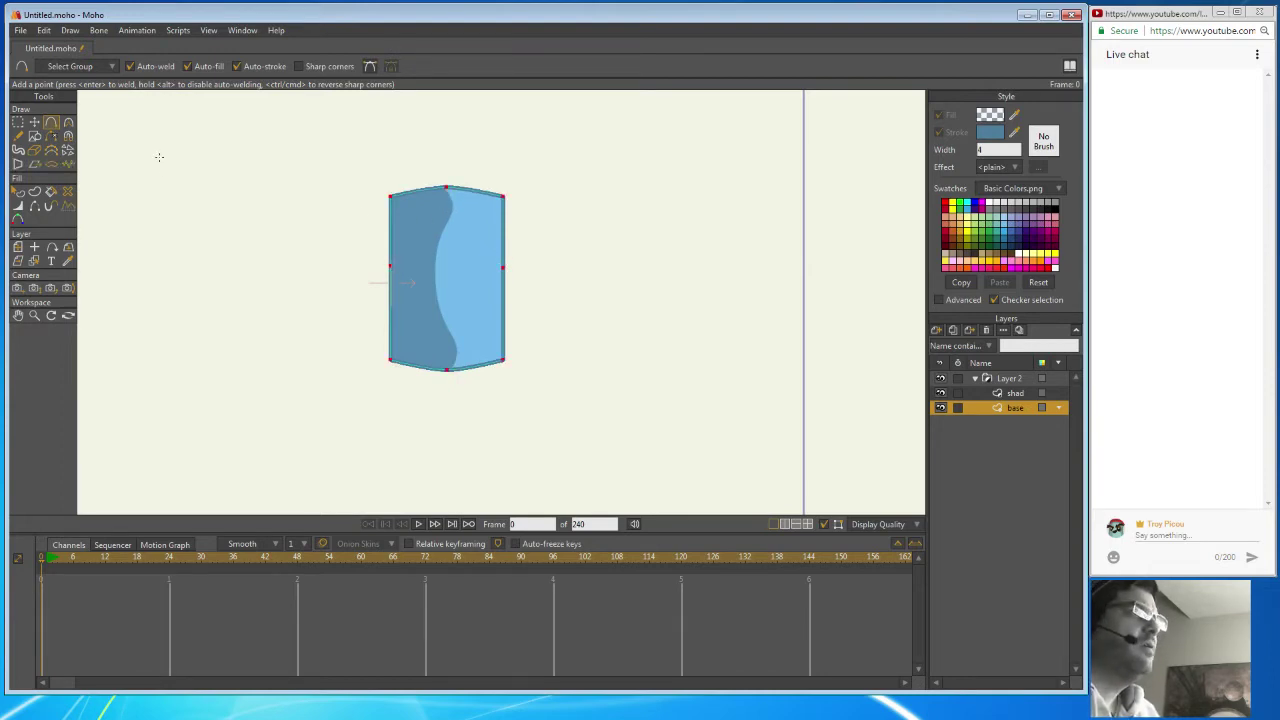
click(36, 123)
click(447, 373)
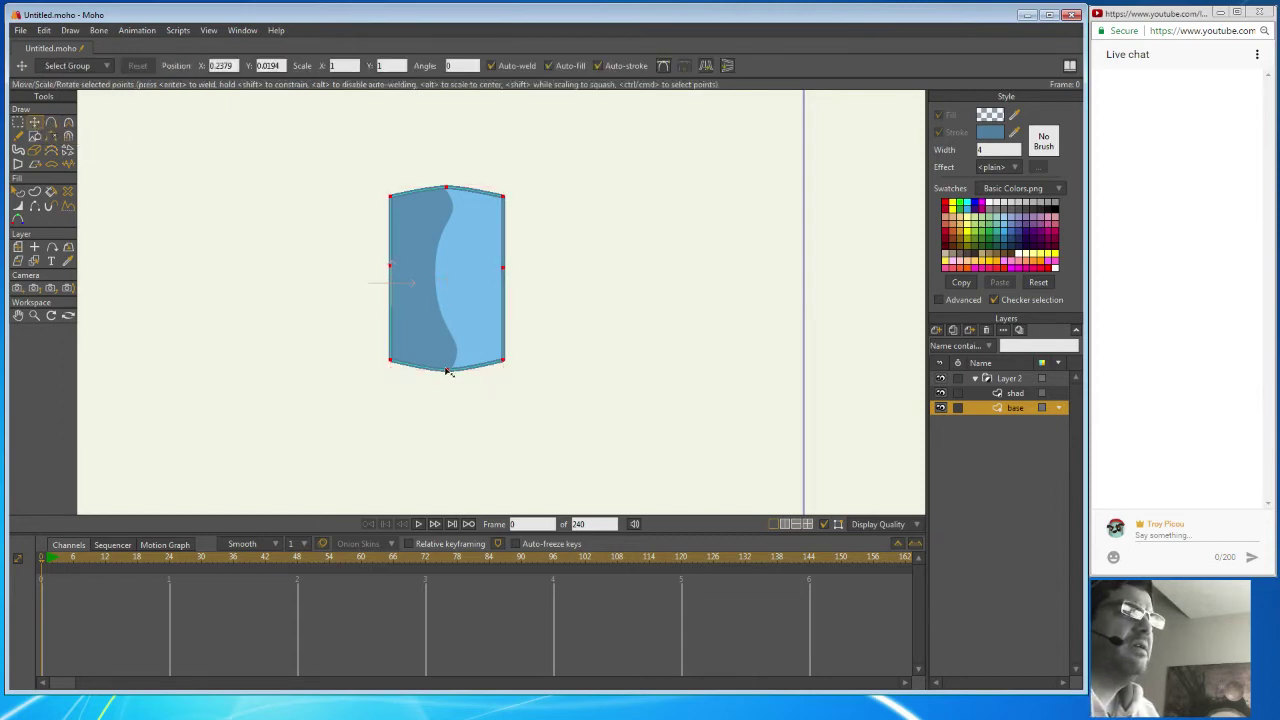
drag(449, 383, 441, 349)
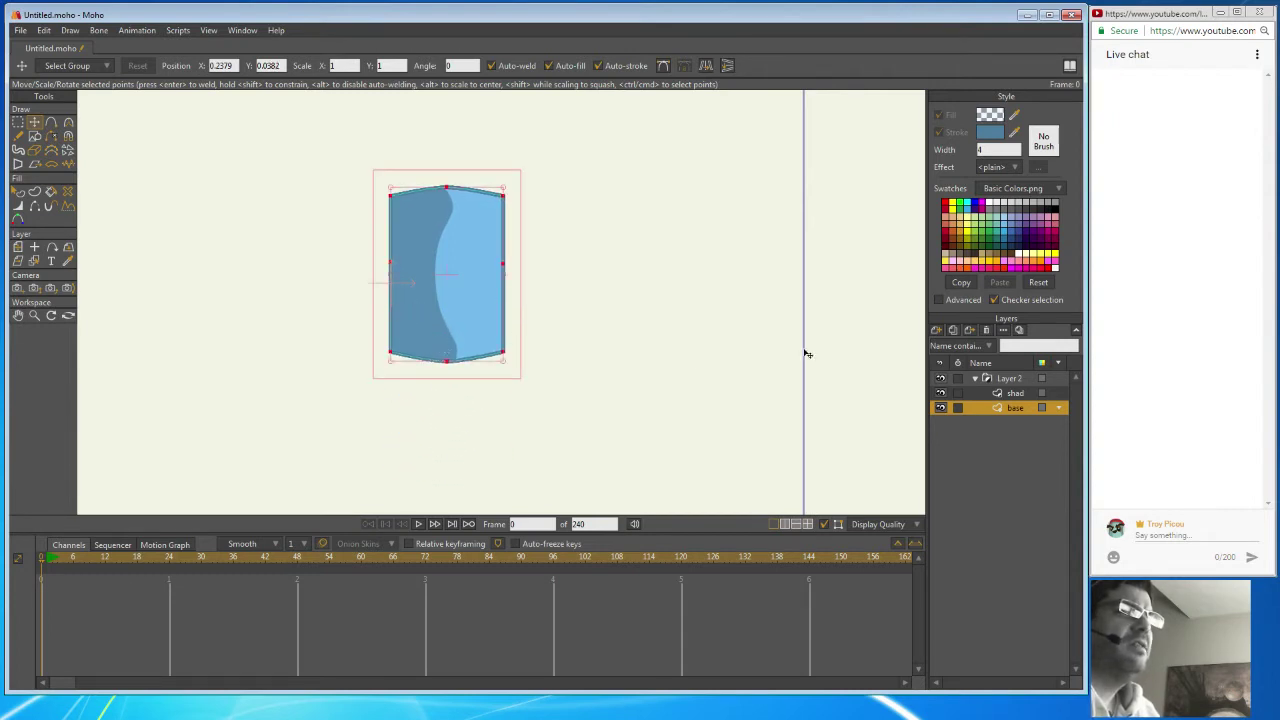
Shift the whole base shape slightly right, to about X 0.25, on the base layer.
click(1015, 395)
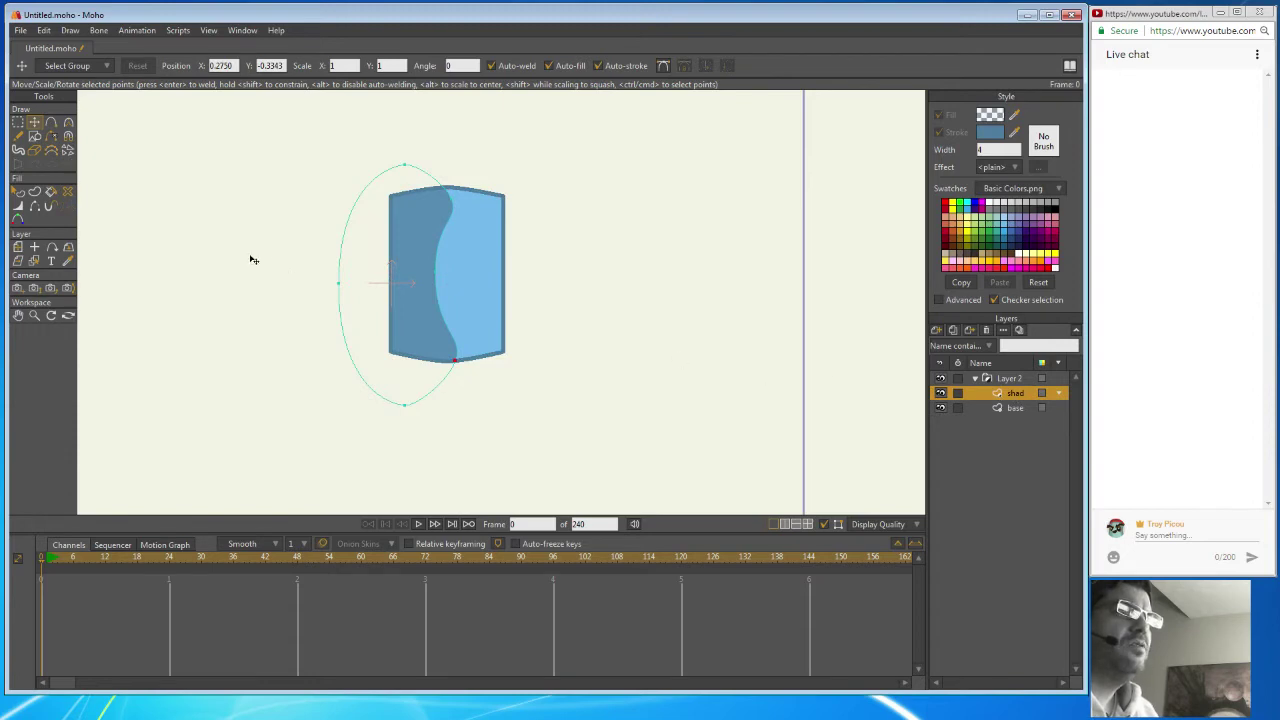
click(1017, 407)
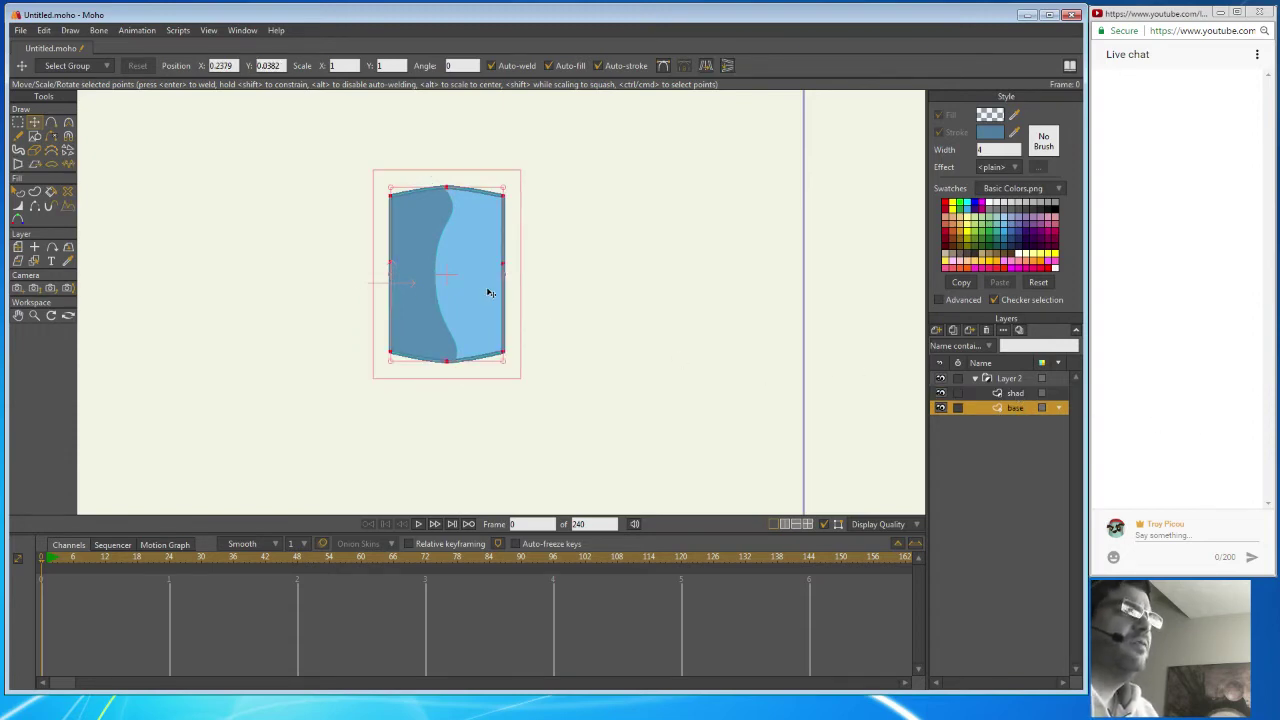
mouse_move(490, 293)
mouse_down()
mouse_move(450, 294)
mouse_move(520, 289)
mouse_move(474, 289)
mouse_move(491, 289)
mouse_up()
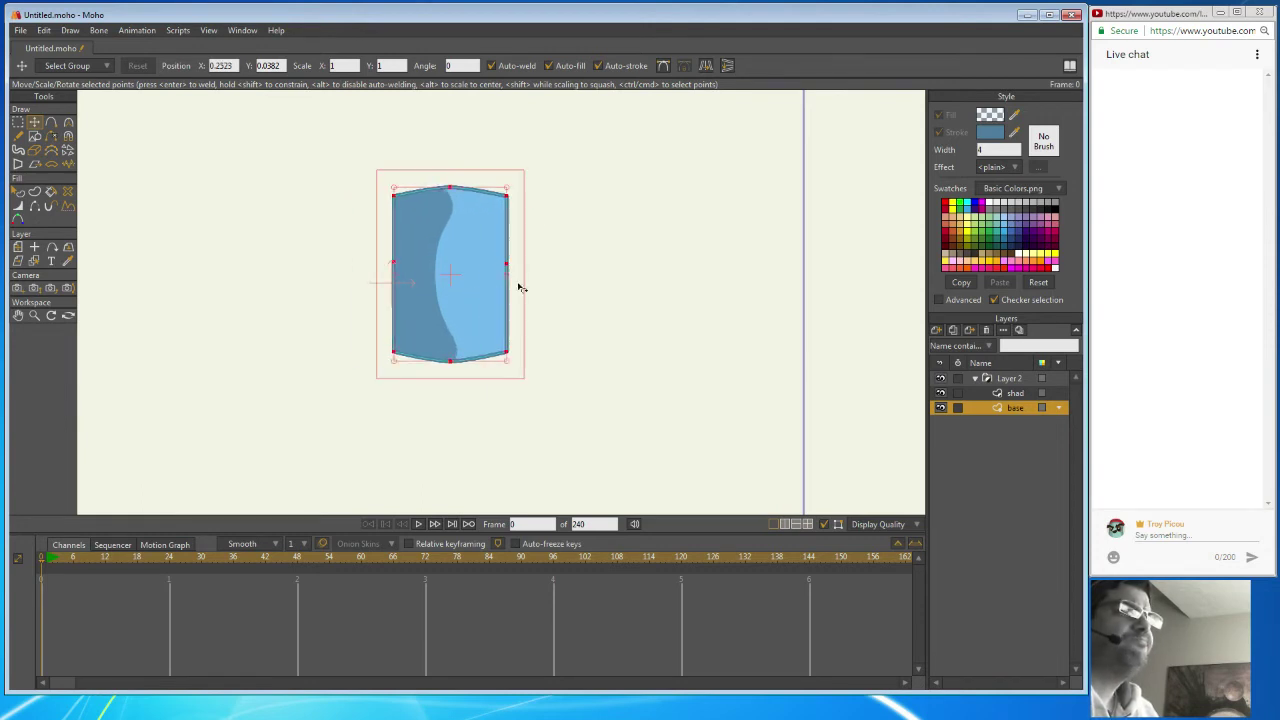
Collapse the Layer 2 group and add a vector layer named glasses above it.
click(1026, 381)
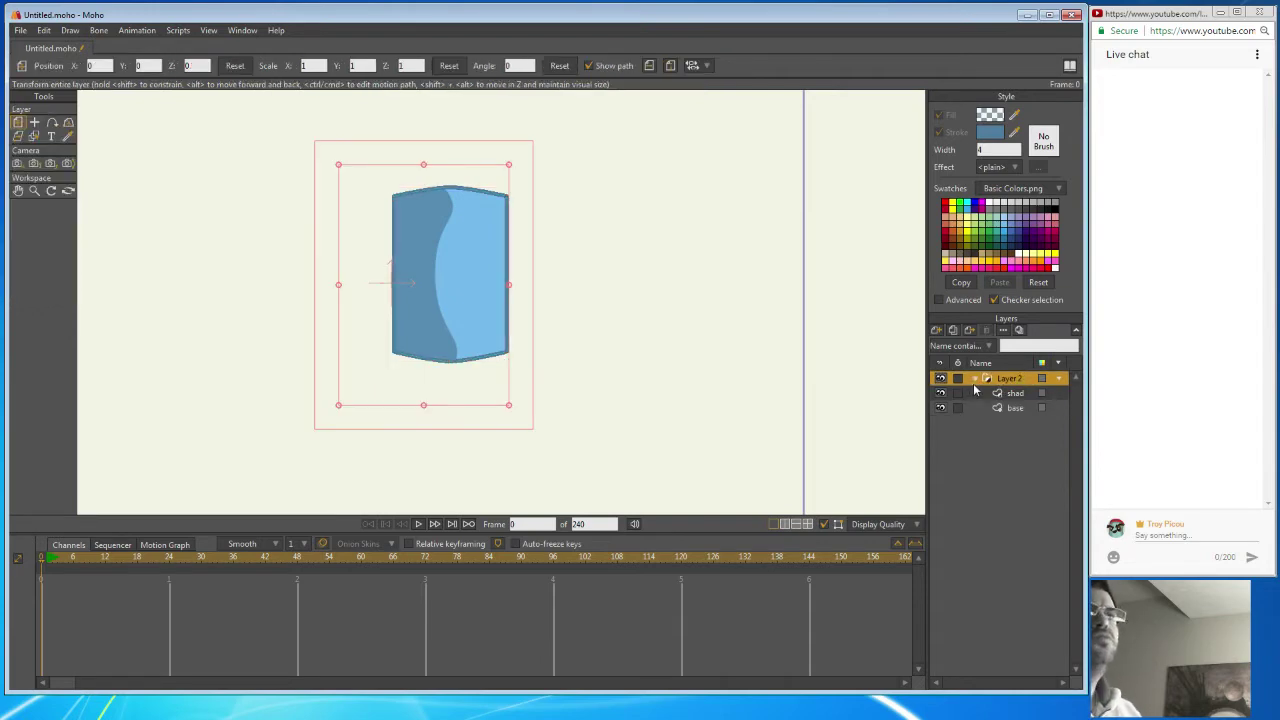
click(976, 381)
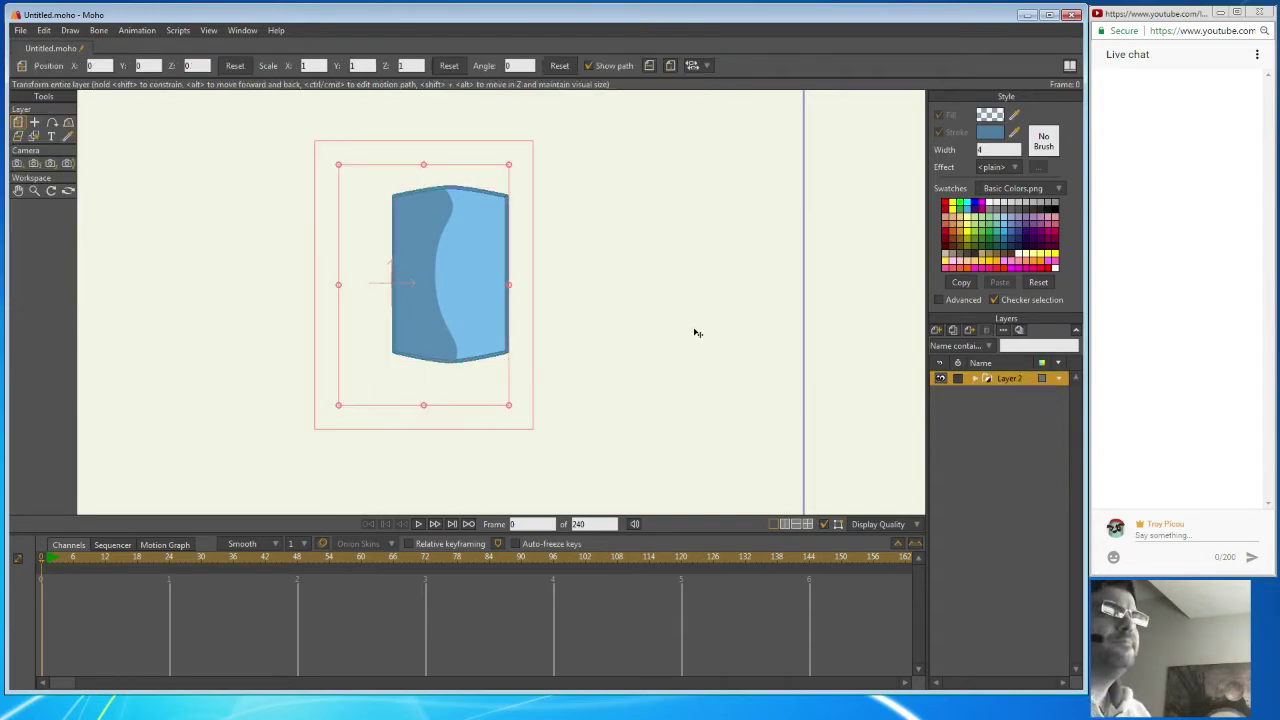
click(937, 330)
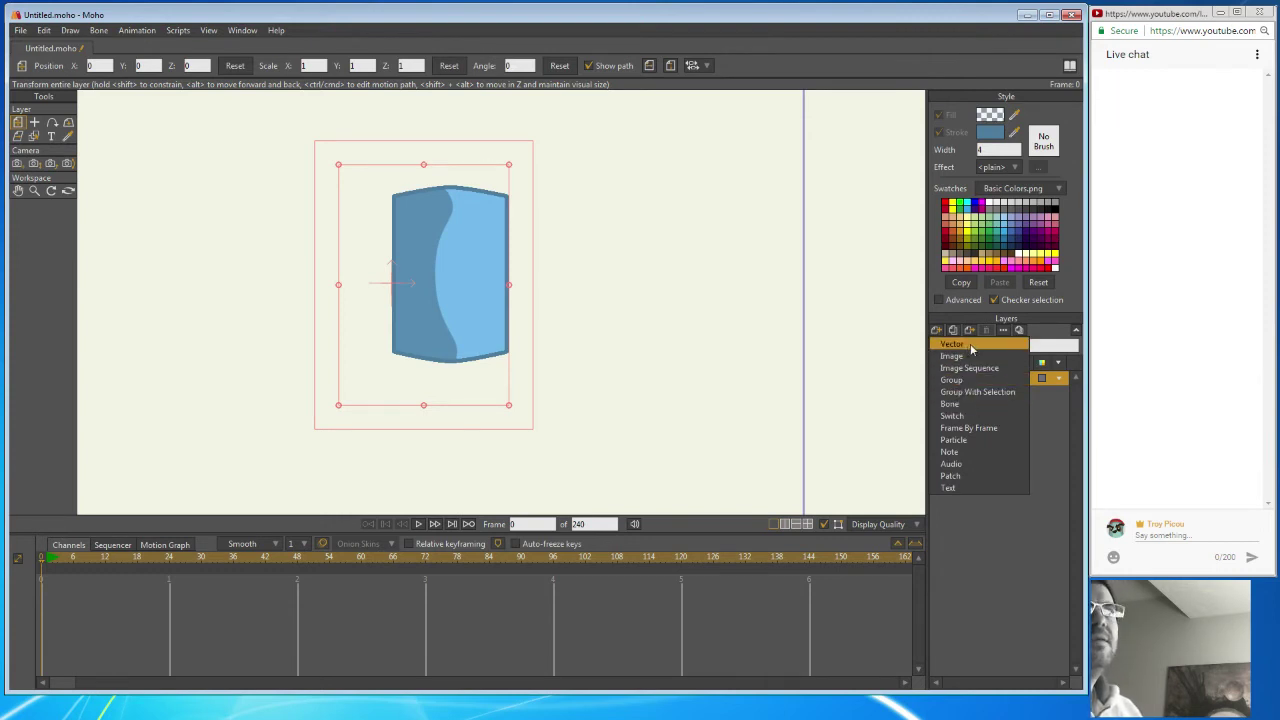
click(970, 344)
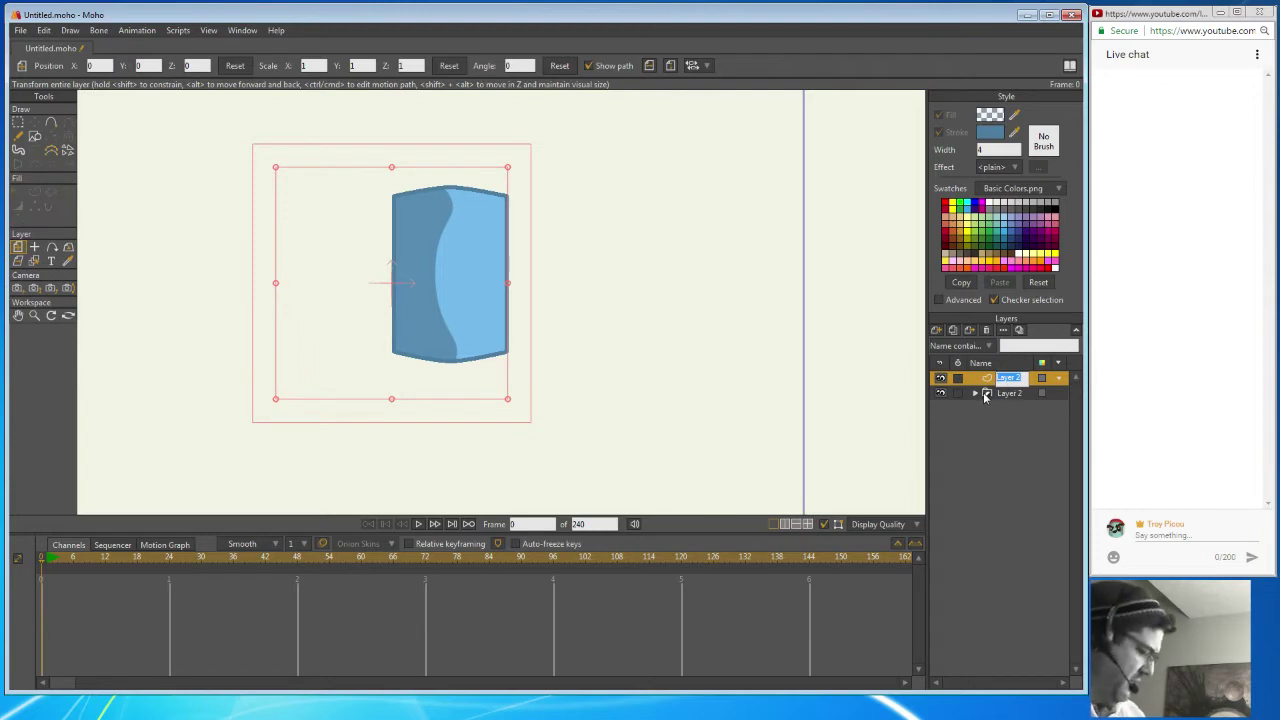
text(asses)
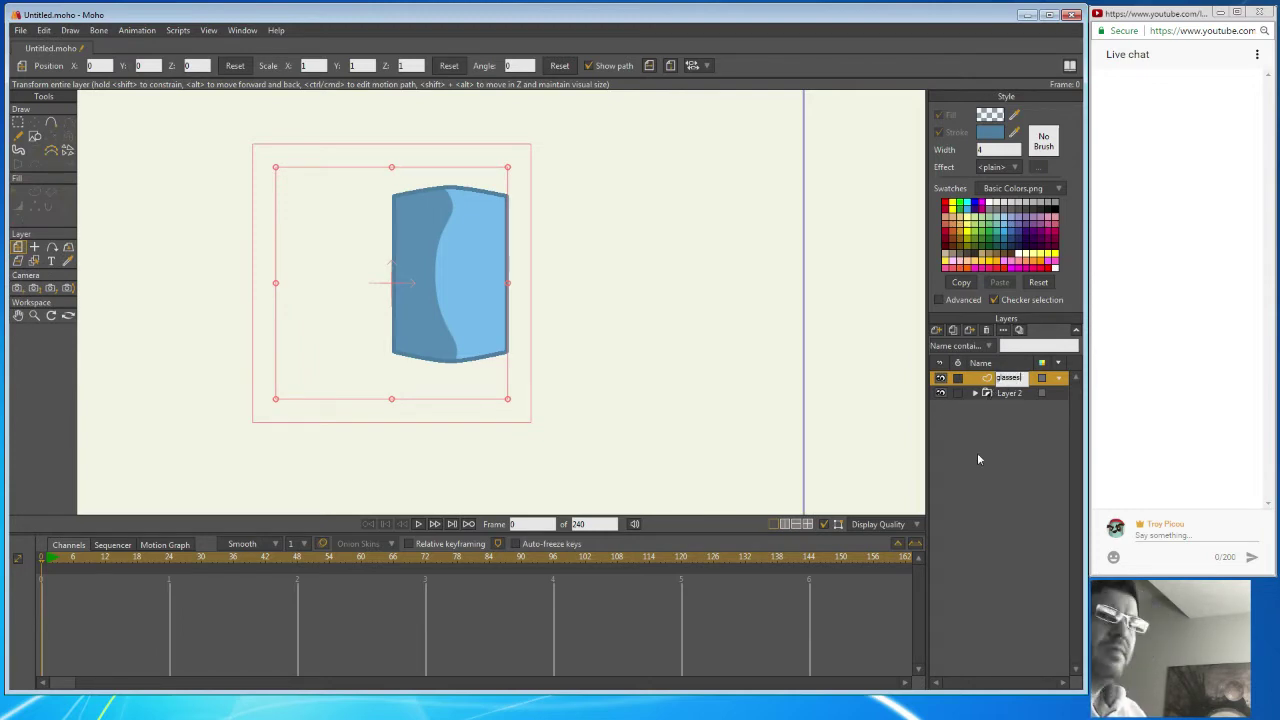
text(lasses)
key(Return)
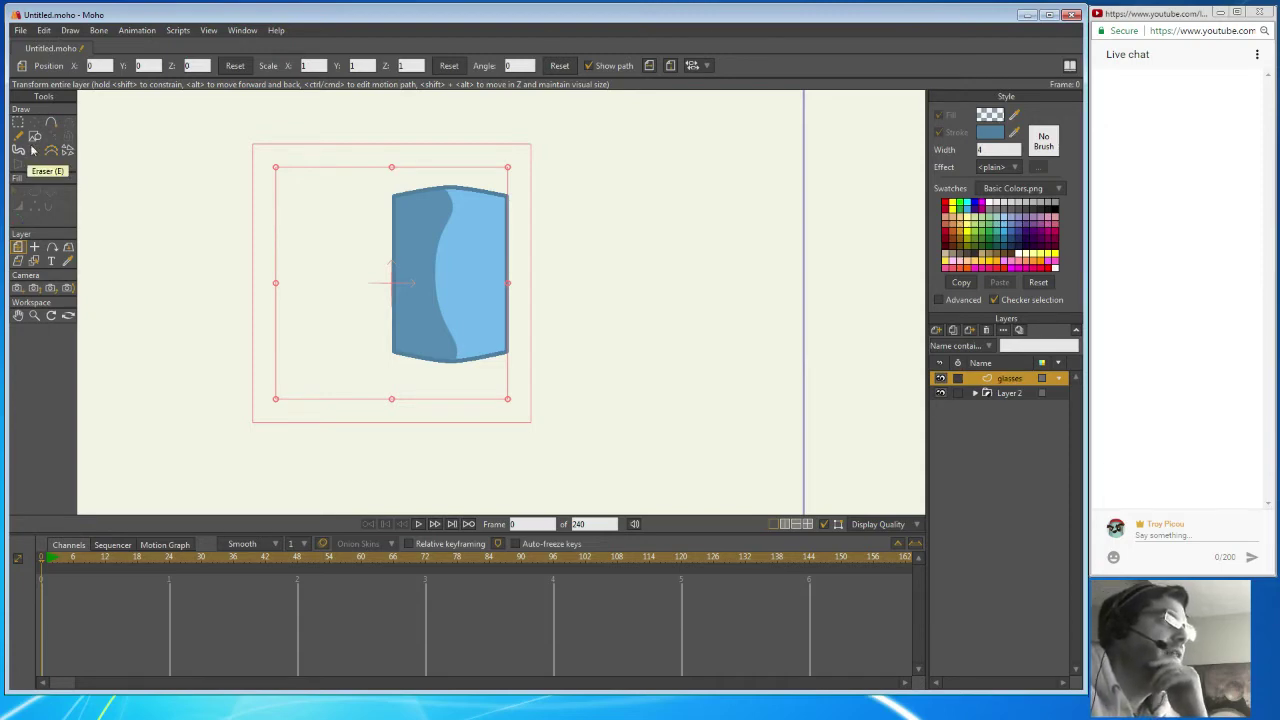
Draw a small opaque black rectangle without stroke in the empty area left of the blue shape.
click(34, 136)
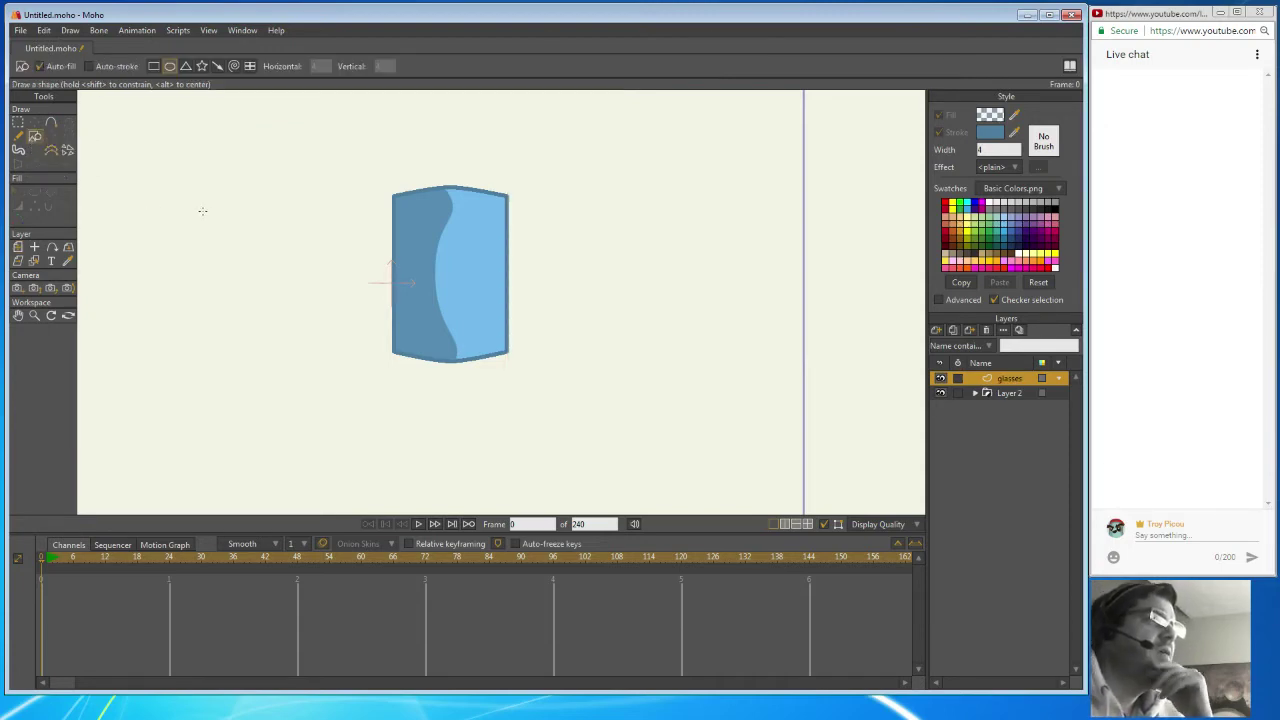
click(155, 66)
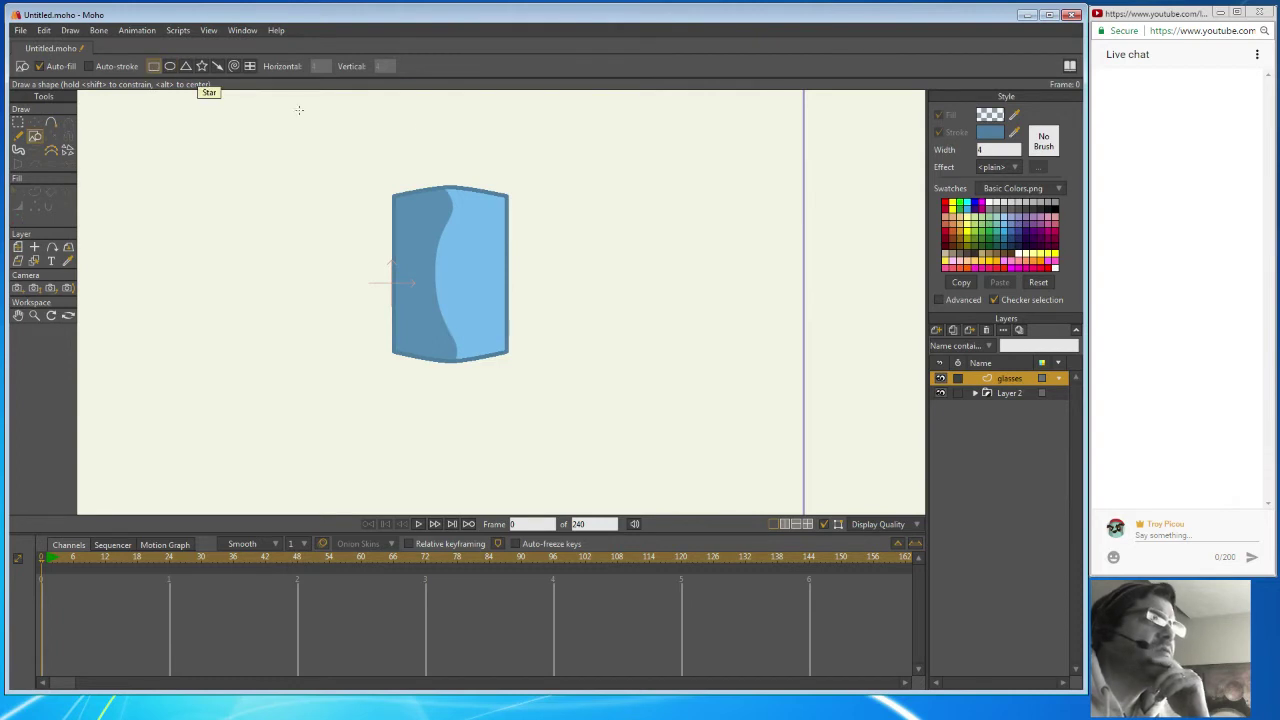
click(990, 114)
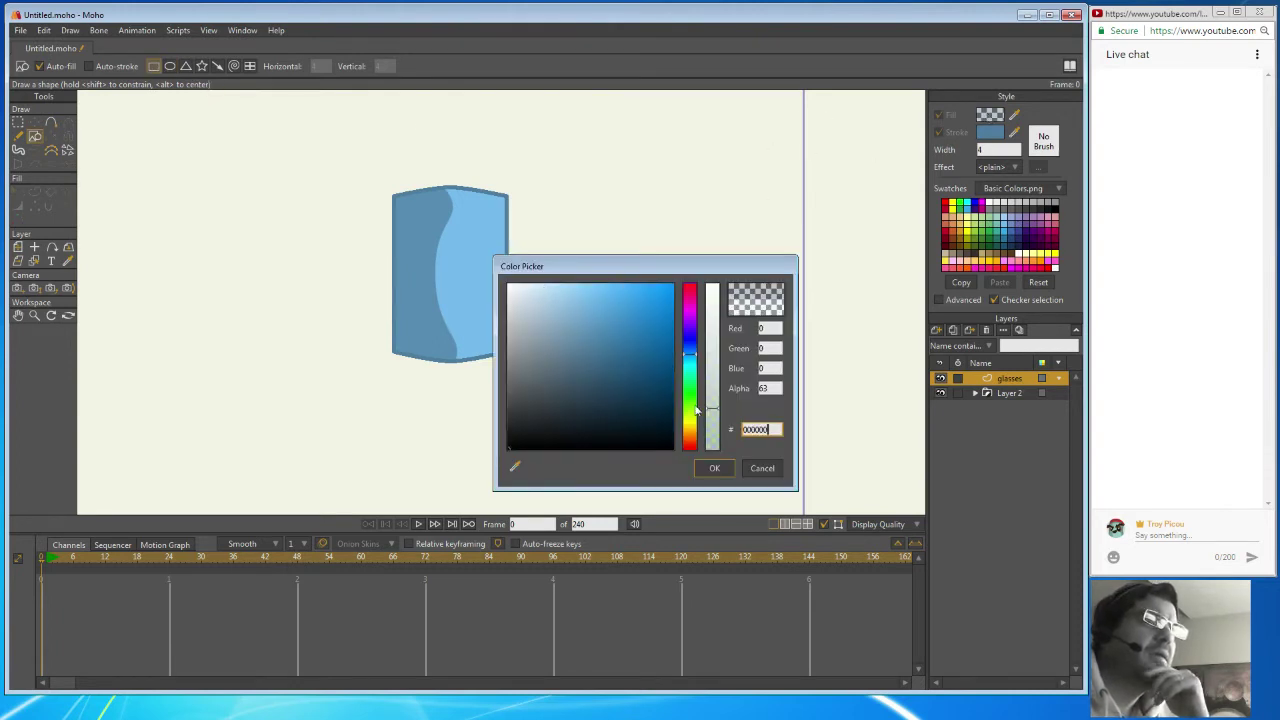
drag(712, 408, 712, 284)
click(714, 468)
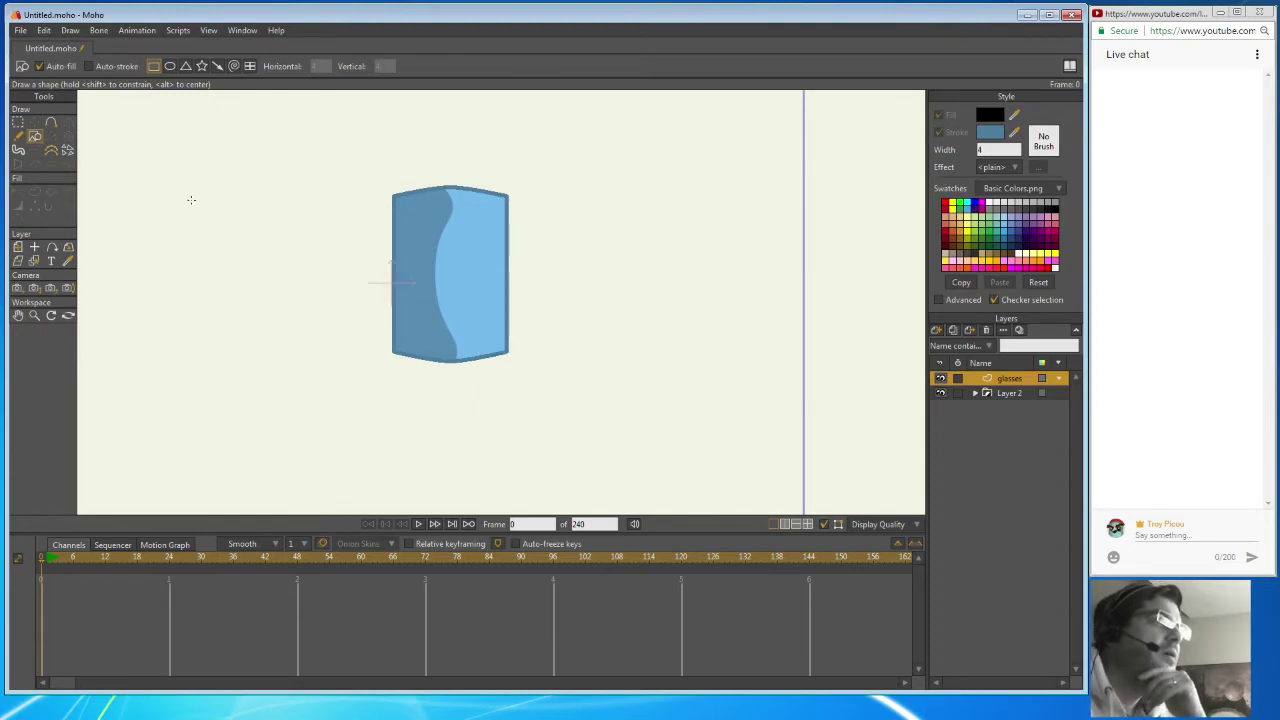
drag(183, 197, 242, 244)
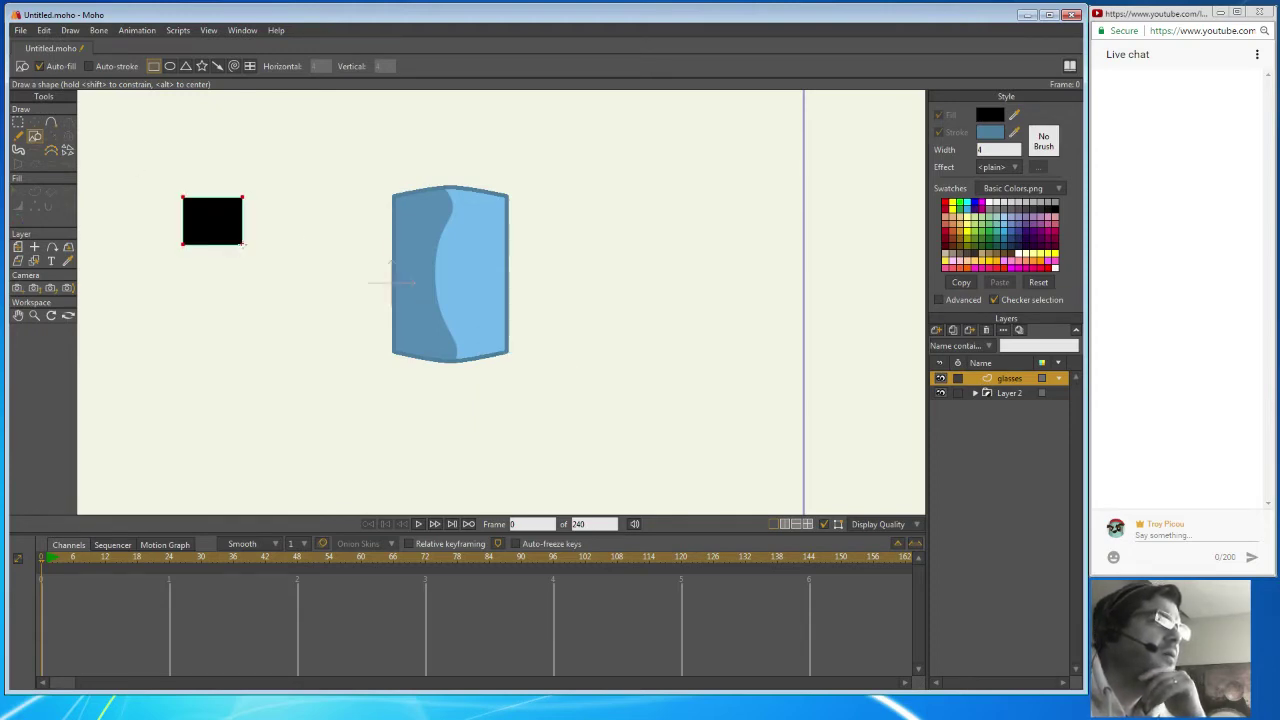
Duplicate the black rectangle in place and scale the copy down evenly inside the original.
click(44, 30)
click(60, 91)
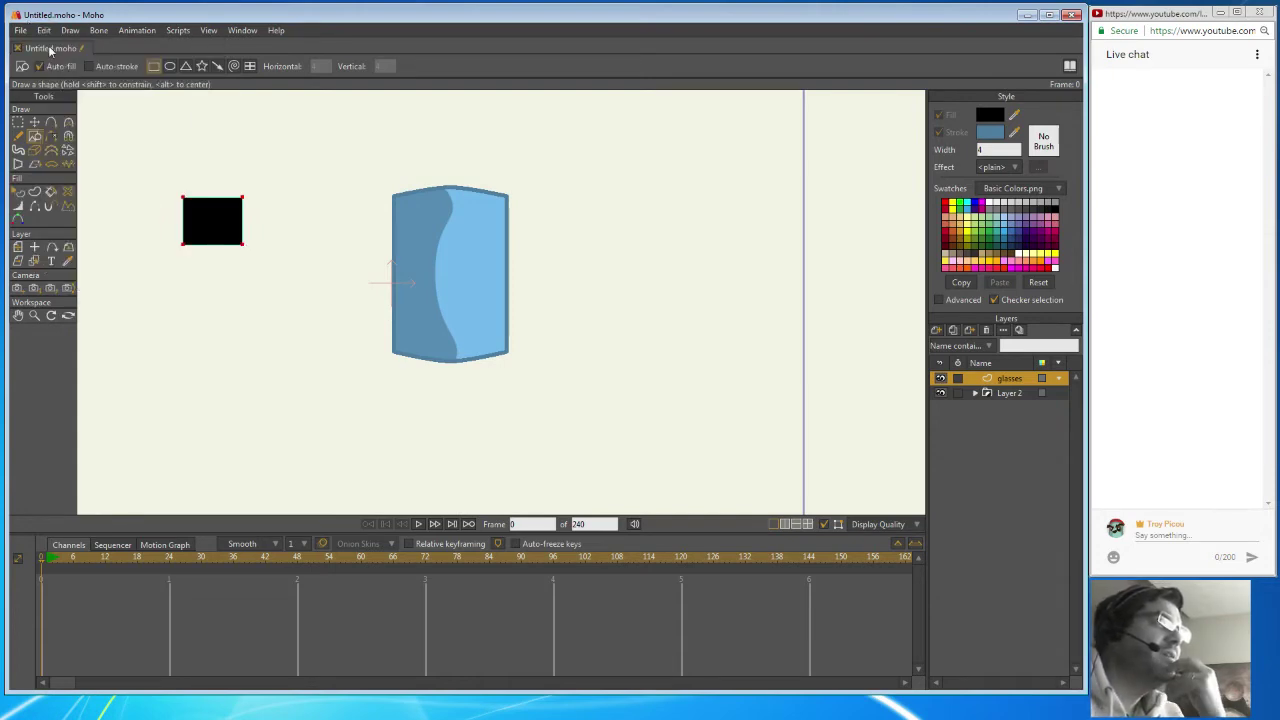
click(44, 30)
click(70, 104)
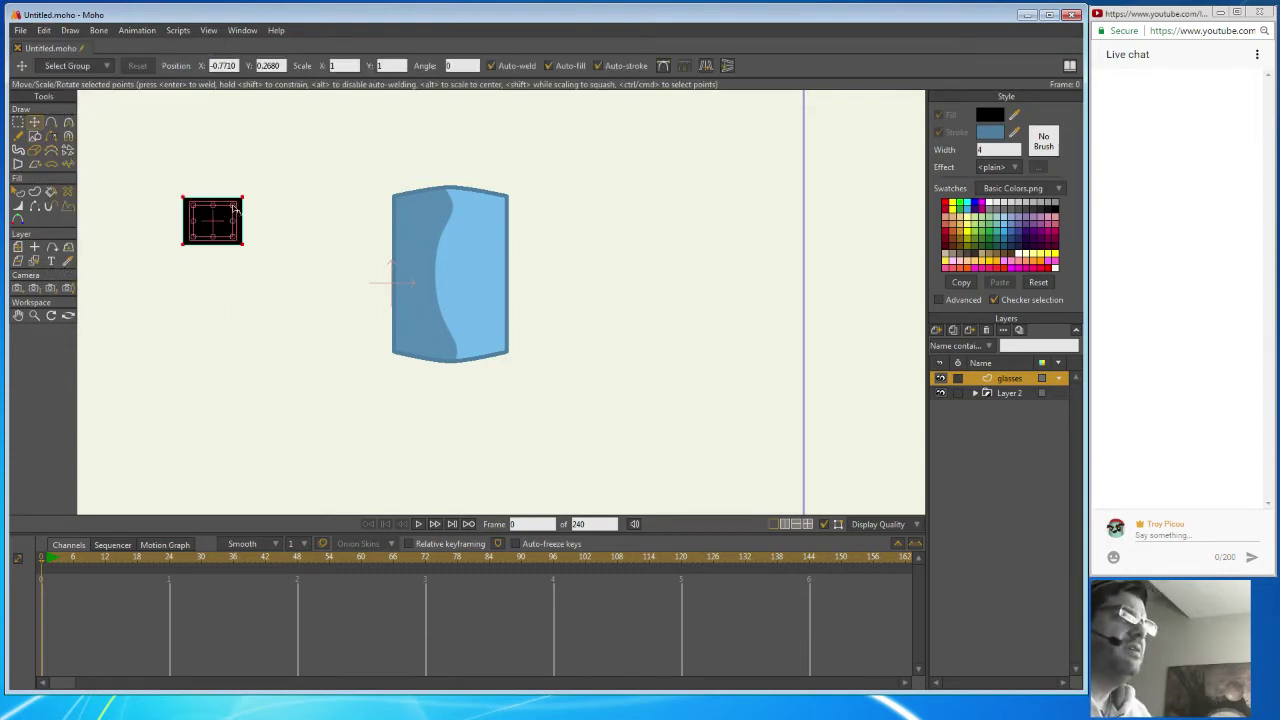
drag(235, 207, 231, 211)
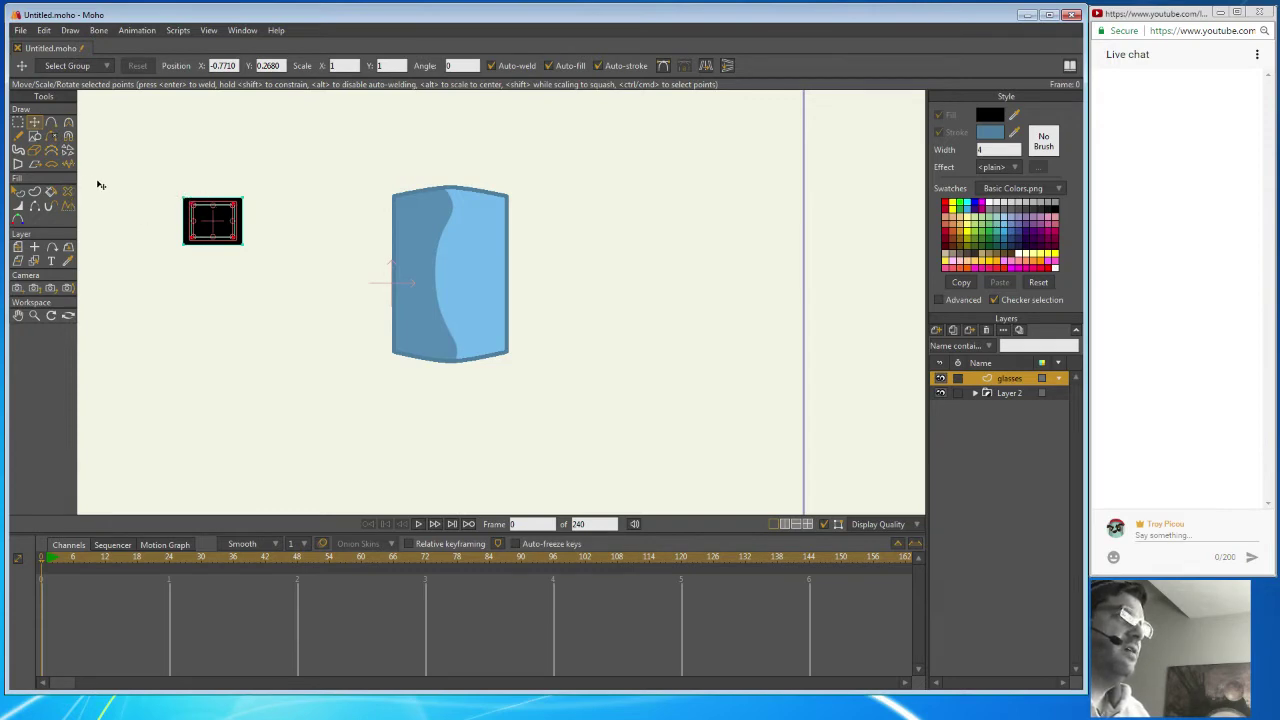
Delete both rectangles' fills and create one black fill shape between the outer and inner outlines to form a hollow frame.
click(70, 194)
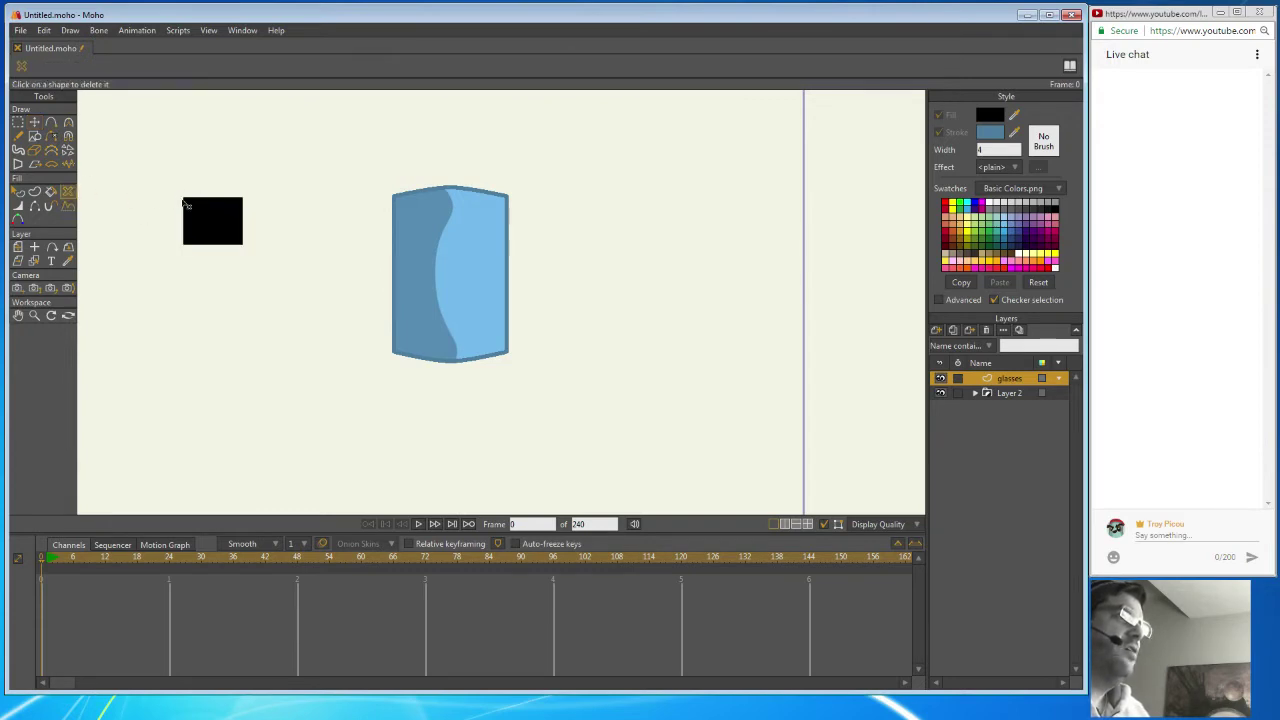
click(188, 207)
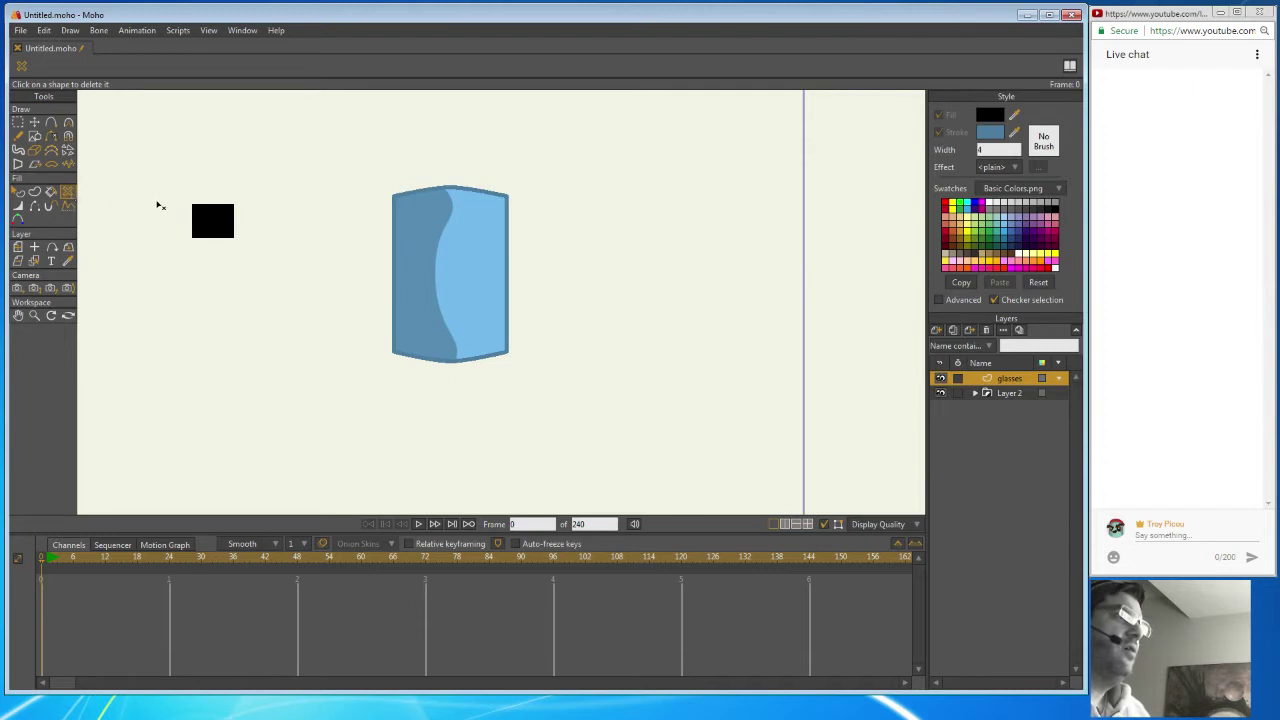
click(210, 219)
key(g)
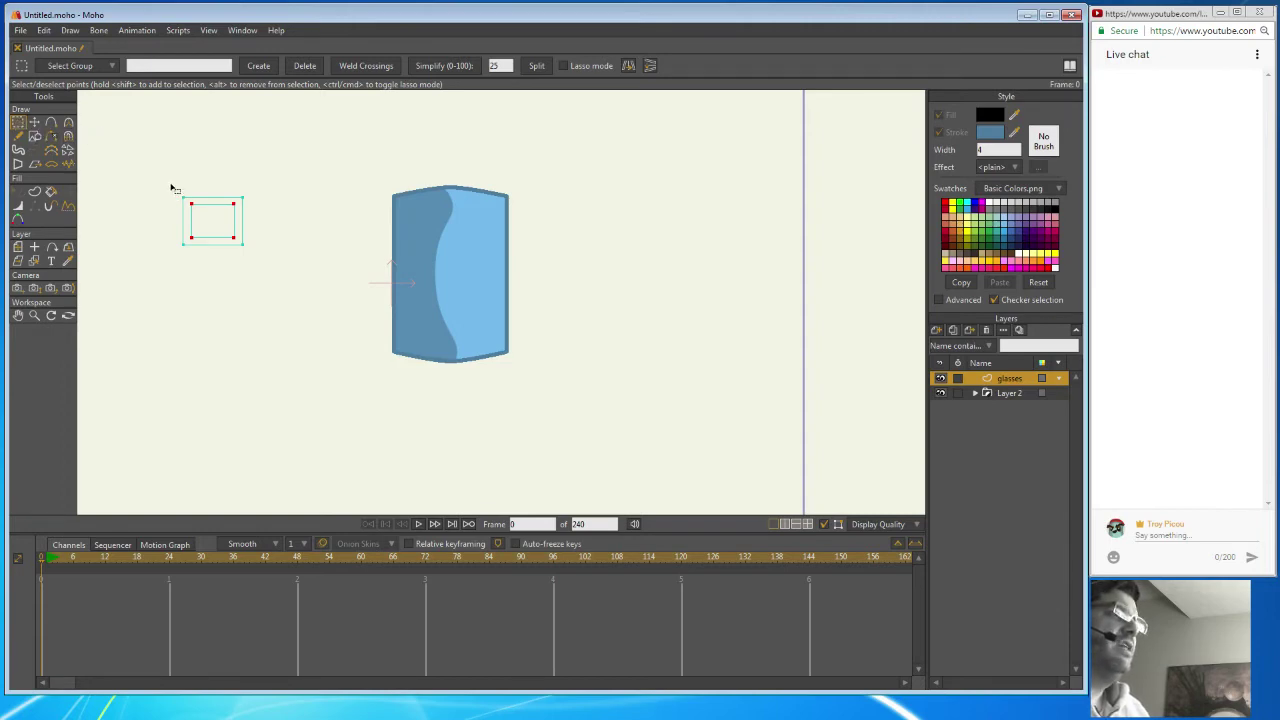
drag(167, 184, 272, 264)
click(35, 194)
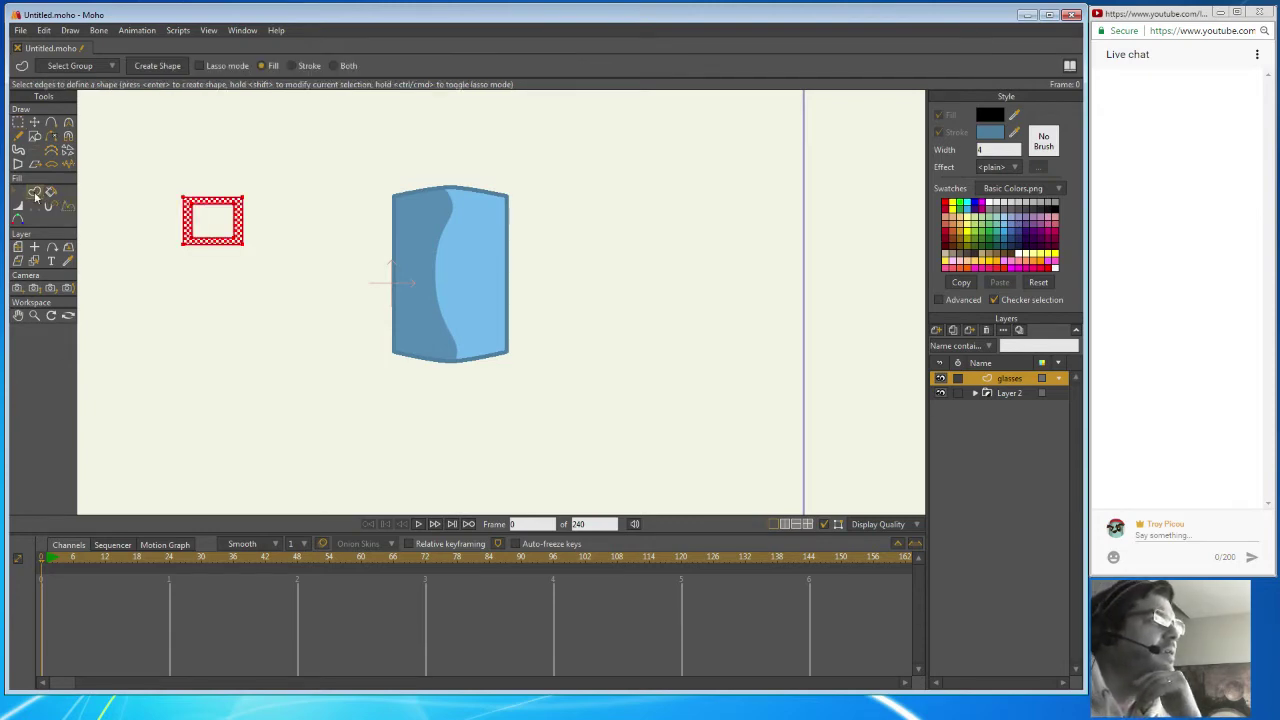
click(155, 66)
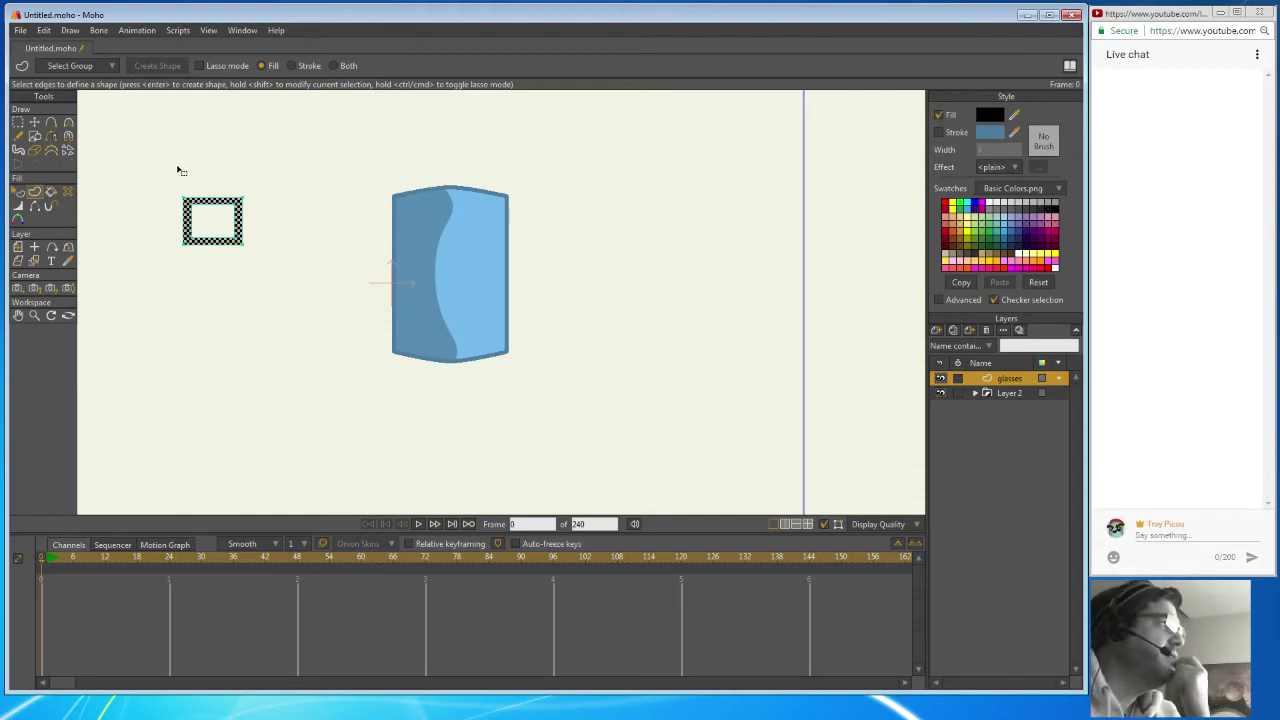
Duplicate the hollow black frame and move the copy right beside it, leaving a small gap between the two.
click(18, 122)
drag(166, 176, 272, 274)
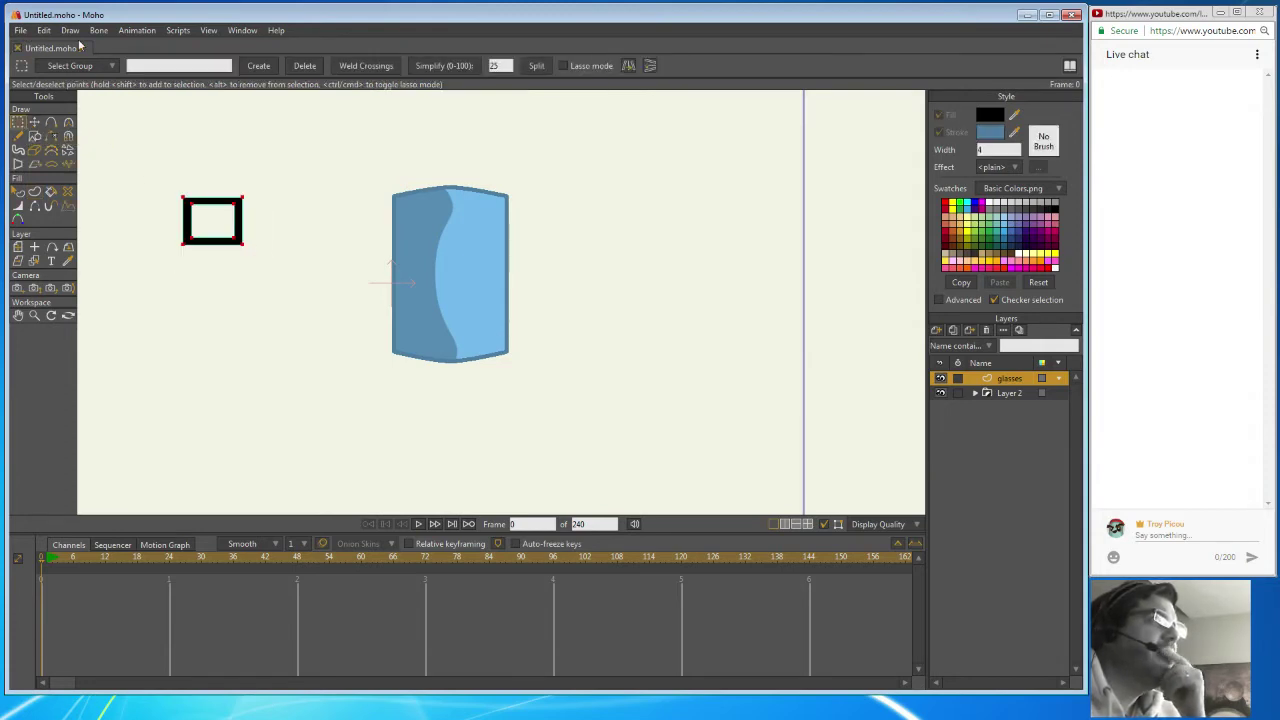
click(44, 31)
click(55, 91)
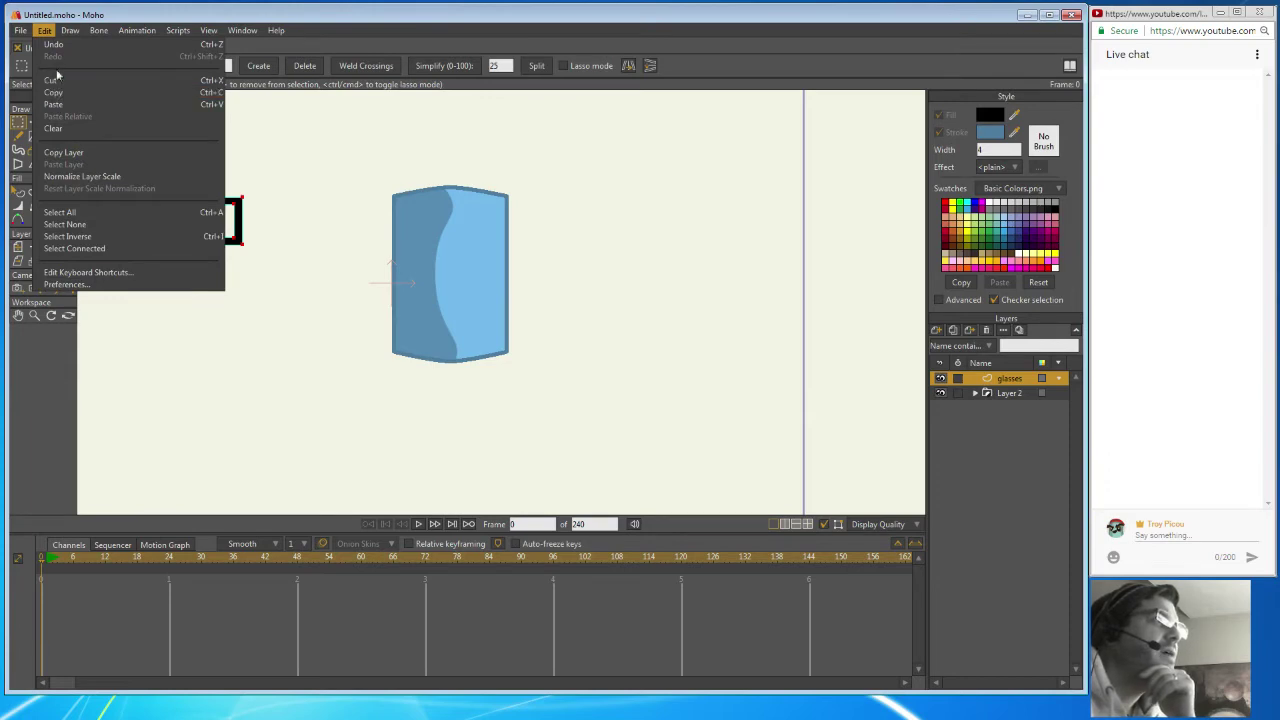
click(44, 31)
click(55, 103)
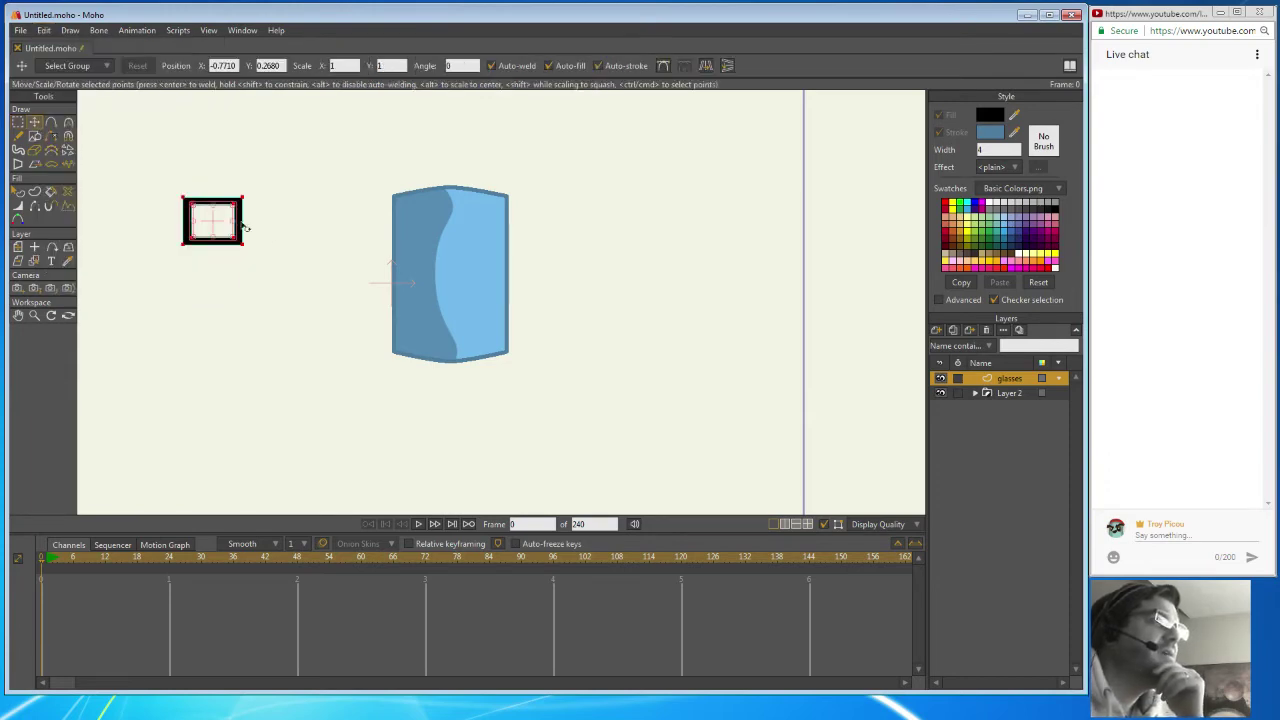
drag(216, 225, 282, 219)
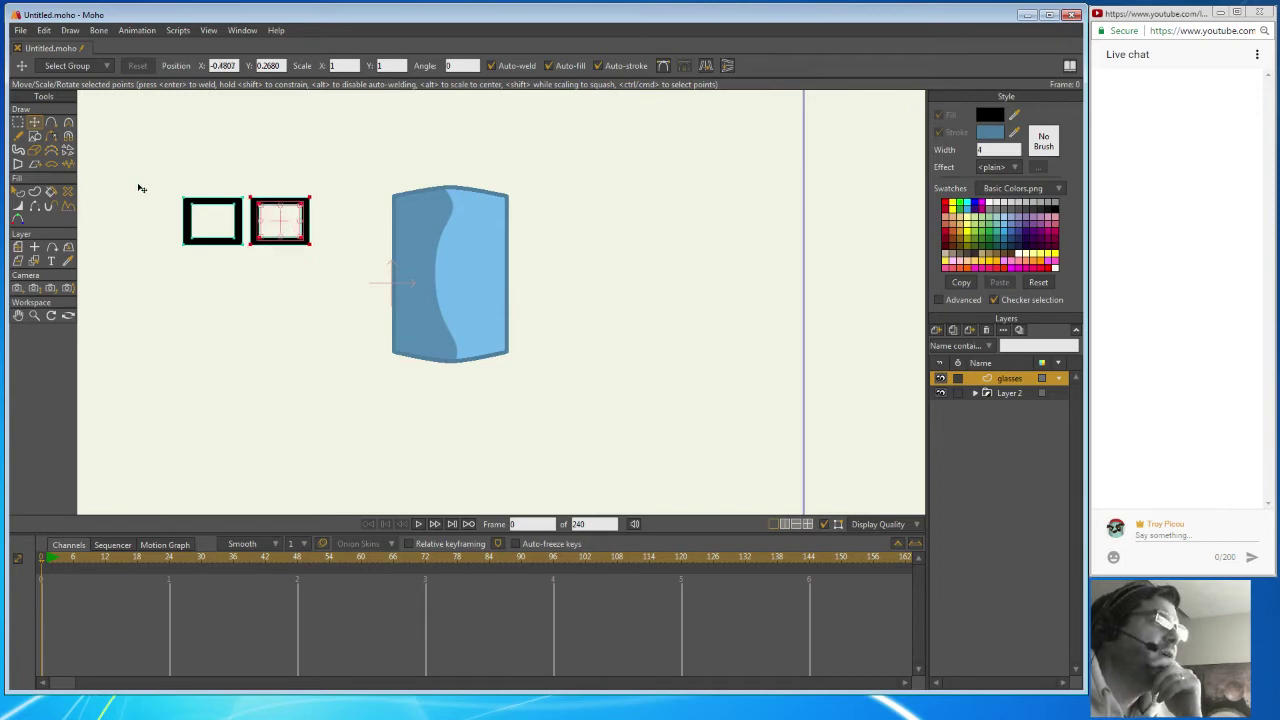
Draw a small black rectangle bridging the two frames and another on the left frame's outer edge.
click(35, 136)
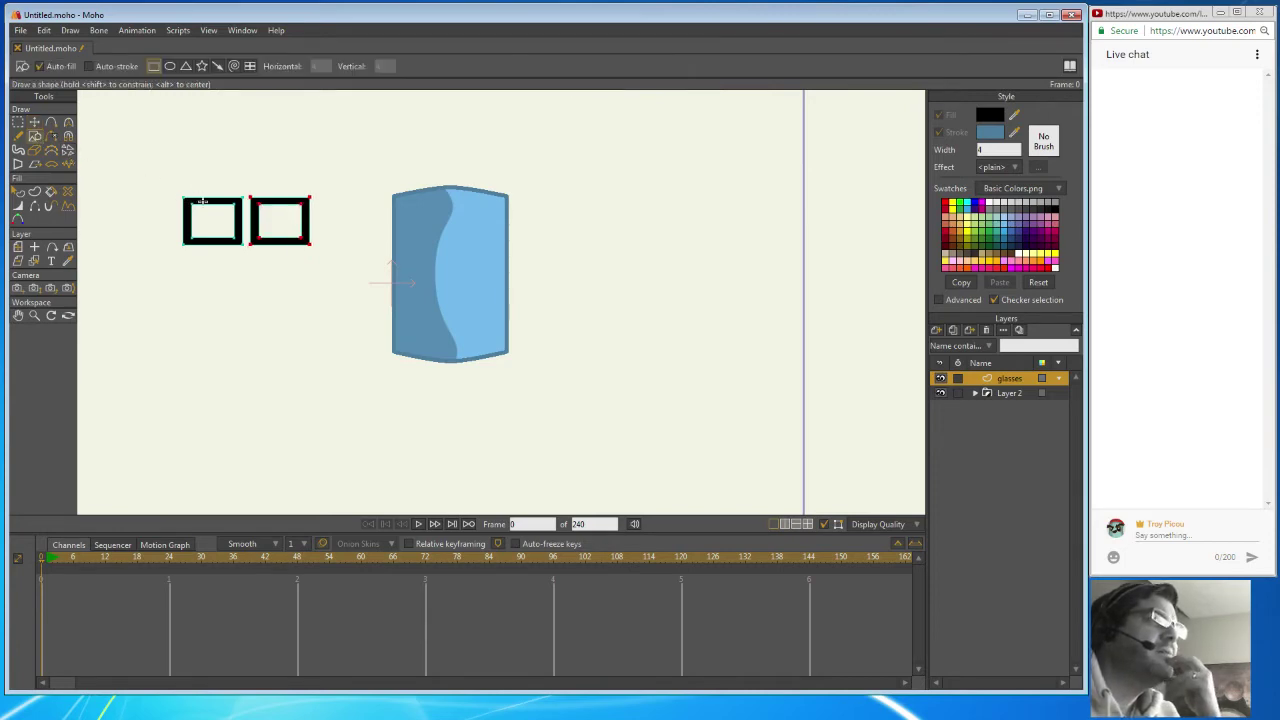
drag(237, 216, 255, 225)
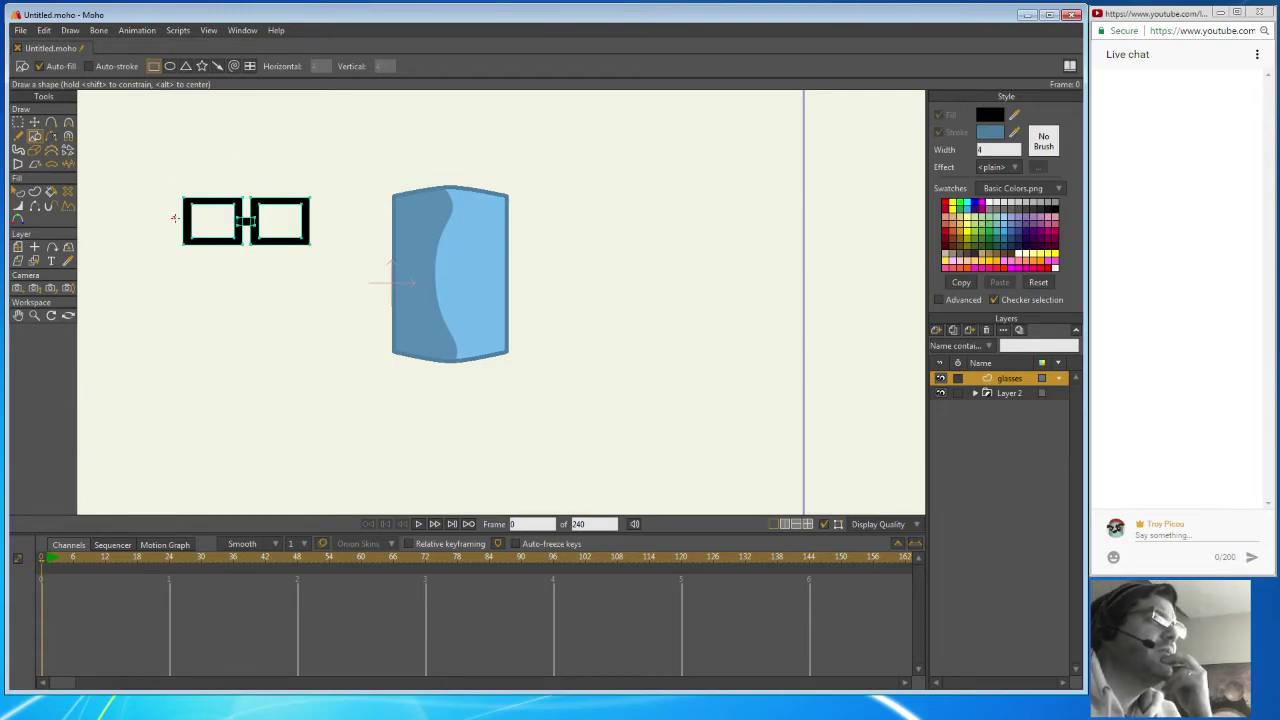
drag(174, 217, 186, 228)
Duplicate the small tab on the left frame's outer edge, place the copy on the right frame's outer edge, and deselect it.
click(42, 31)
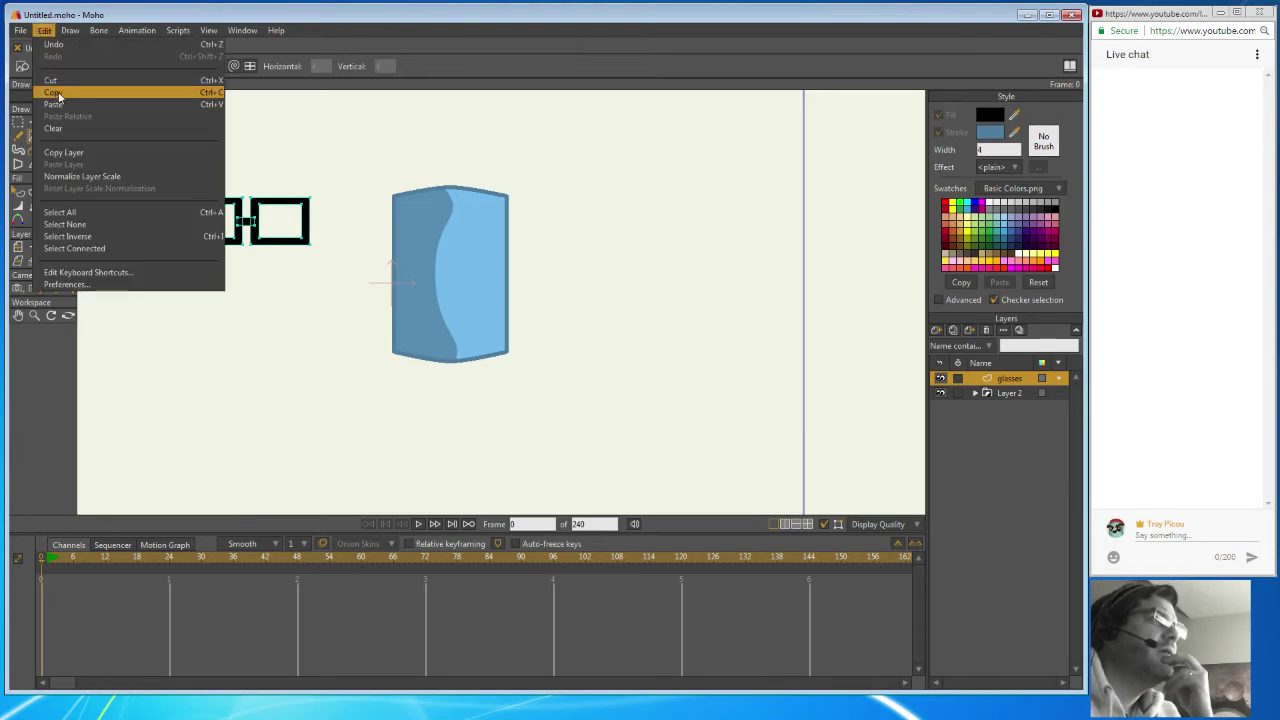
click(55, 95)
click(44, 30)
click(52, 104)
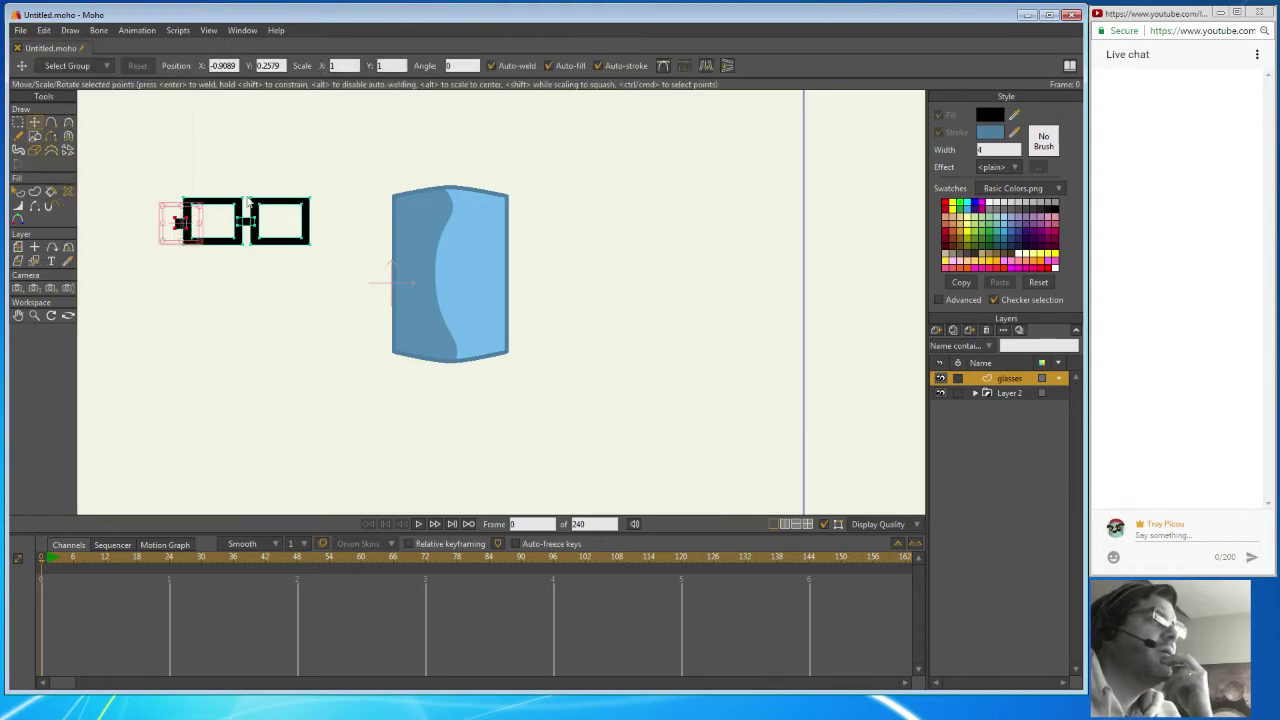
drag(190, 227, 320, 229)
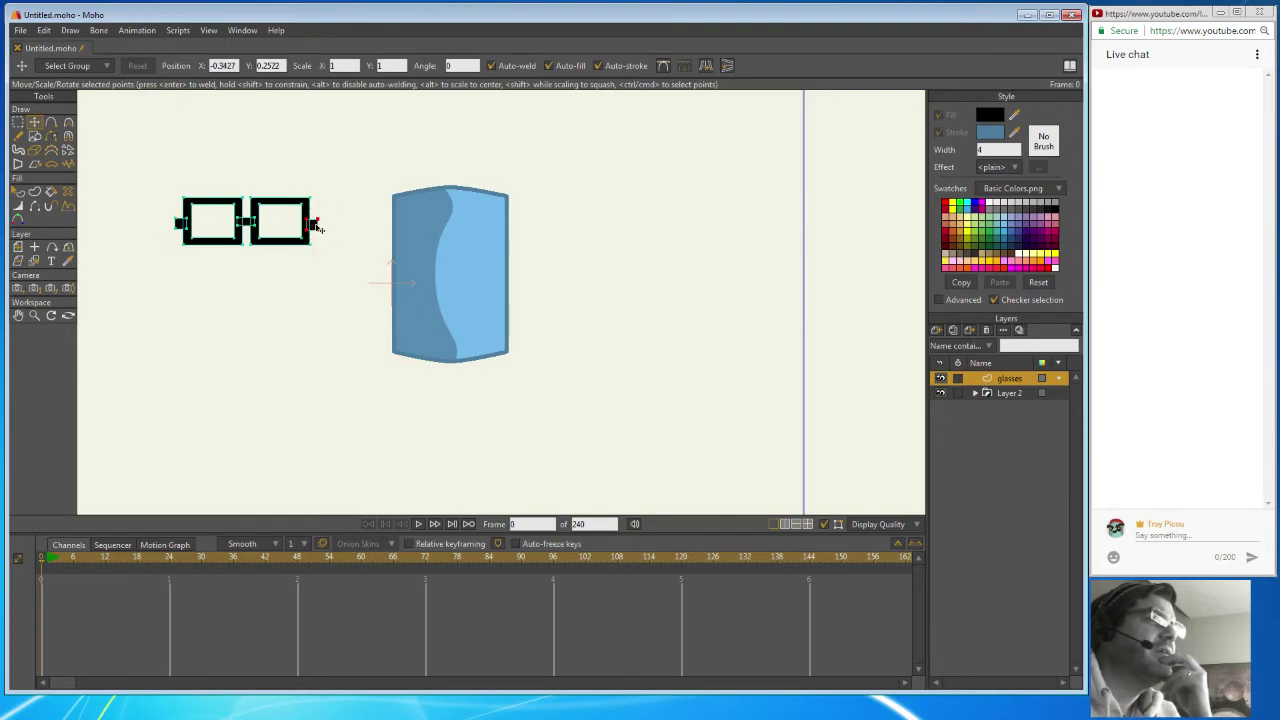
click(165, 186)
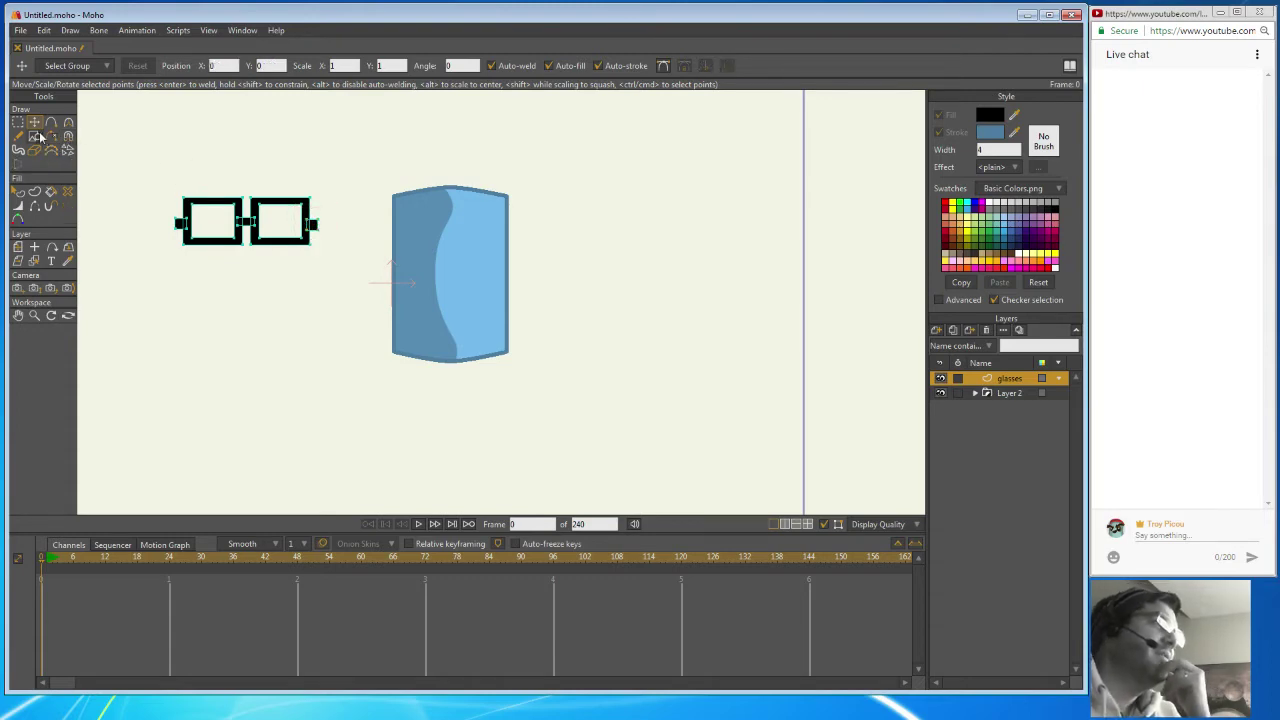
Delete the fills of both frames, the bridge and the tabs, and try defining one fill from all their outlines.
click(68, 191)
click(188, 207)
click(182, 225)
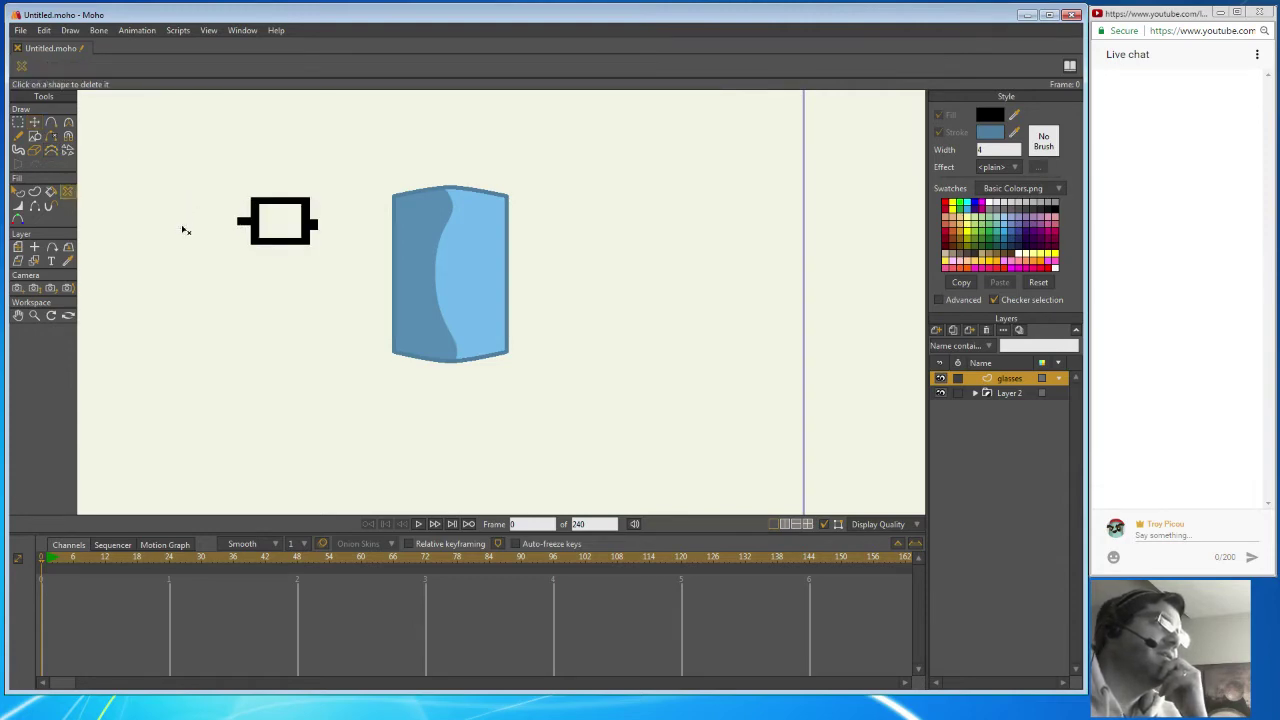
click(246, 222)
click(256, 232)
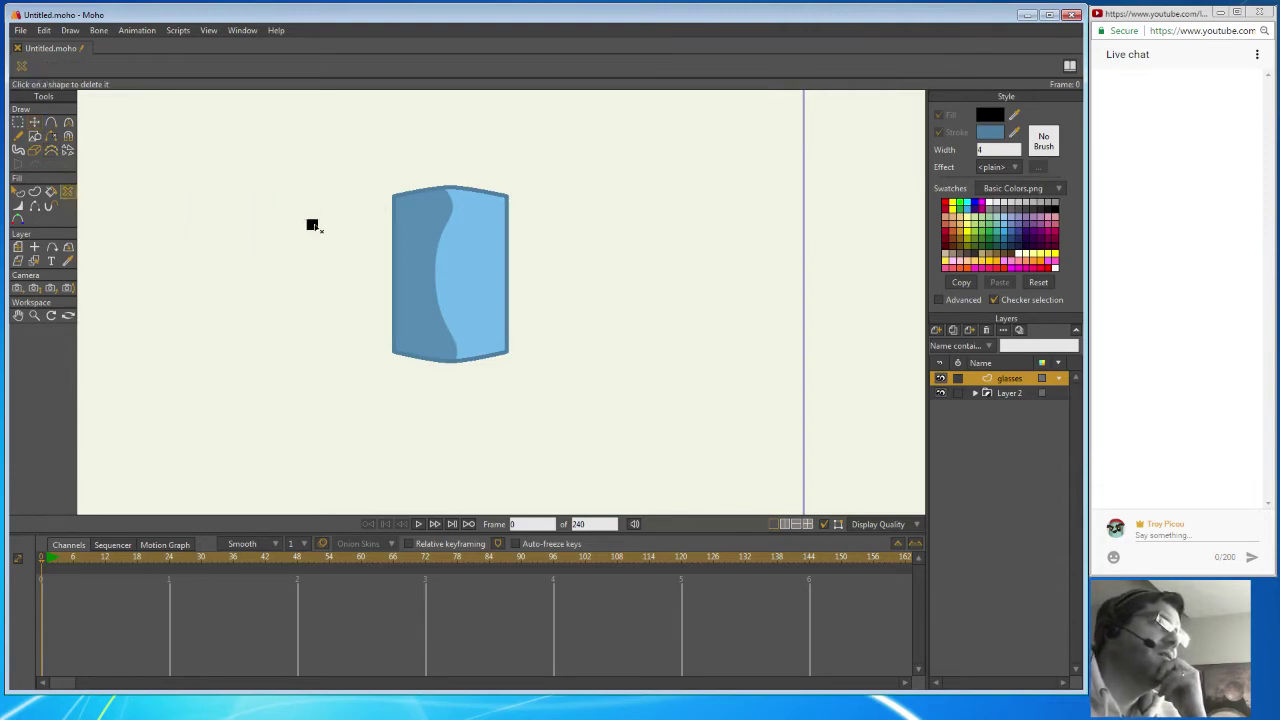
click(313, 226)
key(g)
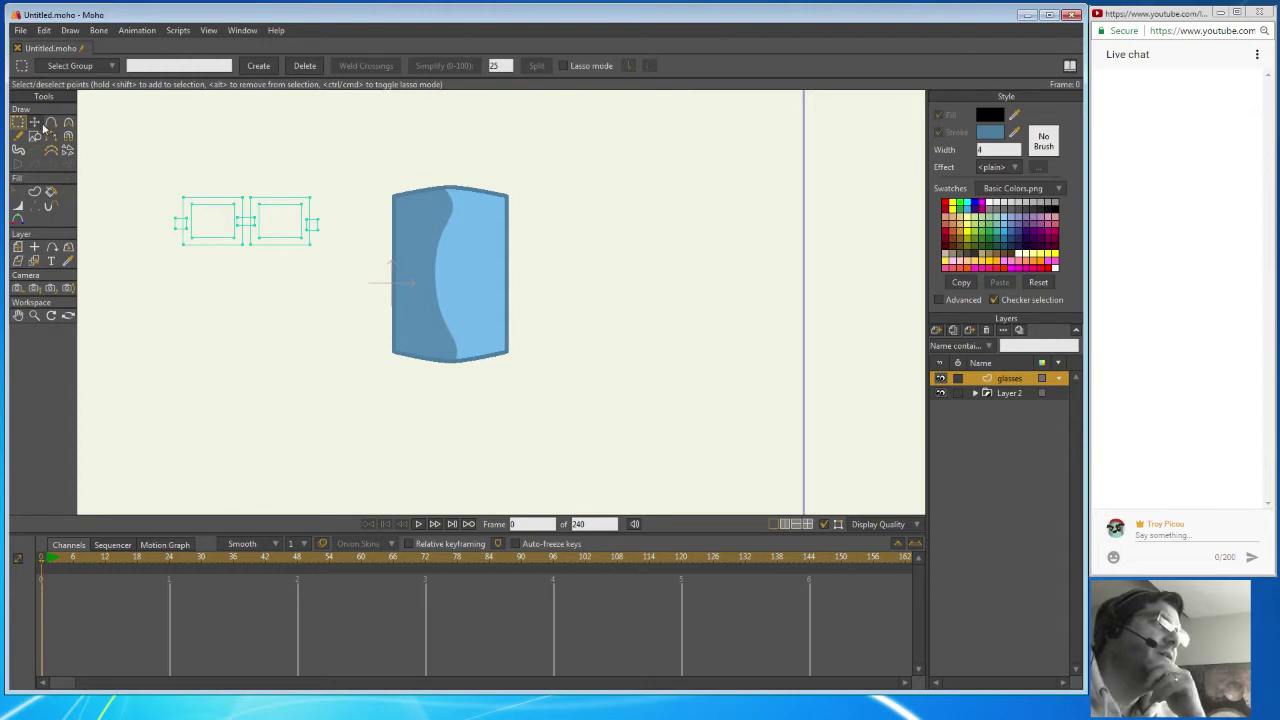
drag(156, 172, 328, 282)
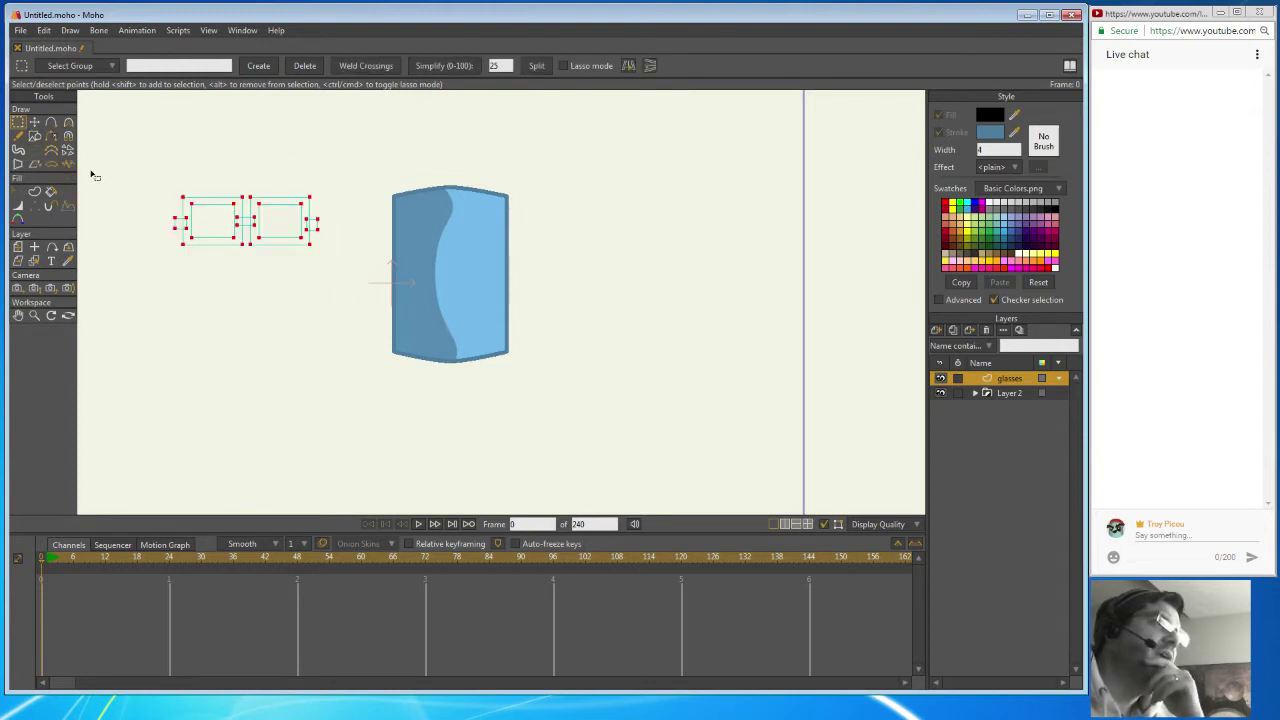
click(36, 194)
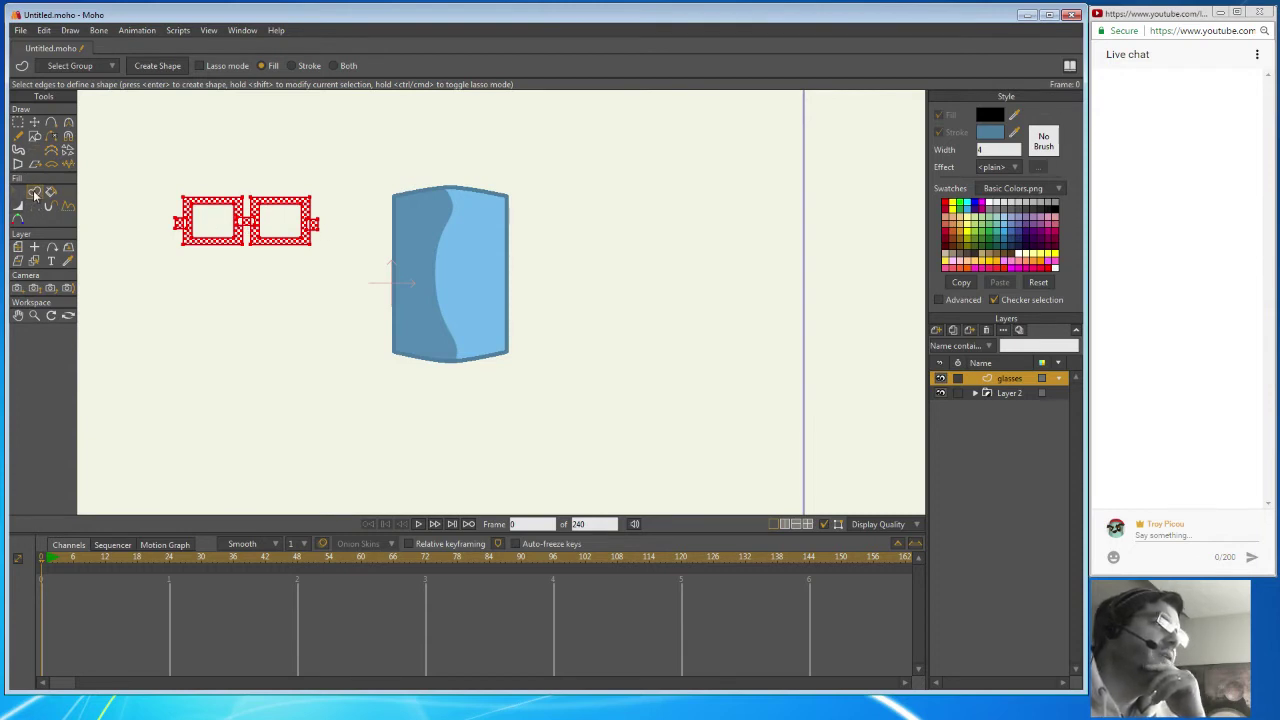
Undo the fill deletions on the frames, bridge and side tabs of the glasses.
click(44, 30)
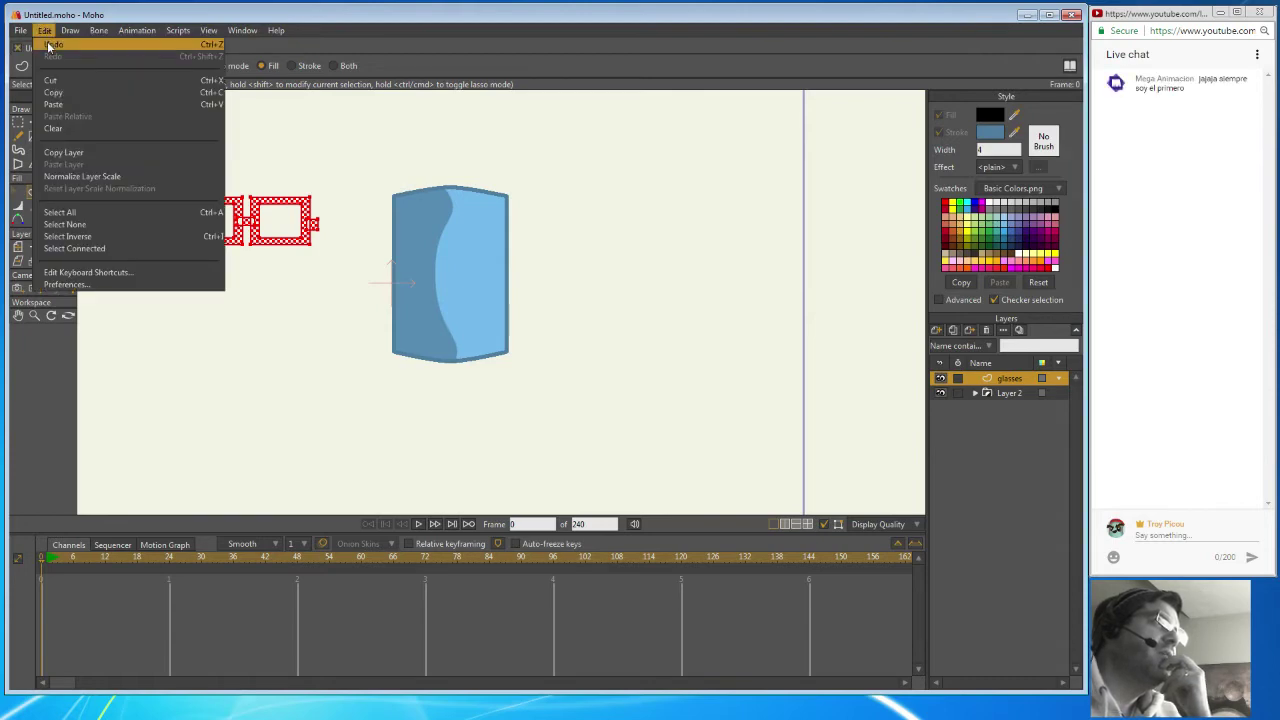
click(72, 68)
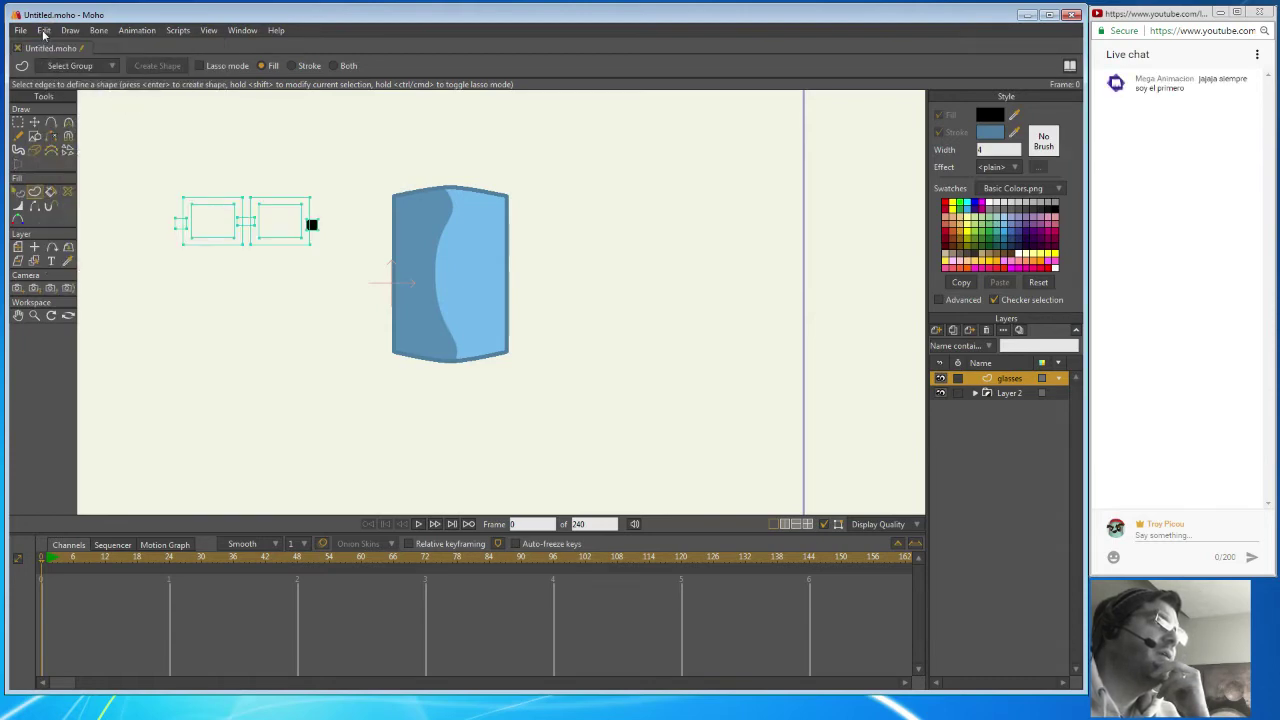
click(44, 31)
click(52, 56)
click(44, 30)
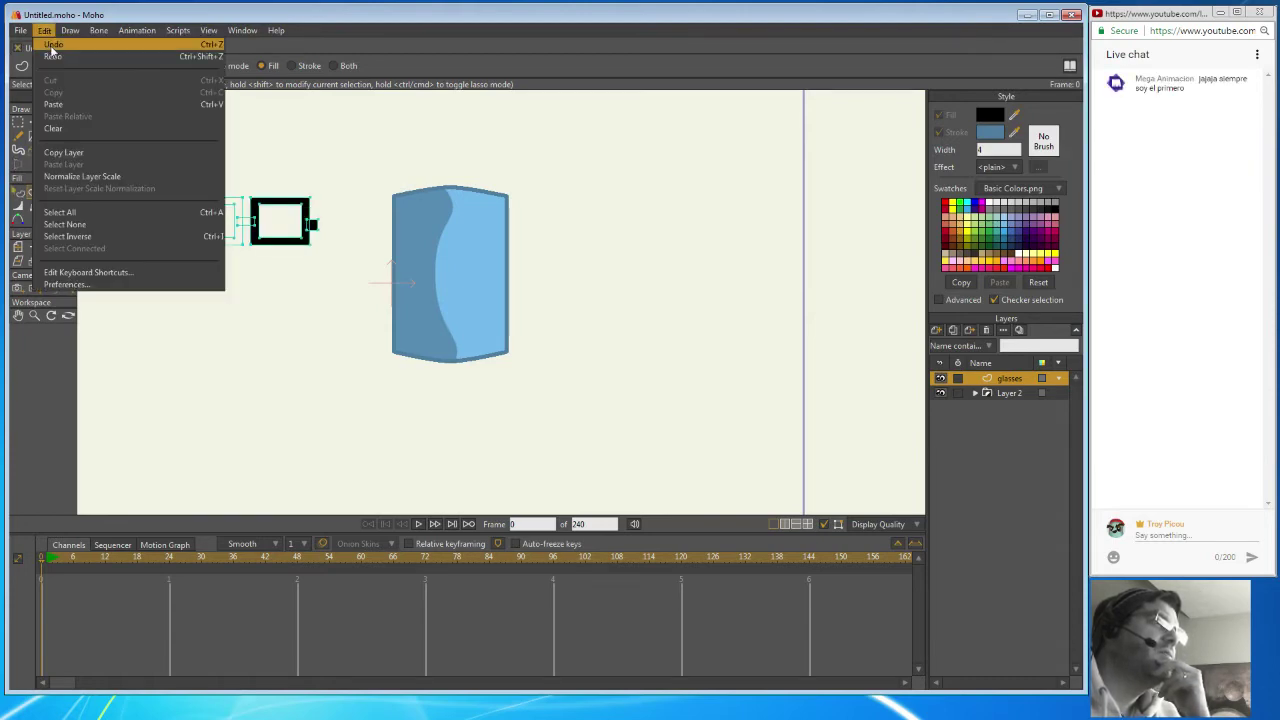
click(51, 48)
click(44, 30)
click(45, 32)
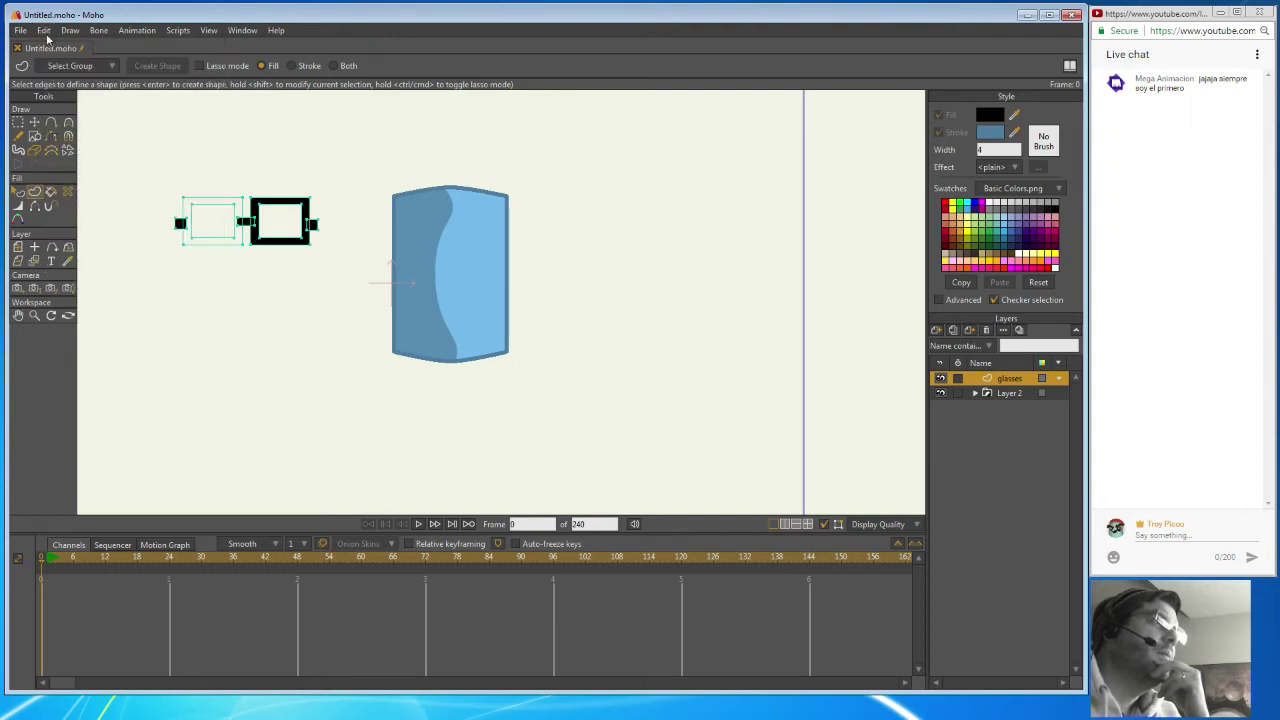
click(45, 31)
click(51, 45)
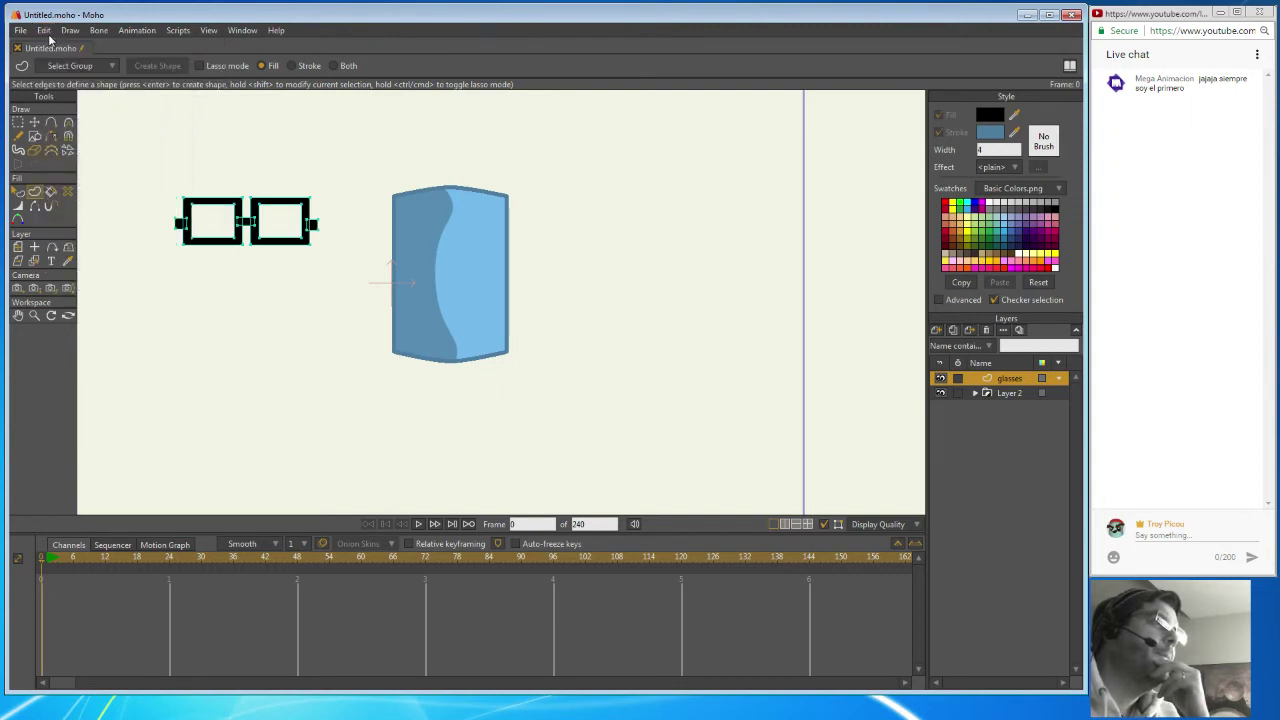
Select all points of the glasses and weld the crossings where the bridge and side tabs overlap the frames.
click(17, 122)
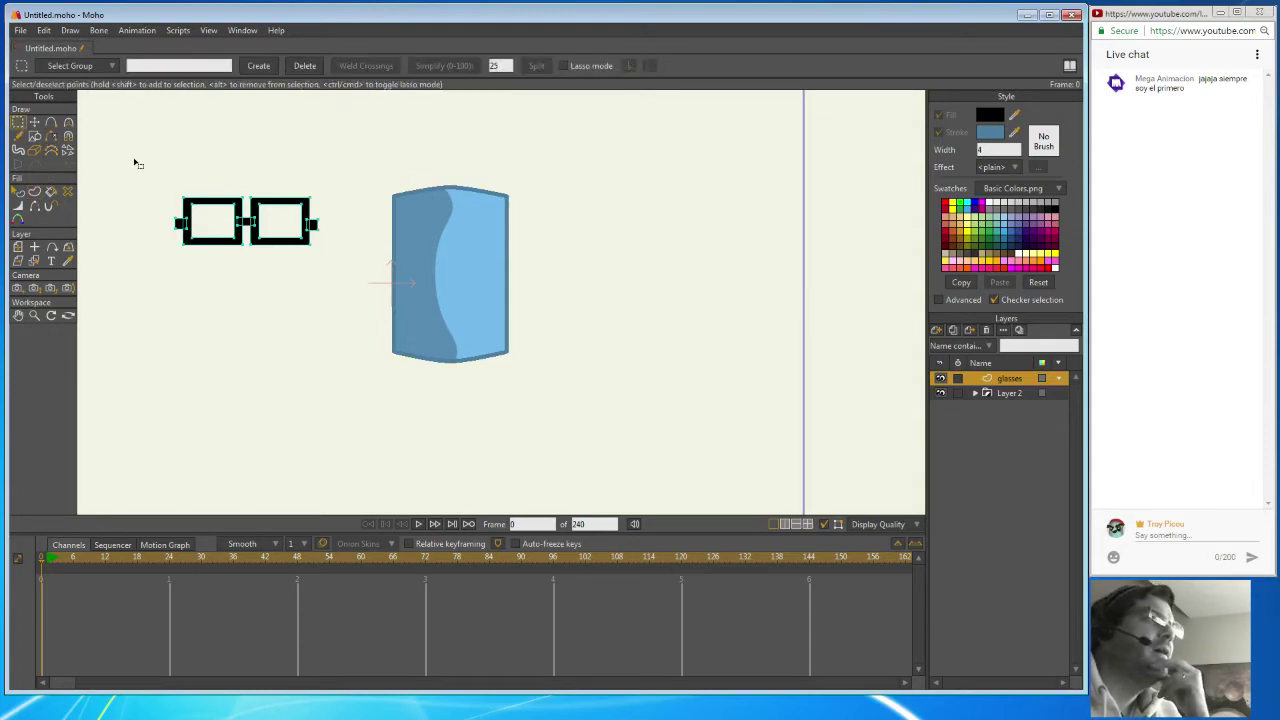
click(34, 122)
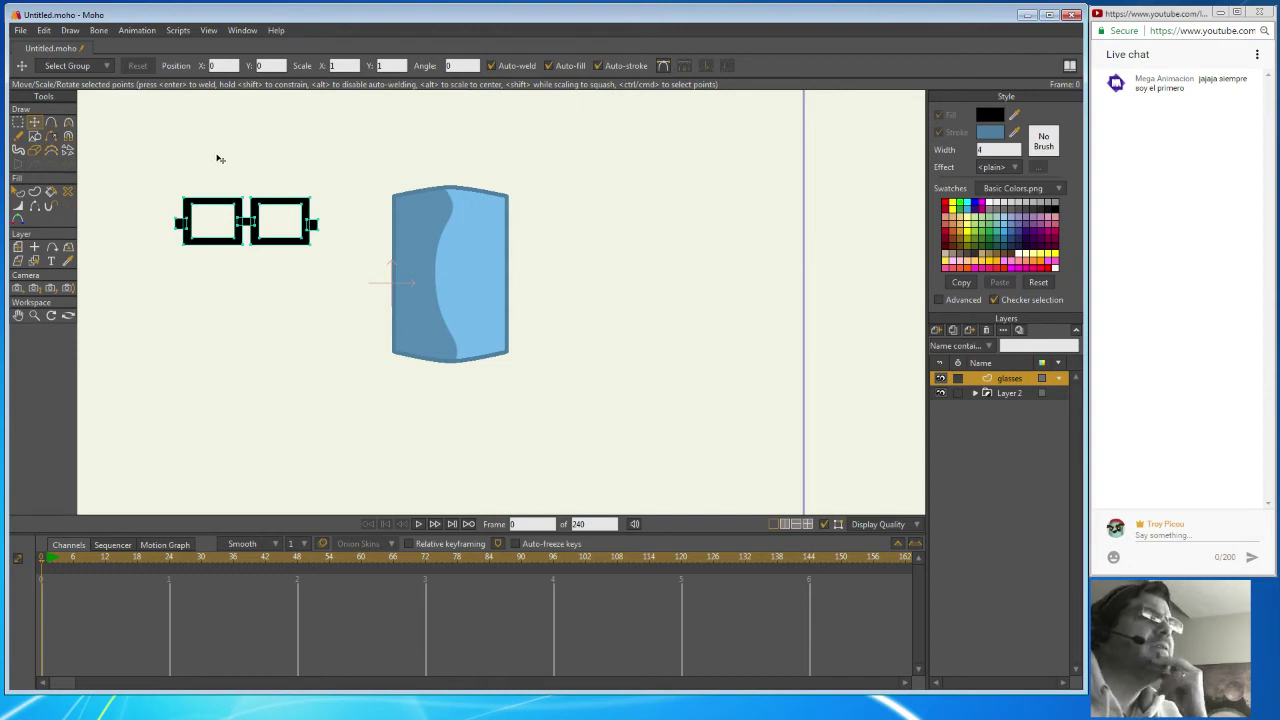
click(17, 122)
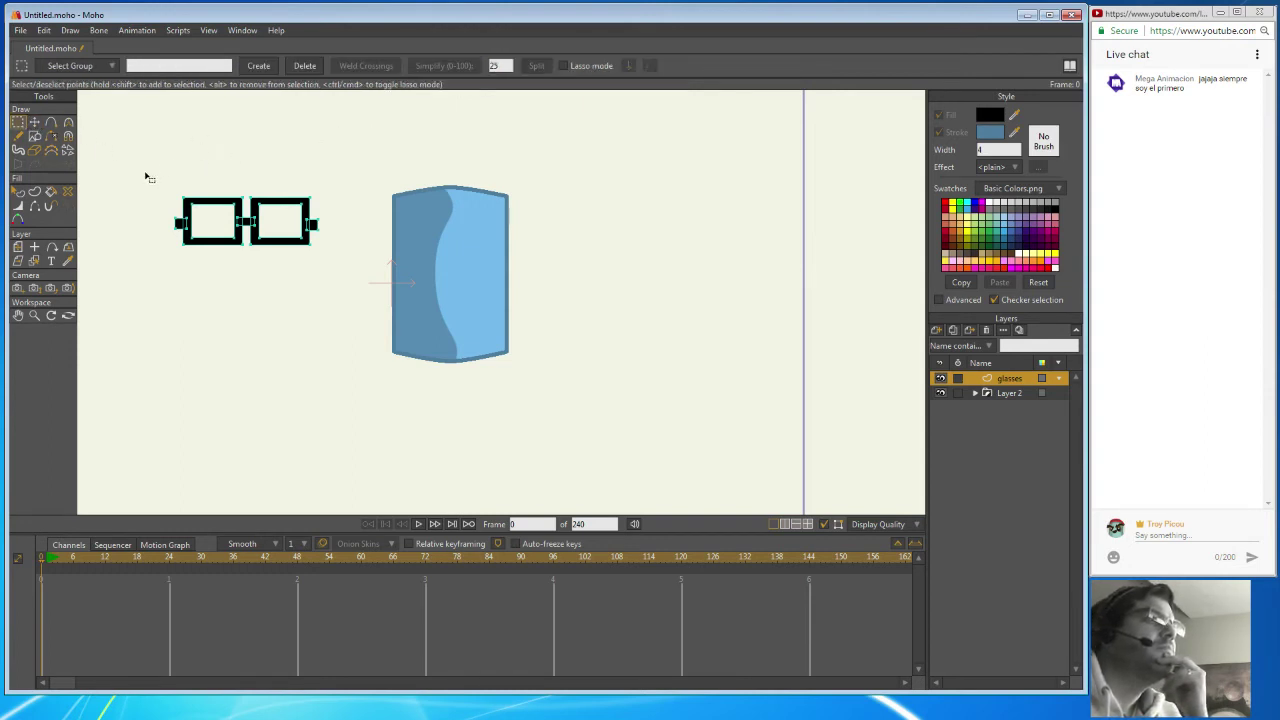
drag(156, 172, 374, 281)
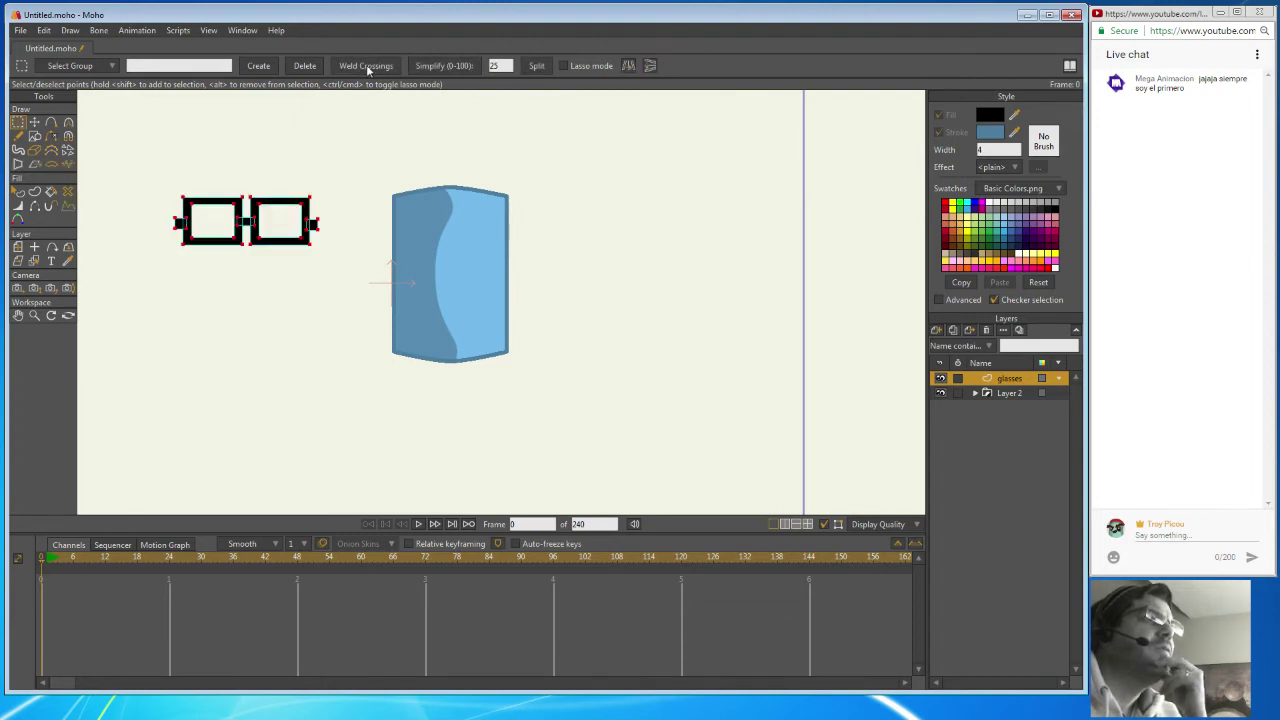
click(369, 65)
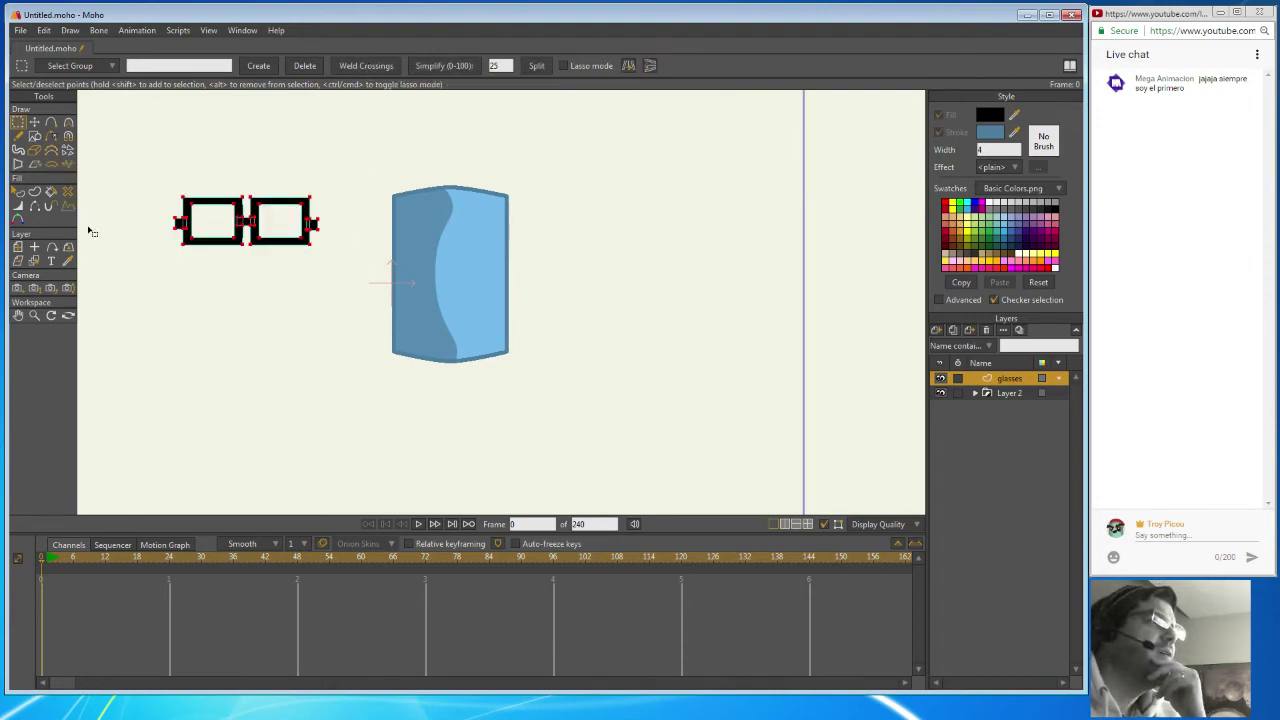
Delete the overlapping edge segments where the left tab meets the left frame so their outlines join.
click(34, 315)
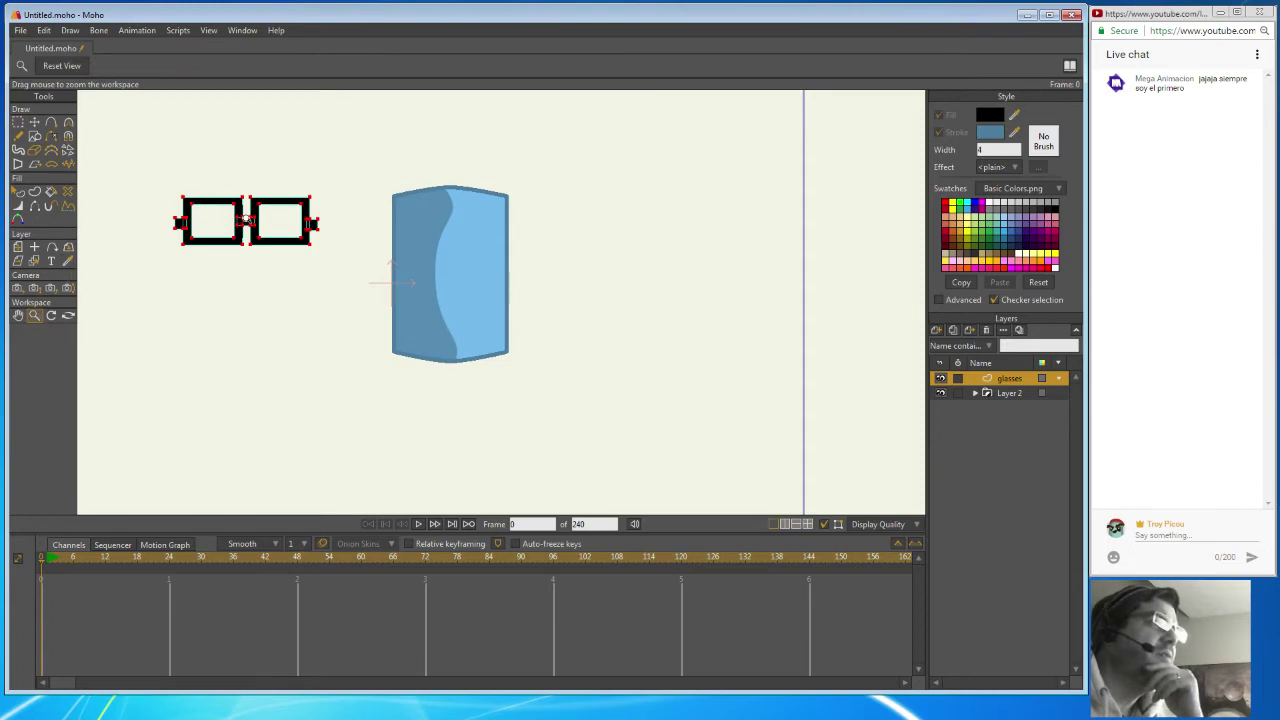
drag(246, 219, 334, 217)
scroll(200, 210, up, 5)
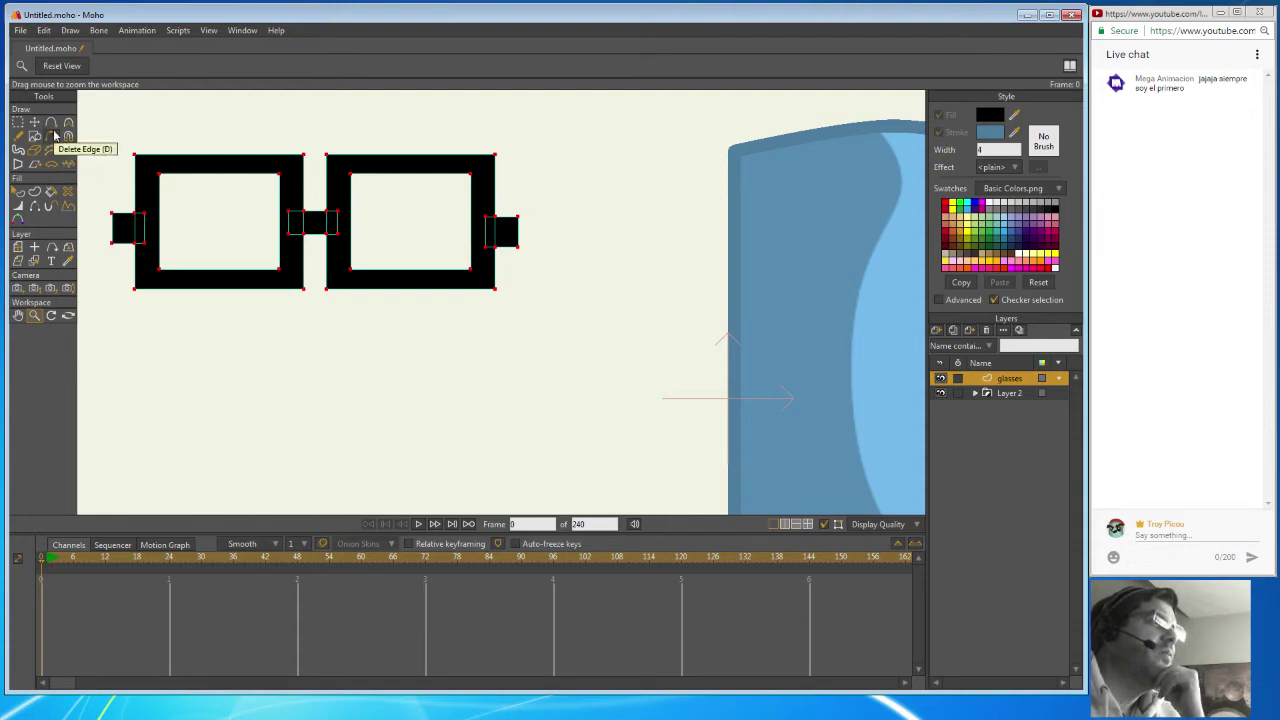
click(53, 137)
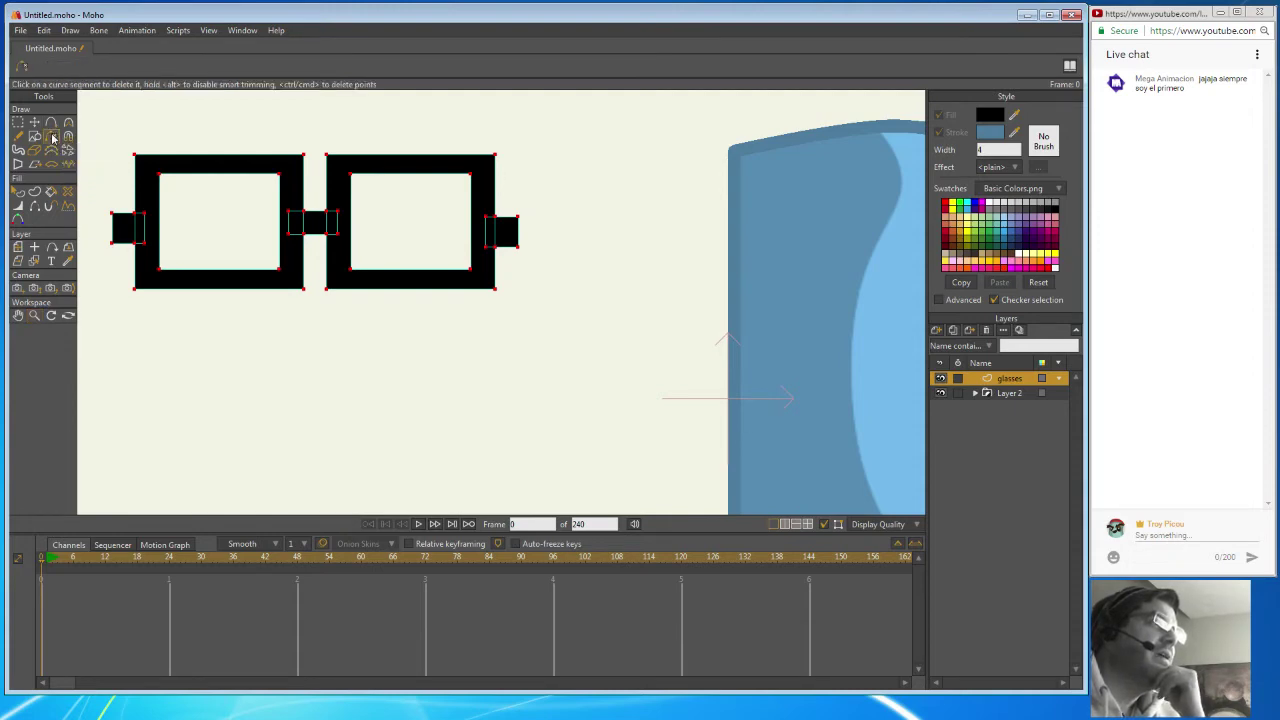
click(145, 225)
click(145, 217)
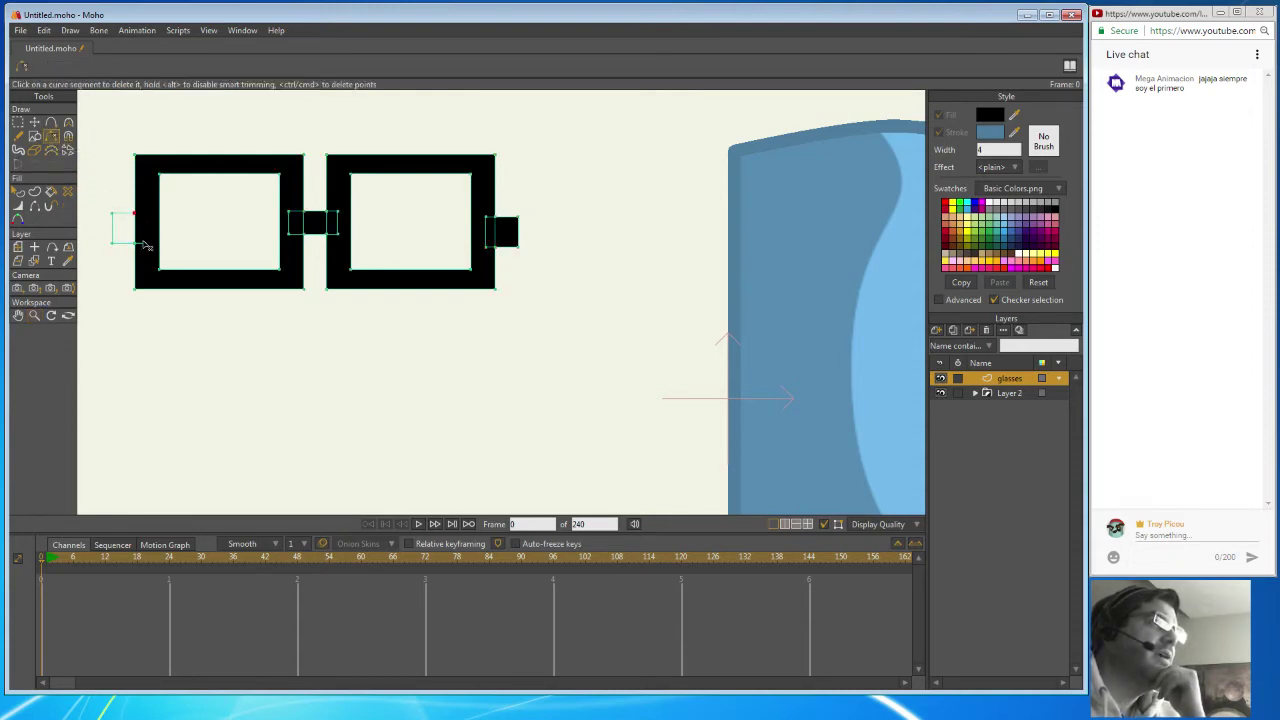
click(140, 233)
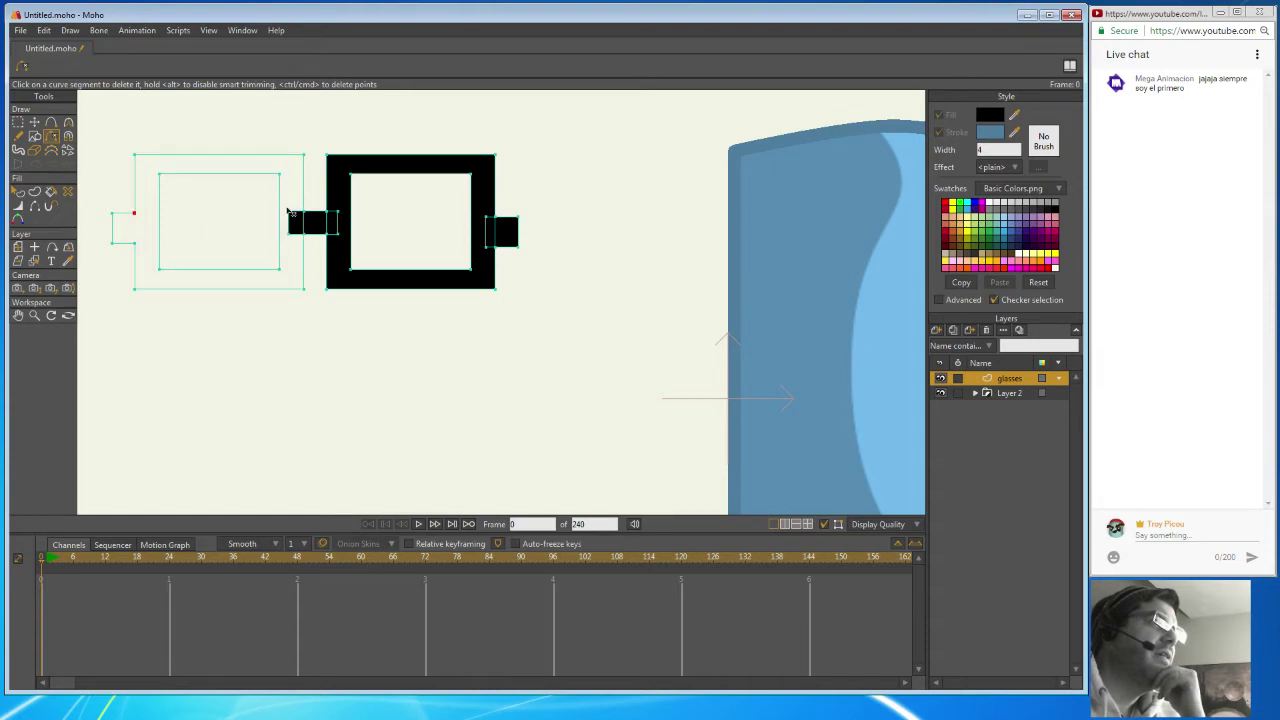
Delete the overlapping edge segments at both ends of the bridge and where the right tab meets its frame.
click(295, 230)
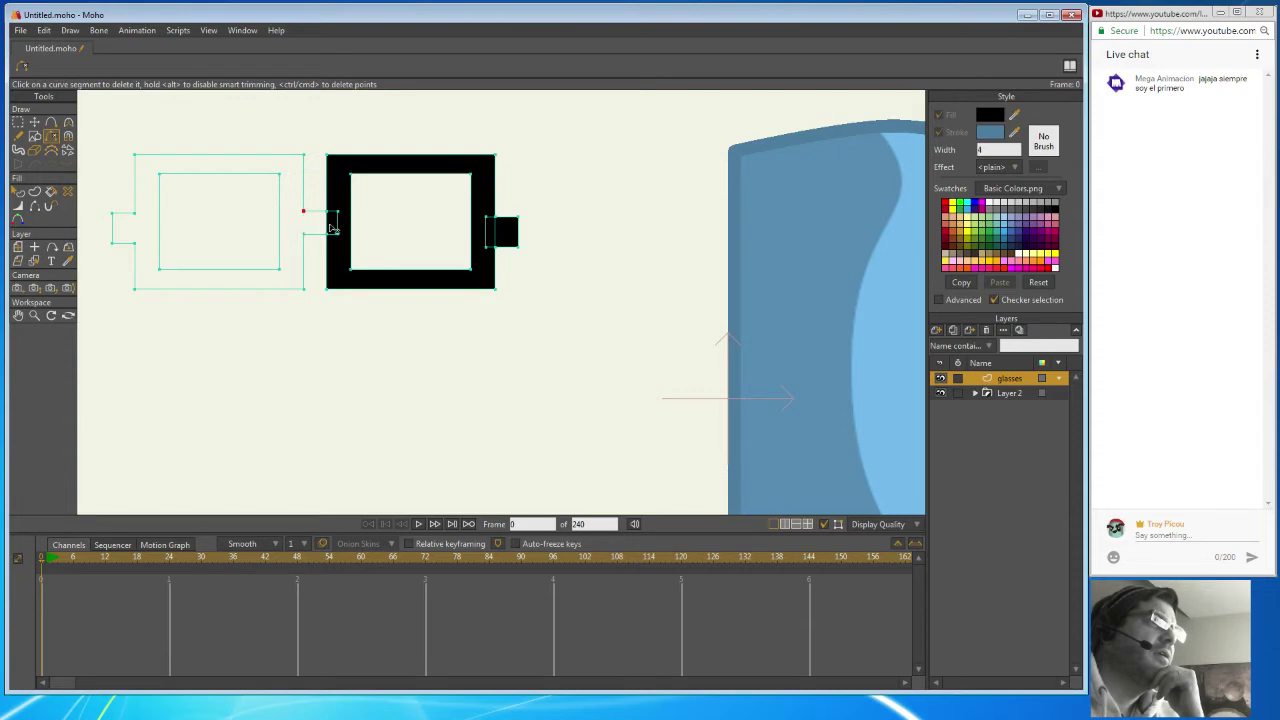
click(335, 228)
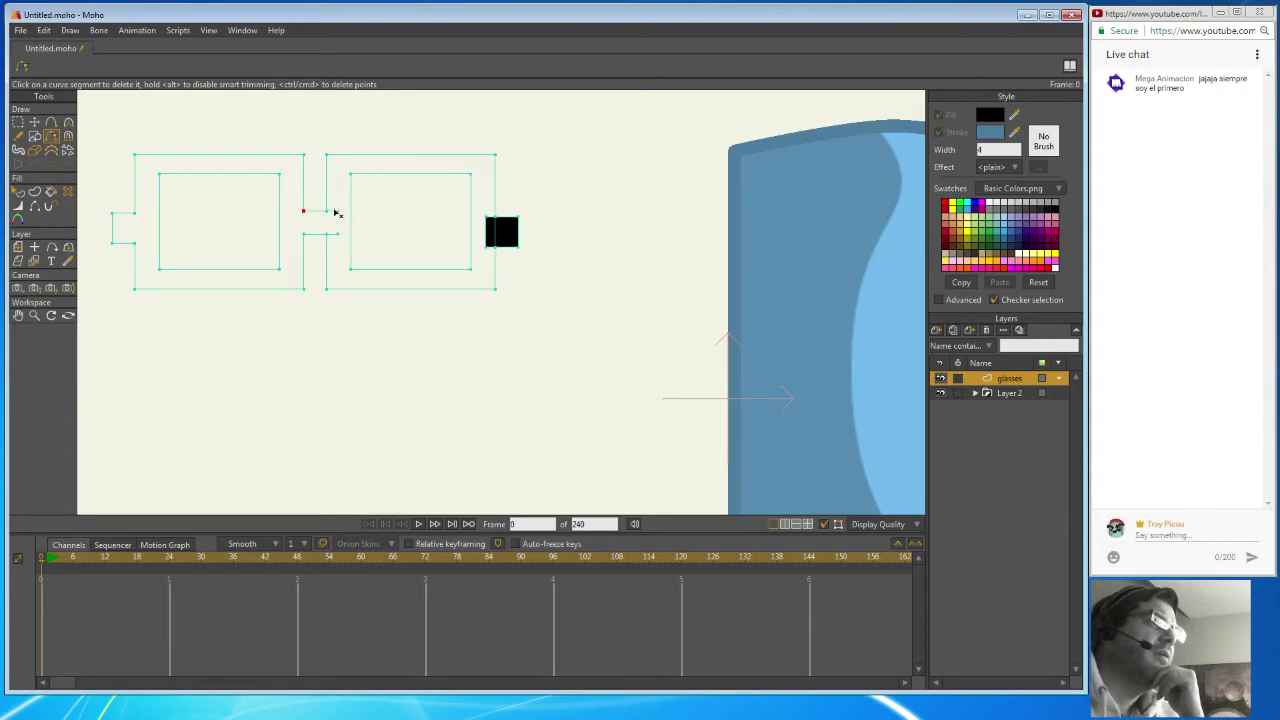
click(486, 236)
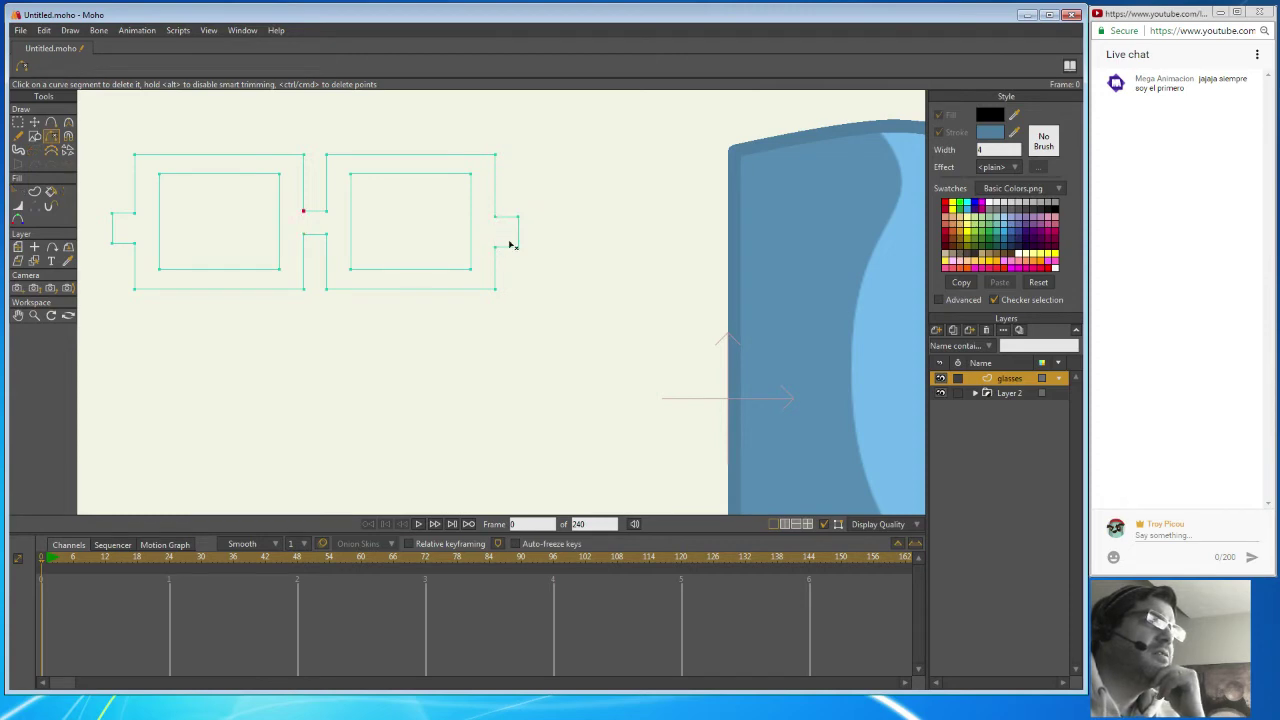
Select all points of the glasses outline and create one black fill shape with both lens openings left hollow.
click(17, 121)
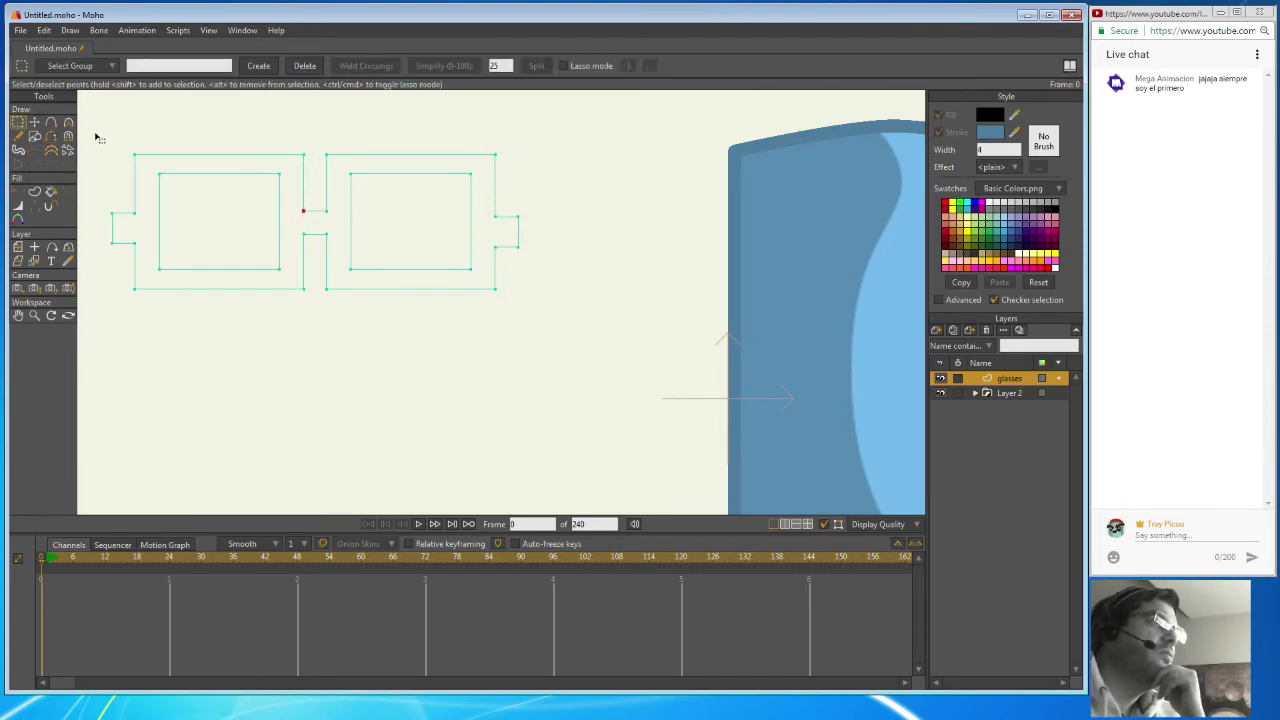
drag(95, 133, 541, 348)
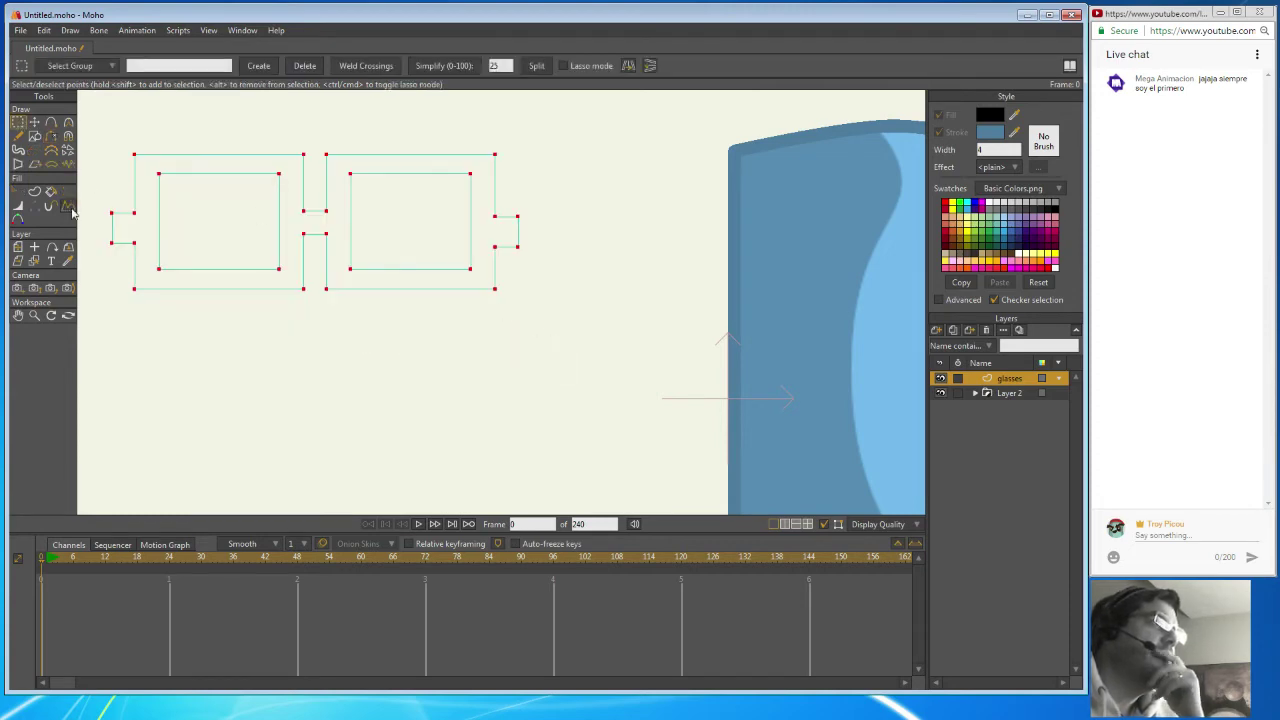
click(34, 191)
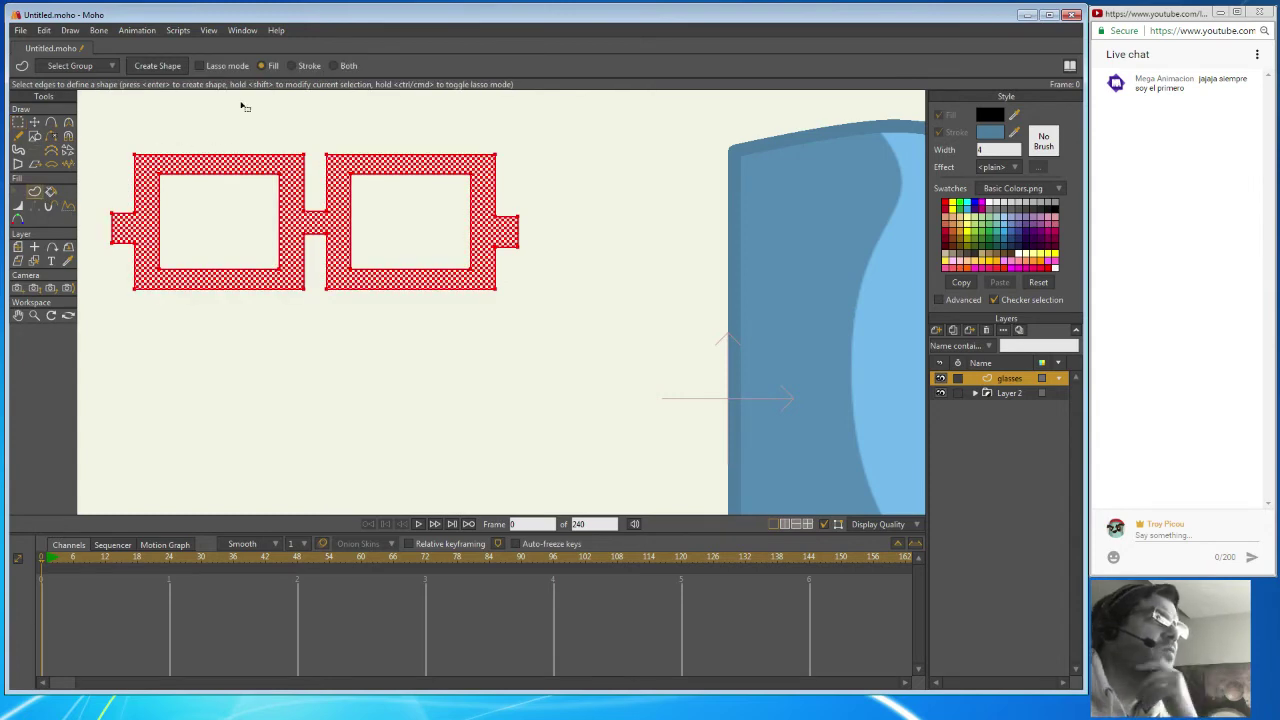
click(158, 66)
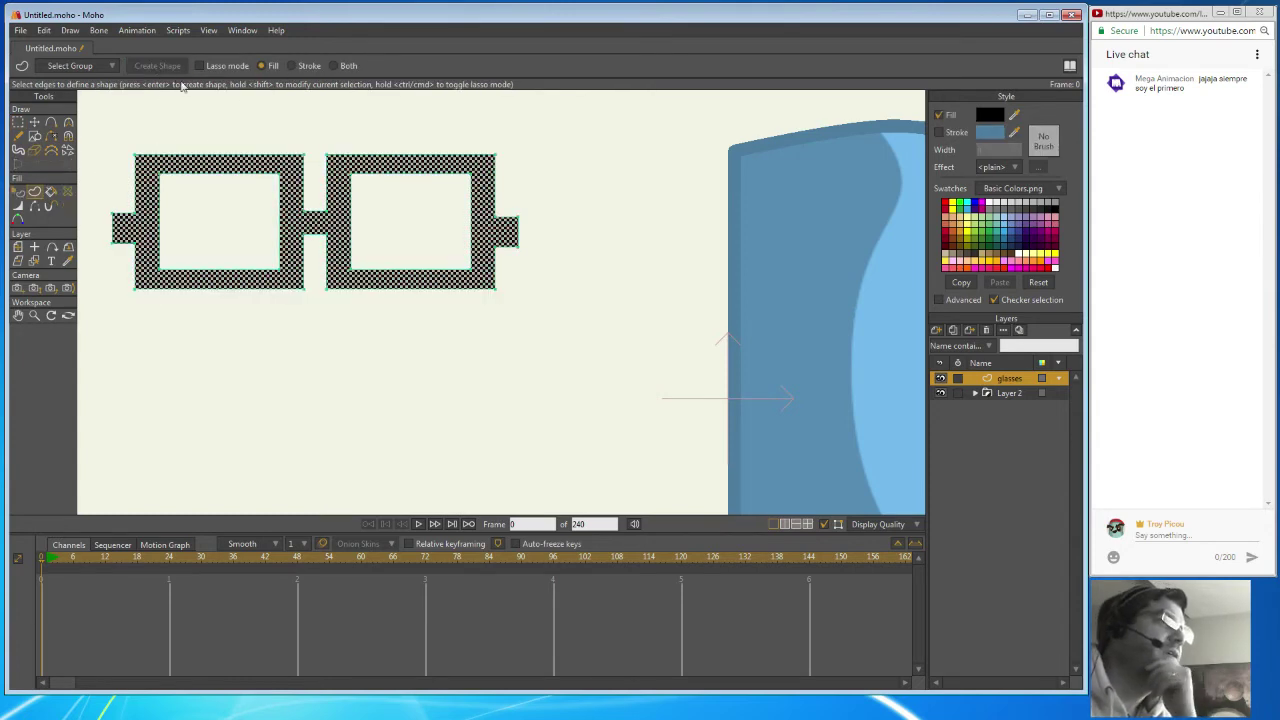
click(34, 316)
drag(308, 307, 330, 170)
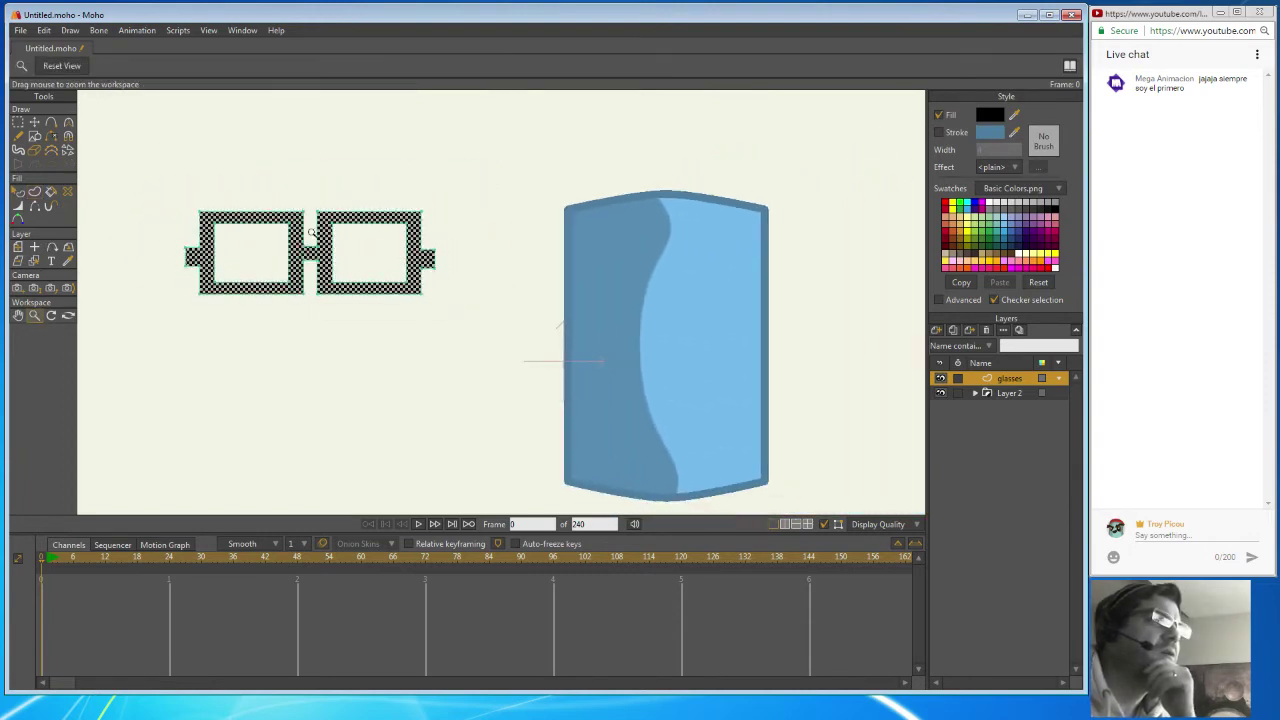
click(34, 121)
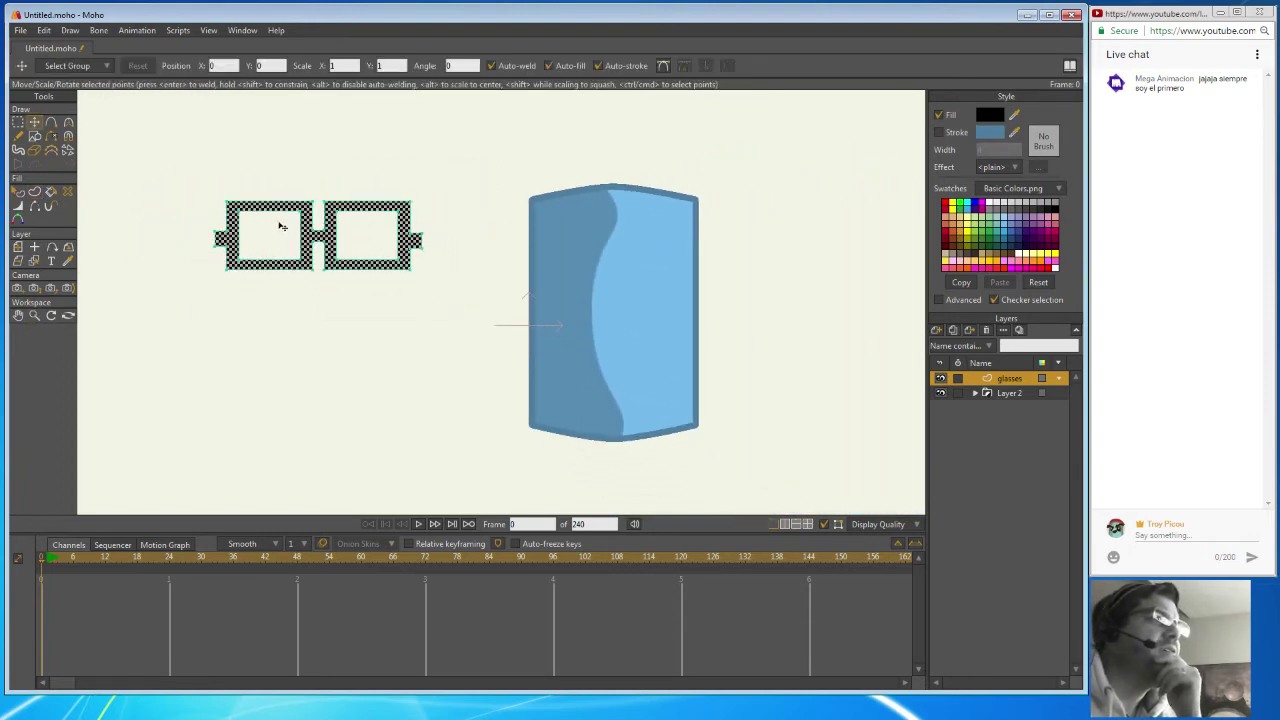
click(313, 233)
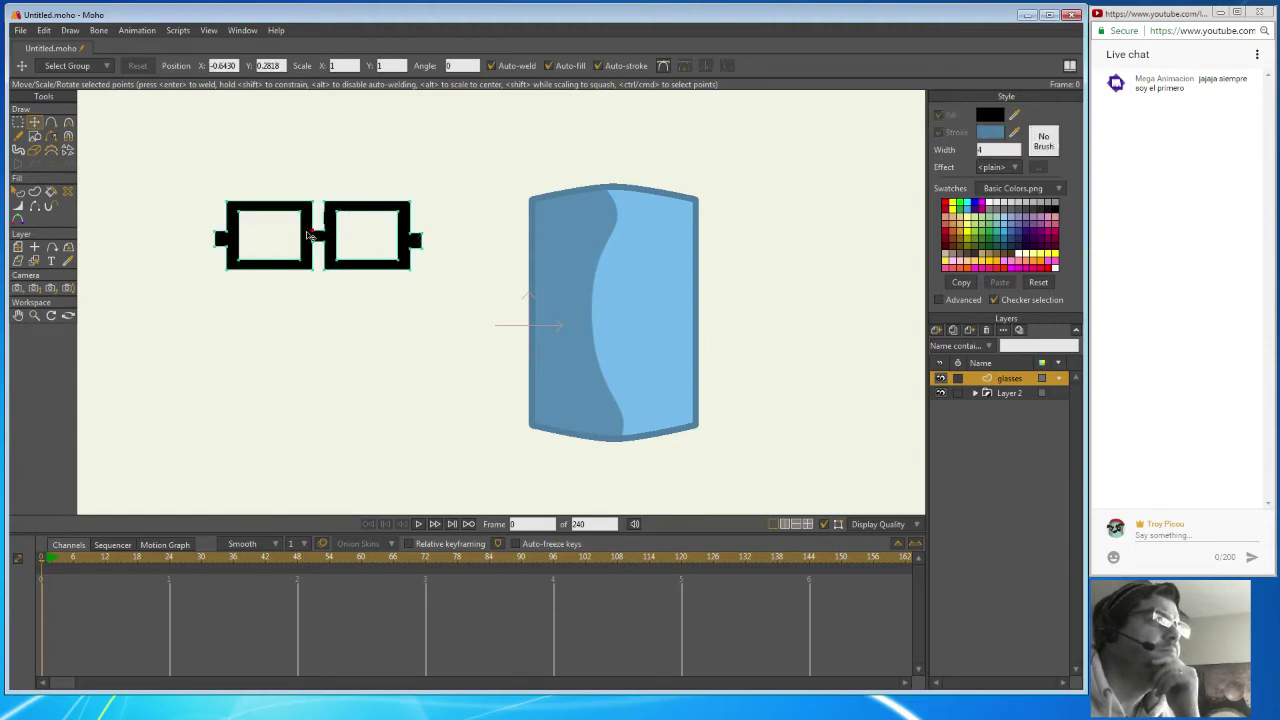
click(44, 30)
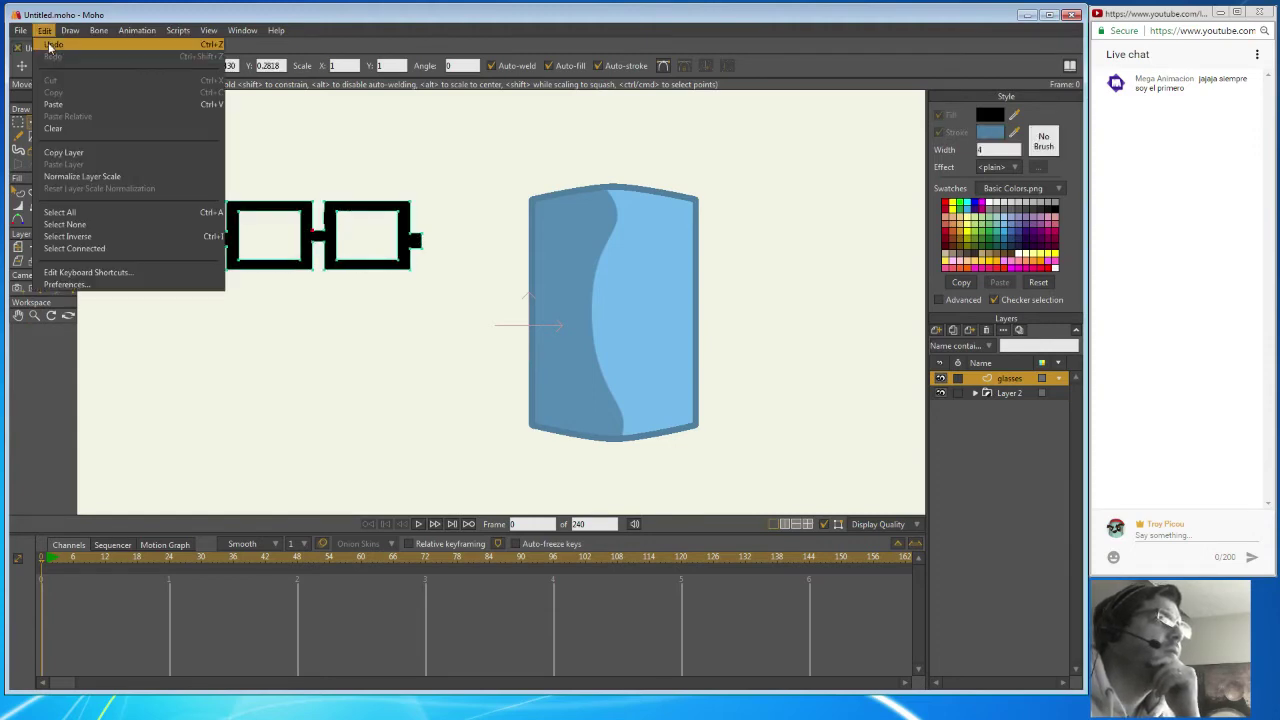
click(36, 150)
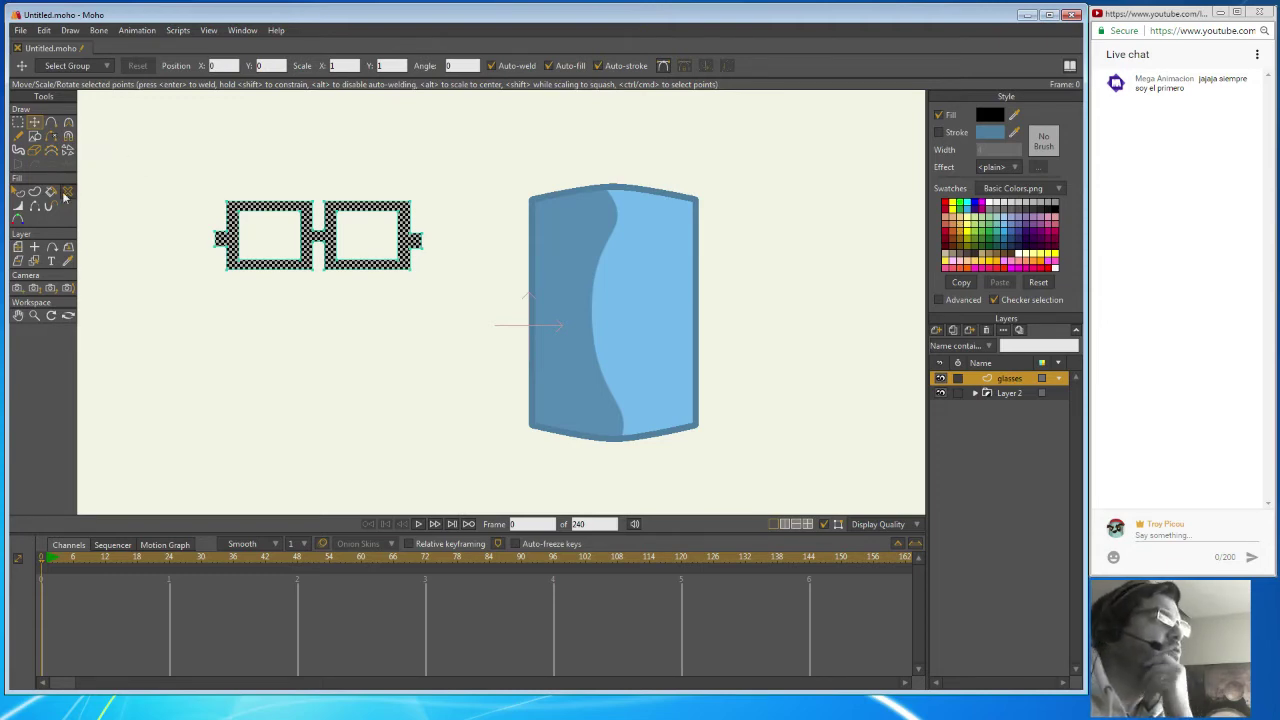
Select all points of the glasses and move them onto the upper part of the blue block, at about X 0.25, Y 0.17.
click(17, 124)
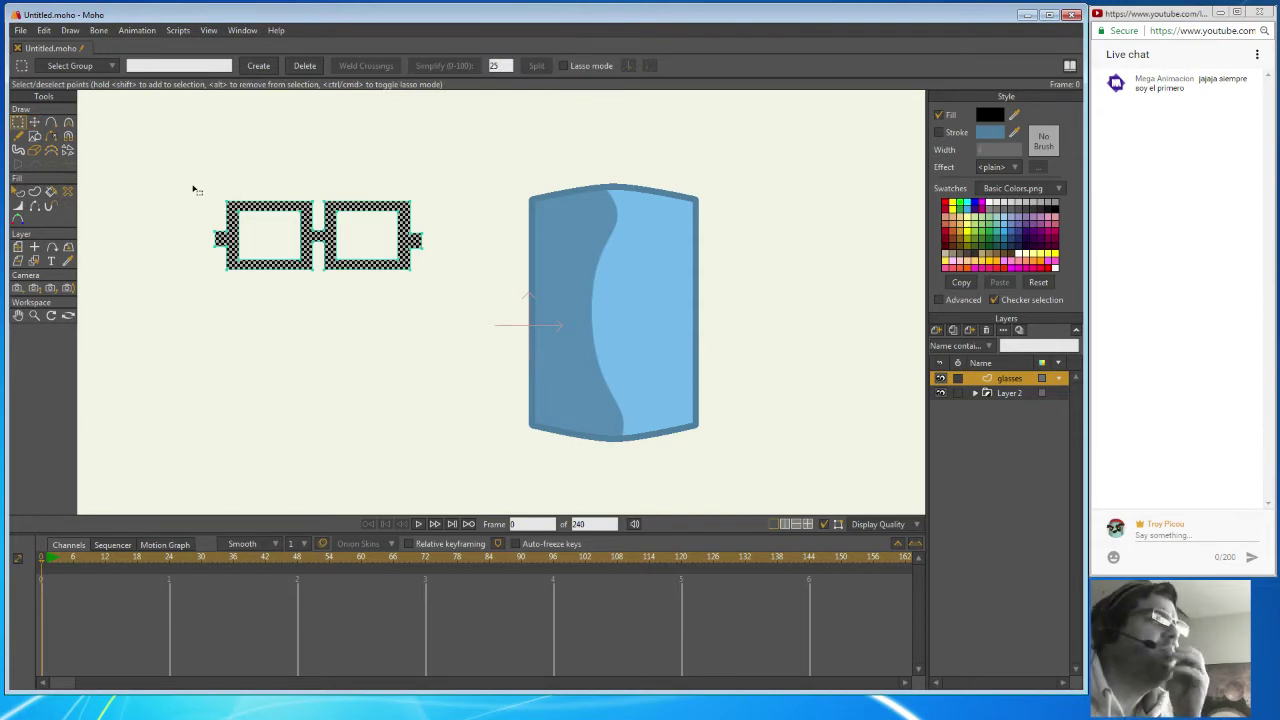
drag(198, 189, 428, 287)
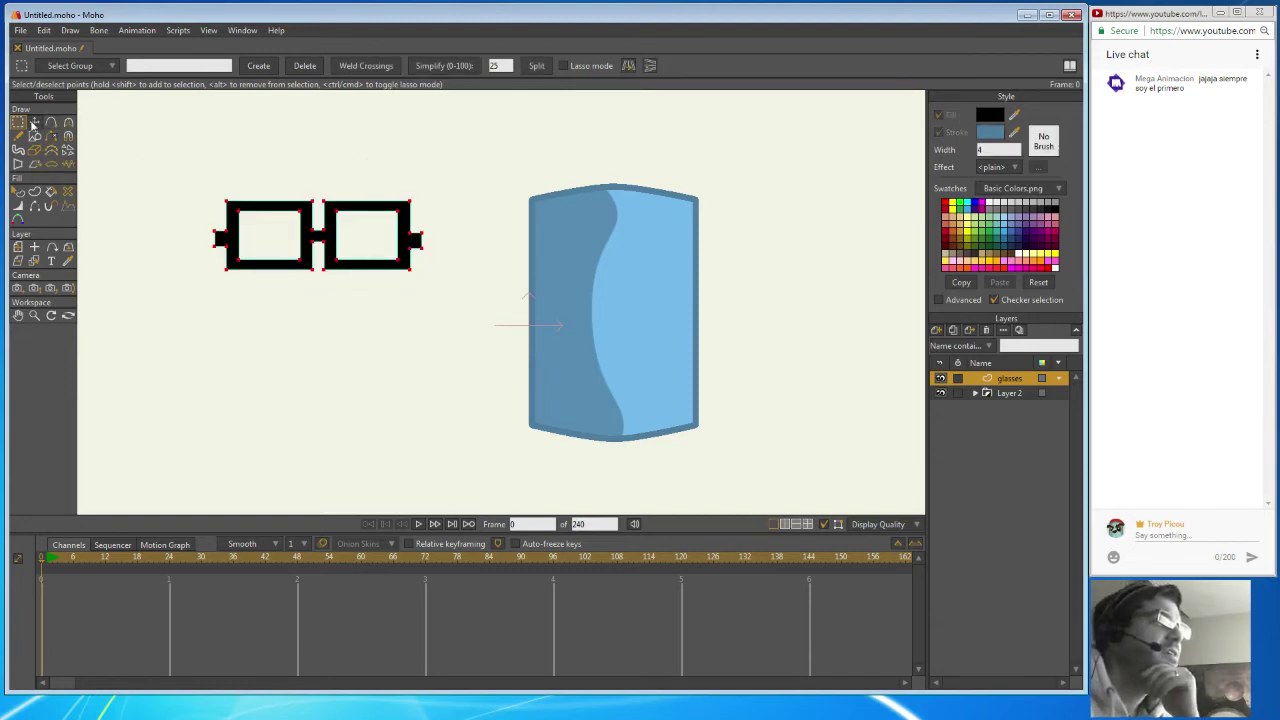
click(34, 122)
drag(309, 258, 602, 287)
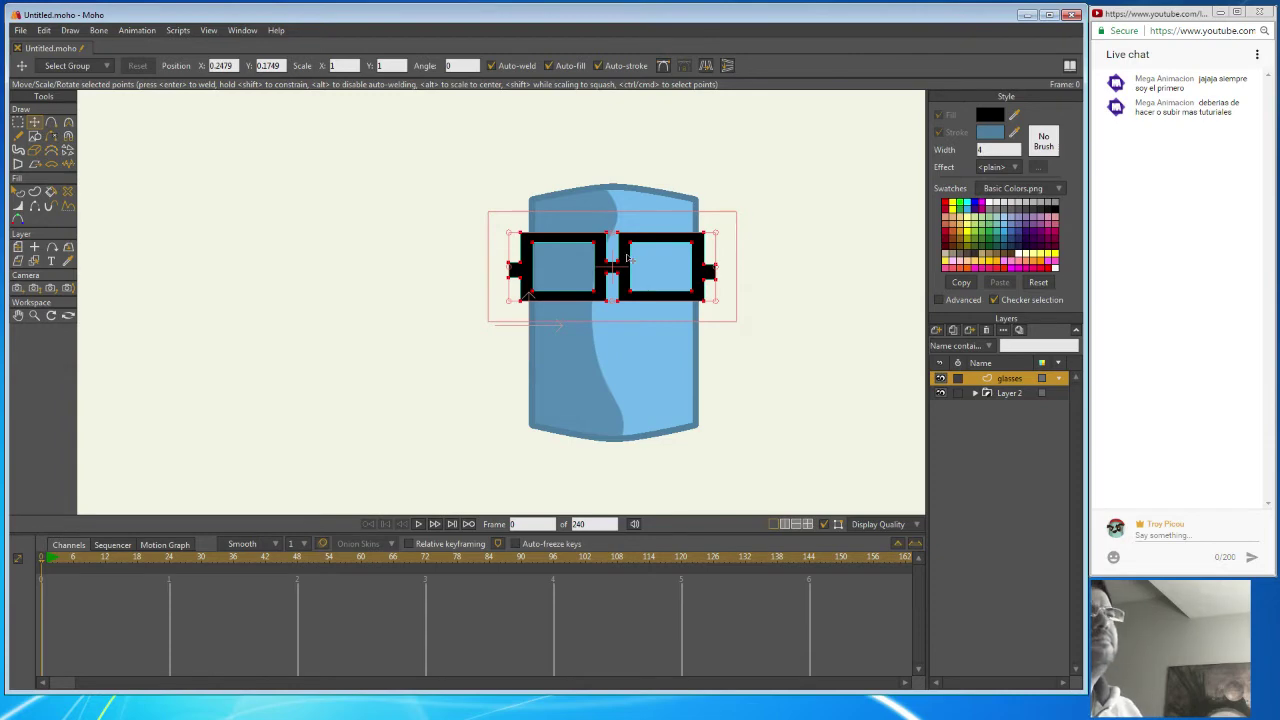
Shift the glasses to about X 0.25, Y 0.155 and draw a small black circle as a pupil inside the left lens.
drag(661, 240, 664, 247)
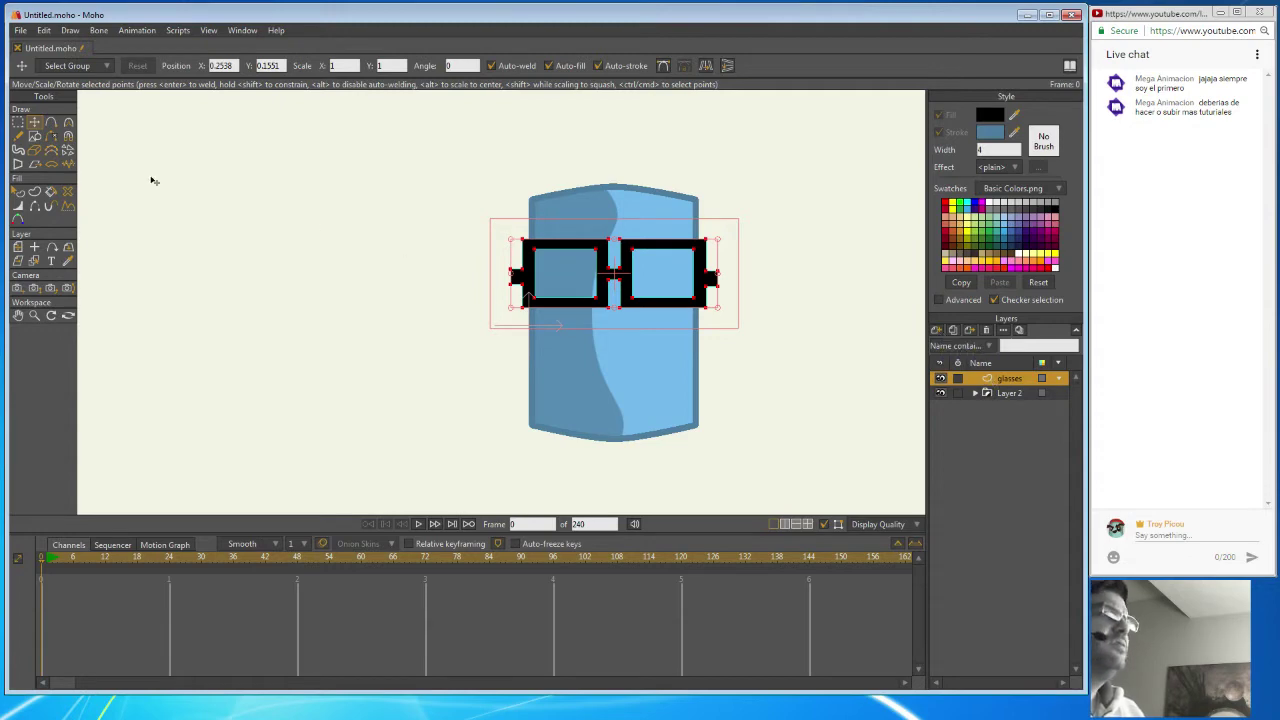
click(34, 135)
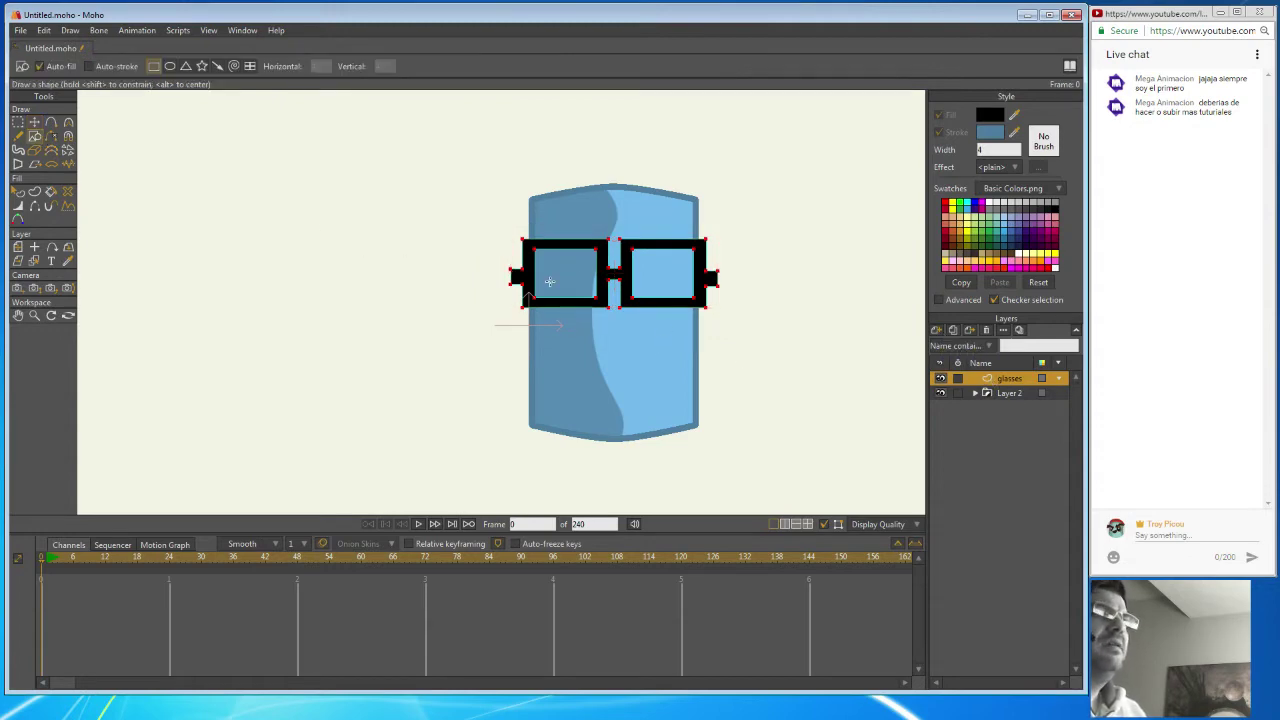
click(171, 67)
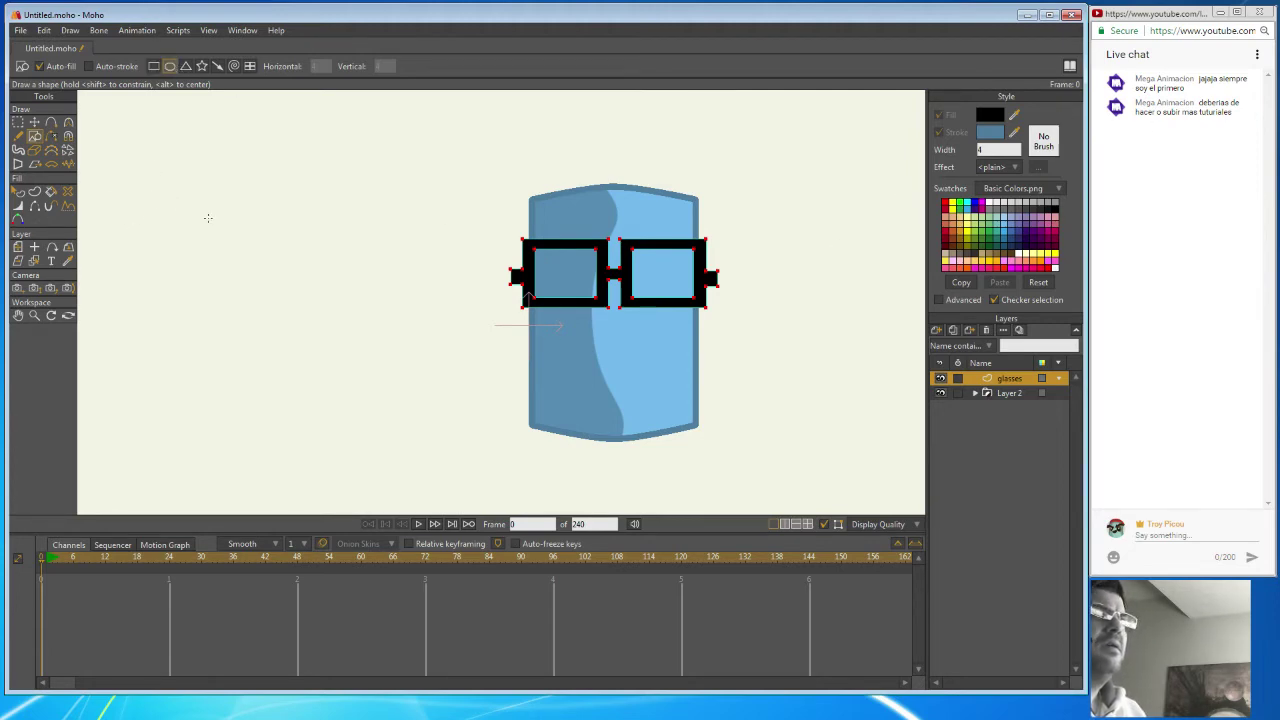
drag(569, 279, 586, 290)
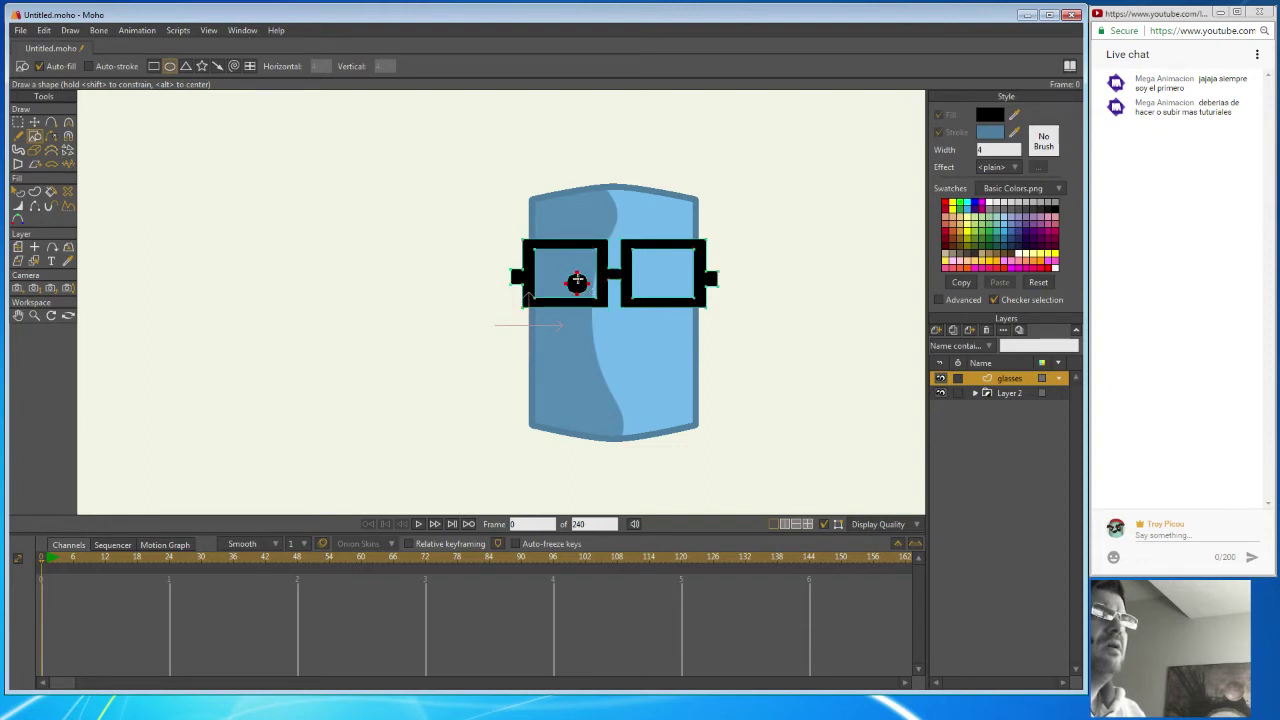
Copy the left pupil, paste it and place the duplicate inside the right lens at about X 0.35, Y 0.12.
click(44, 30)
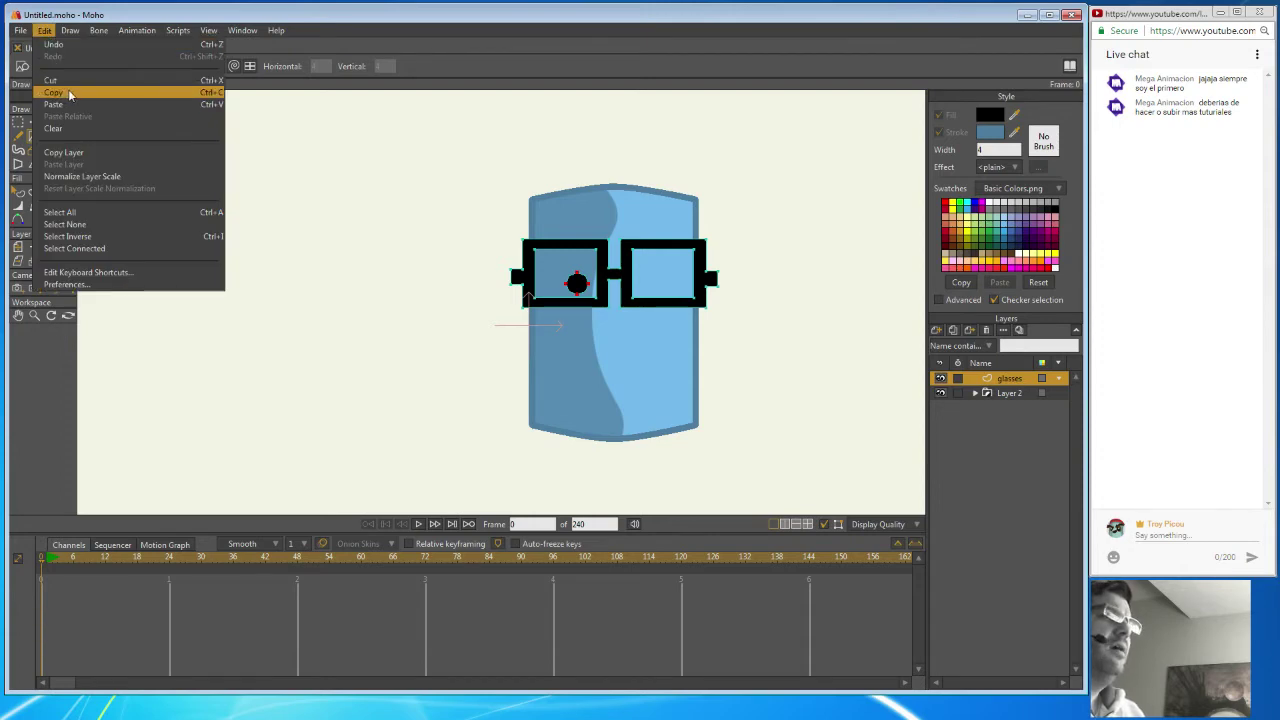
mouse_move(292, 33)
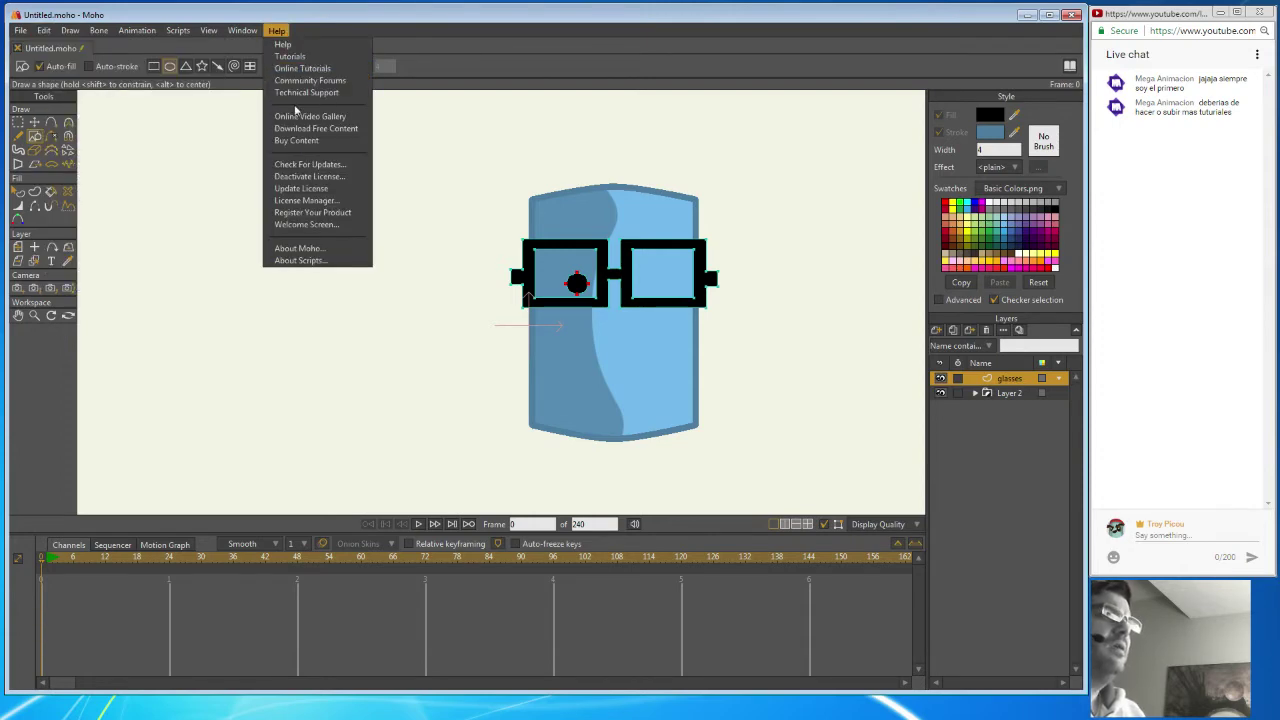
mouse_move(44, 30)
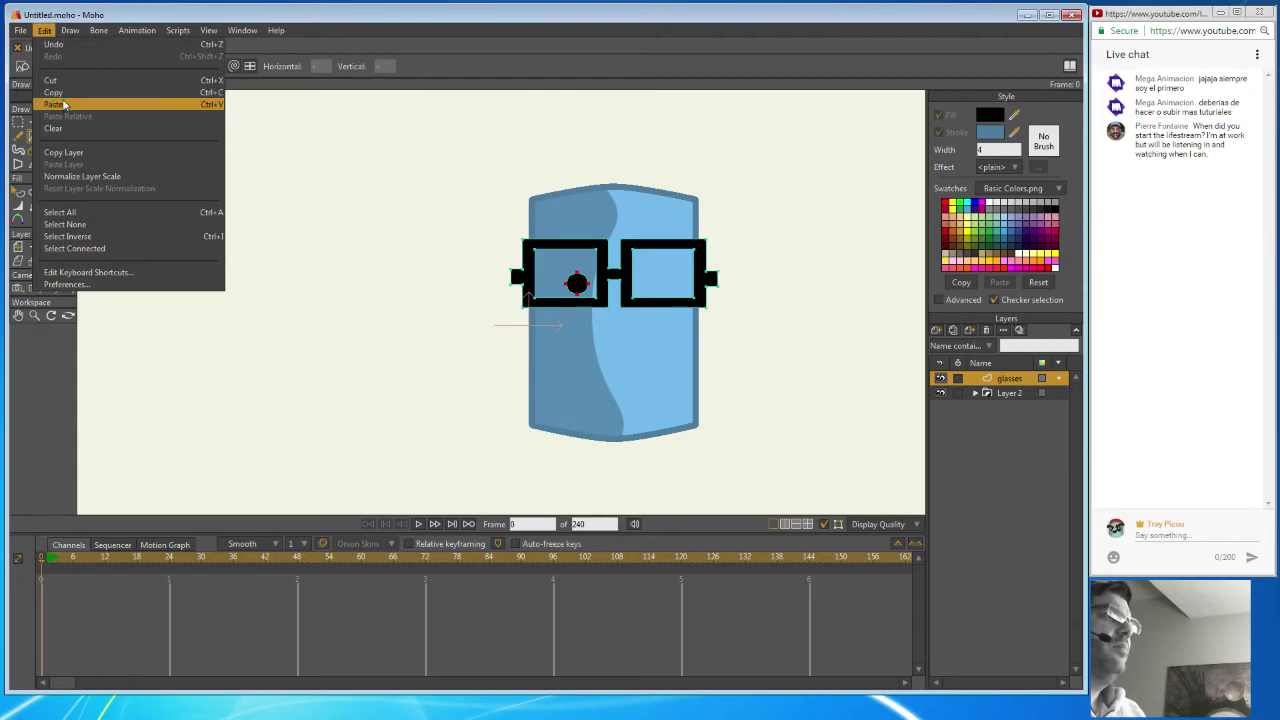
click(44, 30)
click(44, 30)
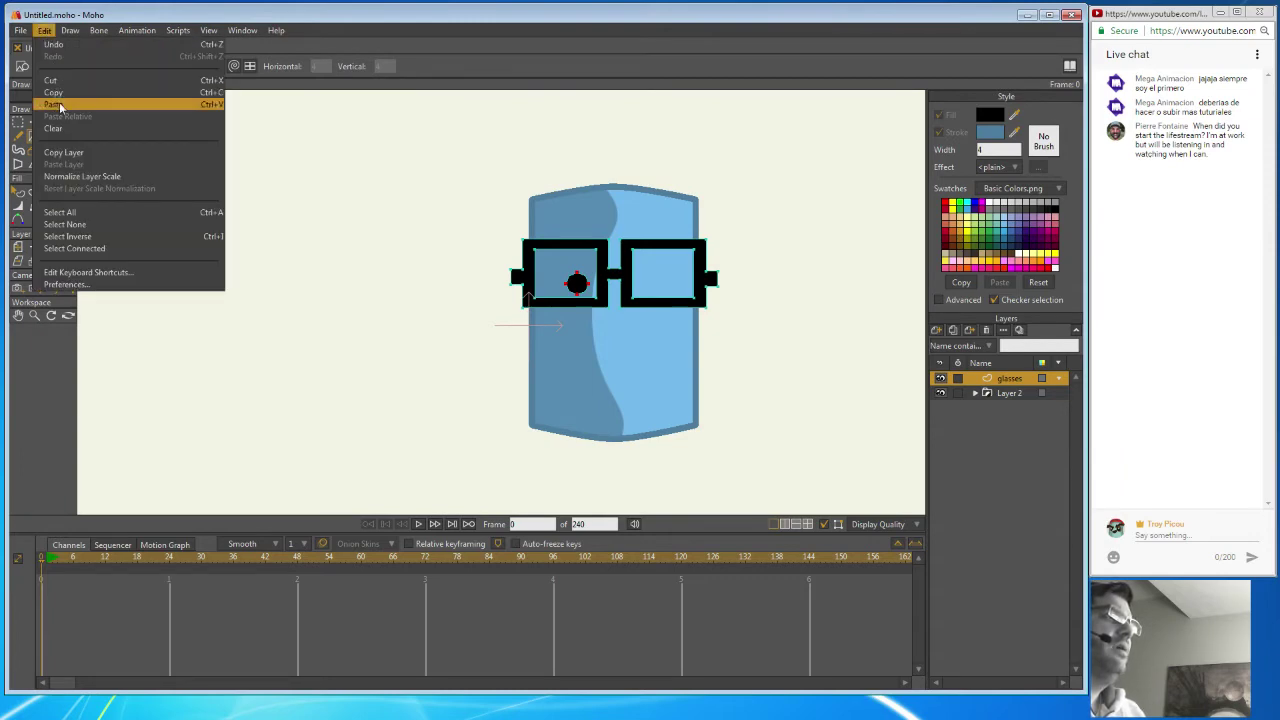
click(56, 104)
drag(577, 283, 647, 287)
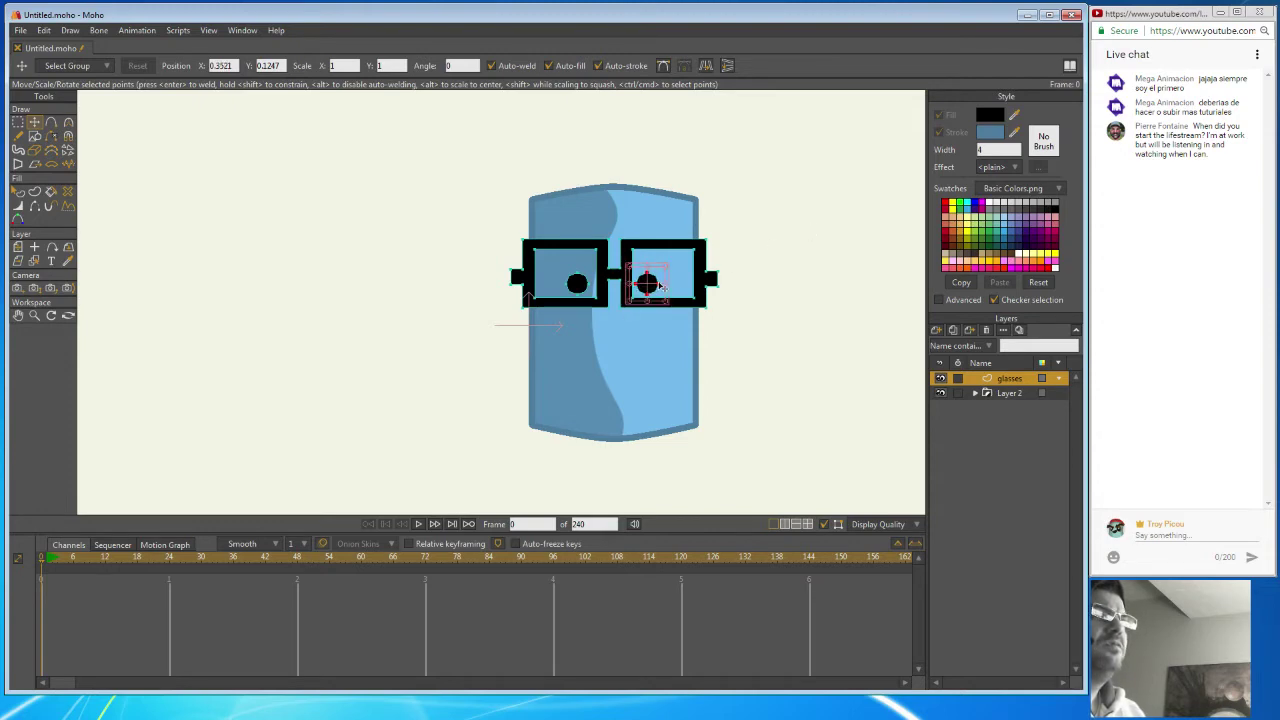
click(772, 244)
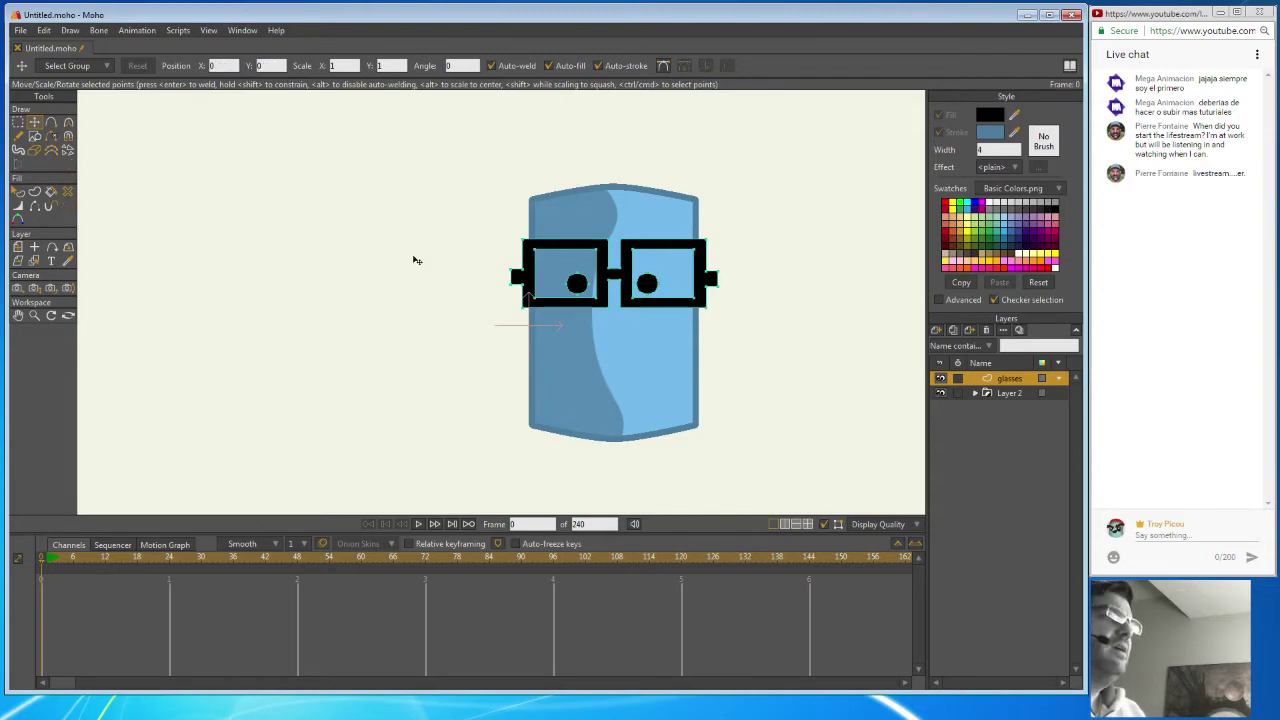
Draw a tiny circular highlight on the right side of the left pupil and fill it white.
click(34, 137)
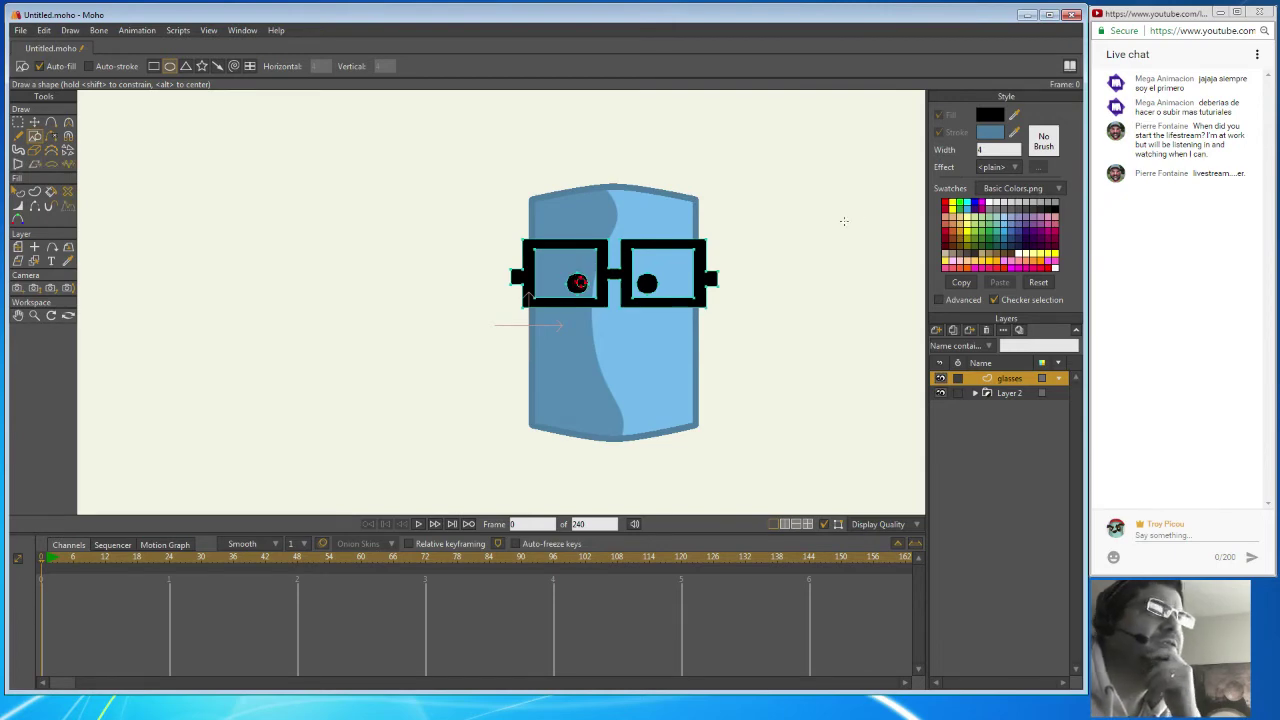
click(18, 191)
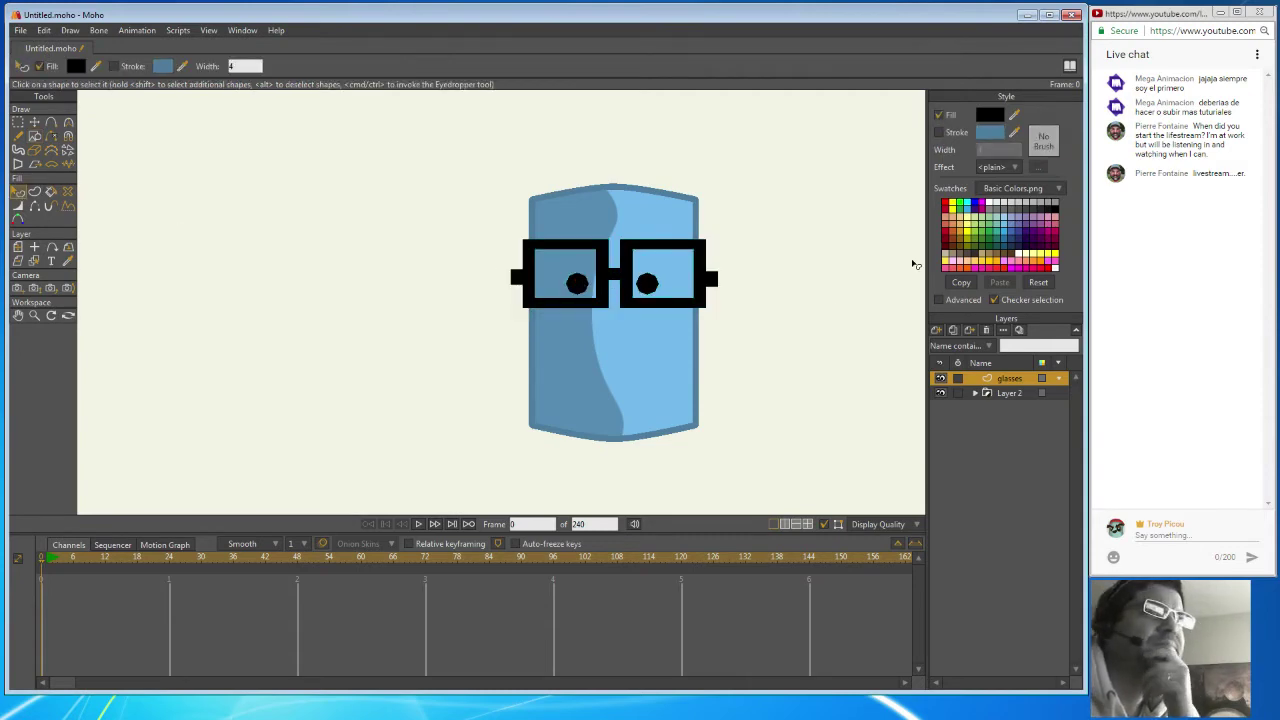
click(993, 207)
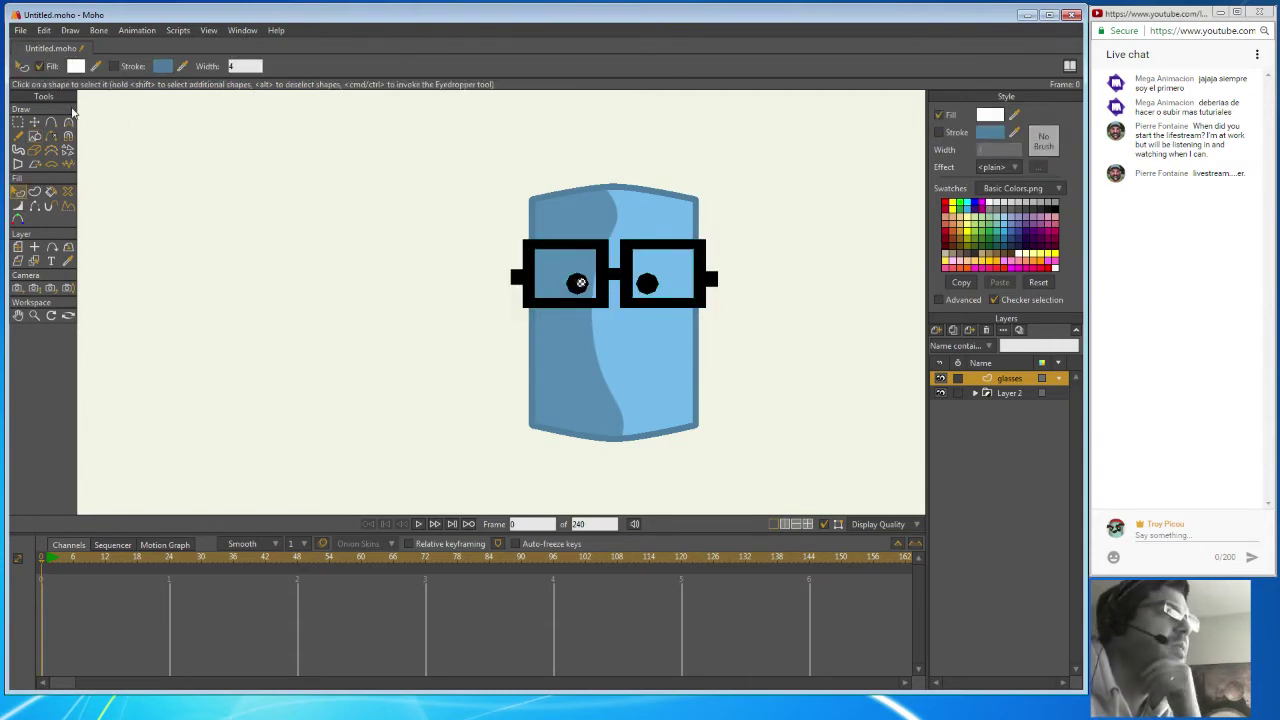
Copy the white highlight and paste a duplicate onto the right pupil.
click(45, 31)
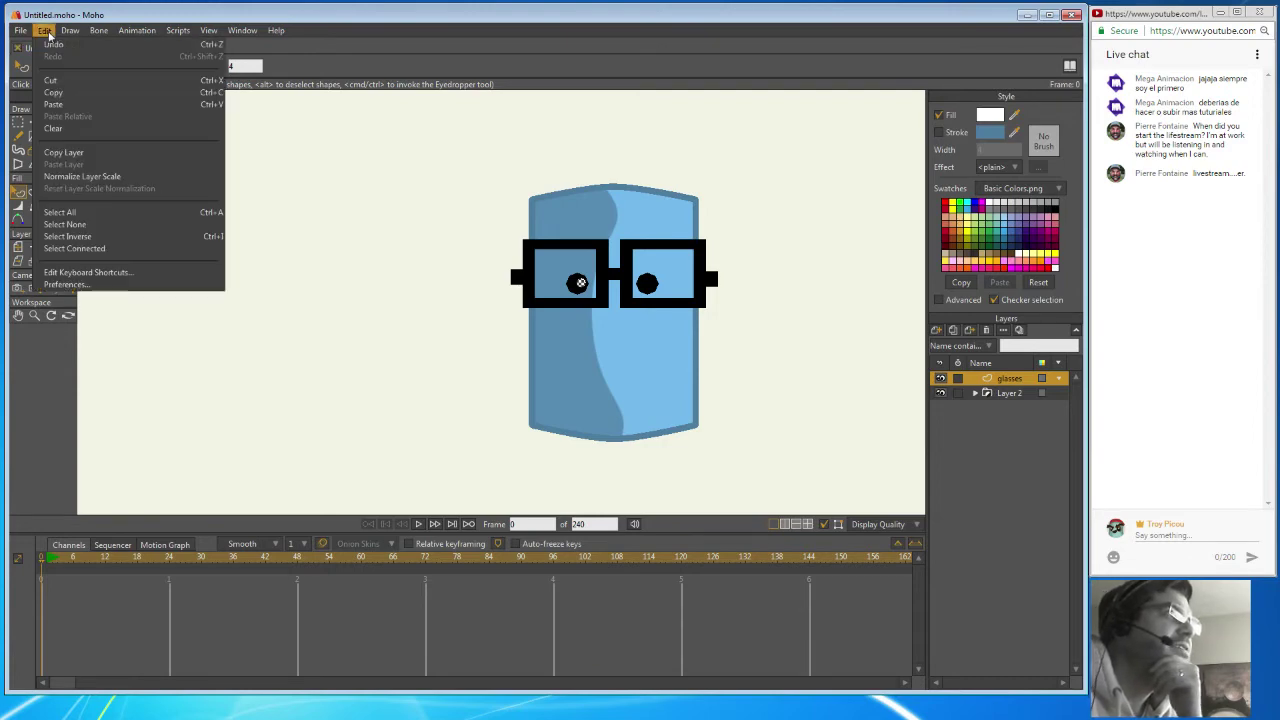
click(45, 31)
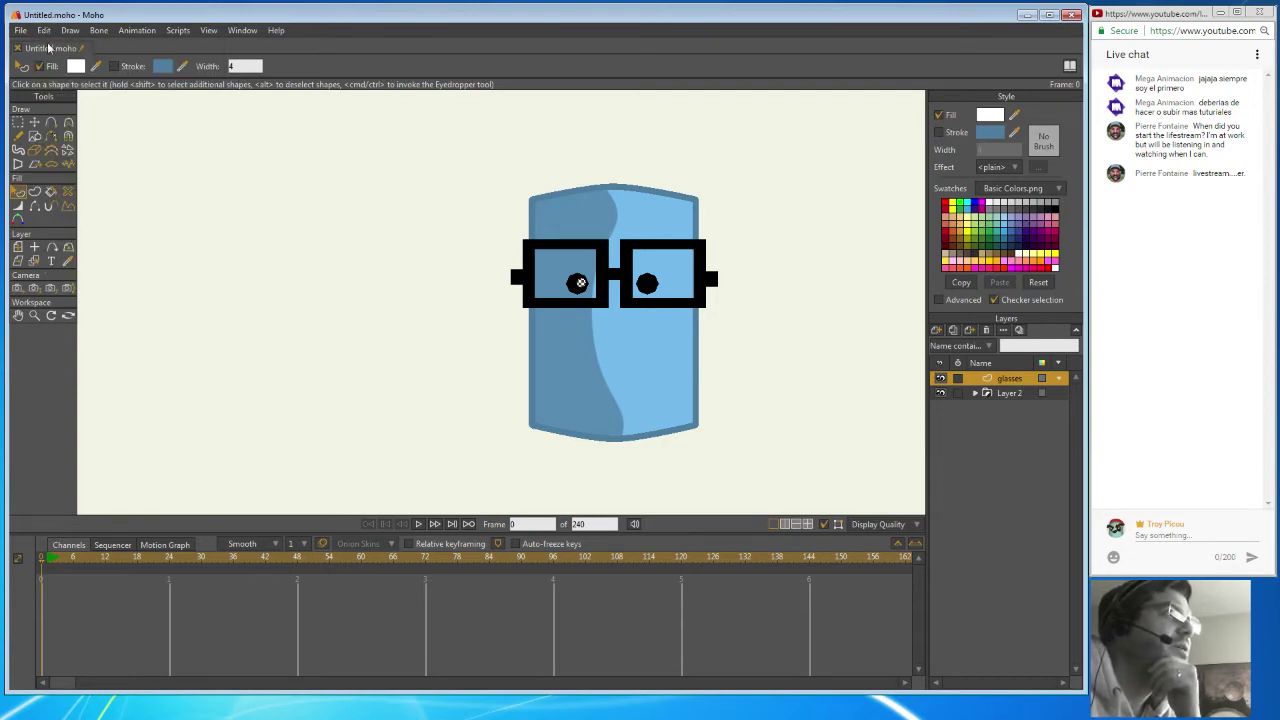
click(45, 31)
click(59, 106)
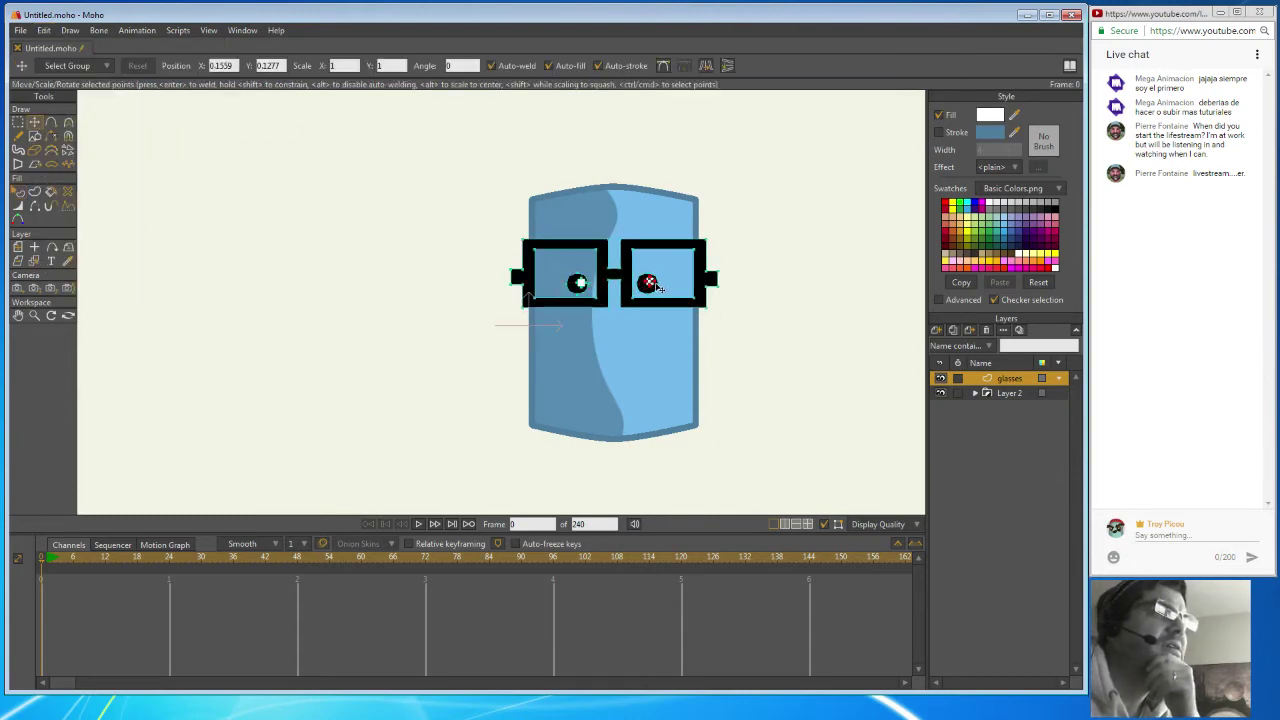
click(760, 226)
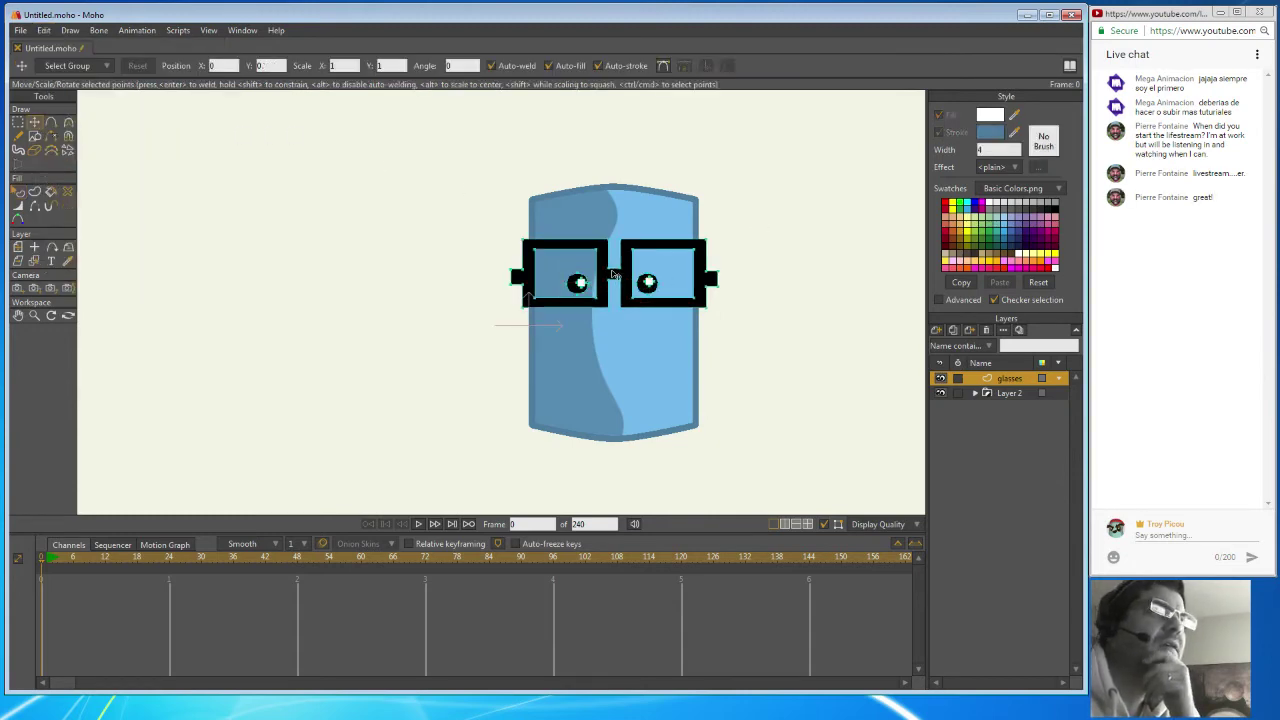
Select the left pupil's white highlight, shrink it slightly and move it a little higher within the pupil.
click(34, 315)
drag(718, 281, 744, 274)
click(34, 121)
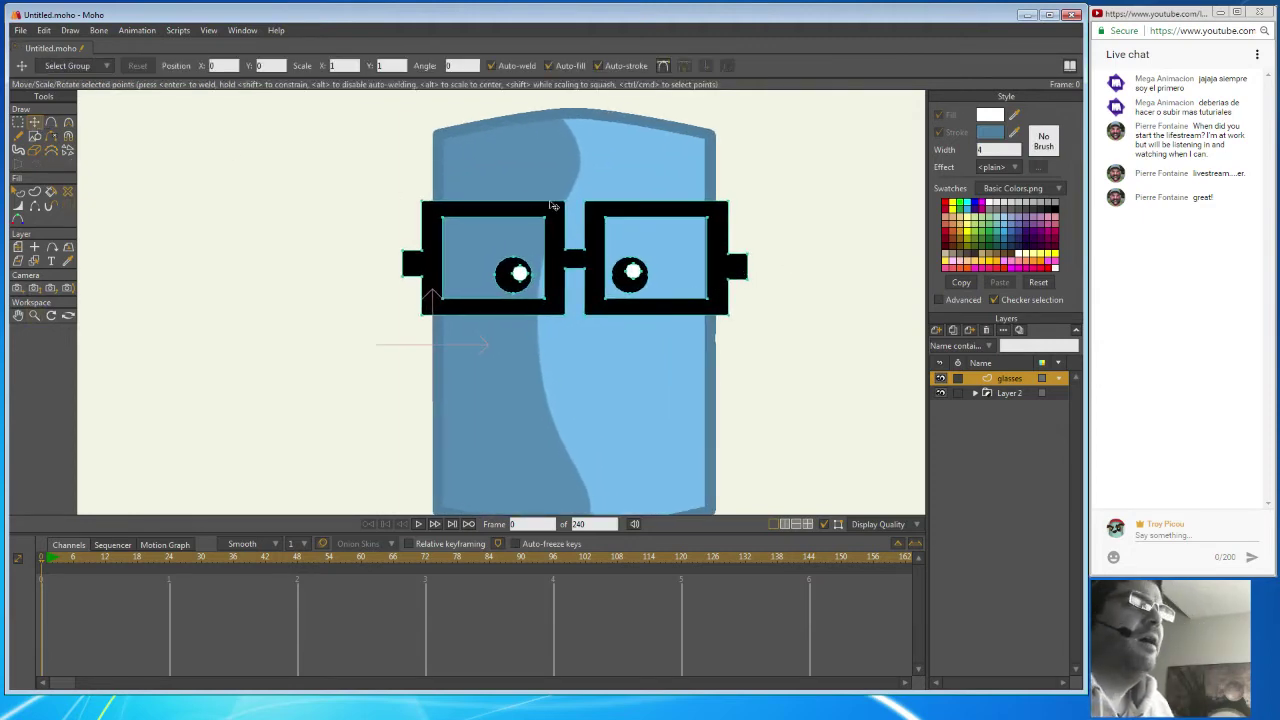
double_click(521, 275)
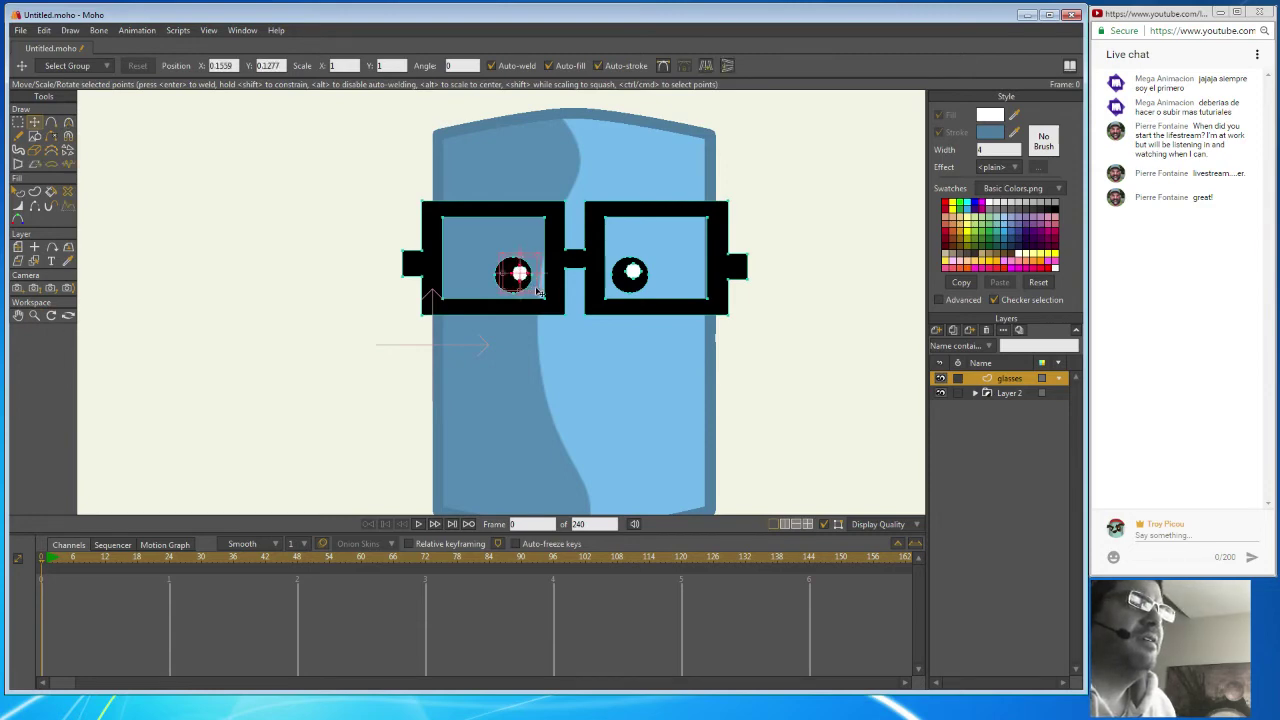
click(540, 293)
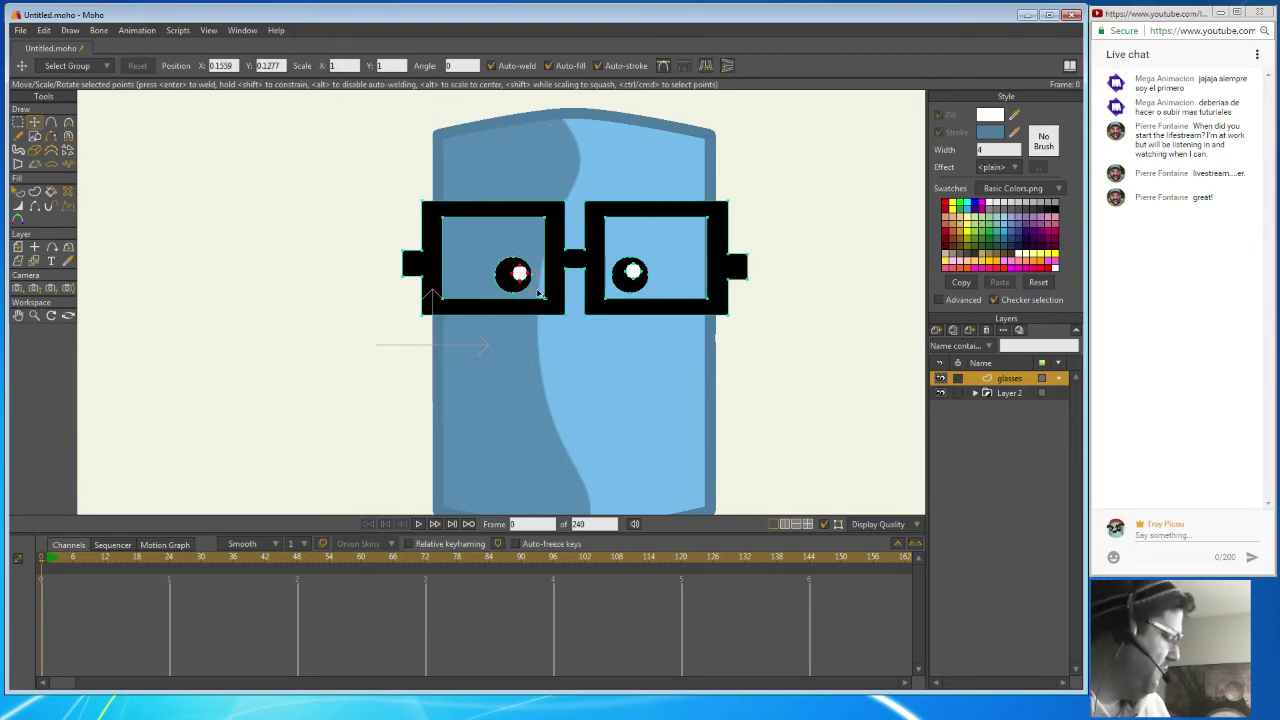
drag(521, 276, 520, 273)
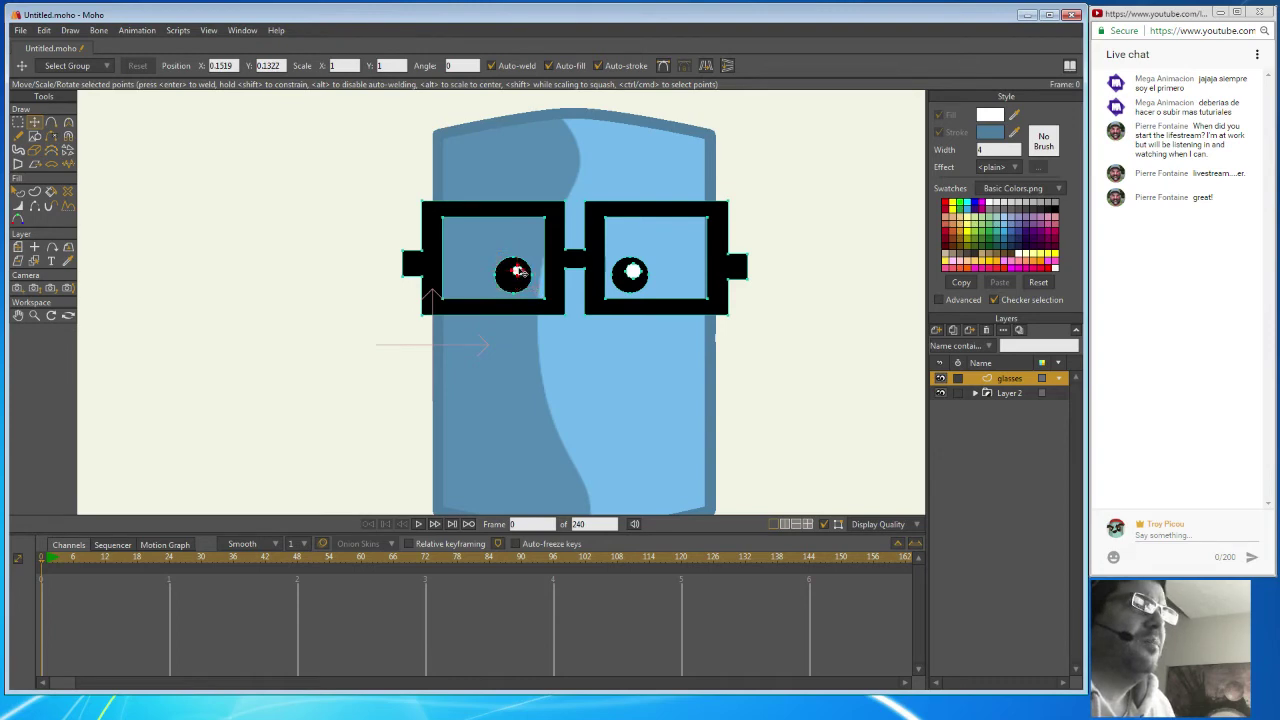
Shrink the right pupil's white highlight slightly and move it up to about X 0.36, Y 0.136.
double_click(633, 272)
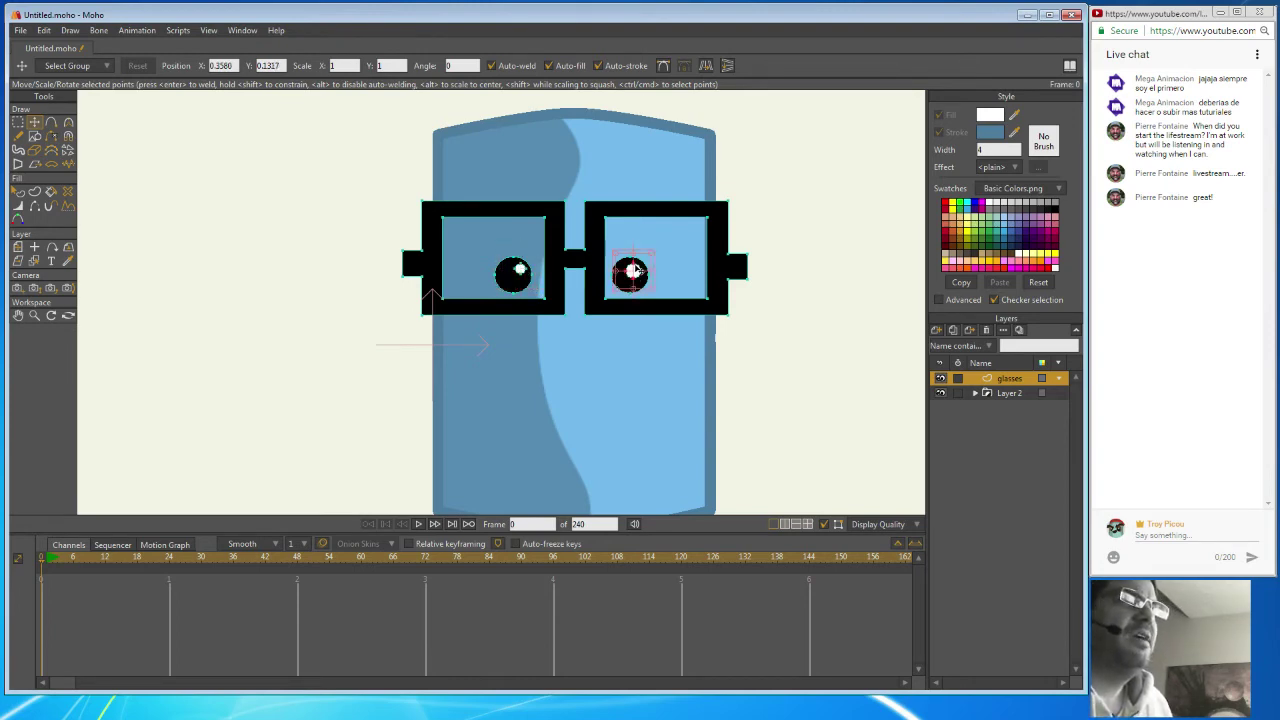
drag(634, 271, 631, 268)
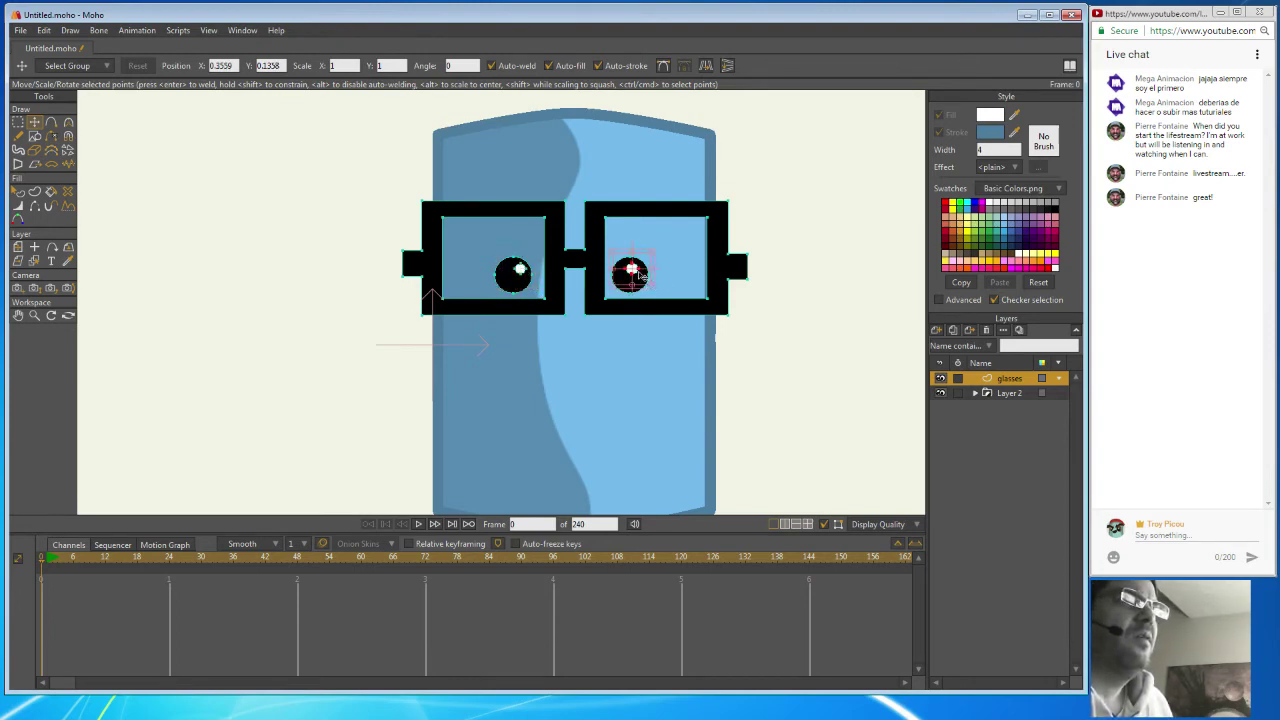
click(808, 228)
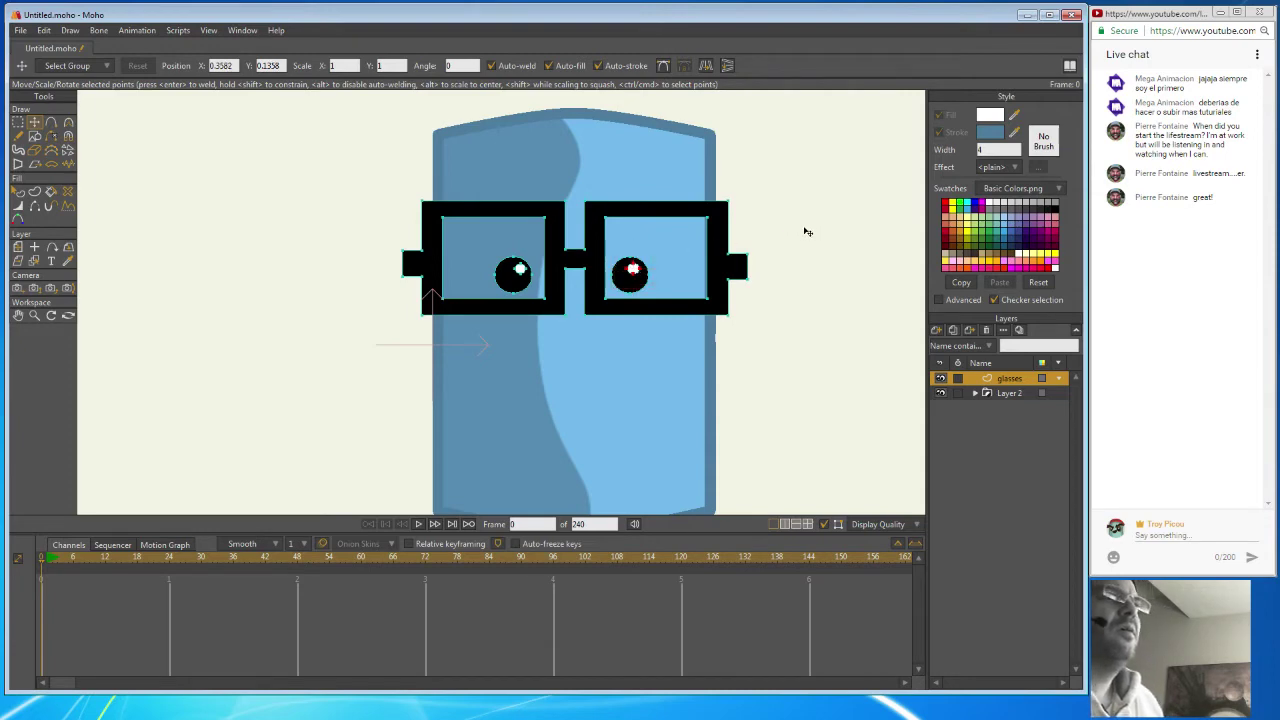
Add a new vector layer above the glasses layer and name it "eye brows".
click(34, 315)
drag(544, 370, 342, 272)
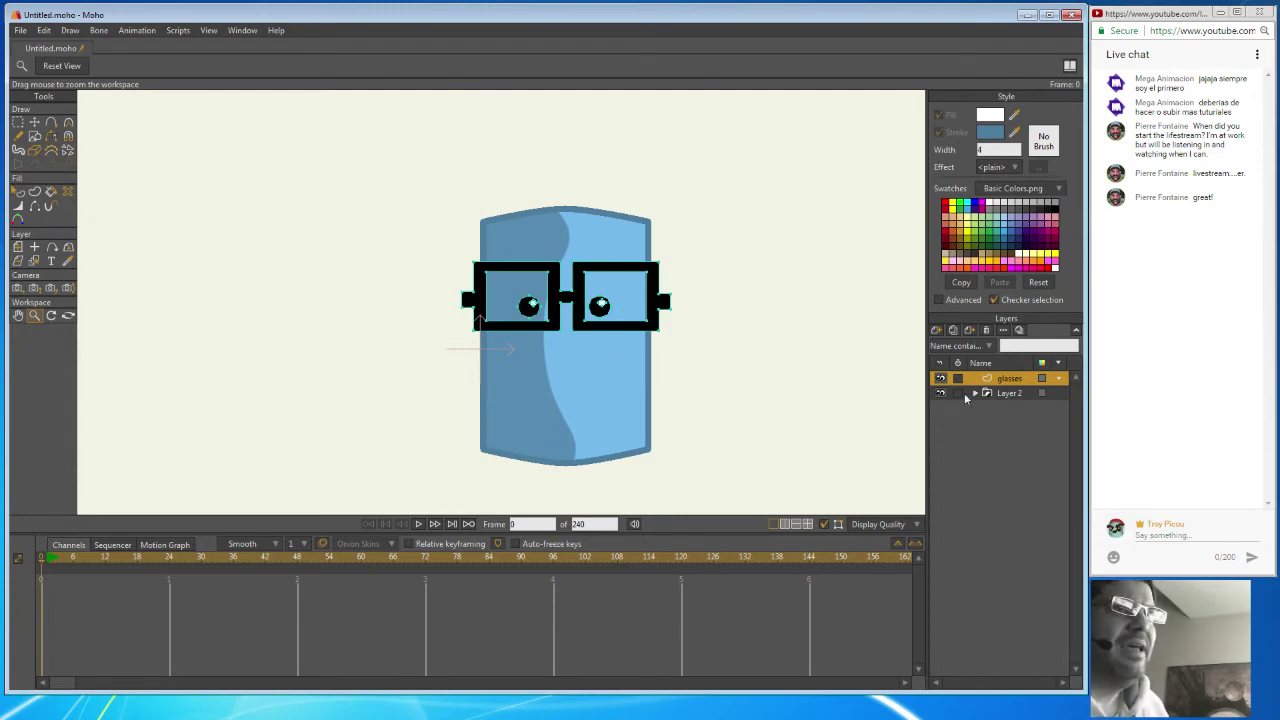
click(938, 331)
click(955, 345)
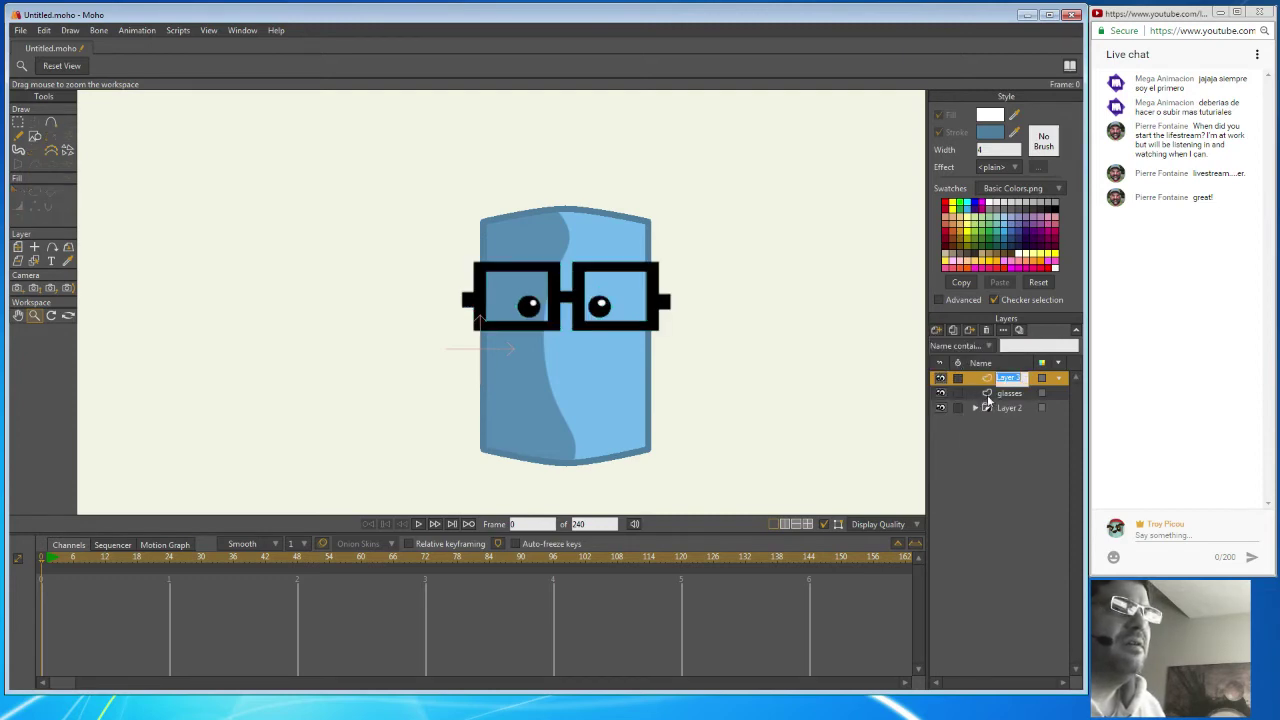
text(e)
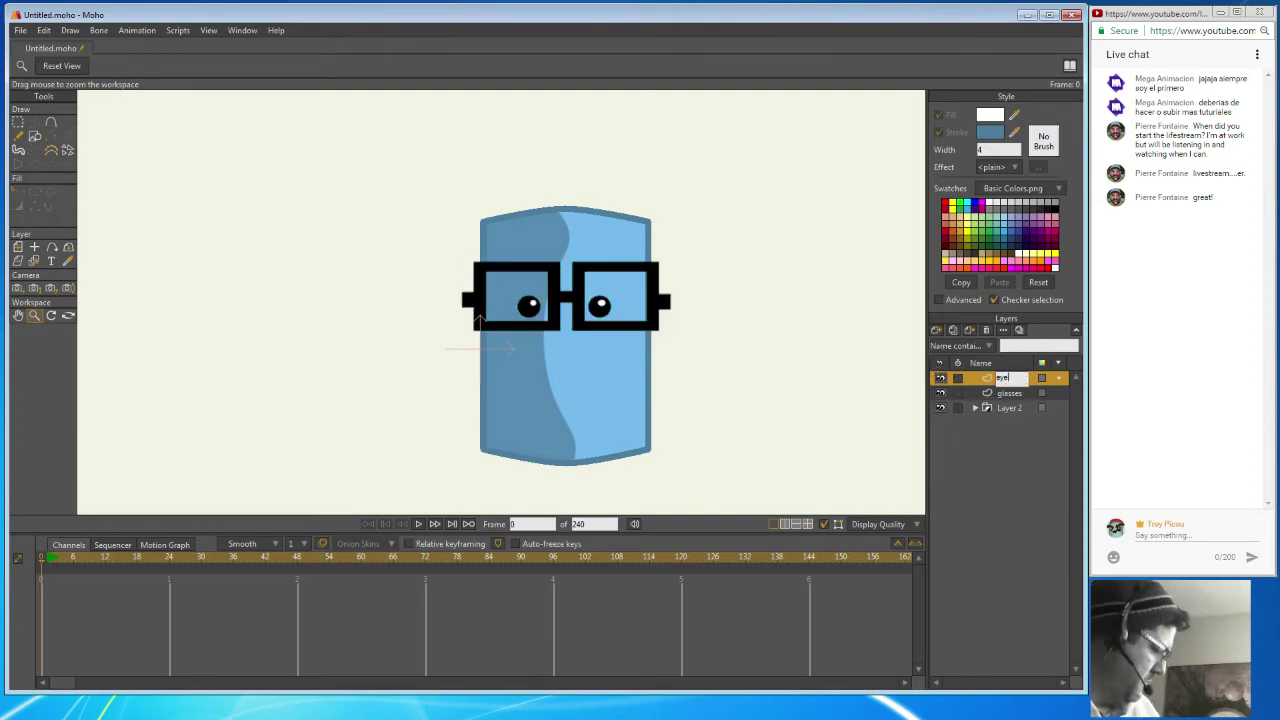
text(ye bl)
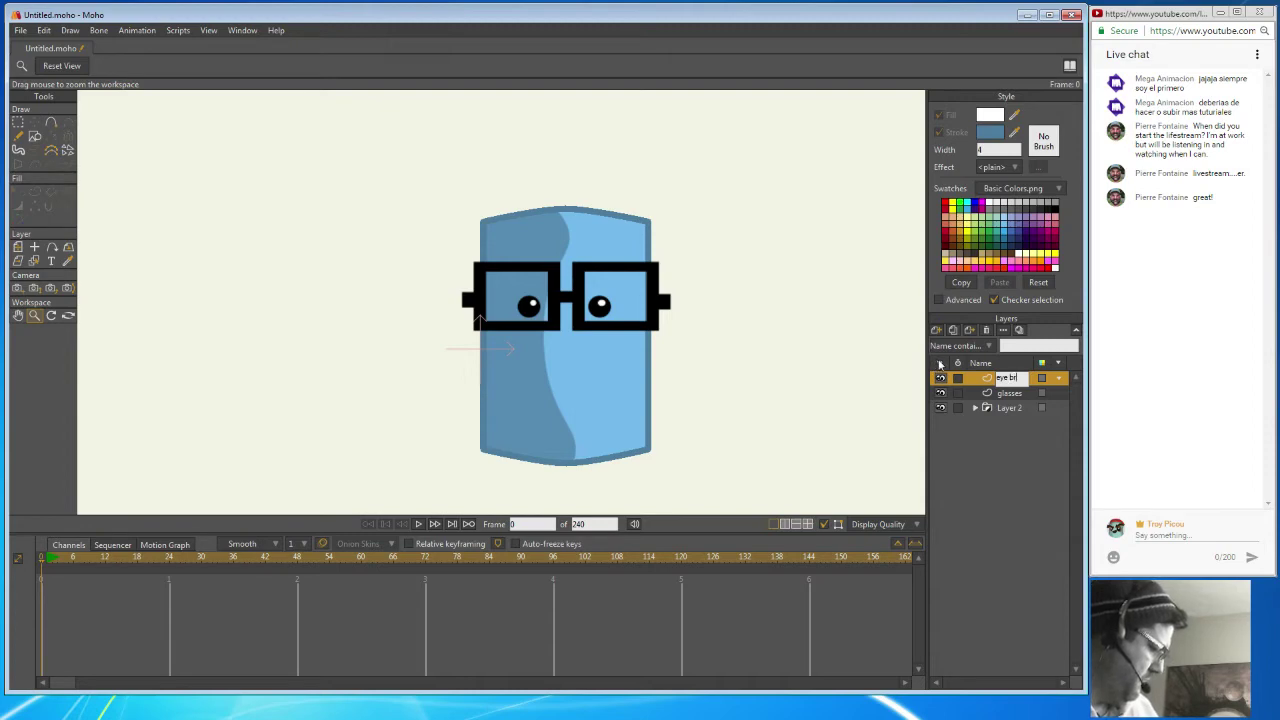
text(ows)
key(Return)
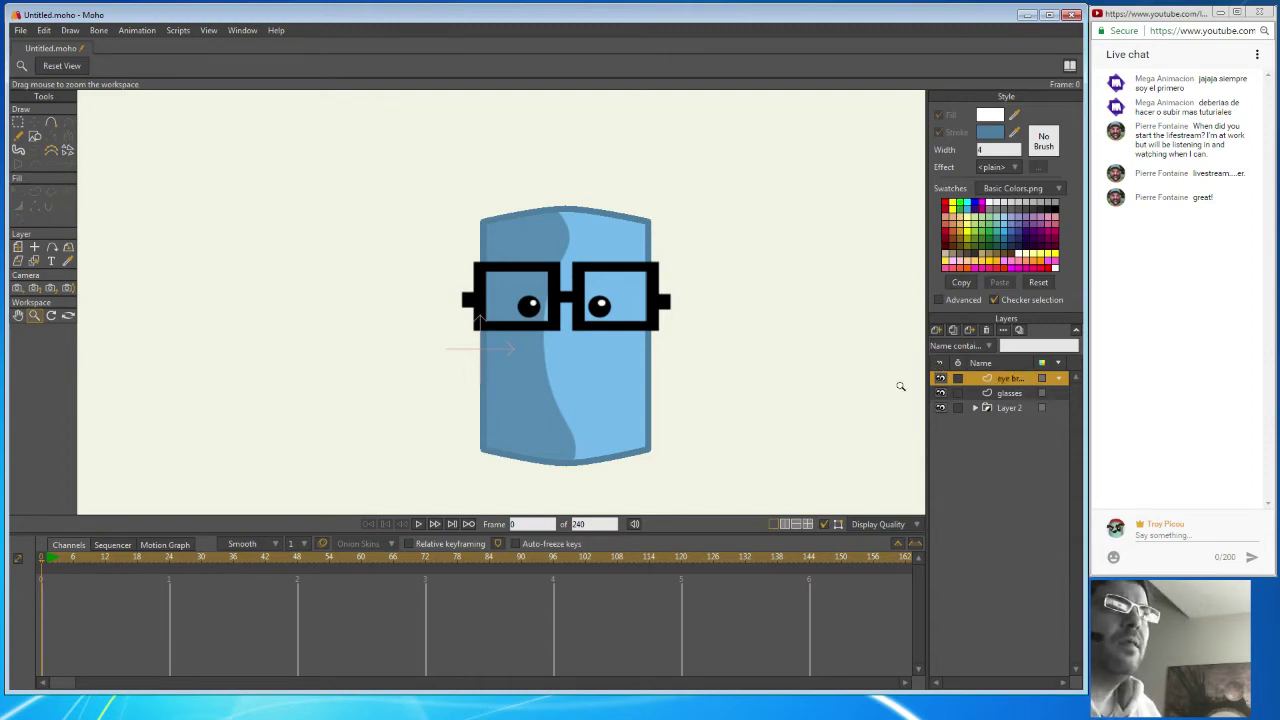
Draw a small horizontal rectangle to the left of the block as an eyebrow and fill it black without a stroke.
click(36, 136)
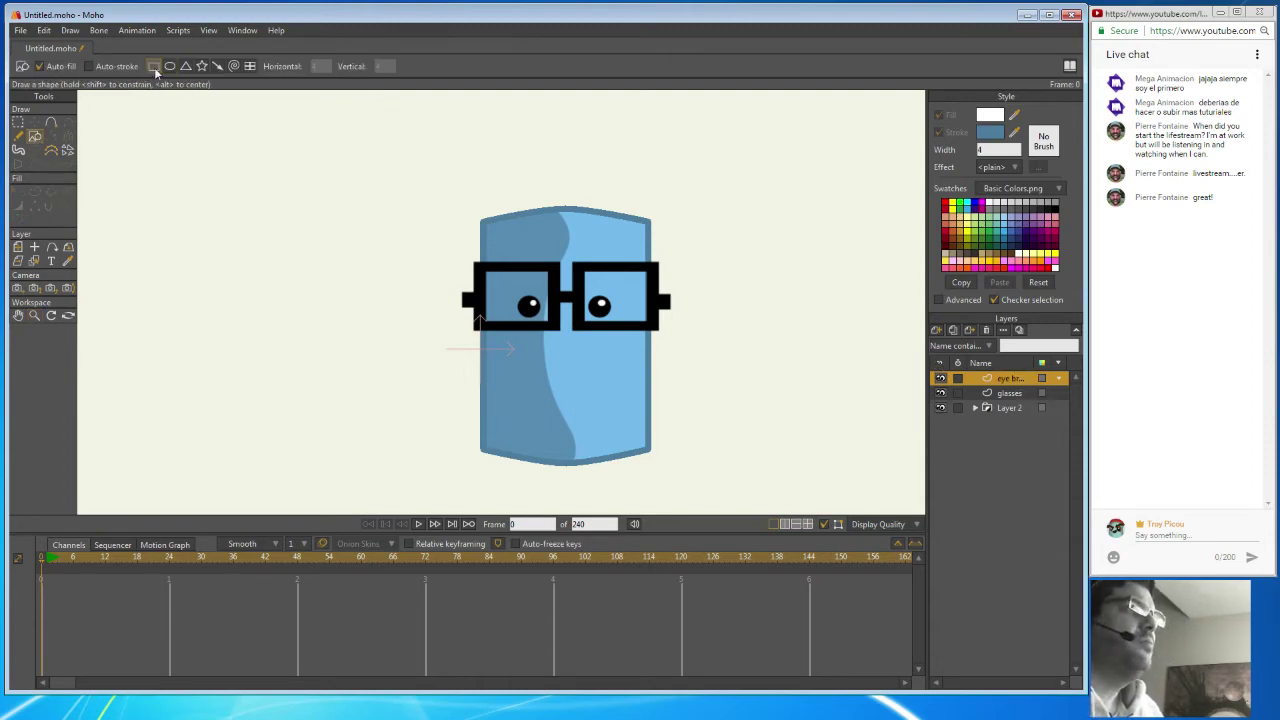
drag(380, 241, 431, 255)
click(18, 193)
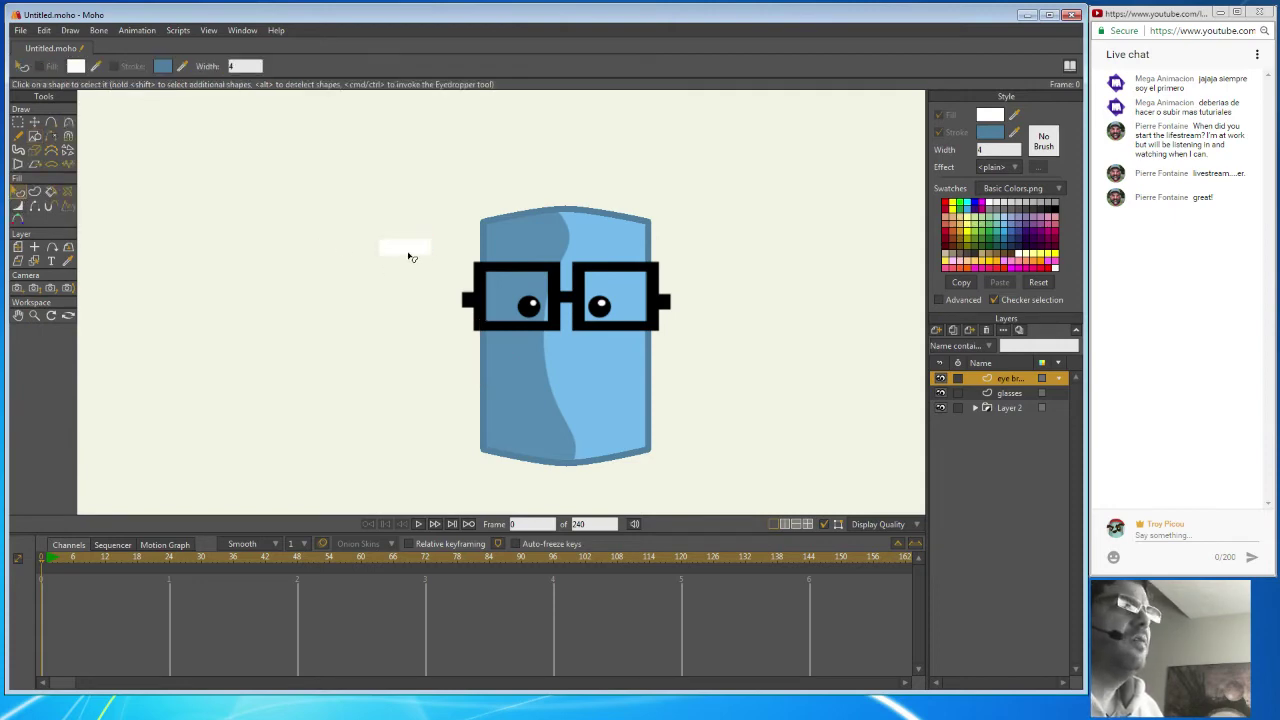
click(409, 253)
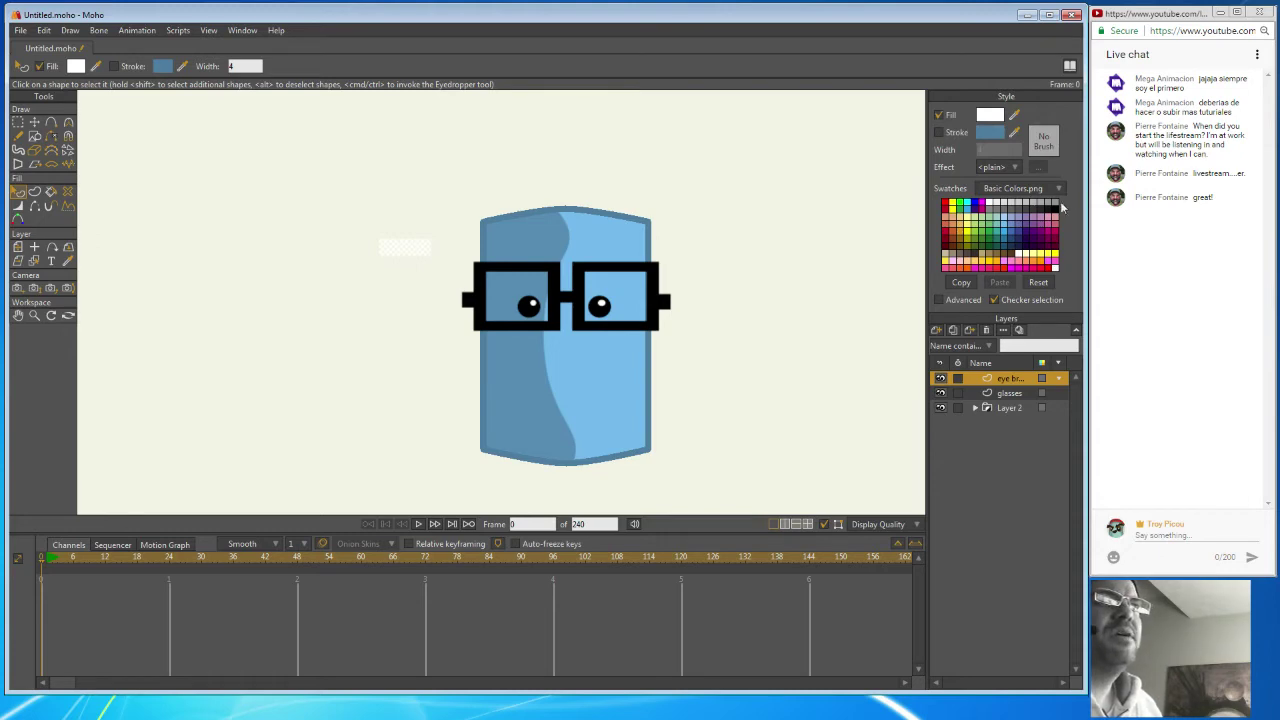
click(1057, 204)
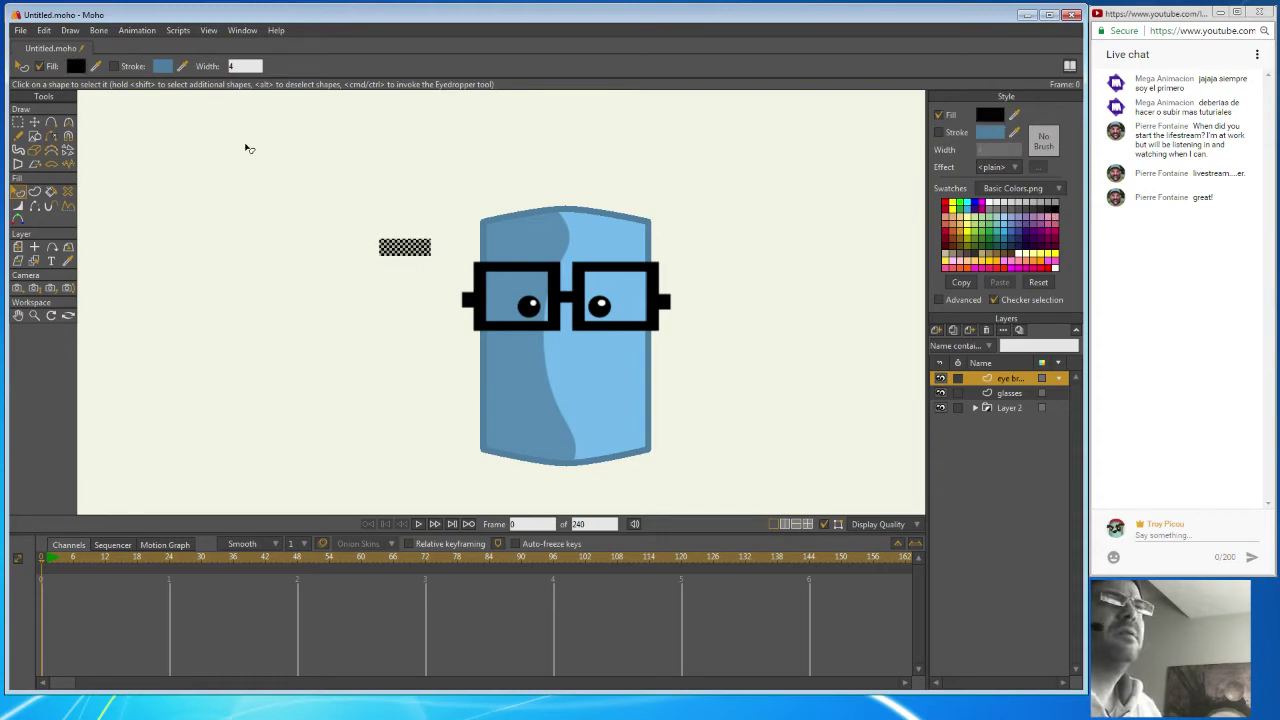
Add a midpoint to the eyebrow's upper and lower edges and raise both to bend it into an arch.
click(52, 122)
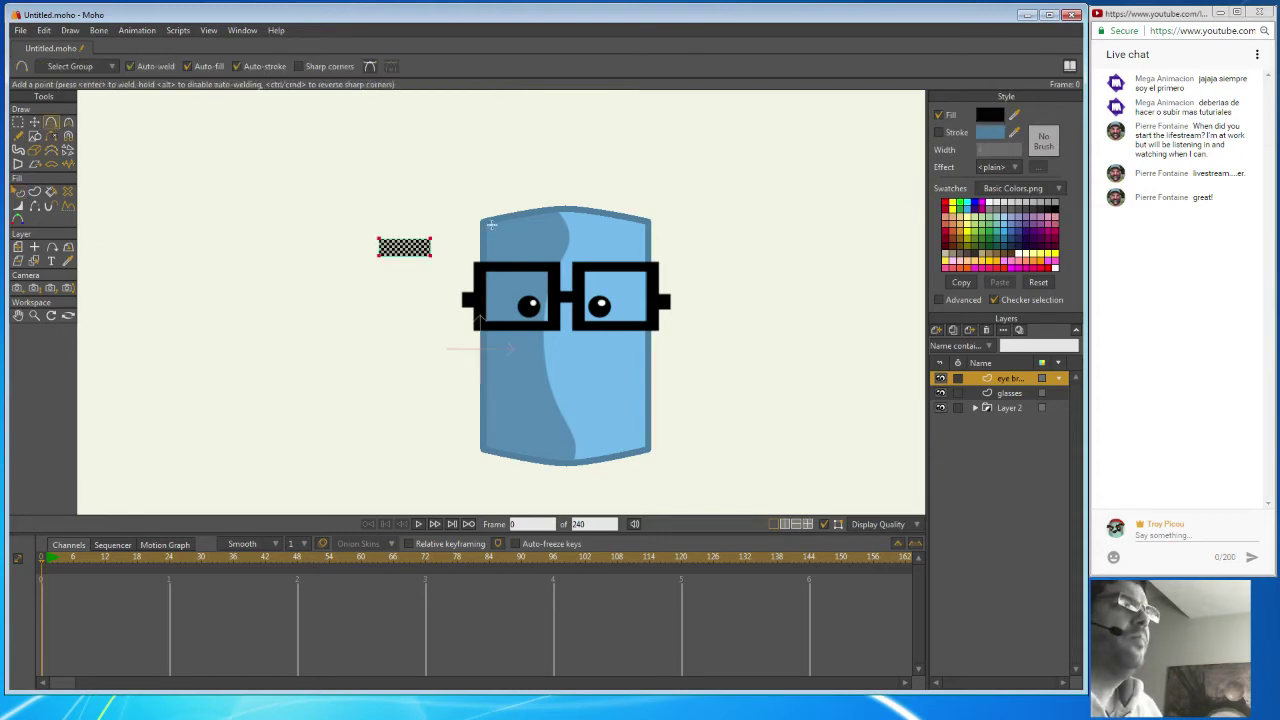
drag(405, 238, 405, 224)
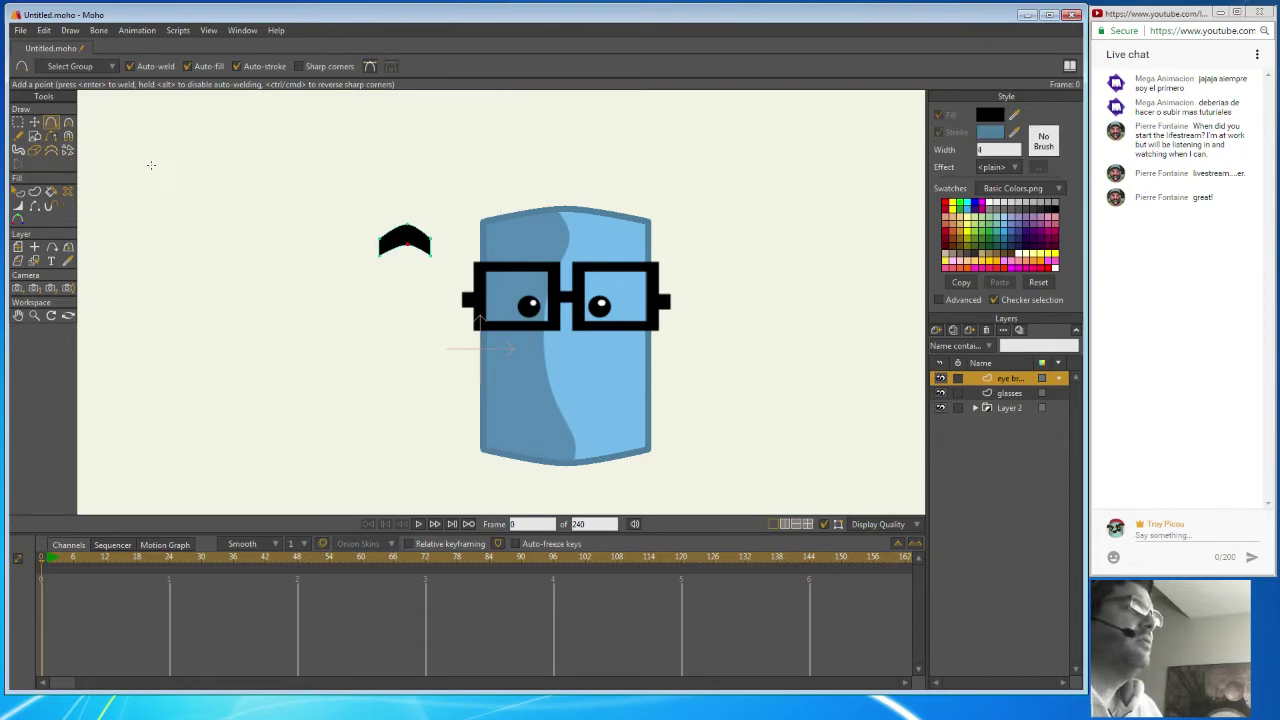
Move the eyebrow onto the block above the left lens and raise its inner end, at about X 0.097, Y 0.302.
click(34, 122)
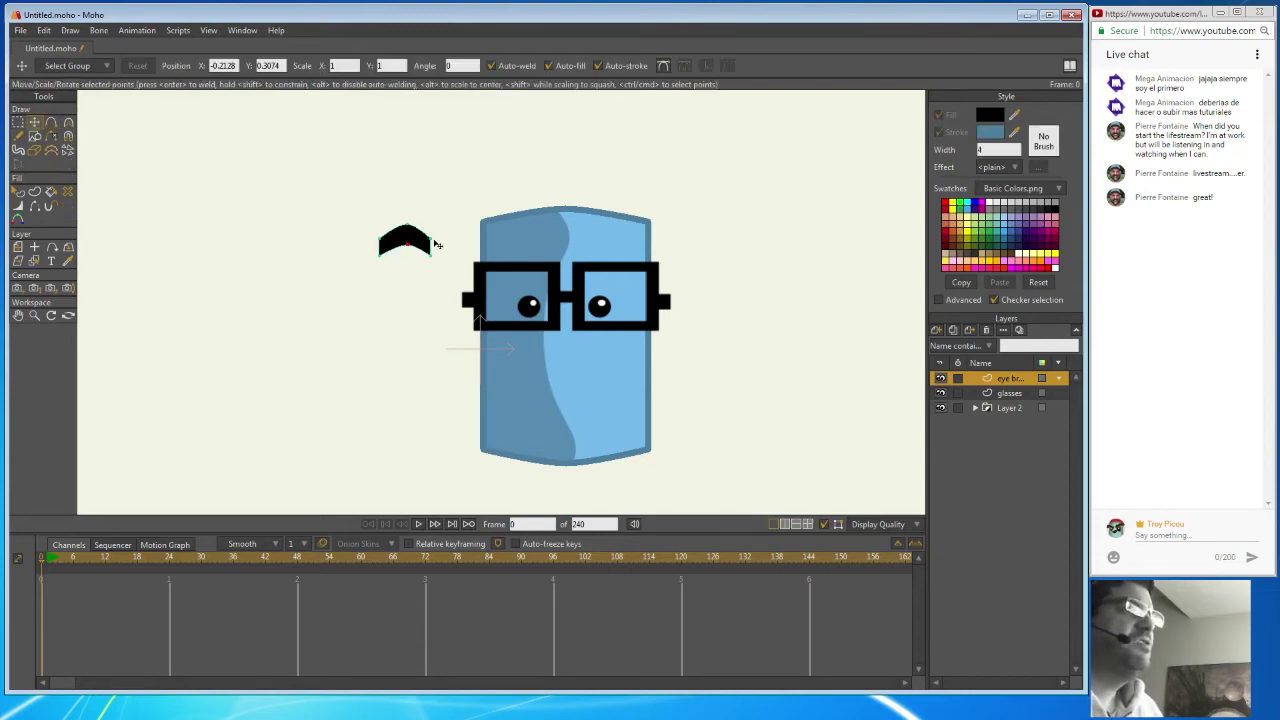
drag(432, 242, 526, 238)
Duplicate the left eyebrow, flip the copy horizontally and place it above the right lens at about X 0.364, Y 0.339.
key(ctrl+a)
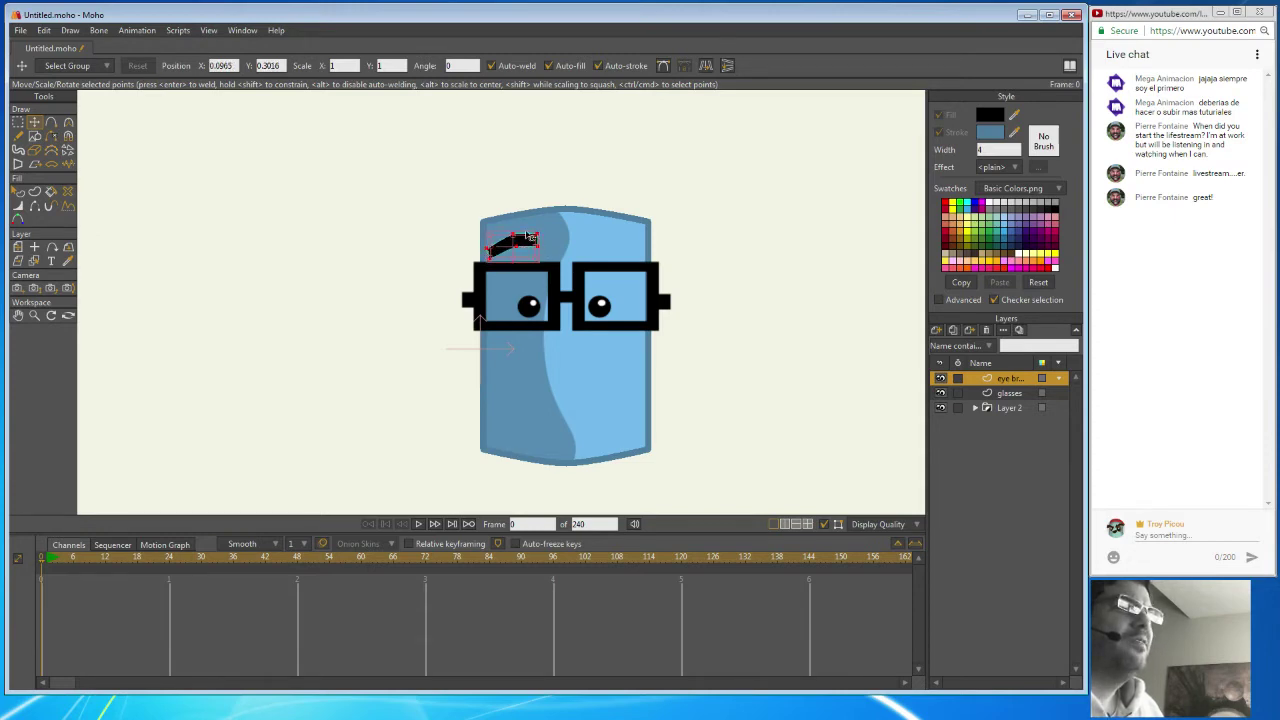
click(45, 30)
click(60, 92)
click(45, 30)
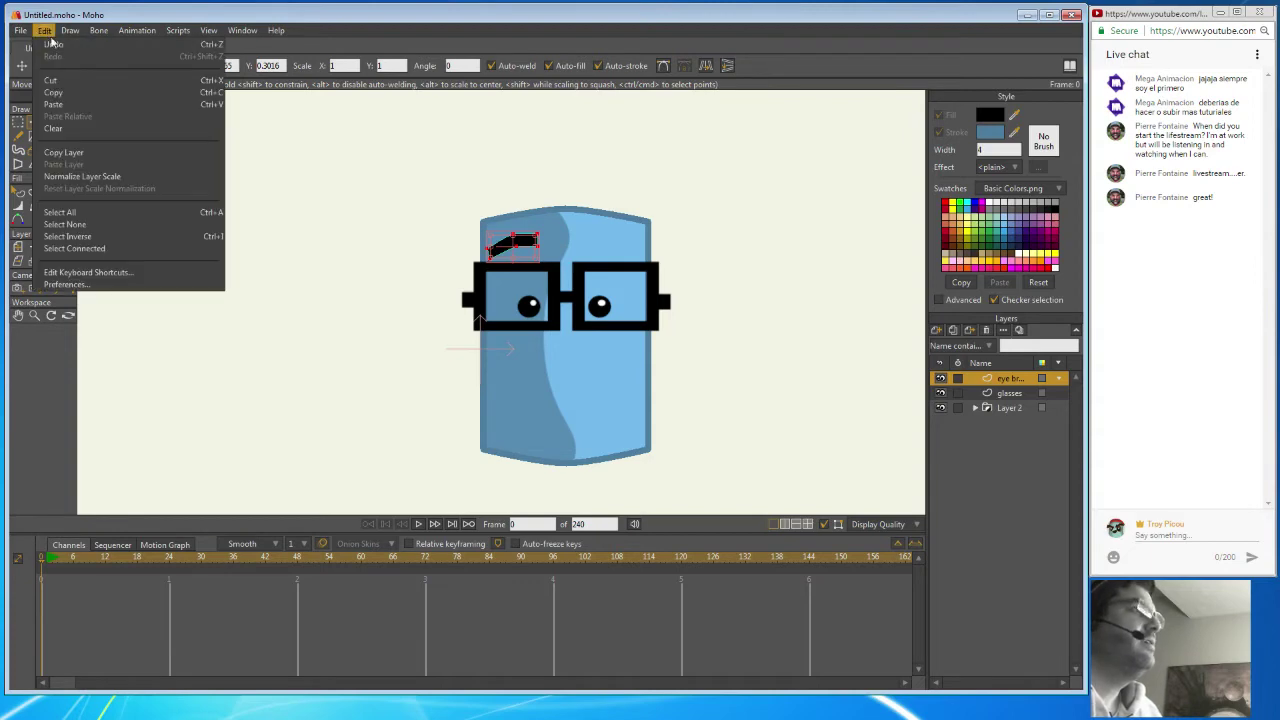
click(62, 104)
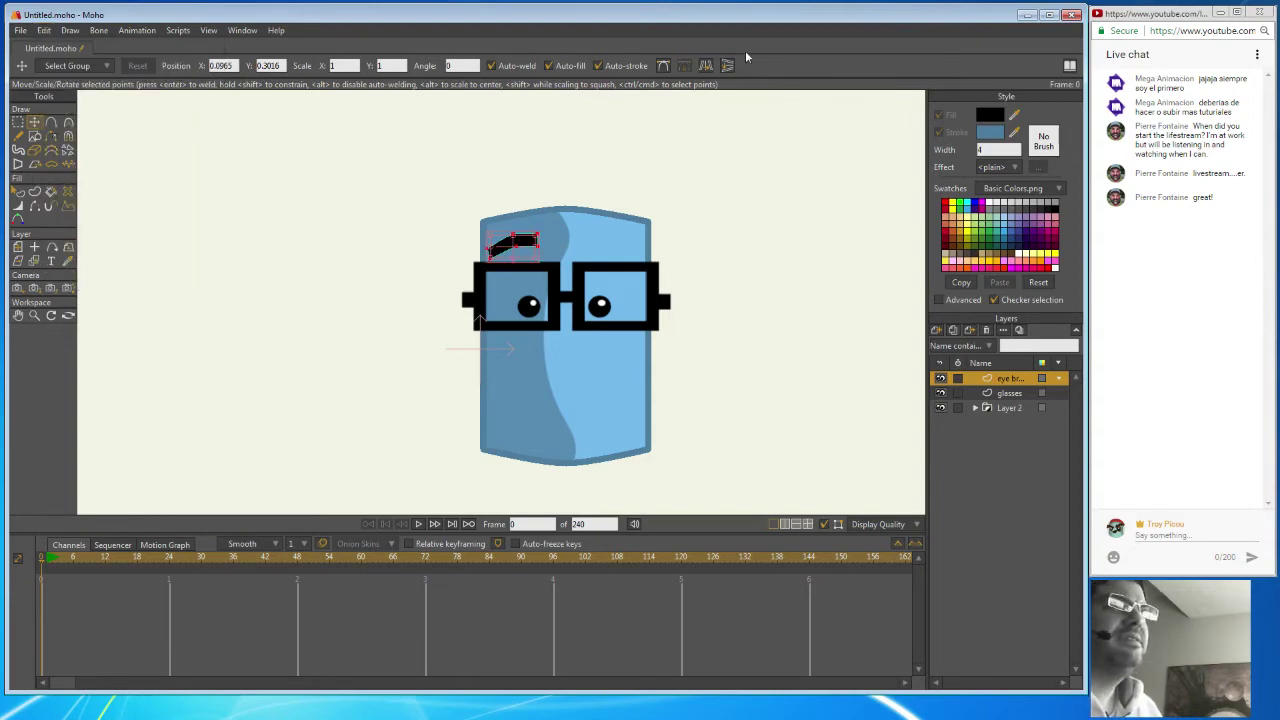
click(709, 64)
drag(518, 248, 607, 236)
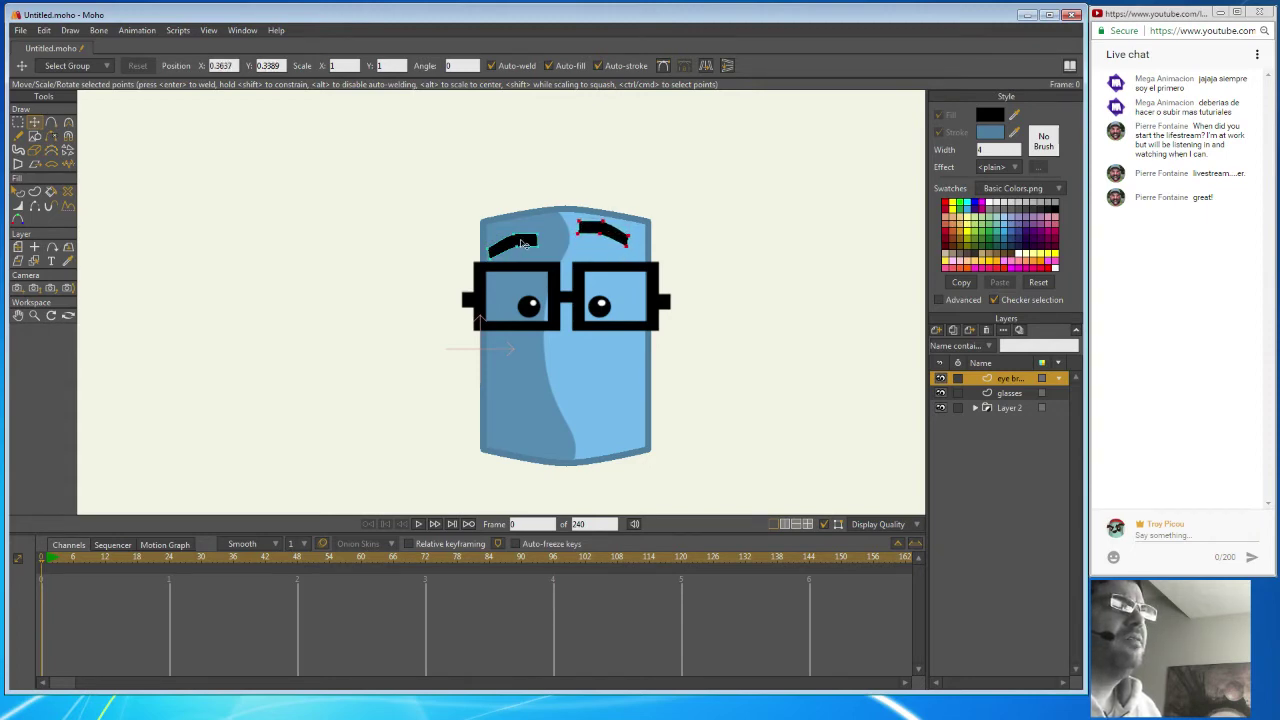
click(525, 243)
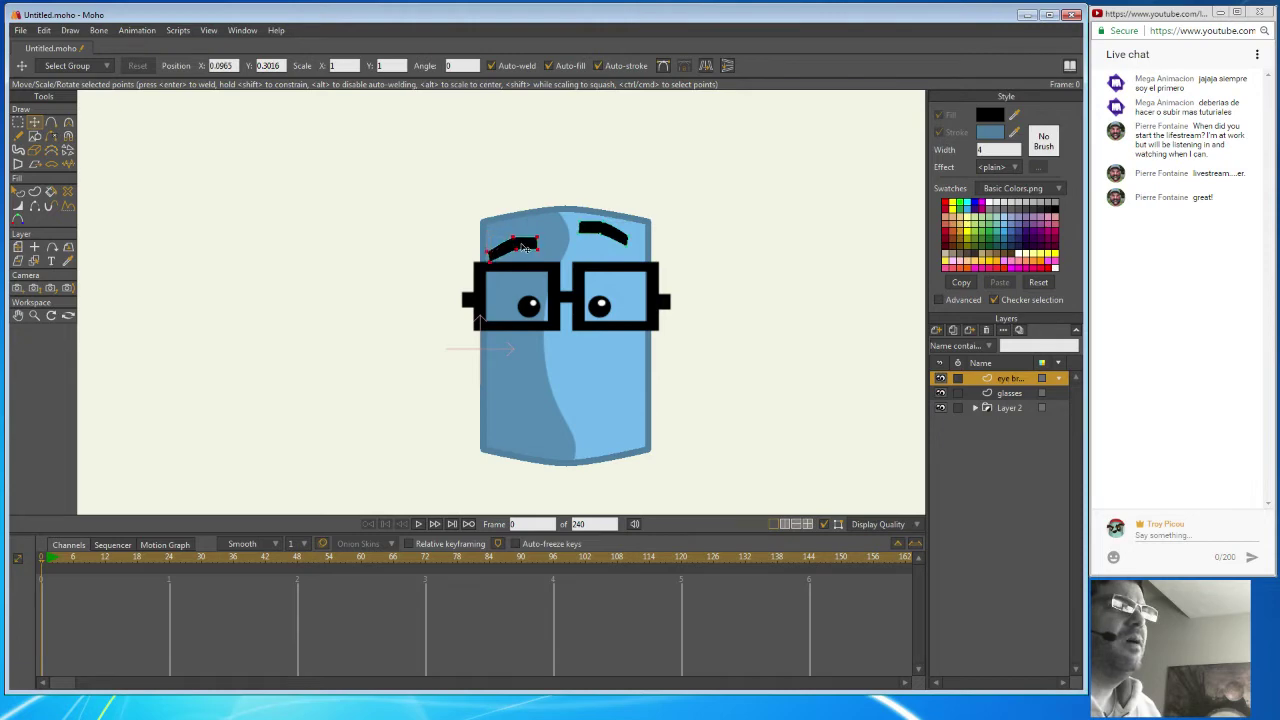
click(680, 198)
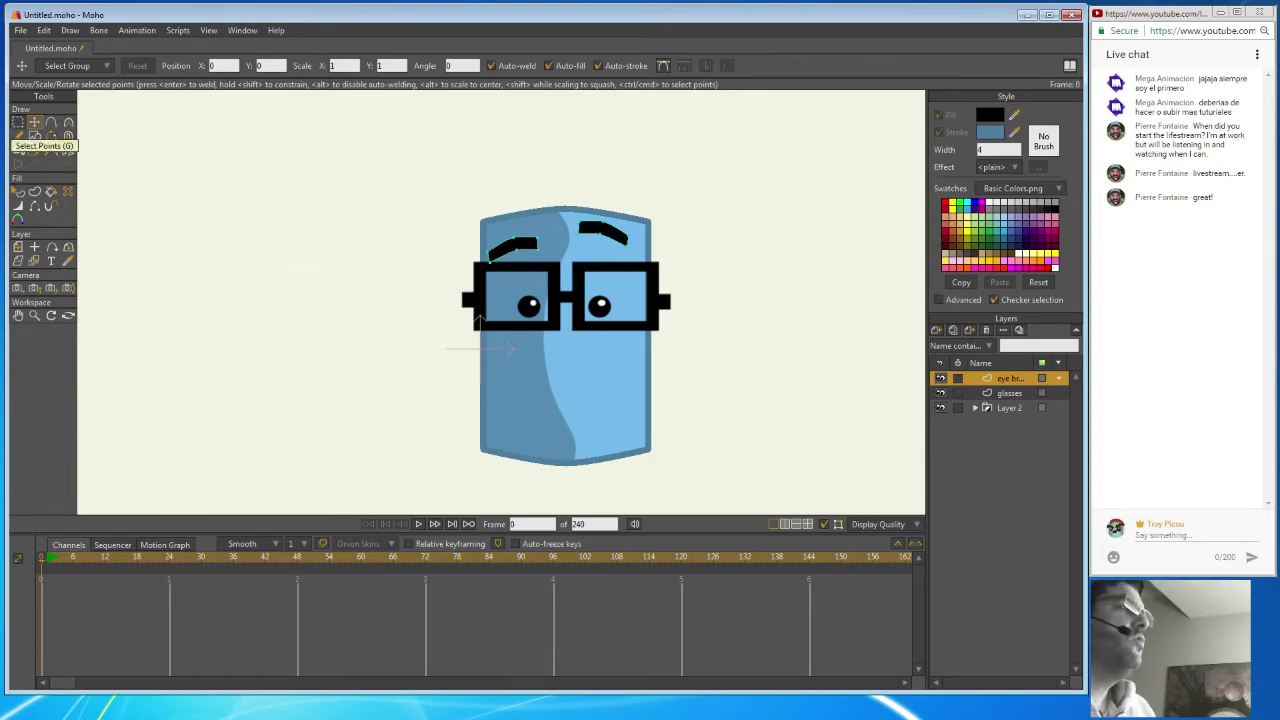
Open the Library and save the project as "test" in the my content folder.
key(ctrl+shift+l)
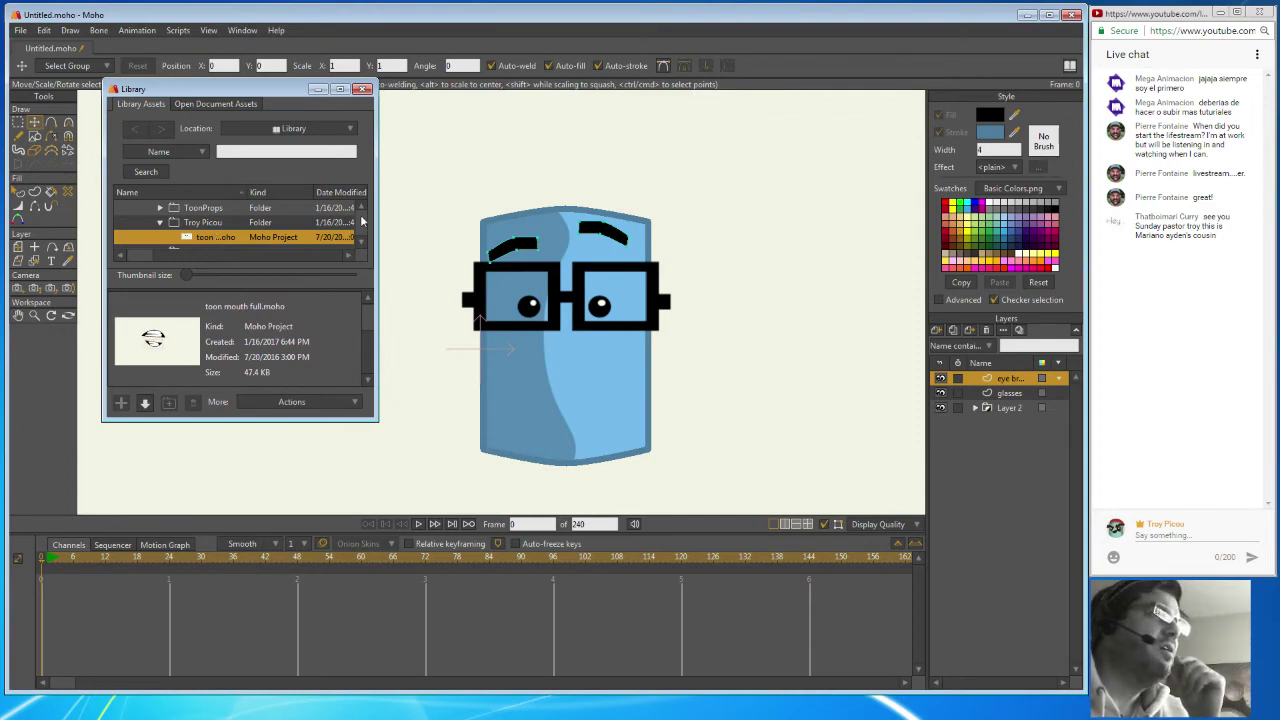
click(22, 30)
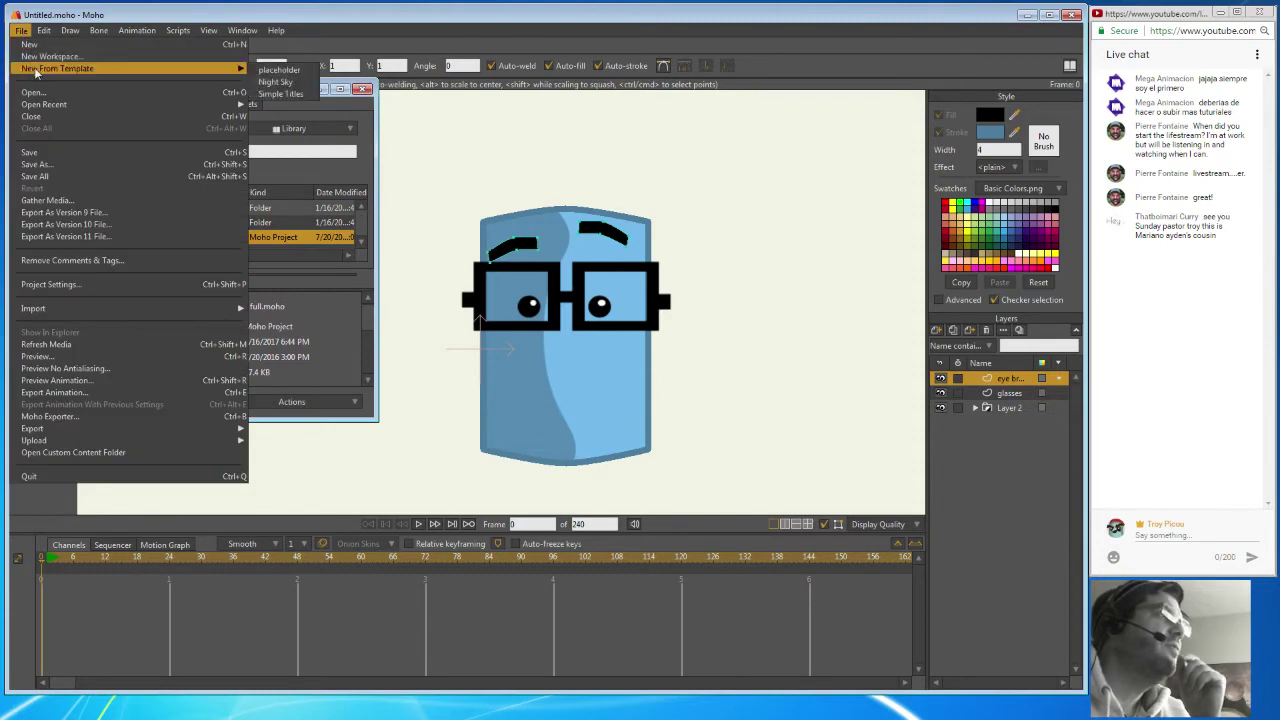
click(58, 164)
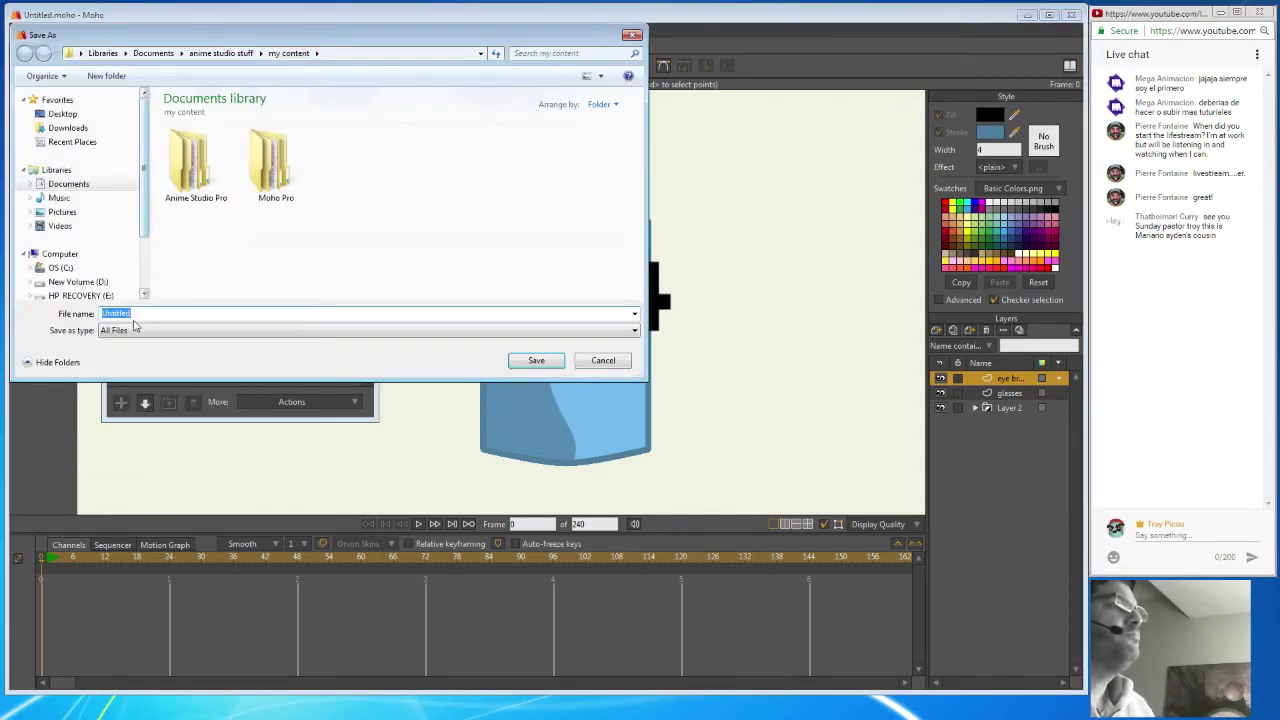
text(test)
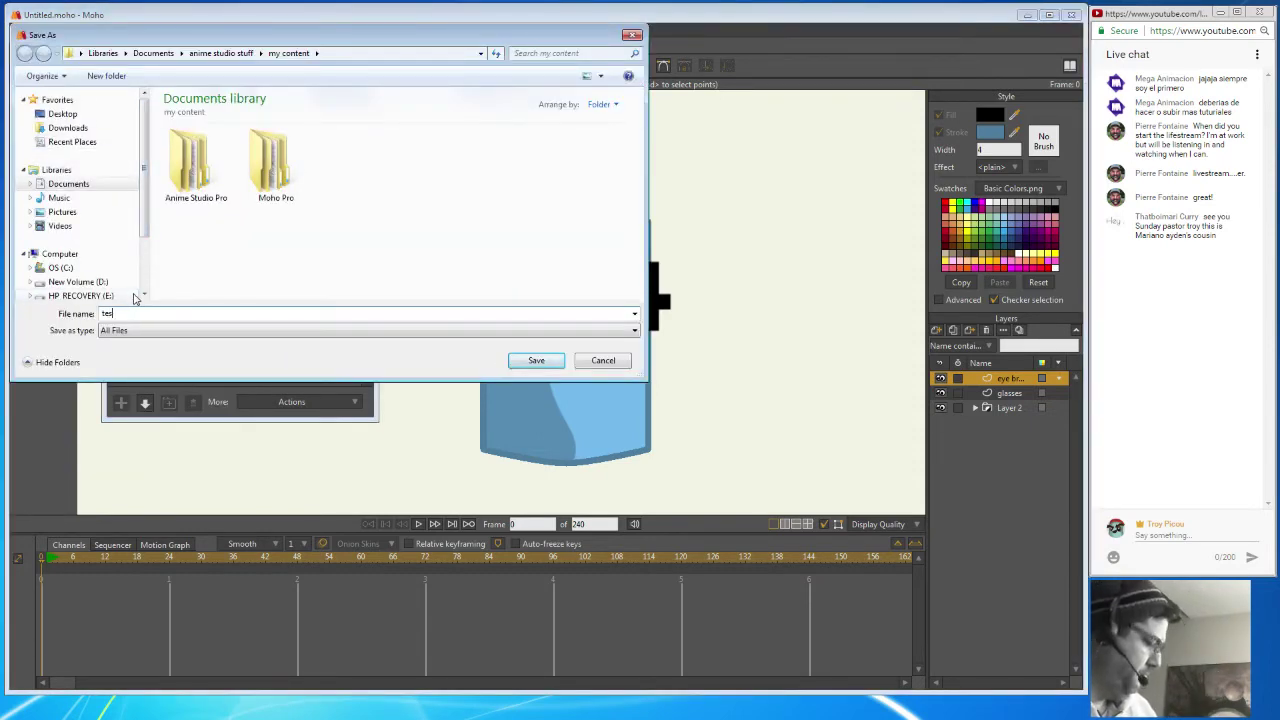
click(524, 360)
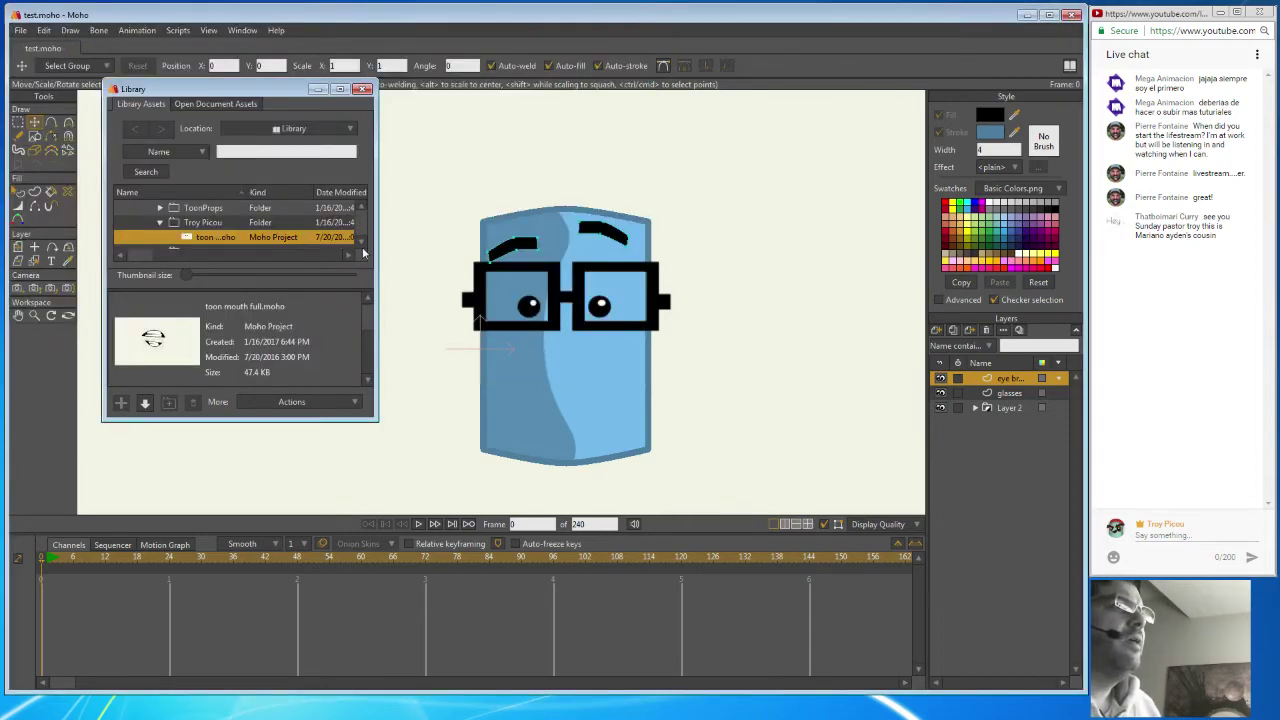
Look through the Library's asset folders, including the head sets and props, and return to toon mouth full.moho.
scroll(360, 240, up, 5)
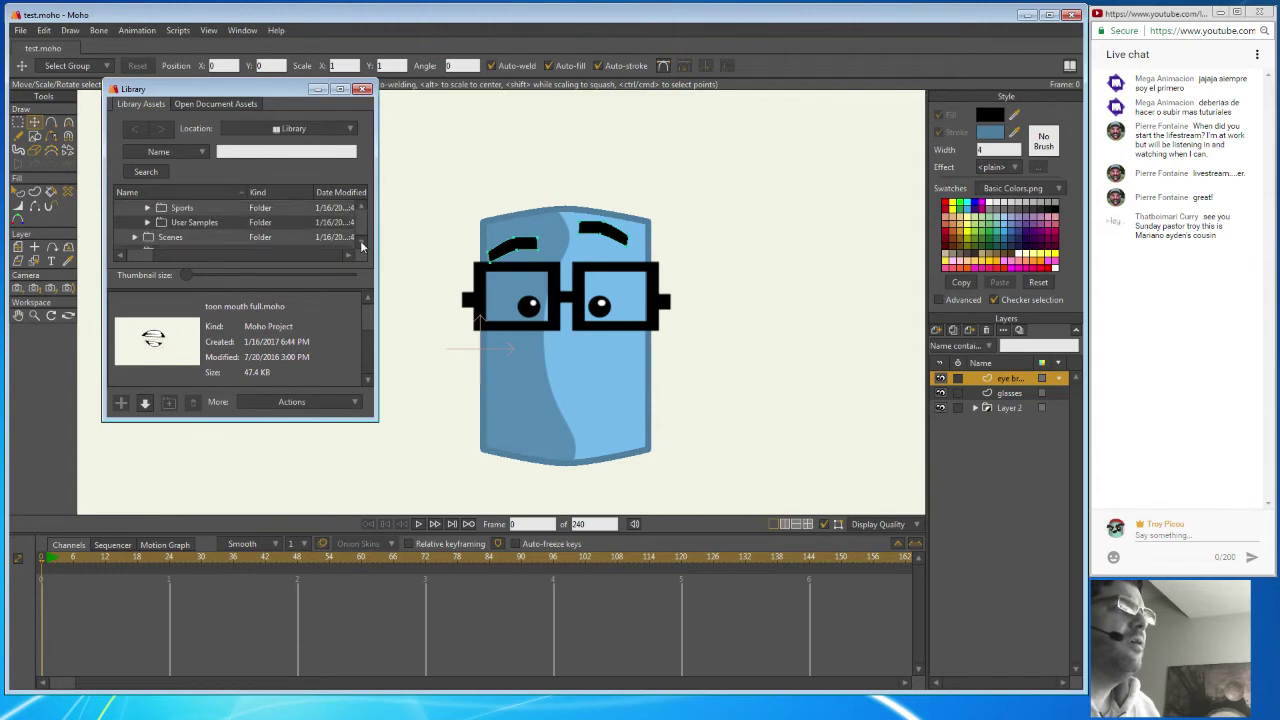
scroll(362, 246, down, 1)
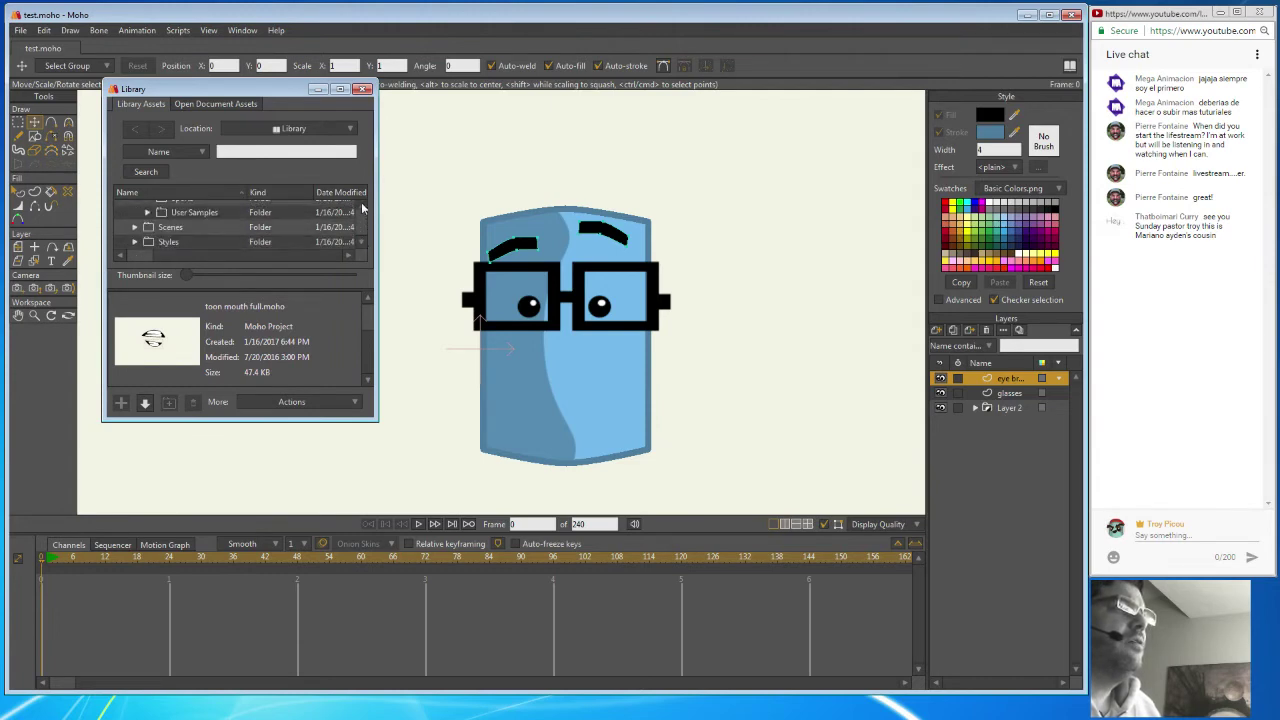
scroll(362, 210, down, 4)
scroll(361, 208, up, 4)
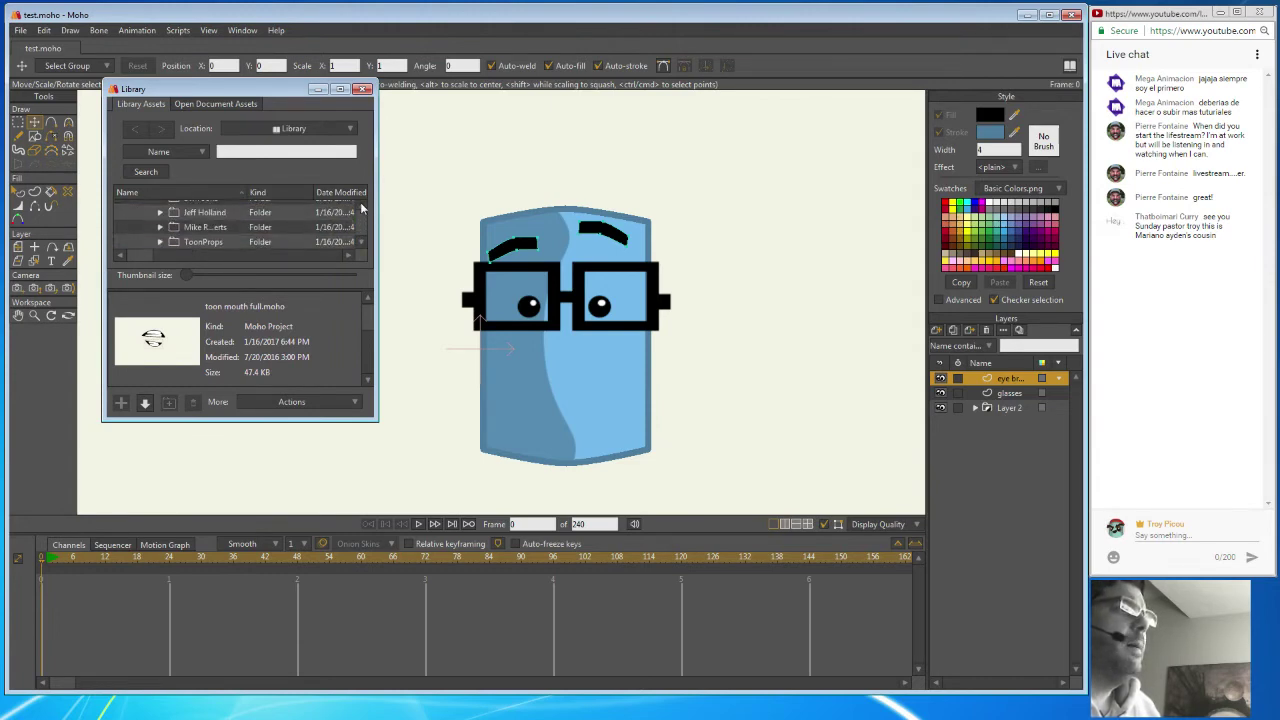
scroll(361, 208, up, 4)
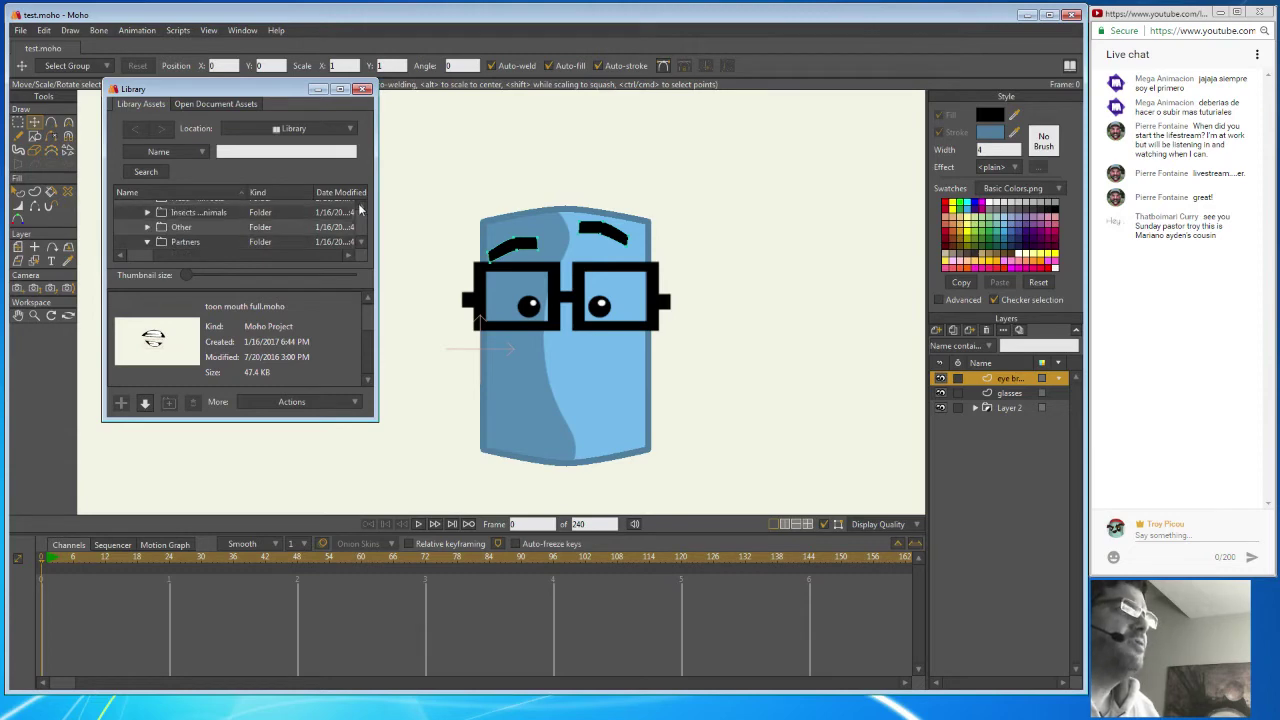
scroll(361, 210, up, 5)
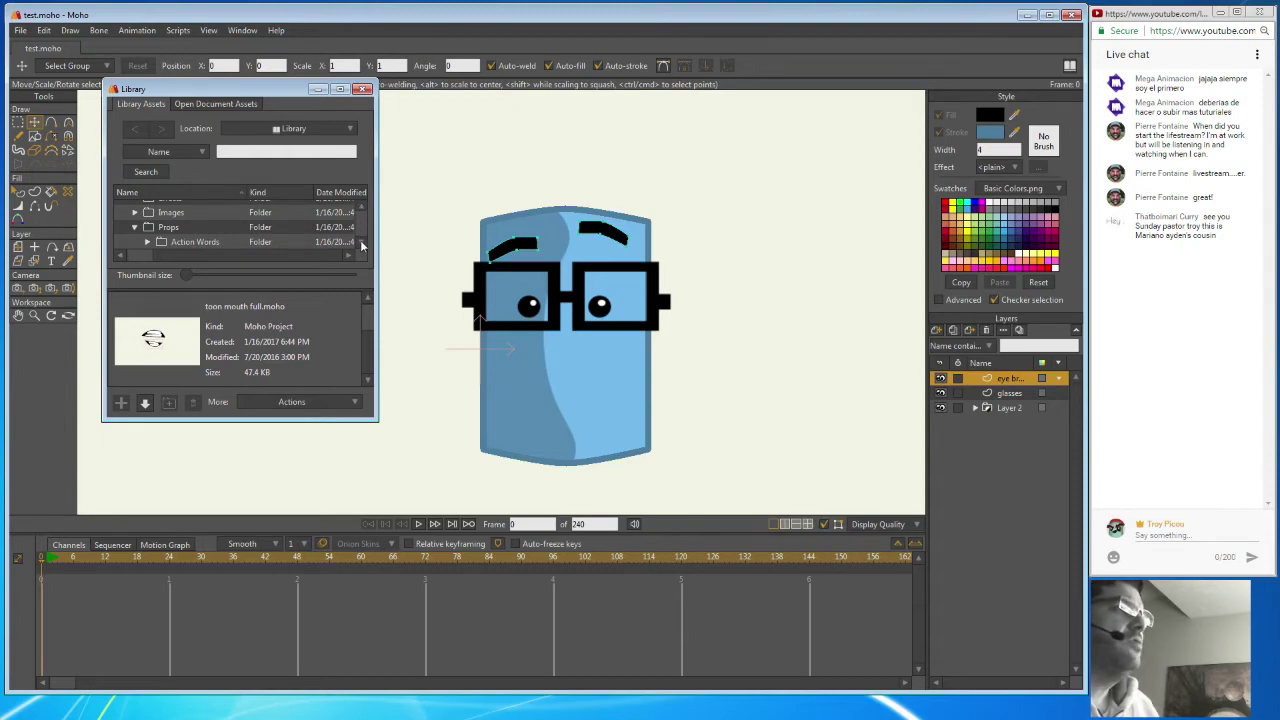
scroll(361, 246, up, 3)
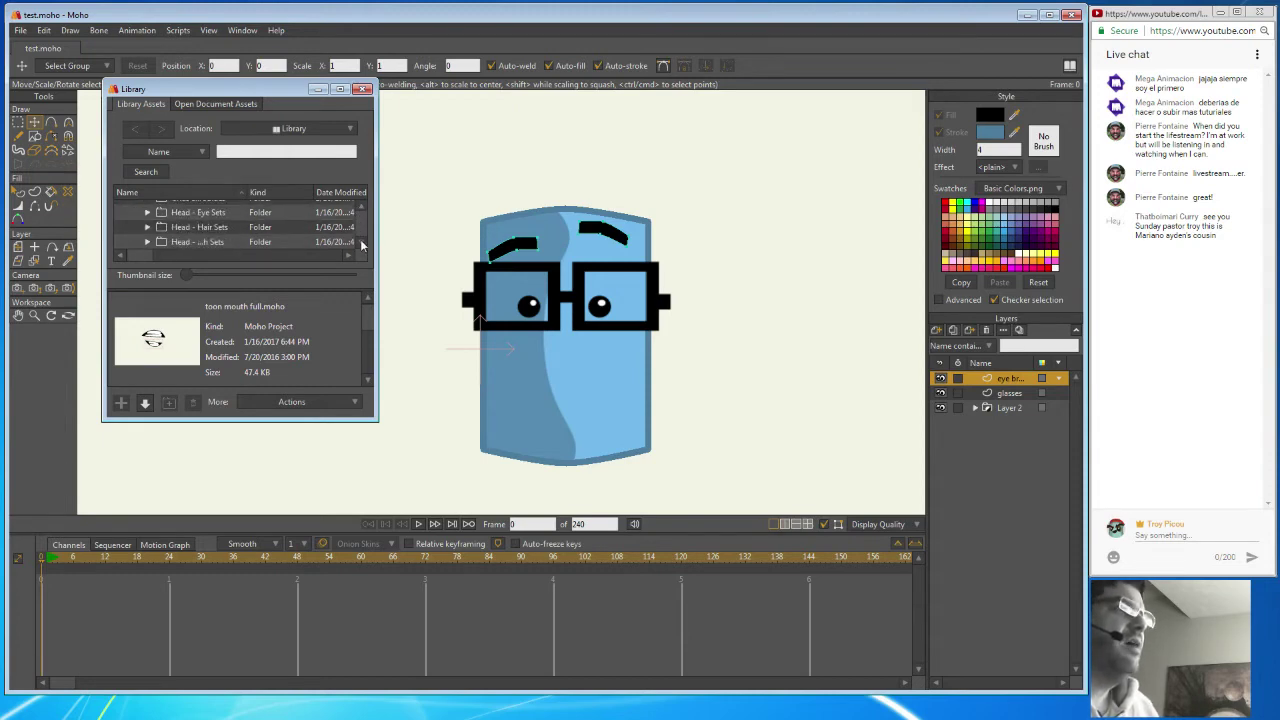
scroll(361, 246, down, 8)
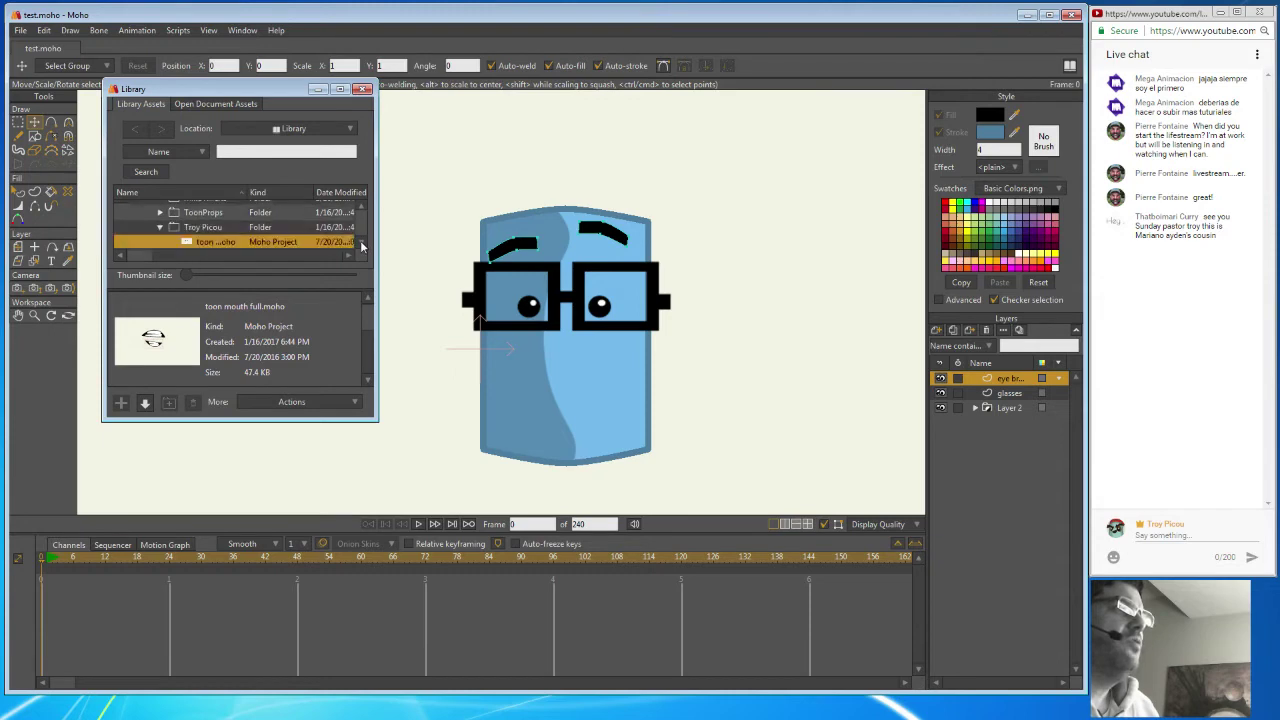
scroll(361, 246, down, 1)
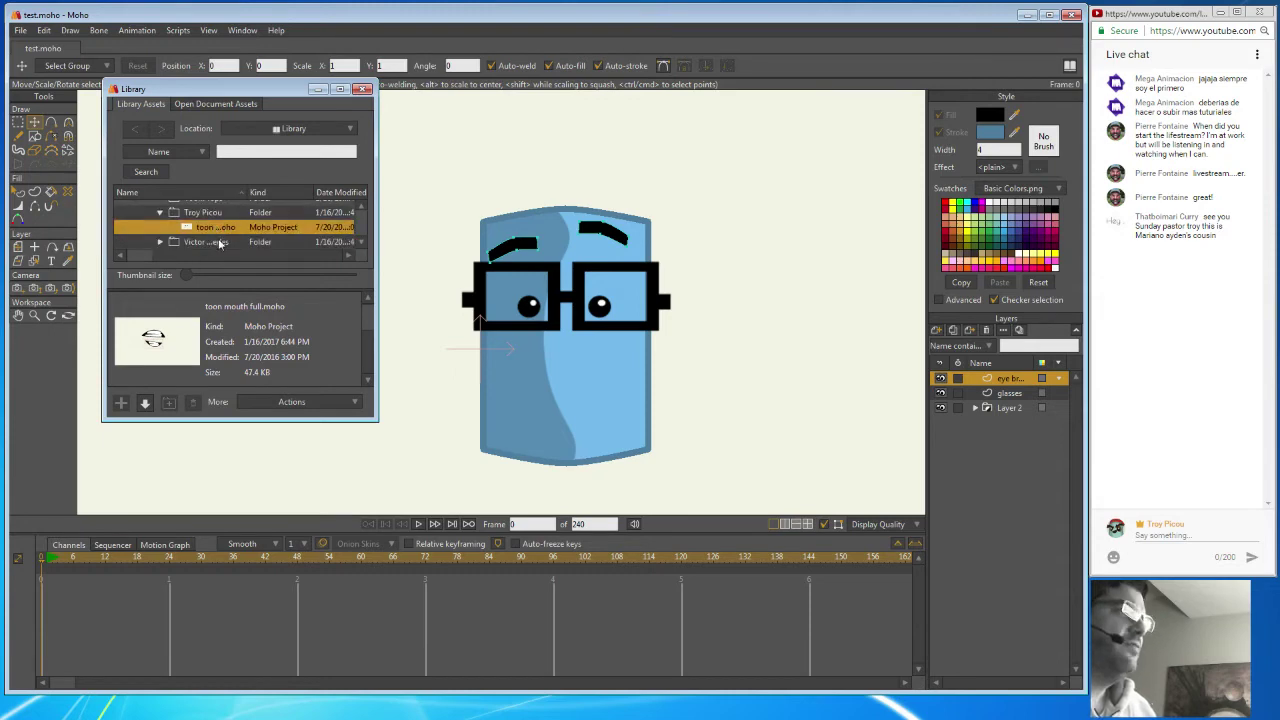
Insert only the "toon smile mouth" object from toon mouth full.moho and close the Library.
click(144, 403)
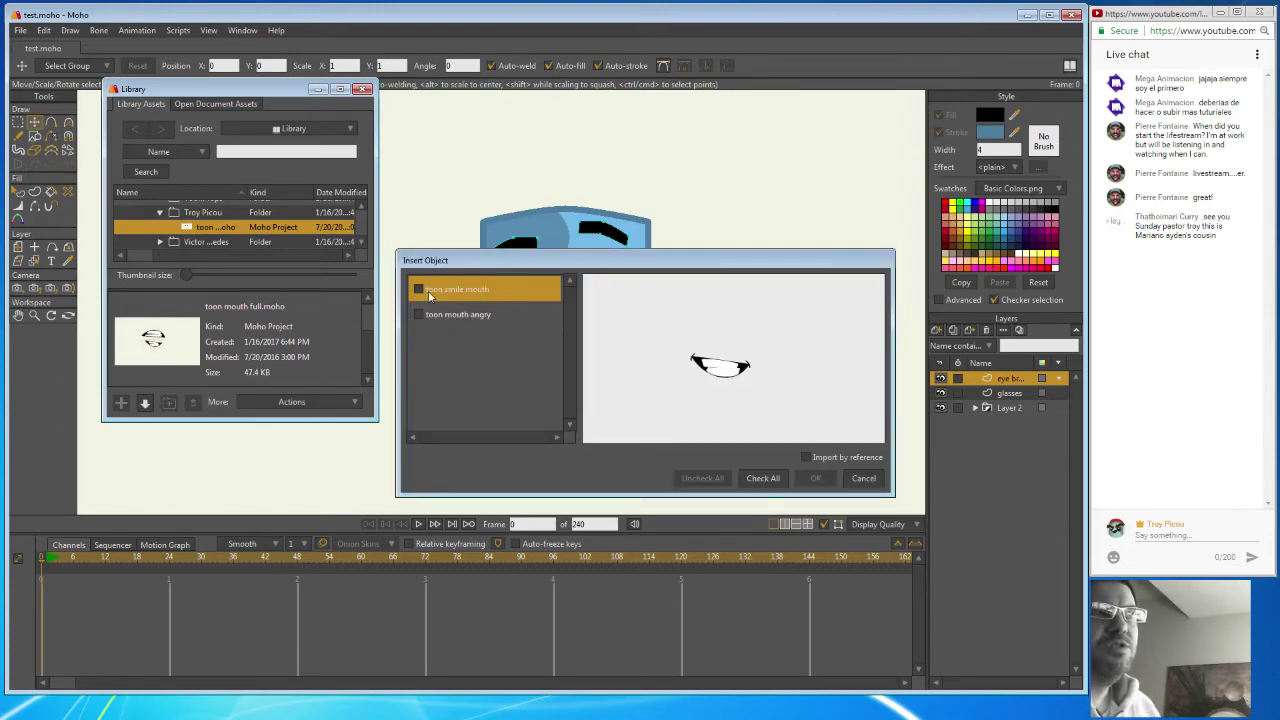
click(419, 290)
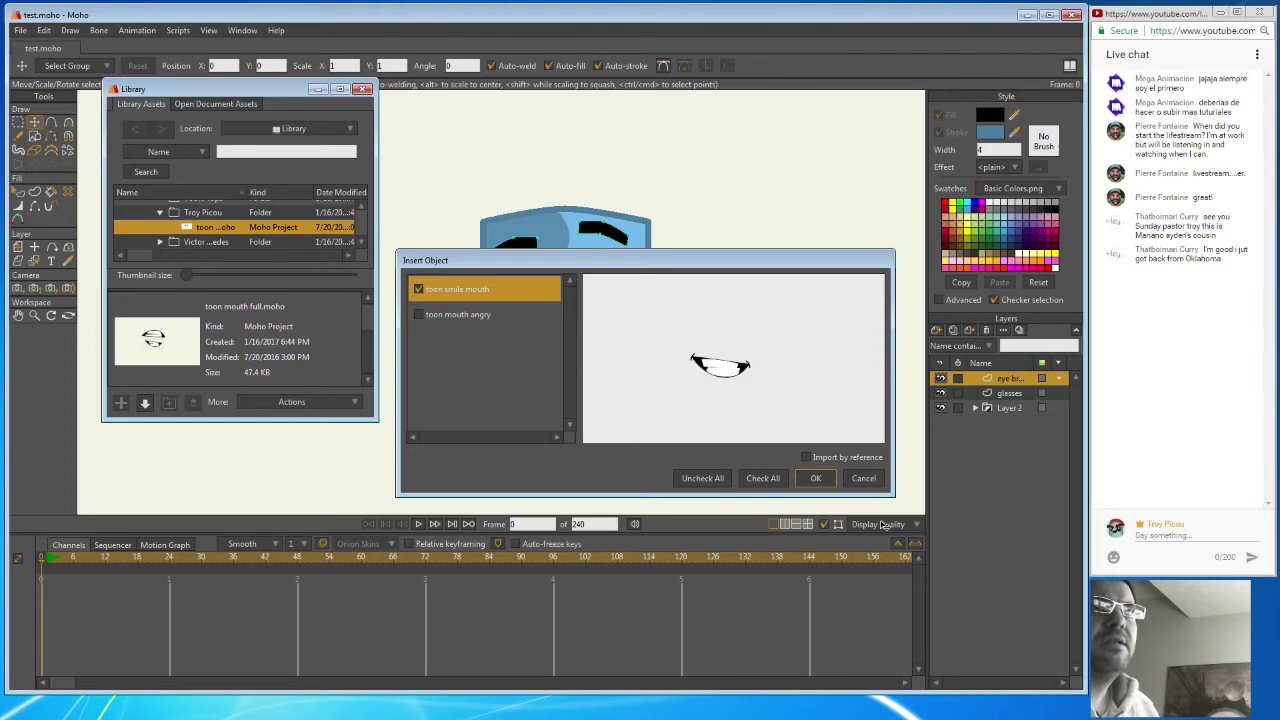
click(817, 481)
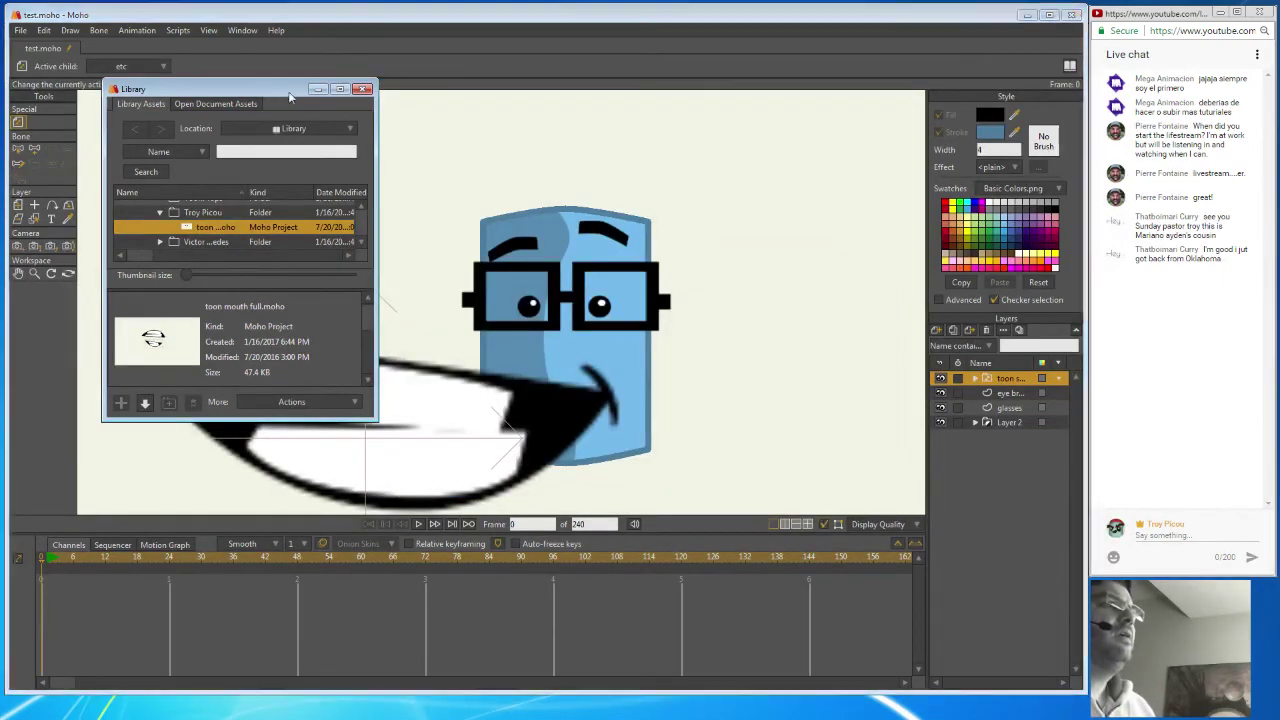
click(362, 89)
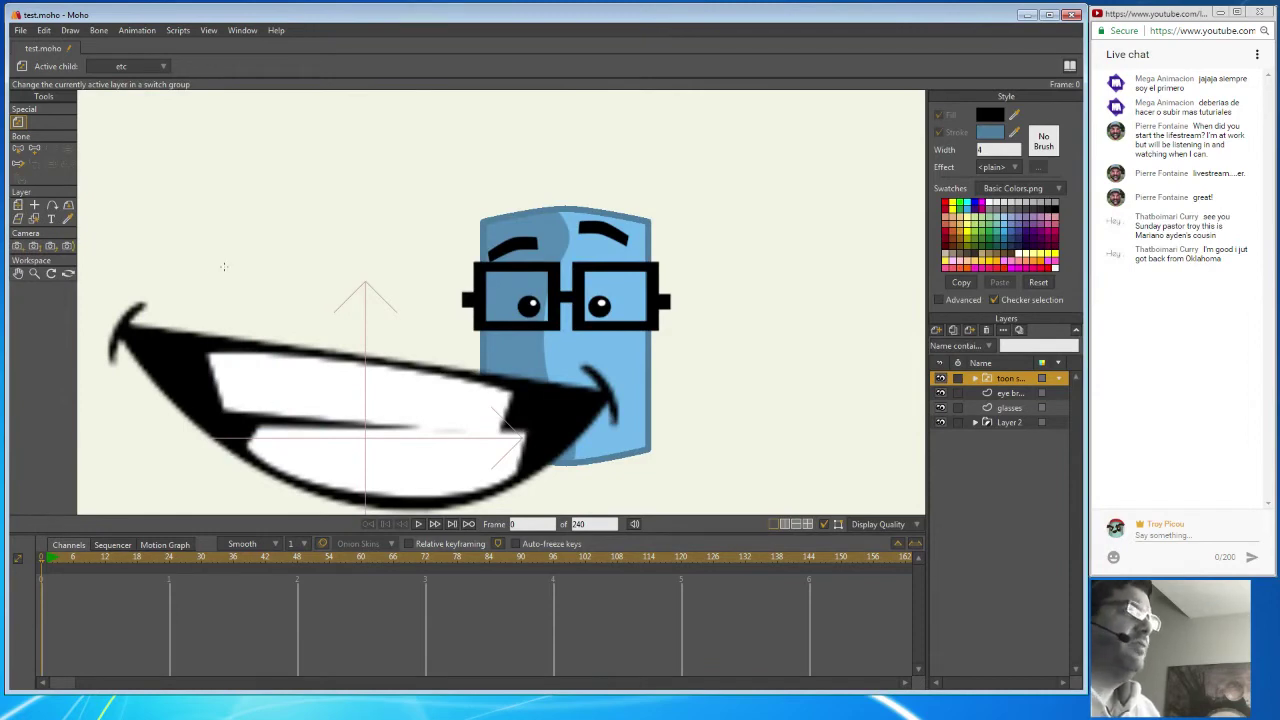
Scale the mouth layer down to about 0.879 and place it below the glasses at about X 1.44, Y -0.50.
click(18, 205)
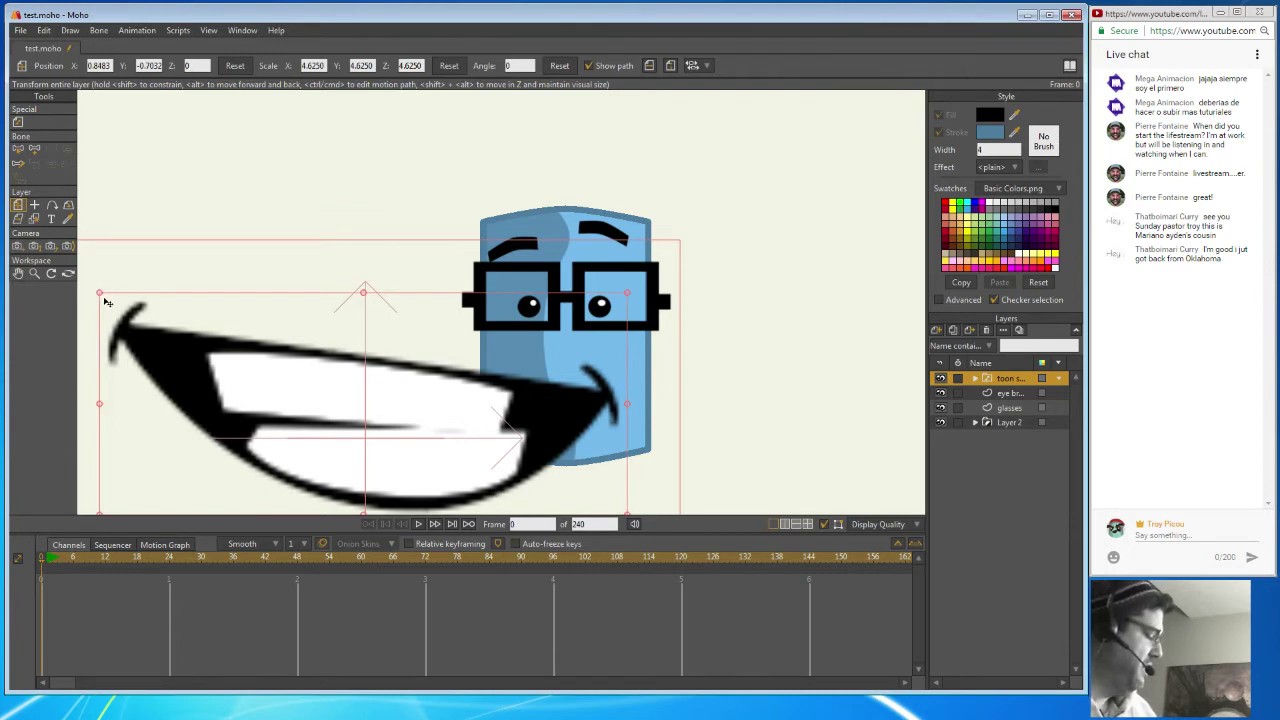
drag(99, 296, 544, 371)
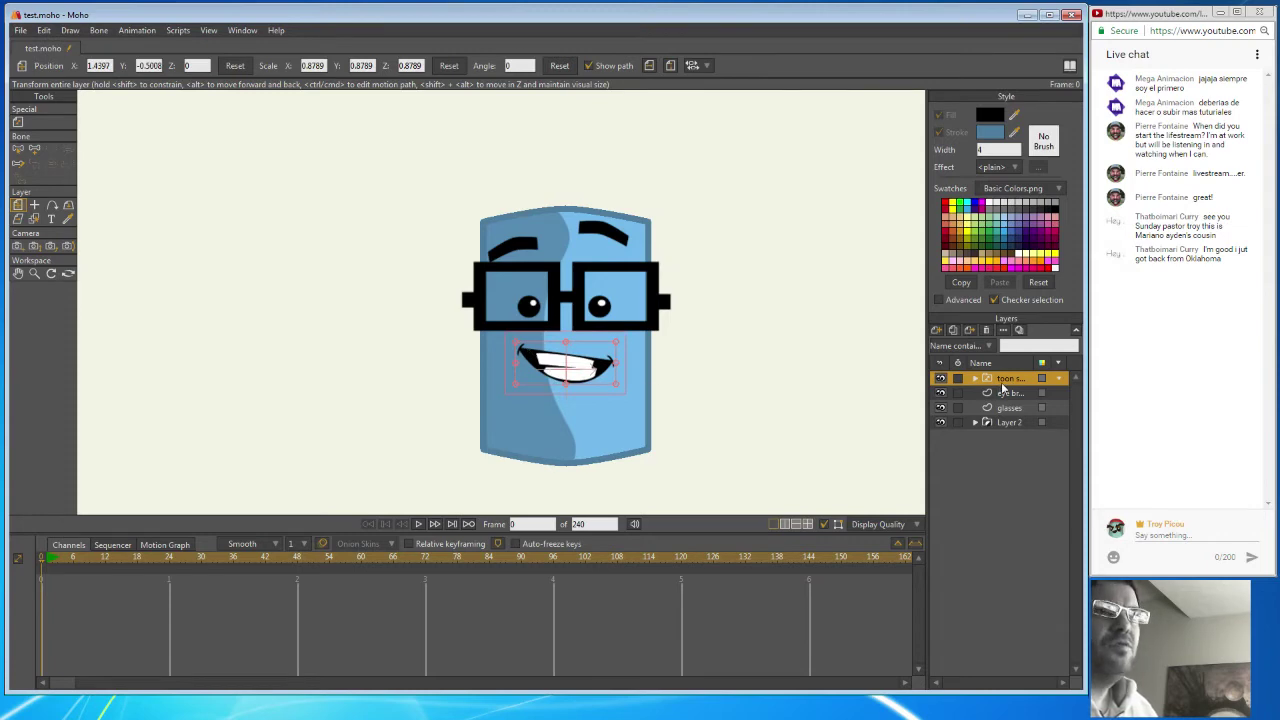
Switch the mouth to the "ai" shape and back to "etc", and nudge it to about X 1.436, Y -0.499.
right_click(1010, 377)
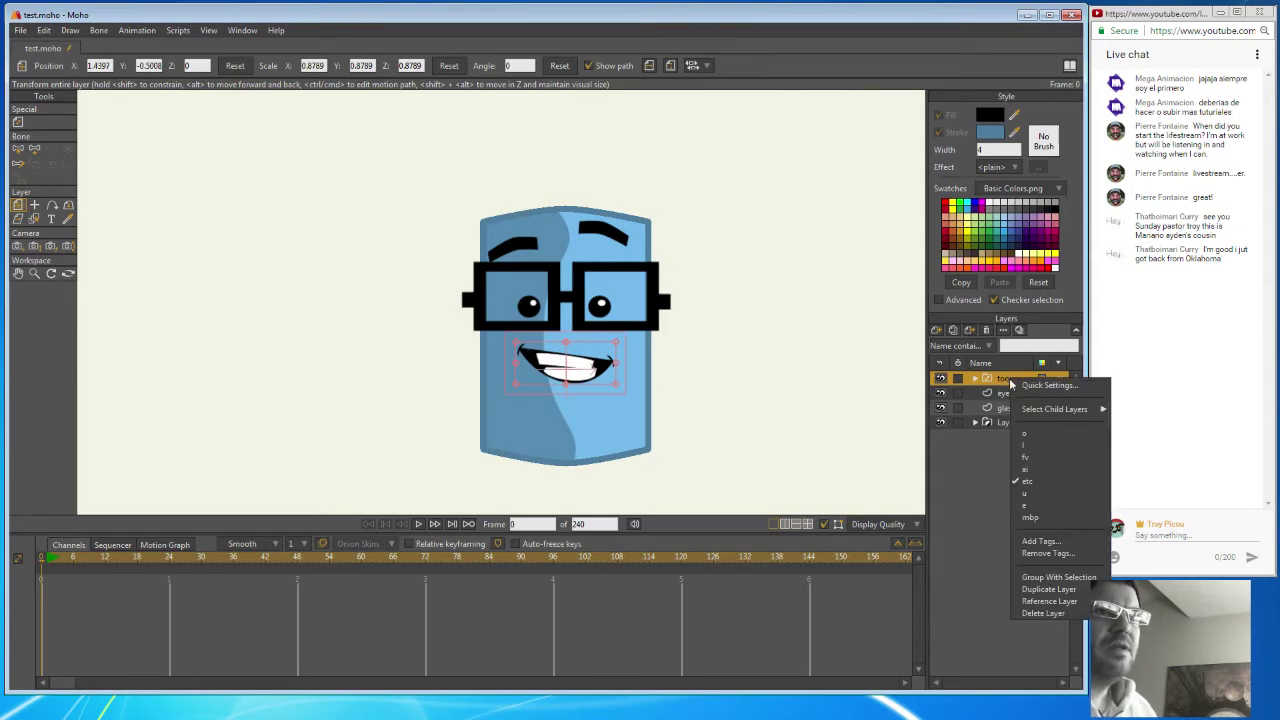
click(1035, 469)
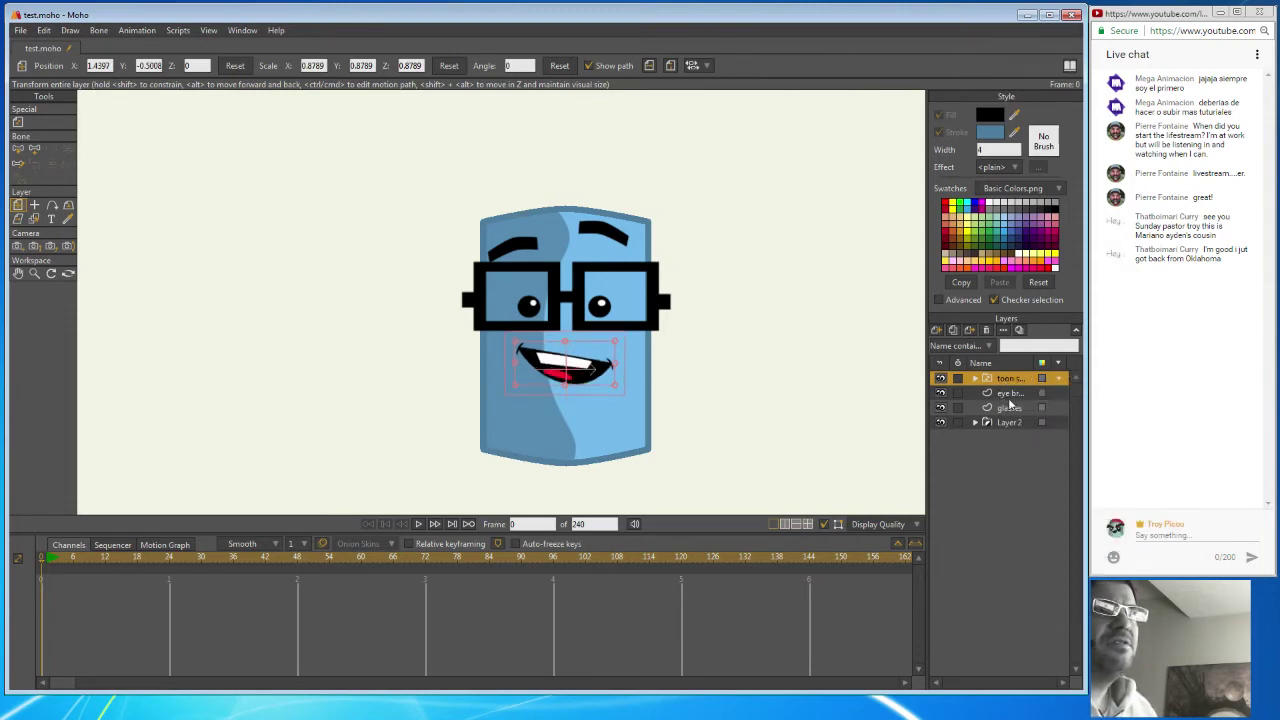
right_click(1017, 380)
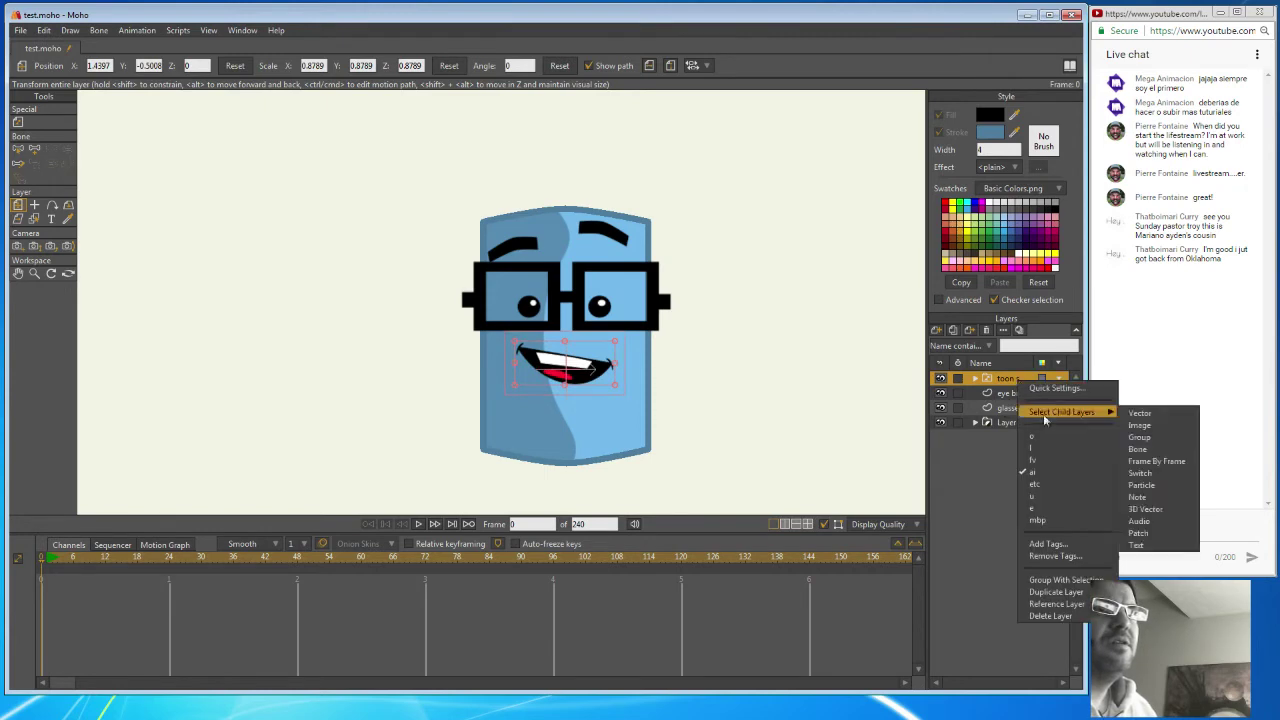
click(1040, 487)
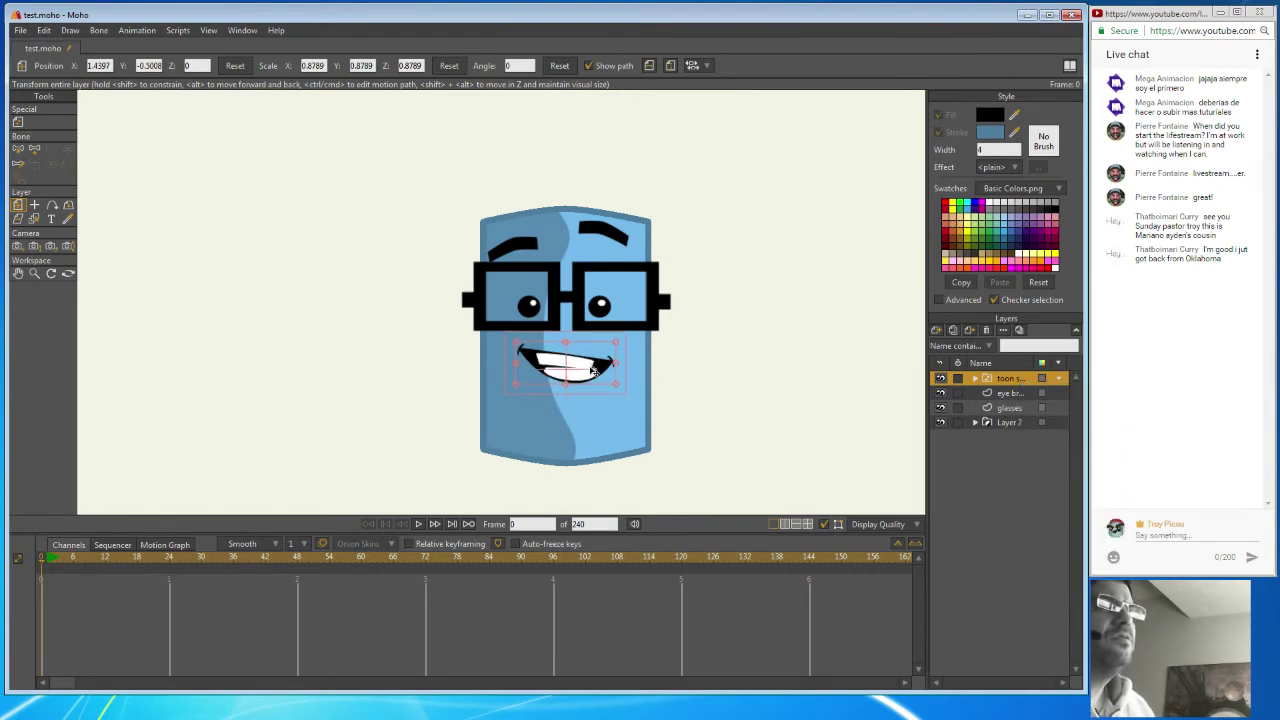
drag(588, 370, 588, 369)
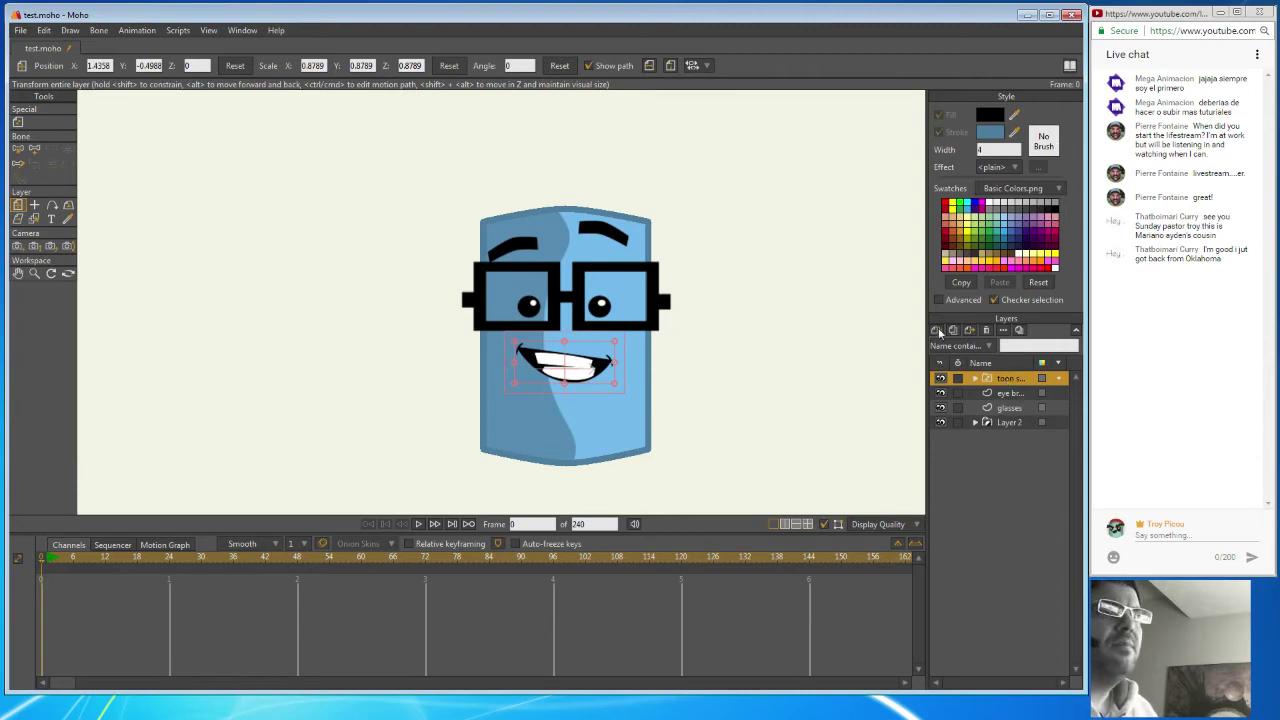
Add a new vector layer above the mouth and set the drawing fill to light blue #8BCCF9, based on the face colour.
click(938, 331)
click(962, 343)
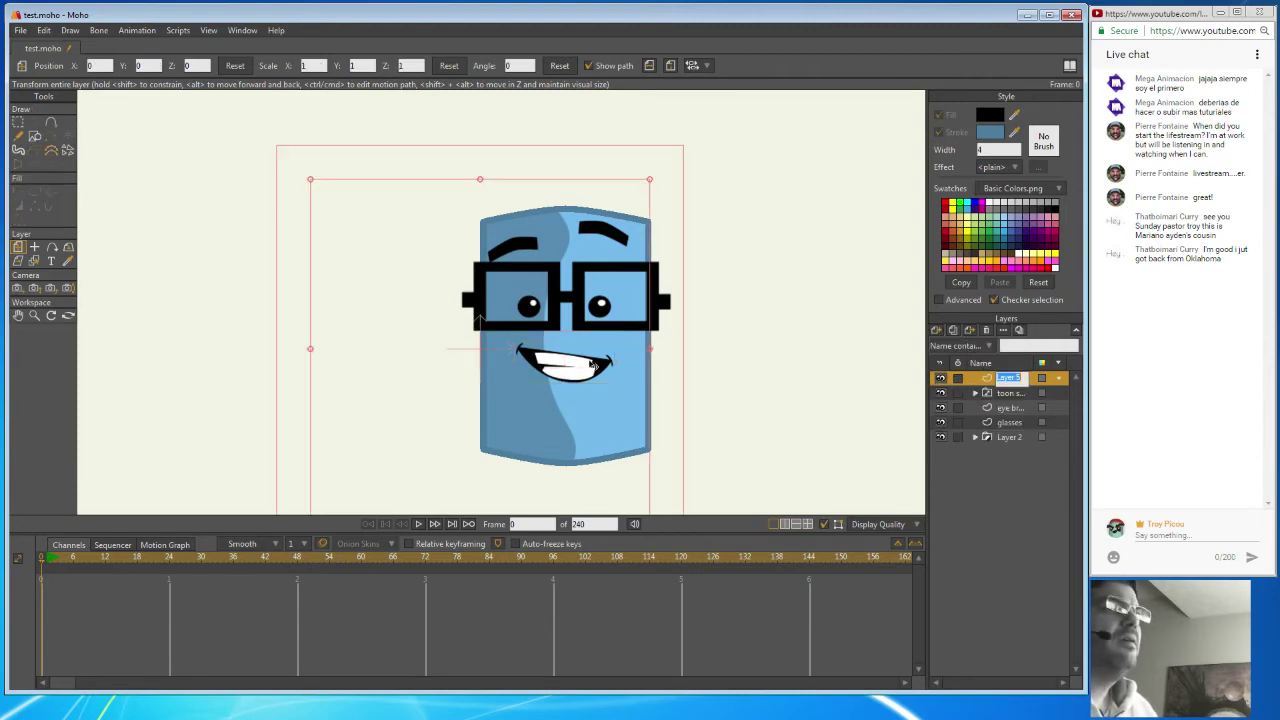
click(36, 139)
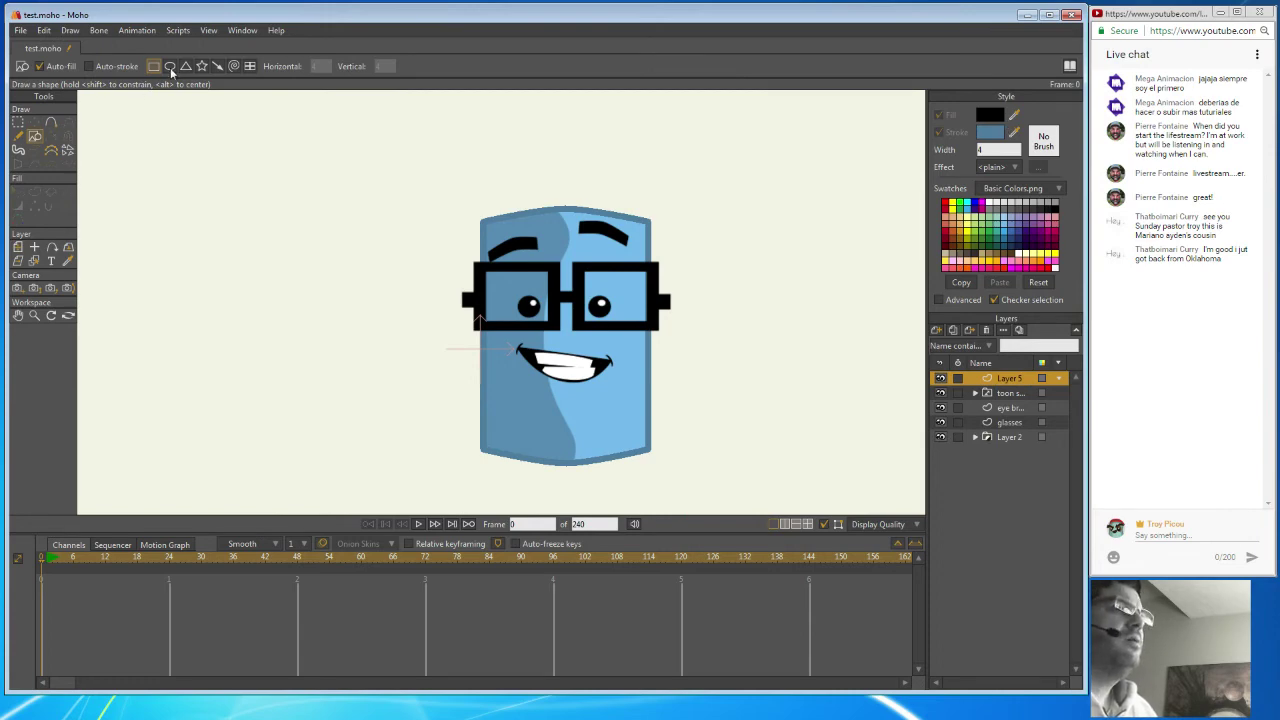
click(993, 113)
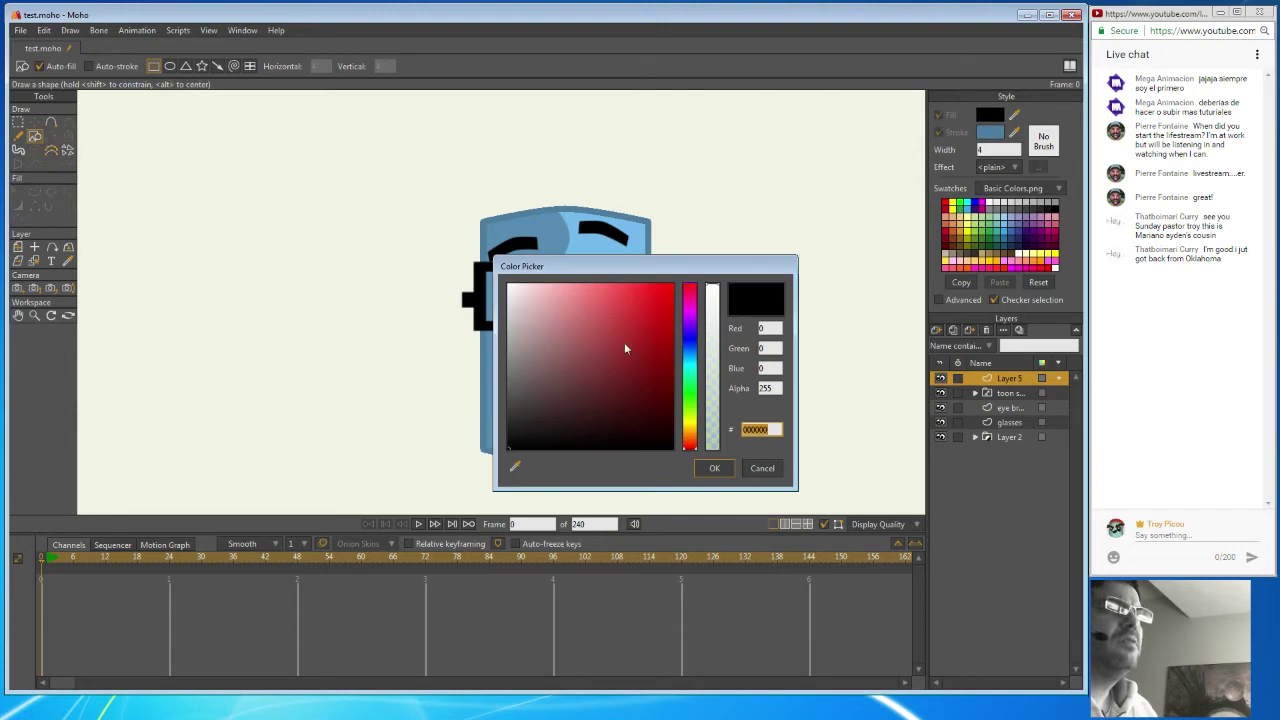
click(514, 467)
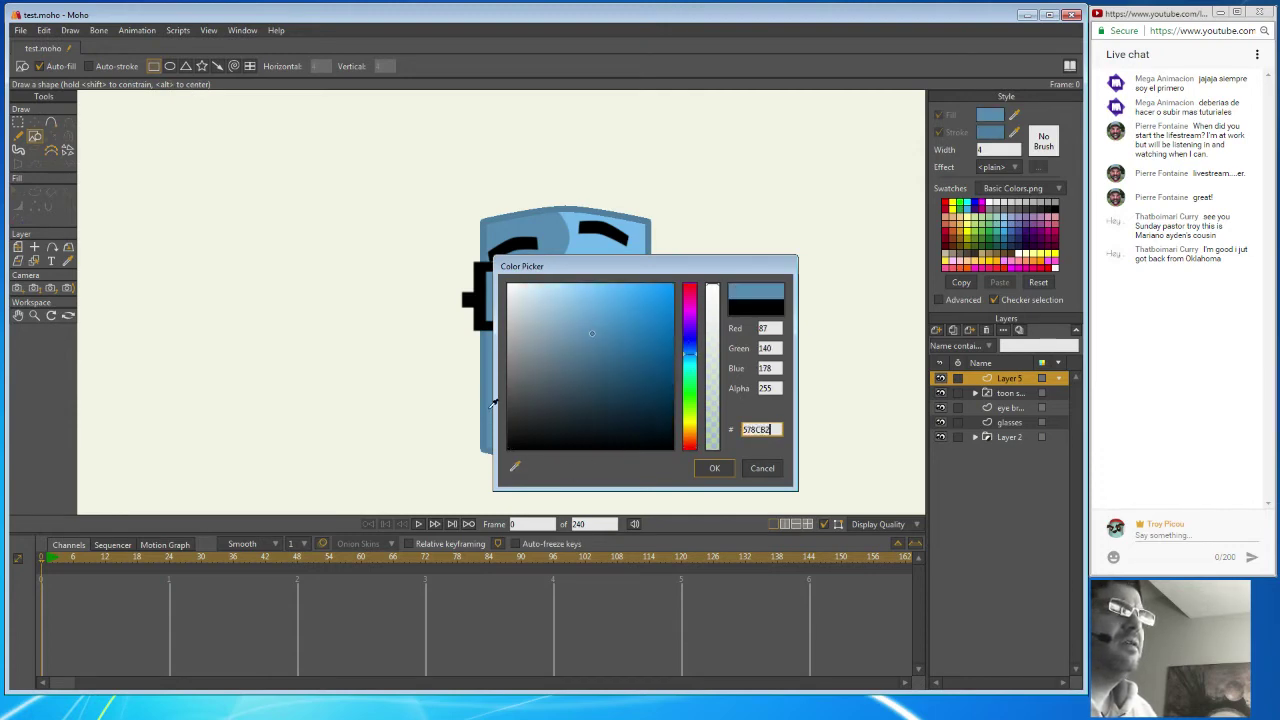
click(590, 240)
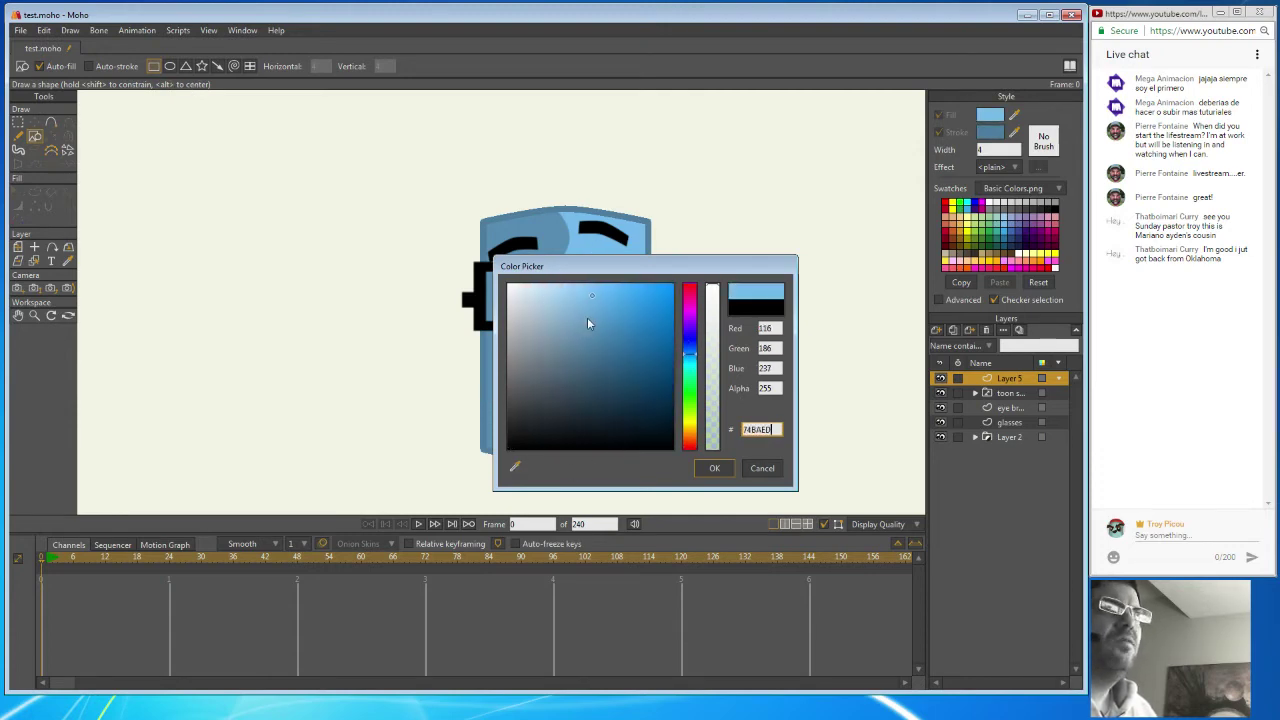
drag(590, 300, 582, 292)
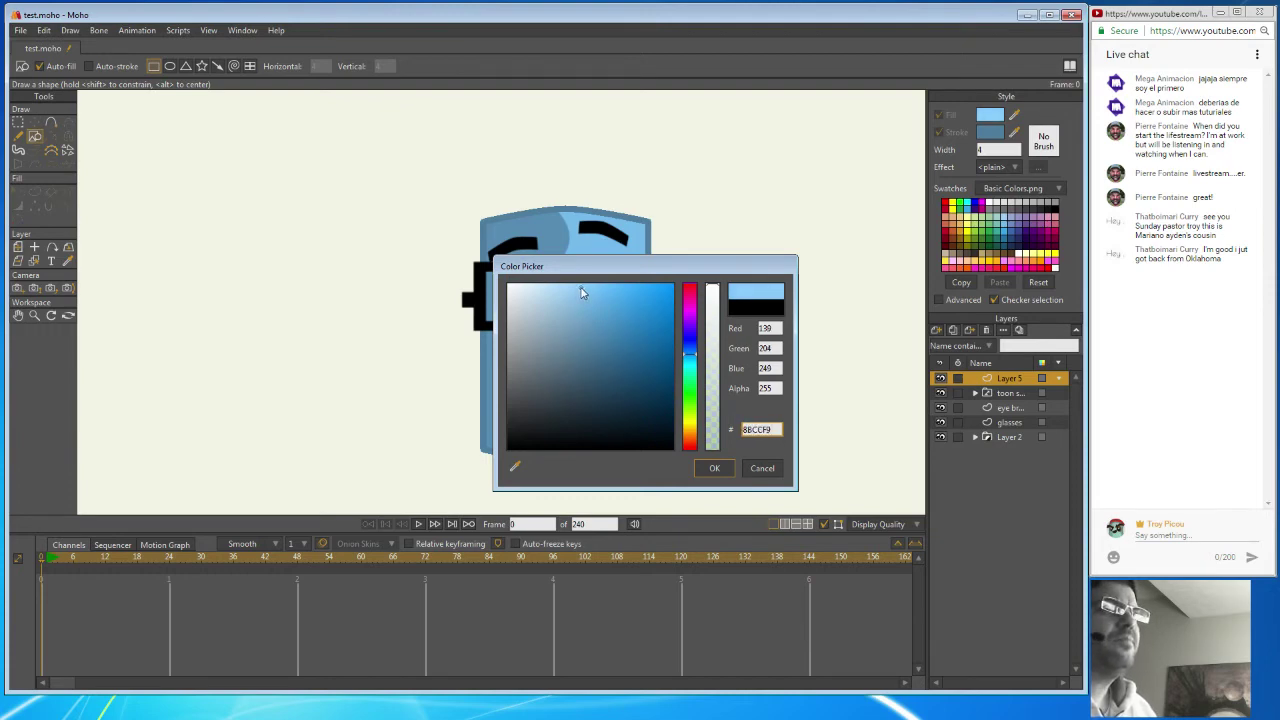
click(713, 468)
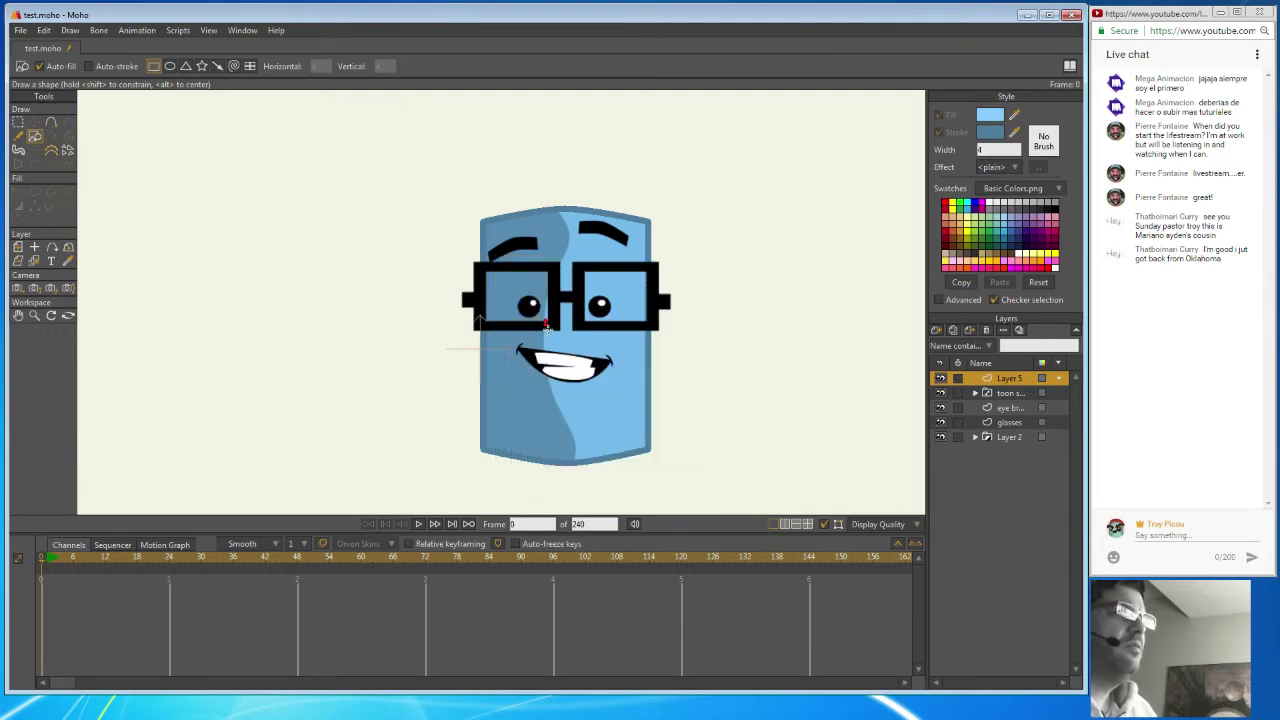
Draw a small nose rectangle below the glasses' bridge, bow its top and bottom edges outward, and place it at about X 0.259, Y 0.041.
drag(546, 328, 588, 343)
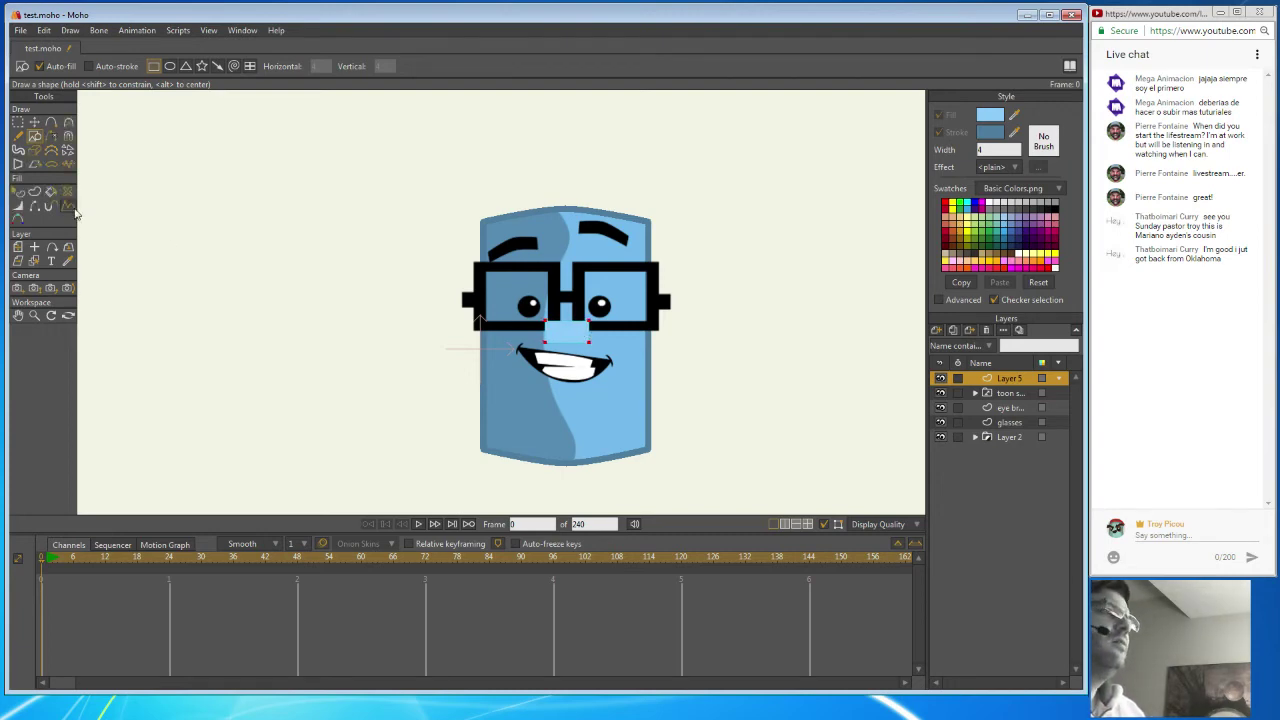
click(52, 122)
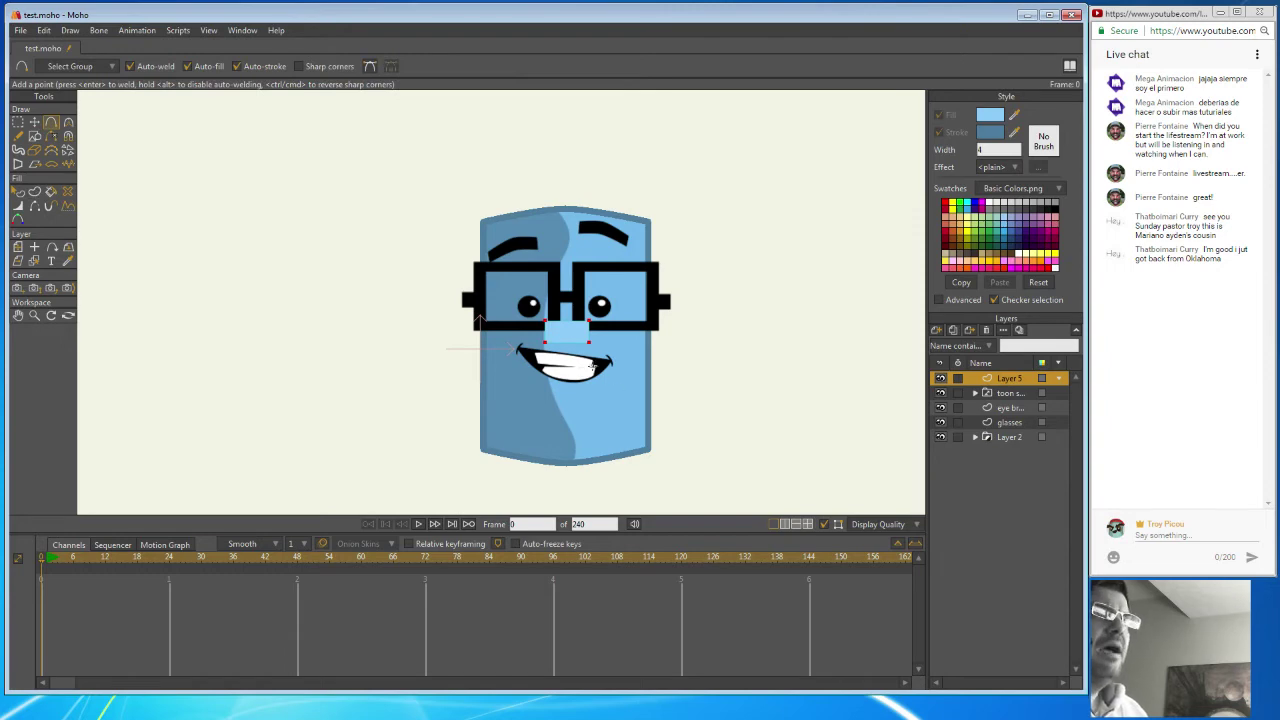
click(565, 317)
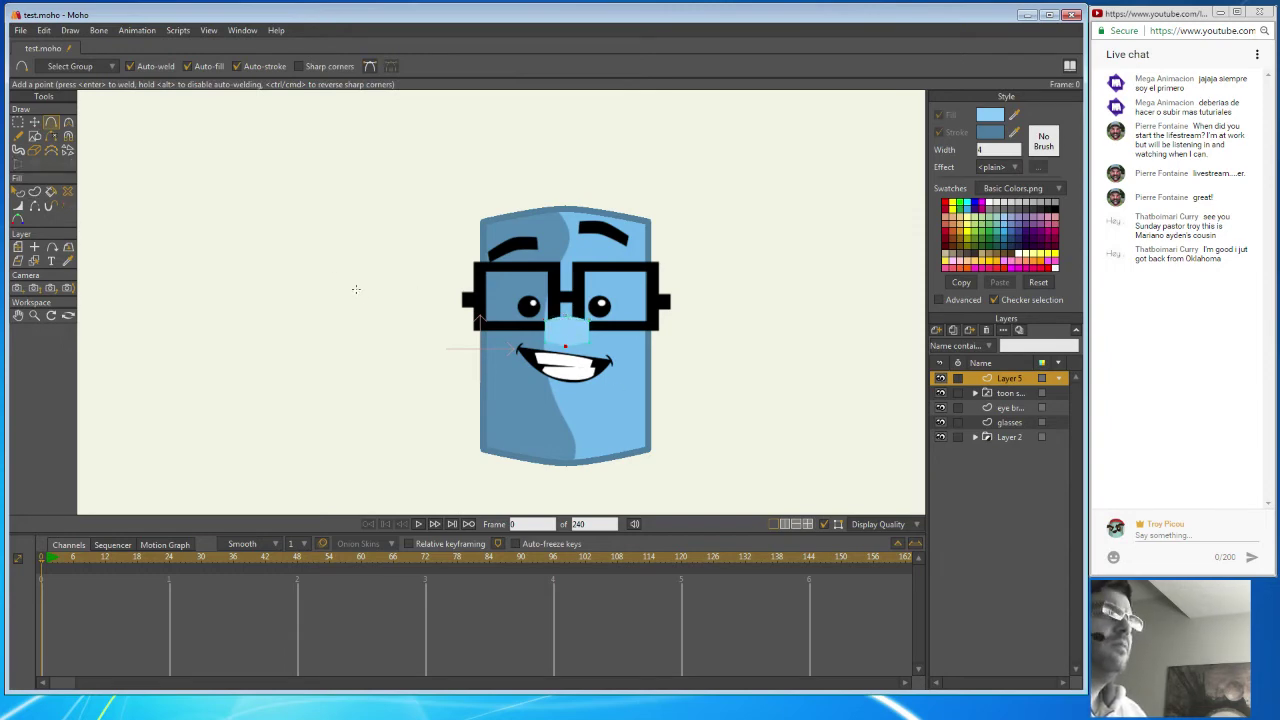
click(35, 122)
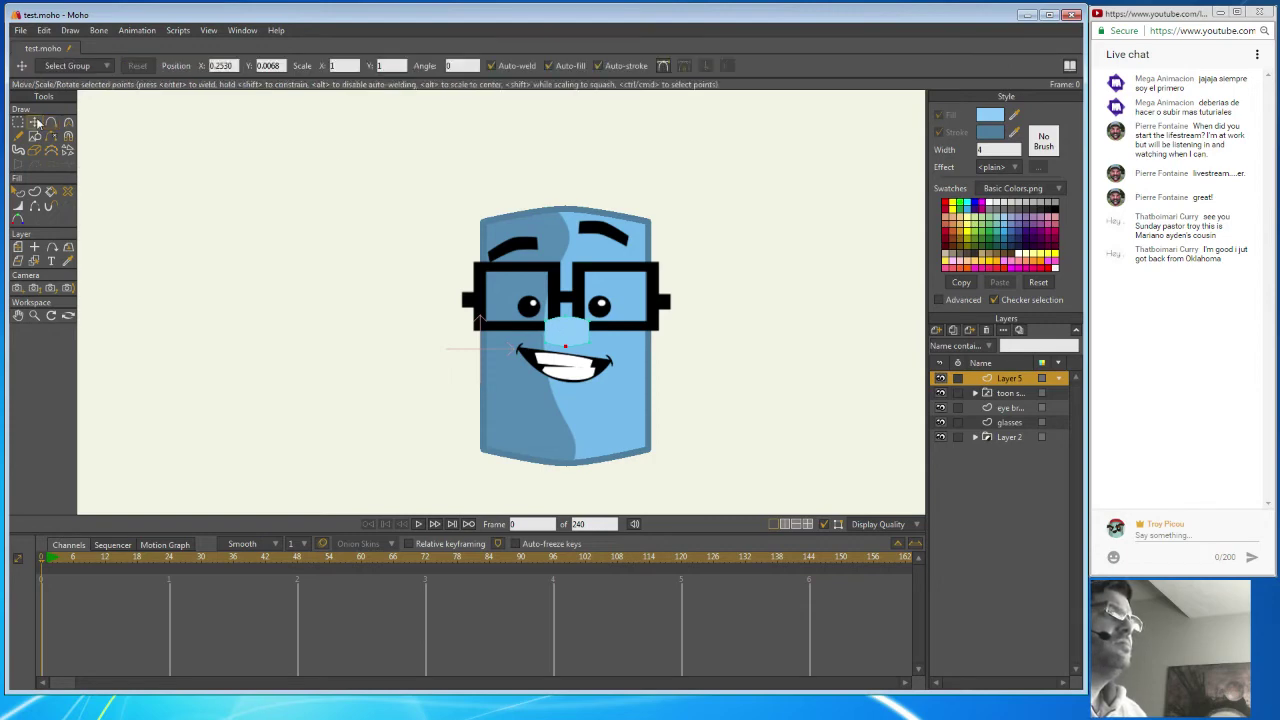
key(ctrl+a)
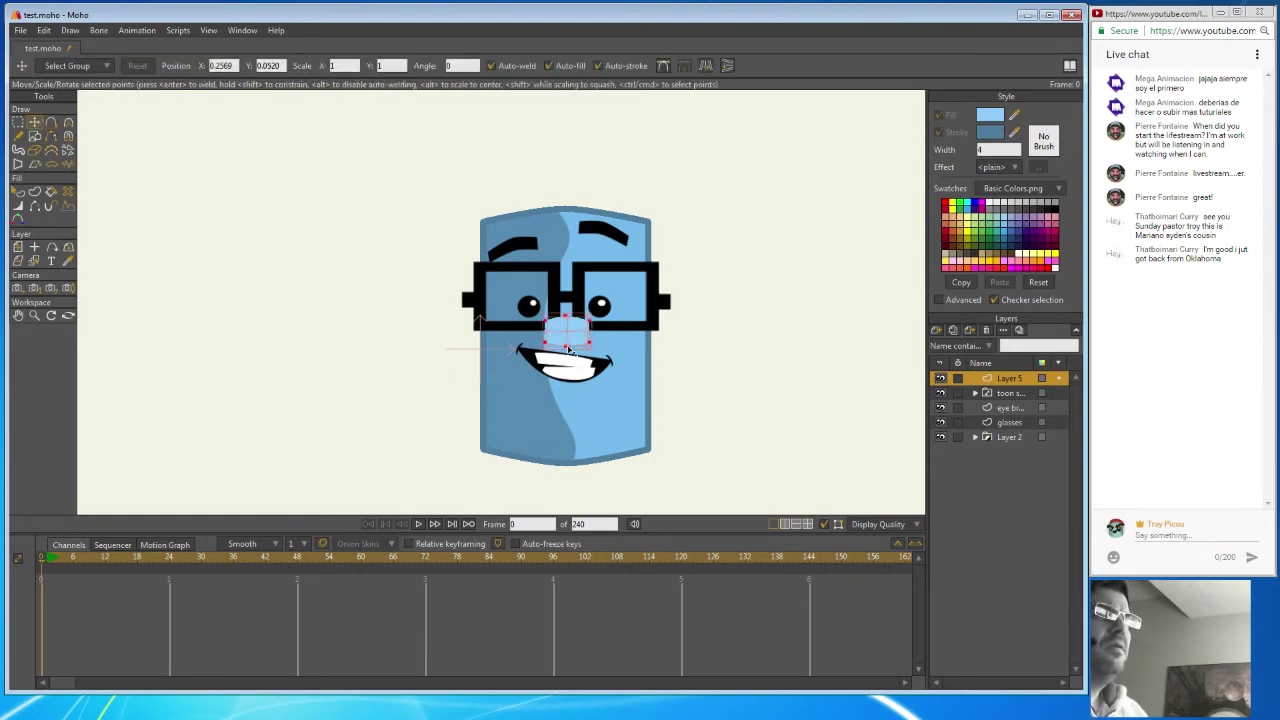
drag(567, 348, 577, 345)
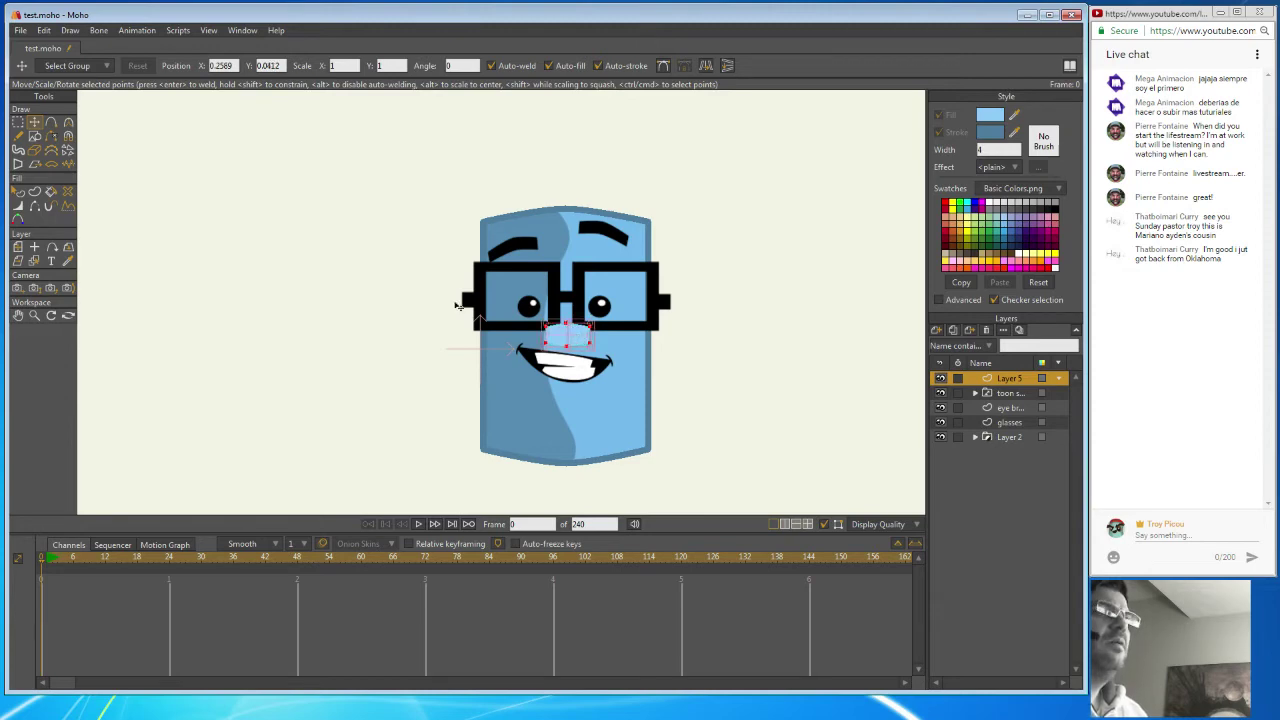
Copy the complete nose shape and paste the duplicate in the same place on its layer.
click(44, 30)
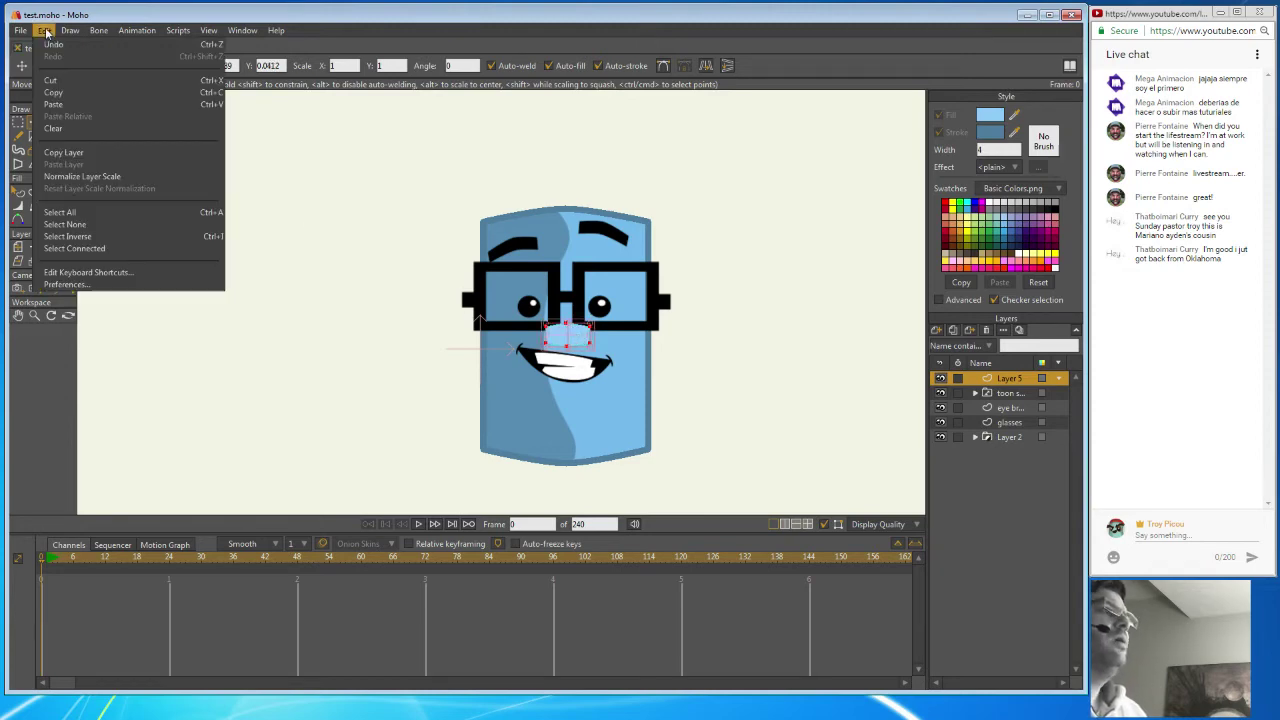
click(60, 91)
click(44, 30)
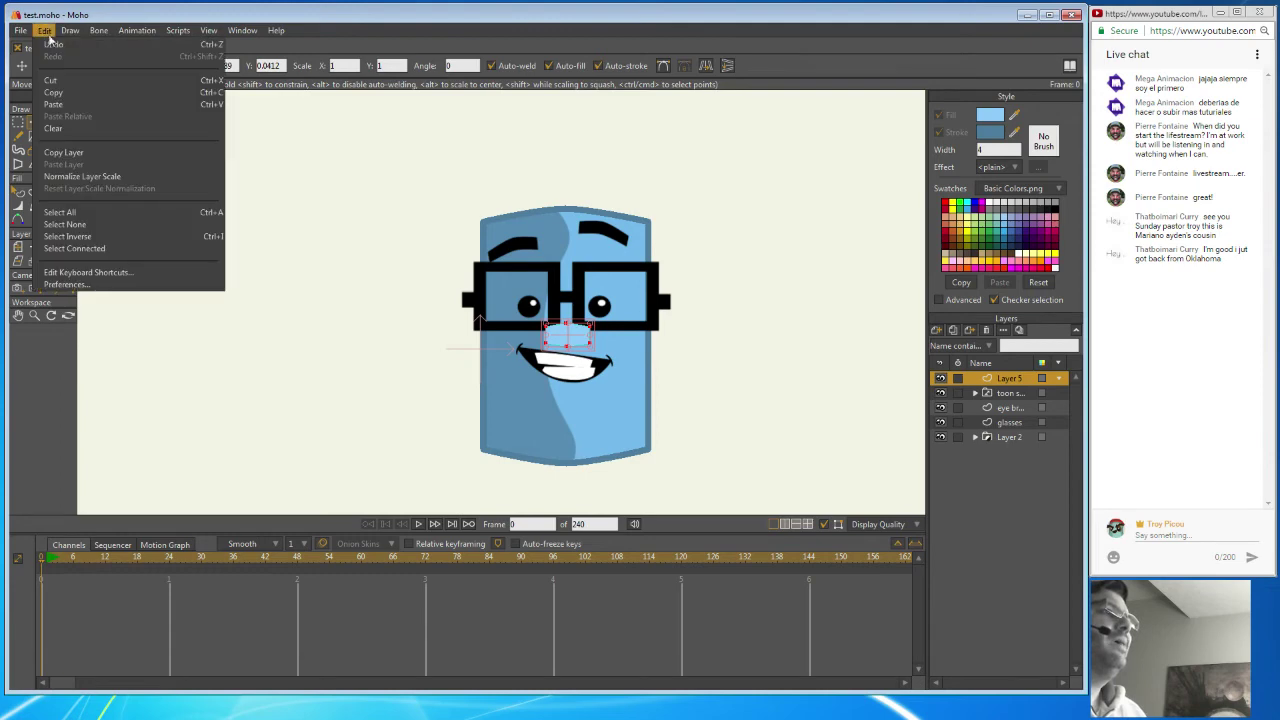
click(72, 103)
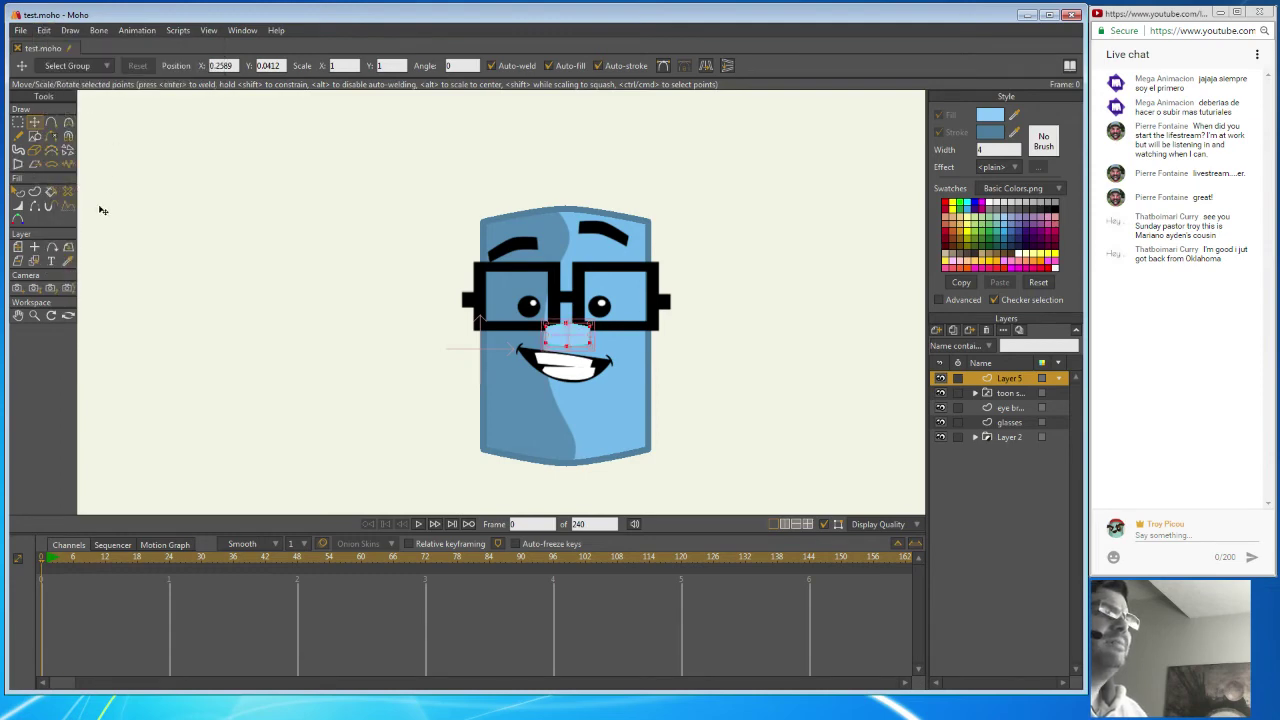
Recolour the pasted nose copy with a semi-transparent black fill, #000000 at alpha 104.
click(18, 191)
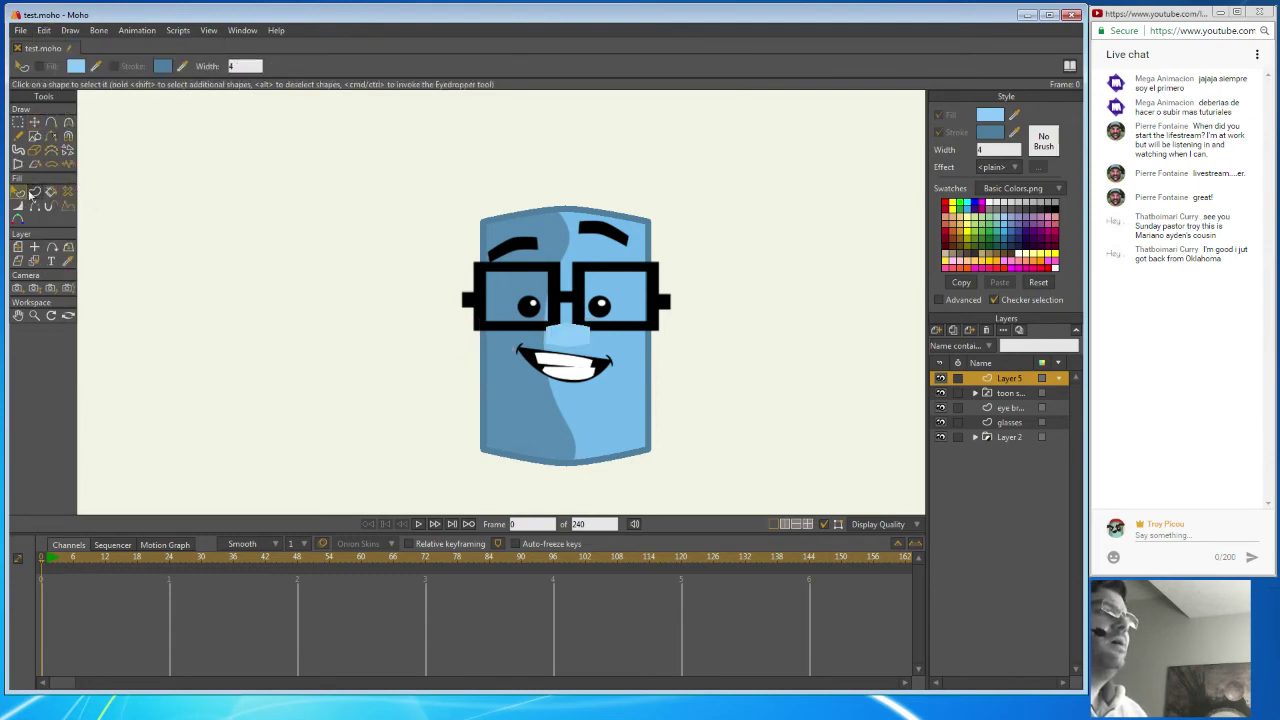
click(575, 342)
click(989, 118)
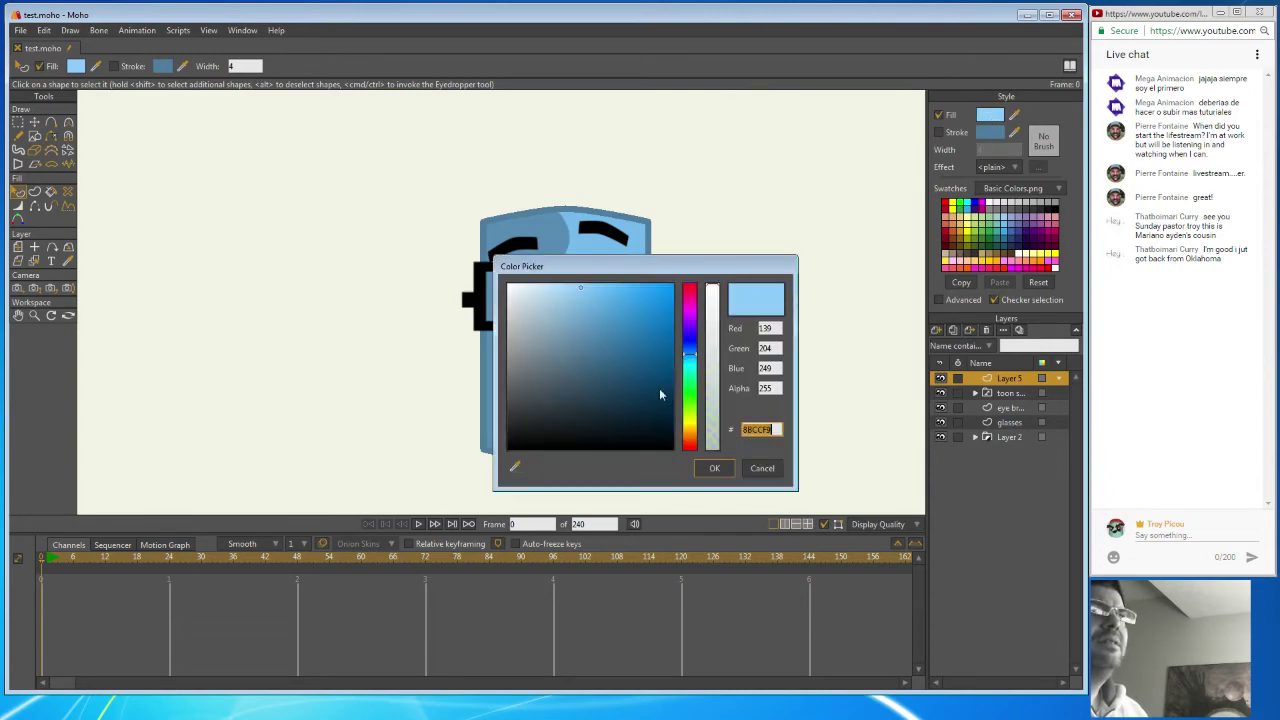
drag(598, 266, 766, 140)
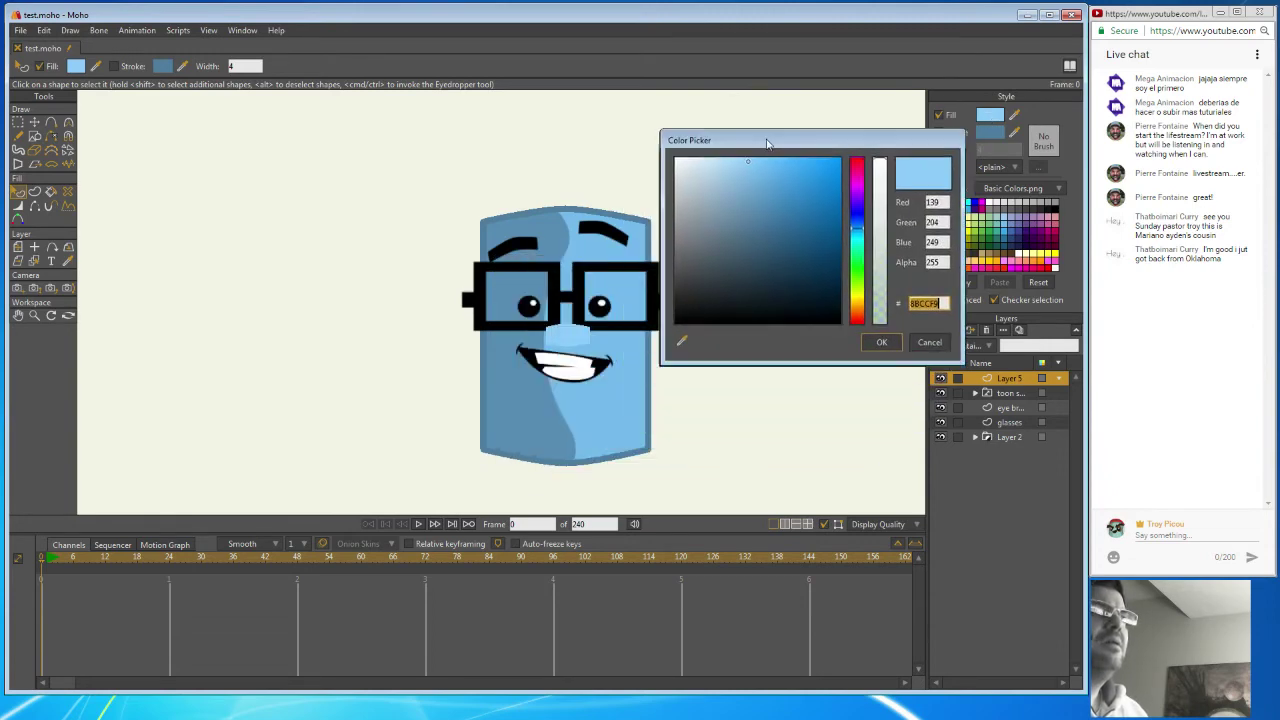
click(754, 205)
drag(754, 205, 752, 265)
drag(880, 220, 880, 273)
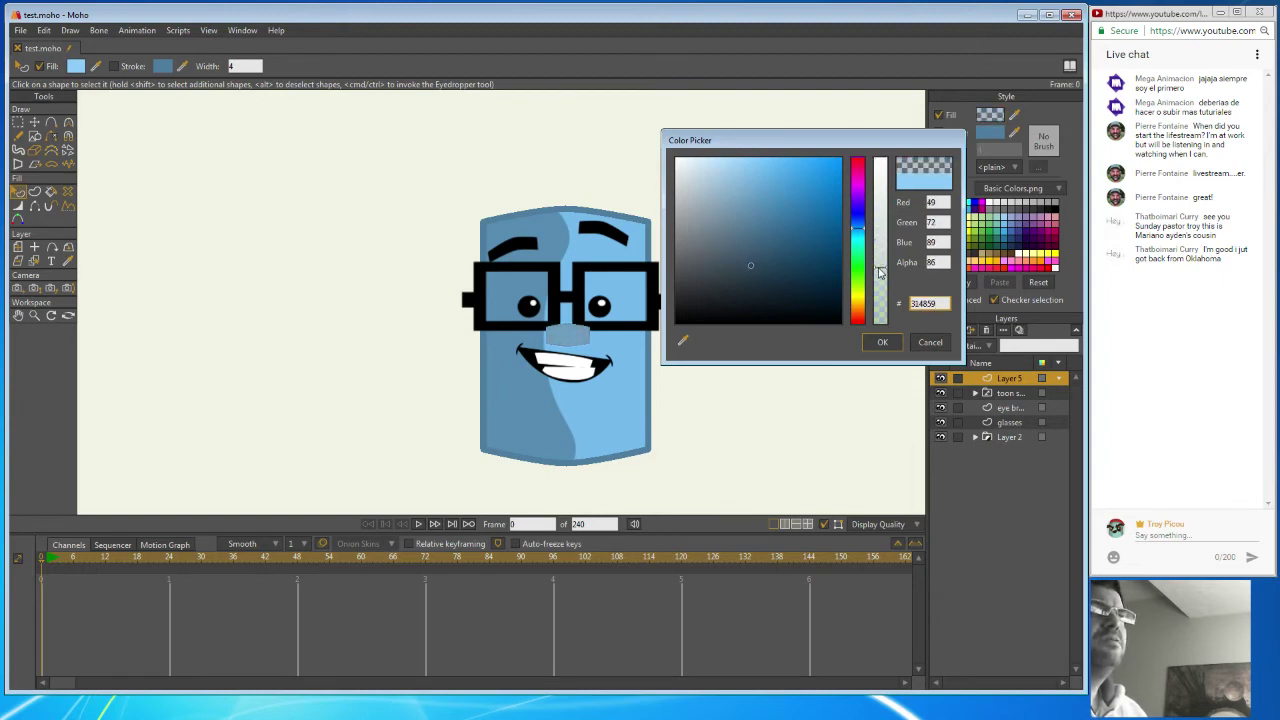
drag(753, 271, 670, 325)
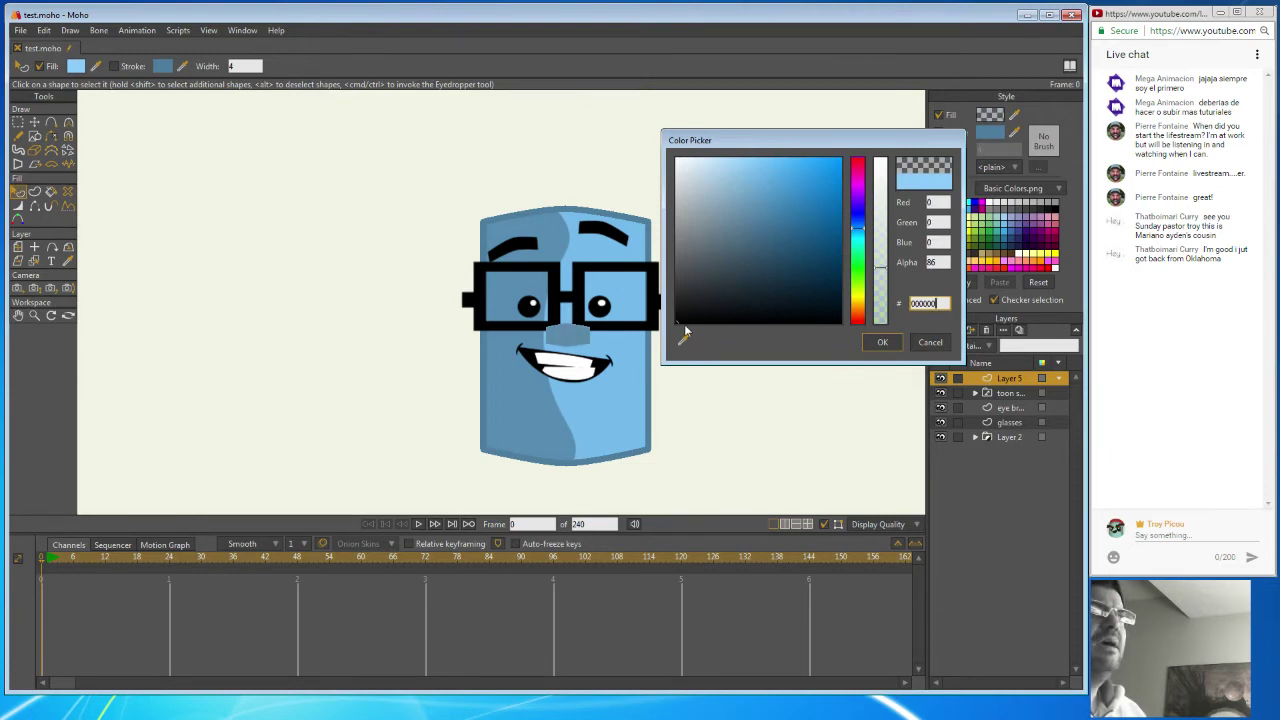
drag(880, 268, 880, 256)
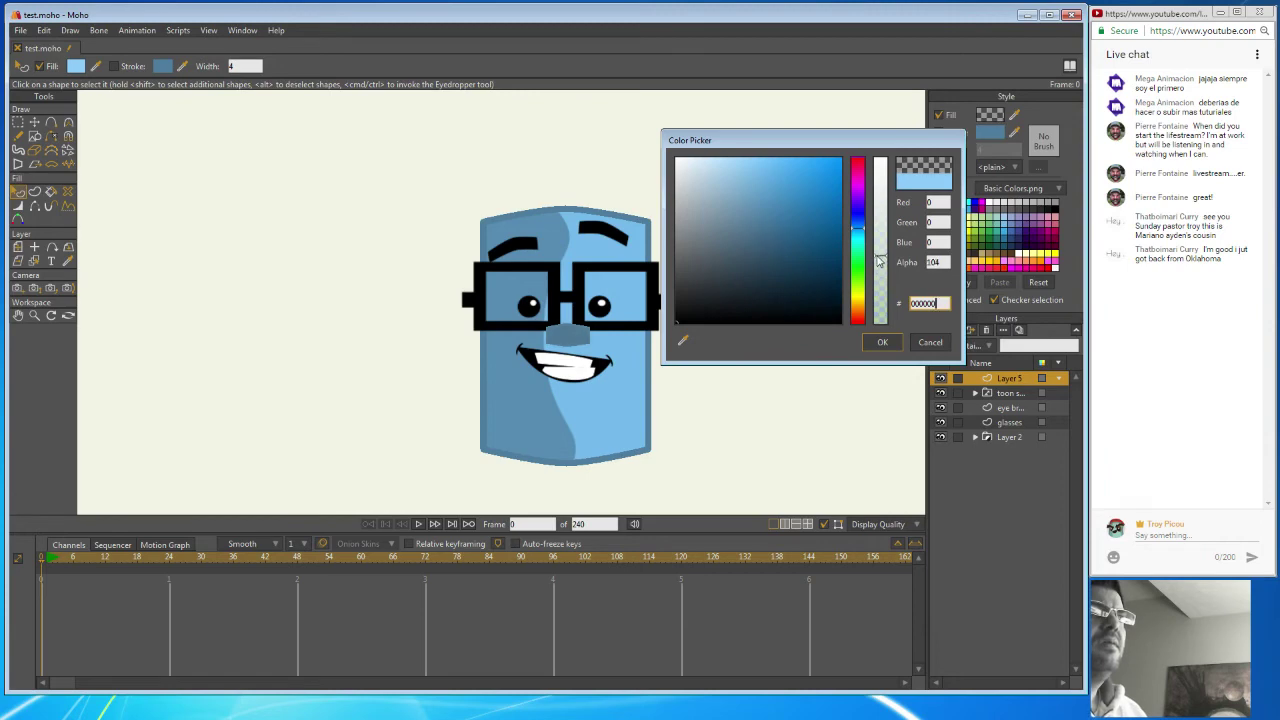
click(882, 342)
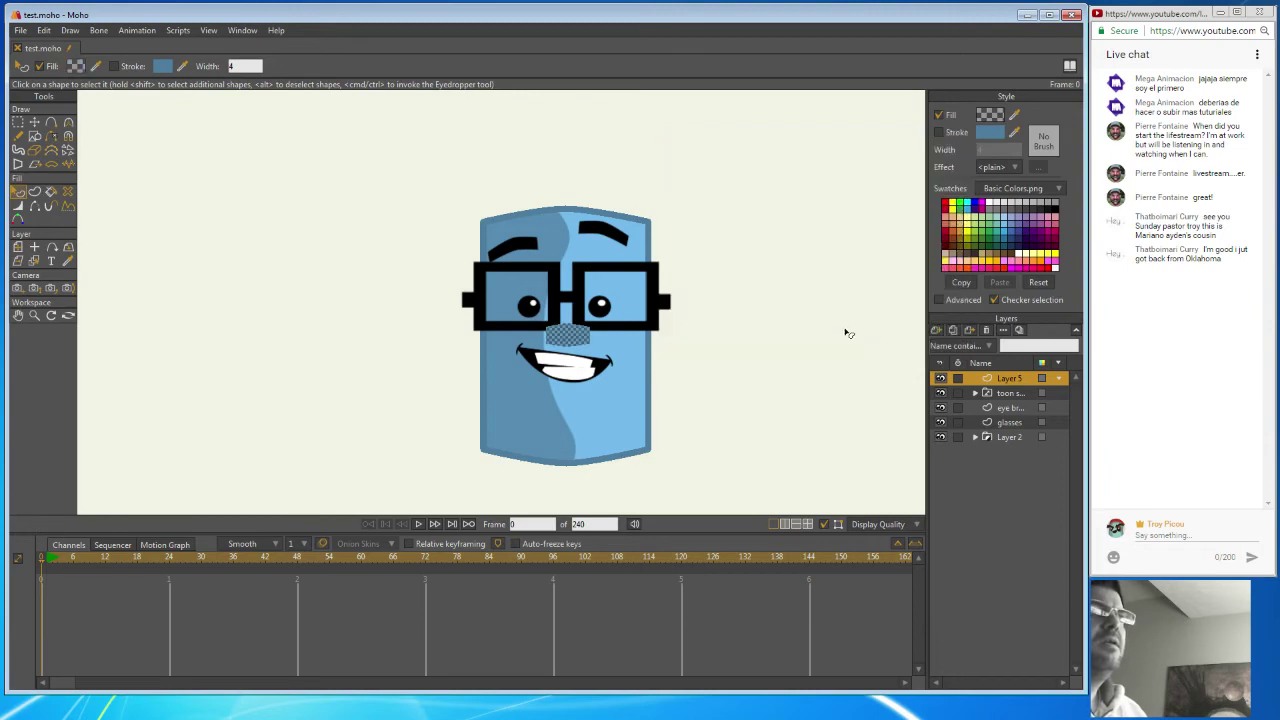
Offset the dark nose copy slightly downward as a shadow, to about X 0.261, Y 0.024.
click(286, 258)
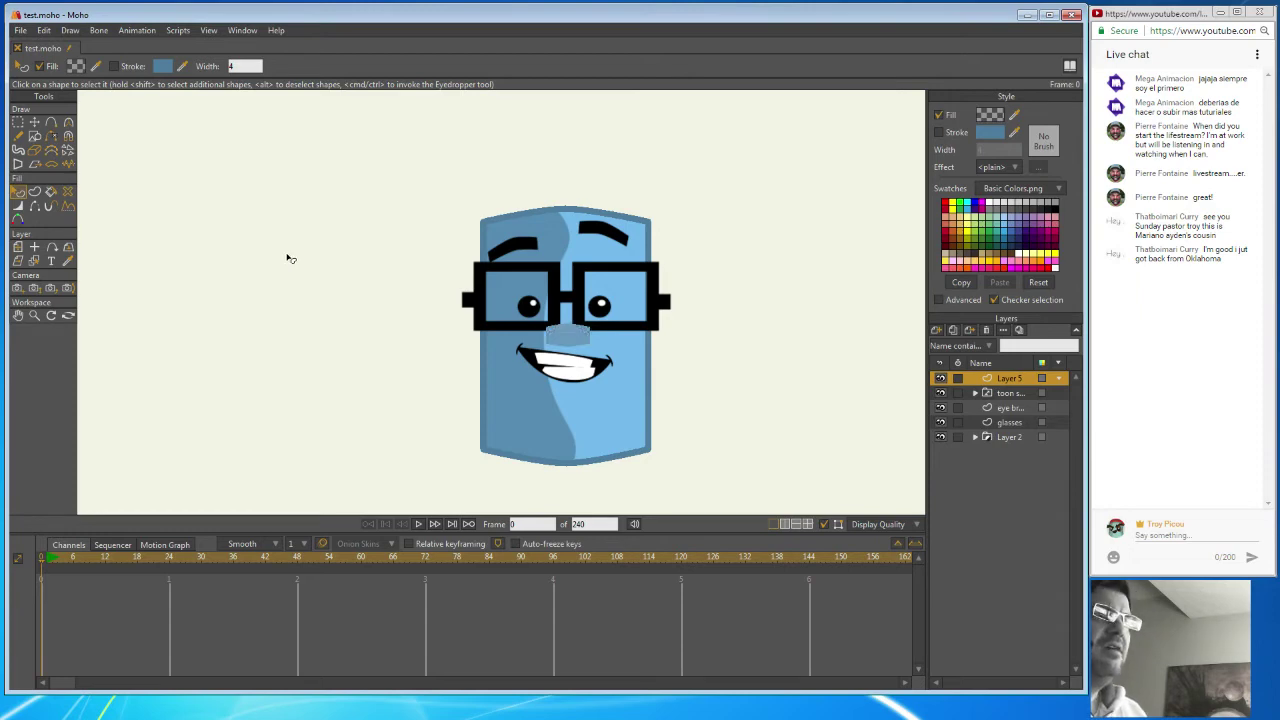
click(35, 122)
drag(580, 337, 579, 348)
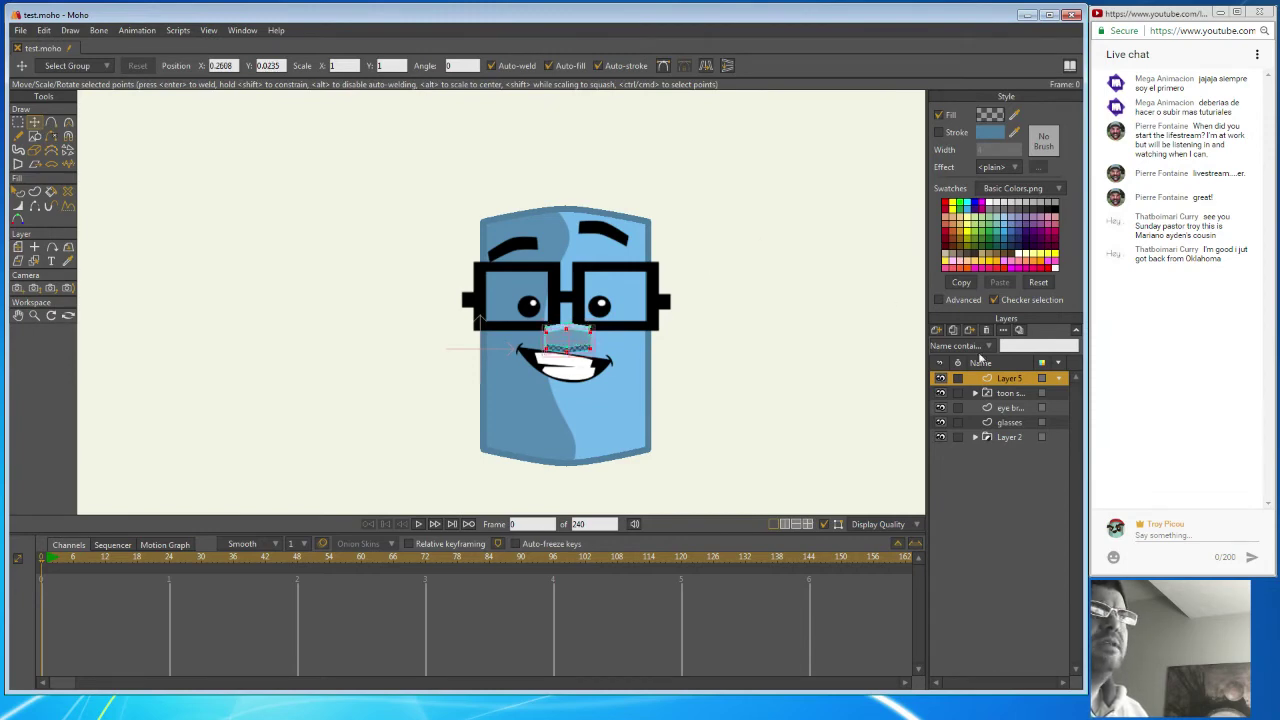
Add another vector layer above the nose layer, keeping its default name.
click(936, 330)
click(958, 360)
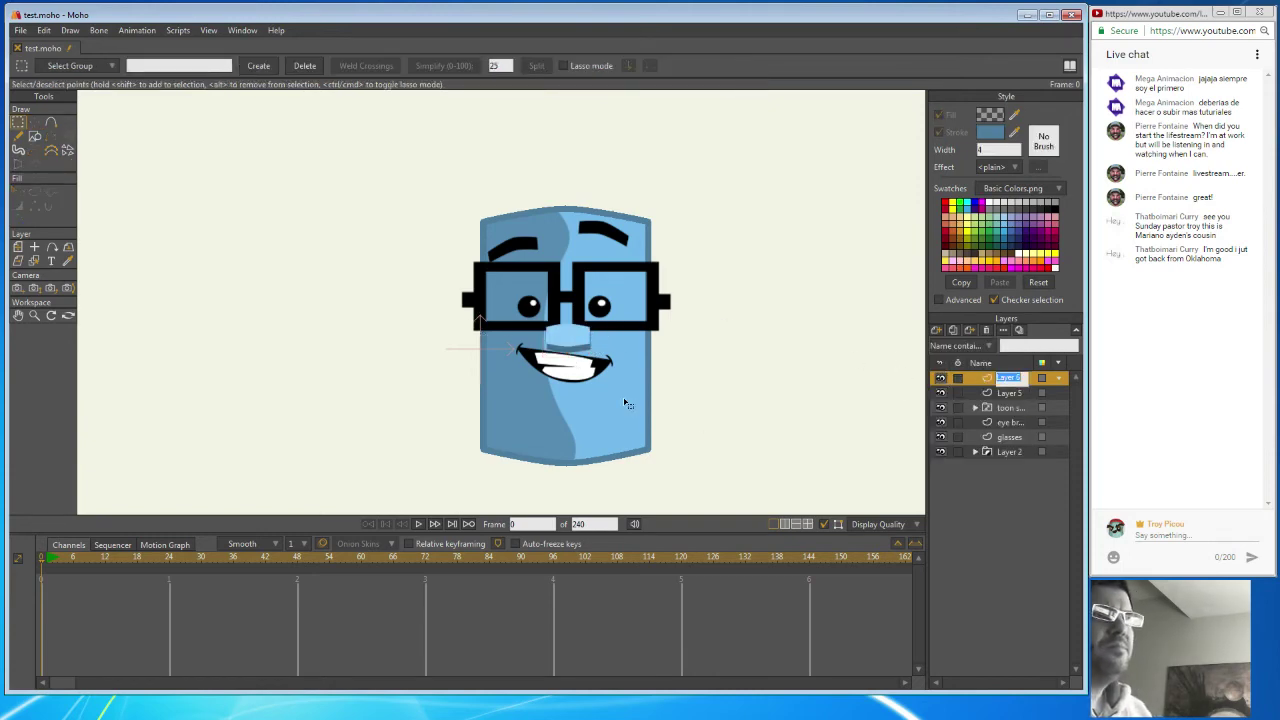
key(Return)
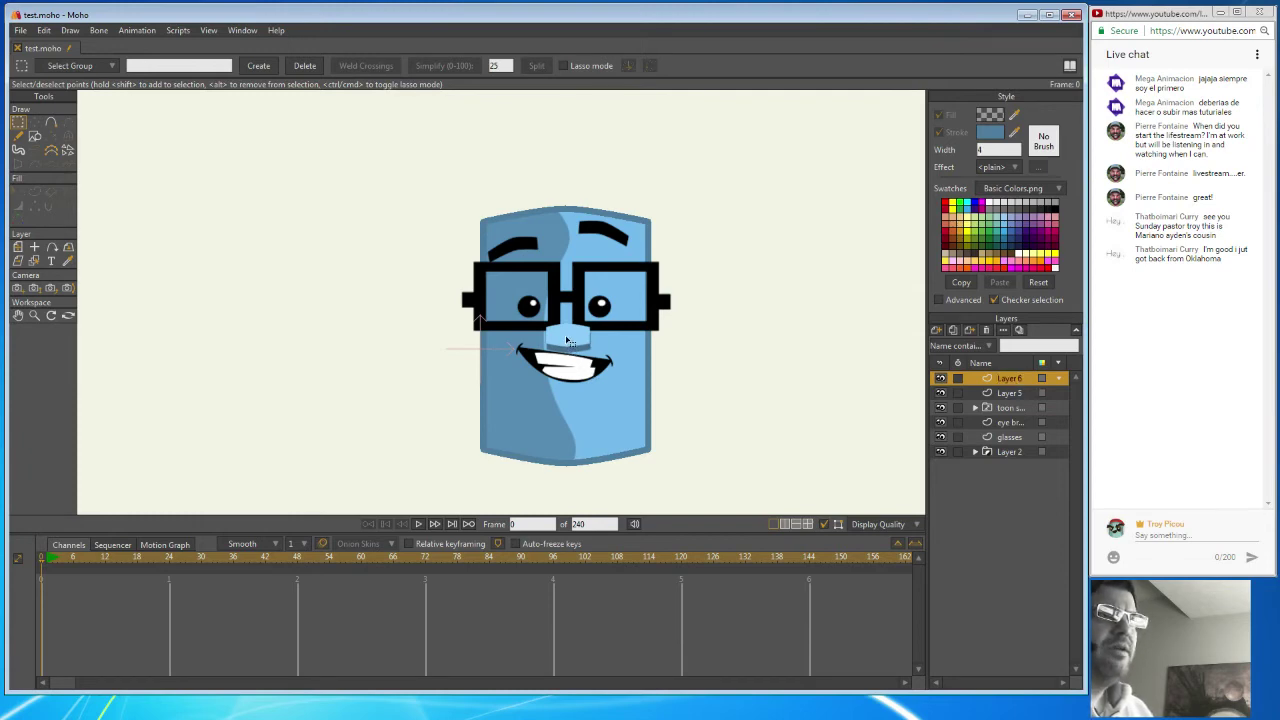
Return to the nose layer and align the shadow copy horizontally under the nose at about X 0.259, Y 0.024.
click(1000, 393)
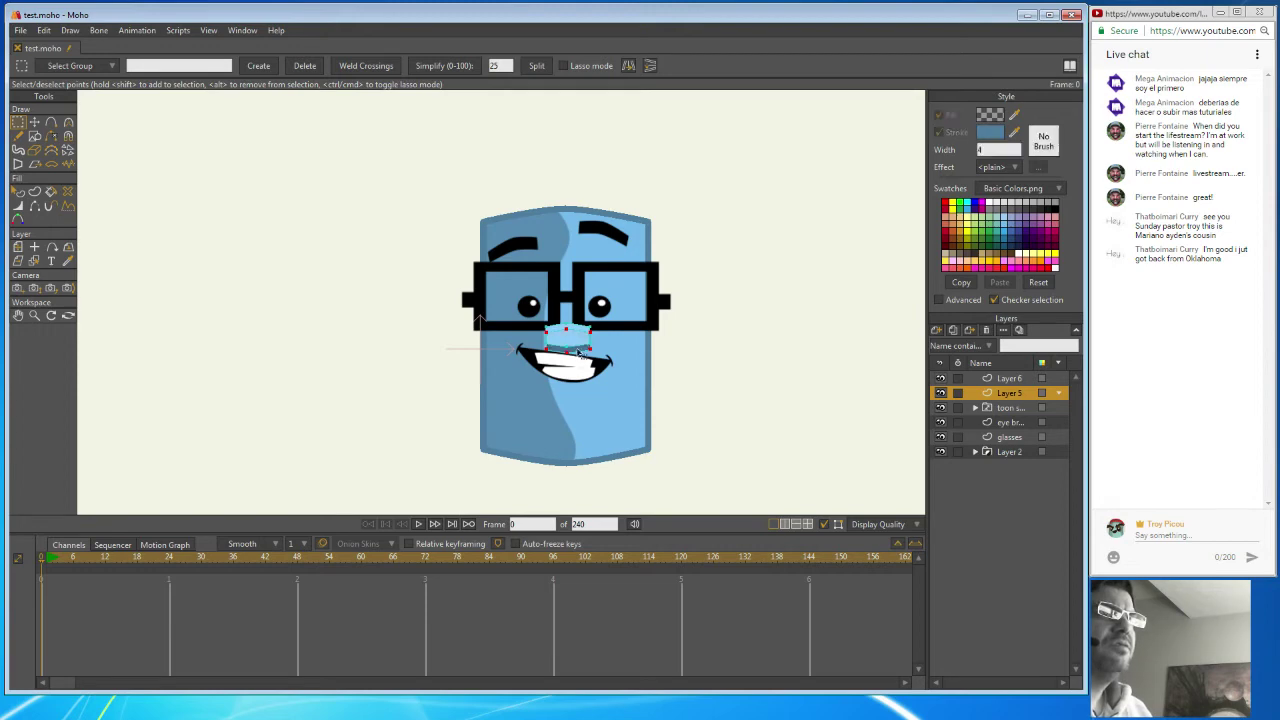
key(t)
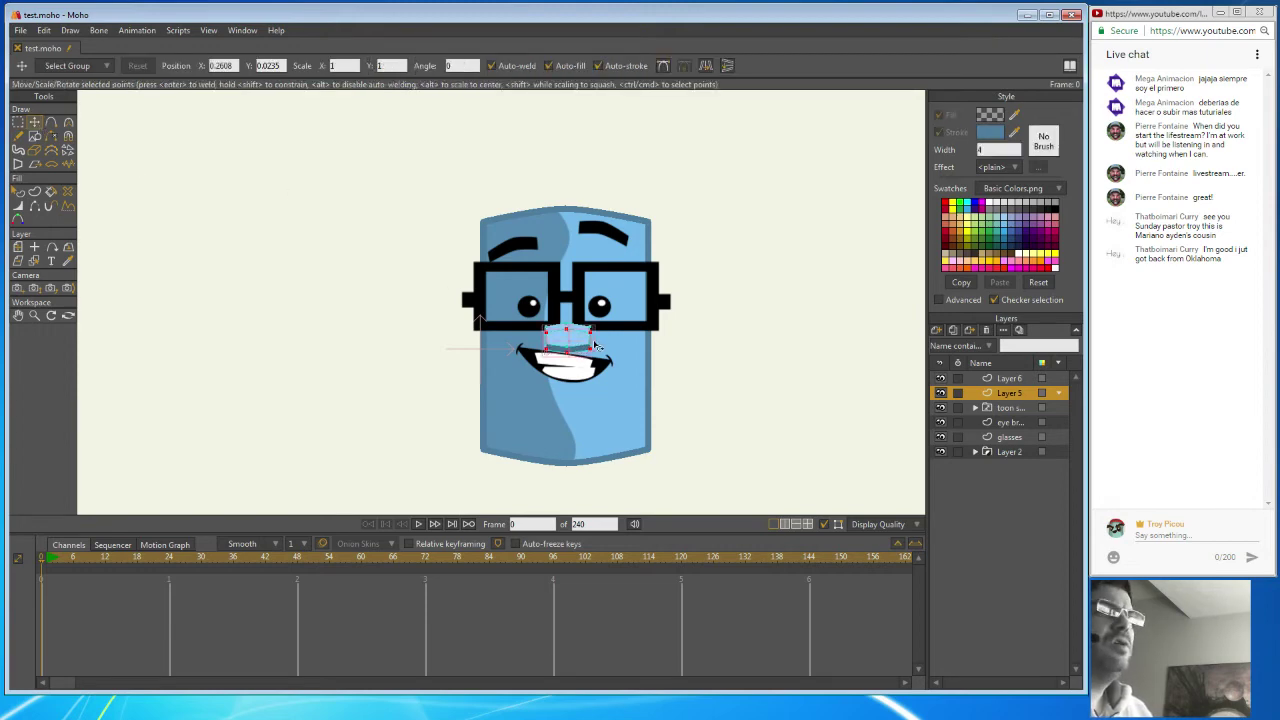
drag(592, 344, 575, 342)
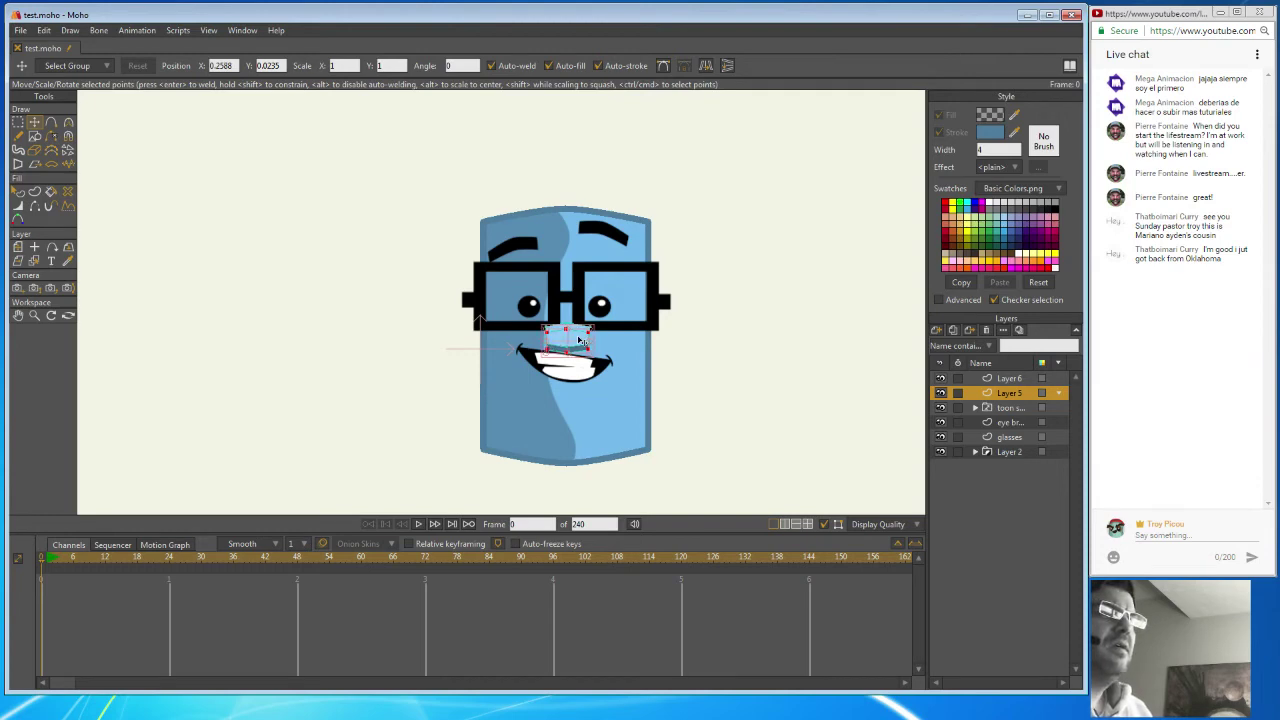
drag(584, 340, 579, 325)
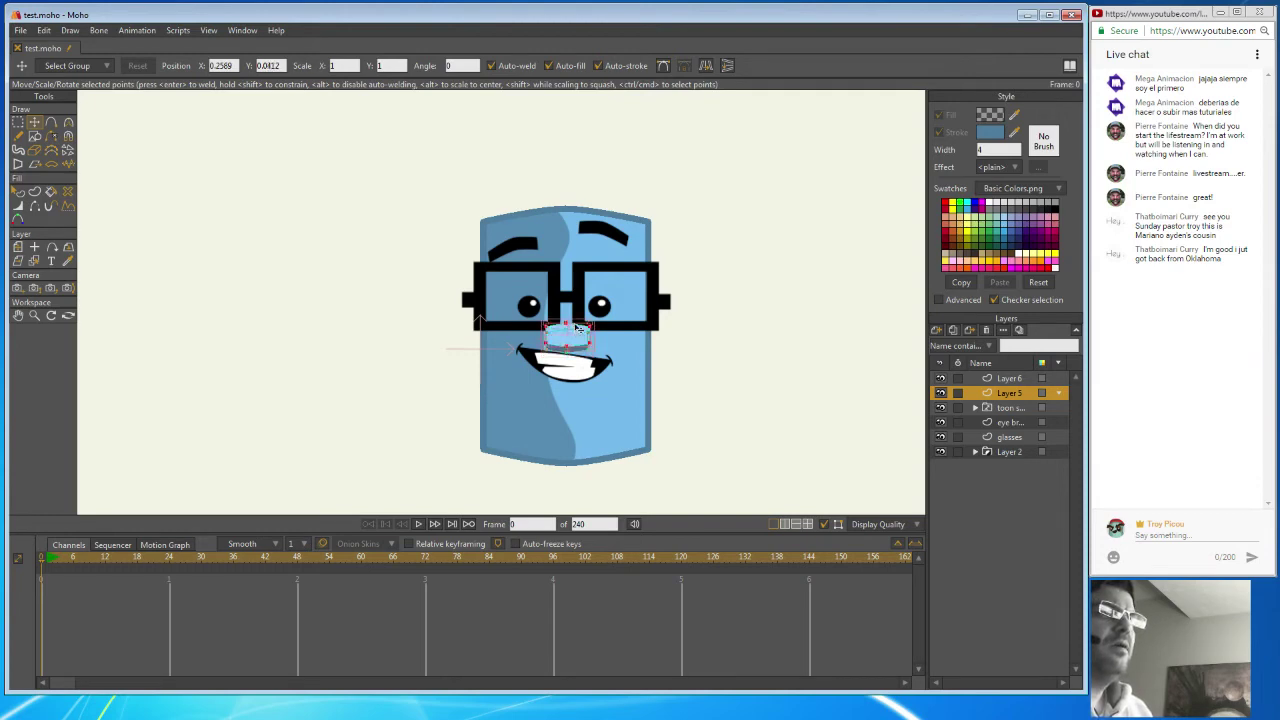
click(18, 194)
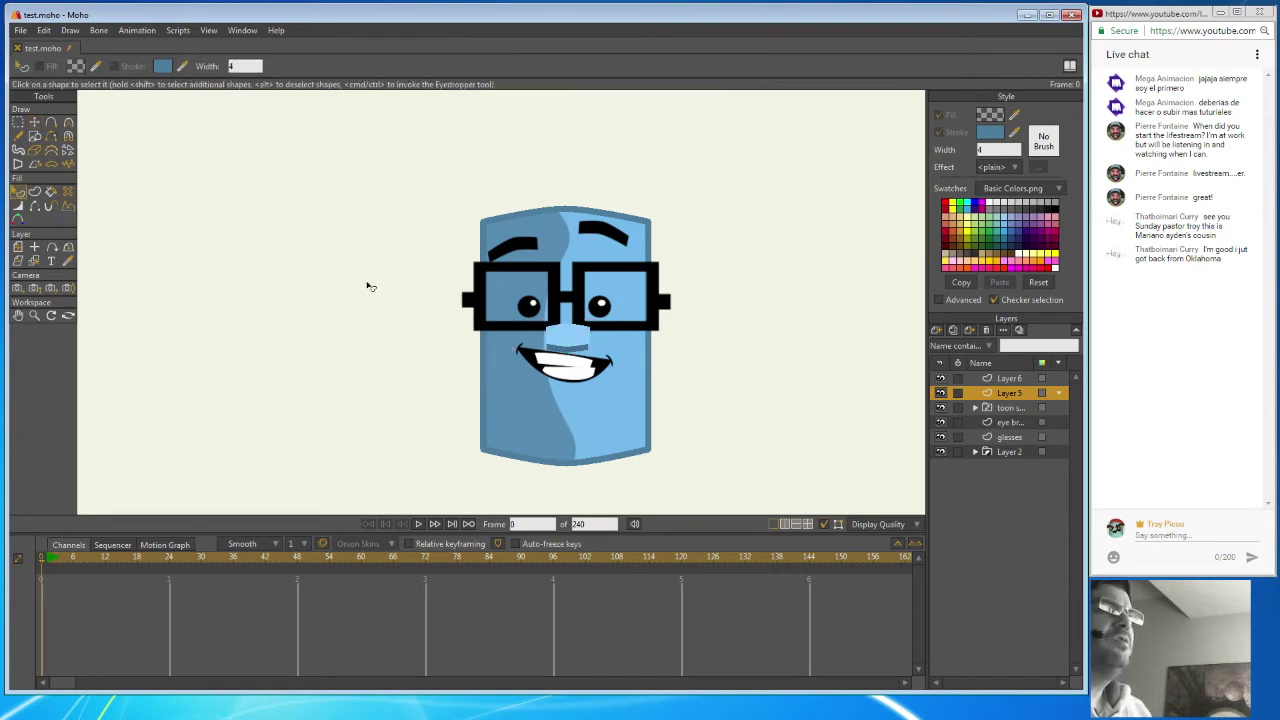
Enable the stroke on the light blue nose shape and reduce the line width at its points to 78 percent.
click(585, 341)
click(939, 132)
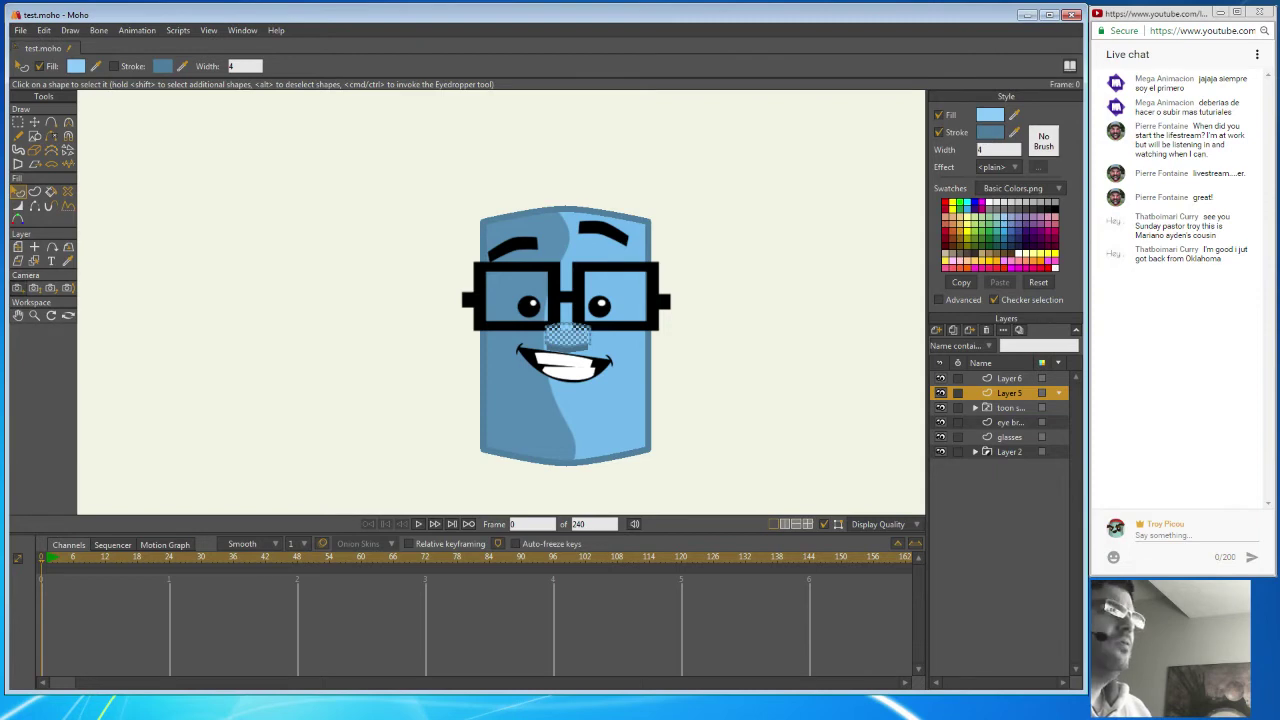
click(36, 316)
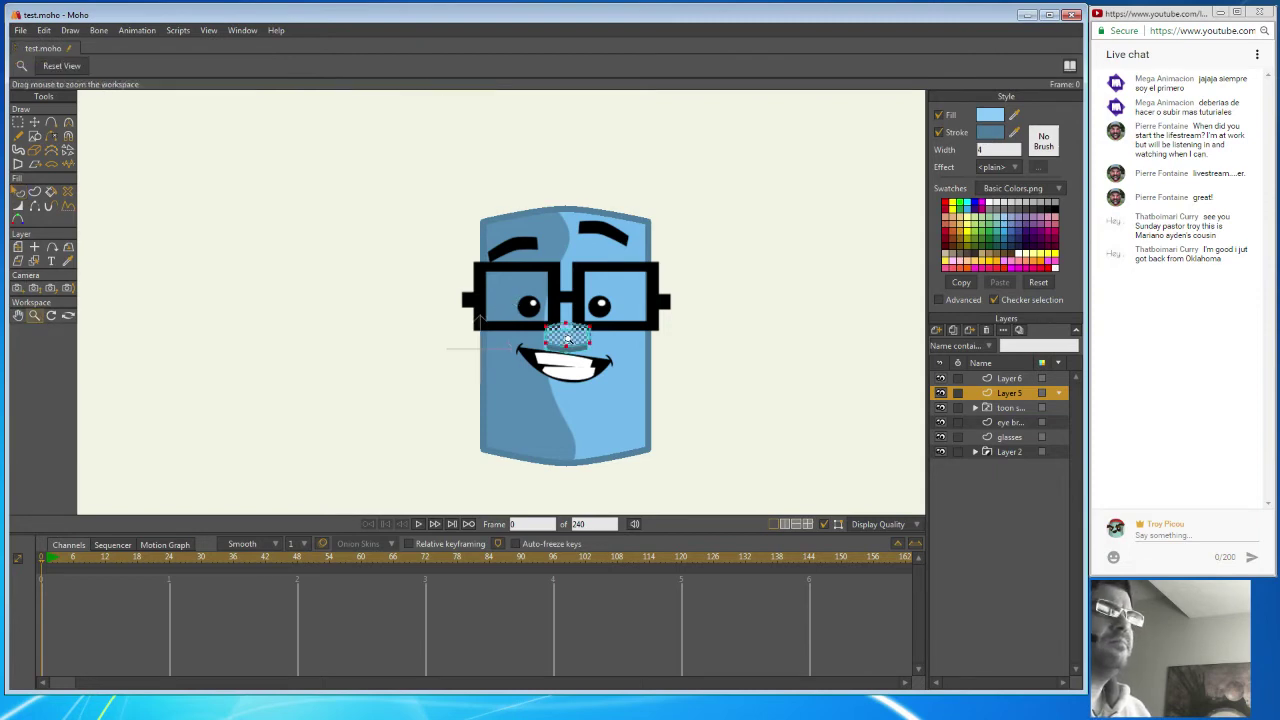
drag(565, 338, 652, 304)
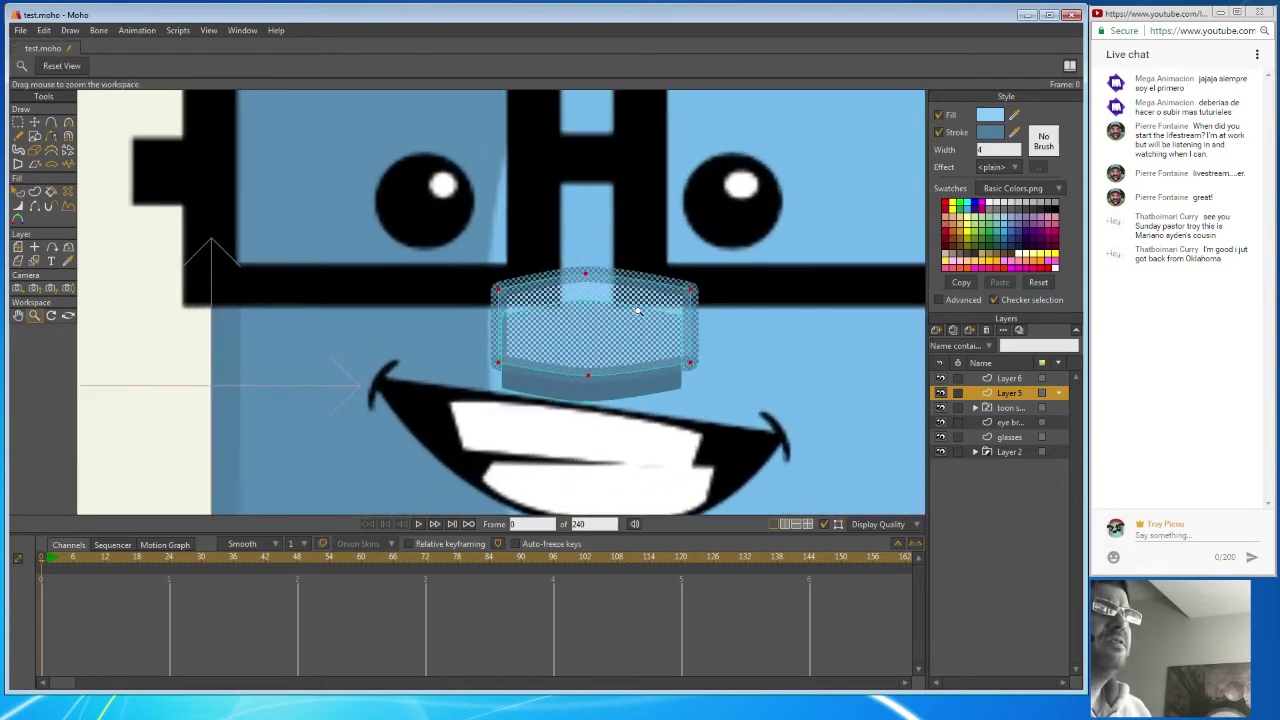
click(18, 208)
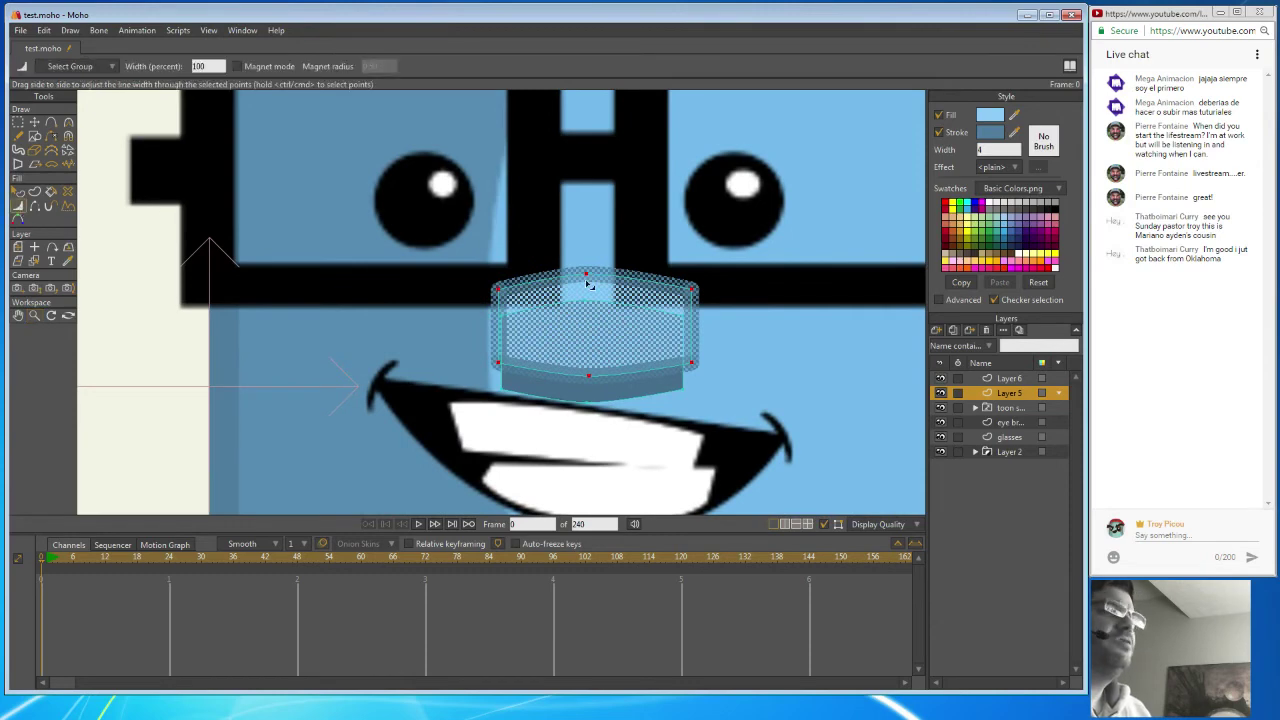
drag(587, 283, 562, 278)
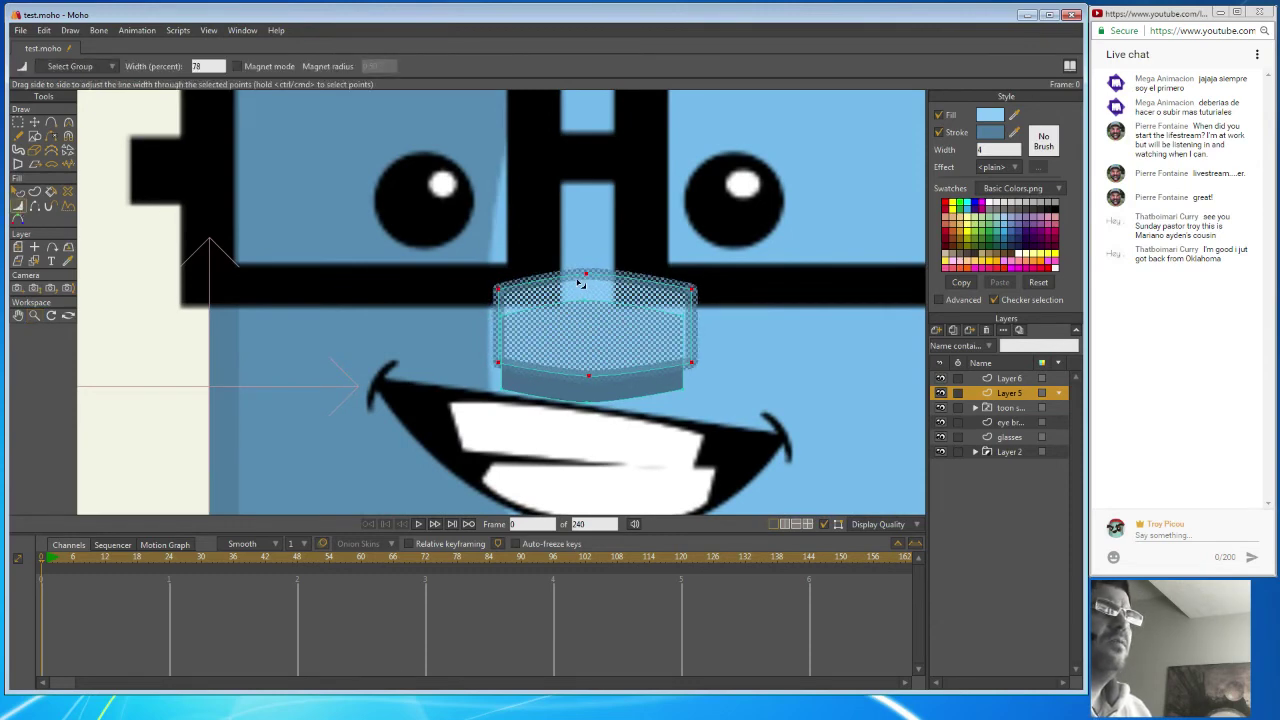
Thin the nose outline point by point, including 22 percent at the upper-right corner, 54 percent at the lower-right corner and 26 percent at the top centre.
click(34, 122)
key(ctrl+d)
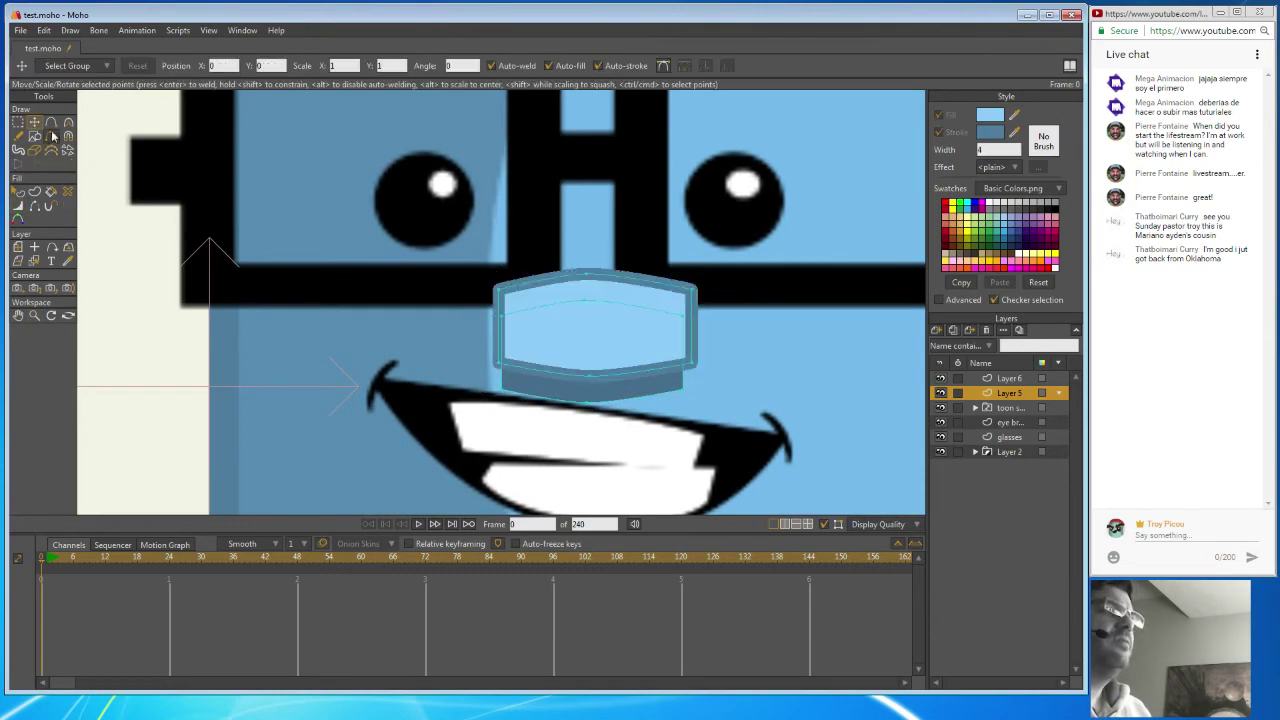
click(18, 207)
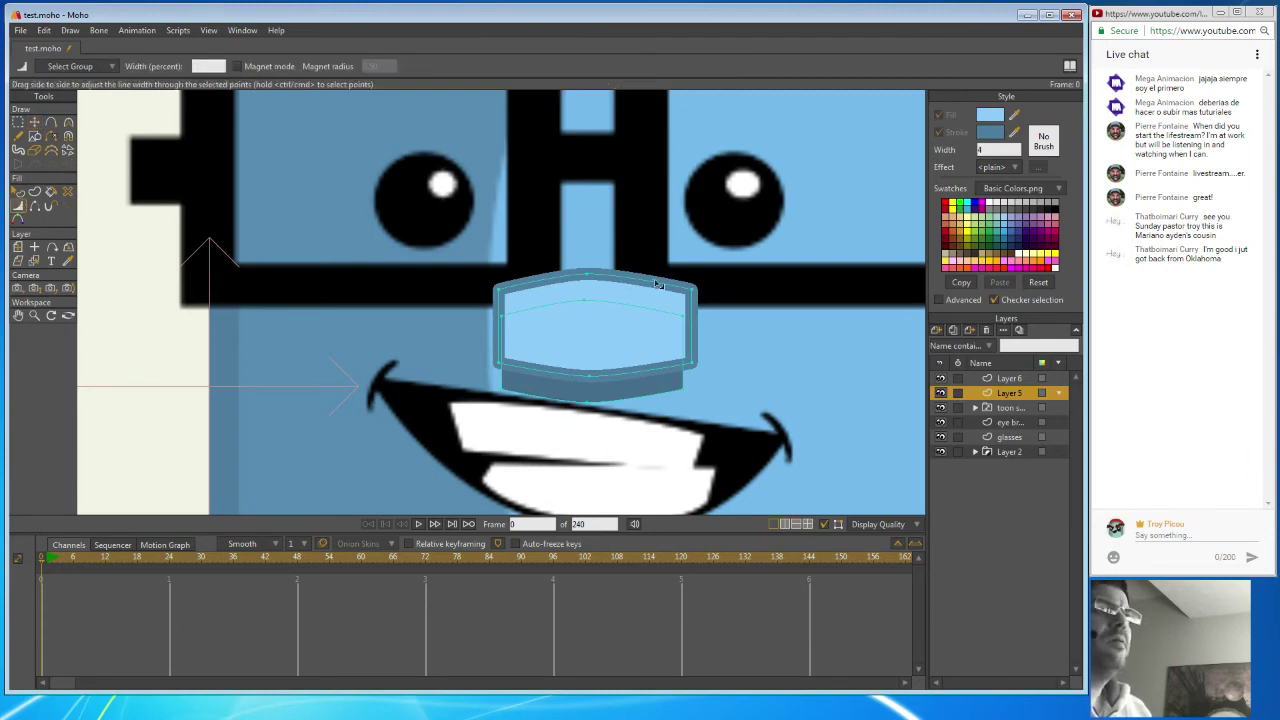
drag(590, 283, 490, 305)
drag(691, 290, 624, 326)
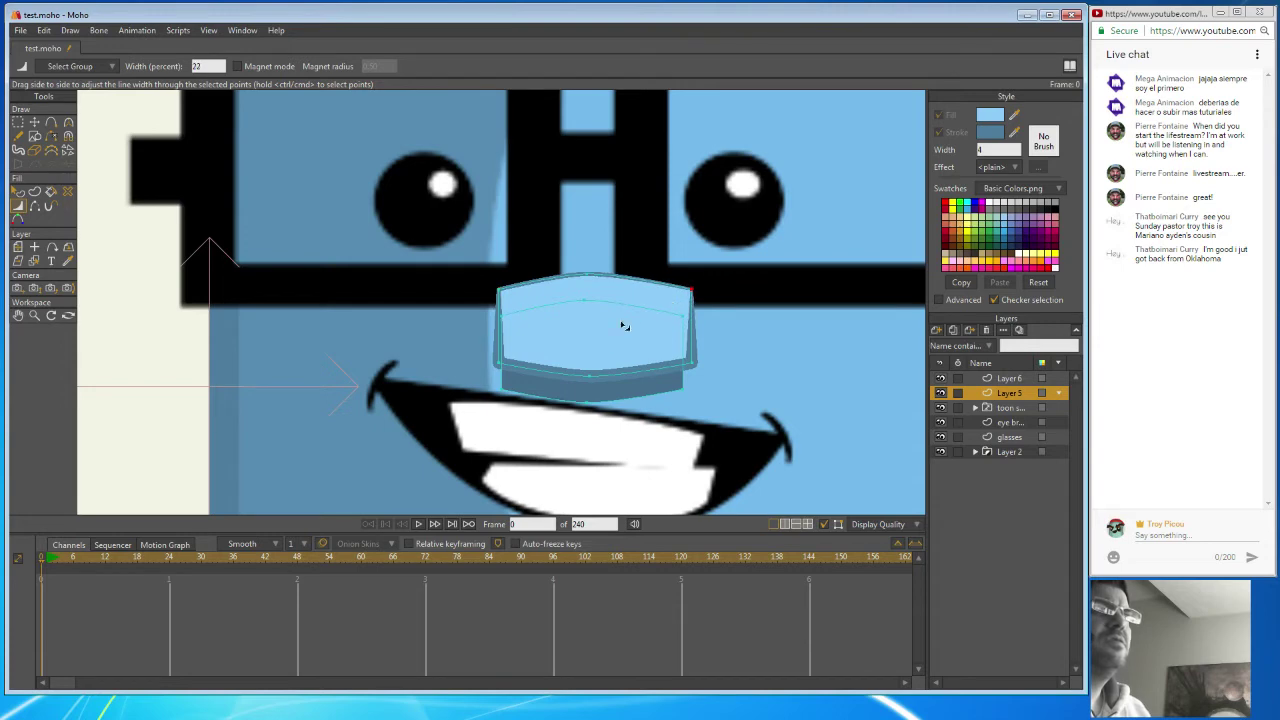
click(496, 367)
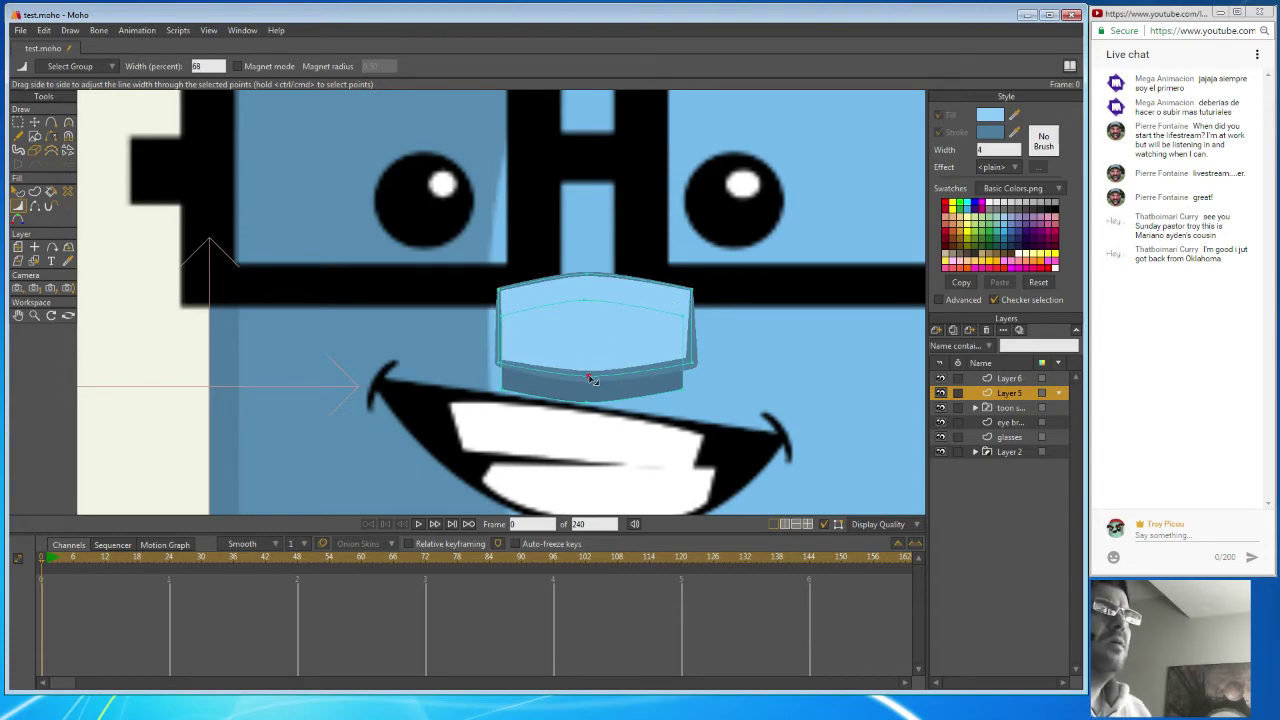
drag(691, 362, 680, 362)
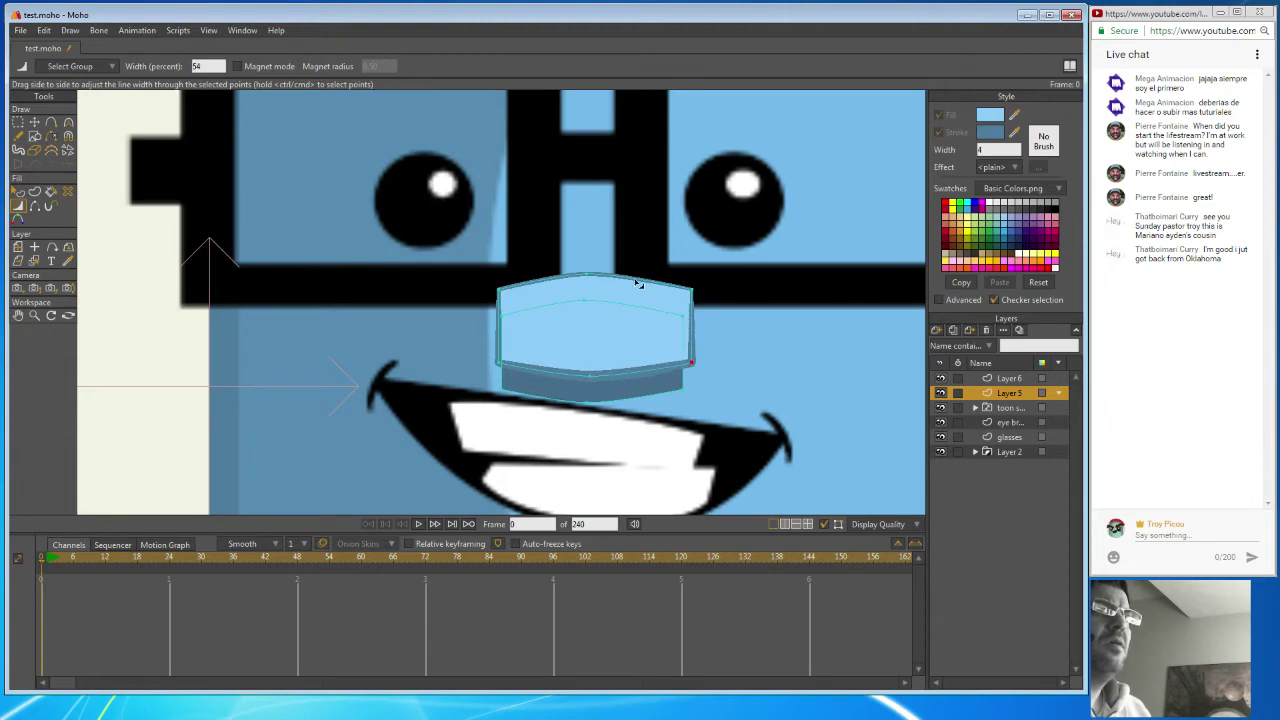
click(588, 277)
drag(592, 281, 591, 309)
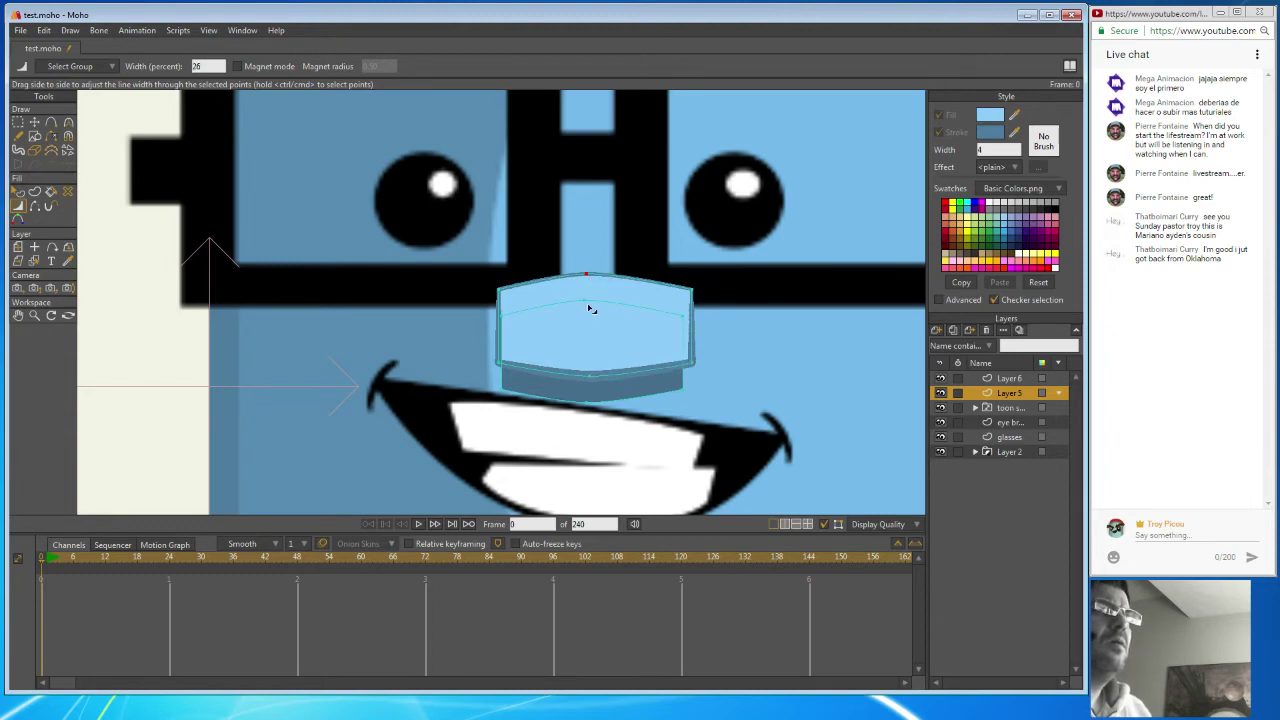
Round the upper corners of the nose and the lower corners of the shadow beneath it by increasing their point curvature.
click(68, 121)
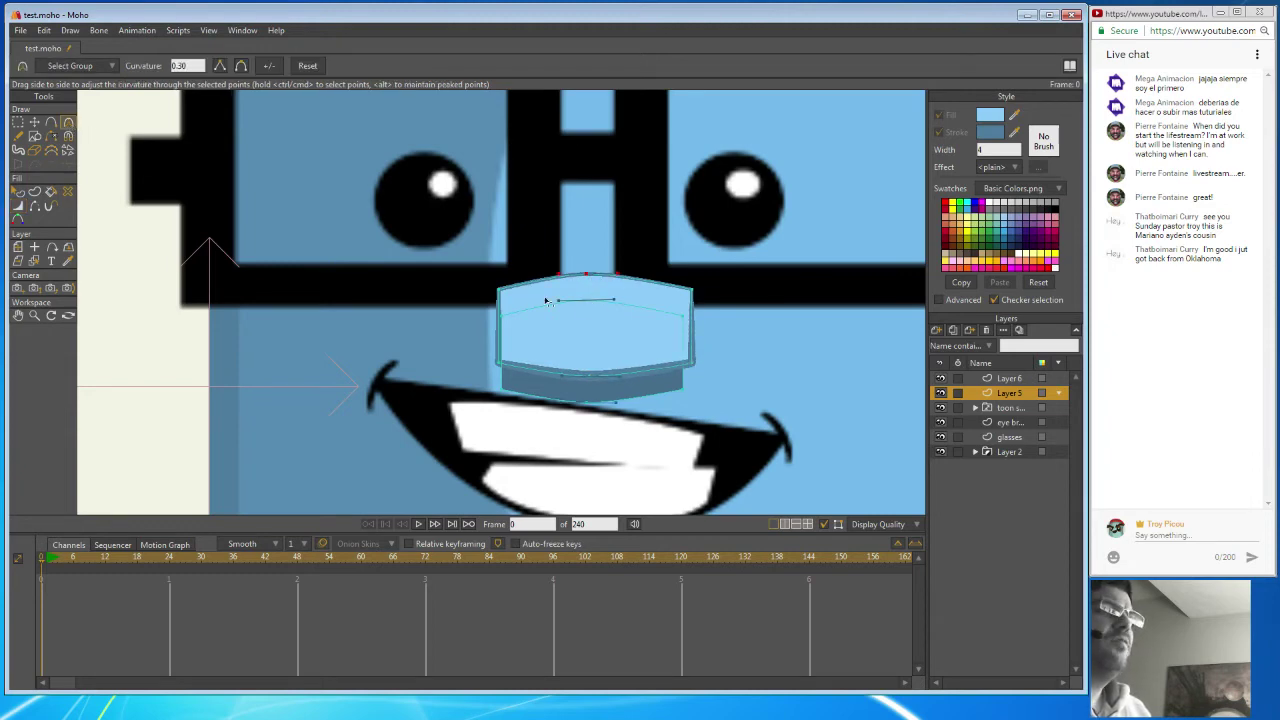
drag(503, 293, 822, 314)
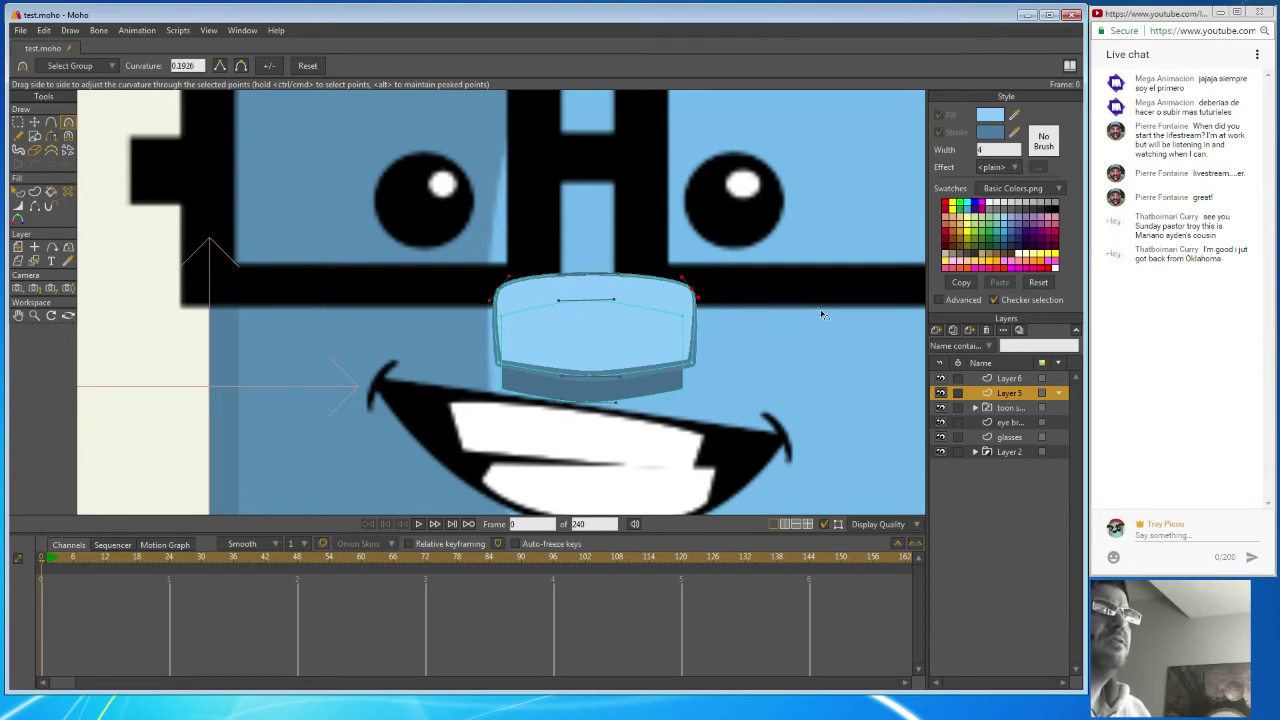
click(595, 405)
drag(595, 405, 837, 354)
drag(502, 398, 604, 398)
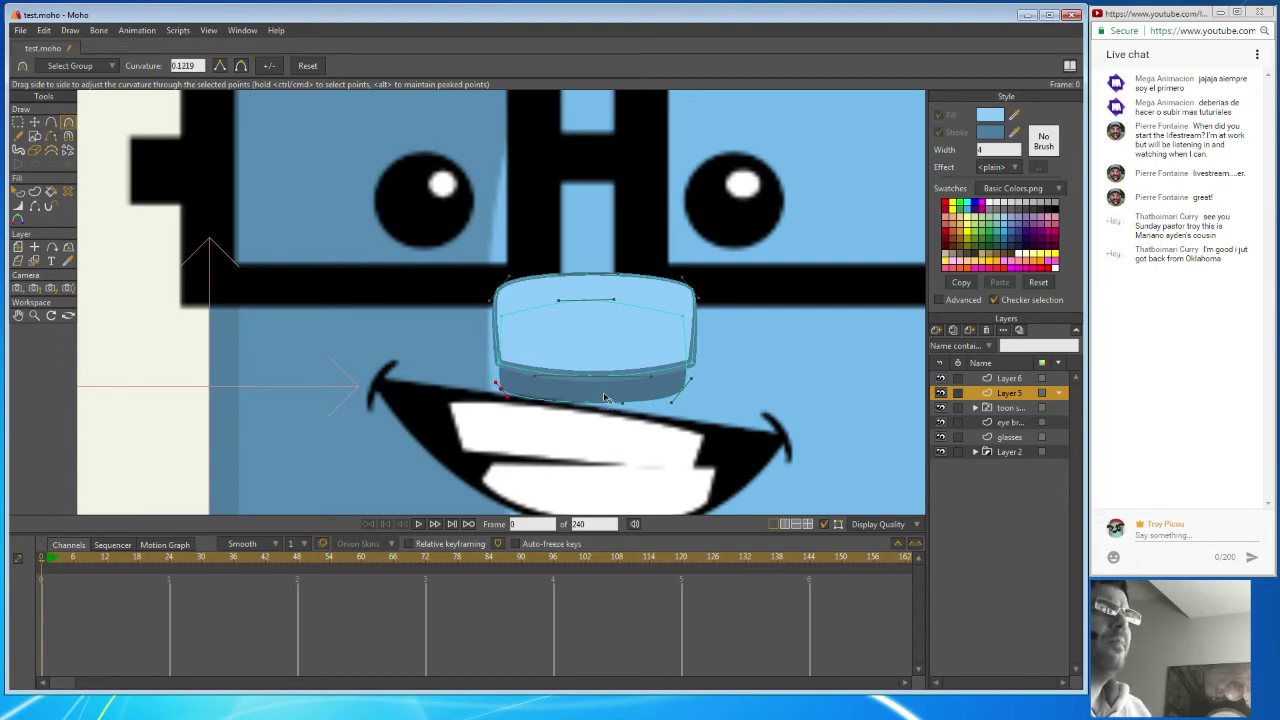
Reposition the lower corner points and bottom centre point of the nose shadow to even out its rounded underside.
click(30, 126)
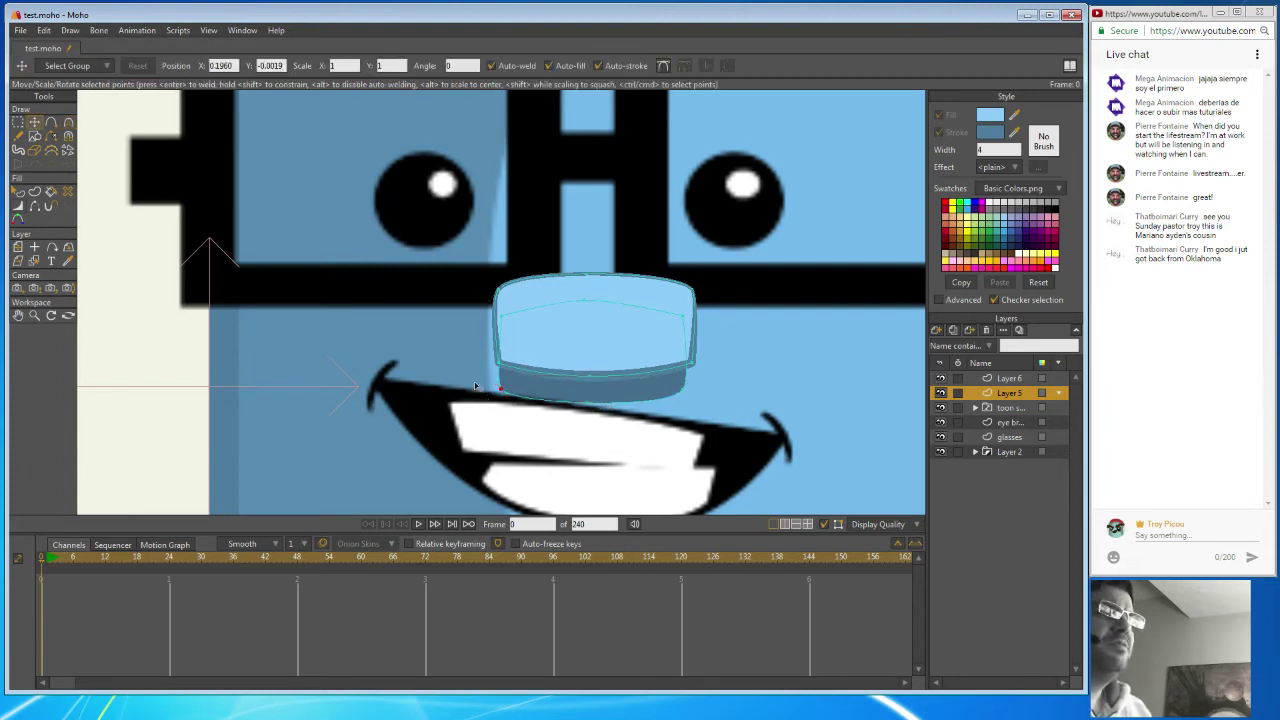
drag(502, 390, 502, 385)
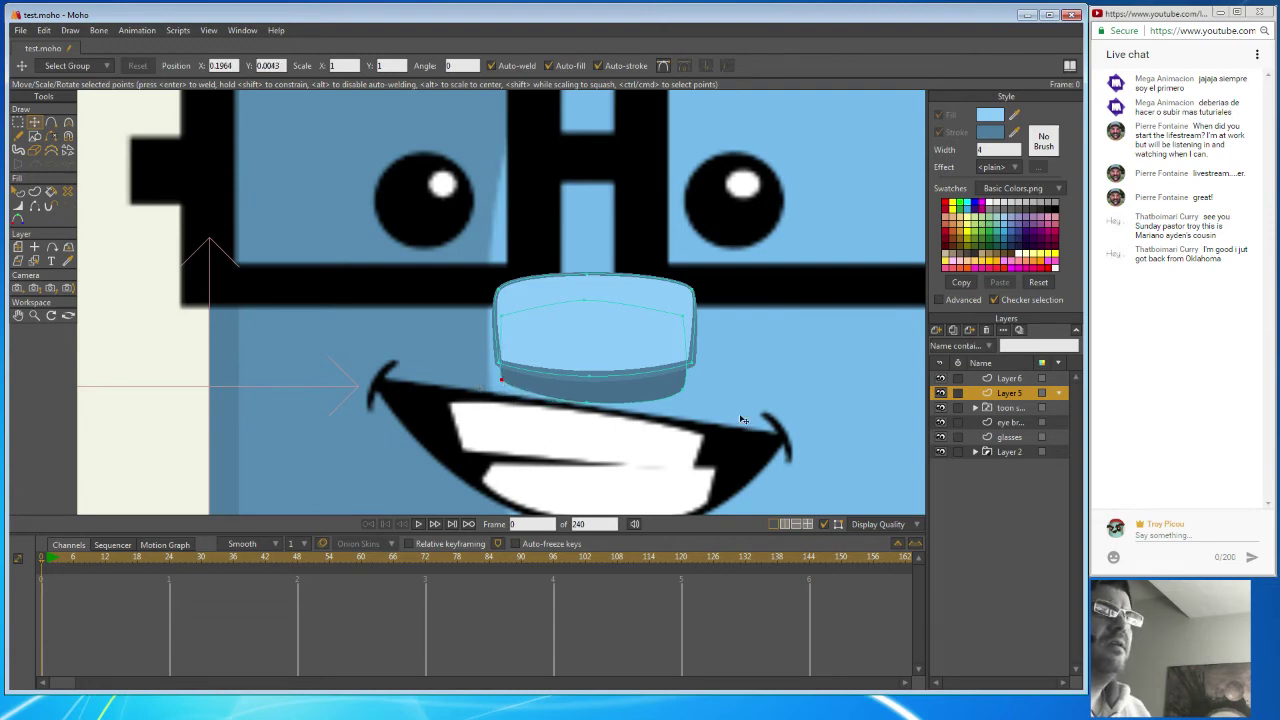
click(688, 385)
click(591, 403)
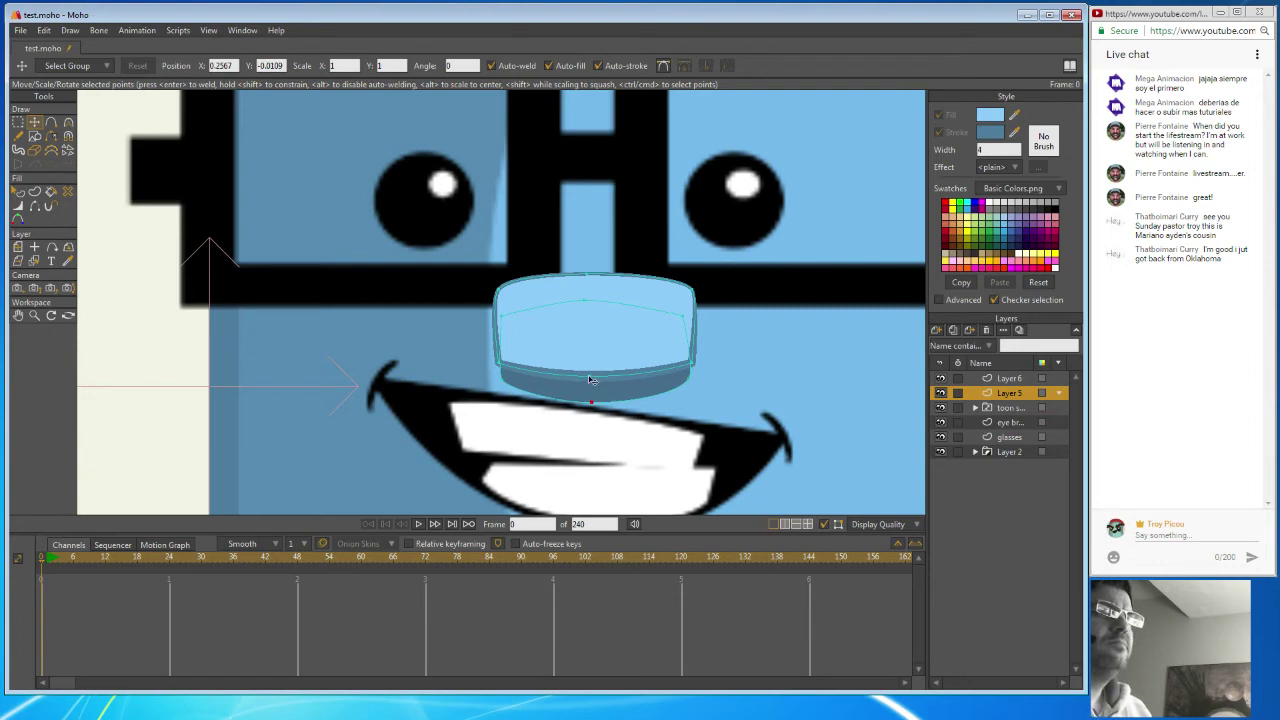
Raise the nose's top centre point, pull its upper corners inward, and tuck in the shadow's hidden upper points.
click(587, 272)
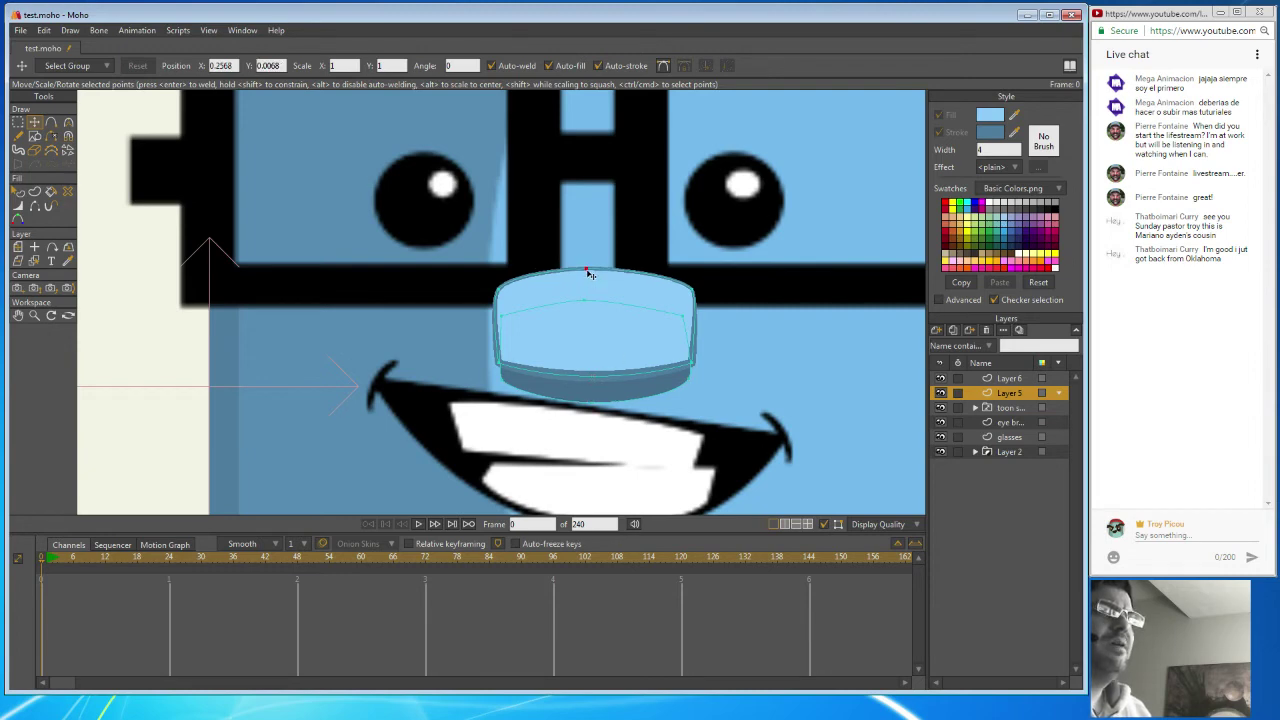
drag(590, 275, 586, 264)
click(505, 290)
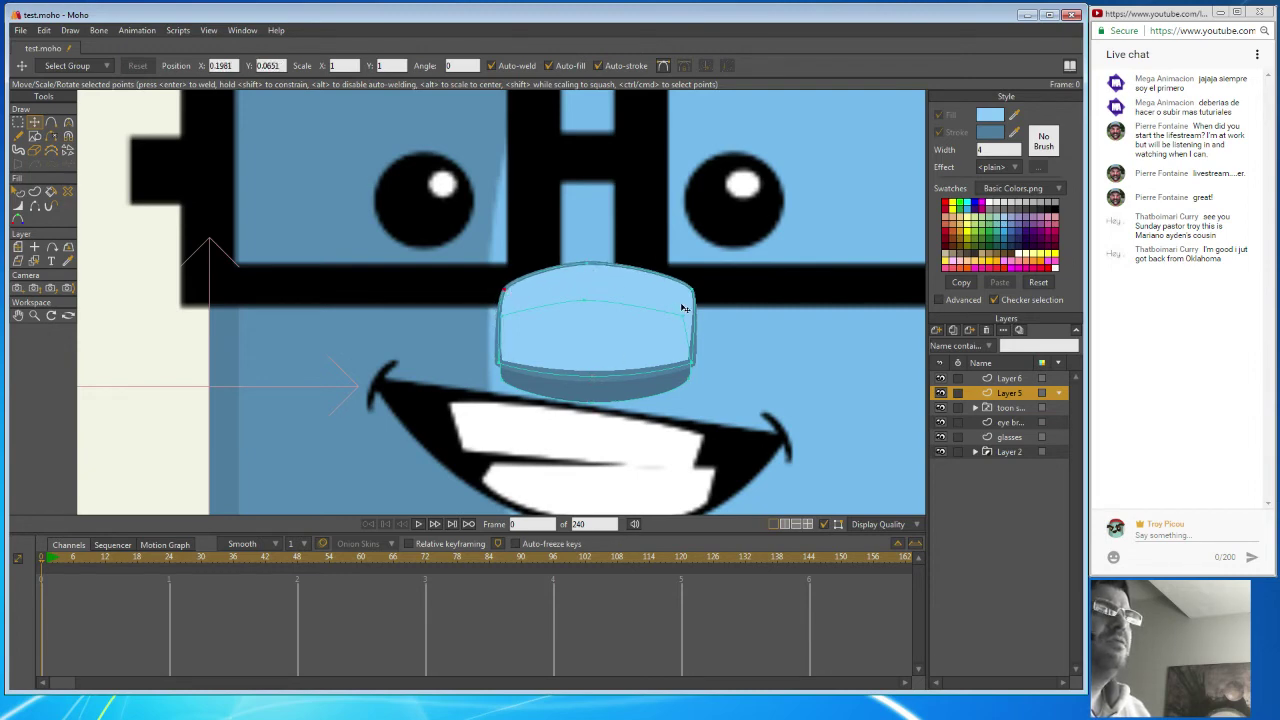
click(685, 293)
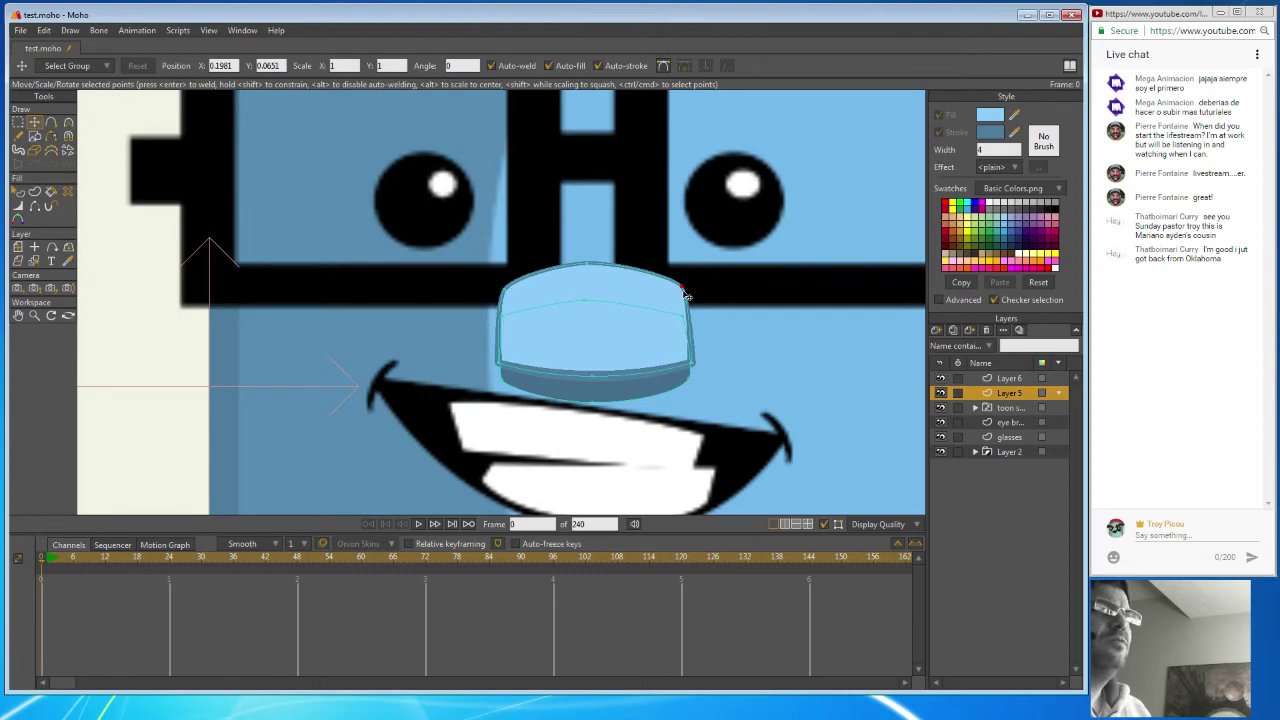
click(507, 317)
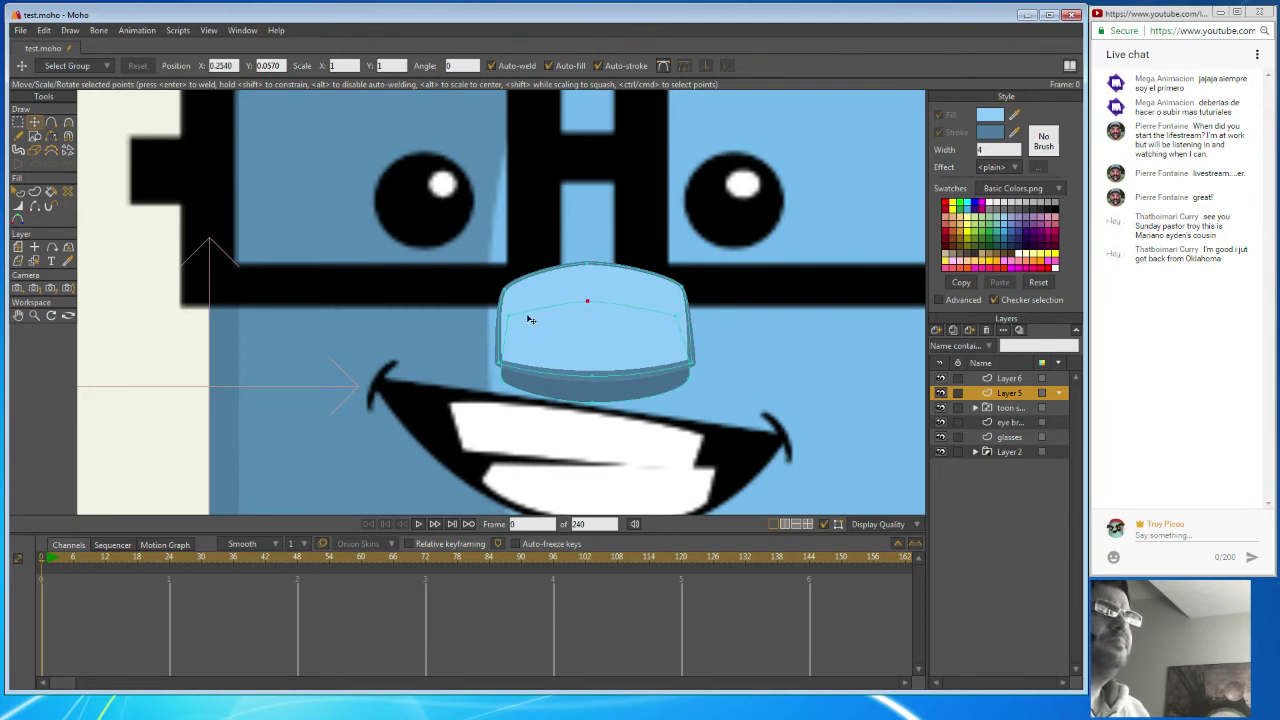
key(ctrl+a)
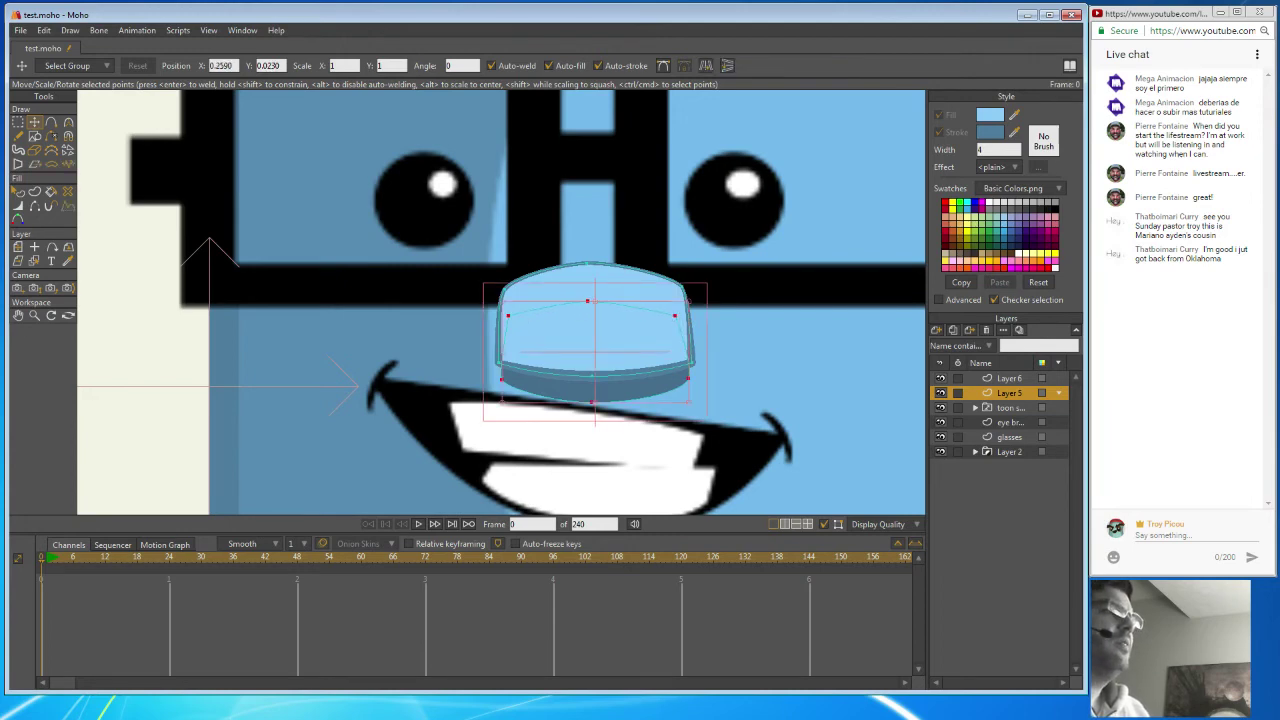
Draw a small horizontal oval highlight without a stroke near the top of the nose.
click(34, 315)
drag(637, 343, 846, 287)
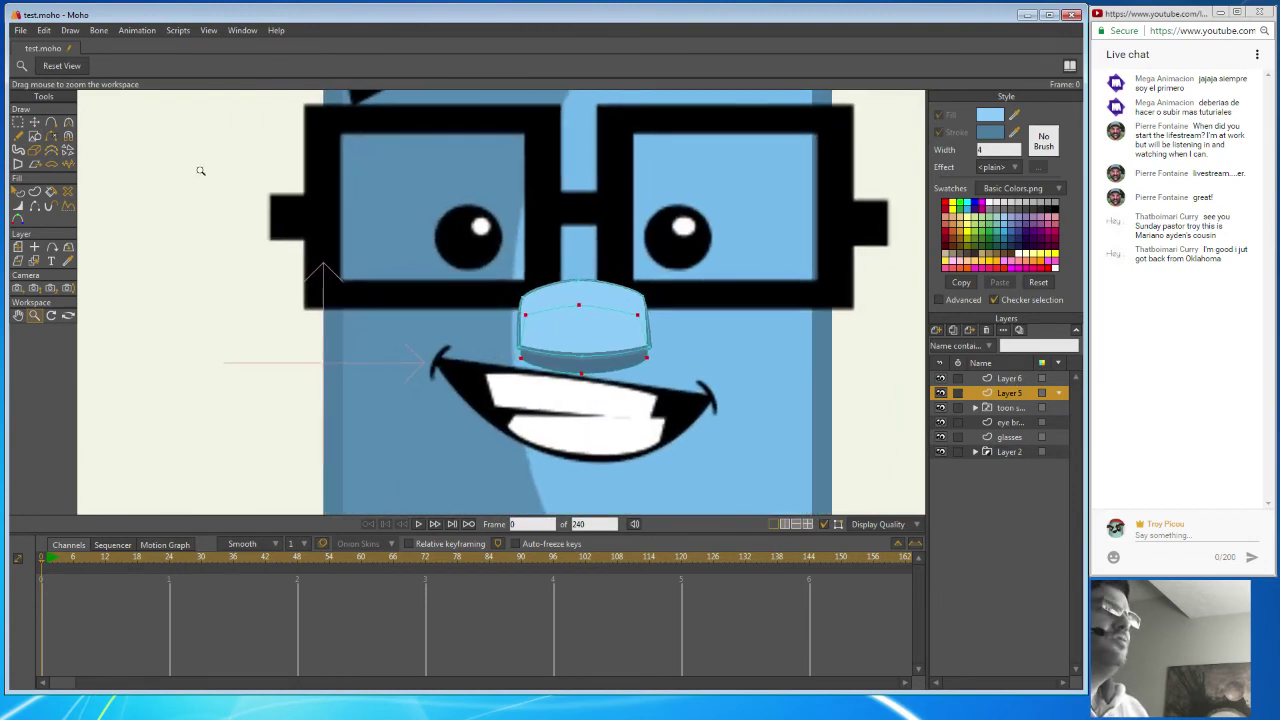
click(35, 137)
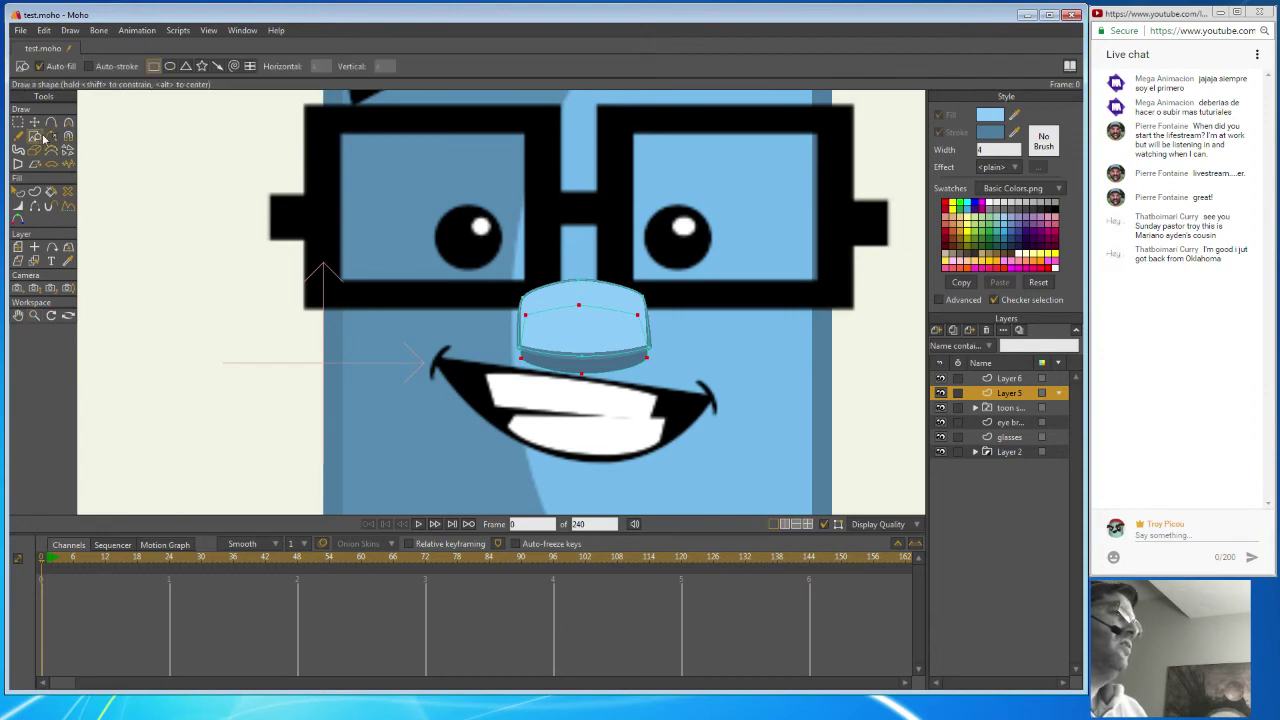
click(169, 66)
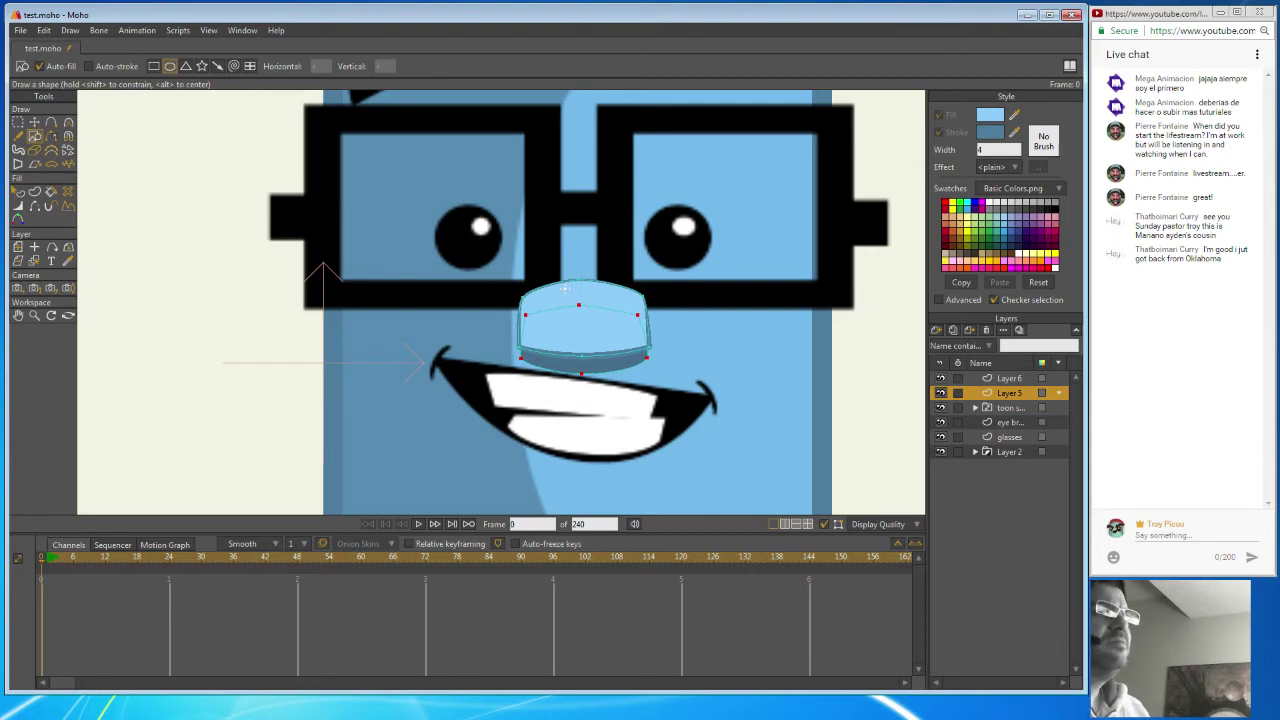
drag(560, 289, 621, 311)
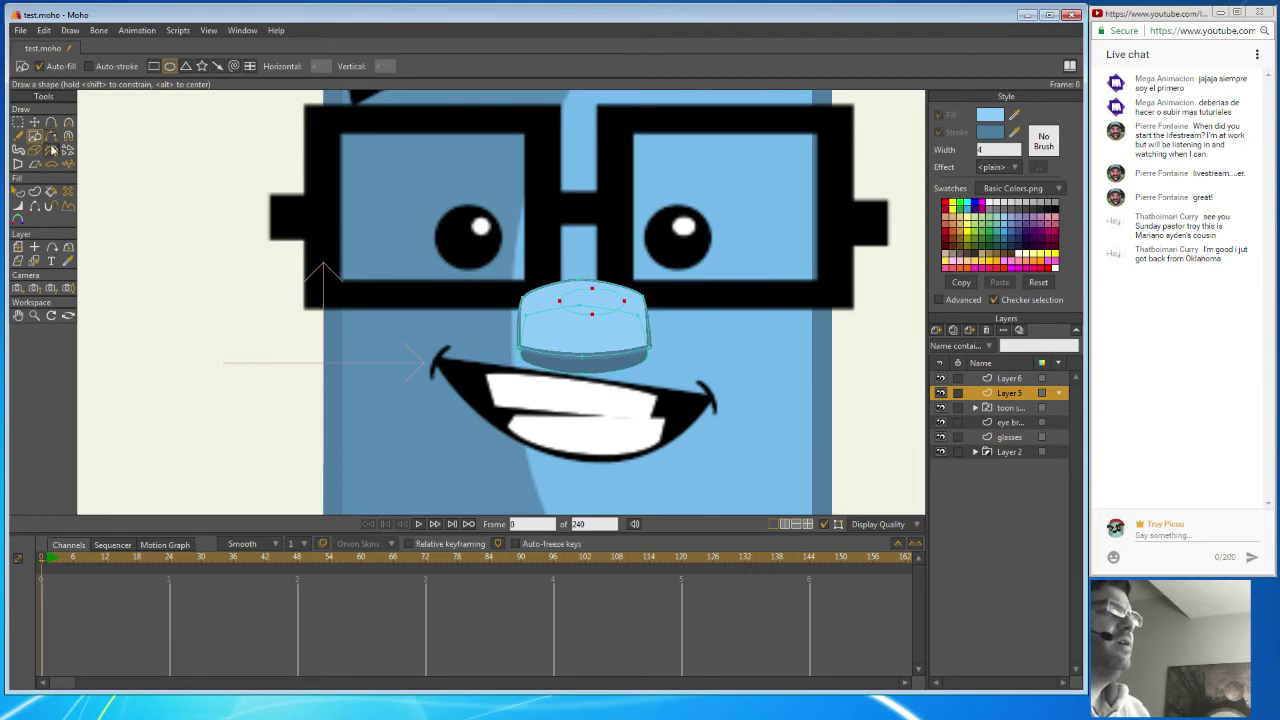
Set the oval highlight's fill to a paler blue, about C3E0F5.
click(17, 191)
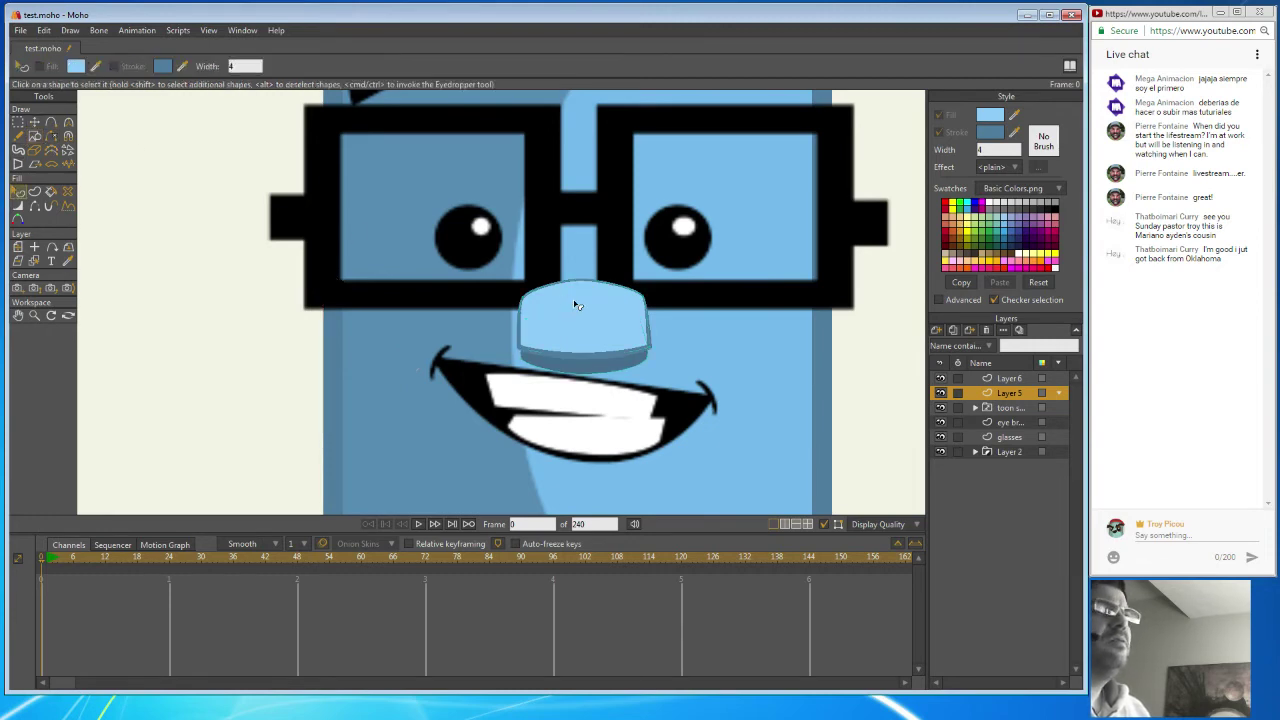
click(1003, 116)
drag(745, 208, 710, 170)
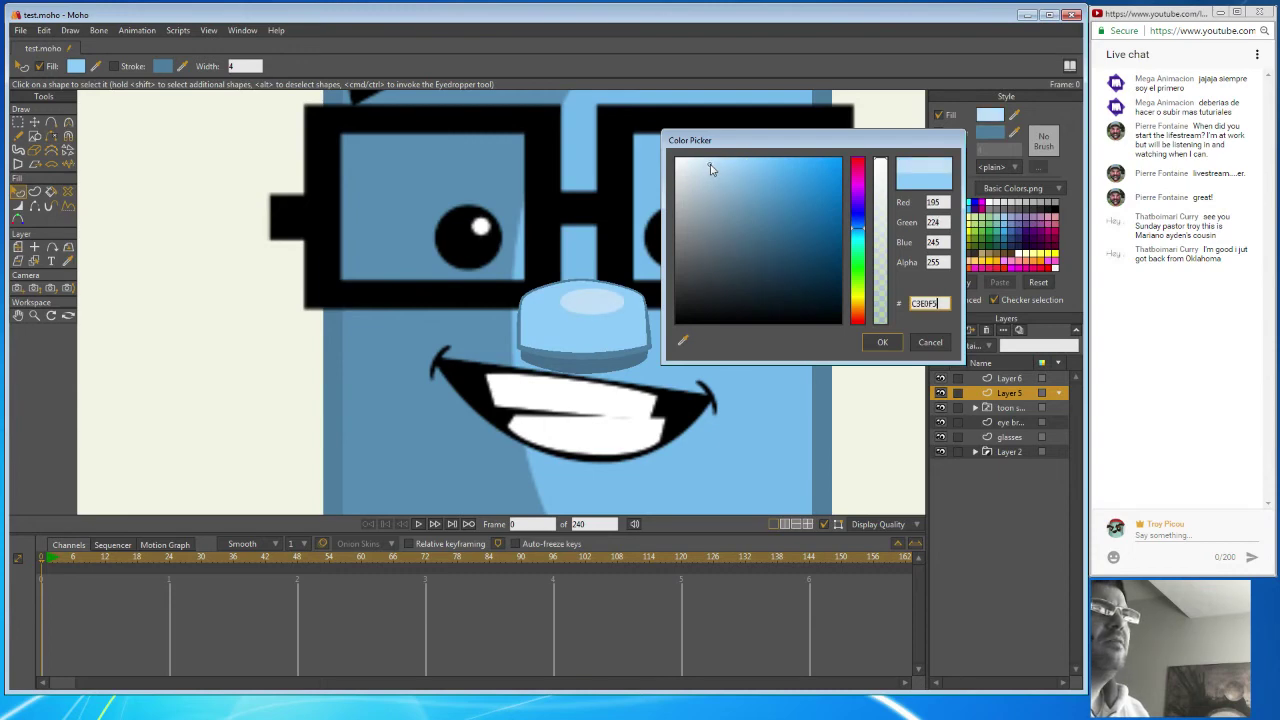
click(882, 343)
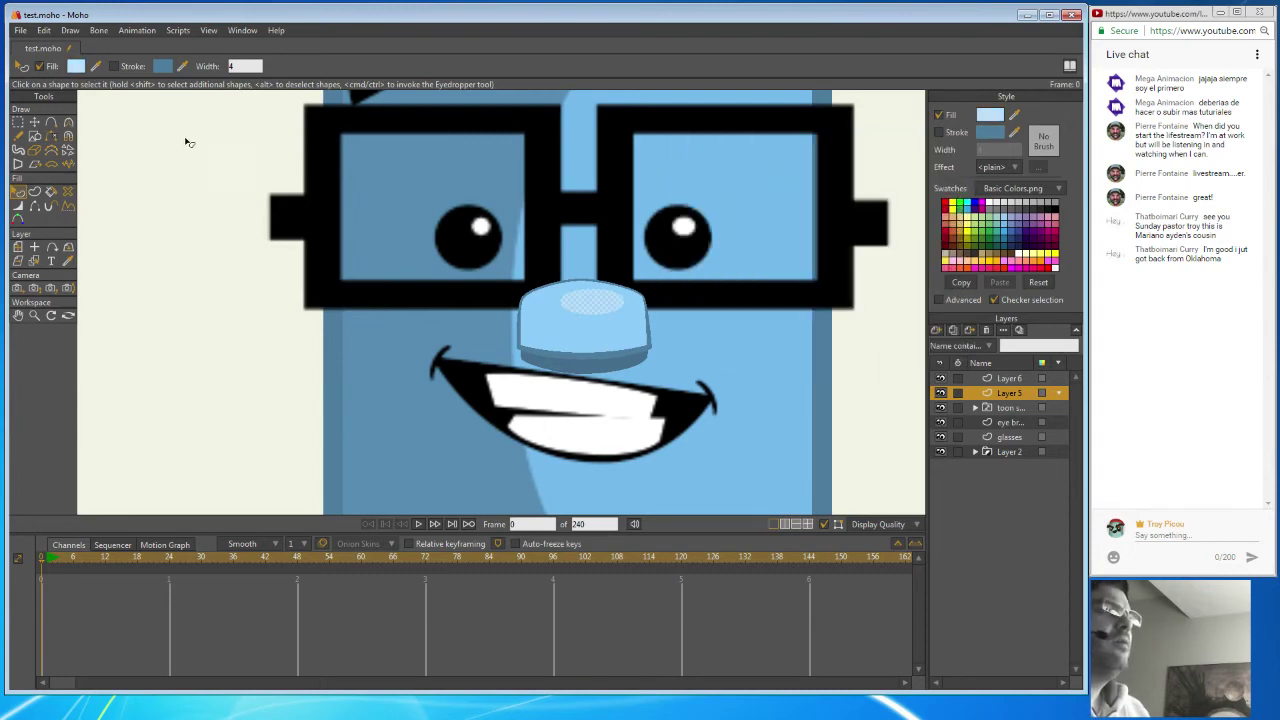
Reshape the oval highlight into a slim curved glint and shift it toward the right side of the nose's top.
click(35, 122)
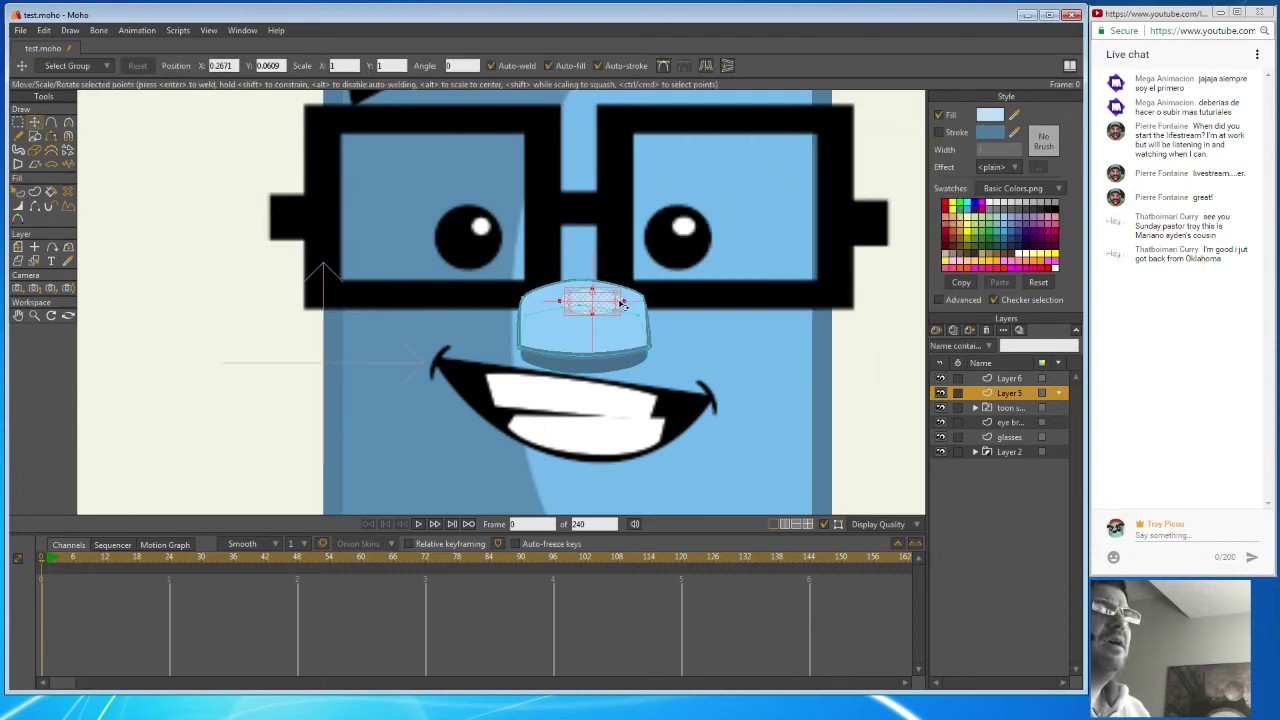
mouse_move(622, 303)
mouse_down()
mouse_move(628, 315)
mouse_move(610, 309)
mouse_up()
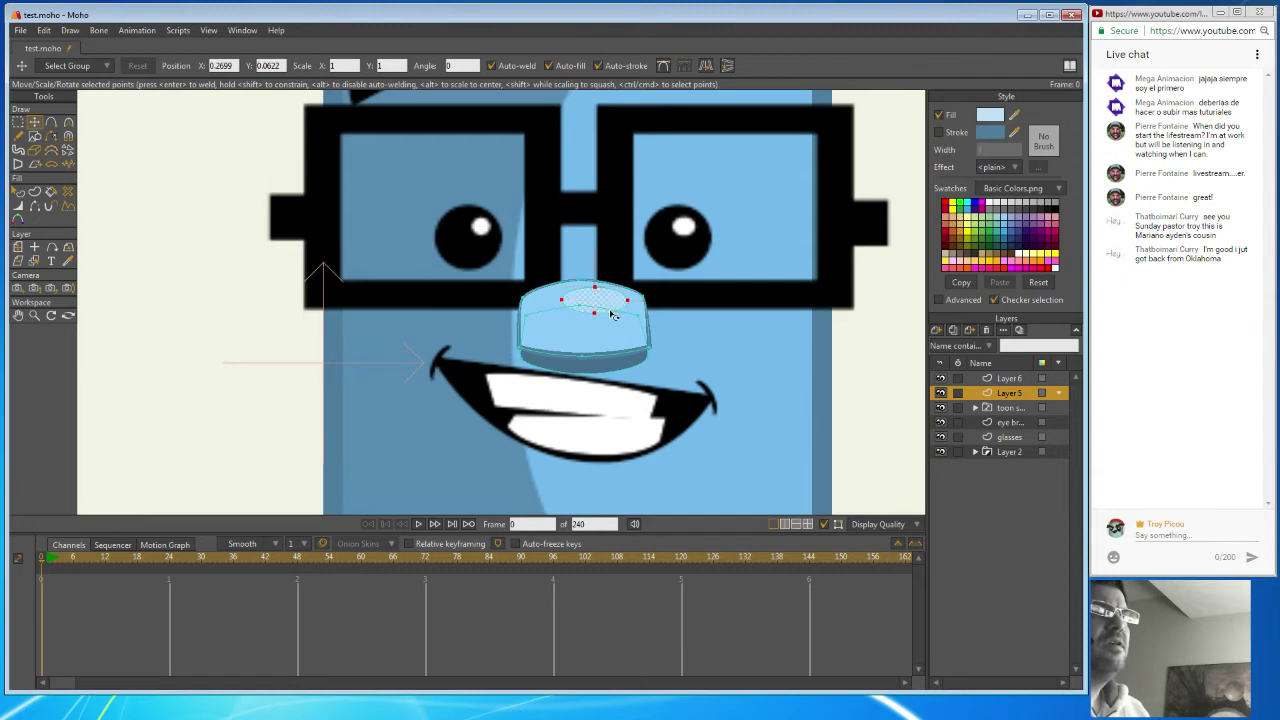
click(595, 314)
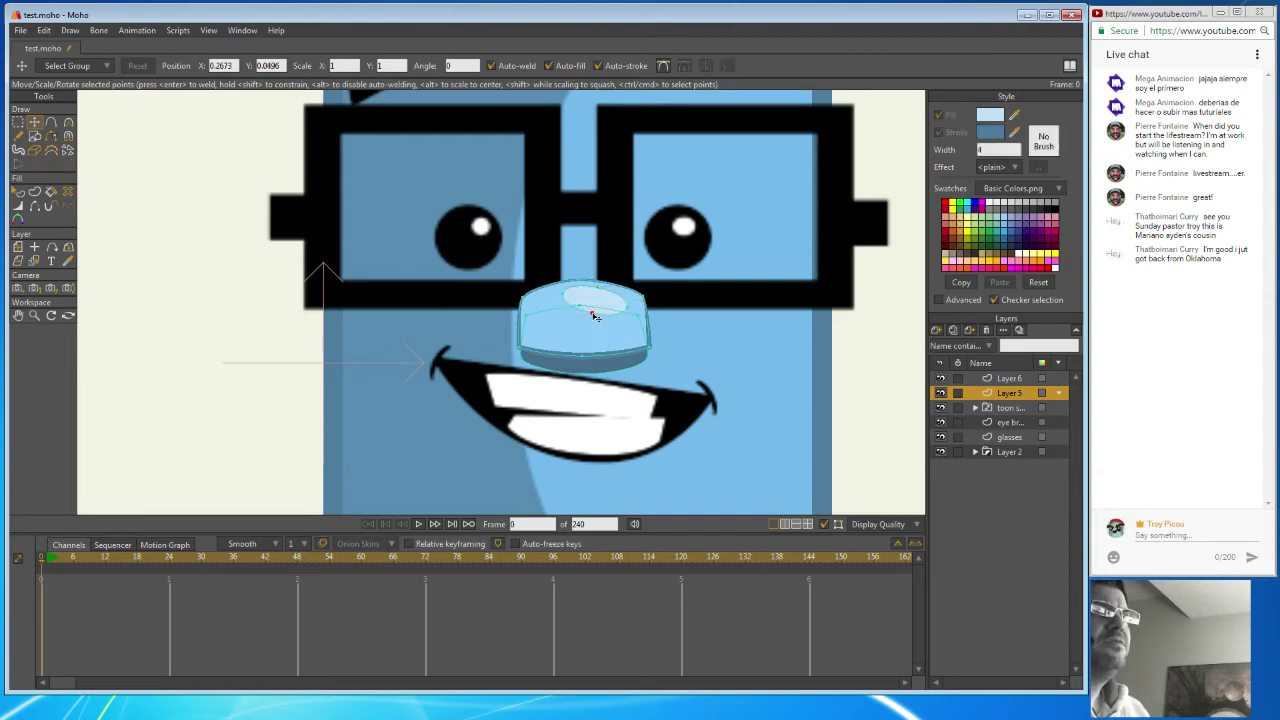
double_click(606, 294)
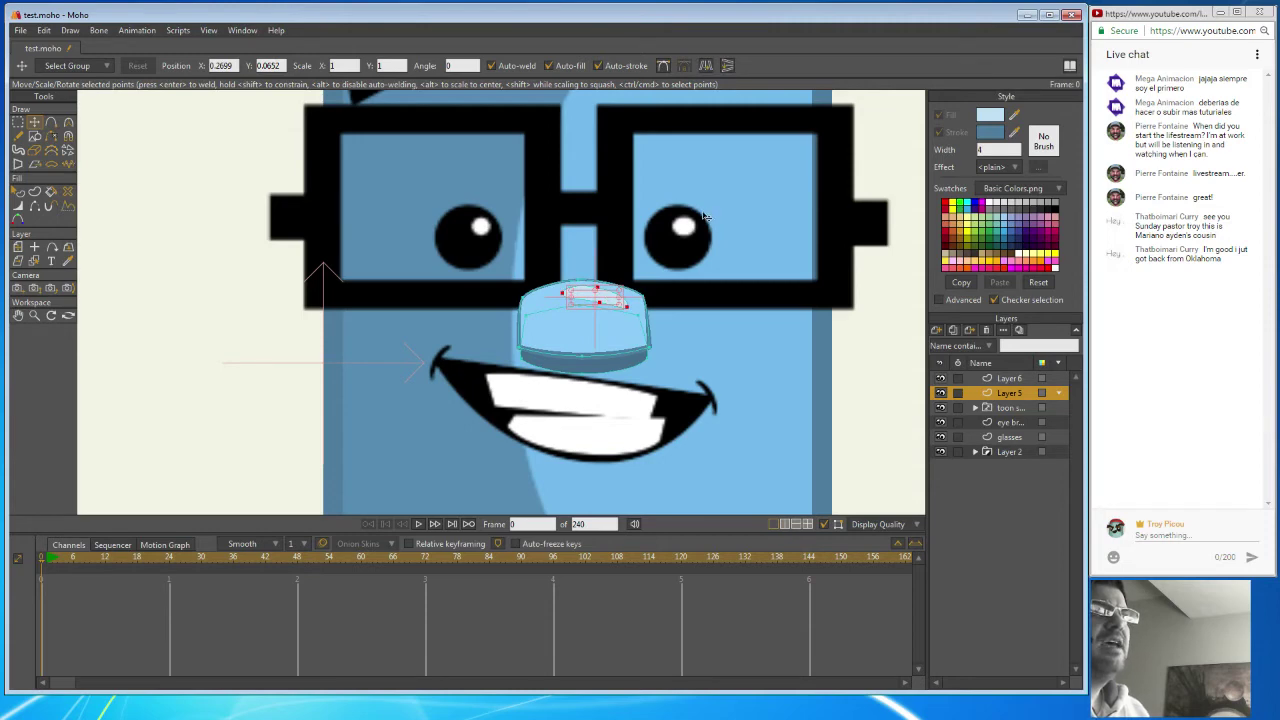
drag(610, 301, 618, 302)
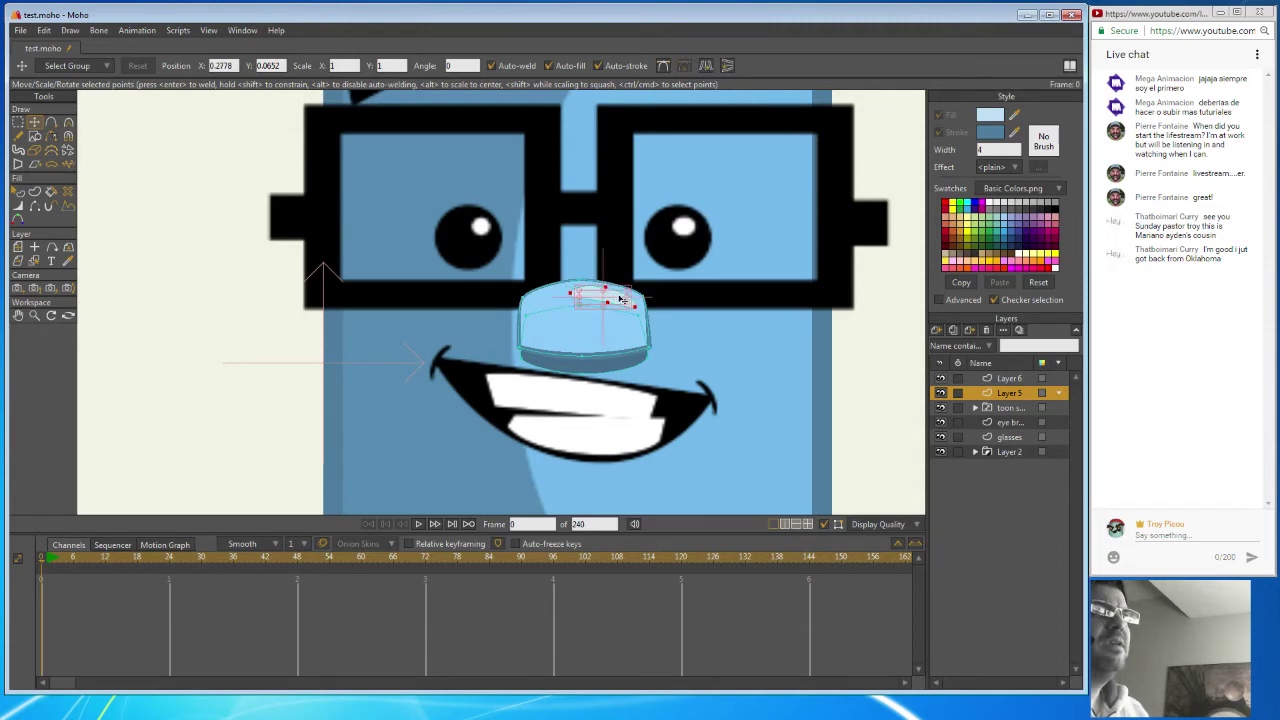
click(34, 315)
scroll(686, 319, down, 6)
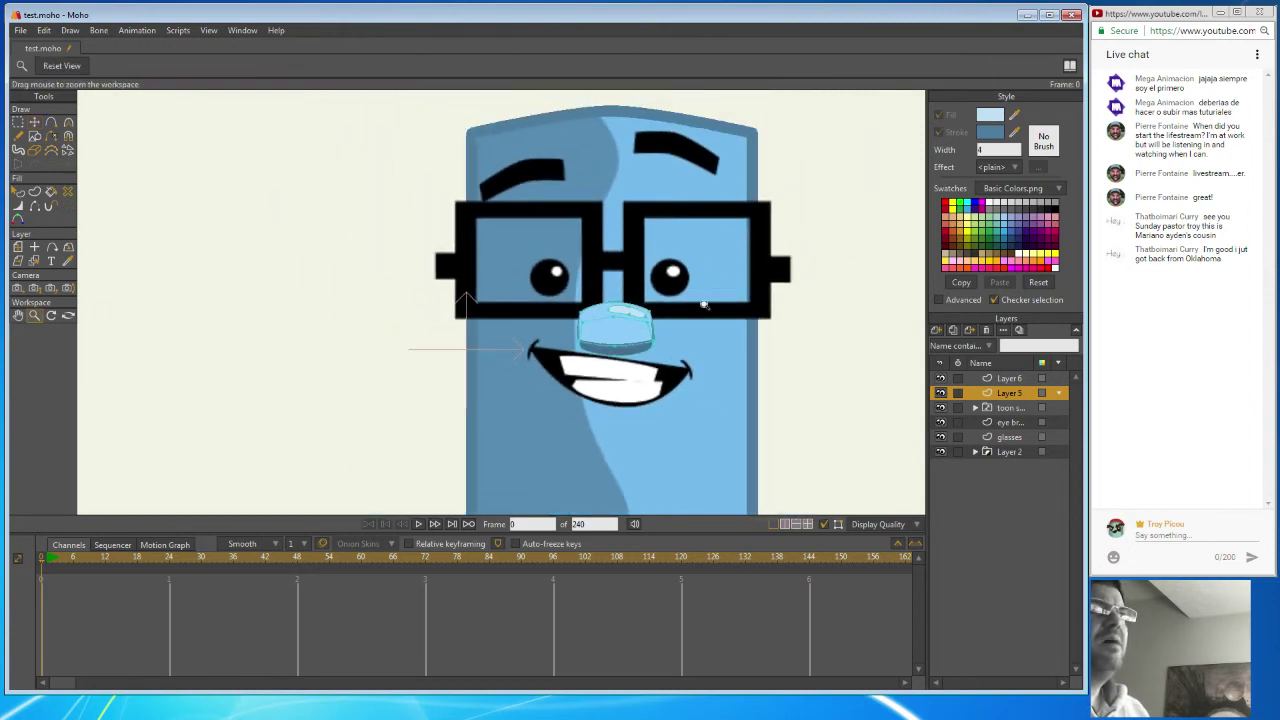
Prepare the Rectangle shape tool on the glasses layer with a white fill (FFFFFF) at alpha 127.
scroll(657, 301, up, 1)
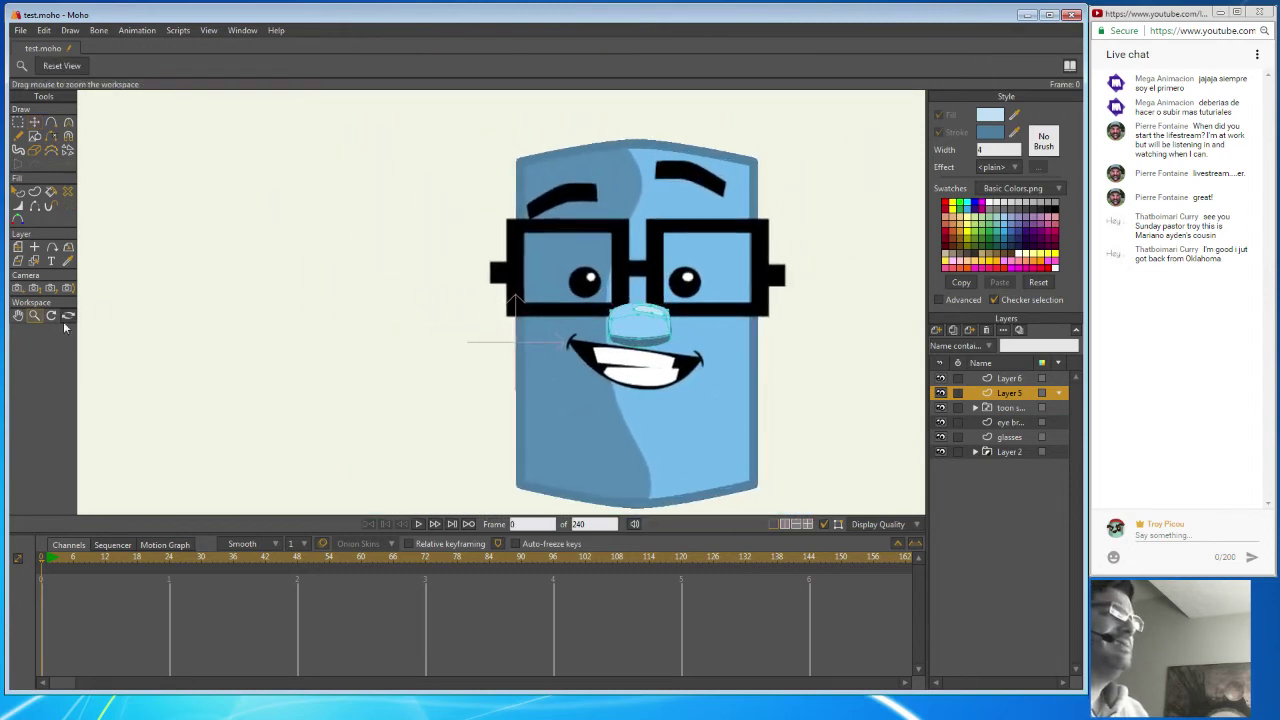
click(17, 315)
drag(869, 362, 705, 338)
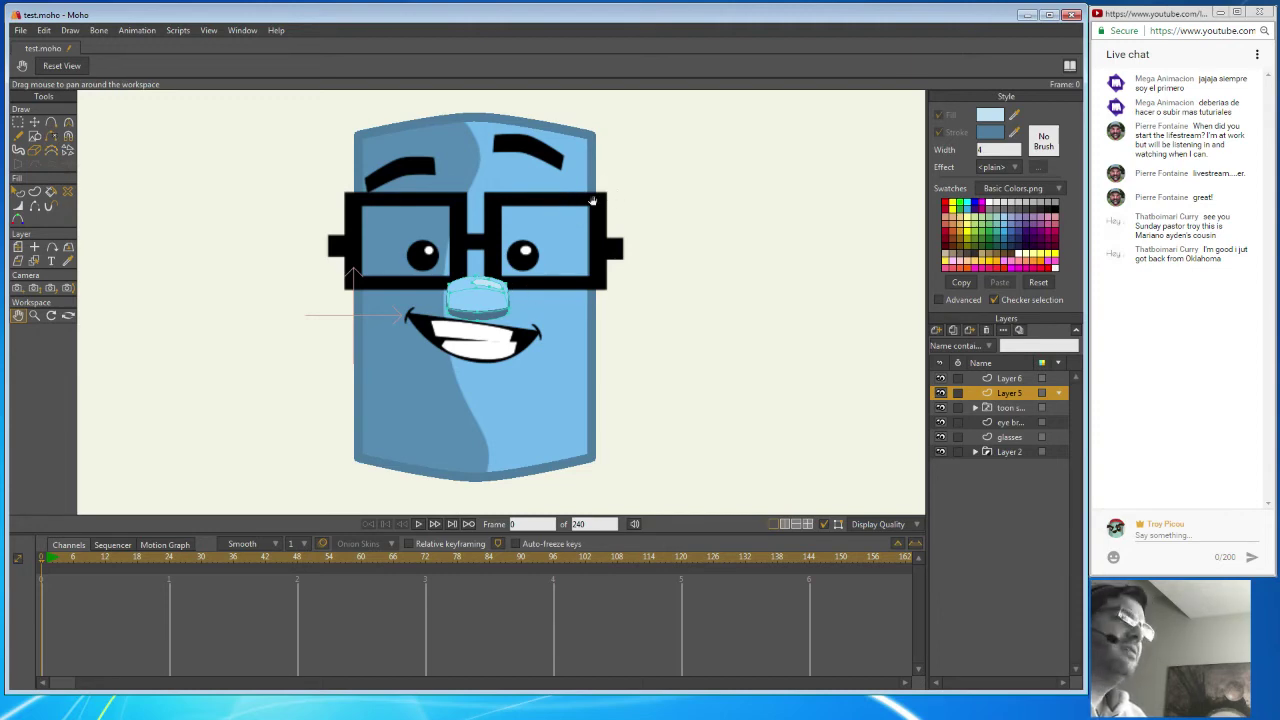
click(1005, 437)
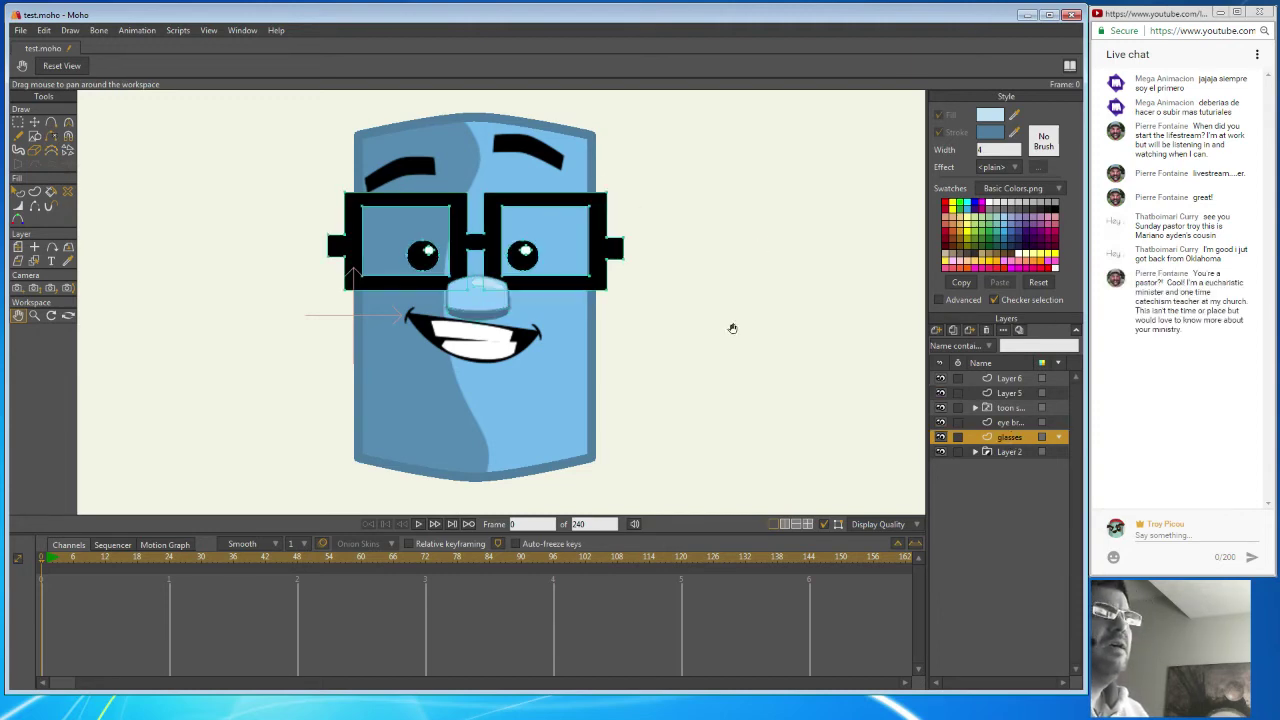
click(36, 138)
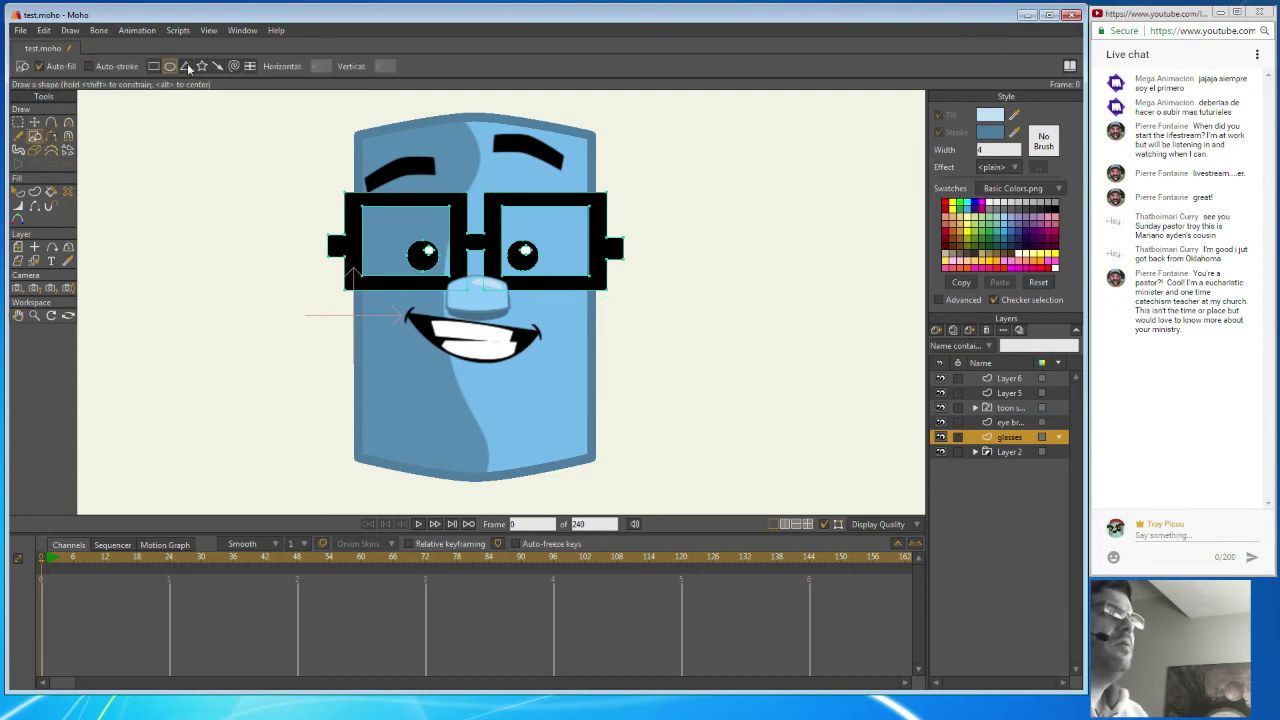
click(153, 66)
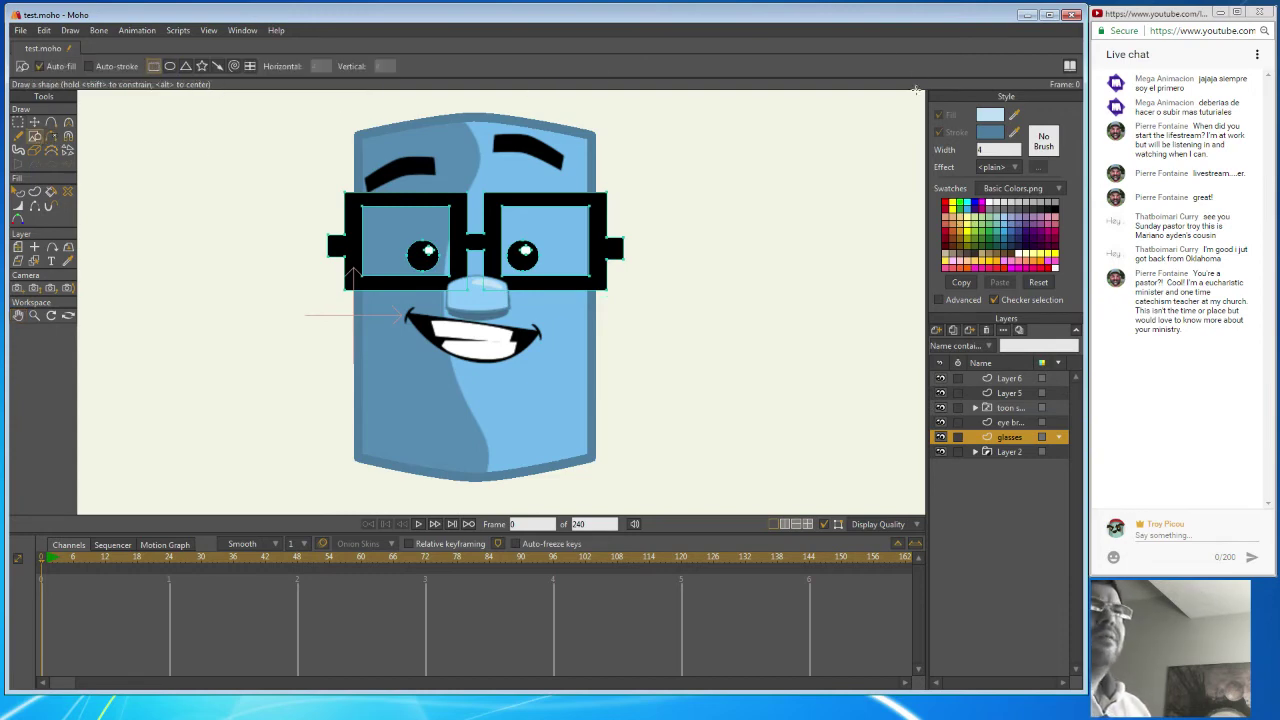
click(990, 116)
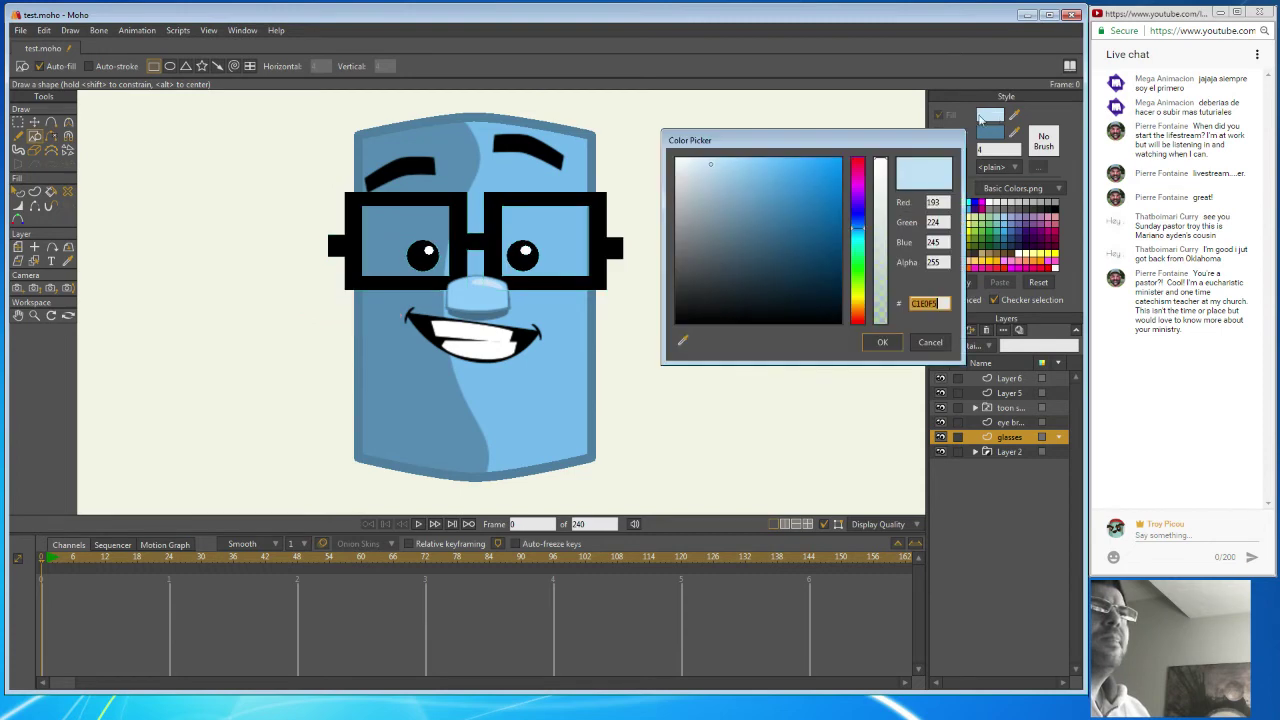
drag(721, 169, 676, 158)
click(880, 236)
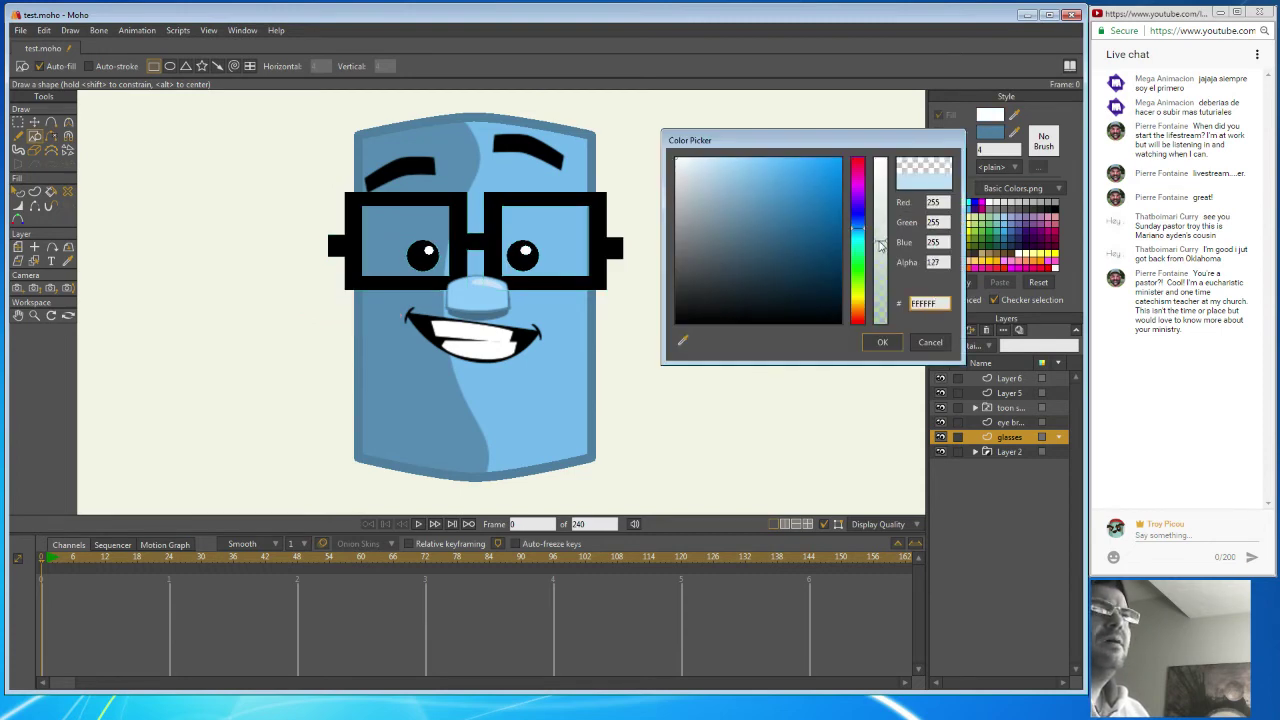
click(883, 342)
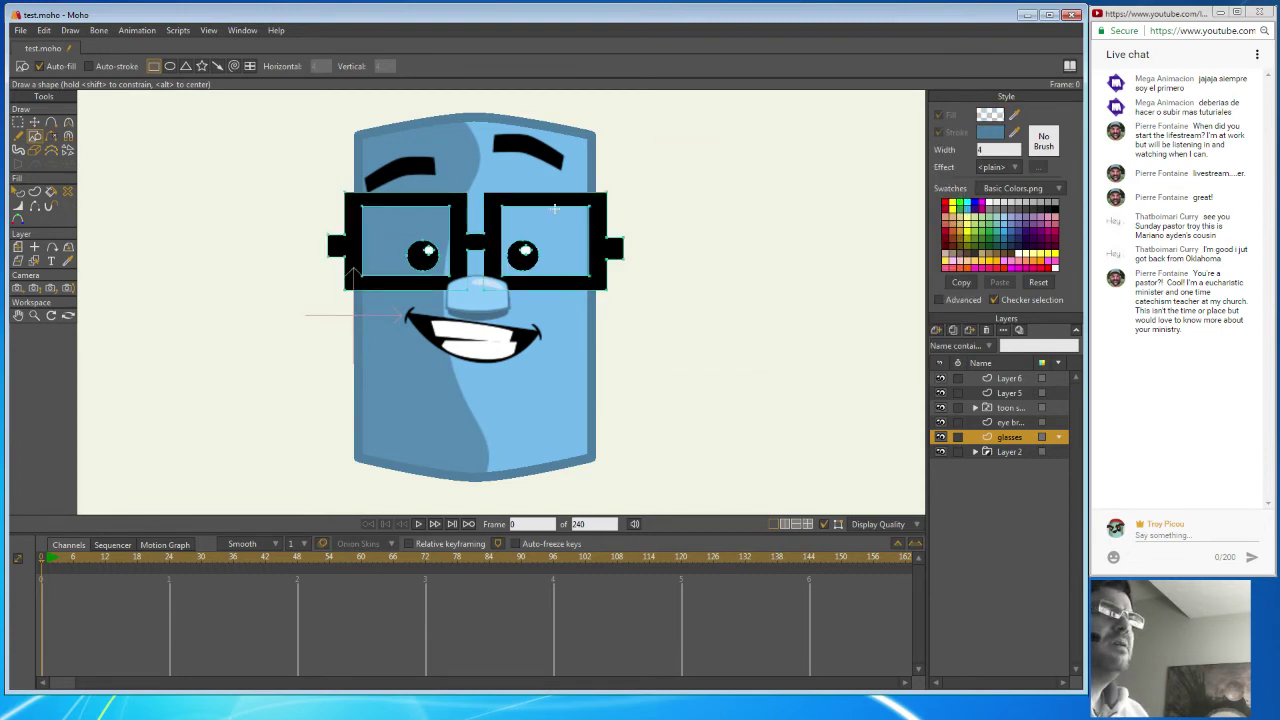
Draw a thin horizontal highlight bar along the top rim of the right lens frame.
drag(526, 196, 597, 195)
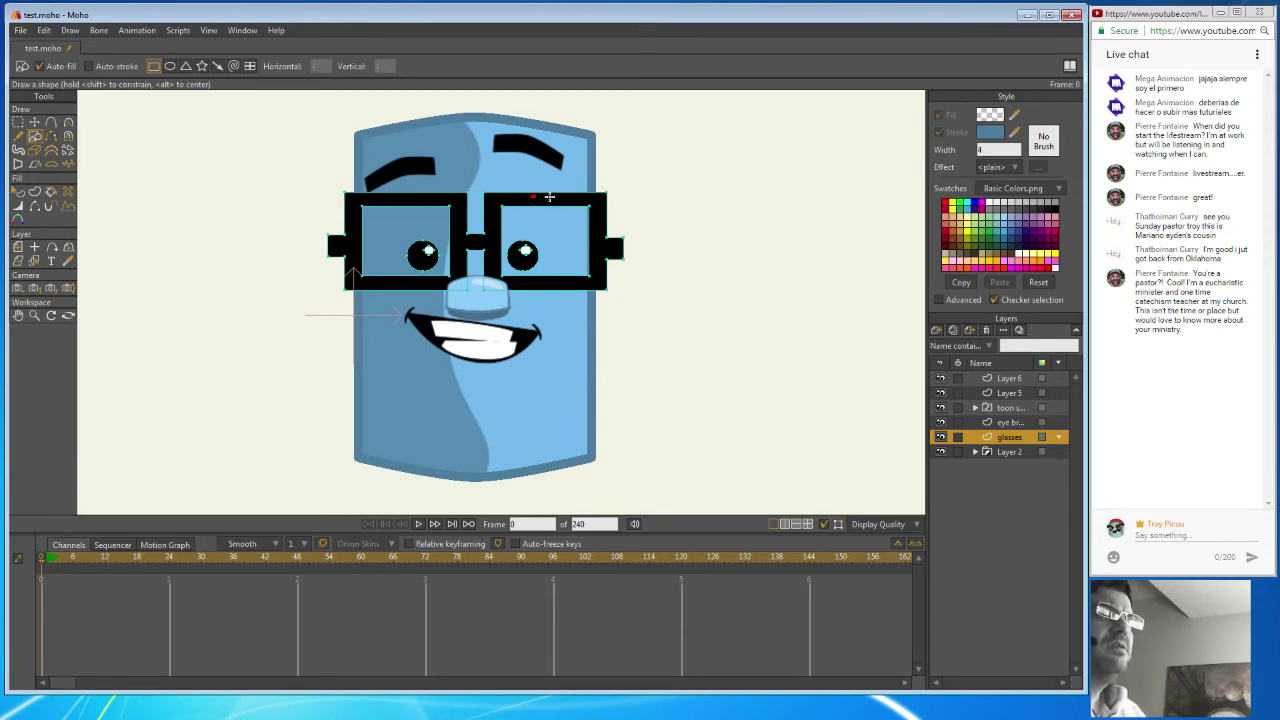
key(ctrl+z)
drag(547, 197, 594, 193)
Duplicate the highlight bar and place the copy on the top rim of the left lens frame, near the bridge.
click(34, 121)
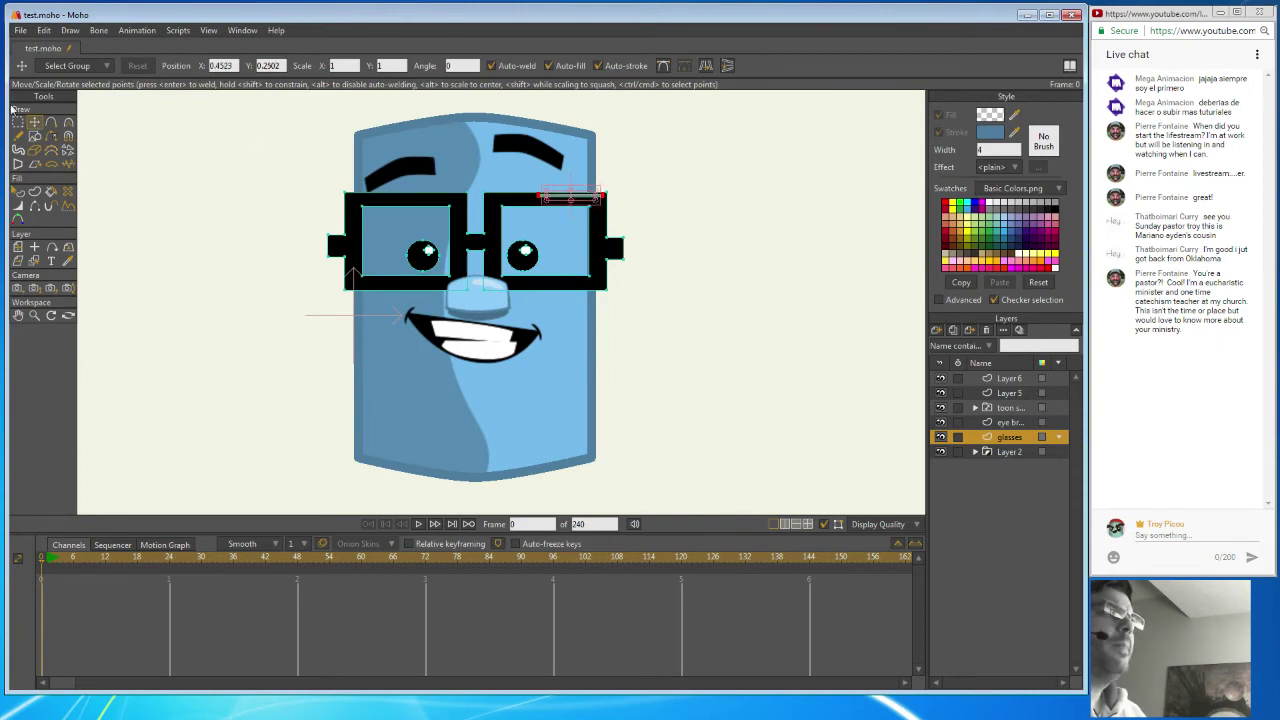
click(44, 31)
click(42, 33)
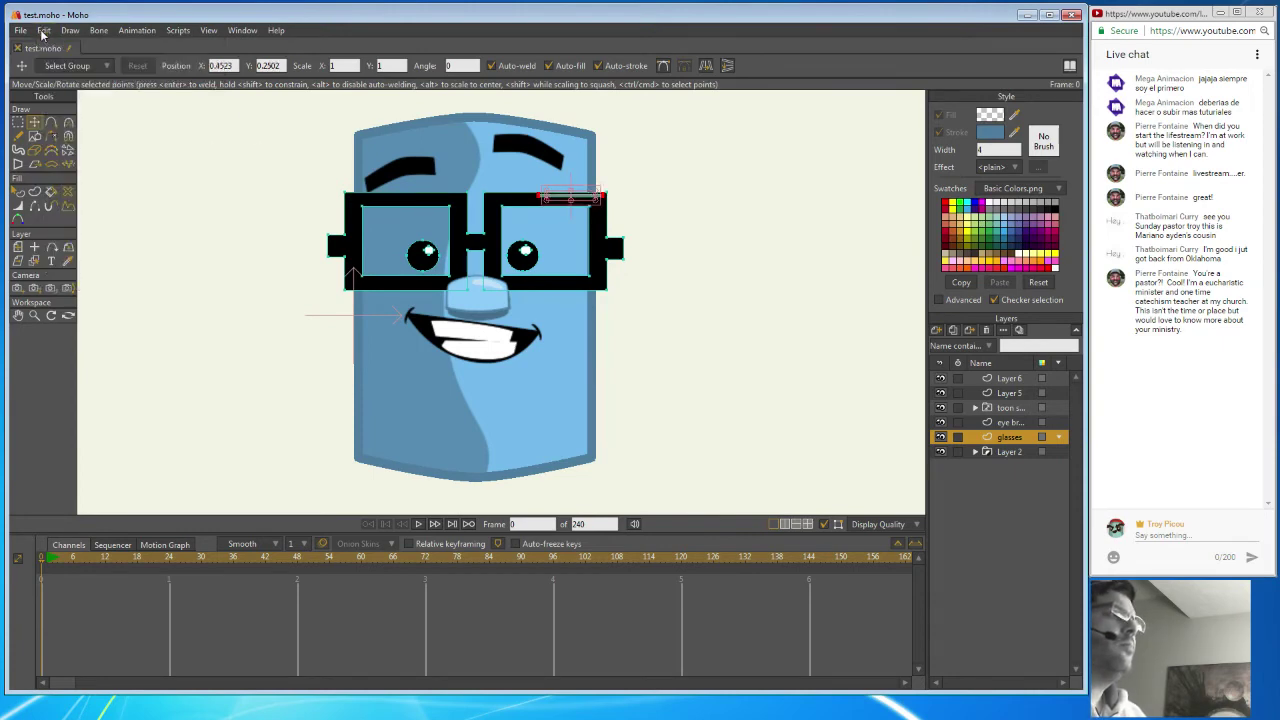
click(43, 31)
click(524, 181)
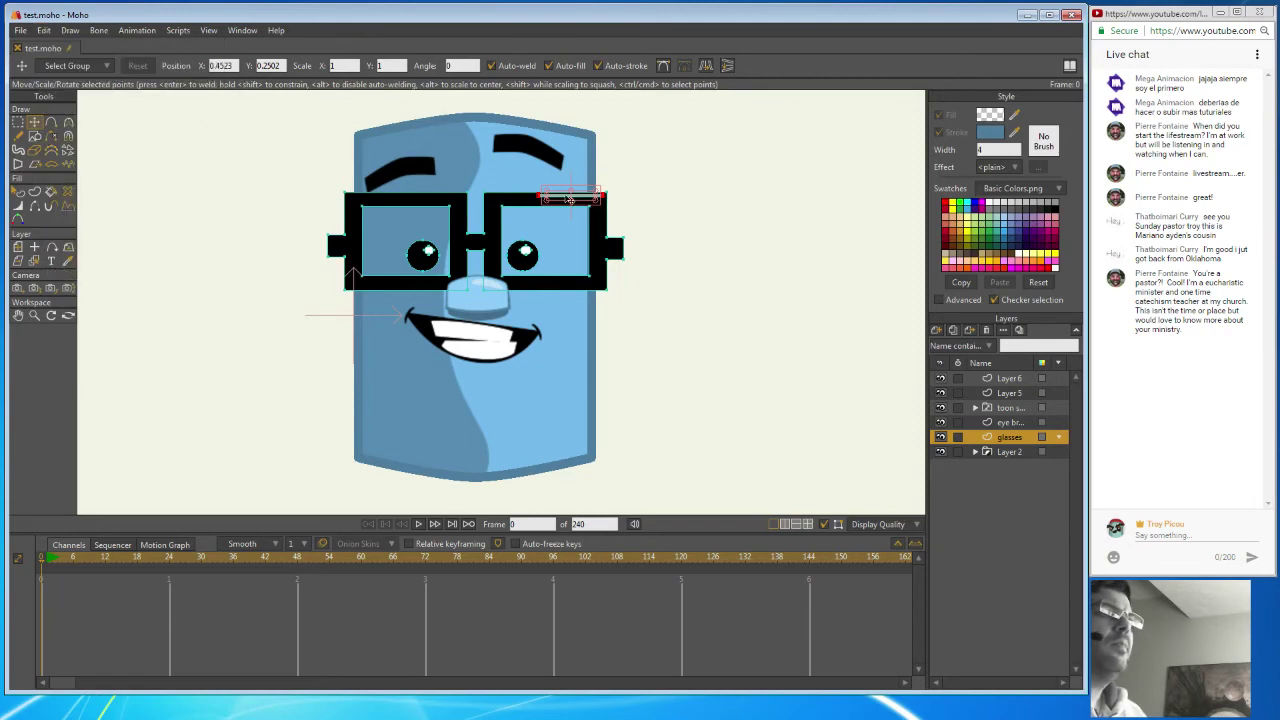
drag(570, 200, 443, 200)
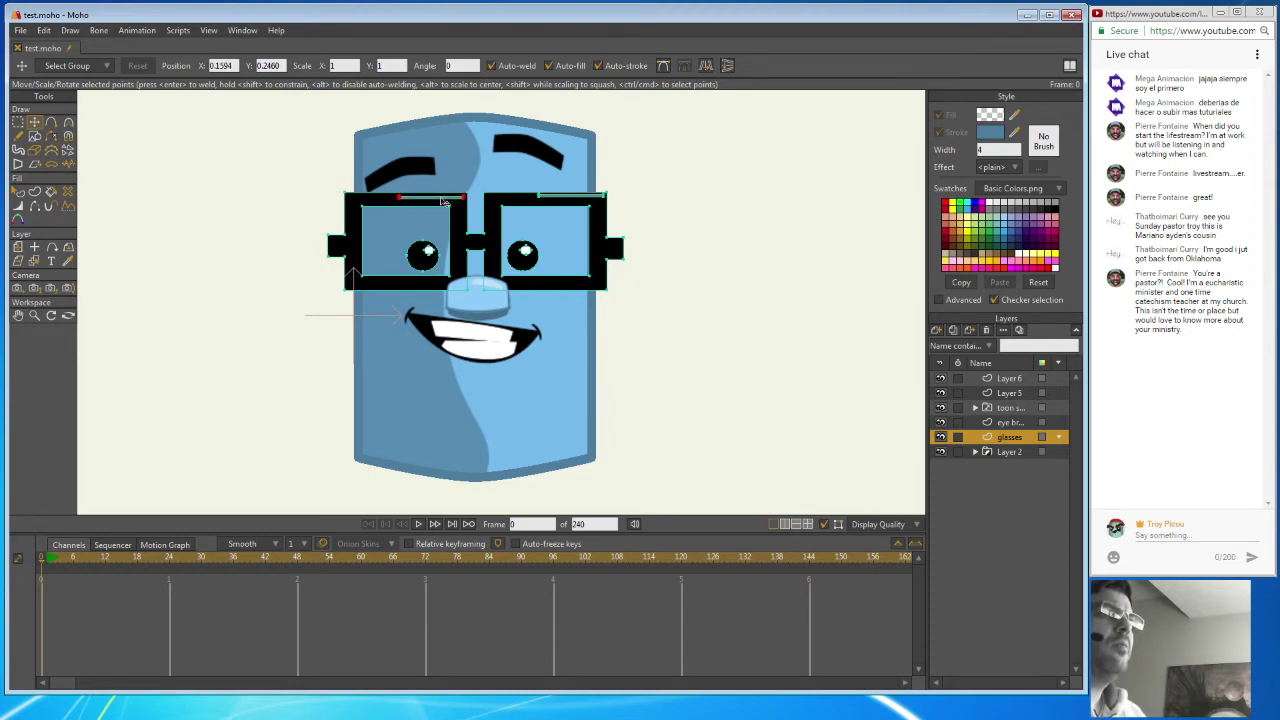
click(444, 202)
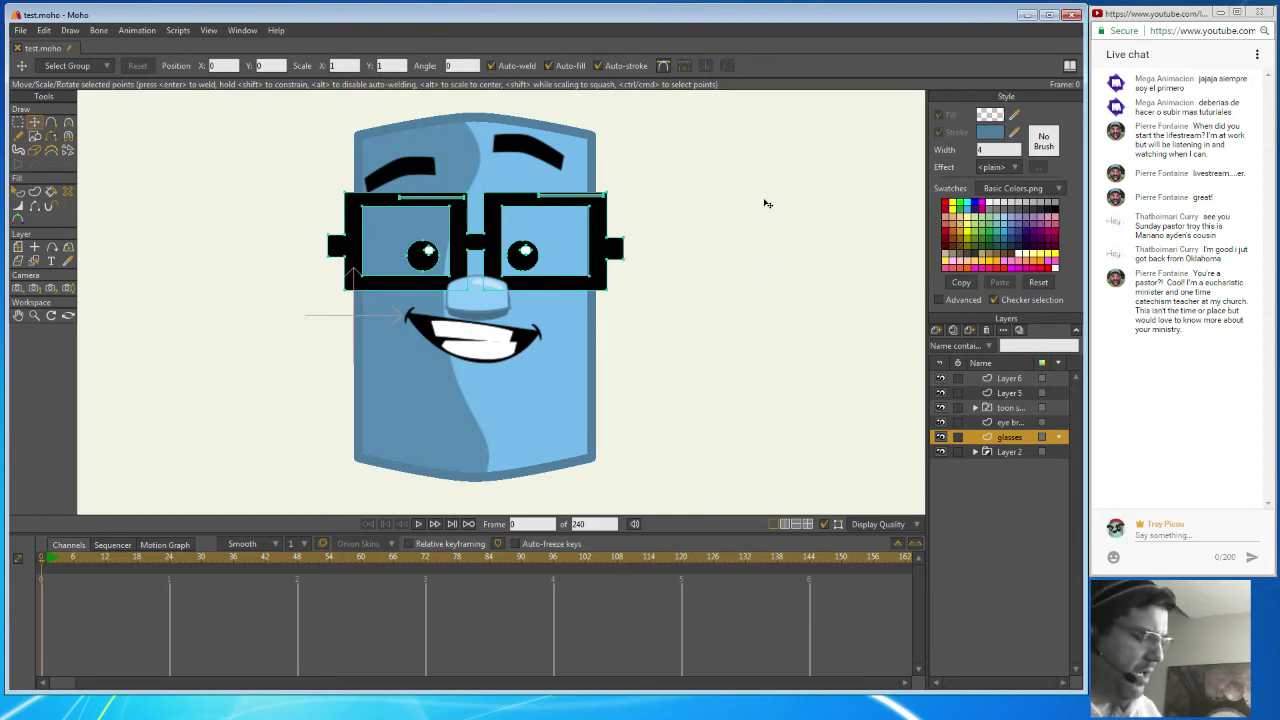
Nudge the left lens frame's highlight bar slightly up to line up with the right one, and clear the selection.
click(440, 202)
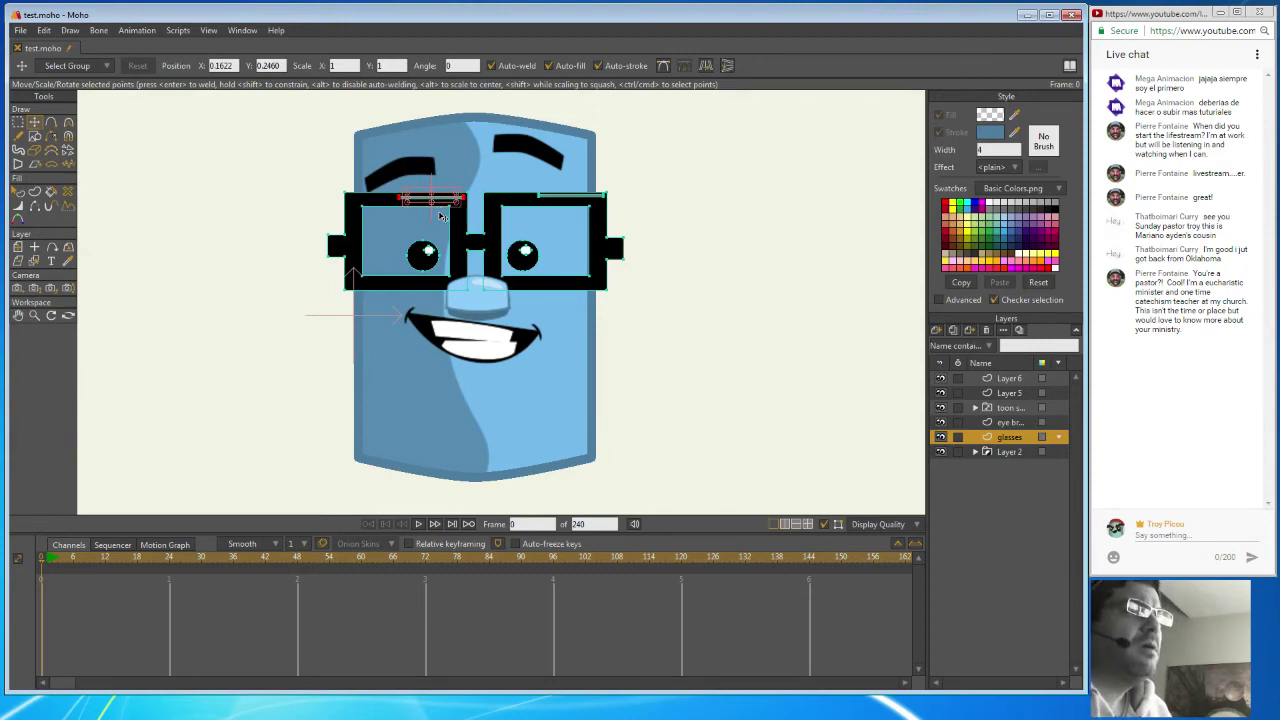
drag(440, 202, 443, 200)
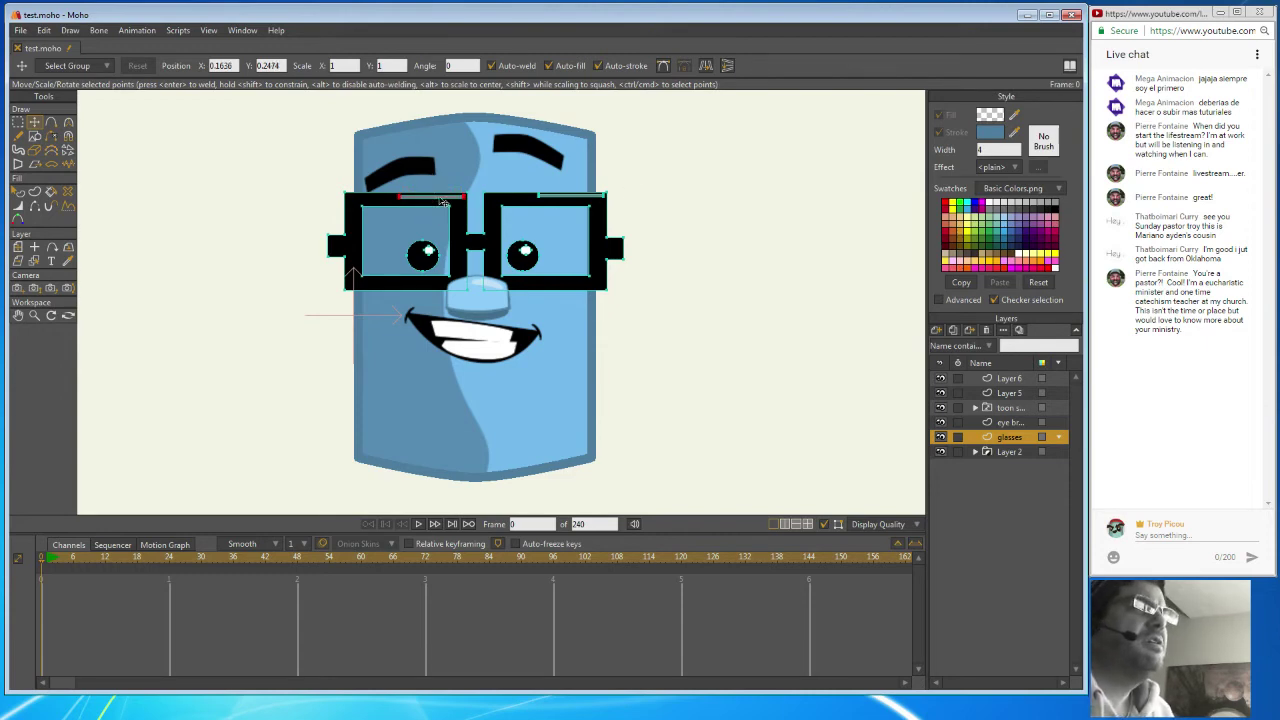
click(443, 201)
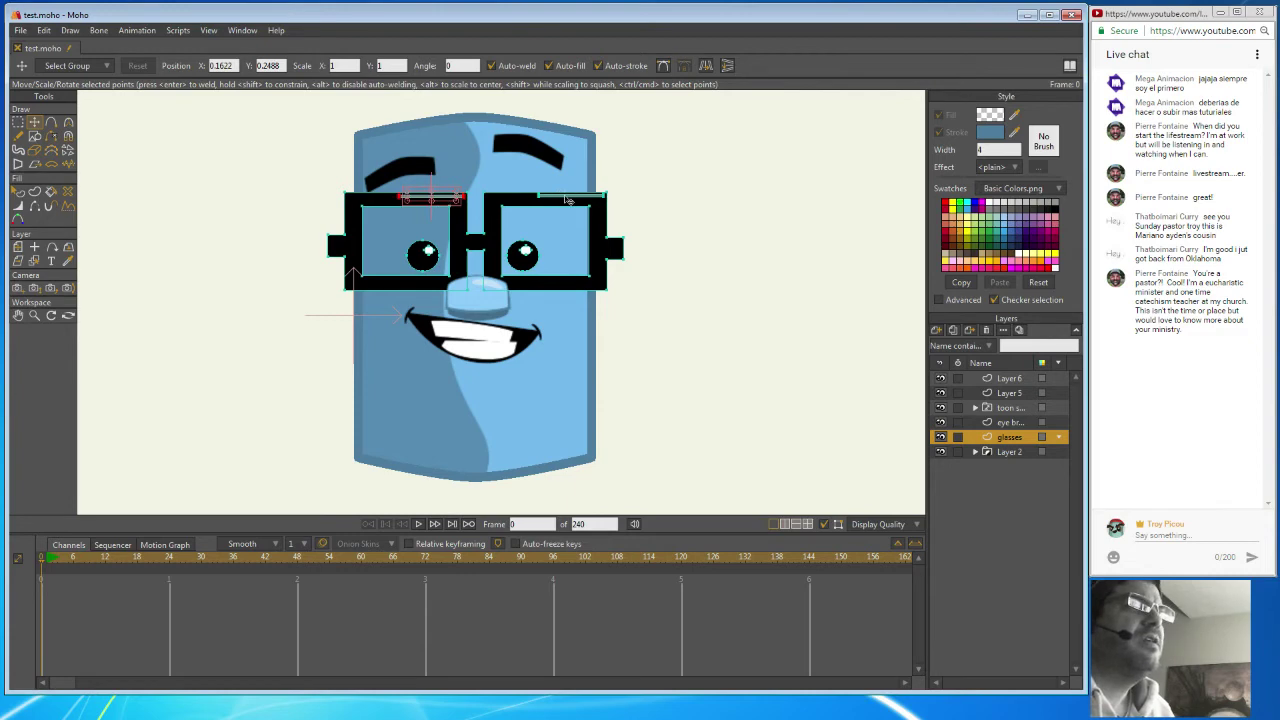
click(570, 200)
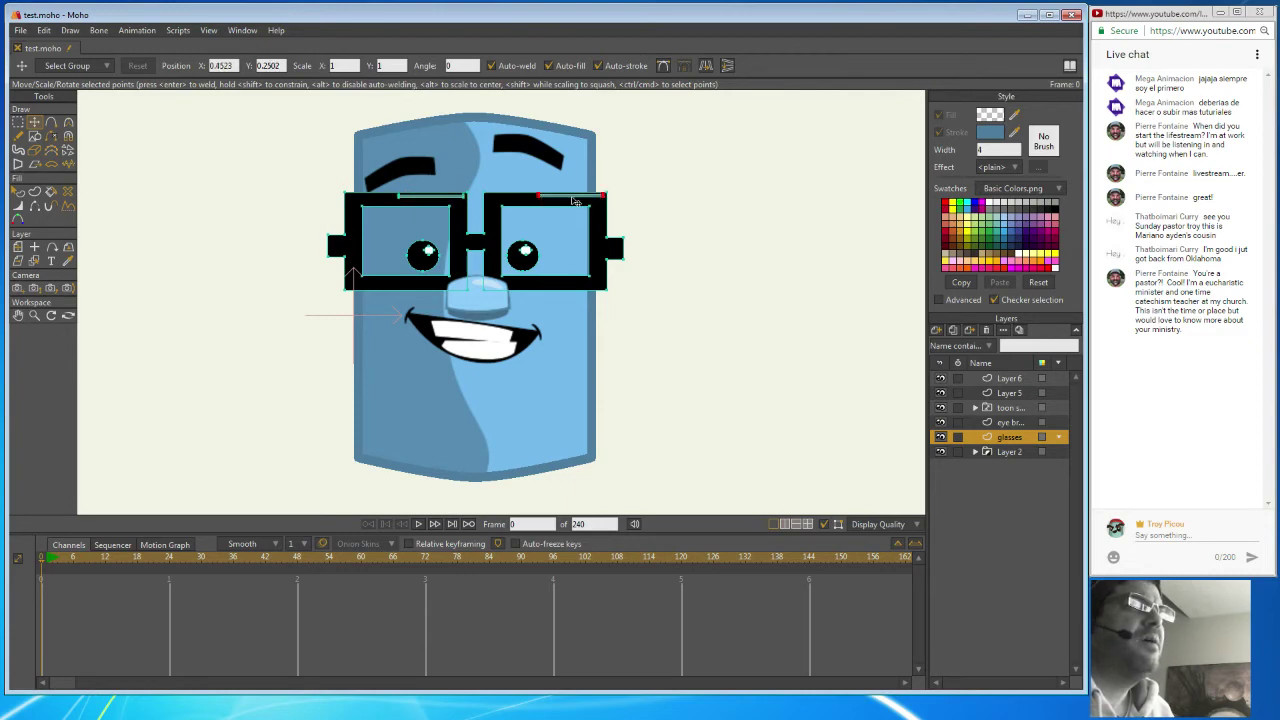
click(638, 174)
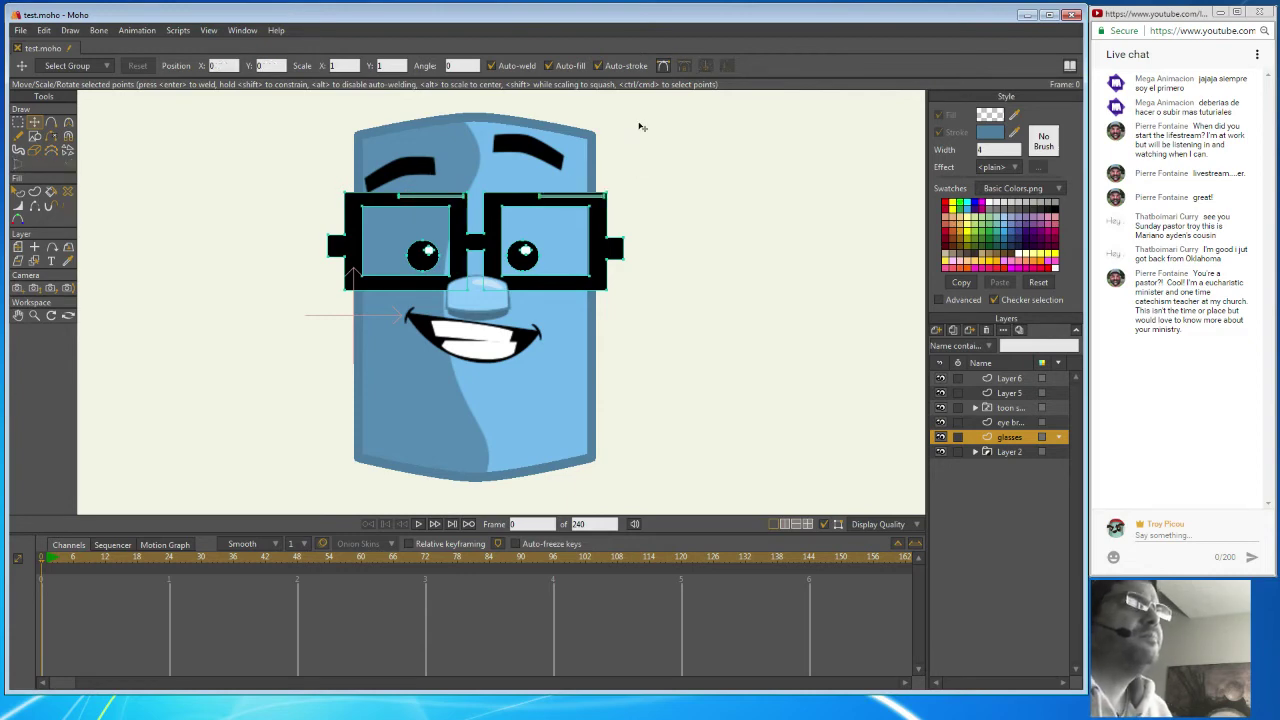
Add a new vector layer and move it to the bottom of the layer stack, below Layer 2.
click(1024, 381)
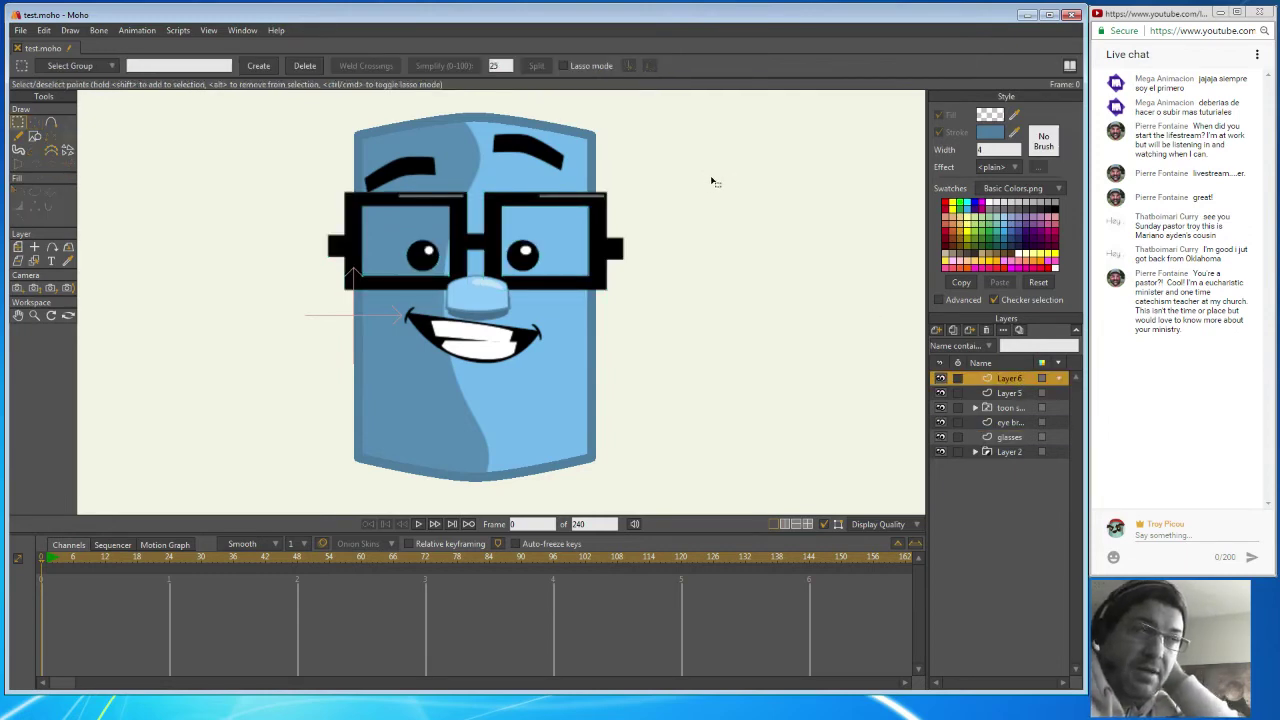
click(937, 331)
click(949, 346)
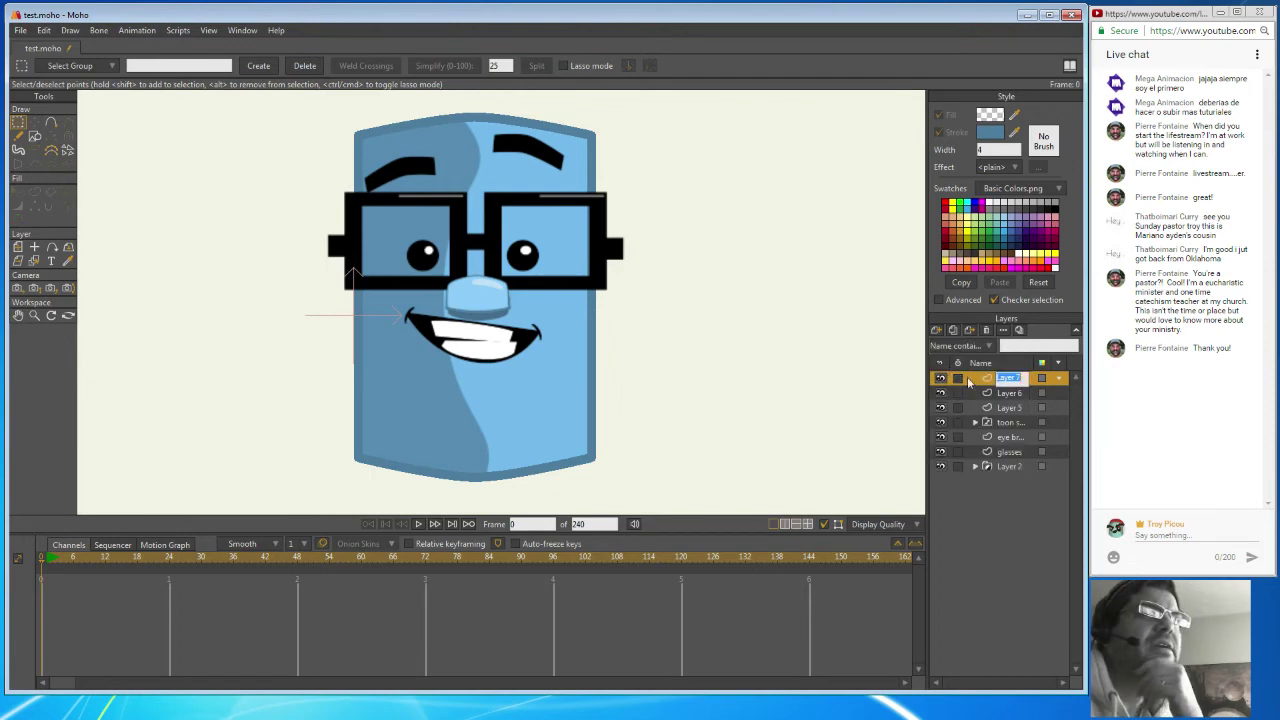
drag(981, 379, 976, 475)
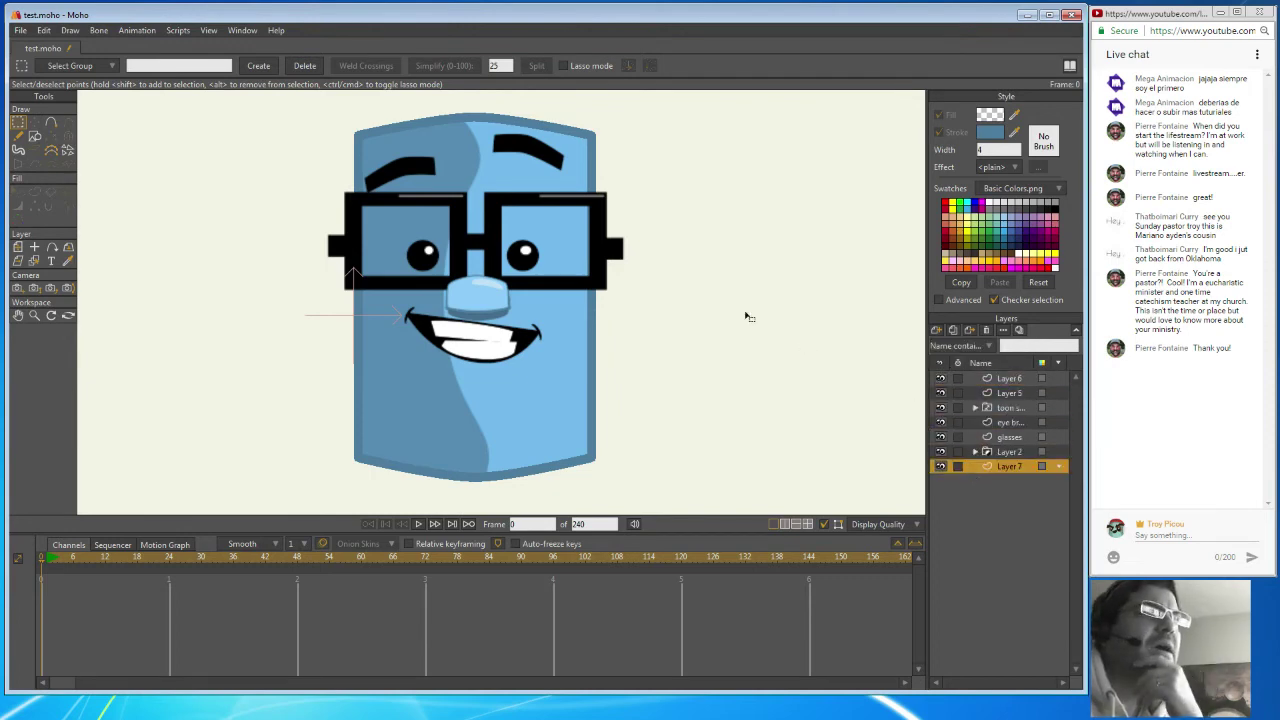
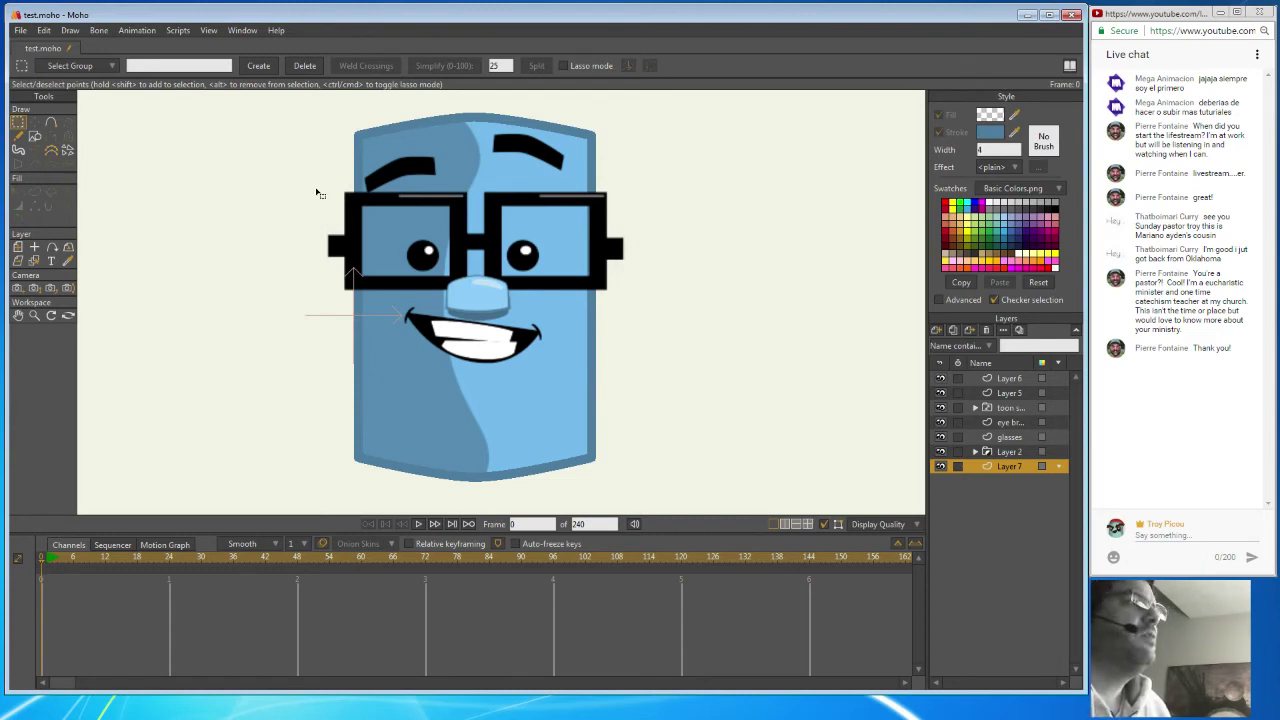
Draw a semi-transparent pale blue circle without a stroke beside the left side of the head as an ear.
click(35, 137)
click(176, 68)
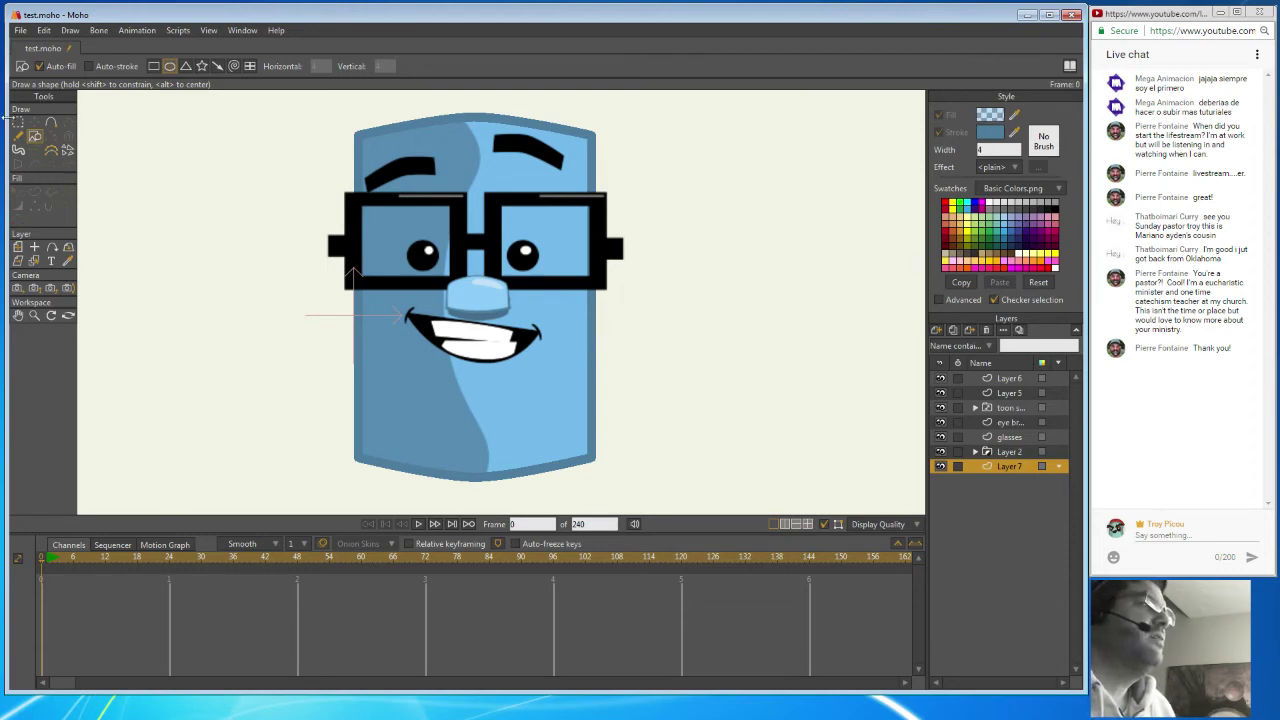
drag(218, 256, 313, 345)
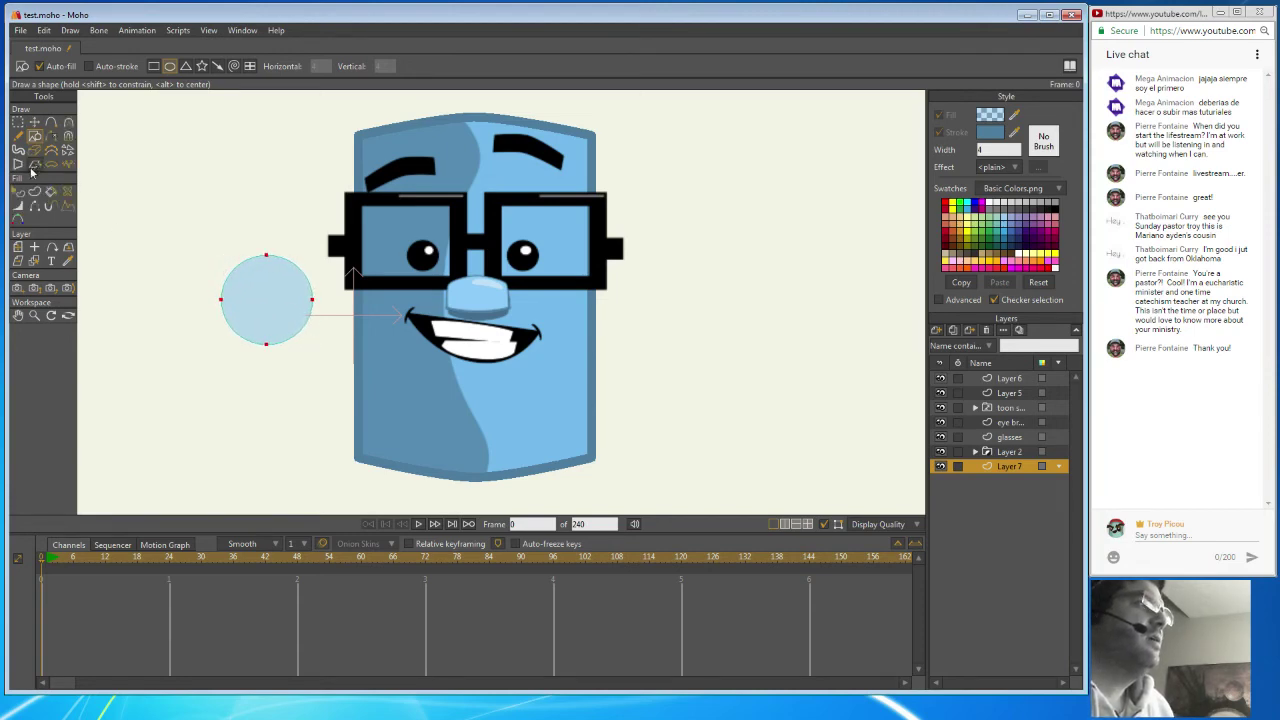
Reshape the ear circle into a slightly tilted oval by raising its top point and shifting its bottom point toward the head.
click(34, 121)
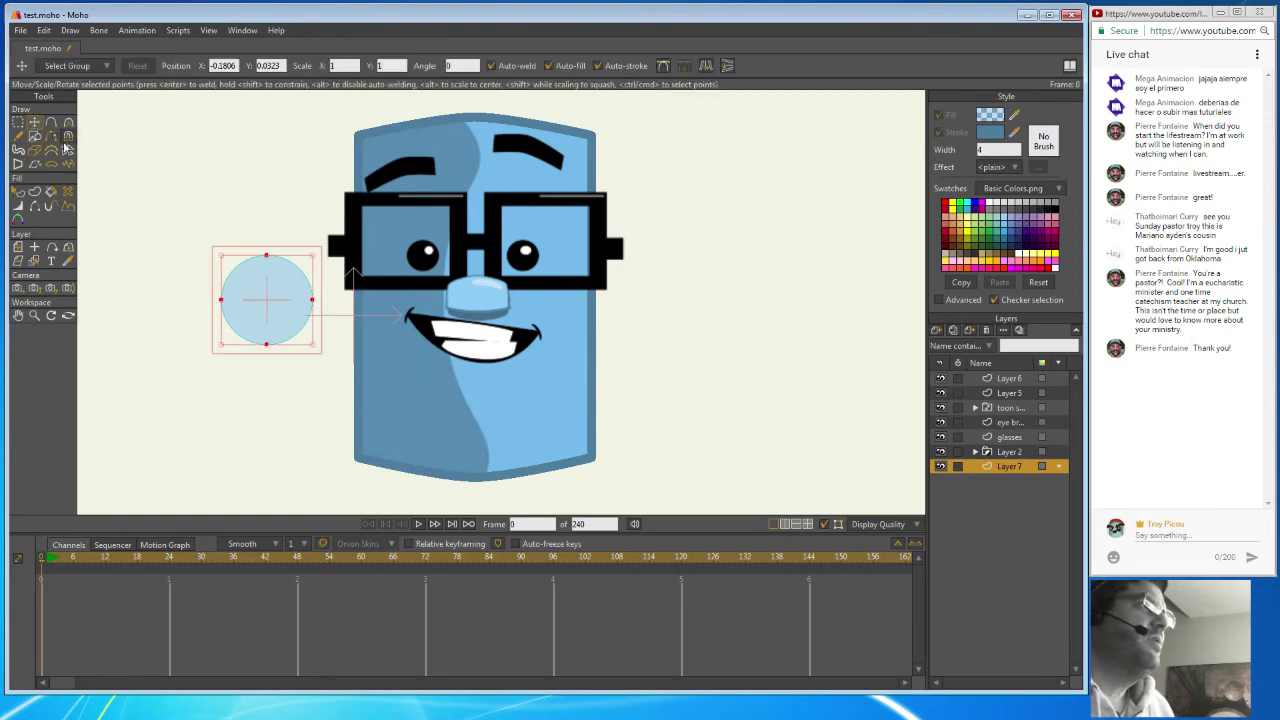
click(276, 256)
double_click(268, 257)
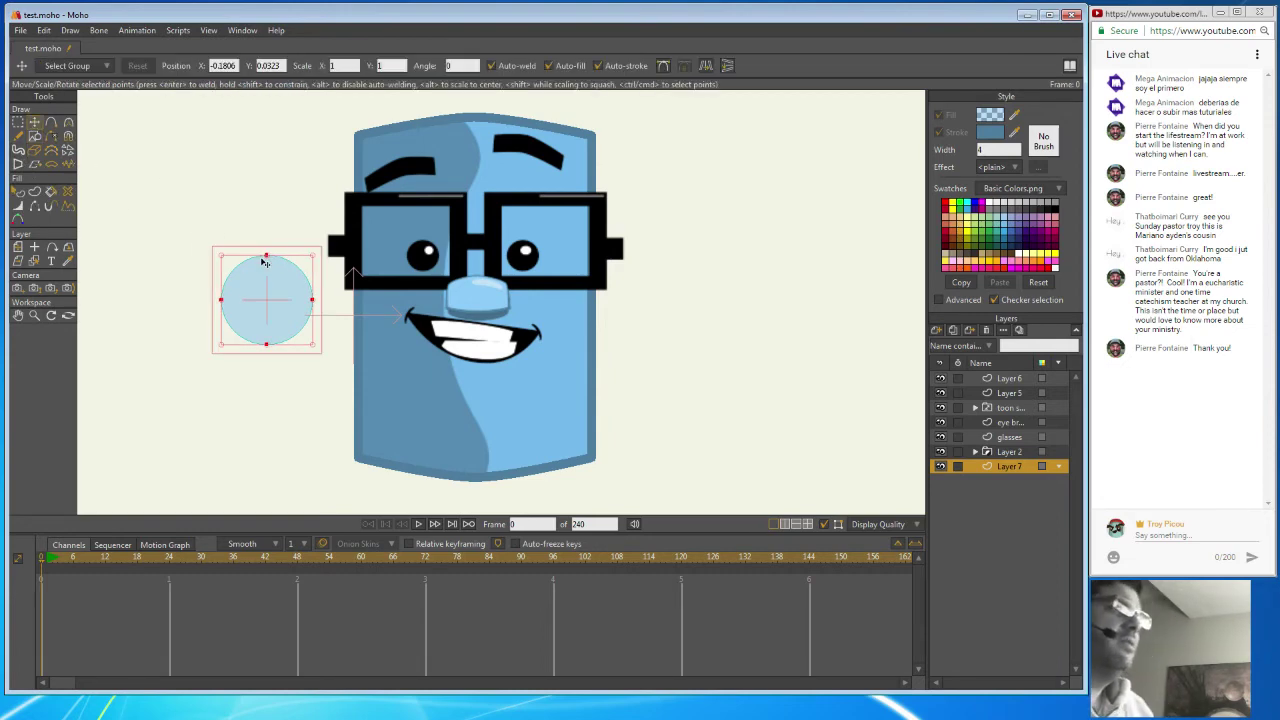
click(268, 258)
drag(247, 244, 258, 240)
drag(221, 301, 225, 298)
drag(266, 344, 288, 346)
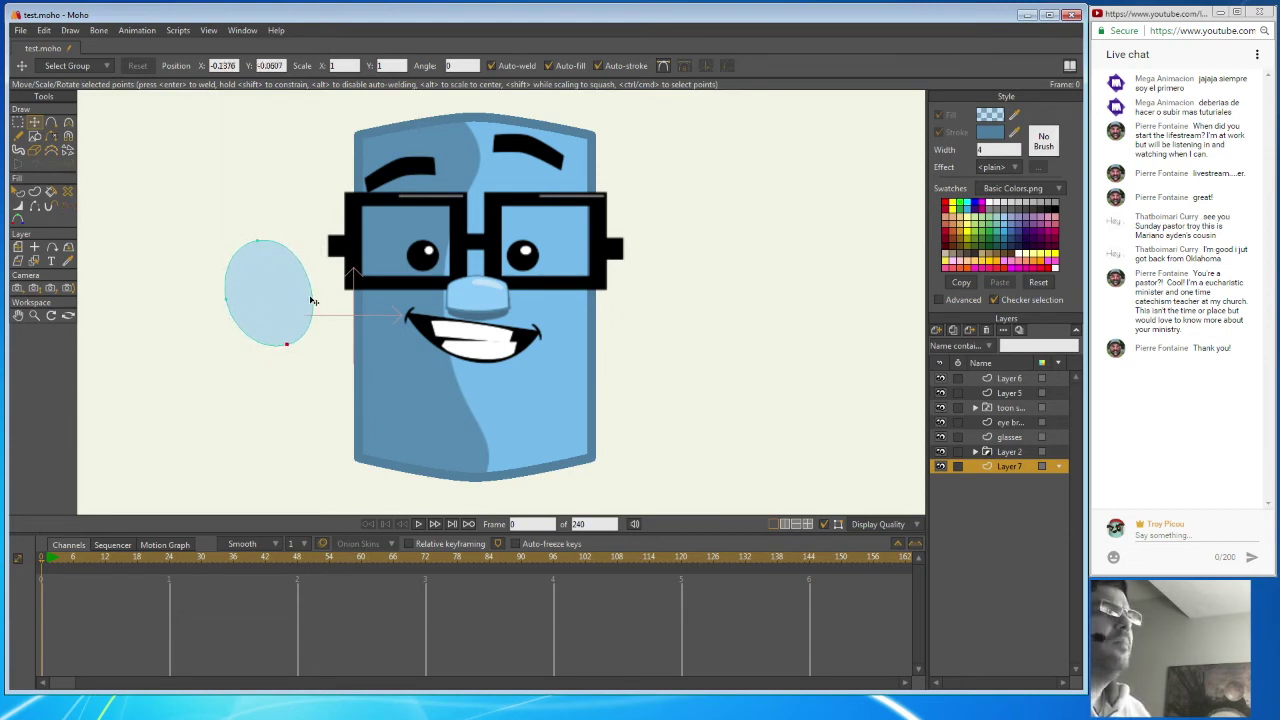
Enable the stroke on the ear shape, in the darker blue with width 4.
key(ctrl+a)
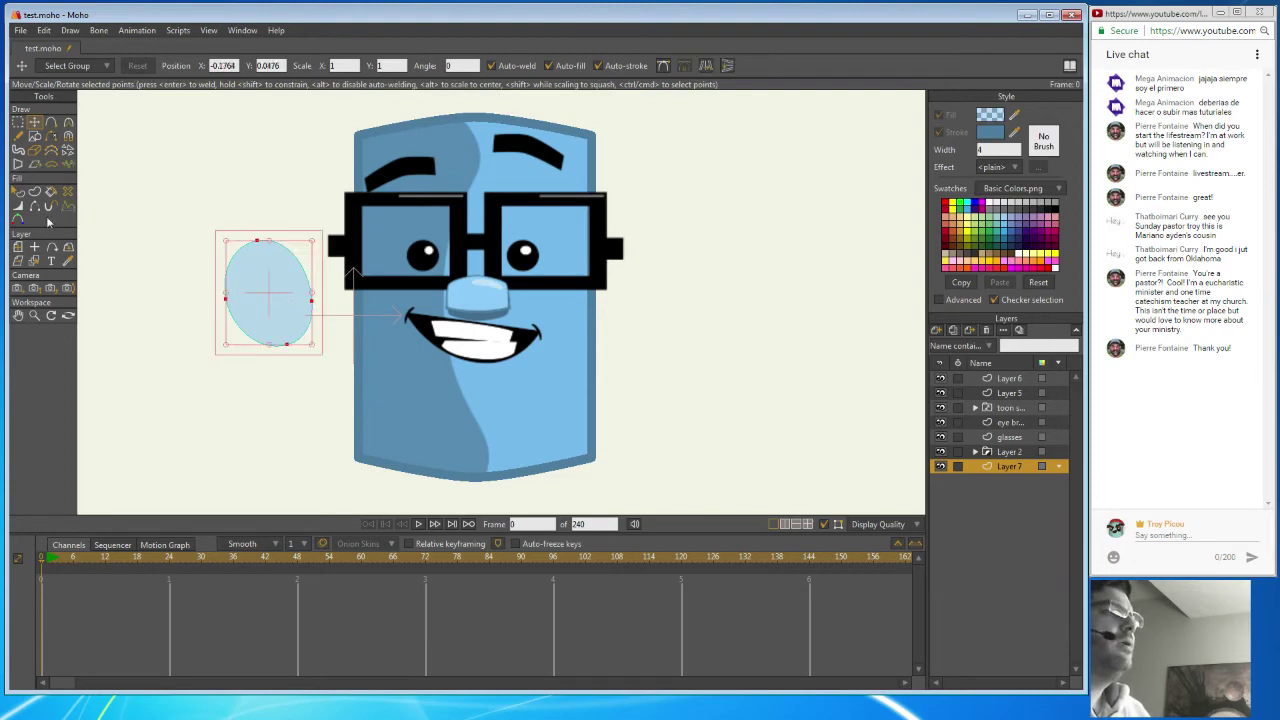
click(18, 205)
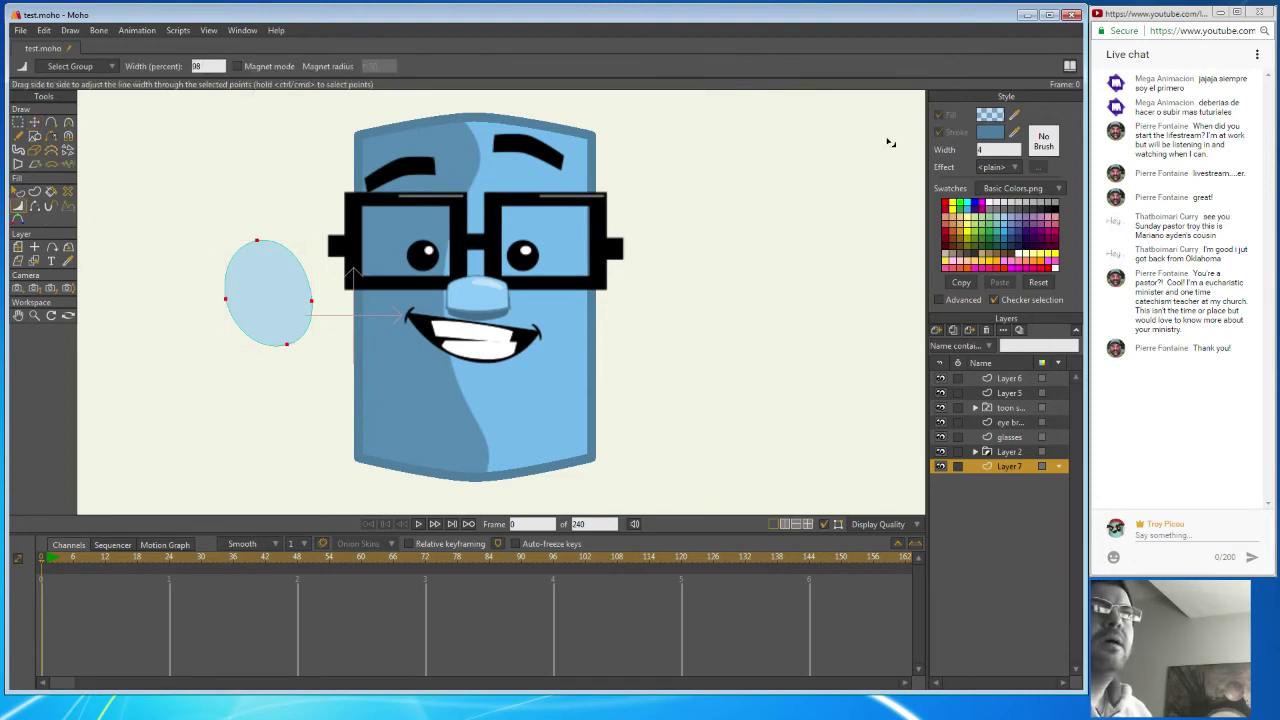
click(18, 191)
click(114, 66)
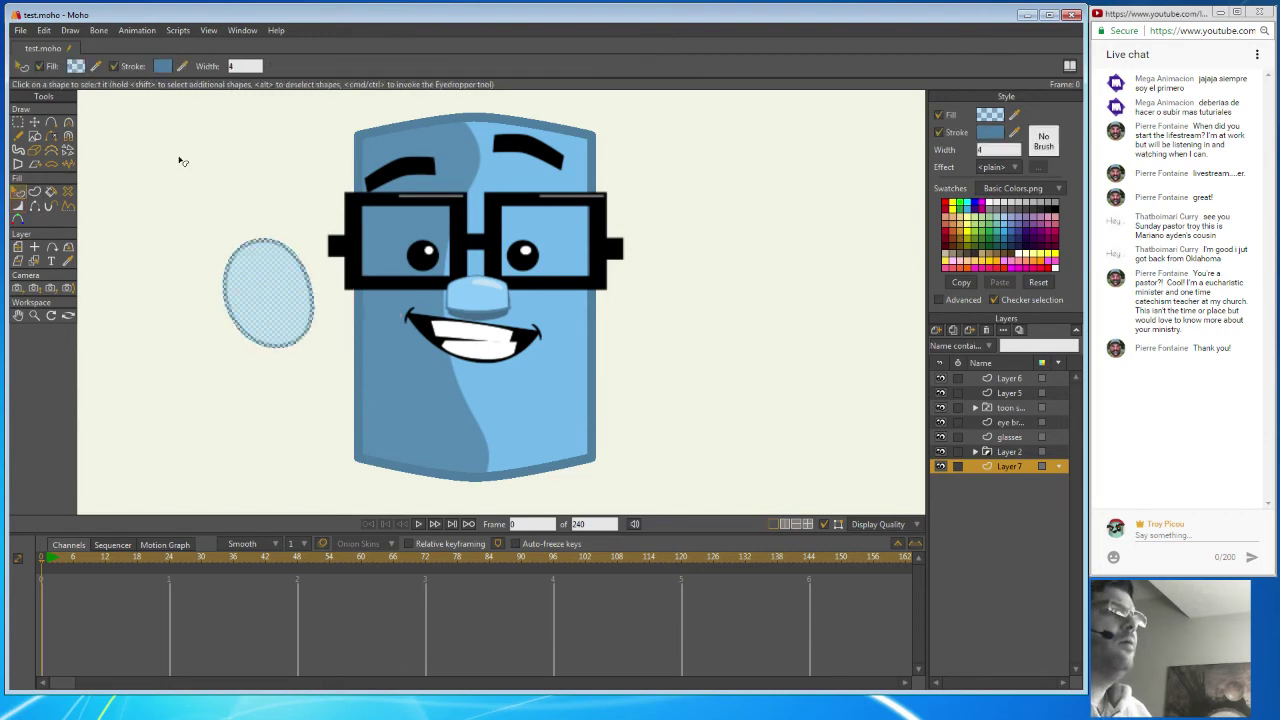
Thicken the line width through all the ear's points to about 148 percent and clear the selection.
click(36, 125)
click(19, 206)
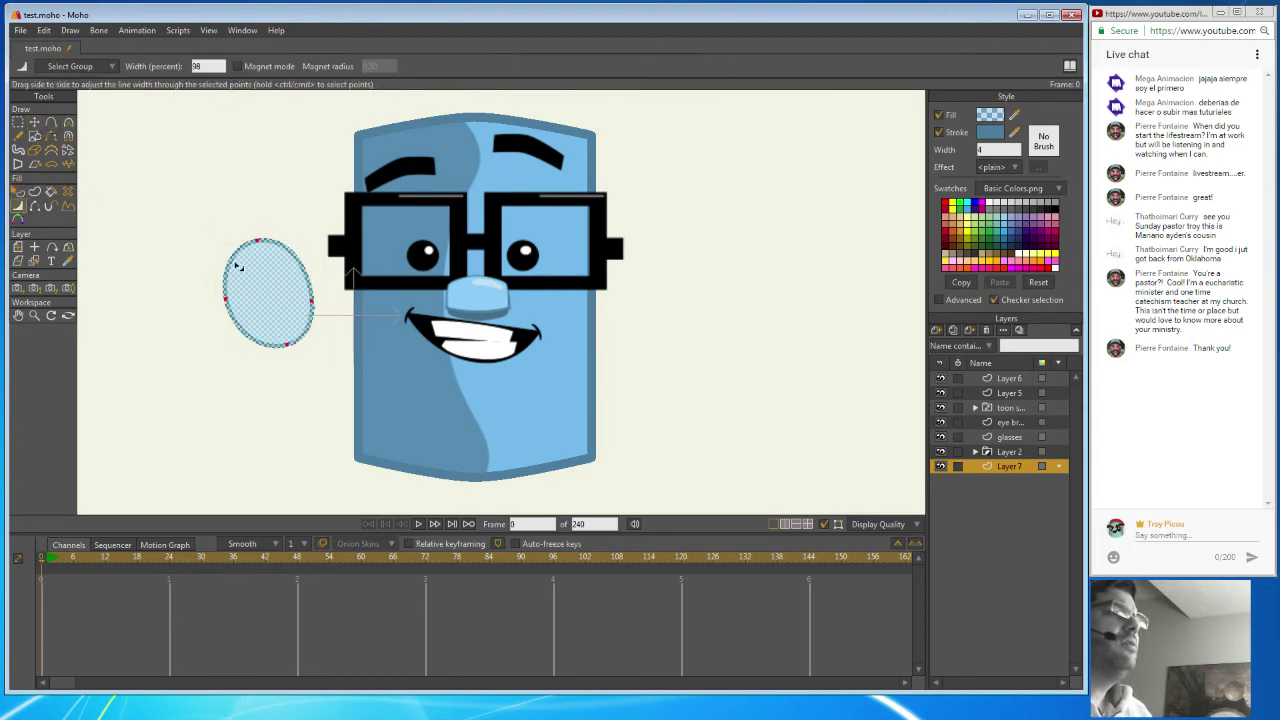
mouse_move(312, 302)
mouse_down()
mouse_move(292, 300)
mouse_move(326, 298)
mouse_move(315, 298)
mouse_up()
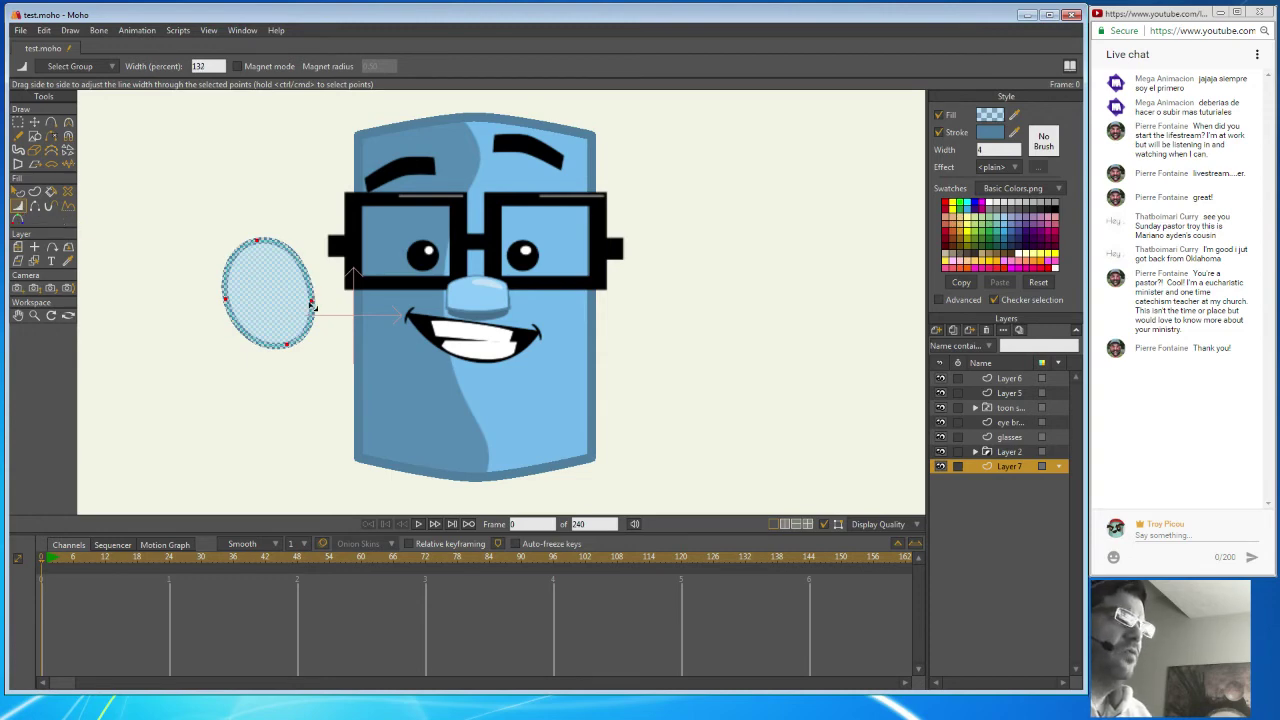
mouse_move(313, 306)
mouse_down()
mouse_move(326, 297)
mouse_move(315, 297)
mouse_up()
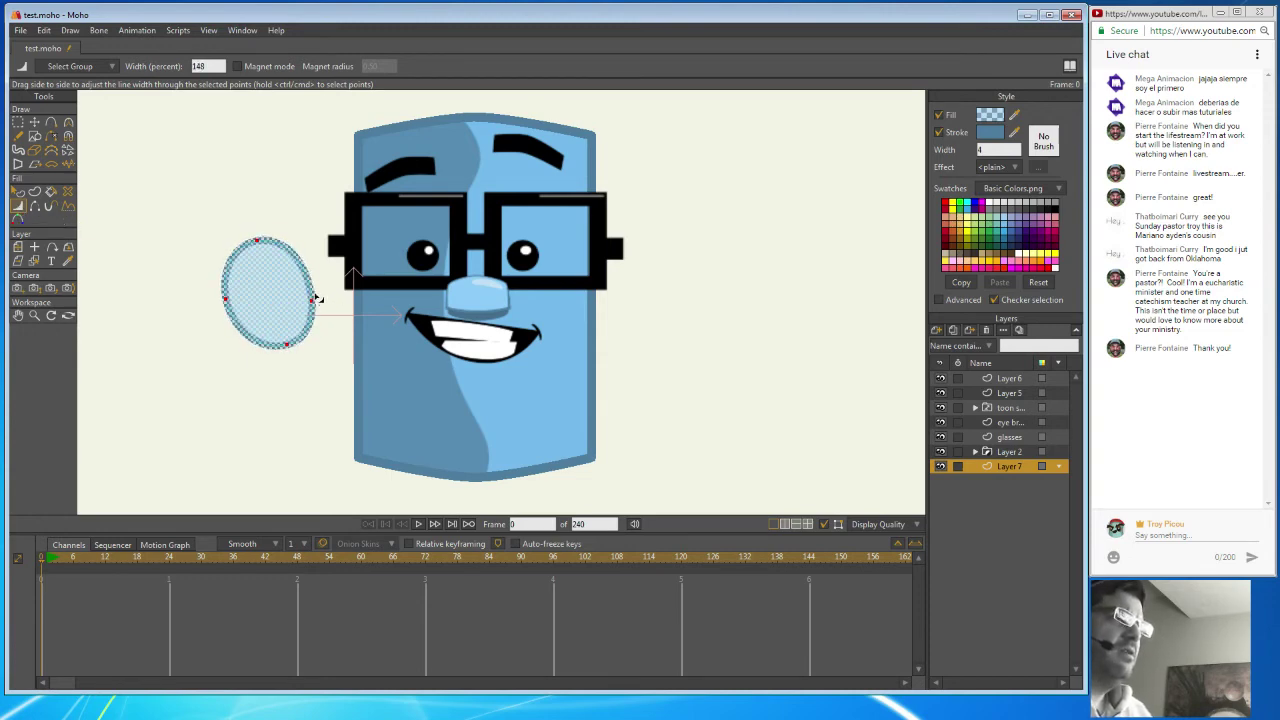
click(34, 121)
click(278, 211)
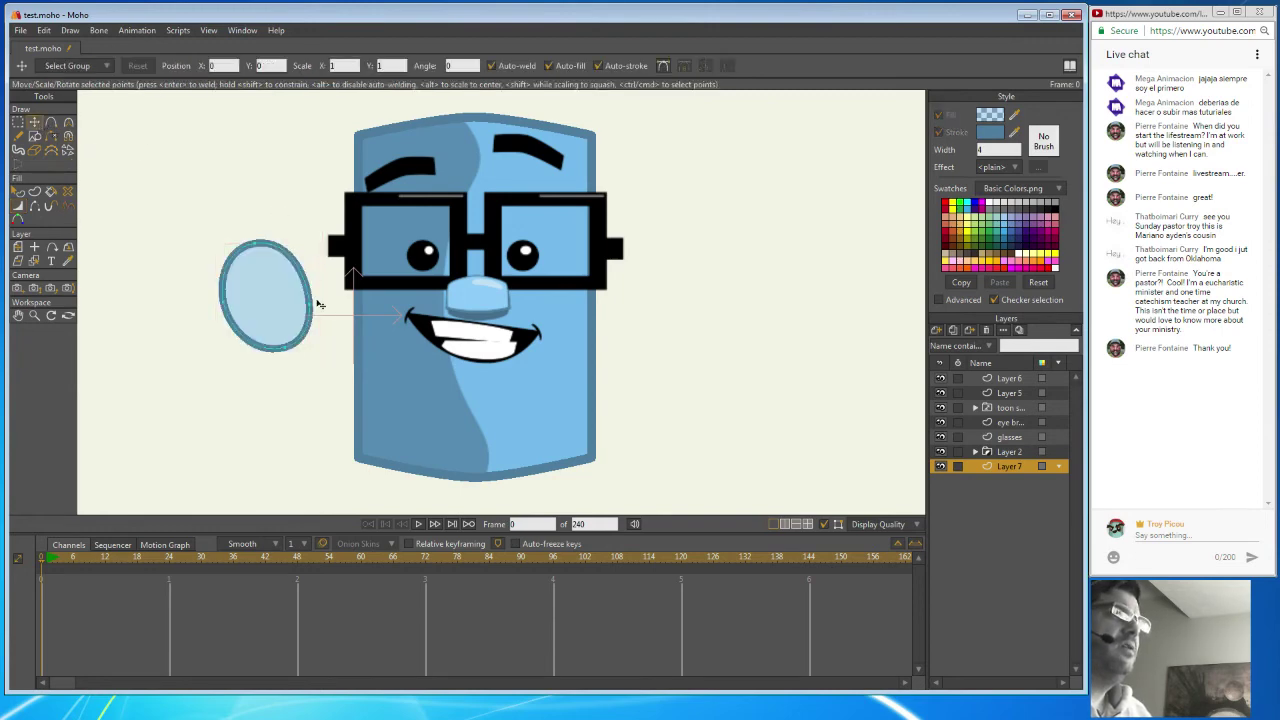
Taper the ear's outline to almost nothing at its head-side point and thicken its outer and bottom points to about 156 and 182 percent.
click(310, 302)
click(18, 207)
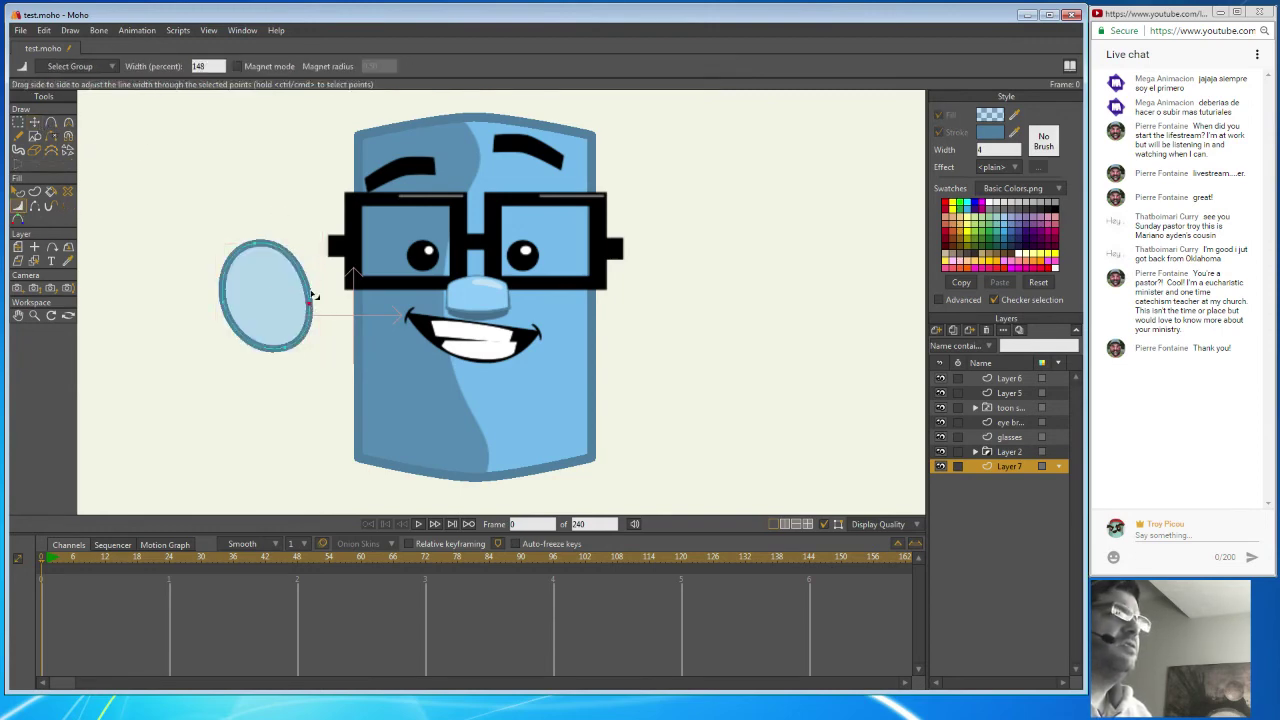
drag(310, 307, 266, 320)
drag(254, 243, 246, 255)
drag(284, 348, 307, 345)
drag(226, 302, 234, 308)
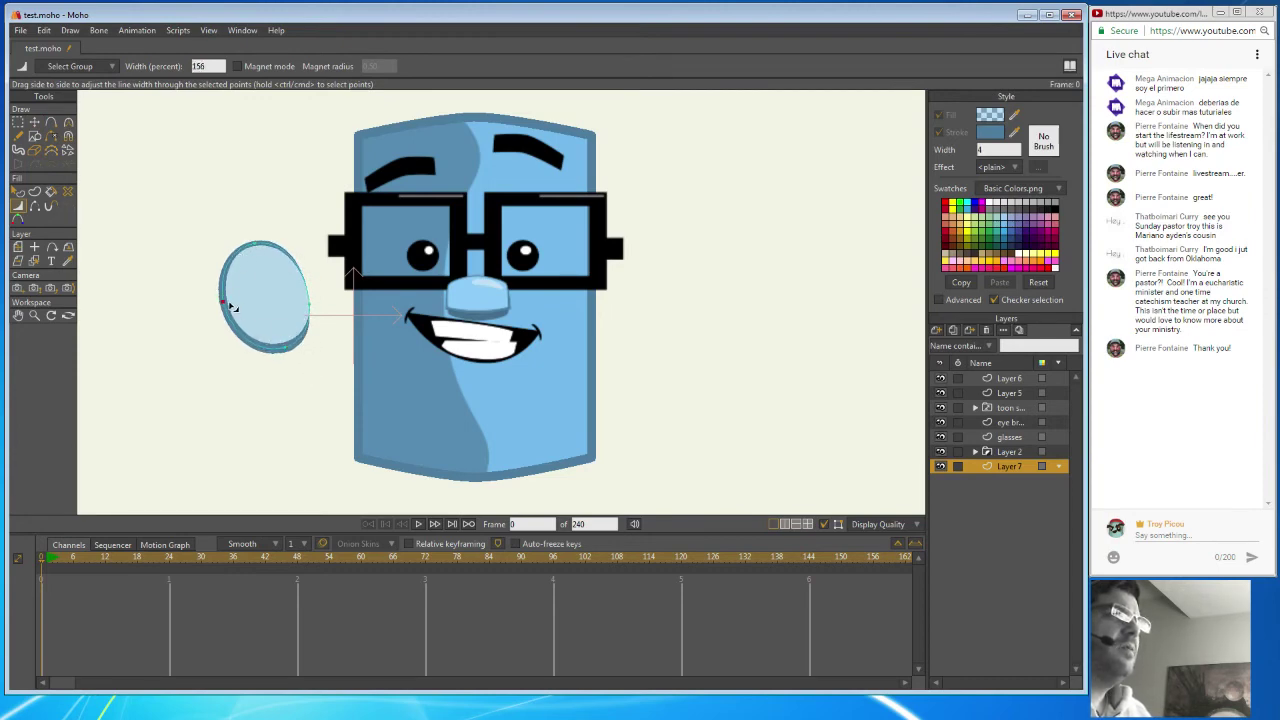
drag(284, 348, 282, 357)
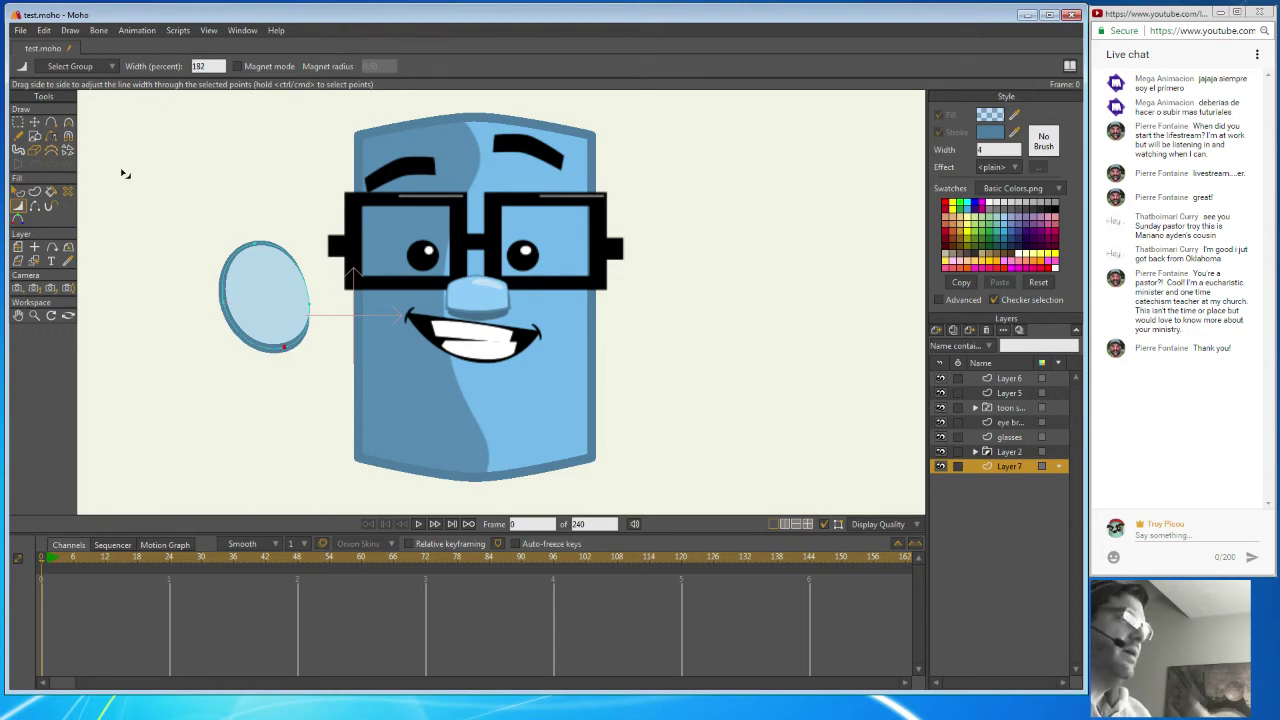
Duplicate the whole ear shape by copy and paste, and shrink the copy into a small inner ear near the head-side edge.
click(35, 121)
key(ctrl+a)
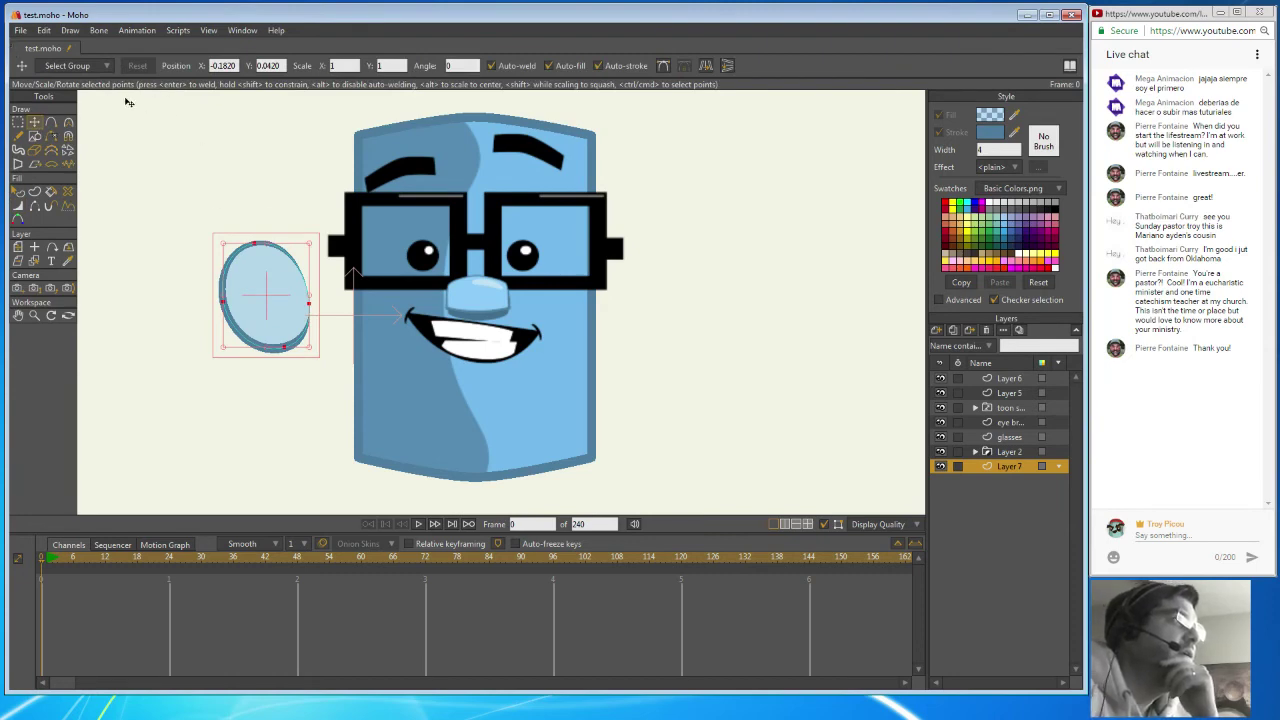
click(44, 30)
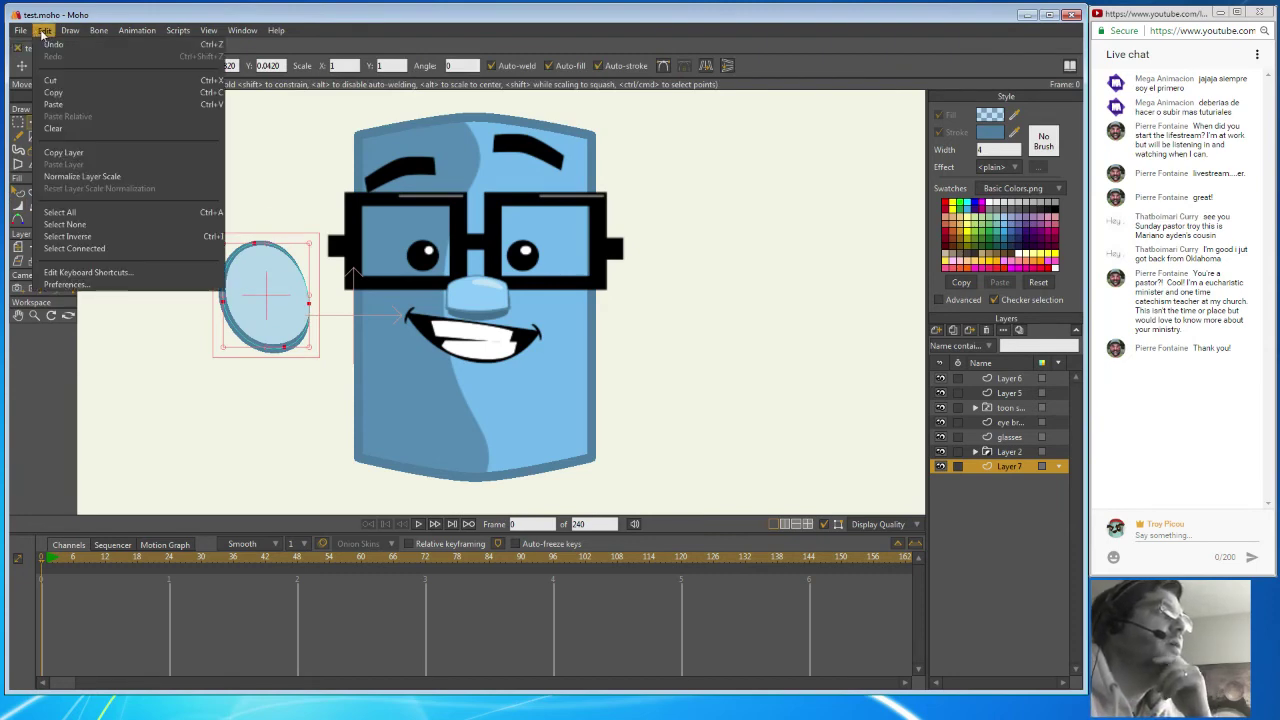
click(53, 92)
click(44, 30)
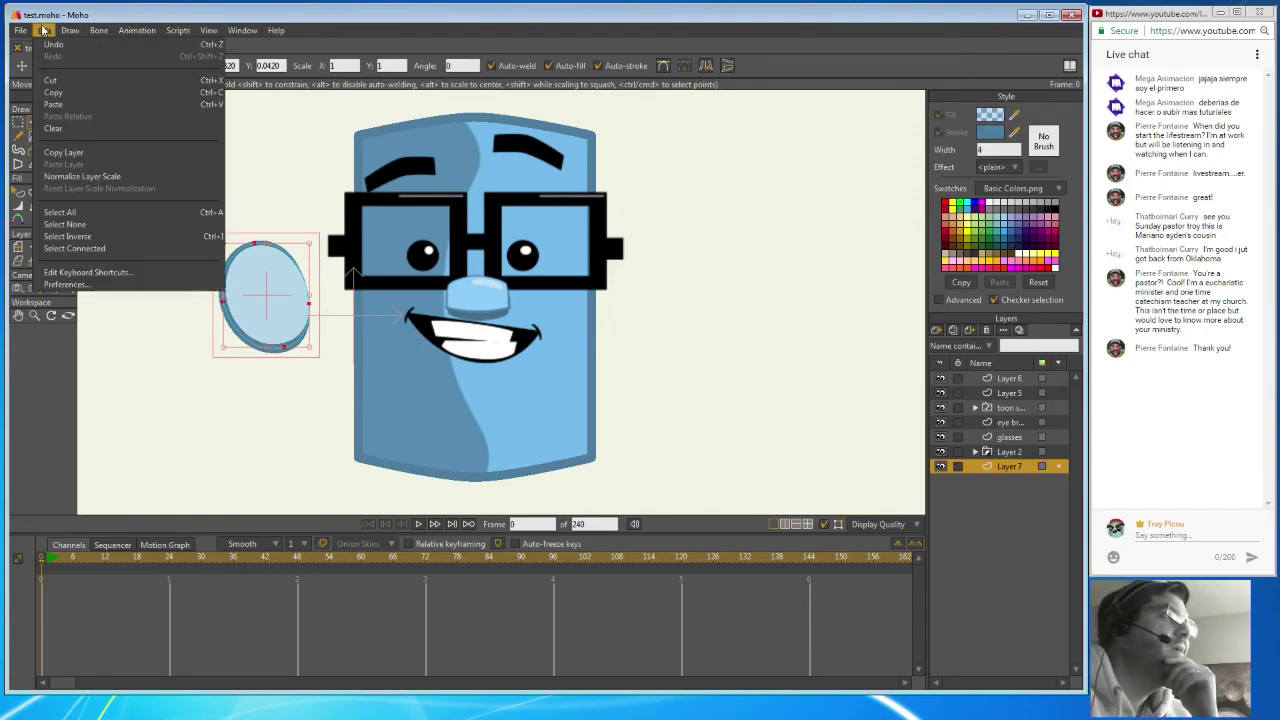
click(55, 104)
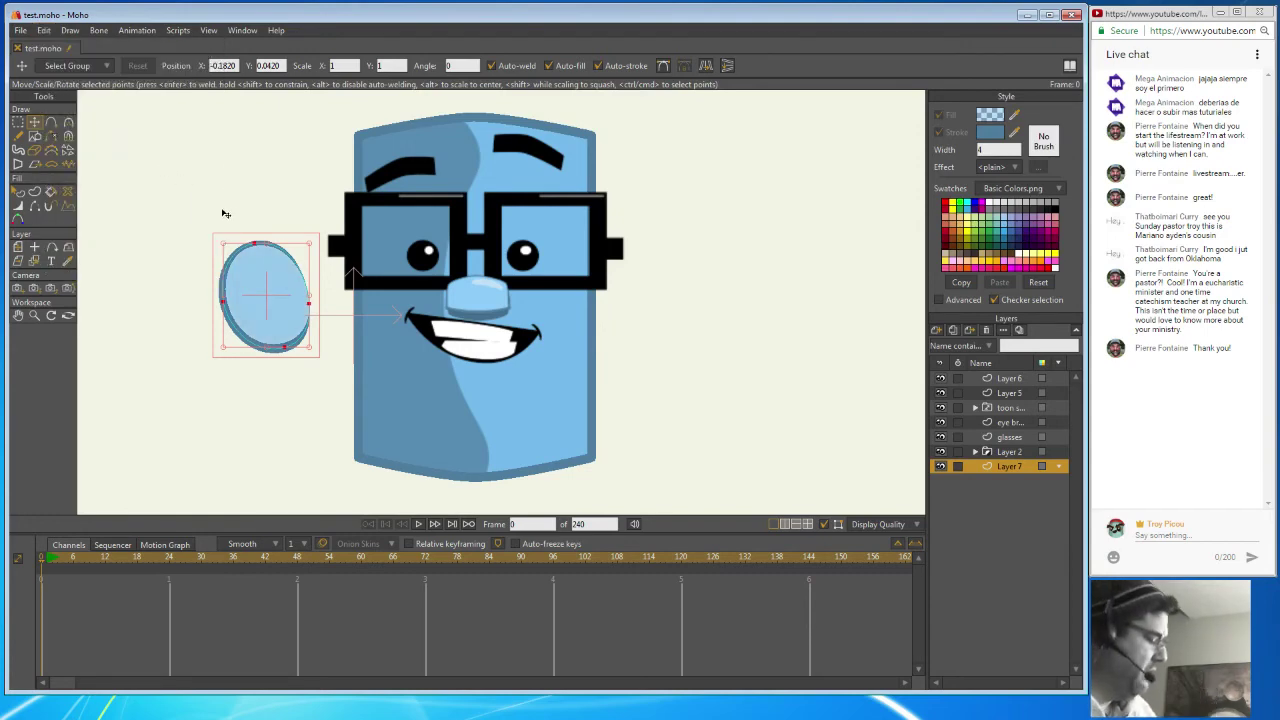
drag(309, 247, 277, 273)
Give the inner ear shape a fully opaque, darker blue fill, 598FB5.
click(18, 191)
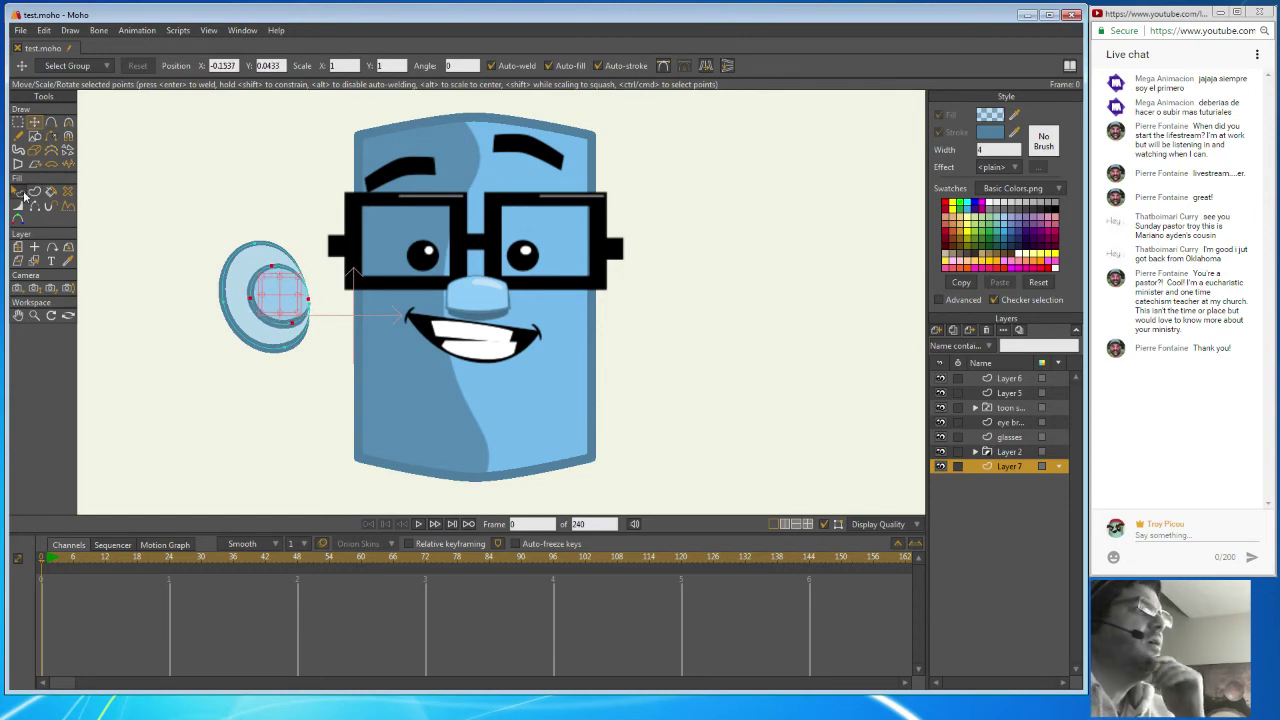
click(289, 293)
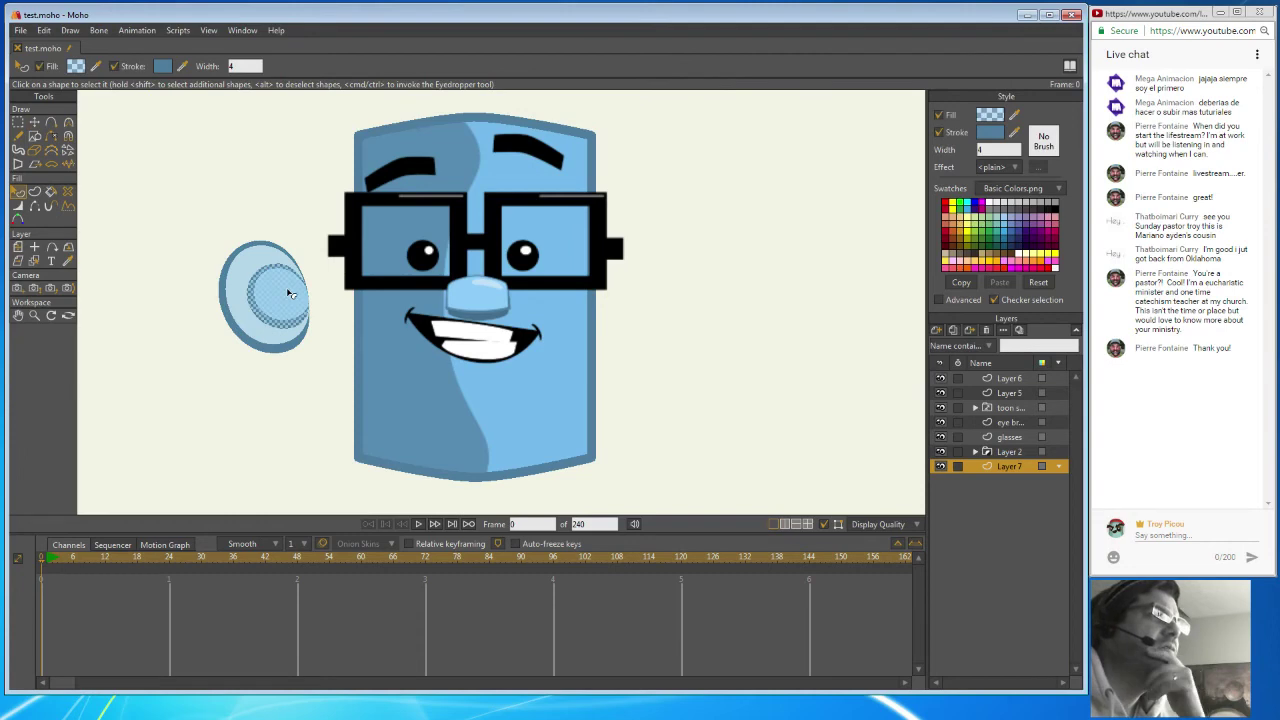
click(991, 119)
drag(884, 217, 890, 160)
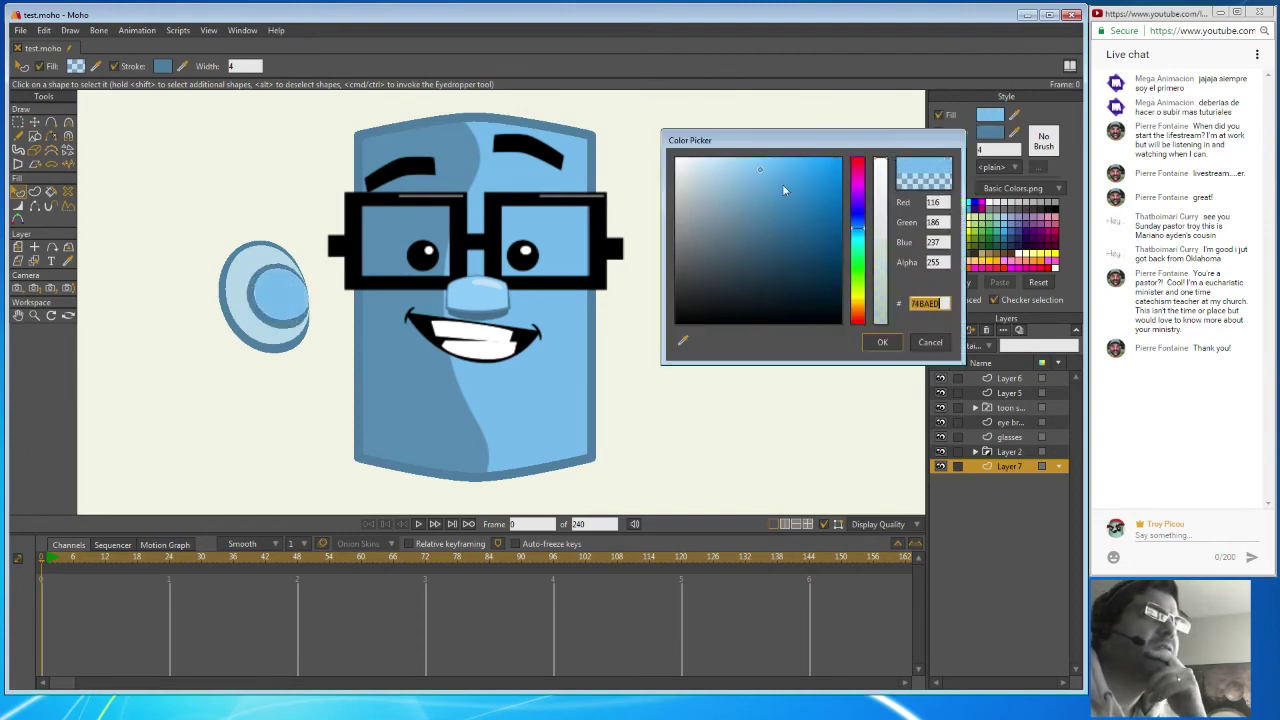
drag(758, 183, 760, 204)
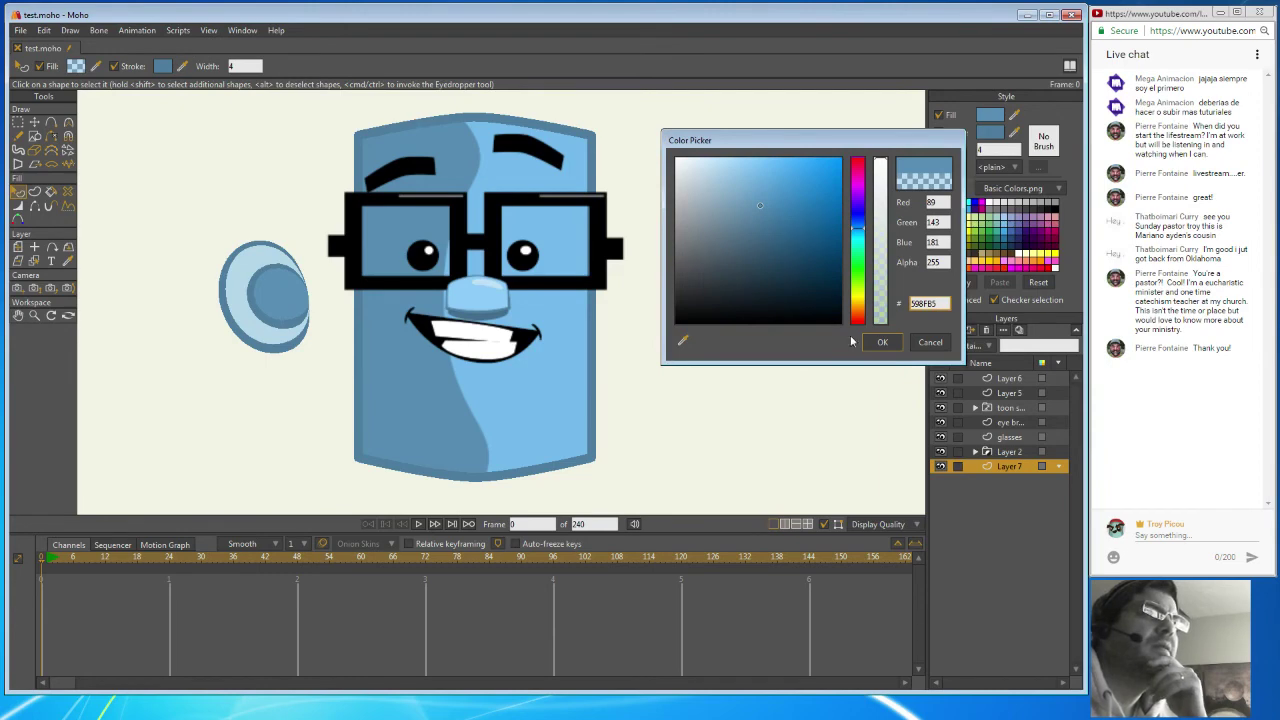
click(882, 342)
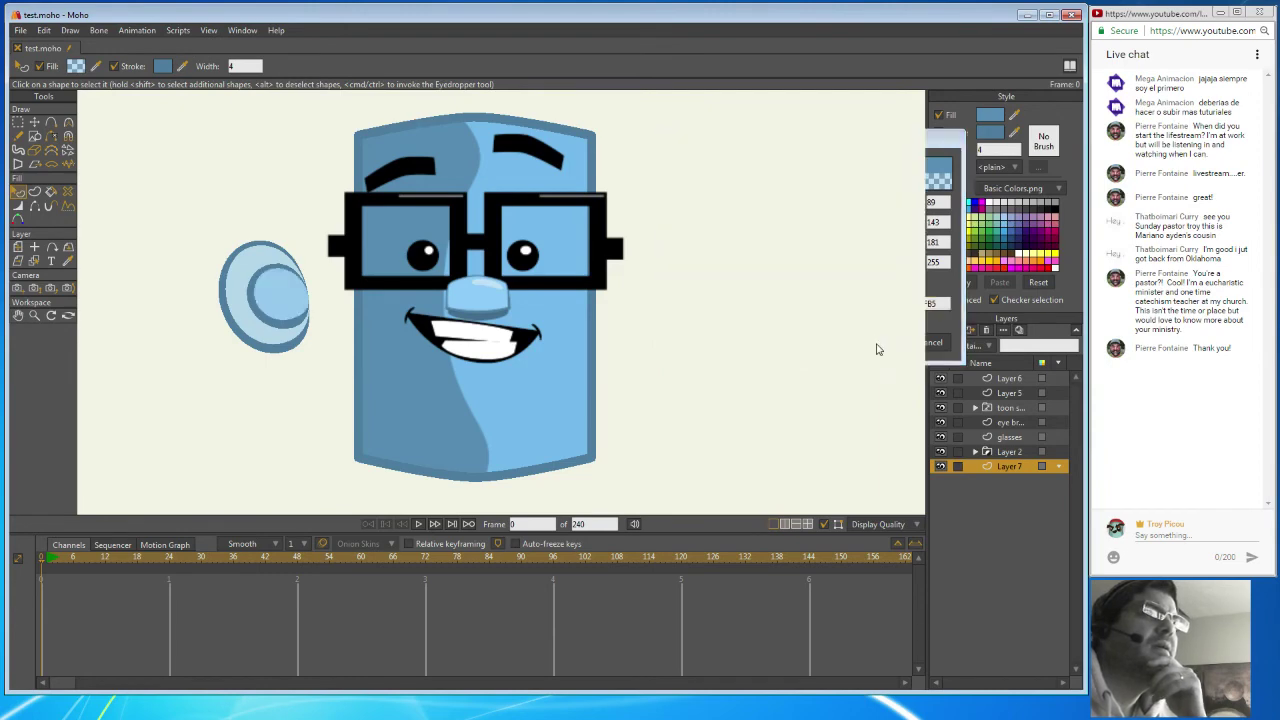
Make the outer ear shape's light blue fill (74BAED) opaque and clear the selection.
click(248, 268)
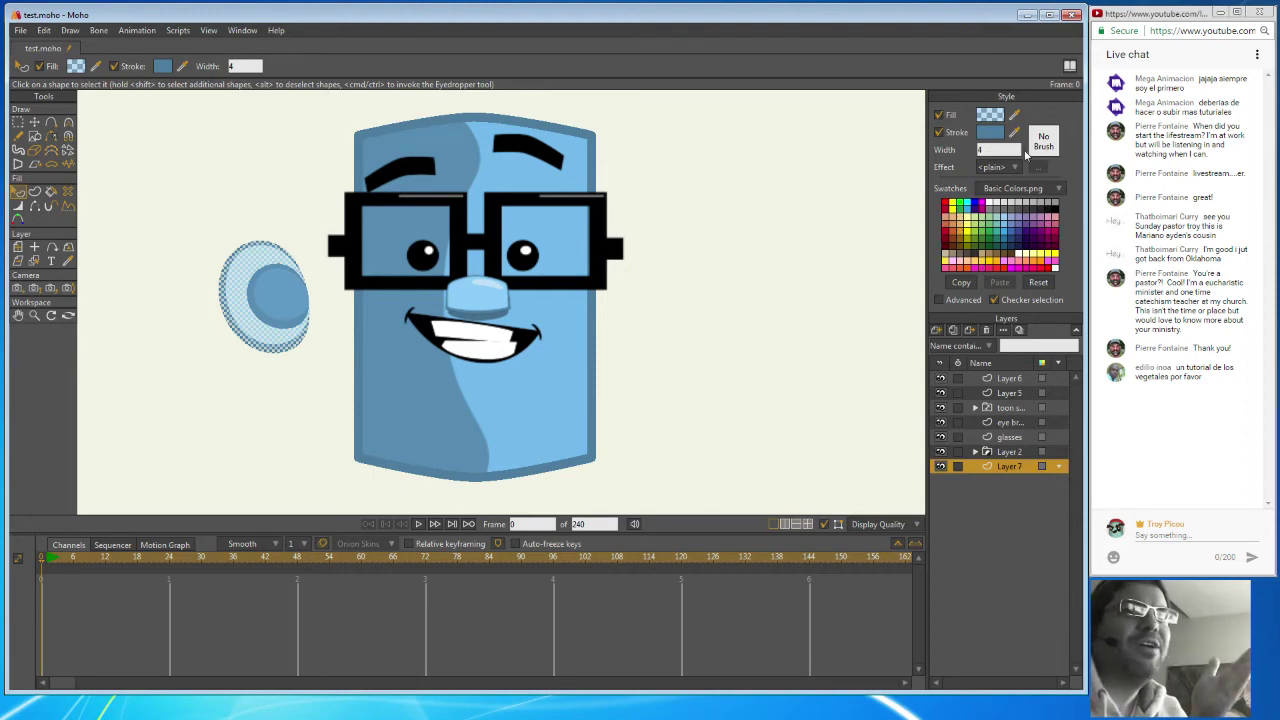
click(988, 115)
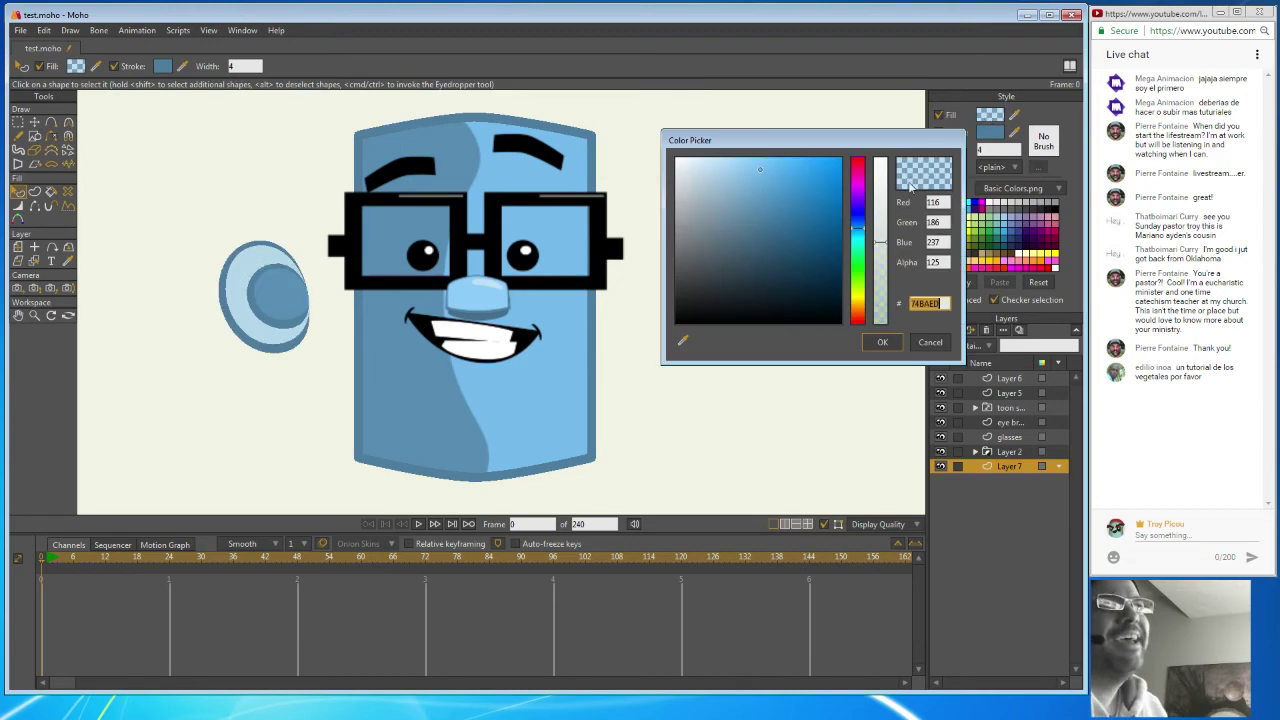
drag(883, 204, 882, 159)
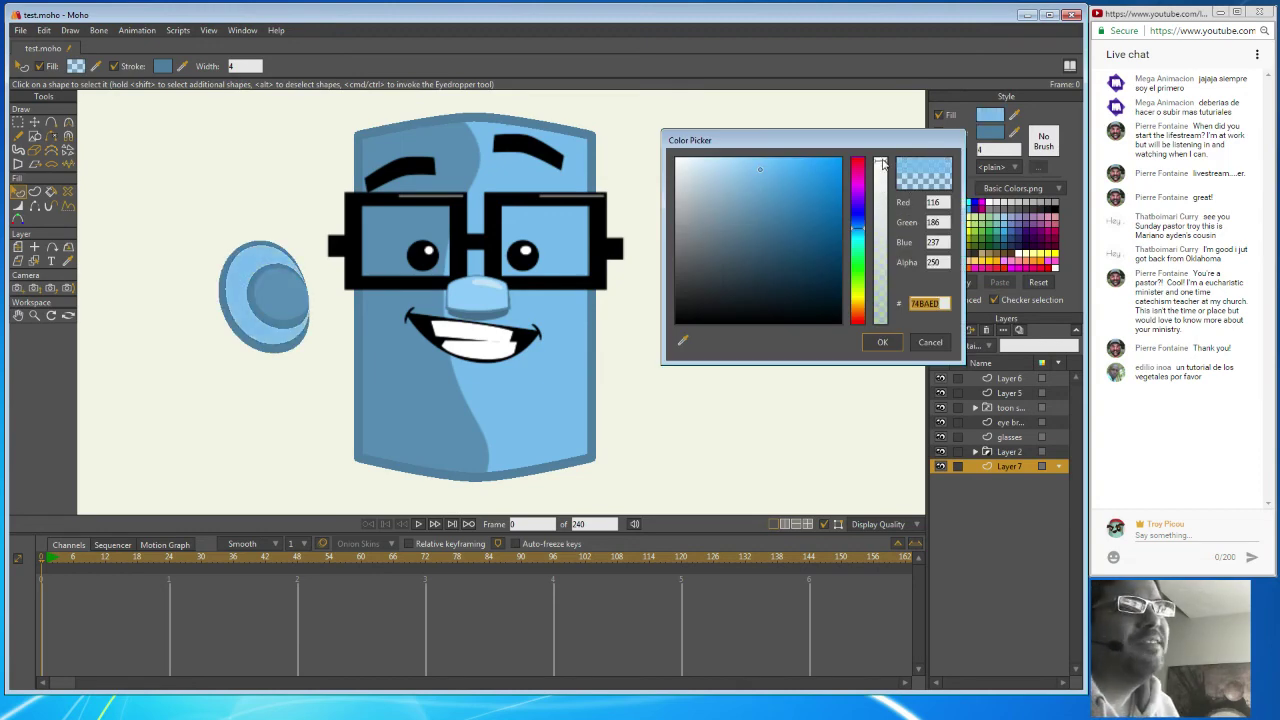
click(882, 342)
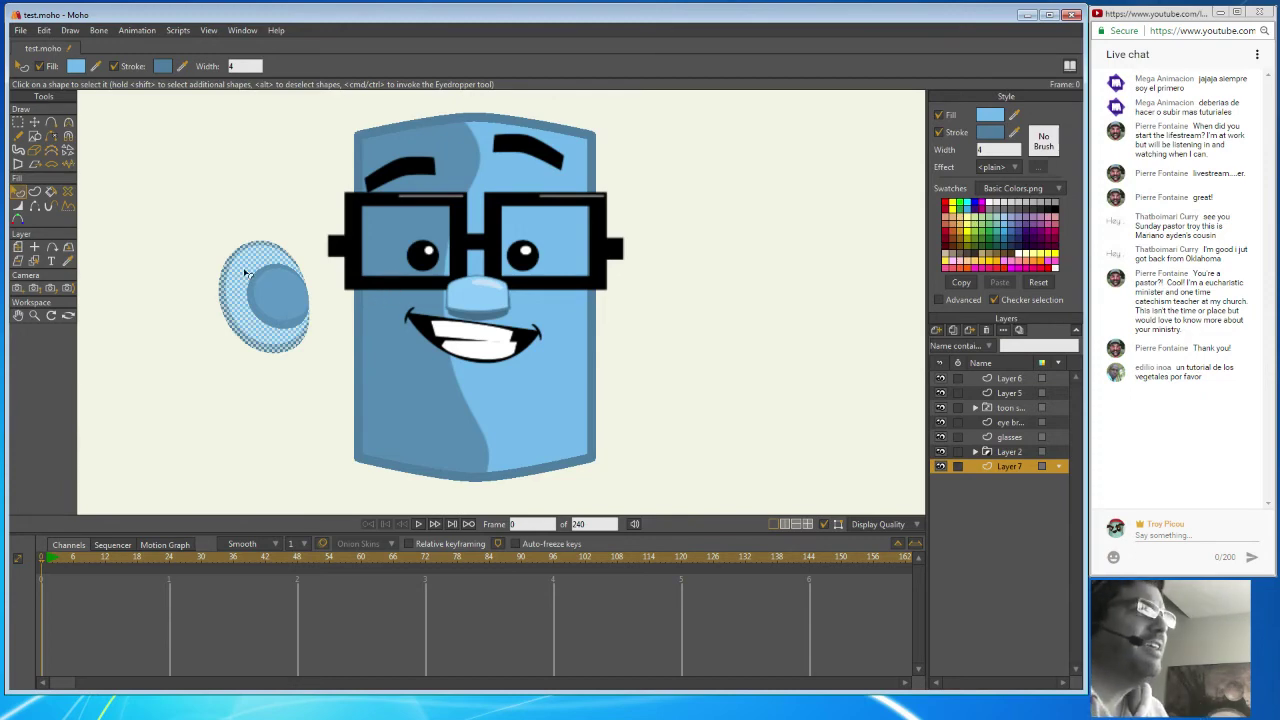
click(199, 228)
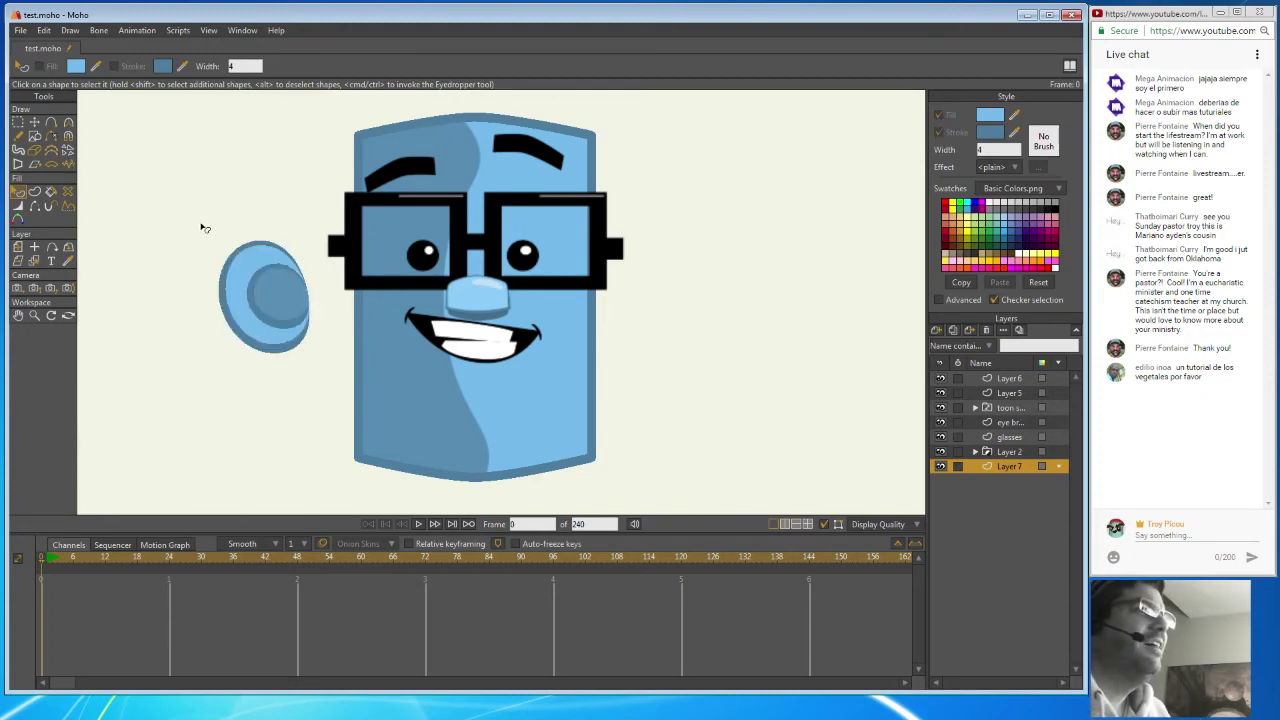
Thin the inner ear's outline to about 45 percent at its bottom point, thin its outer point too, and clear the selection.
click(292, 299)
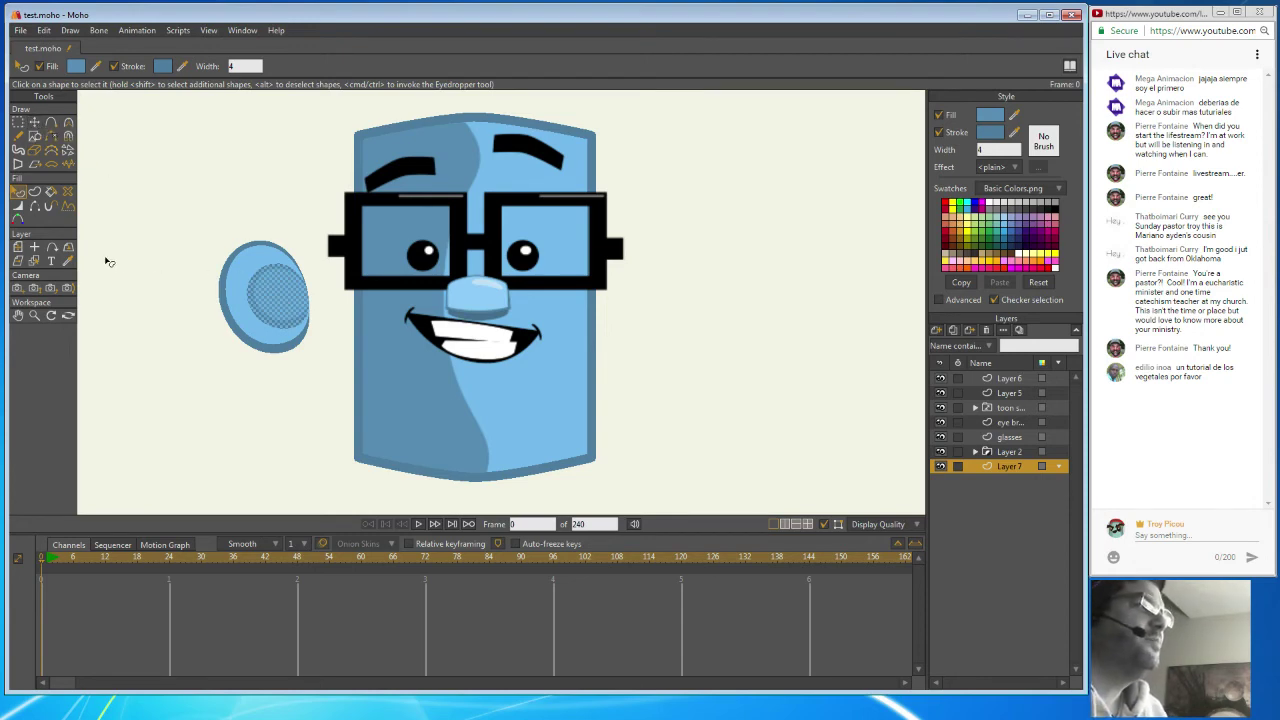
click(18, 207)
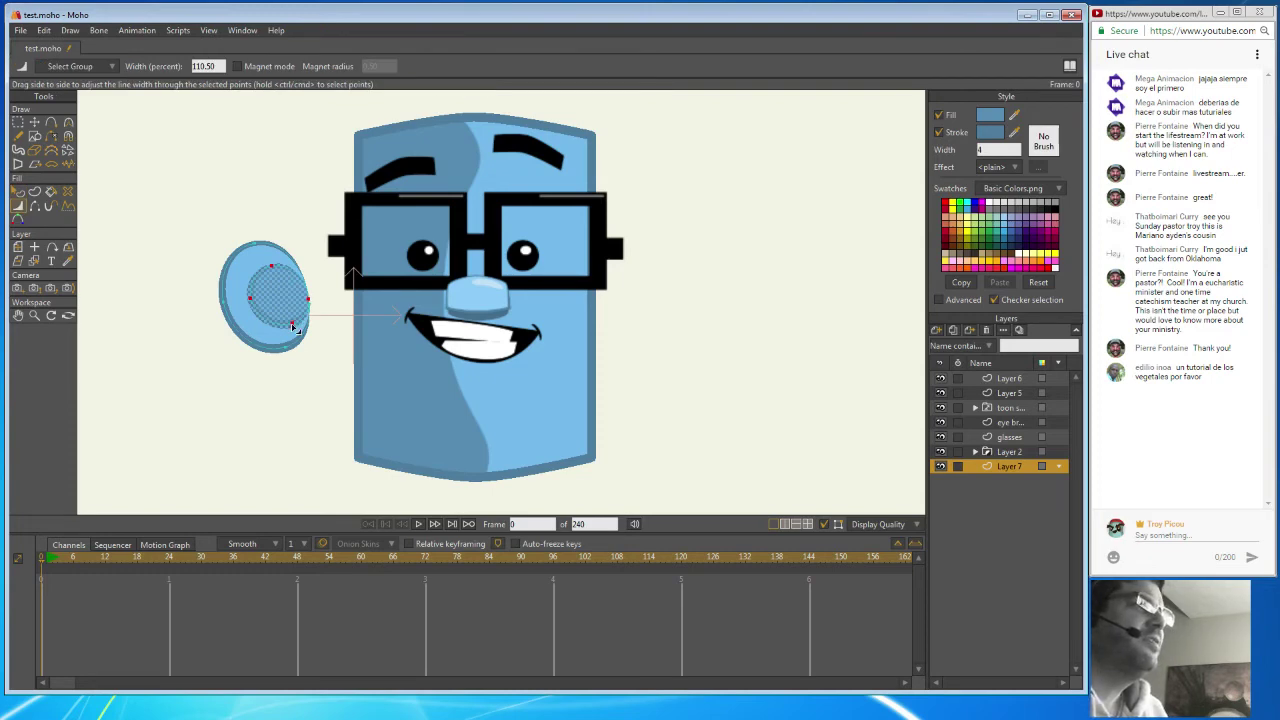
click(34, 121)
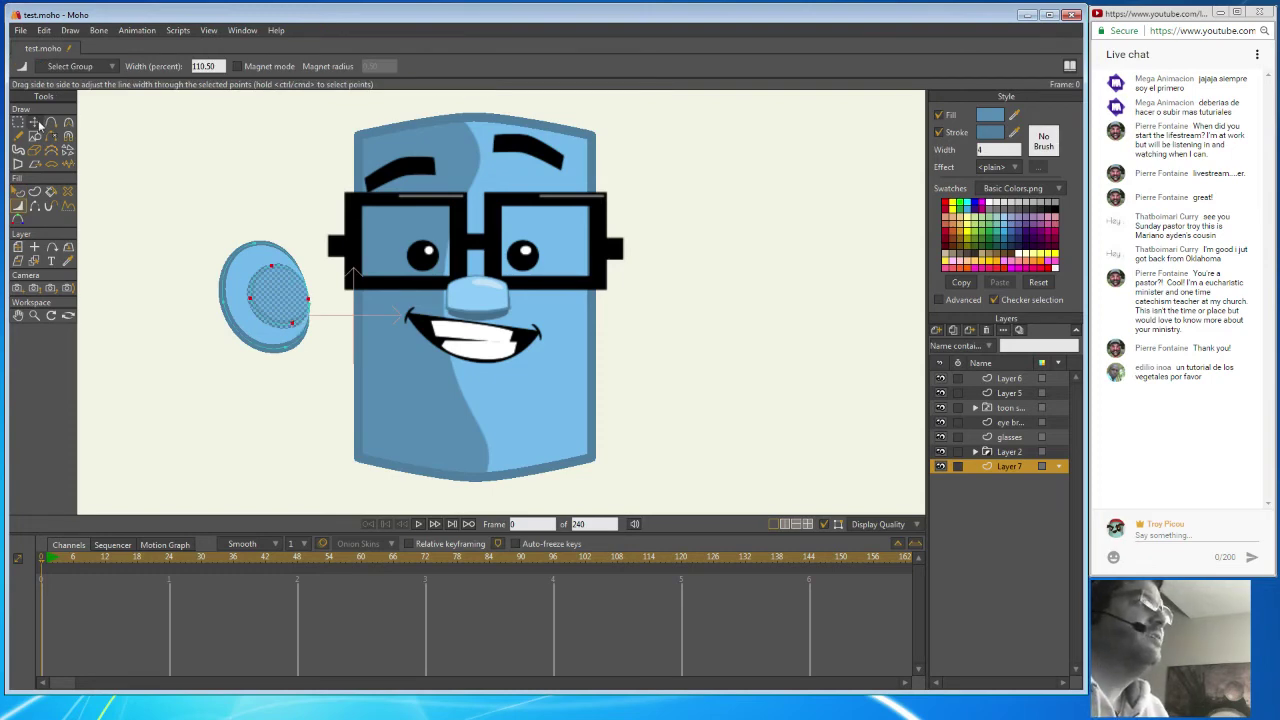
click(314, 366)
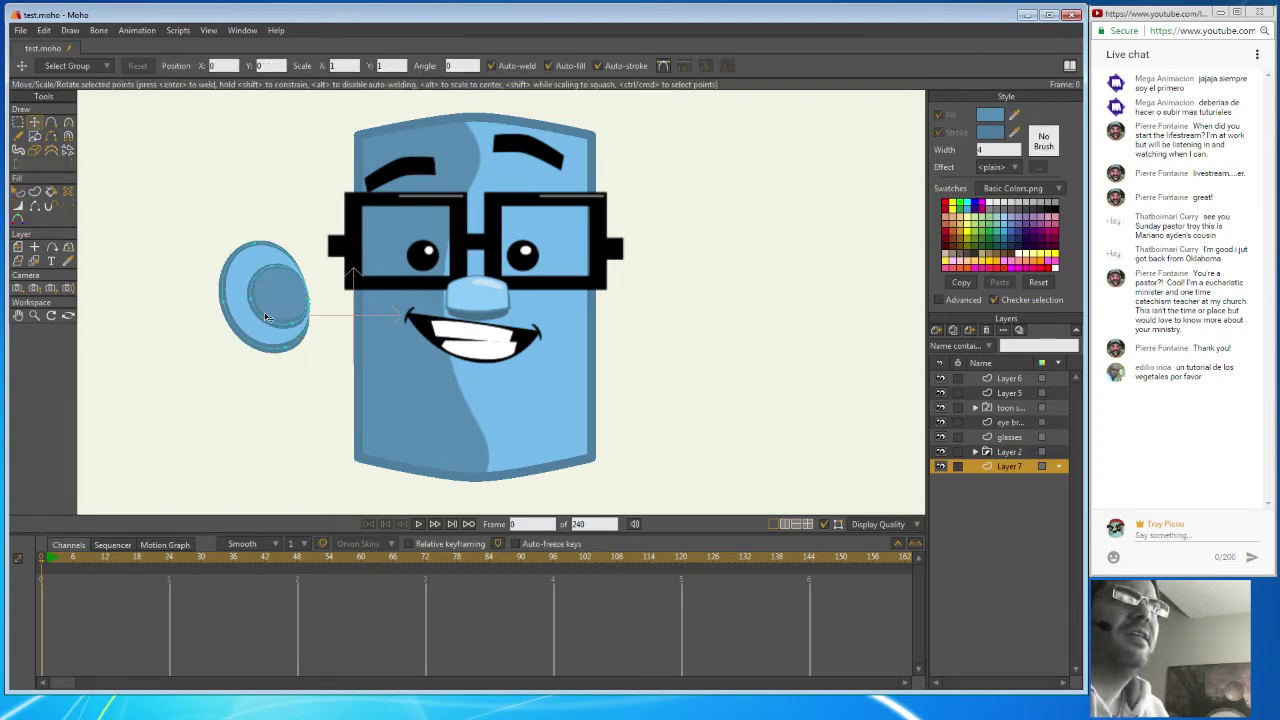
click(17, 206)
drag(294, 325, 246, 360)
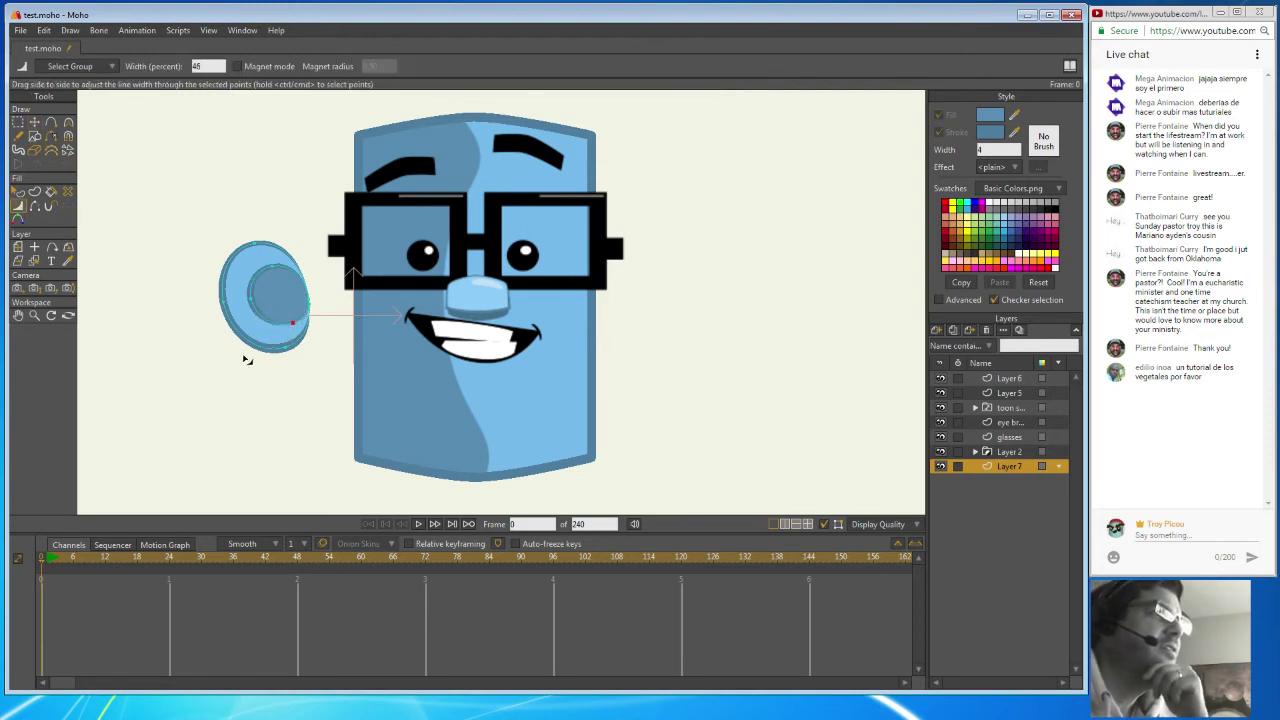
mouse_move(250, 298)
mouse_down()
mouse_move(236, 300)
mouse_move(329, 299)
mouse_move(278, 282)
mouse_move(244, 316)
mouse_up()
click(34, 125)
click(304, 238)
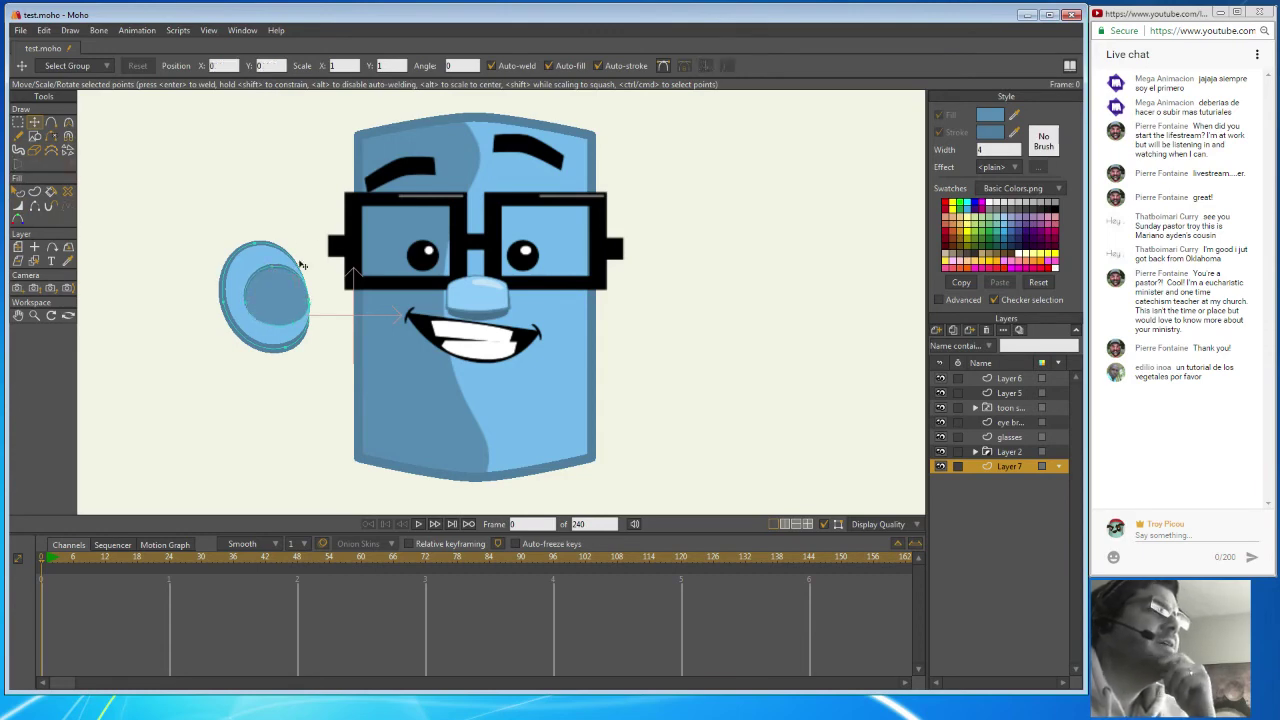
click(1022, 377)
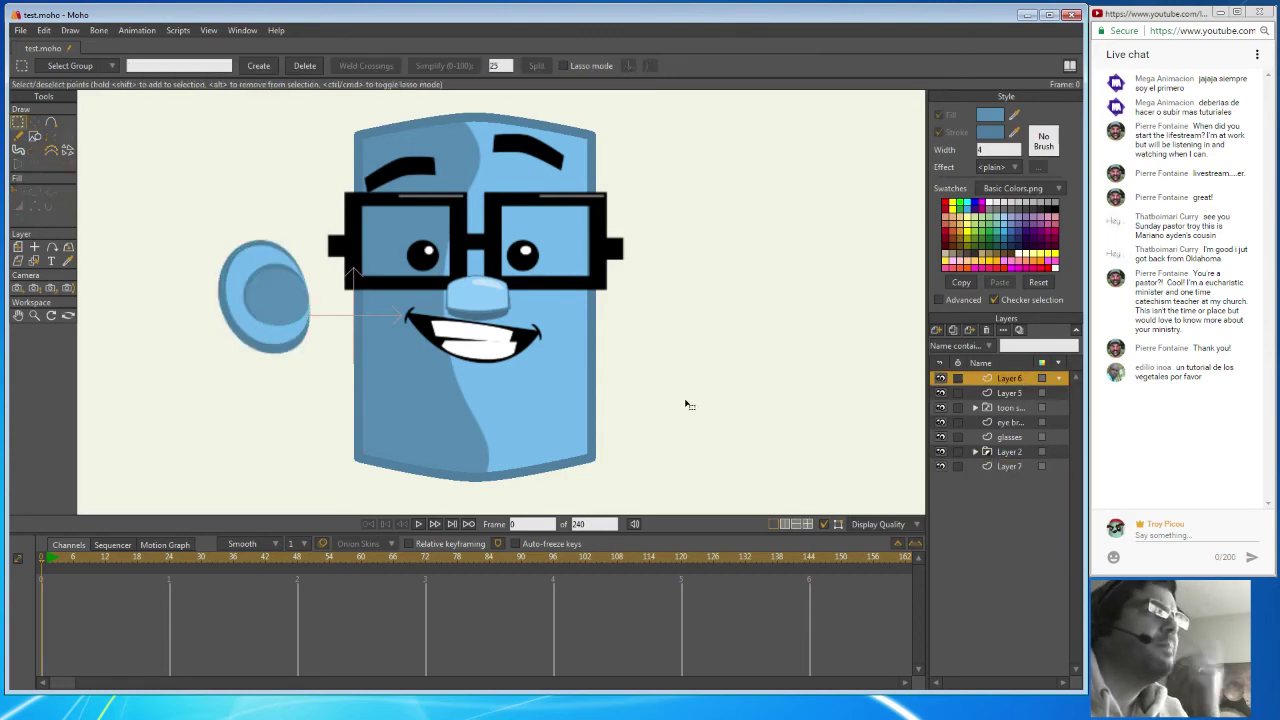
click(1008, 468)
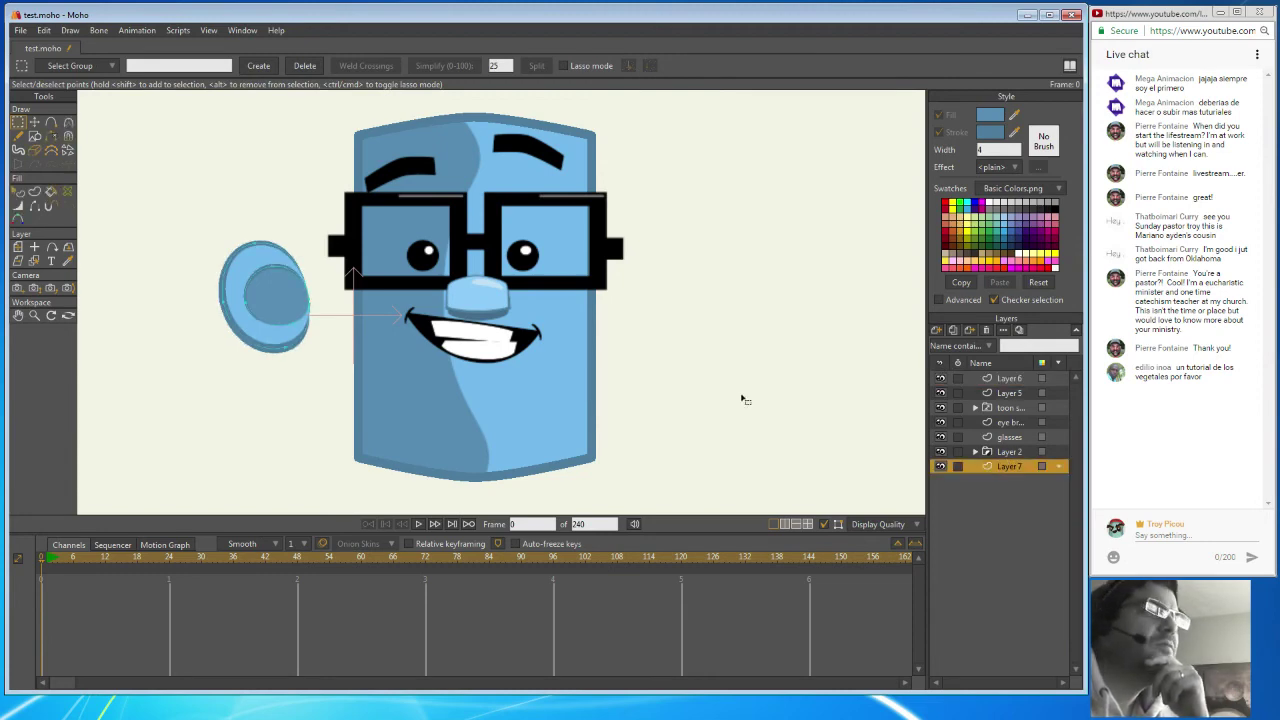
click(36, 123)
drag(259, 242, 264, 302)
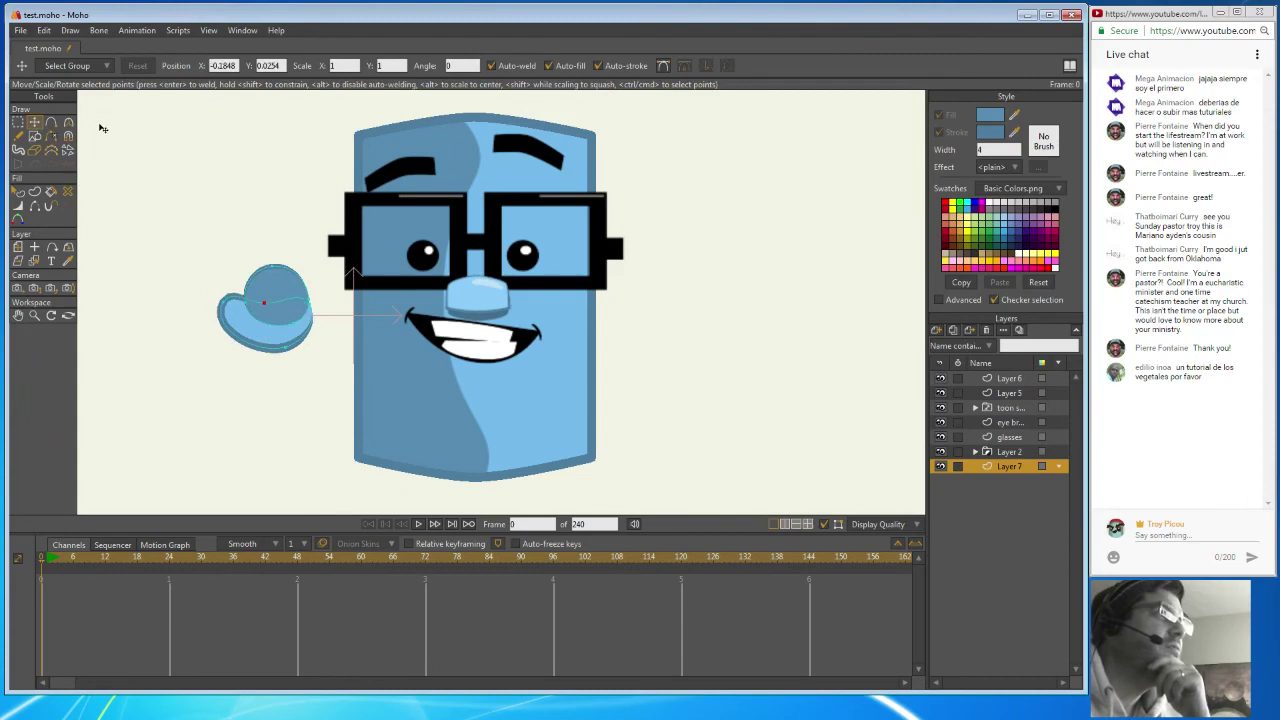
click(43, 30)
click(60, 46)
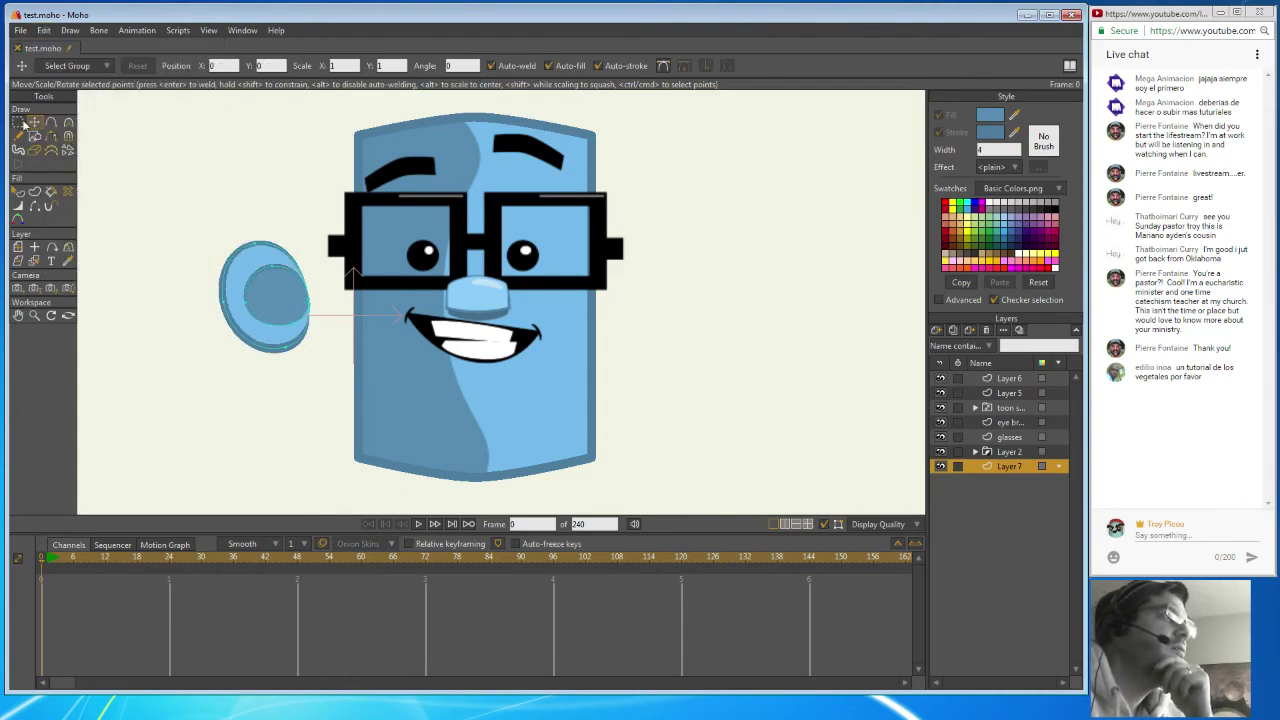
Select all the ear points, move the ear against the head's edge beside the glasses, narrow and slightly tilt it, and clear the selection.
click(20, 122)
drag(191, 201, 358, 410)
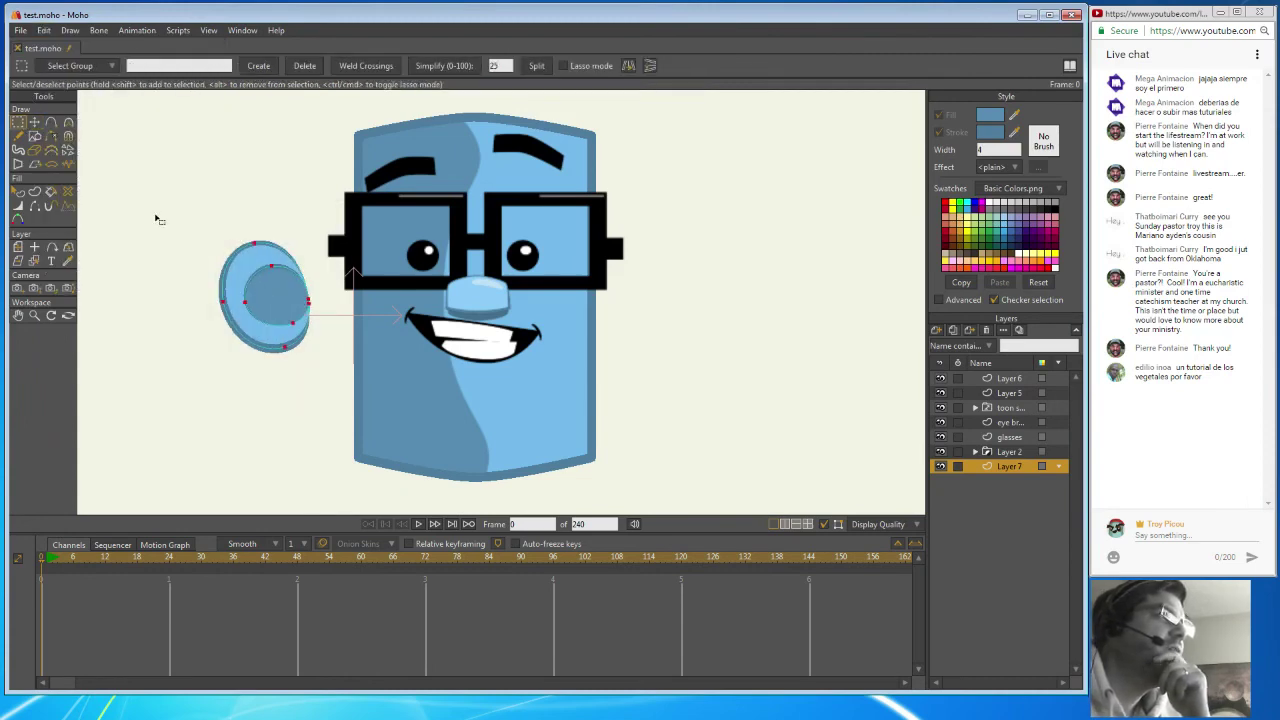
click(34, 122)
drag(287, 313, 370, 315)
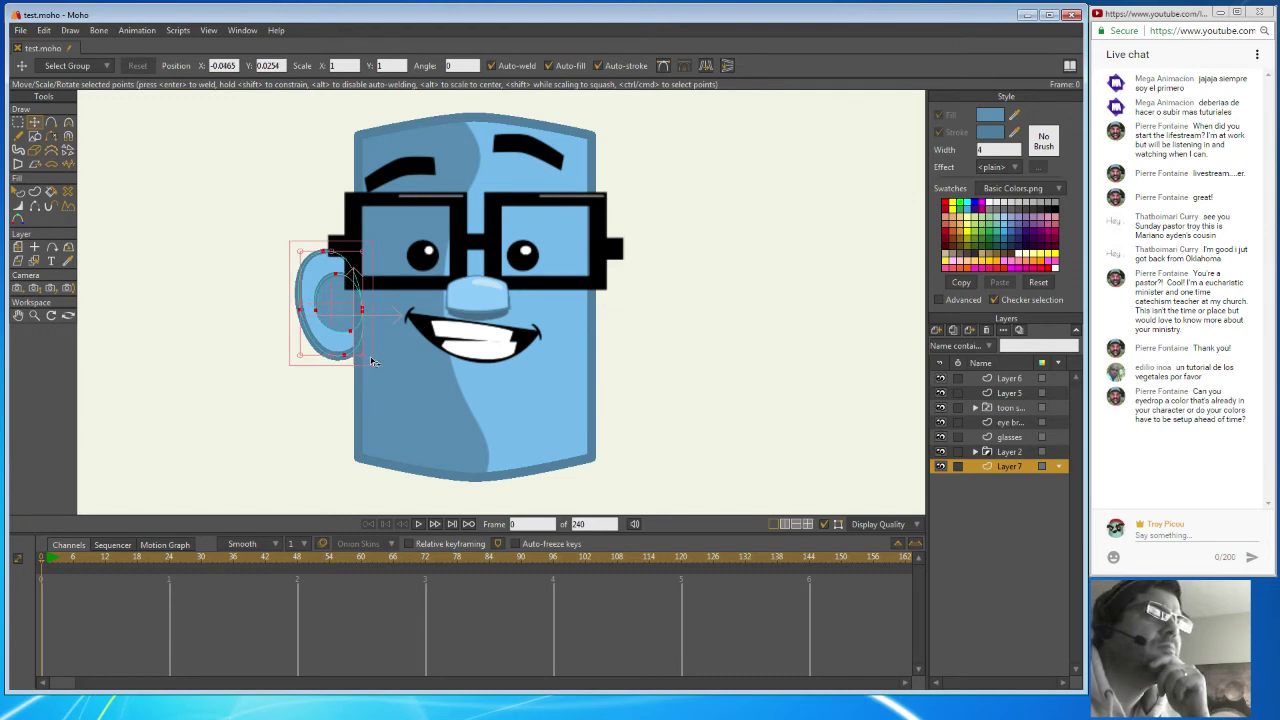
drag(370, 363, 379, 356)
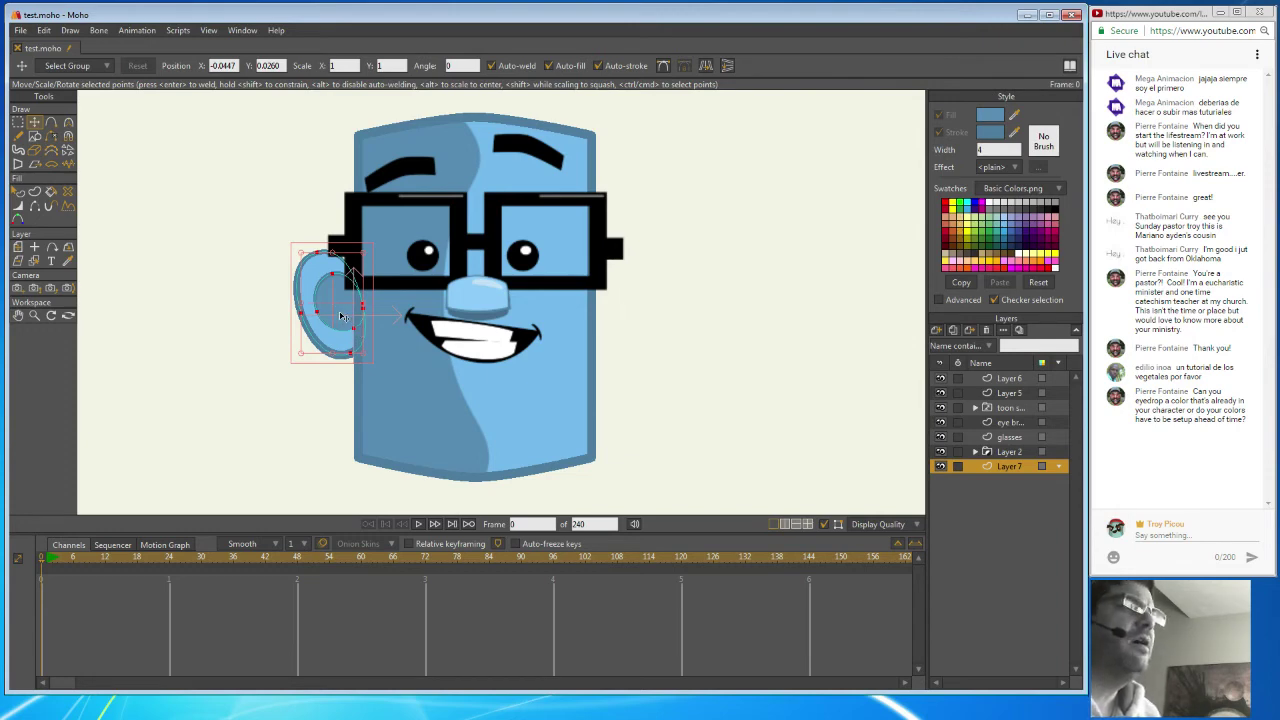
drag(340, 316, 323, 348)
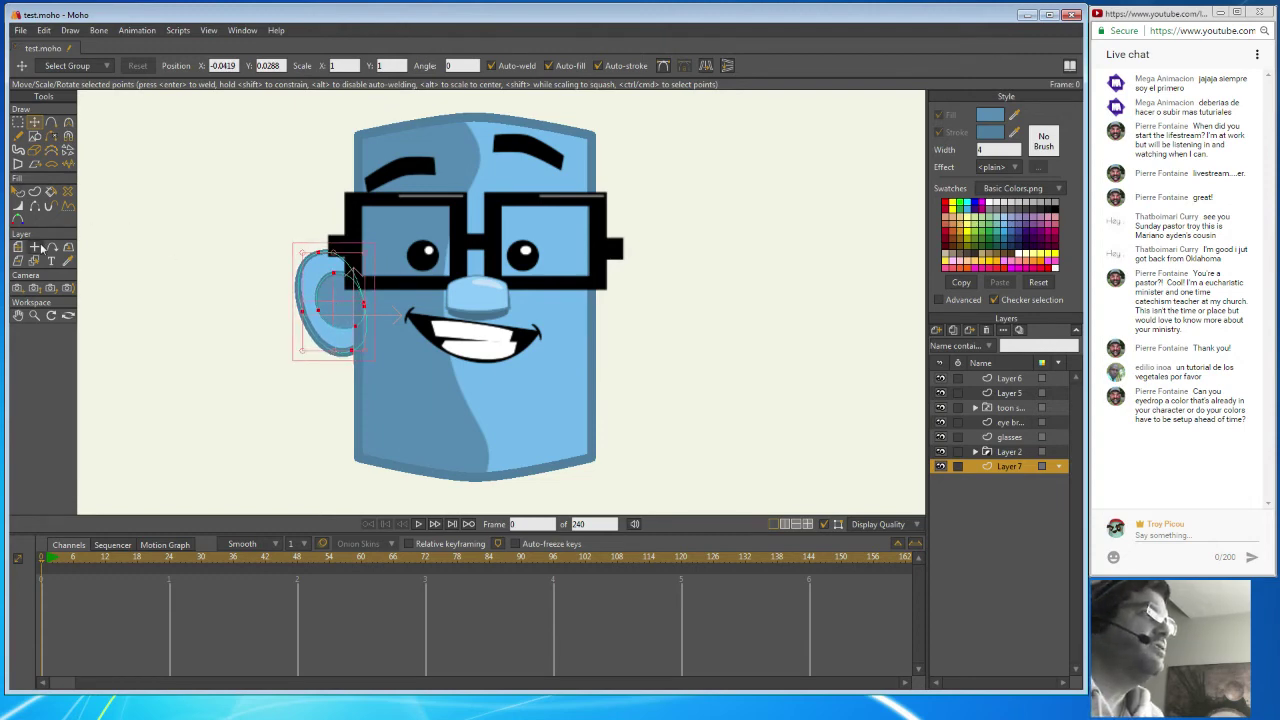
click(133, 170)
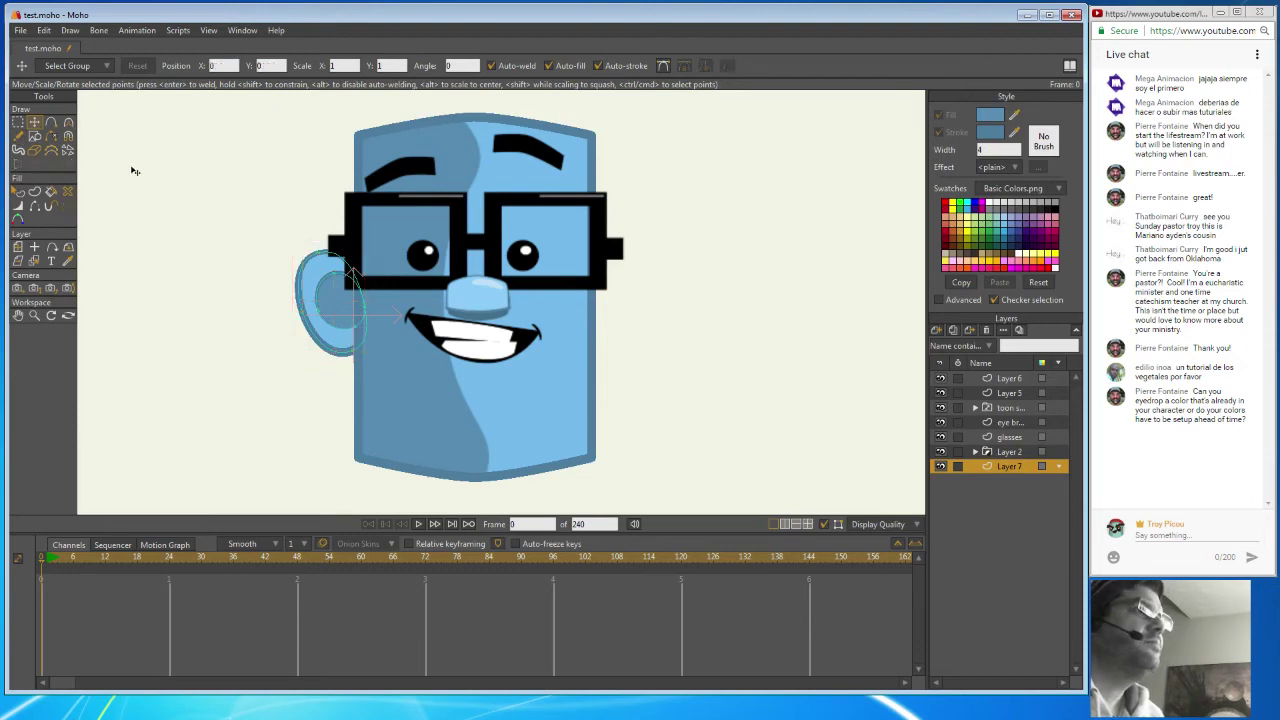
Select the outer ear shape and try out the eyedropper for its fill color.
click(18, 191)
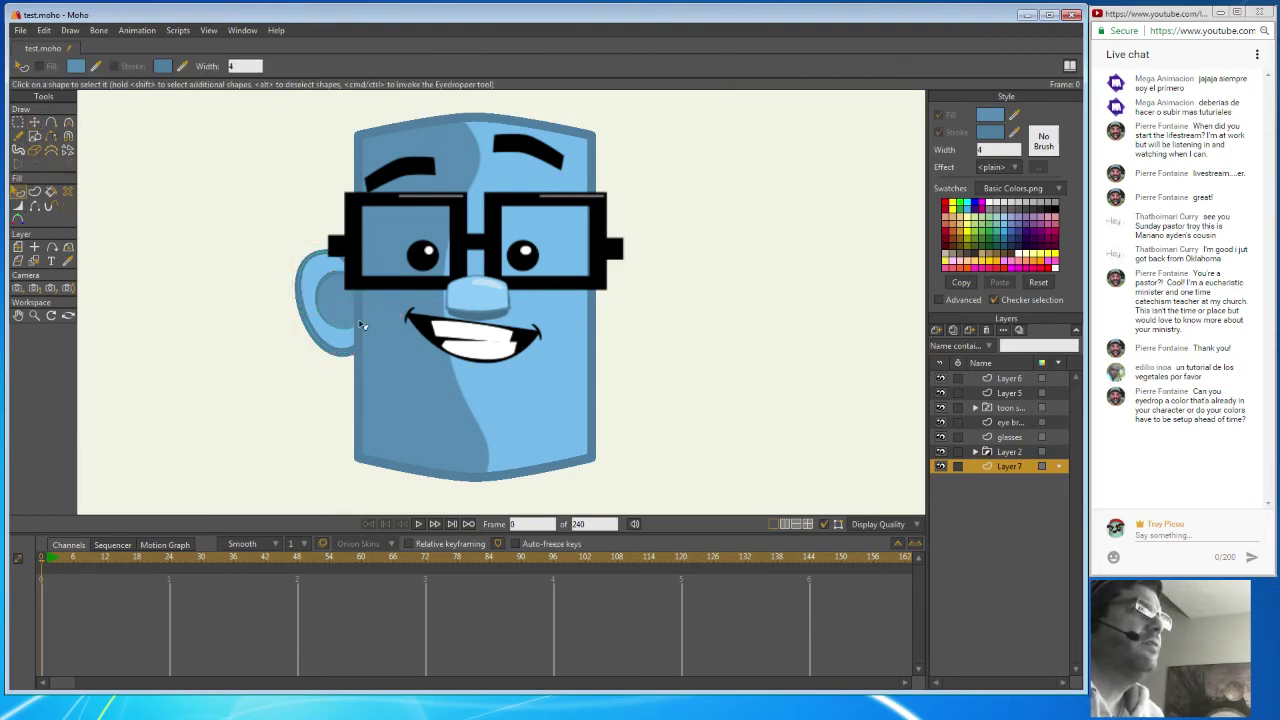
click(312, 288)
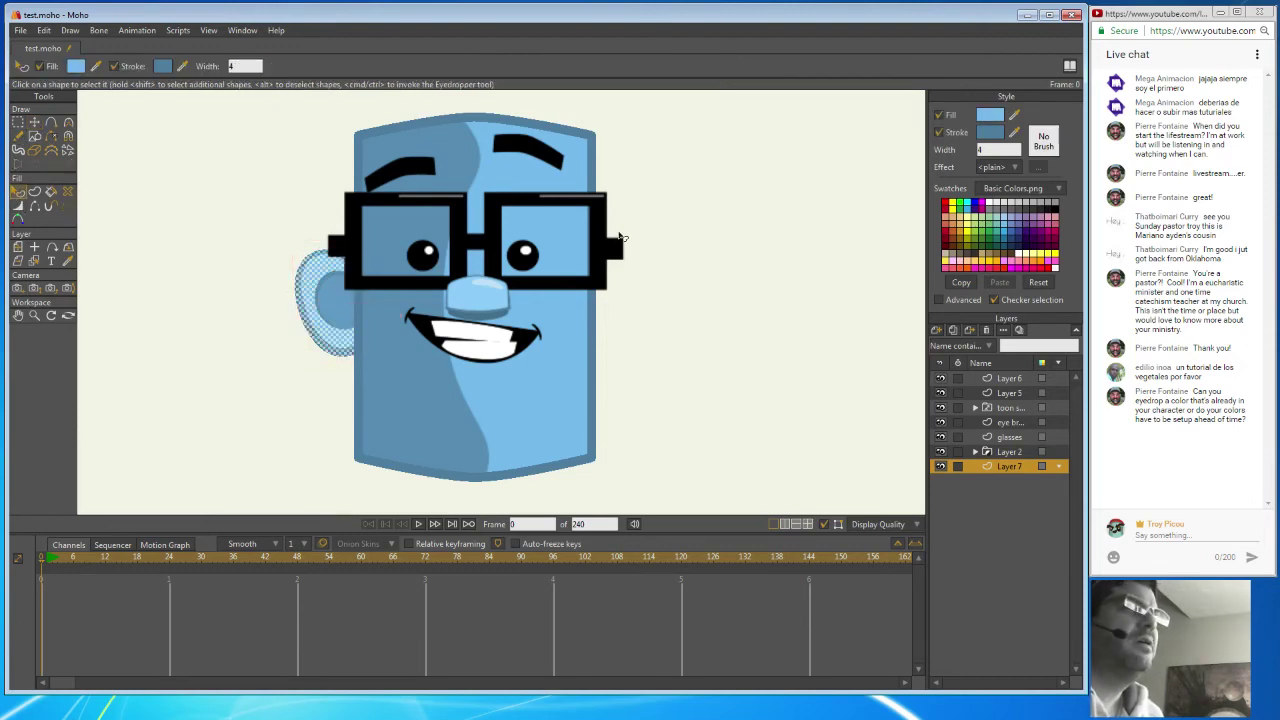
click(1014, 114)
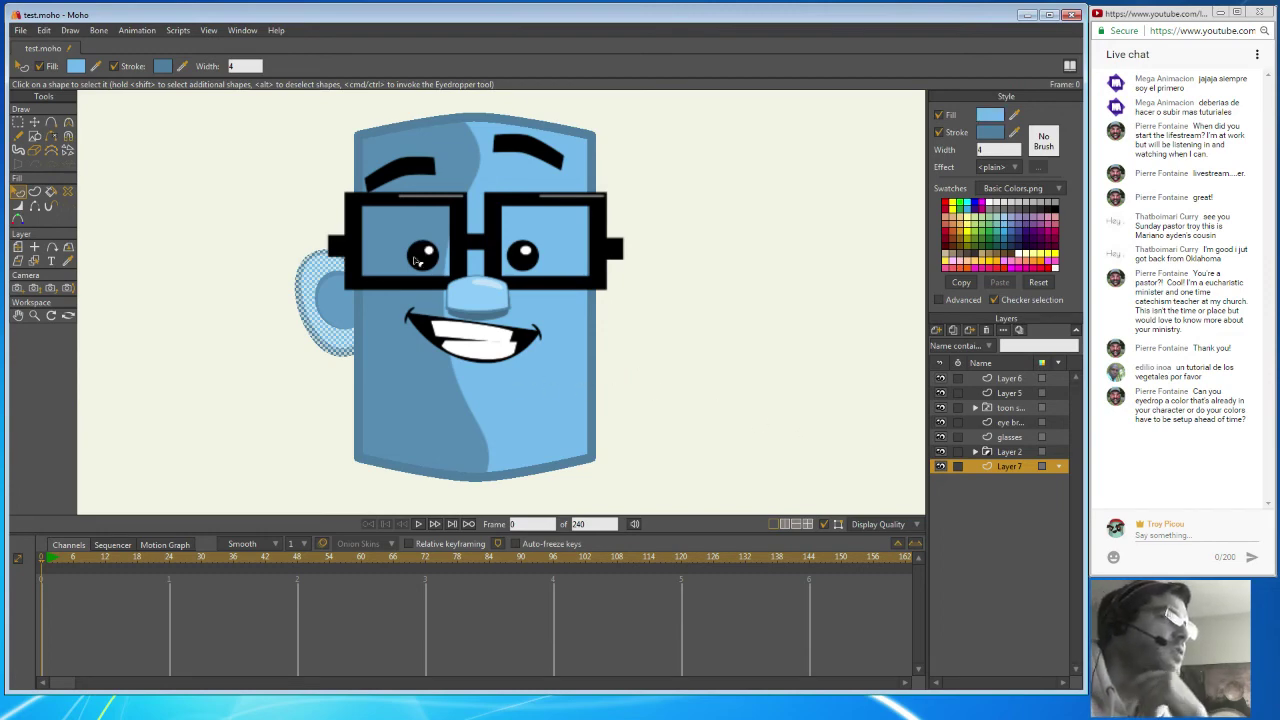
Select all points of the ear's outer and inner shapes and copy them.
click(34, 121)
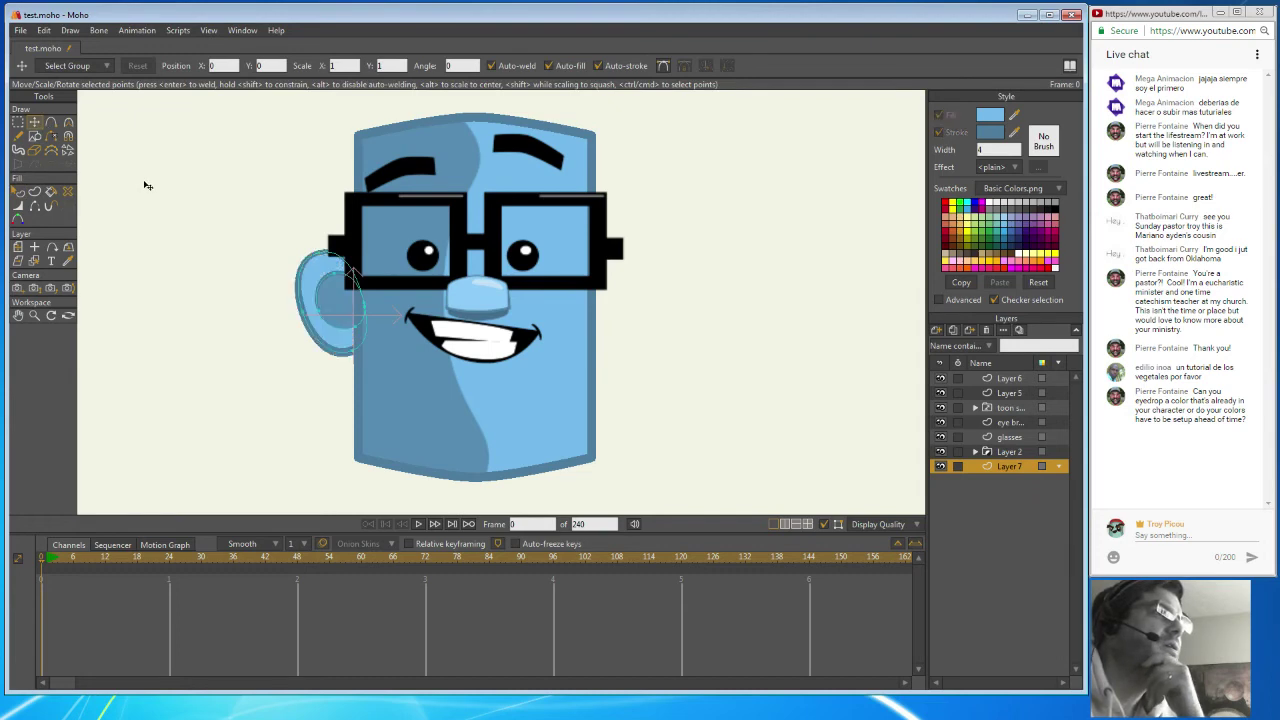
click(18, 121)
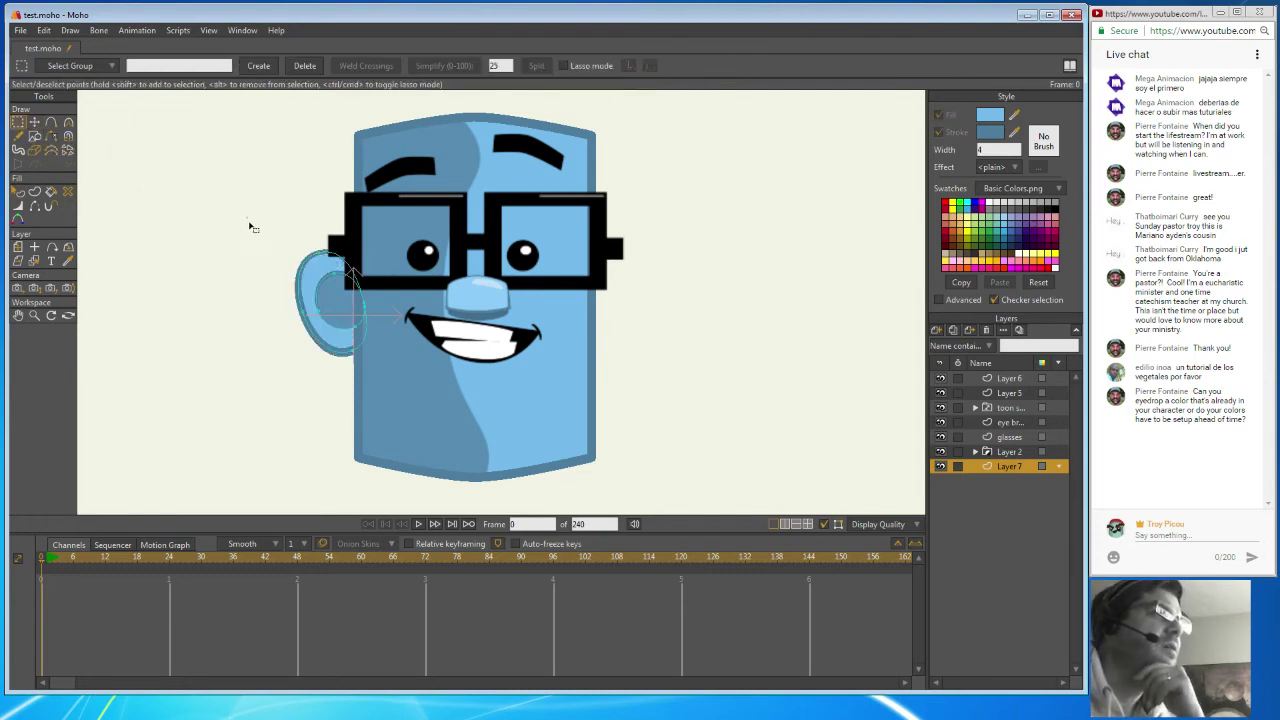
drag(248, 218, 357, 366)
click(44, 30)
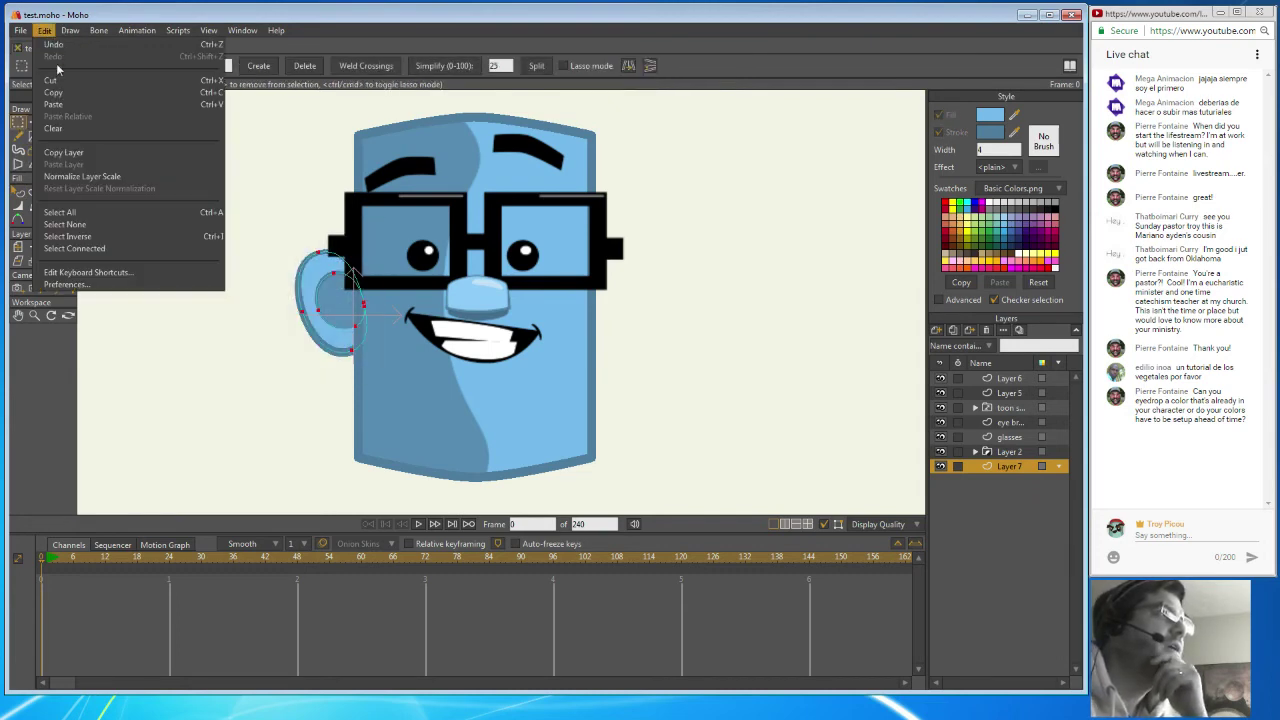
click(151, 91)
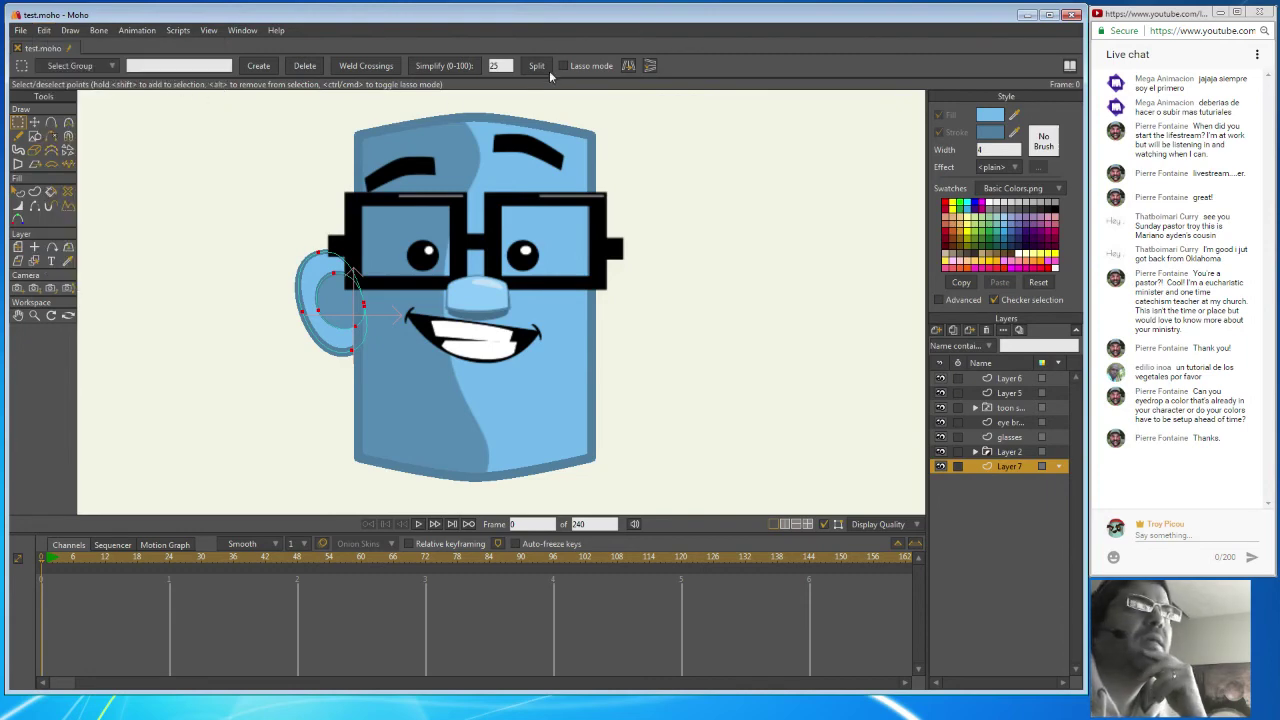
click(629, 66)
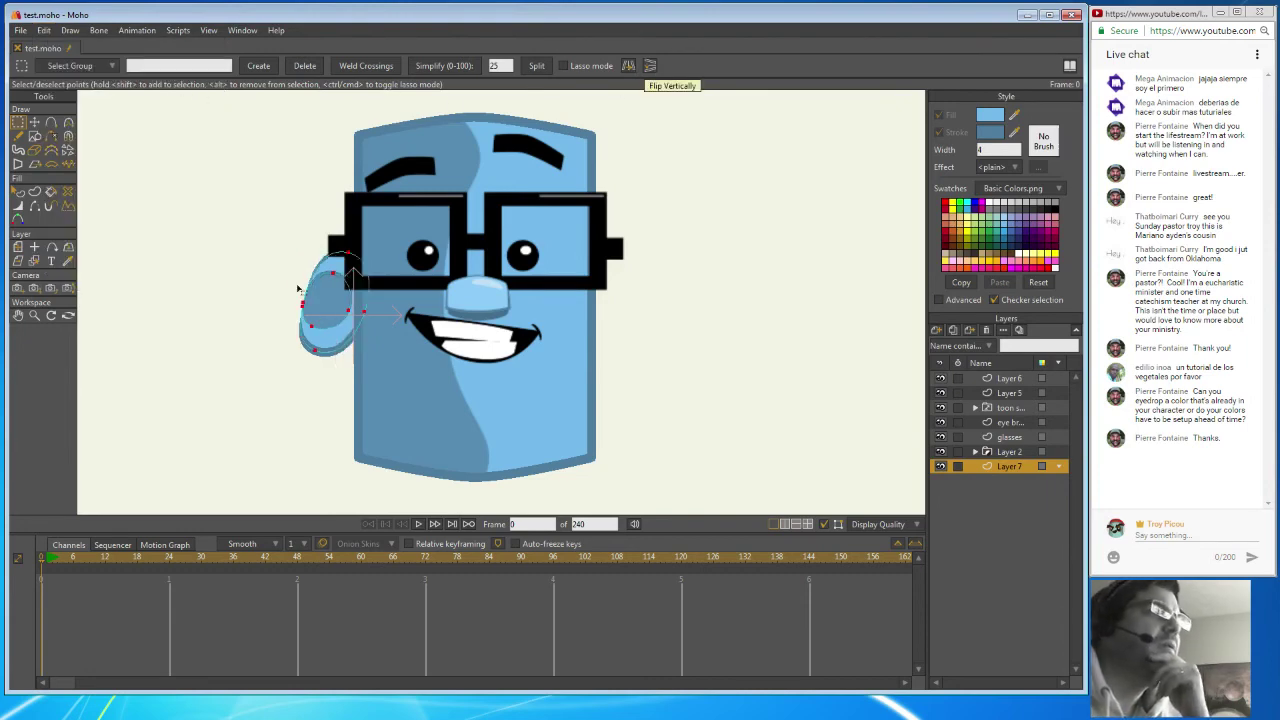
click(44, 30)
click(60, 47)
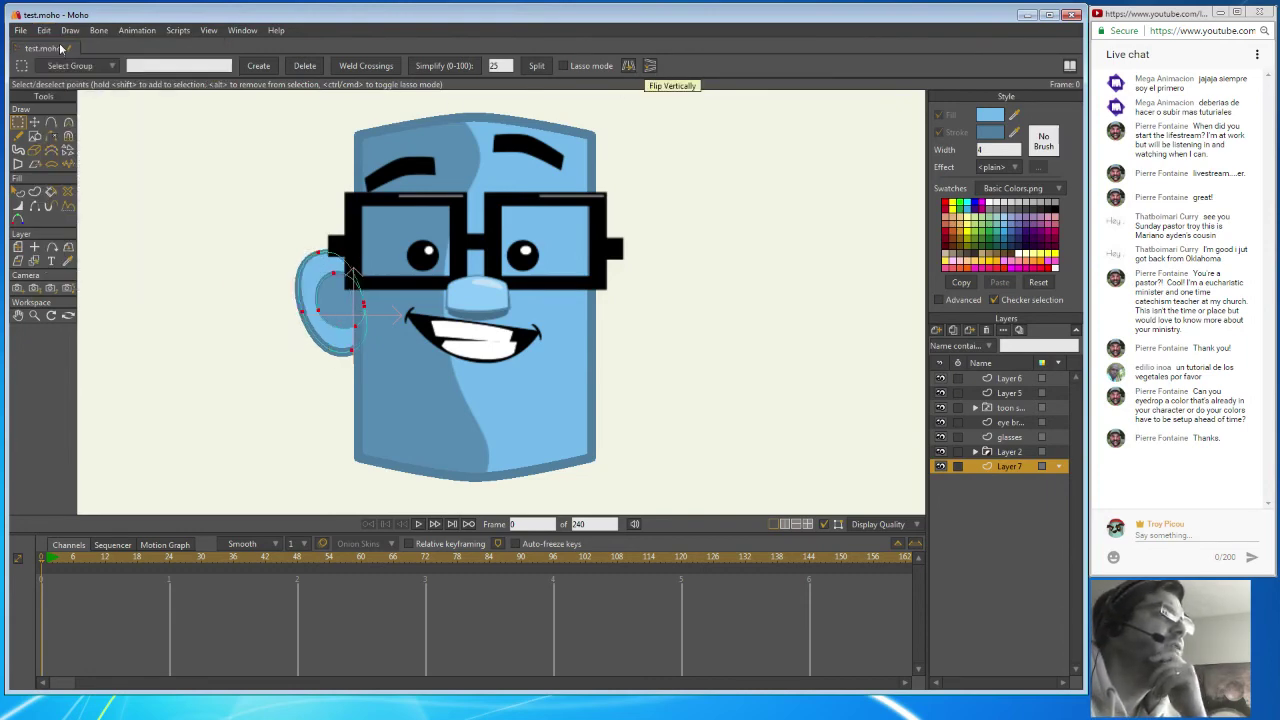
Paste a duplicate of the ear over the original and flip the duplicate horizontally.
click(44, 30)
click(62, 104)
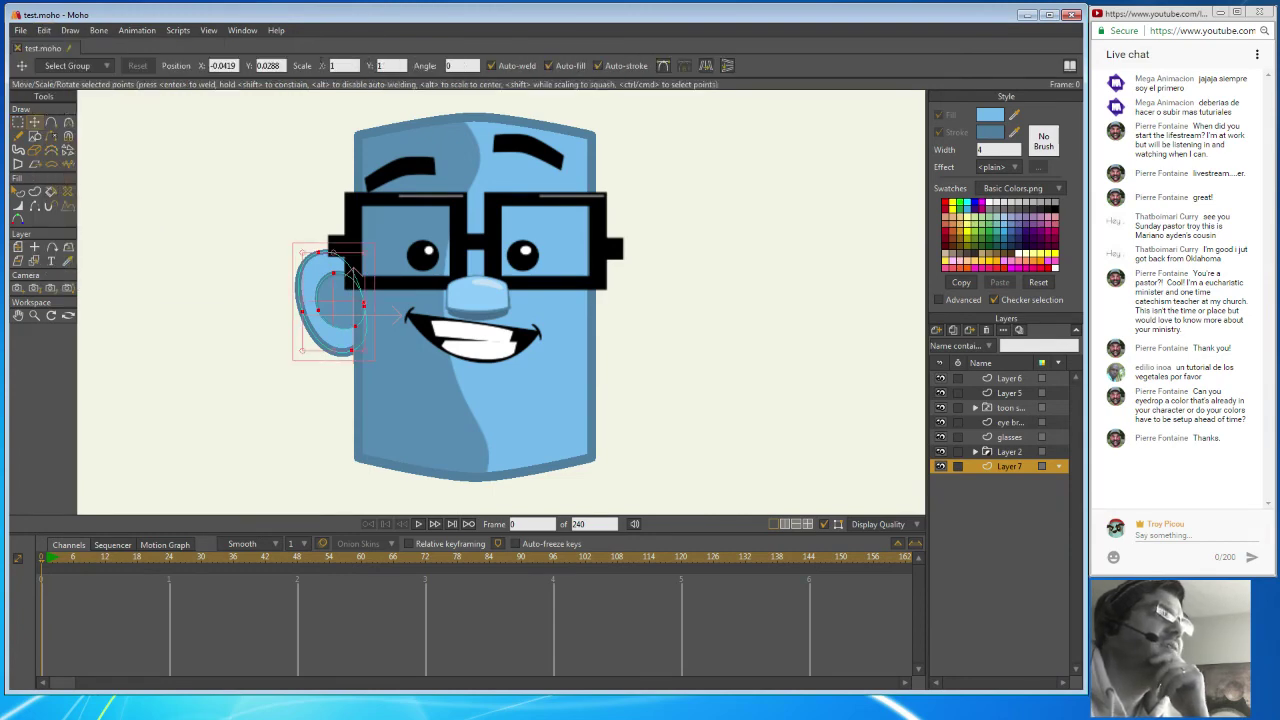
click(712, 66)
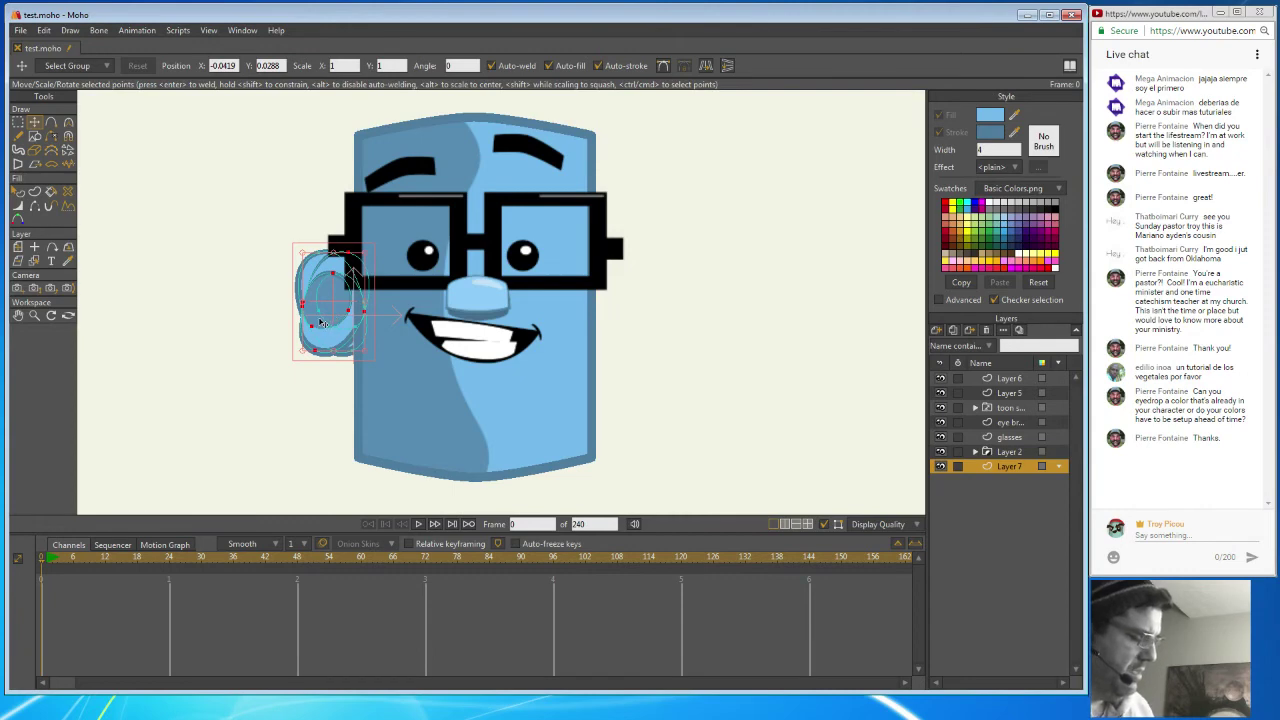
key(ctrl+Right)
key(ctrl+Right)
key(ctrl+Right)
key(ctrl+Right)
key(ctrl+Right)
key(ctrl+Right)
key(ctrl+Right)
key(ctrl+Right)
key(ctrl+Right)
key(ctrl+Right)
key(ctrl+Right)
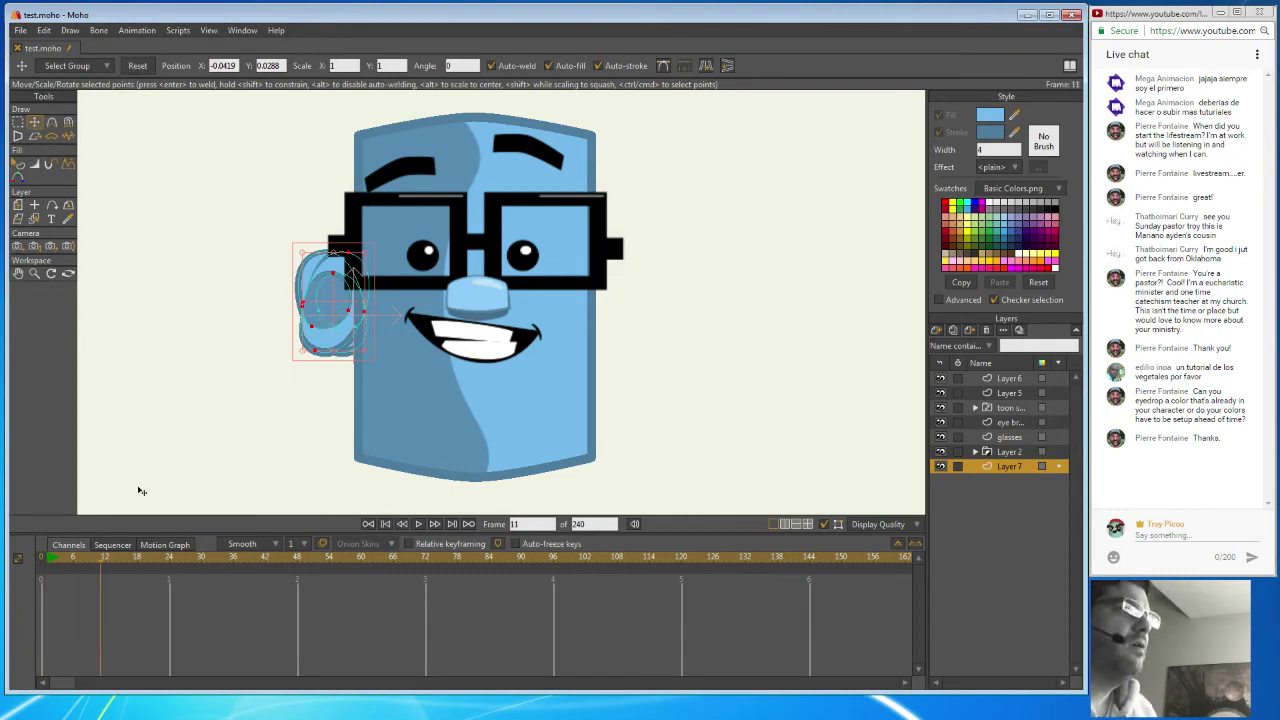
key(ctrl+Left)
key(ctrl+Left)
key(ctrl+Left)
key(ctrl+Left)
key(ctrl+Left)
key(ctrl+Left)
key(ctrl+Left)
key(ctrl+Left)
key(ctrl+Left)
key(ctrl+Left)
key(ctrl+Left)
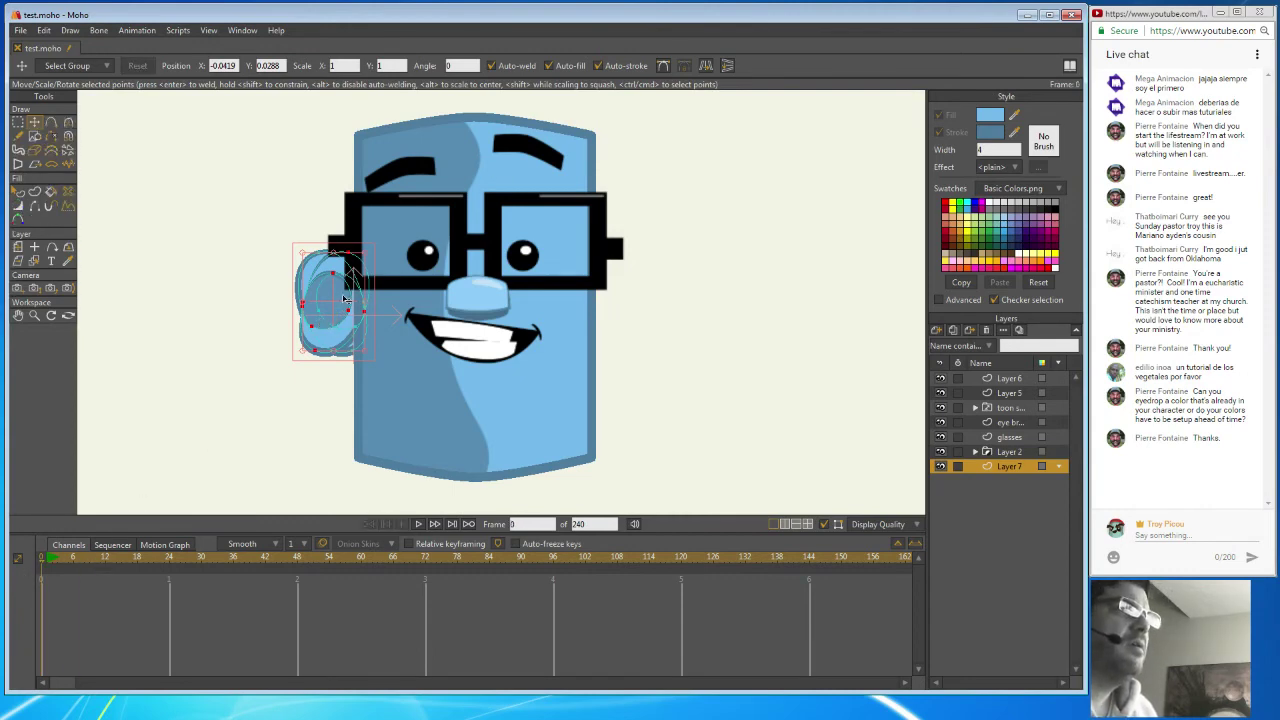
Move the flipped ear copy straight across to the head's opposite edge, behind the glasses' other hinge.
drag(344, 299, 618, 300)
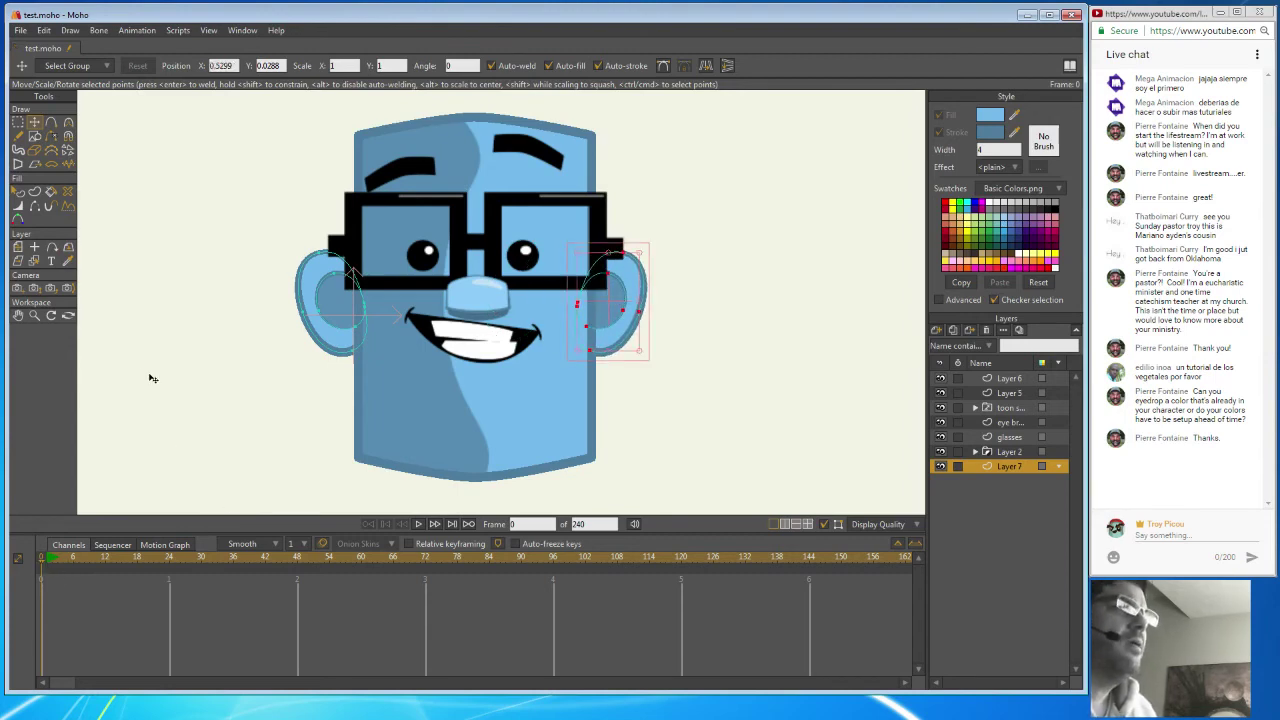
click(34, 315)
drag(695, 333, 704, 353)
scroll(704, 353, down, 3)
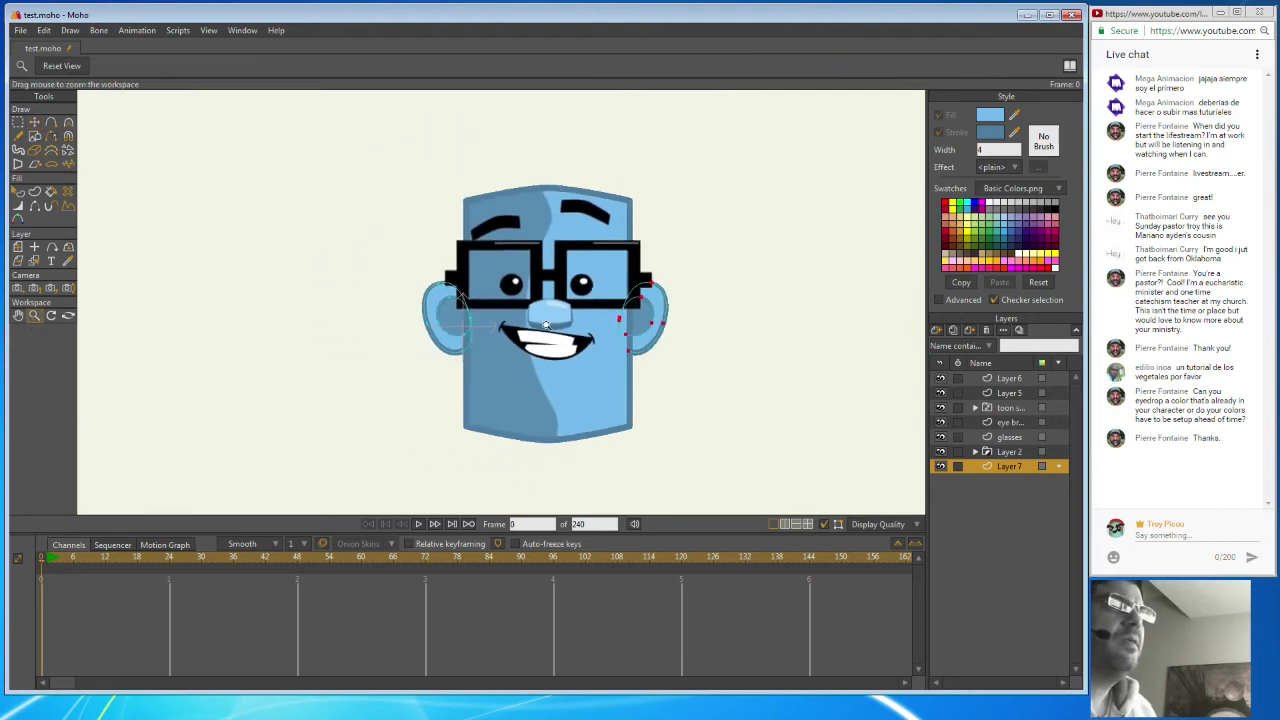
click(17, 315)
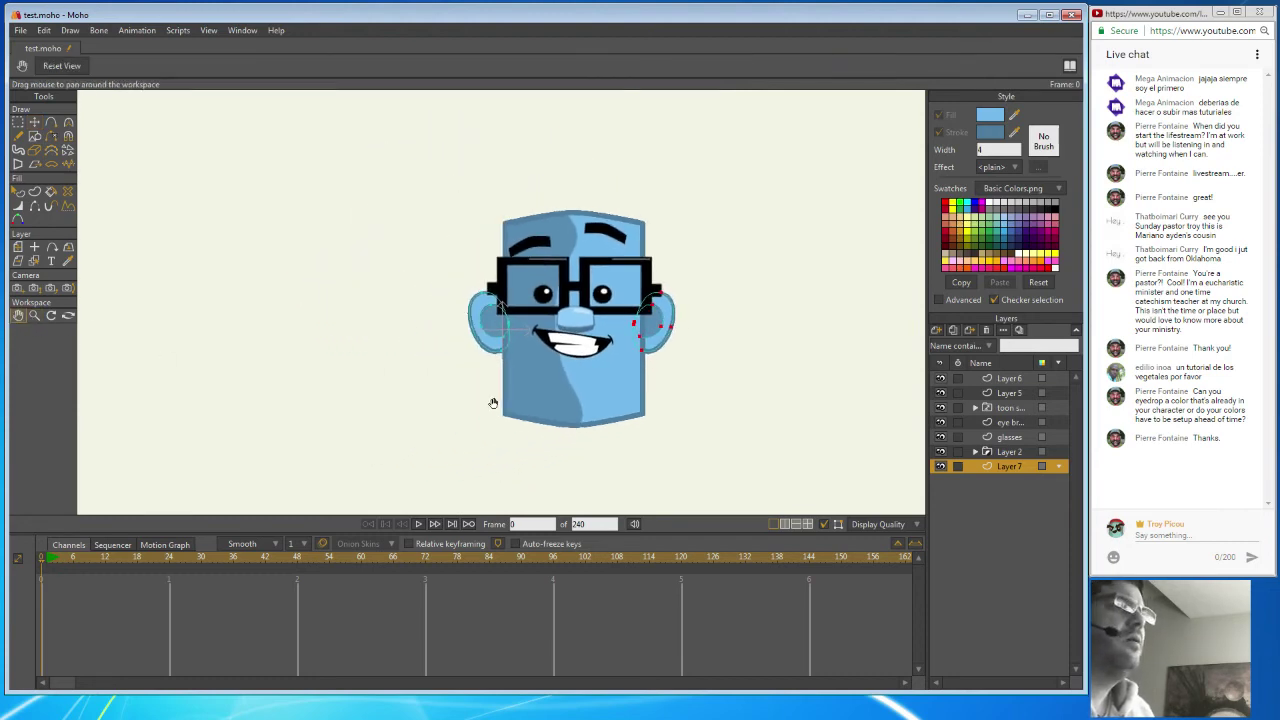
drag(491, 403, 306, 366)
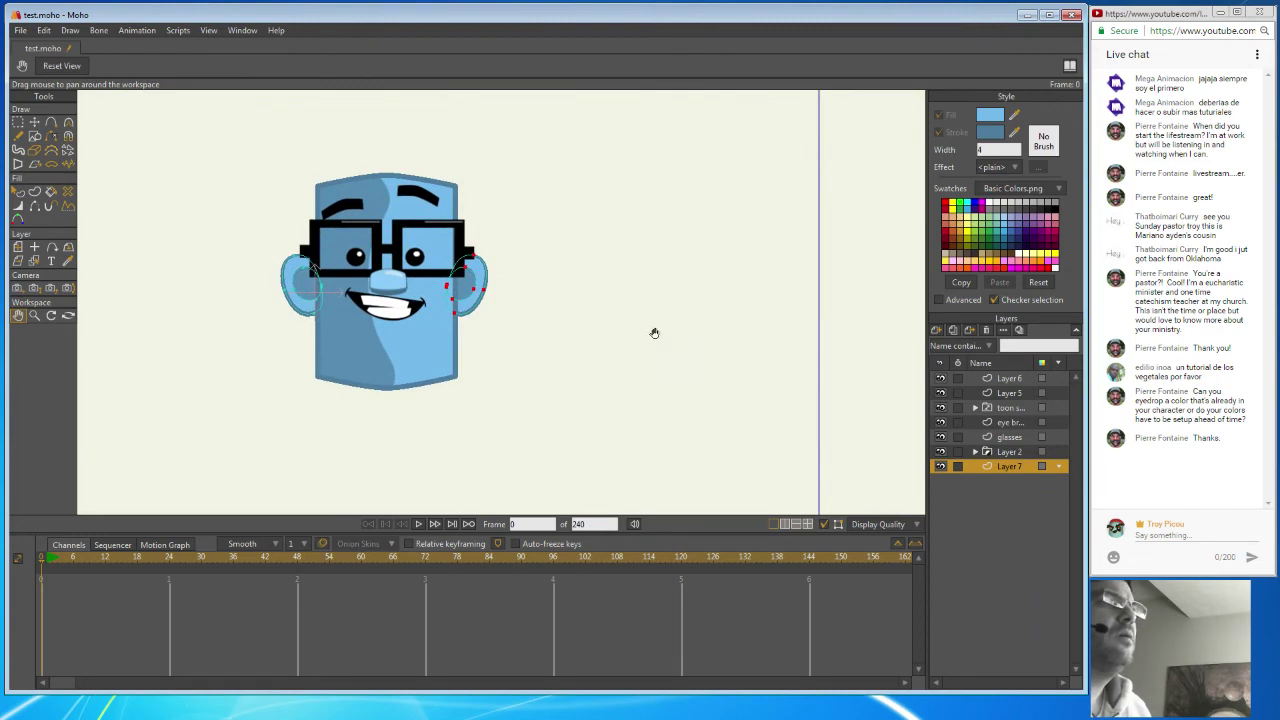
drag(654, 331, 651, 334)
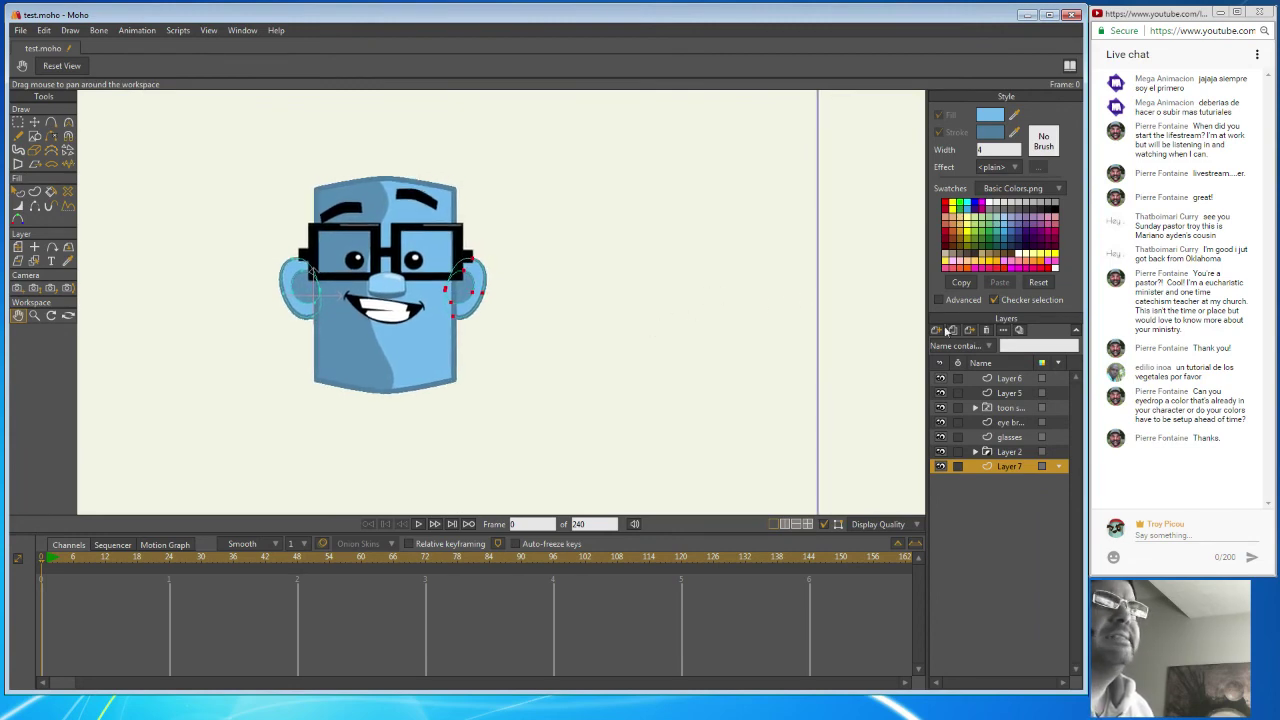
Rename the ear layer, Layer 7, as "ears".
double_click(1010, 467)
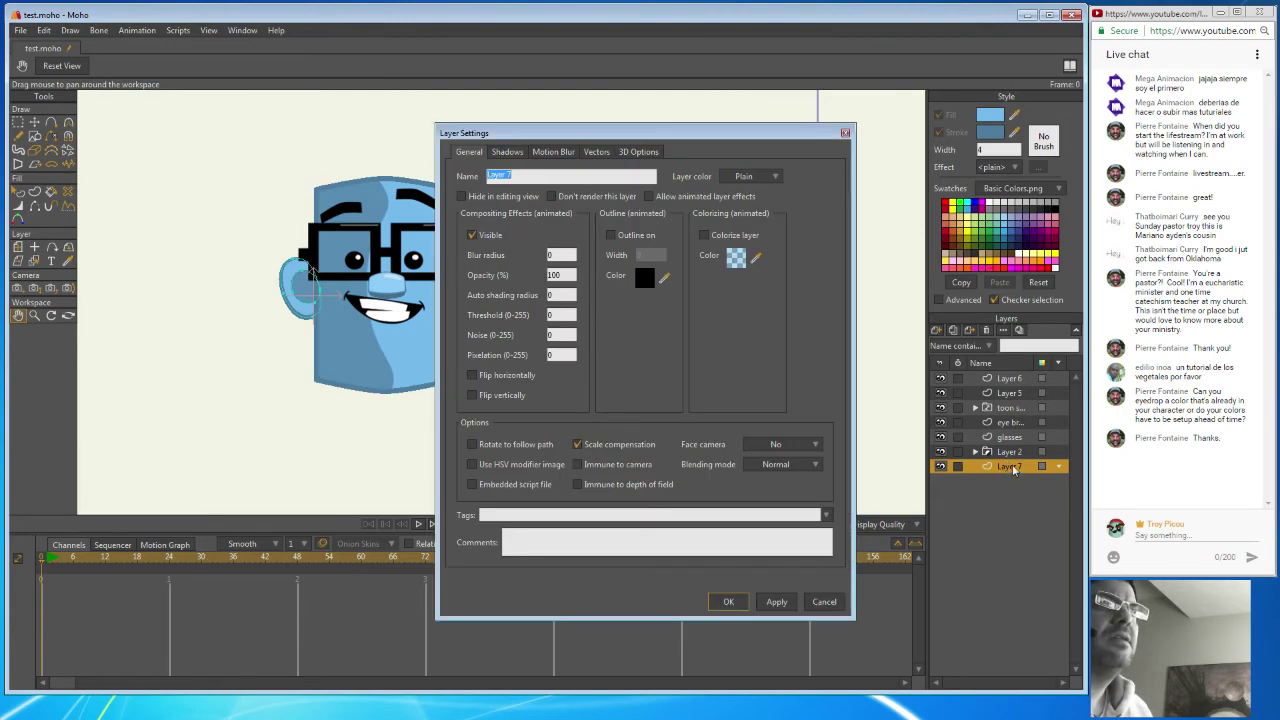
text(ea)
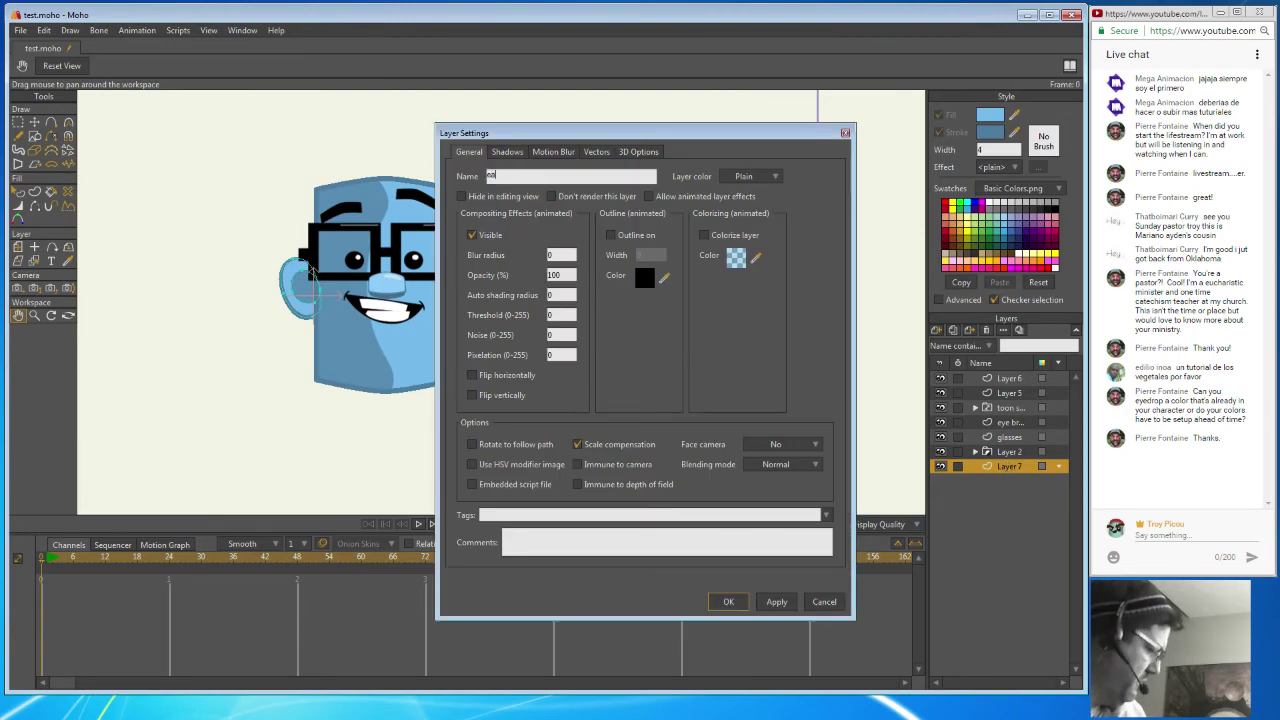
text(rs)
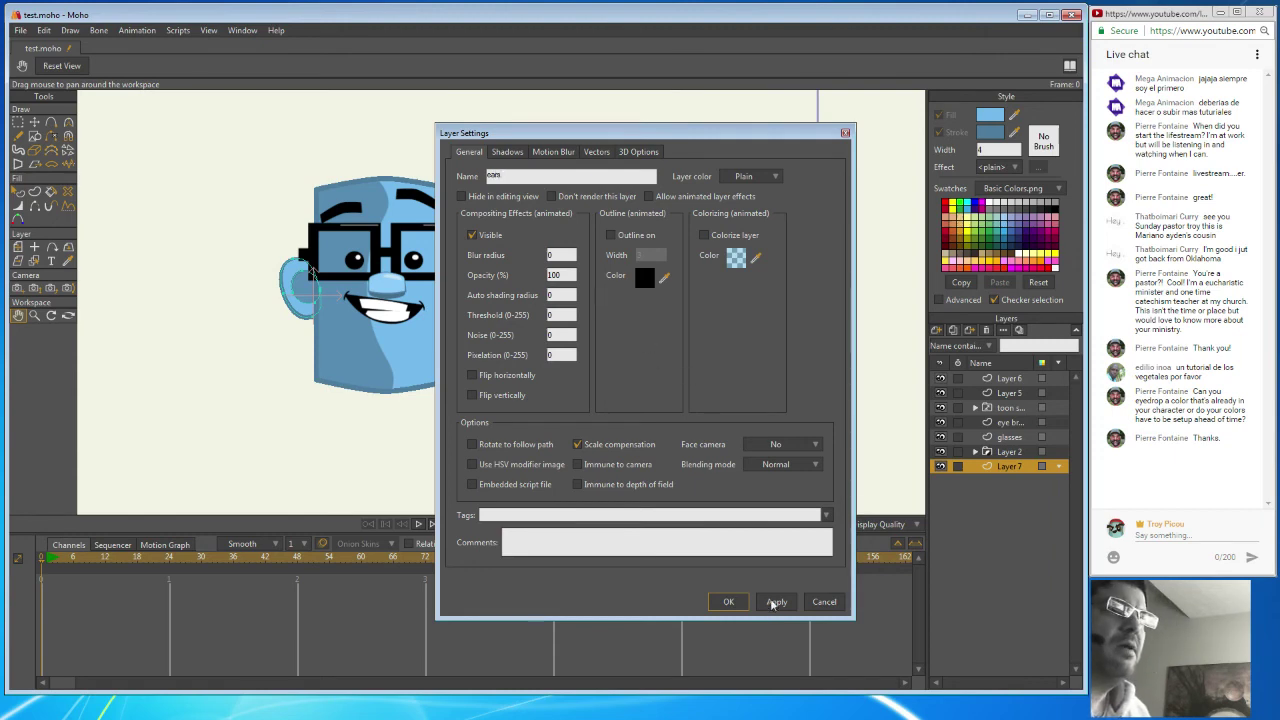
click(727, 603)
Identify Layer 2 by briefly hiding it, and rename it "head shape".
click(1008, 455)
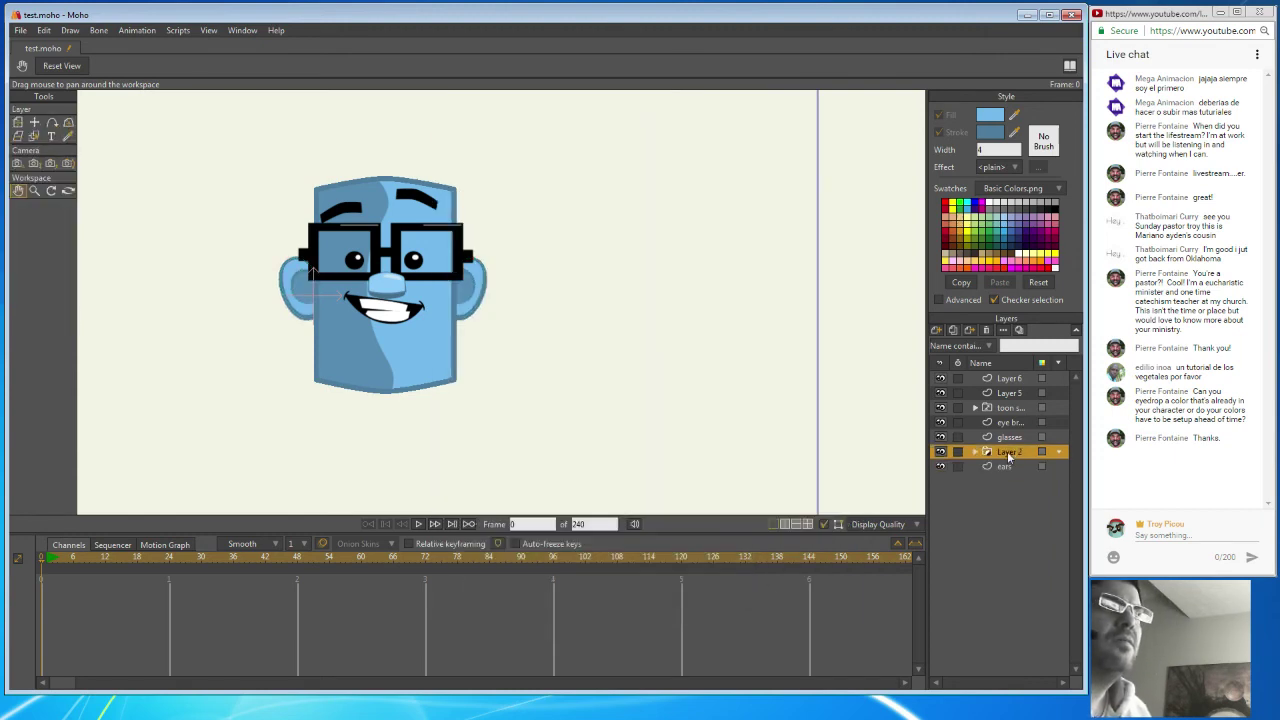
click(941, 453)
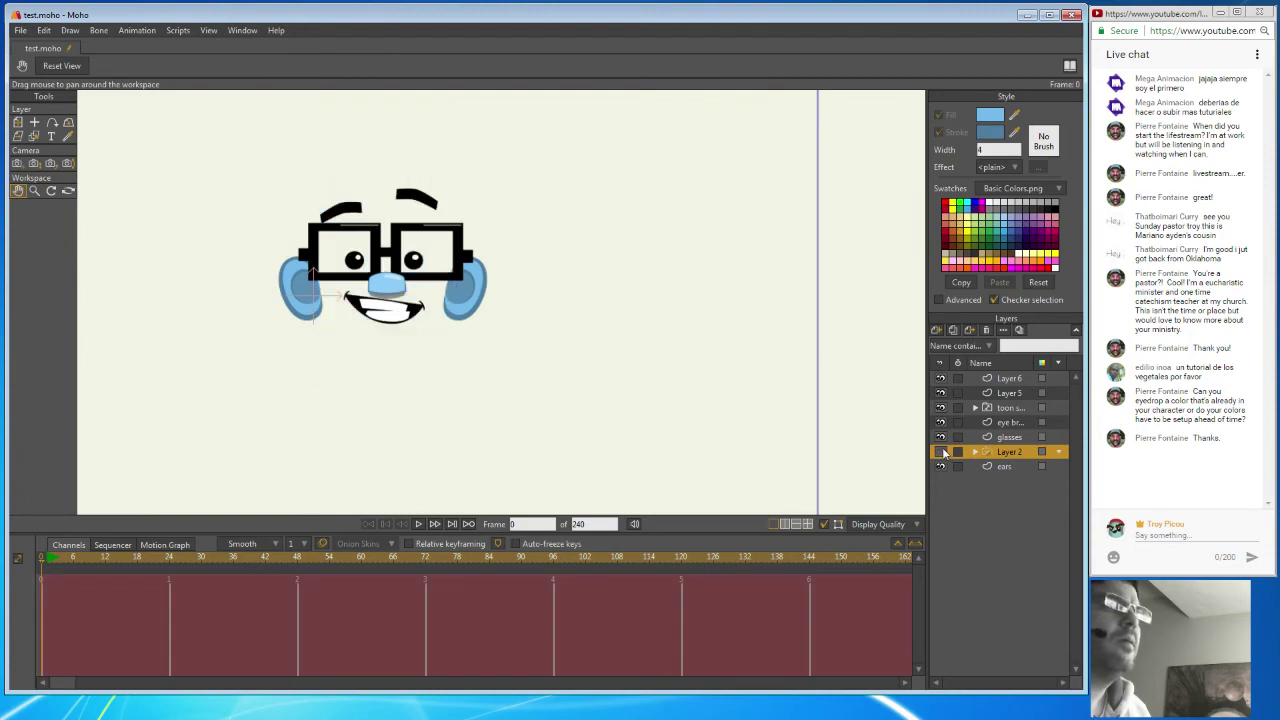
click(941, 453)
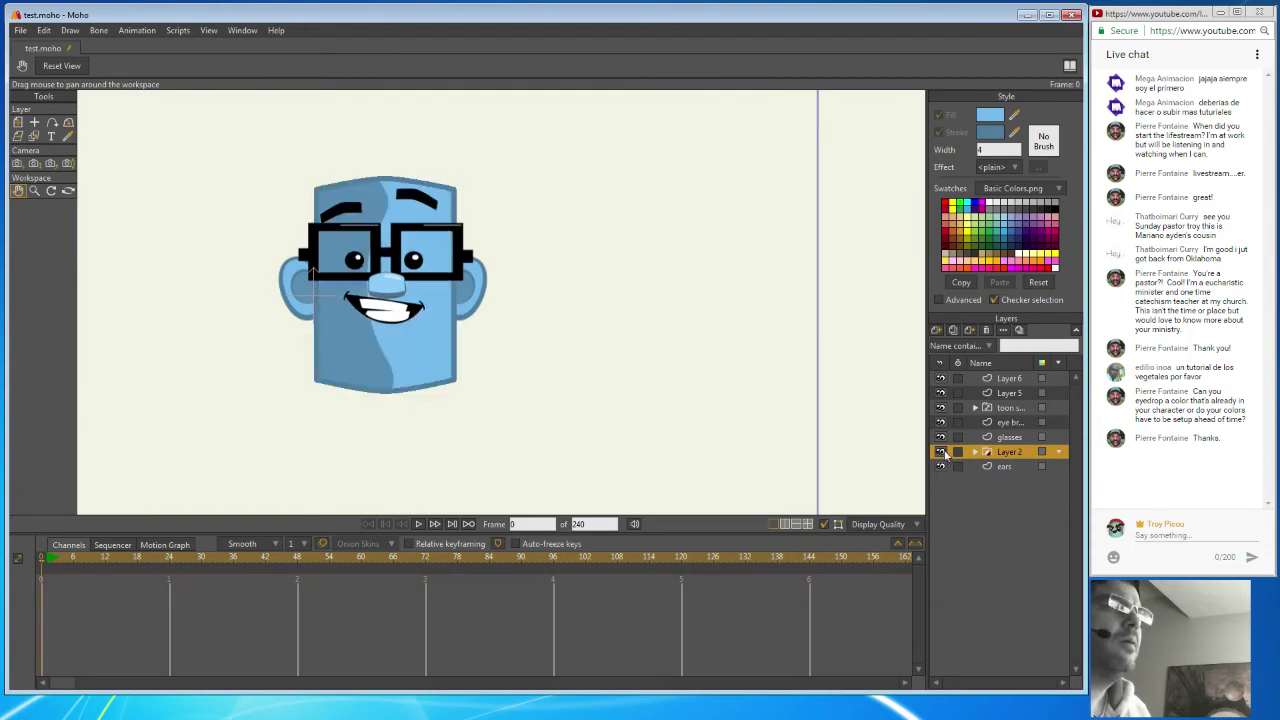
double_click(1008, 455)
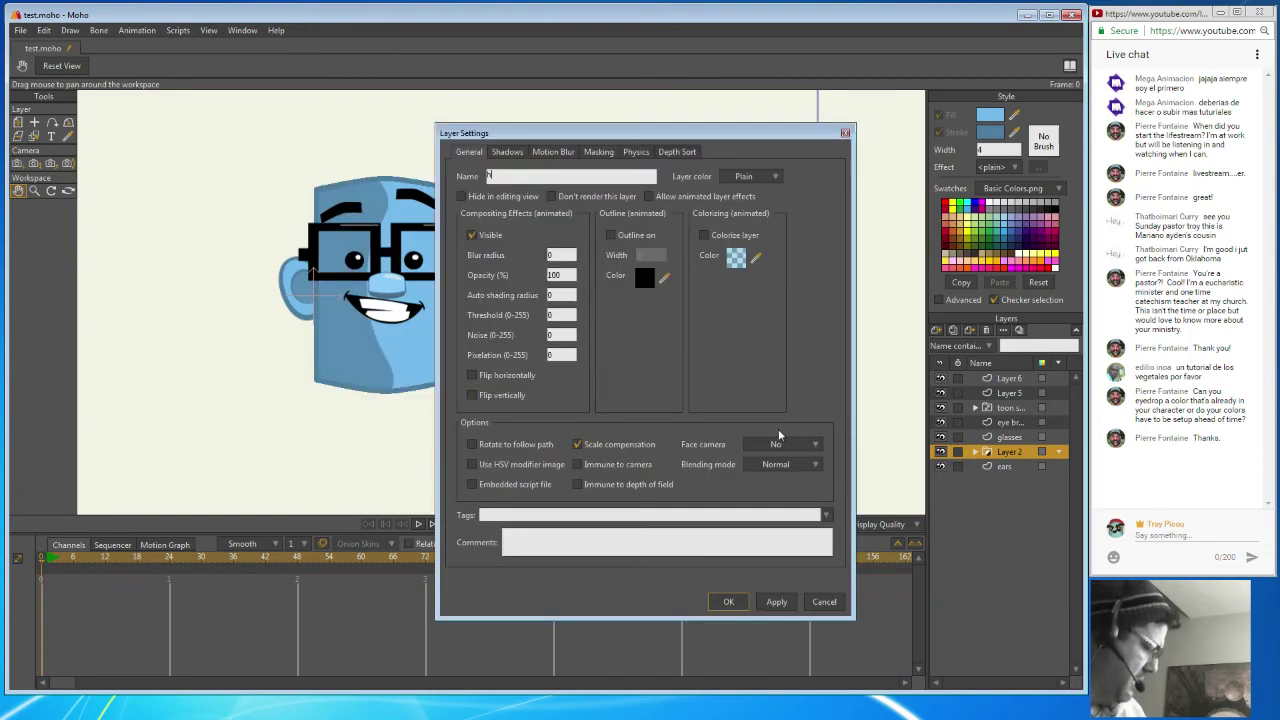
text(head s)
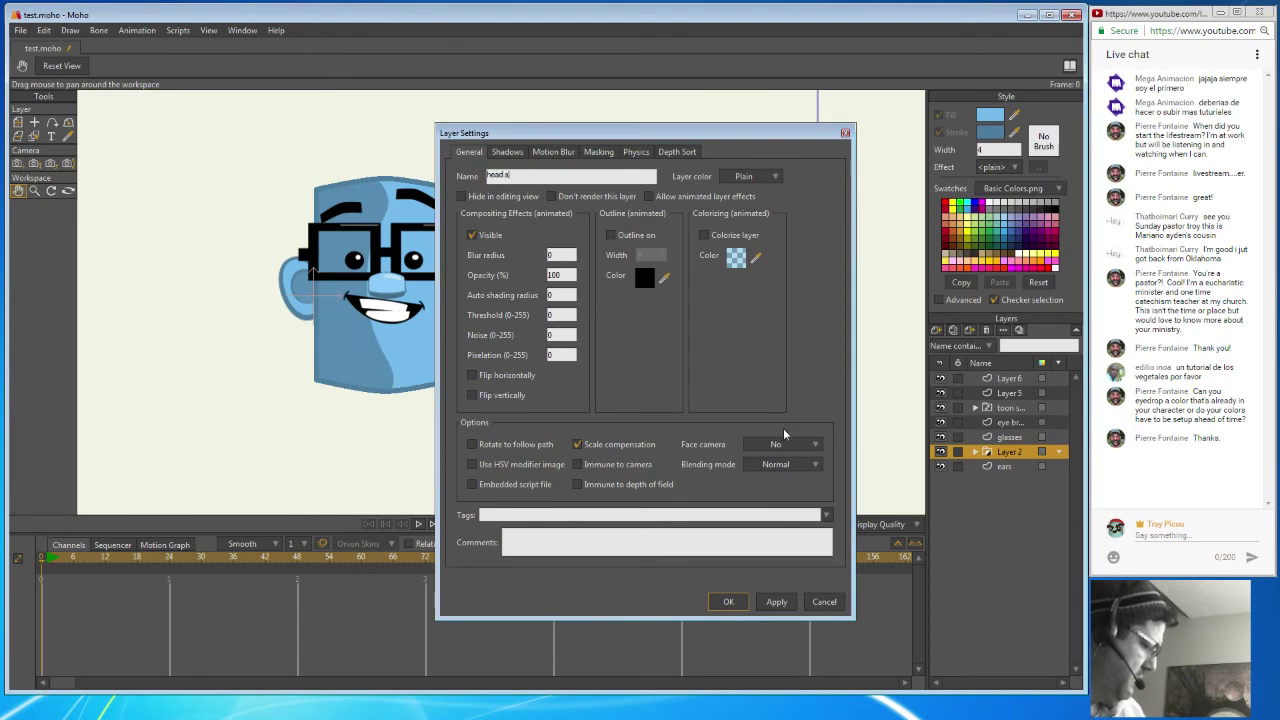
text(hape)
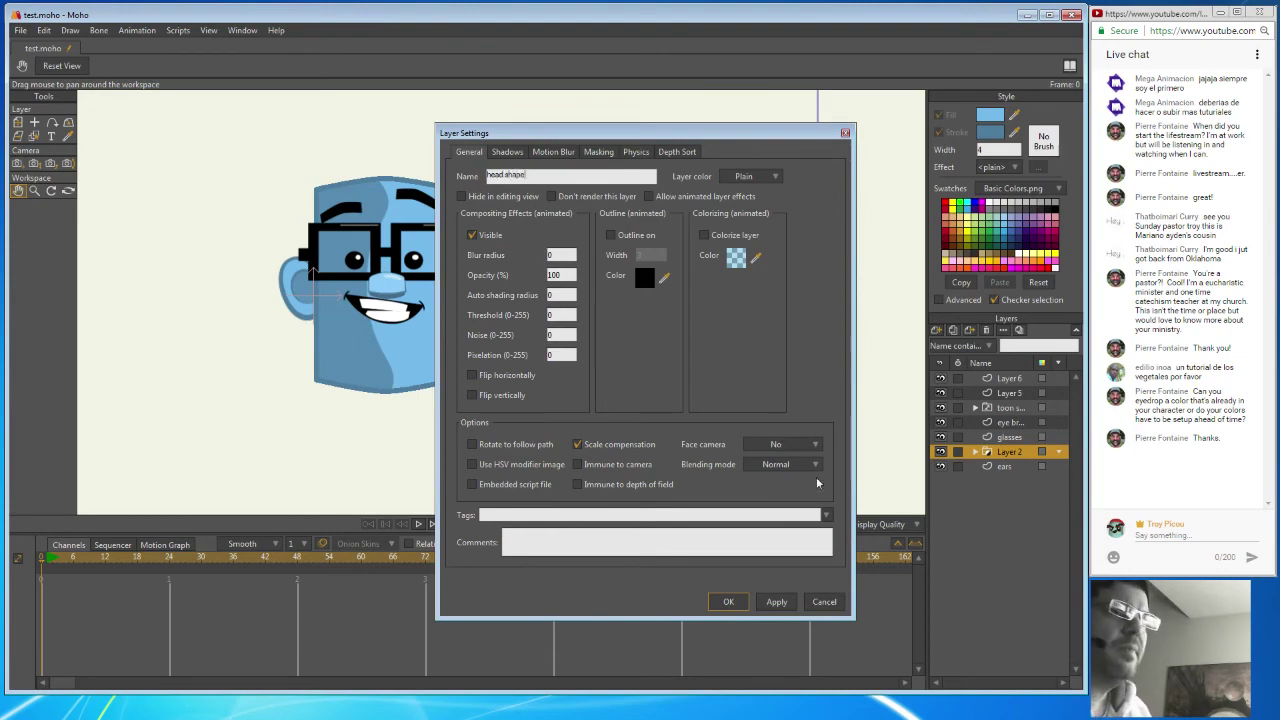
click(776, 601)
click(728, 602)
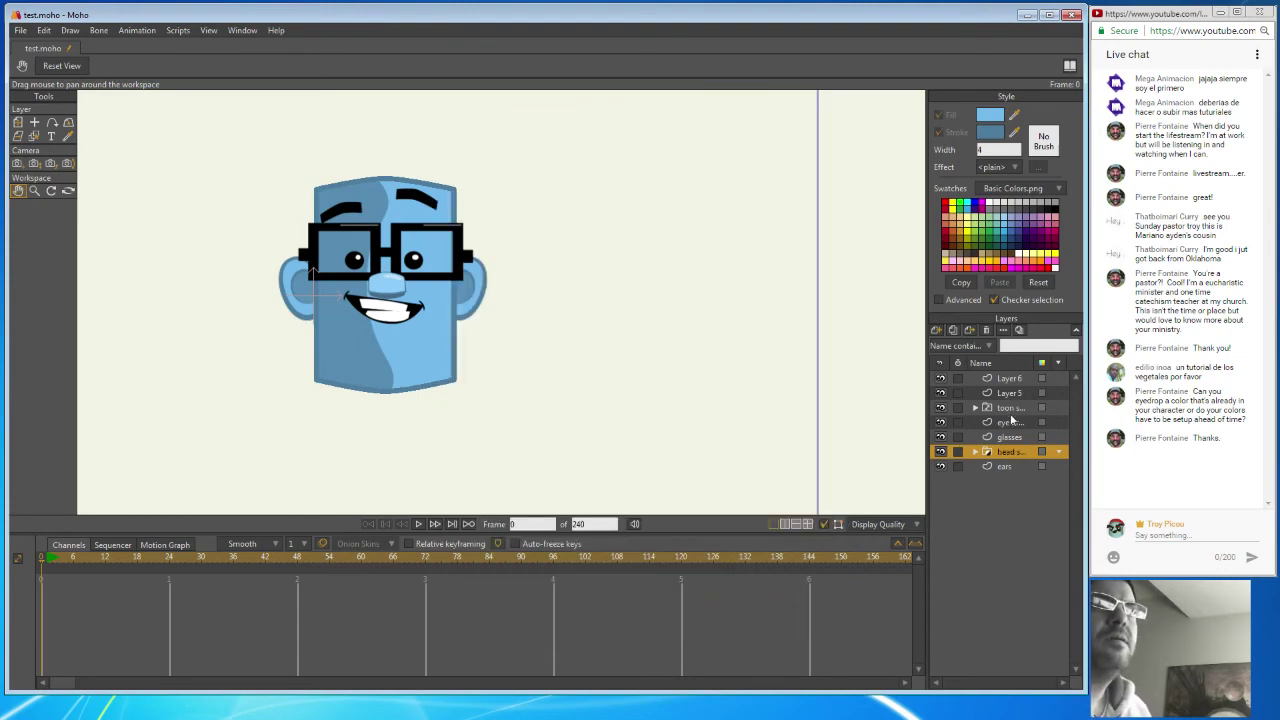
Rename Layer 5, which holds the nose, as "nose".
click(1009, 394)
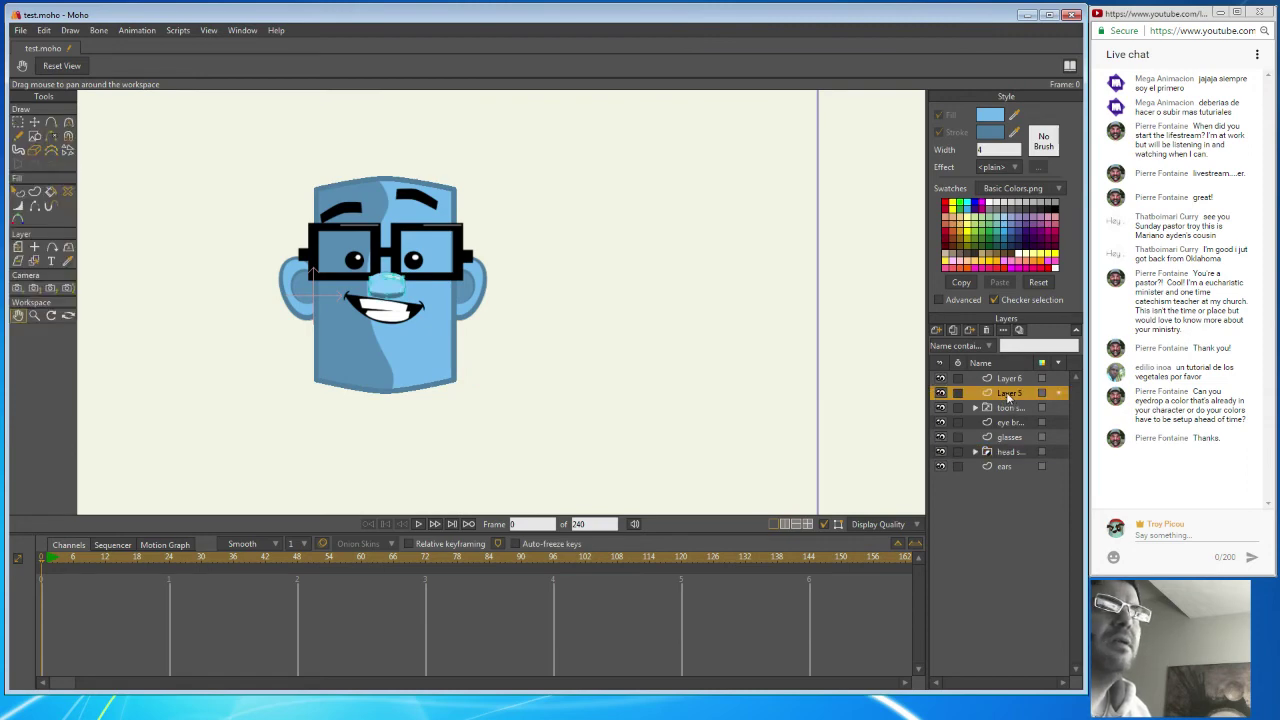
double_click(1004, 394)
text(nose)
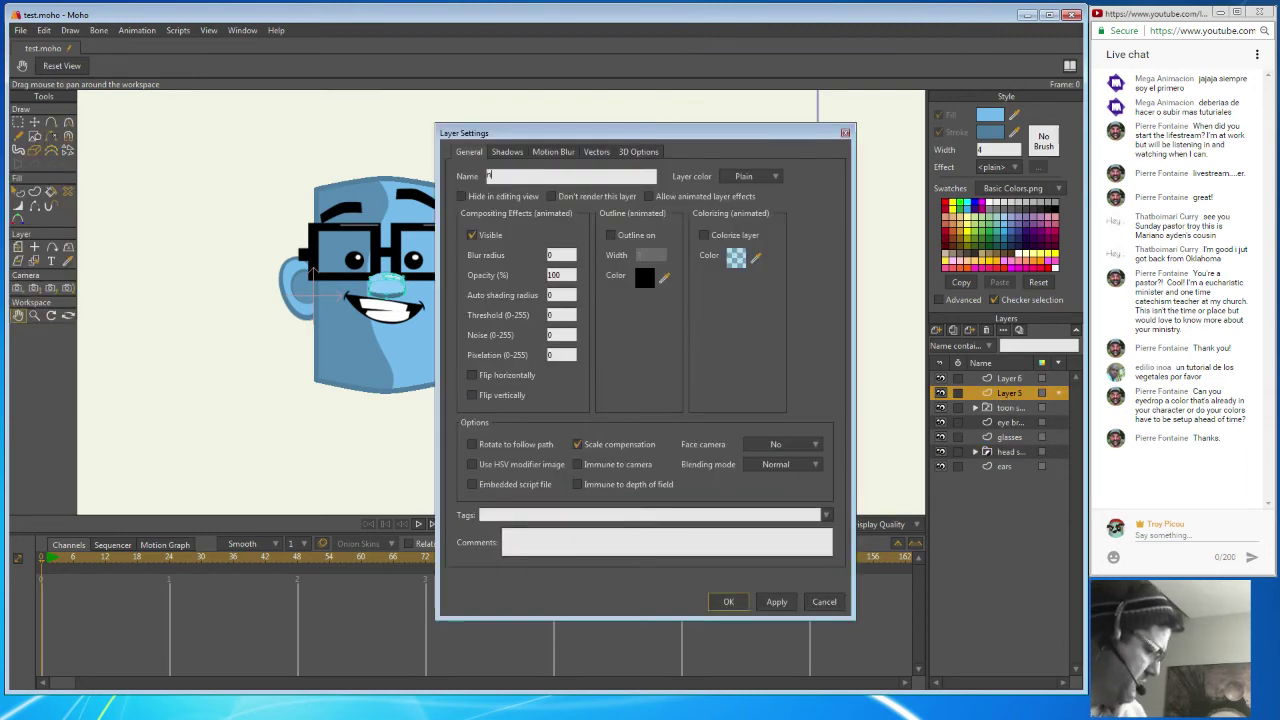
click(760, 603)
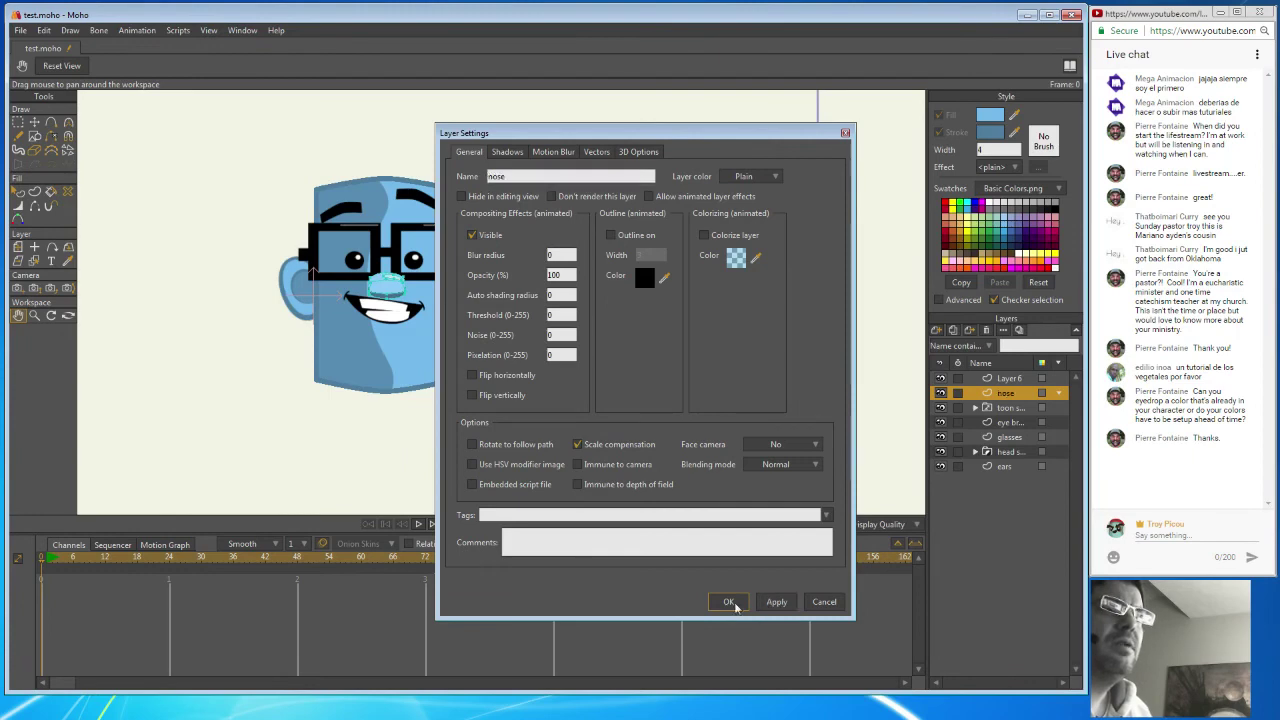
click(728, 601)
Briefly hide and show Layer 6 to check what it contains.
click(1006, 379)
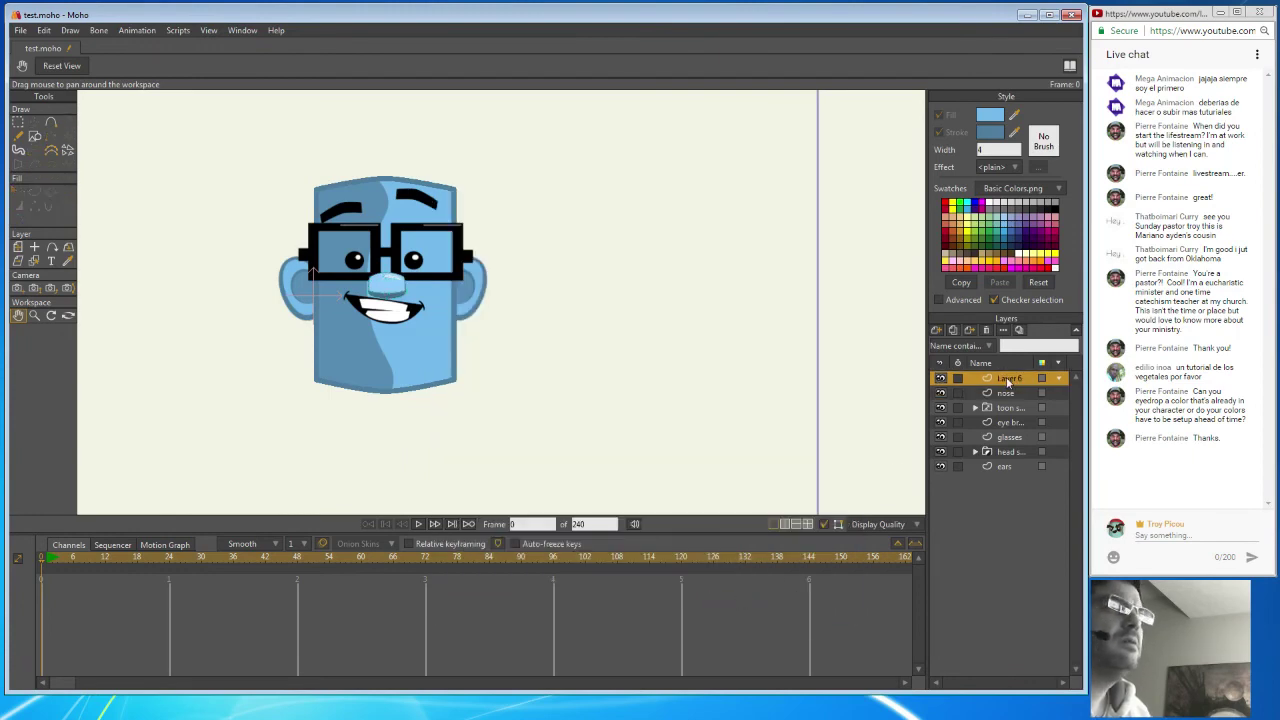
click(941, 379)
click(941, 379)
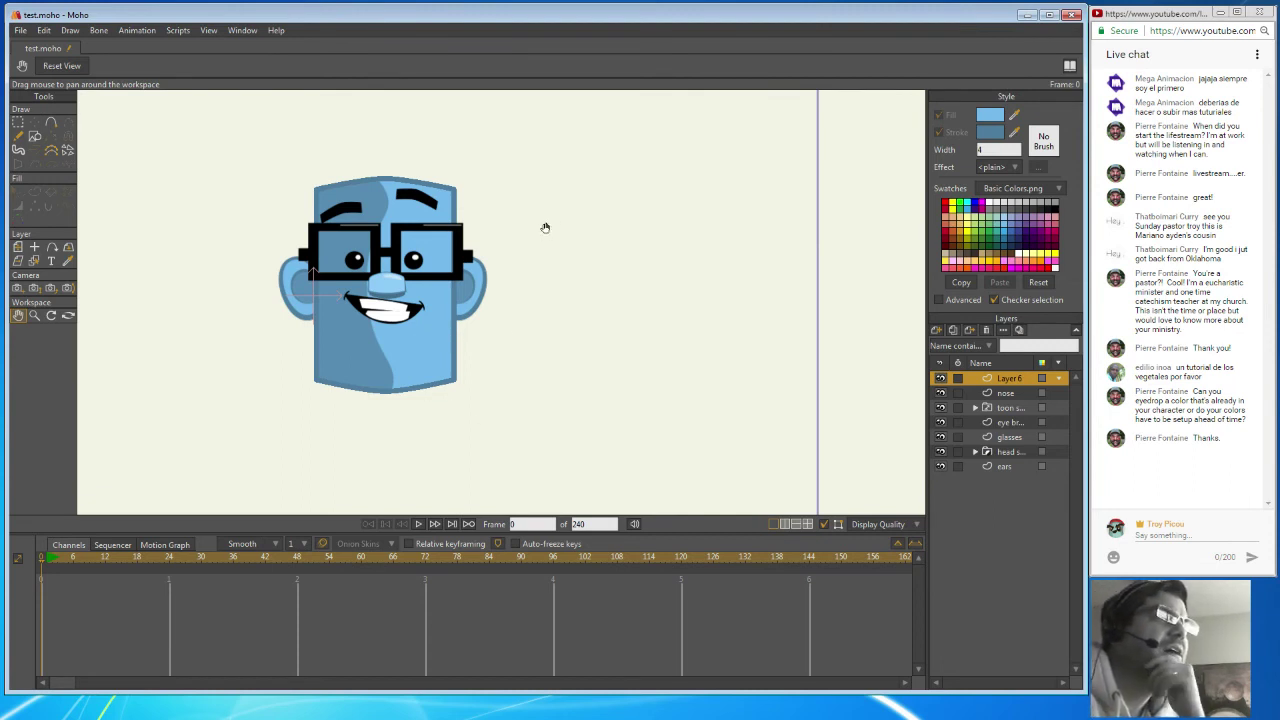
Add a new vector layer directly above the ears layer.
click(1002, 467)
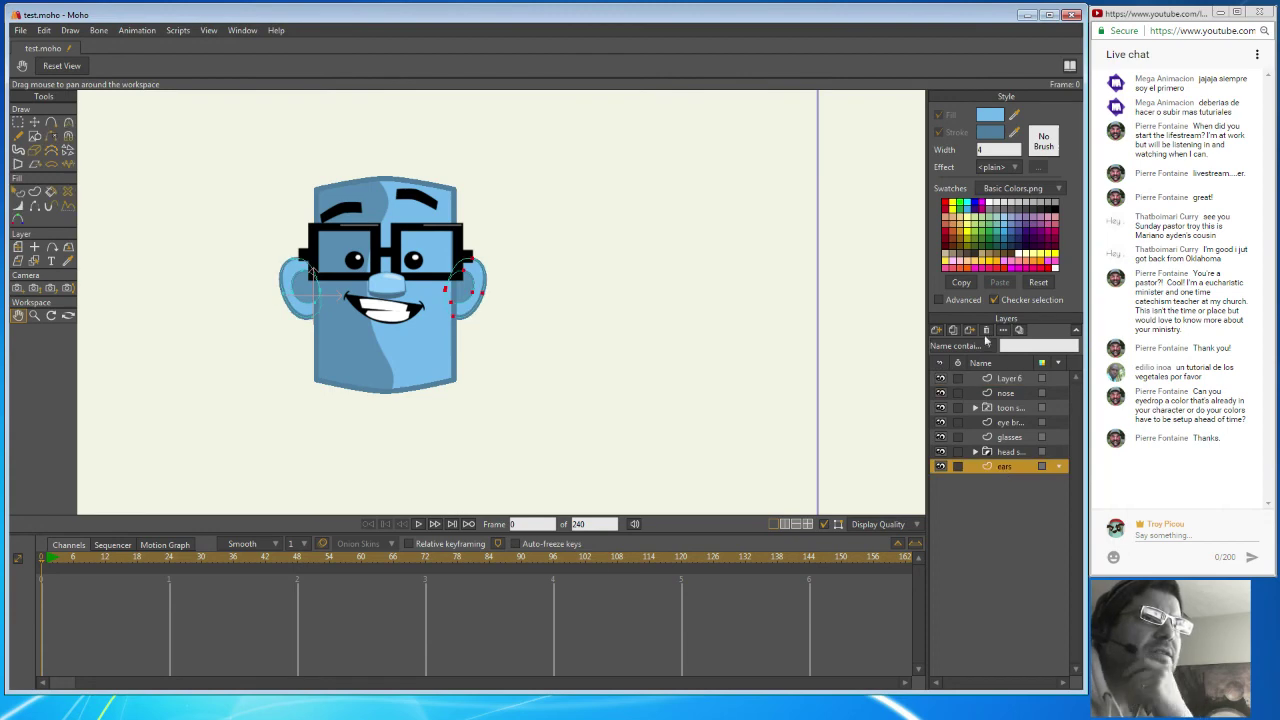
click(937, 330)
click(958, 344)
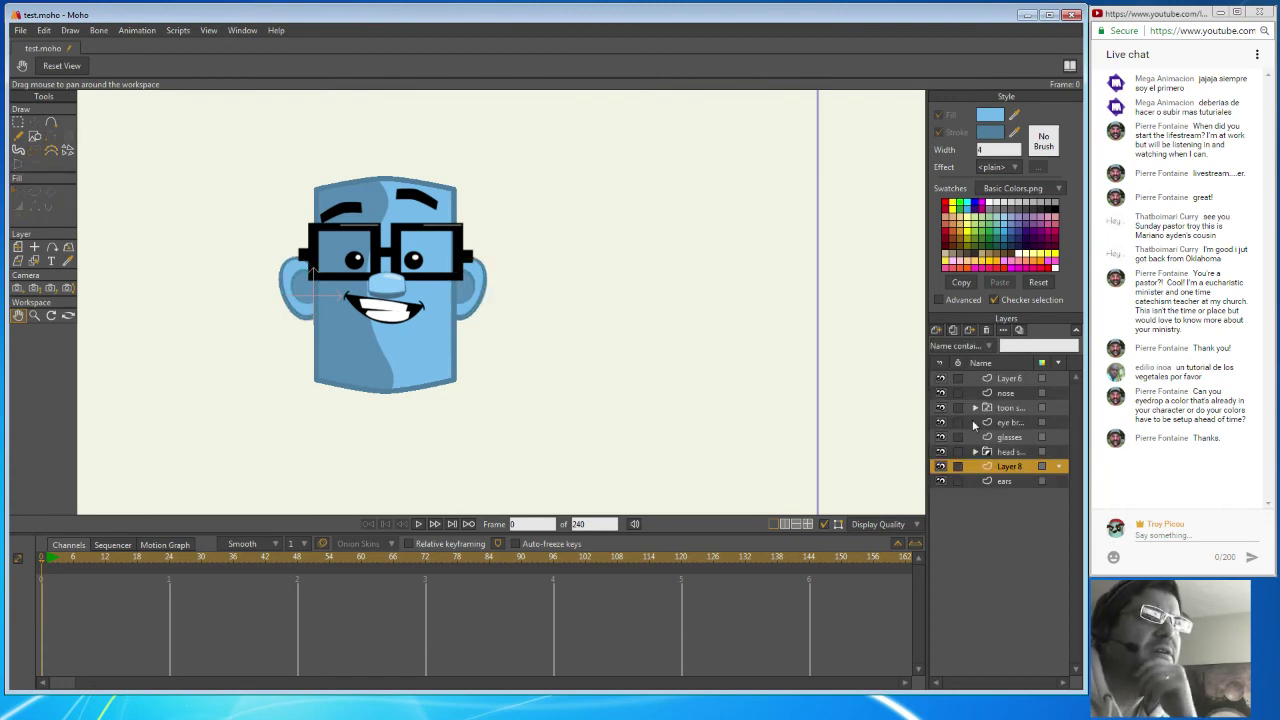
Move Layer 8 below the ears layer and rename it "neck".
drag(997, 470, 1009, 490)
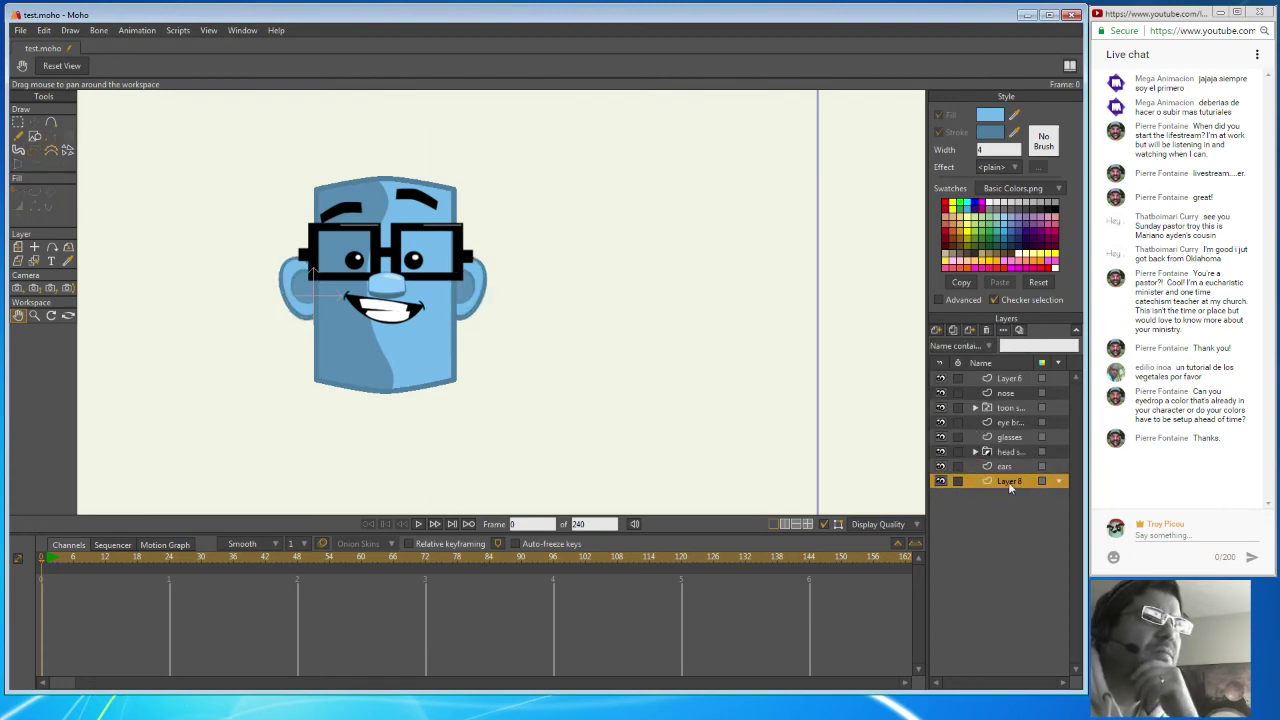
double_click(1009, 482)
text(neck)
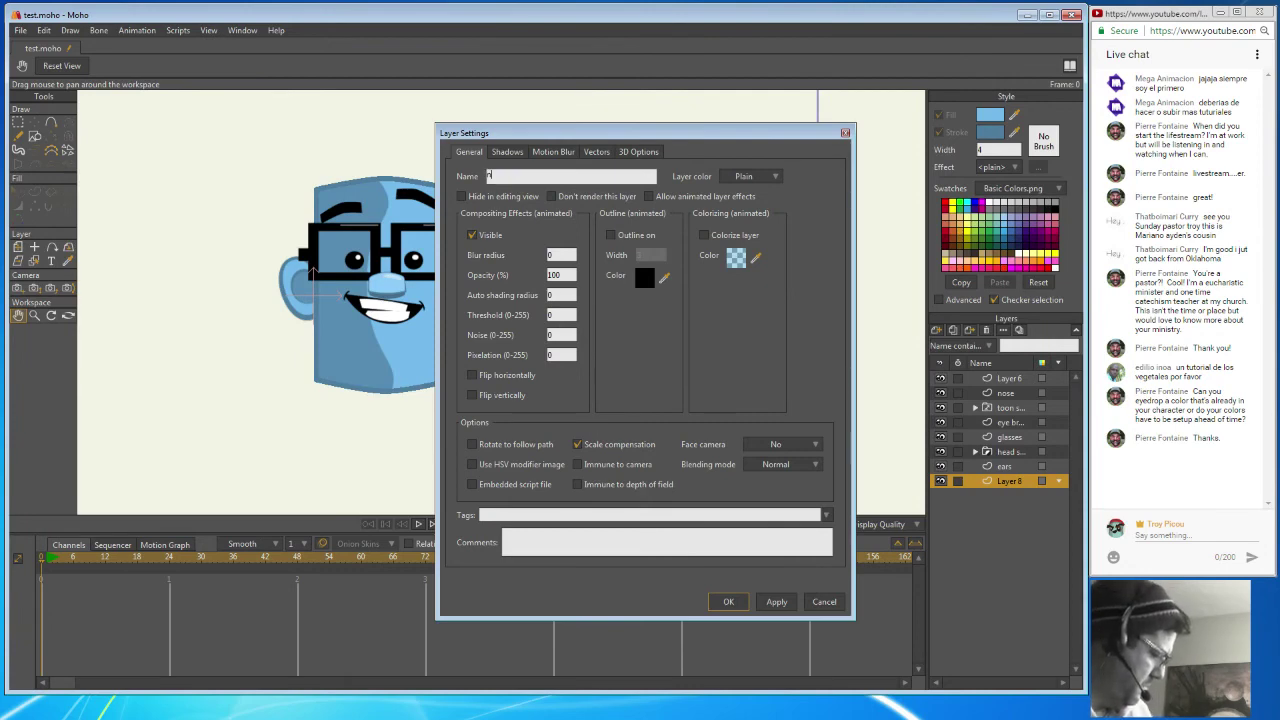
click(776, 601)
click(730, 601)
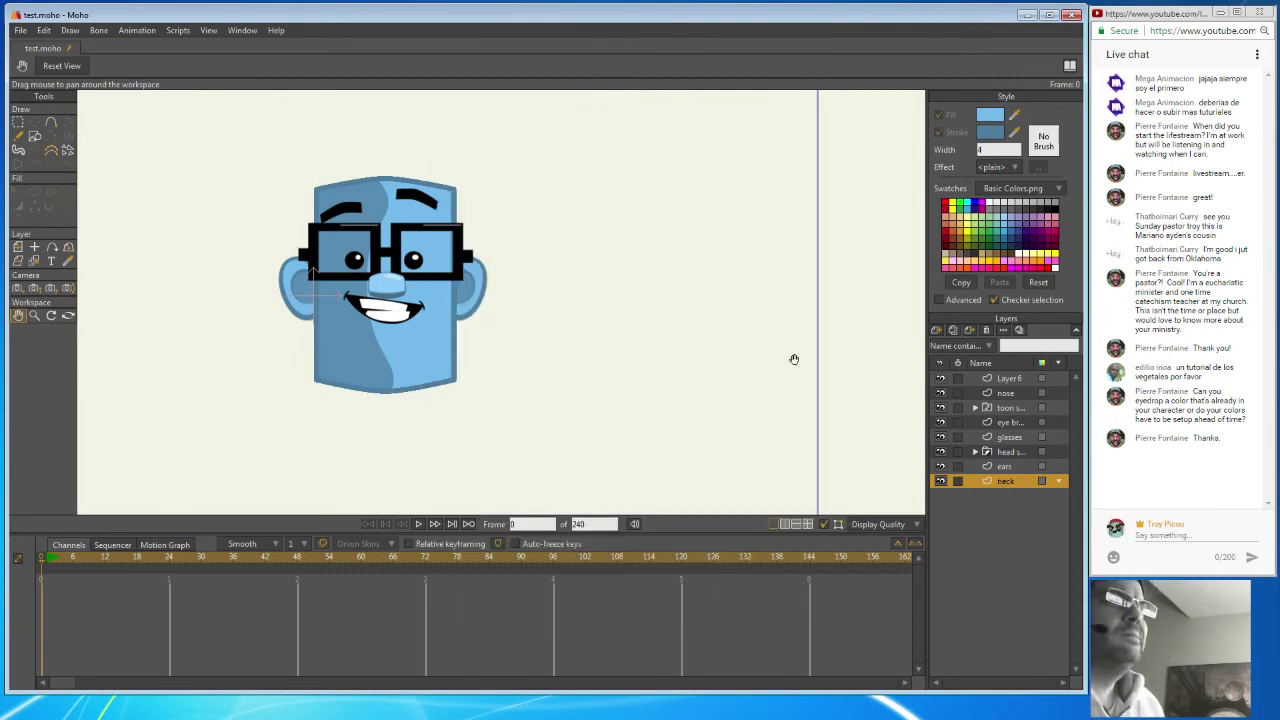
Draw a filled rectangle for the neck on the neck layer, overlapping the chin and extending below the head.
click(38, 137)
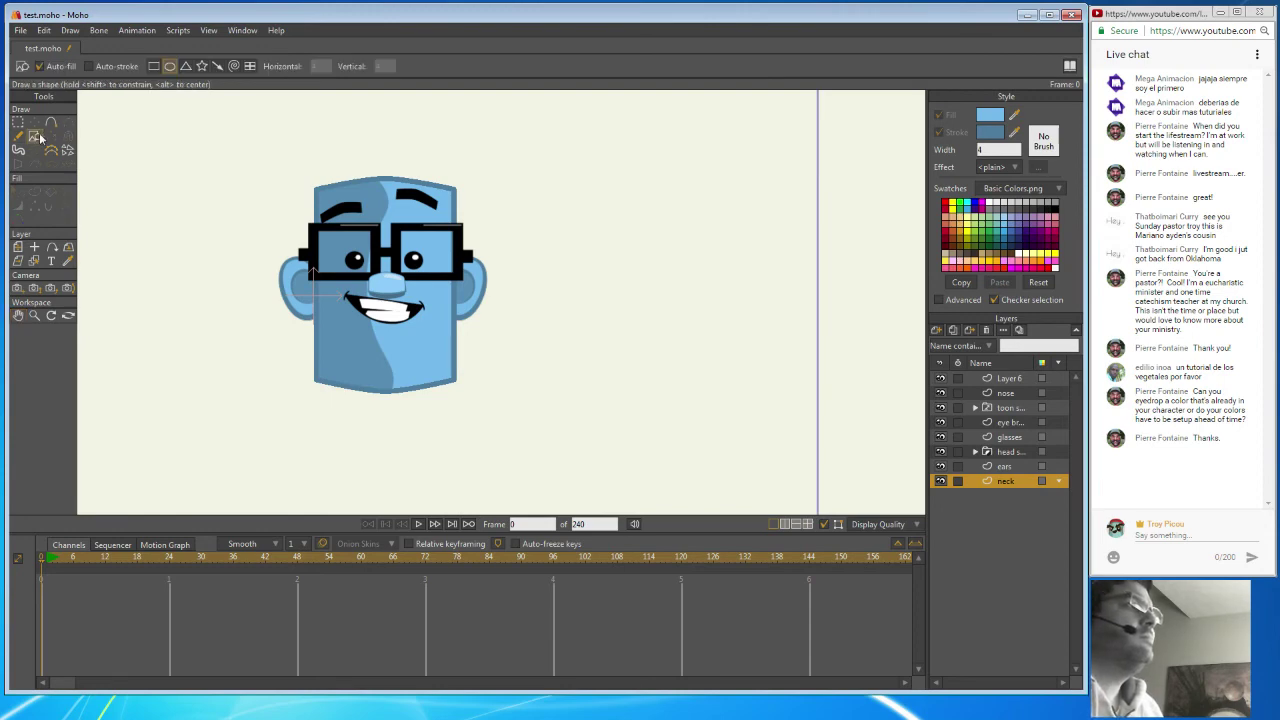
click(154, 68)
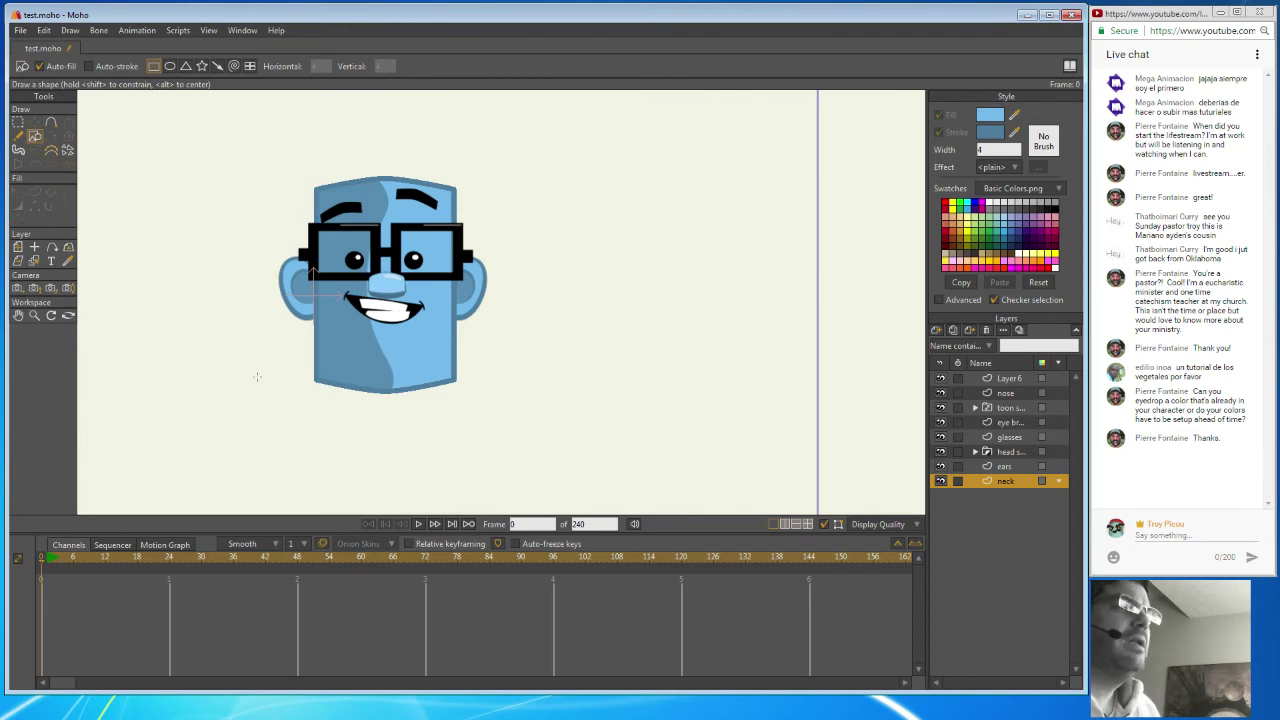
drag(362, 365, 407, 453)
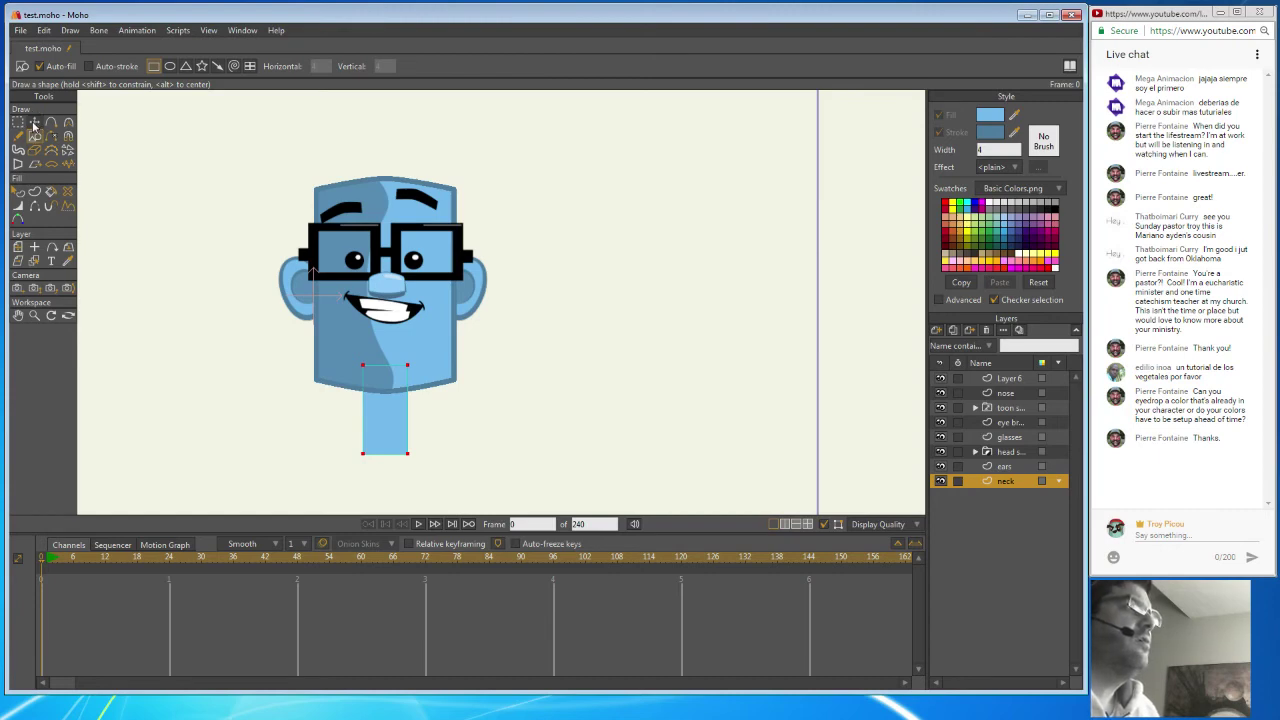
Fill the neck rectangle with the darker blue sampled from the head's outline.
click(18, 207)
click(18, 191)
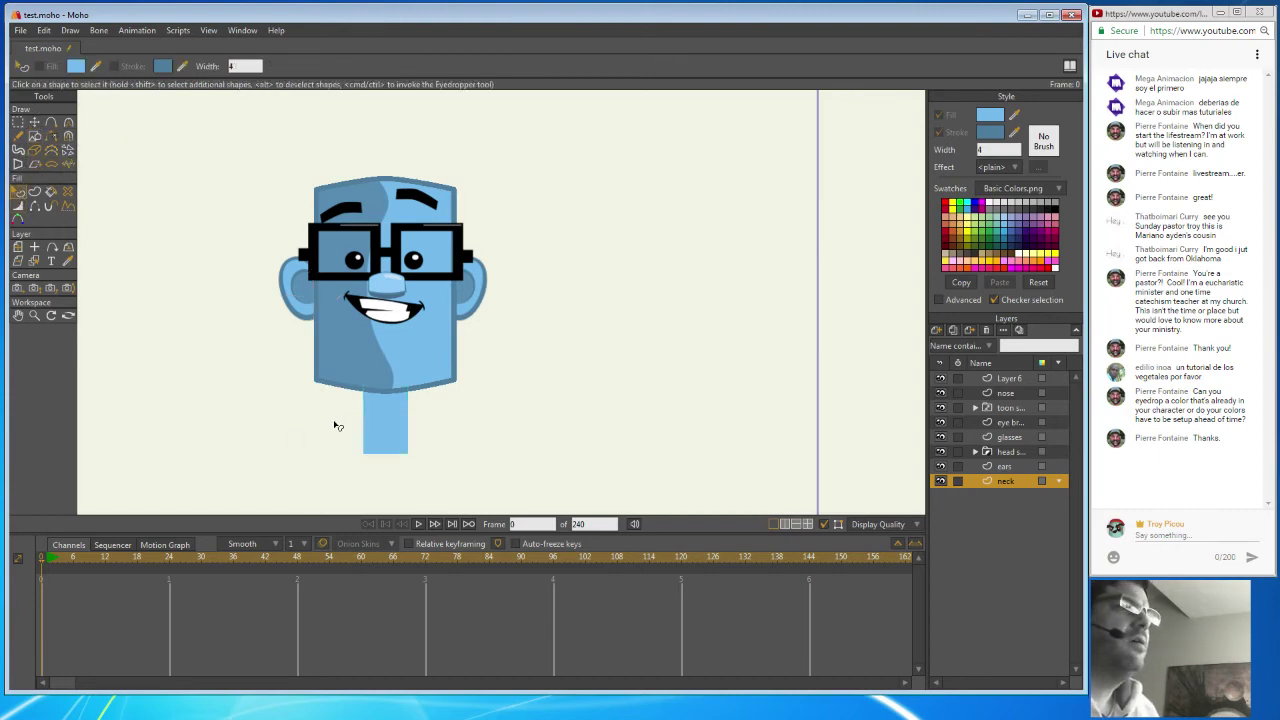
click(369, 424)
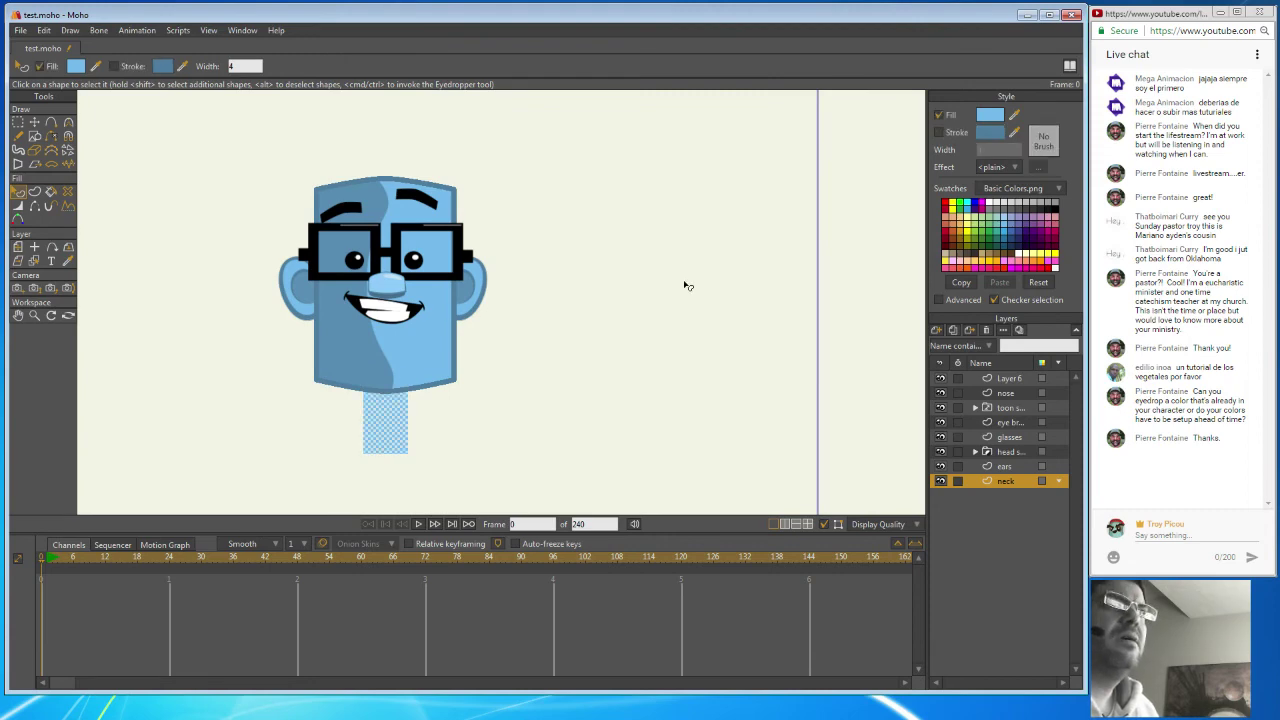
ctrl+click(866, 200)
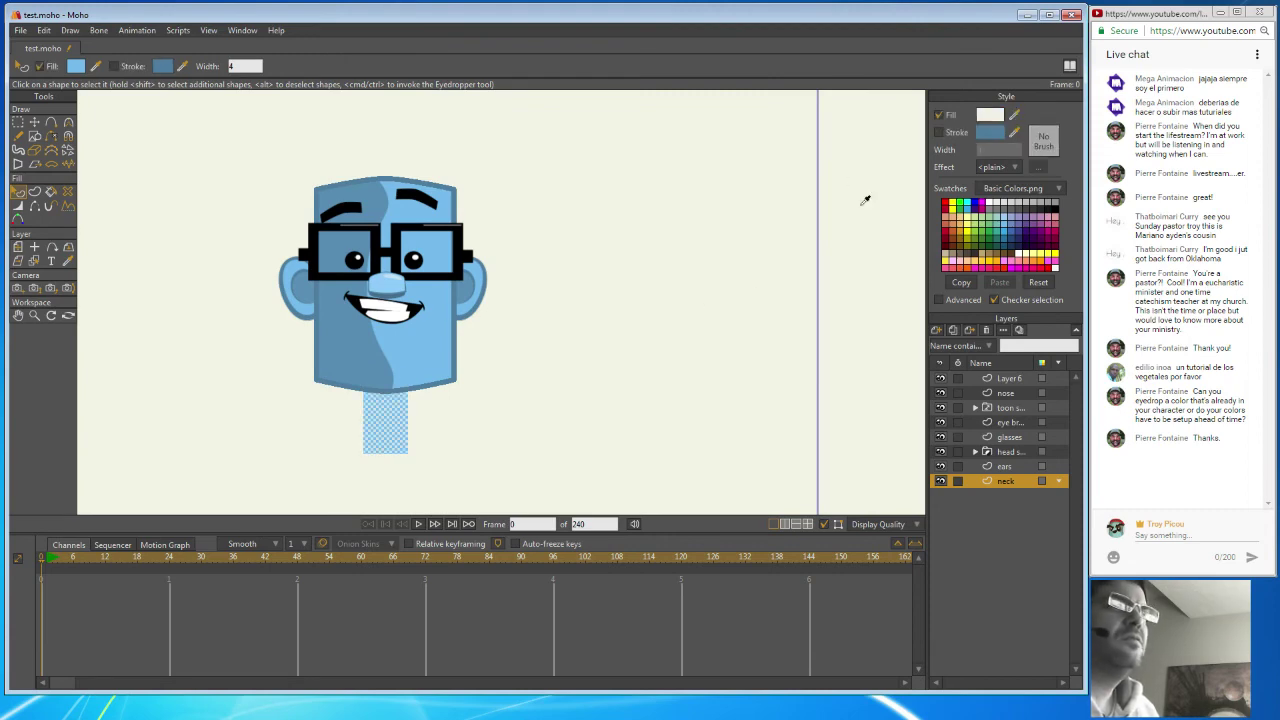
ctrl+click(452, 378)
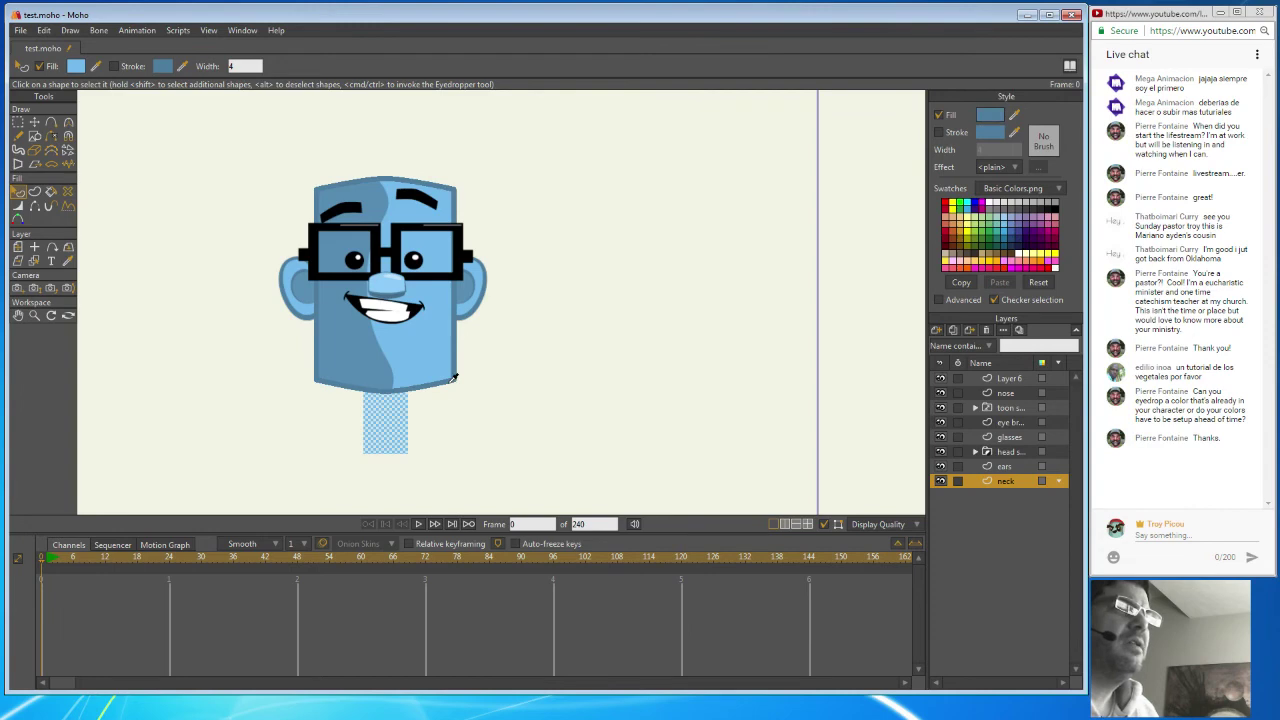
ctrl+click(452, 378)
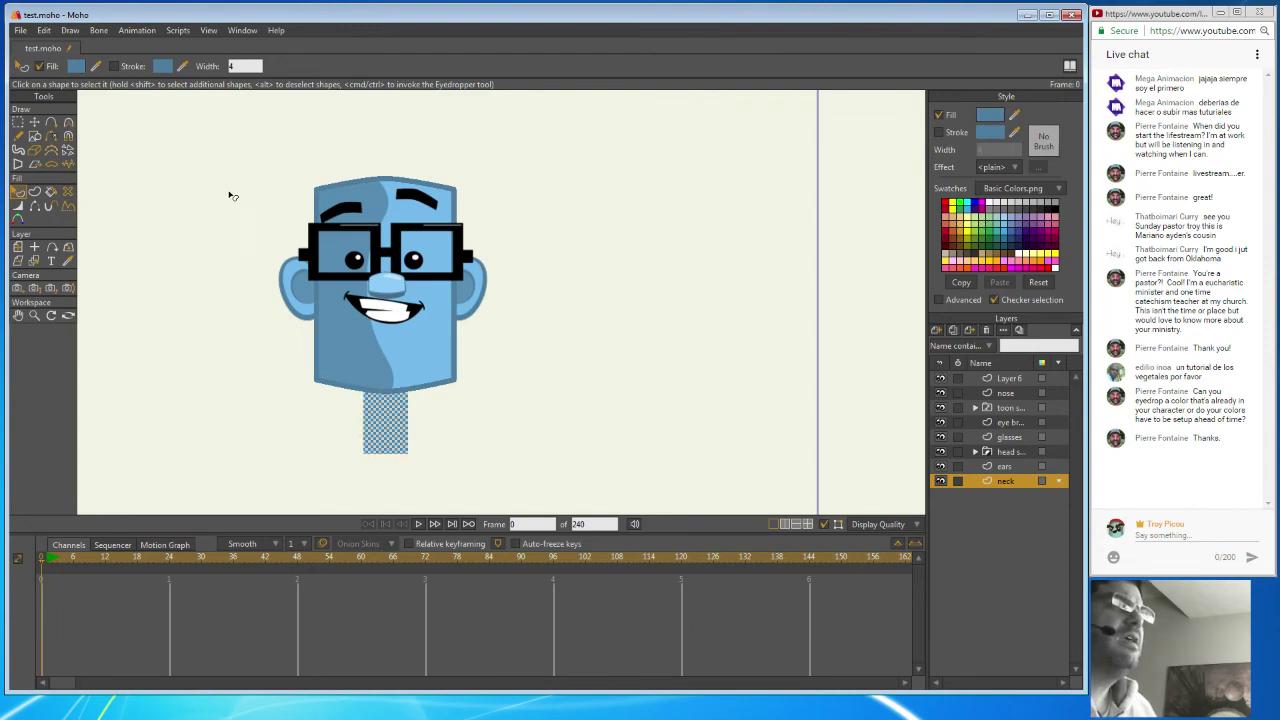
Narrow the neck rectangle and centre it beneath the chin.
click(34, 121)
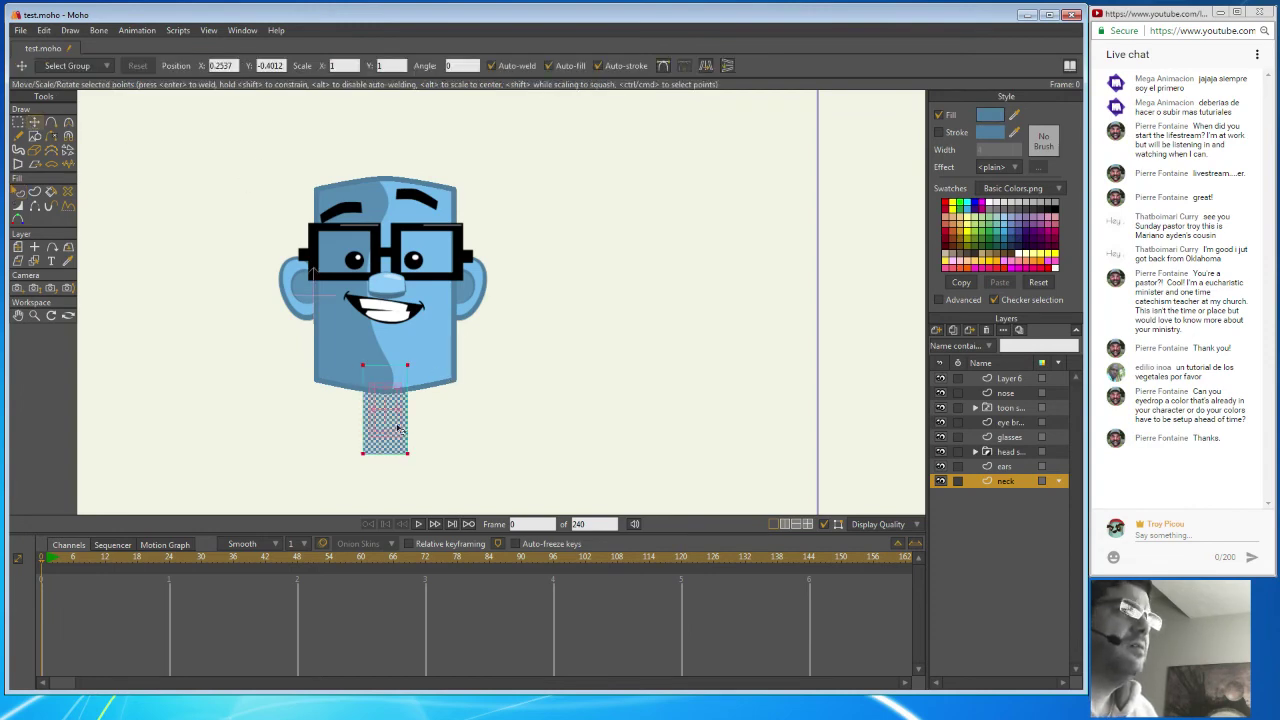
drag(387, 426, 392, 425)
click(508, 388)
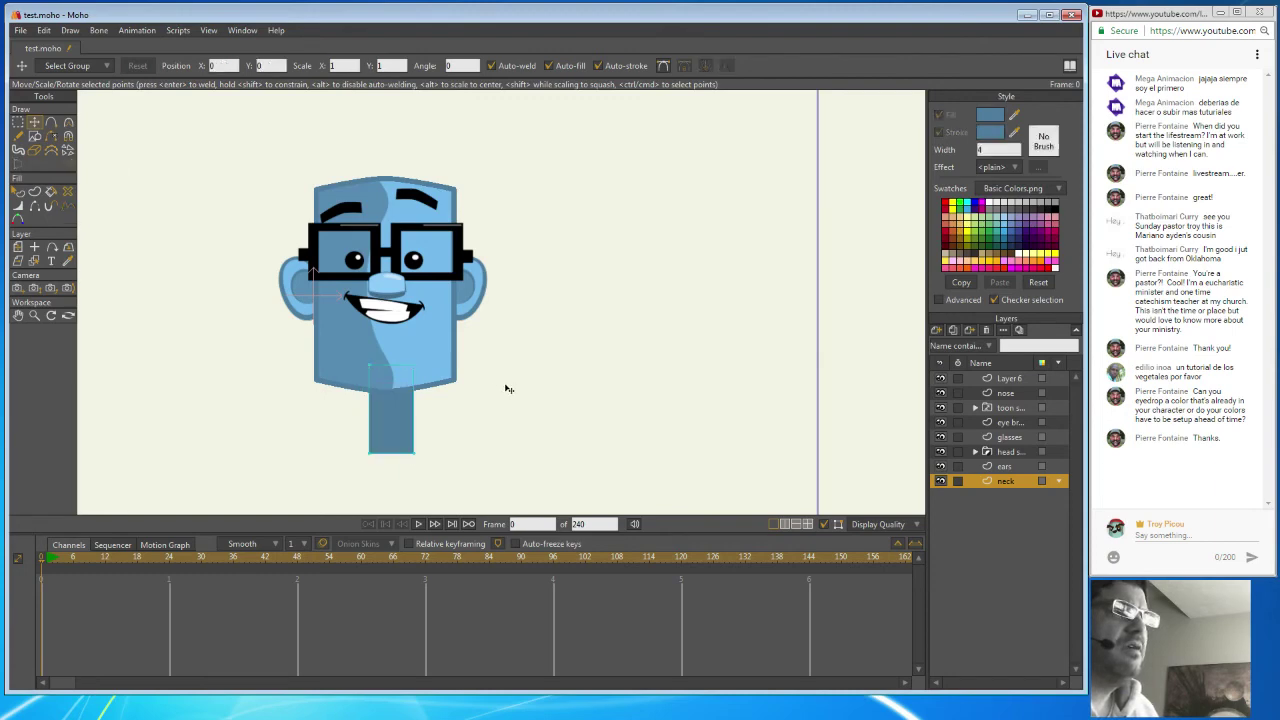
drag(395, 425, 395, 421)
double_click(395, 421)
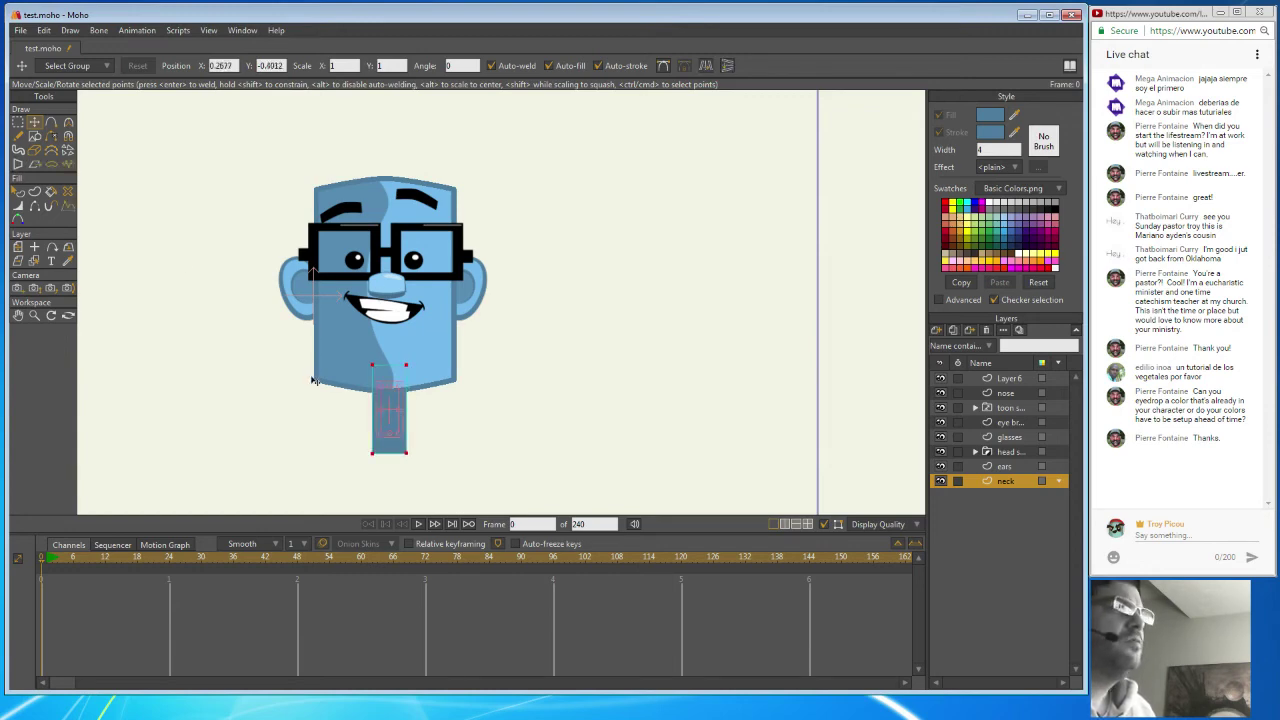
Add a curve sagging downward across the upper neck as a shadow edge, and nudge its middle point and the neck's upper corner into place.
click(52, 122)
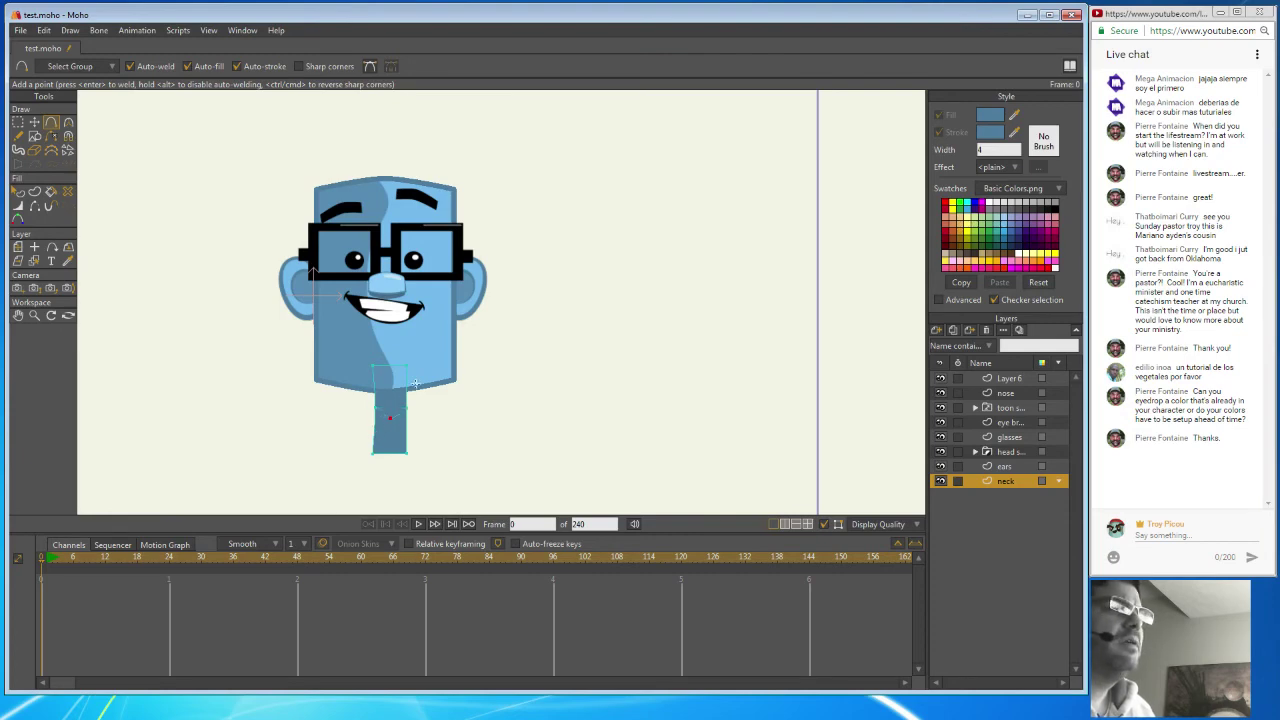
click(18, 121)
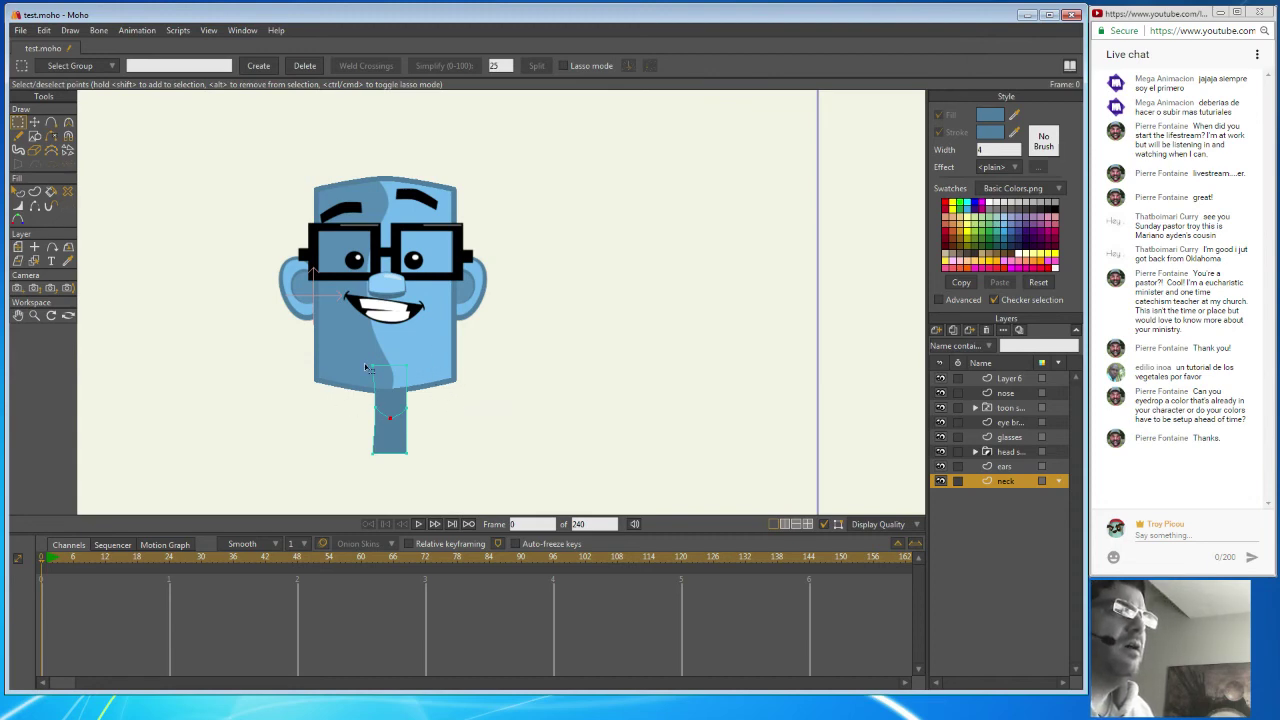
drag(429, 370, 380, 350)
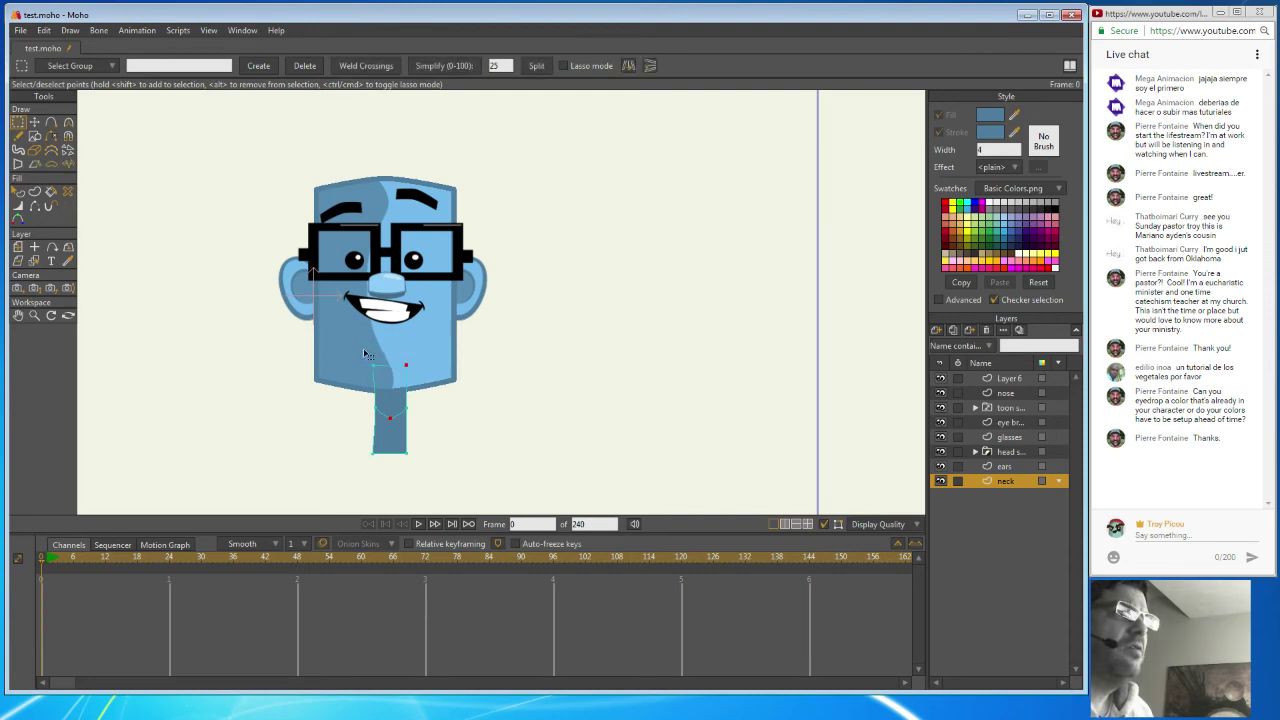
click(34, 122)
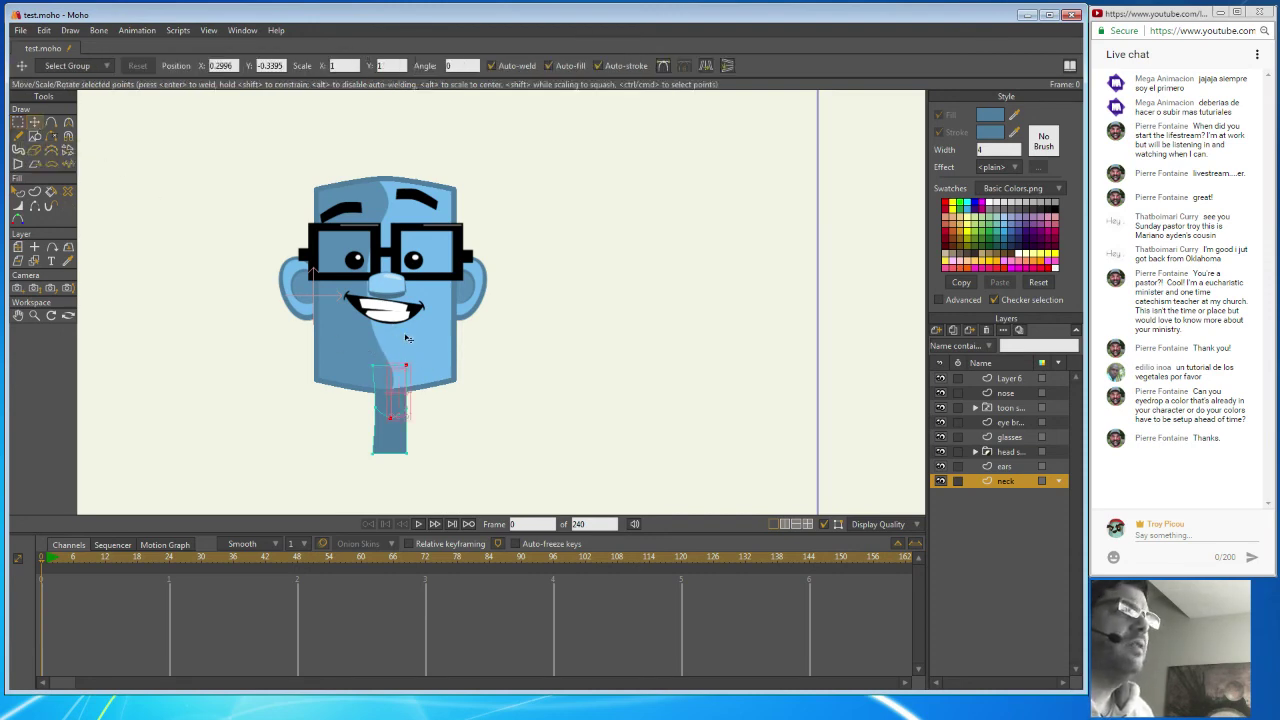
mouse_move(407, 339)
mouse_down()
mouse_move(422, 354)
mouse_move(428, 343)
mouse_up()
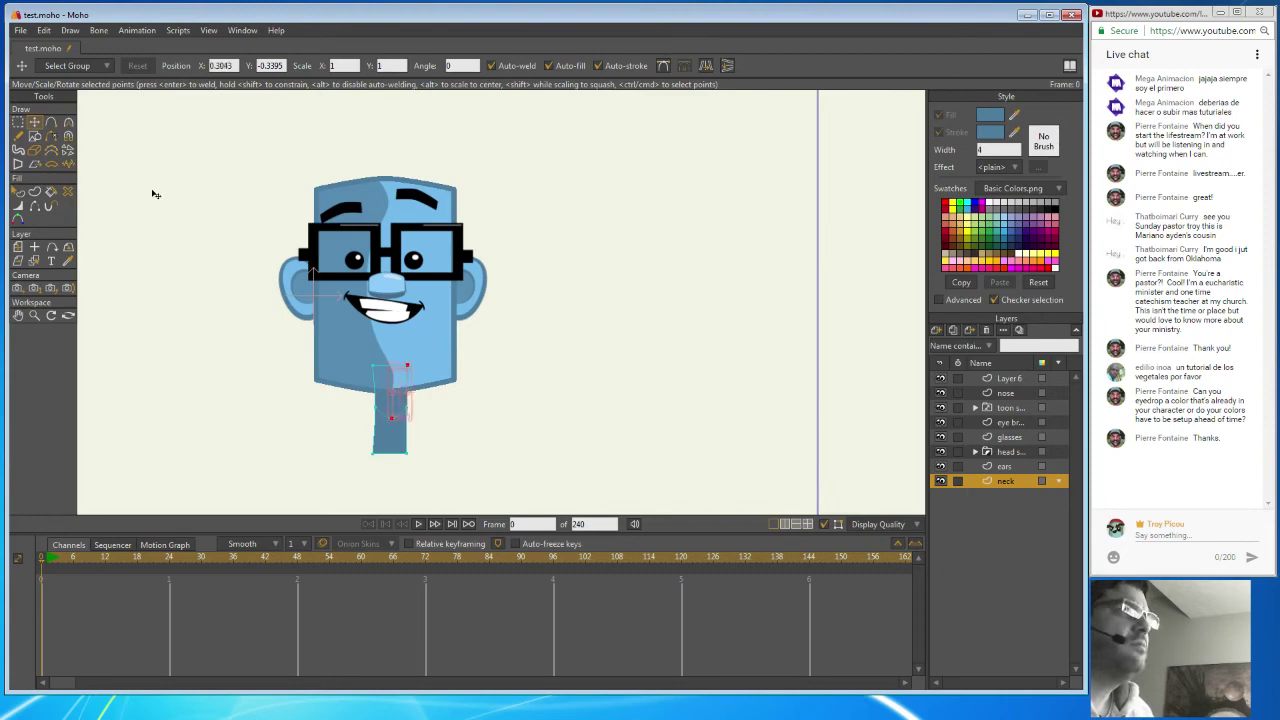
click(148, 195)
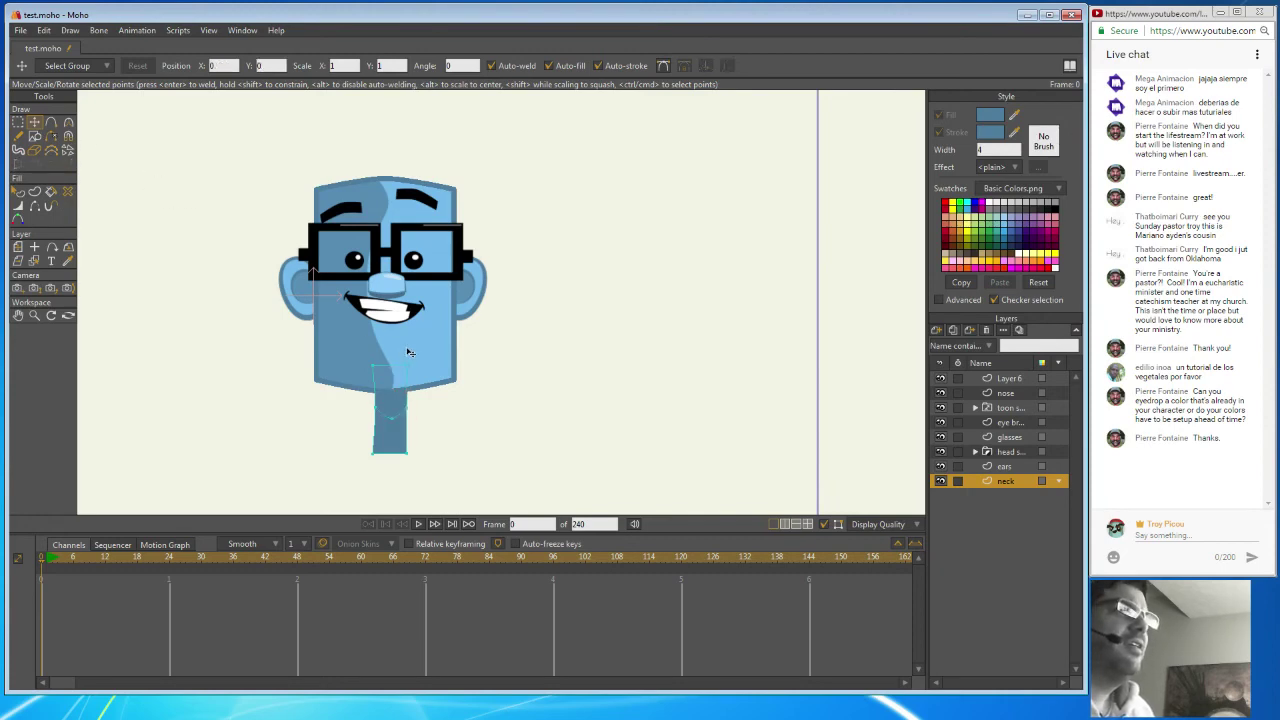
drag(414, 352, 411, 355)
Create a fill-only shadow shape from the neck's upper points and the curve, using the darker blue 315168.
click(18, 122)
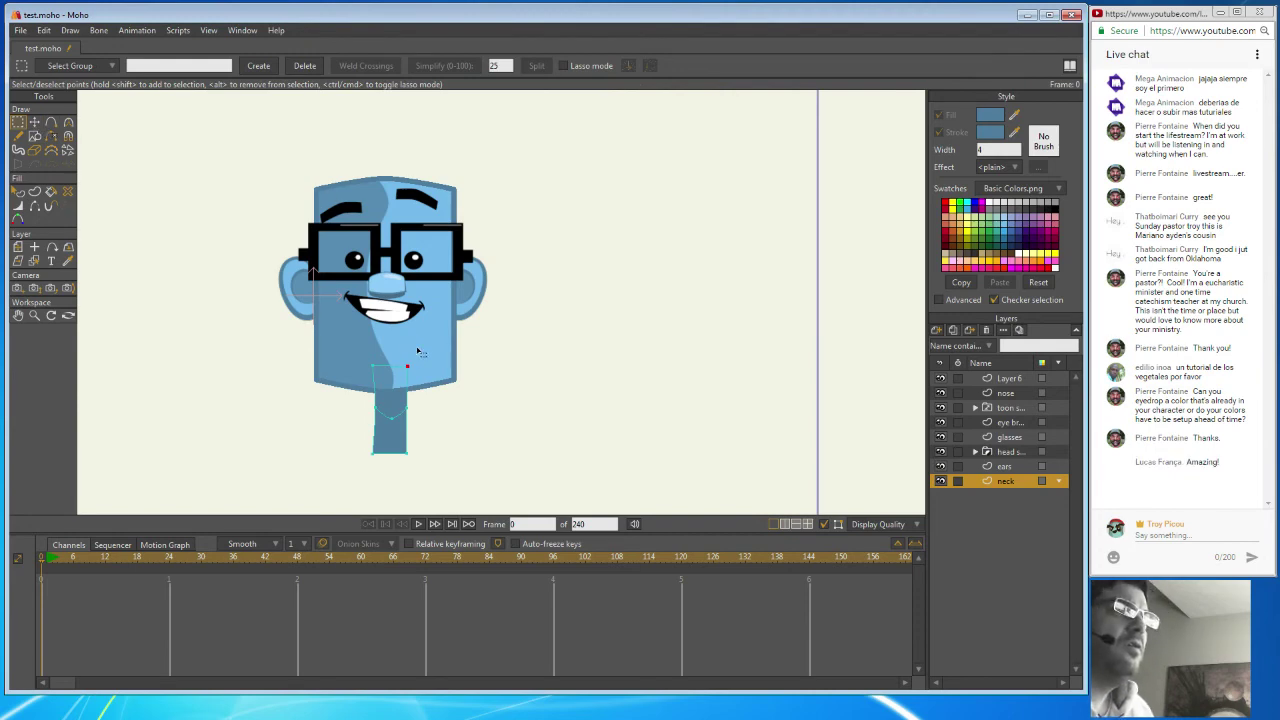
mouse_move(416, 348)
mouse_down()
mouse_move(375, 350)
mouse_move(363, 384)
mouse_move(381, 421)
mouse_move(406, 420)
mouse_move(414, 348)
mouse_up()
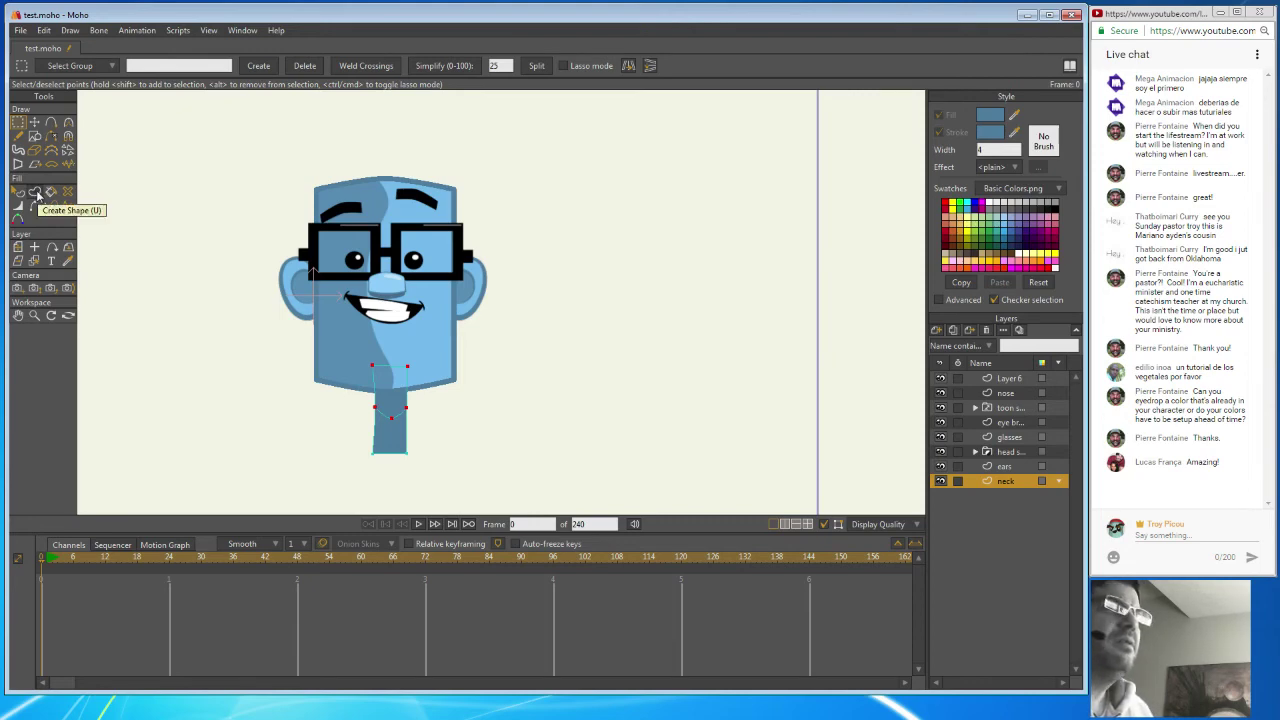
click(992, 116)
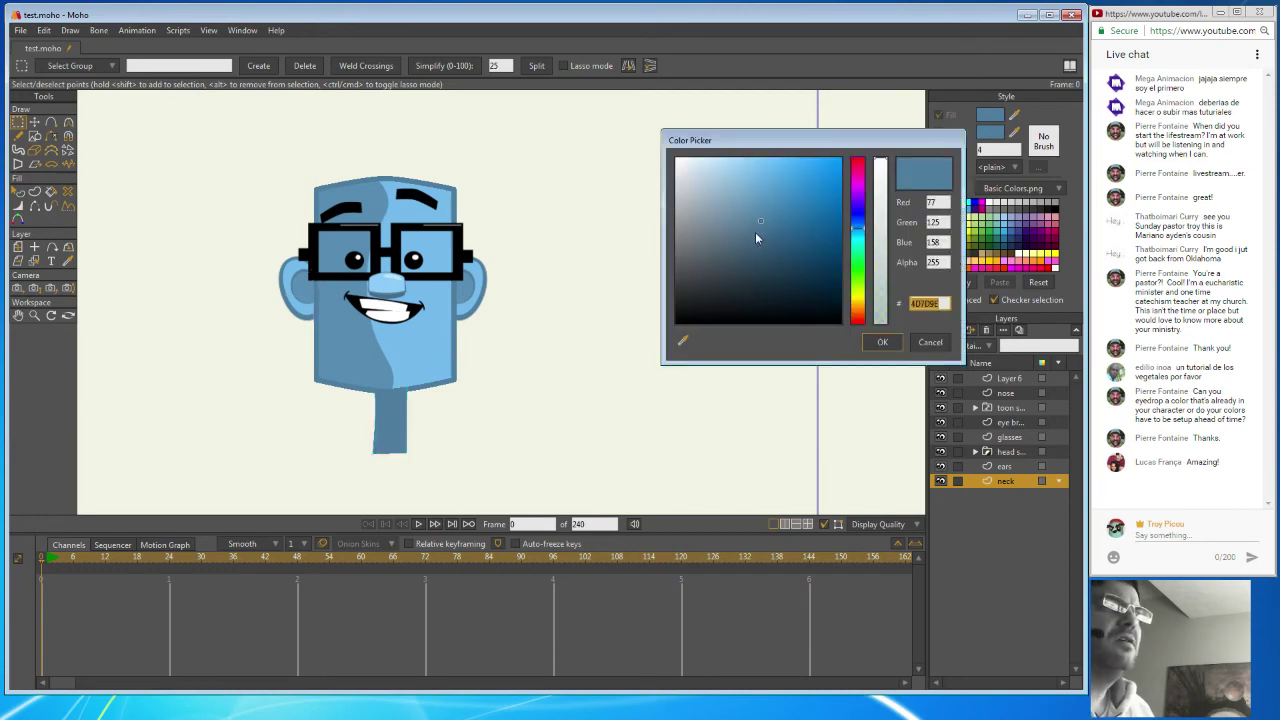
drag(763, 226, 762, 234)
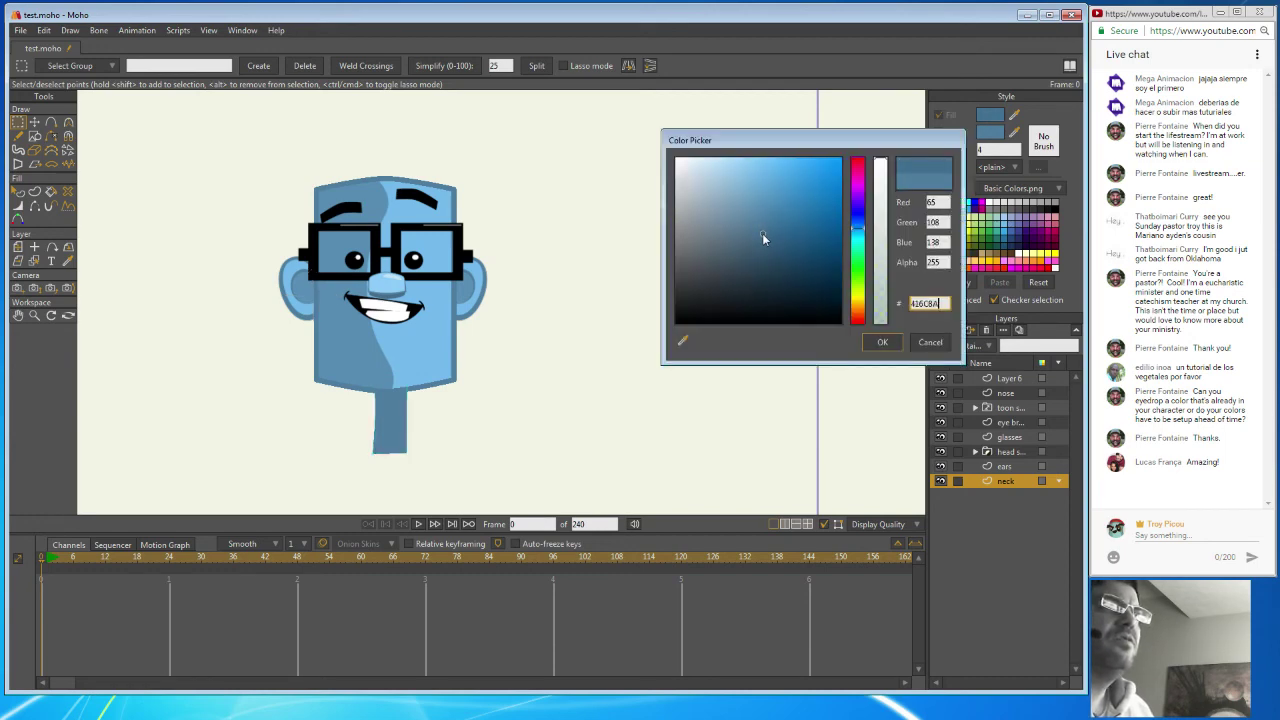
click(682, 340)
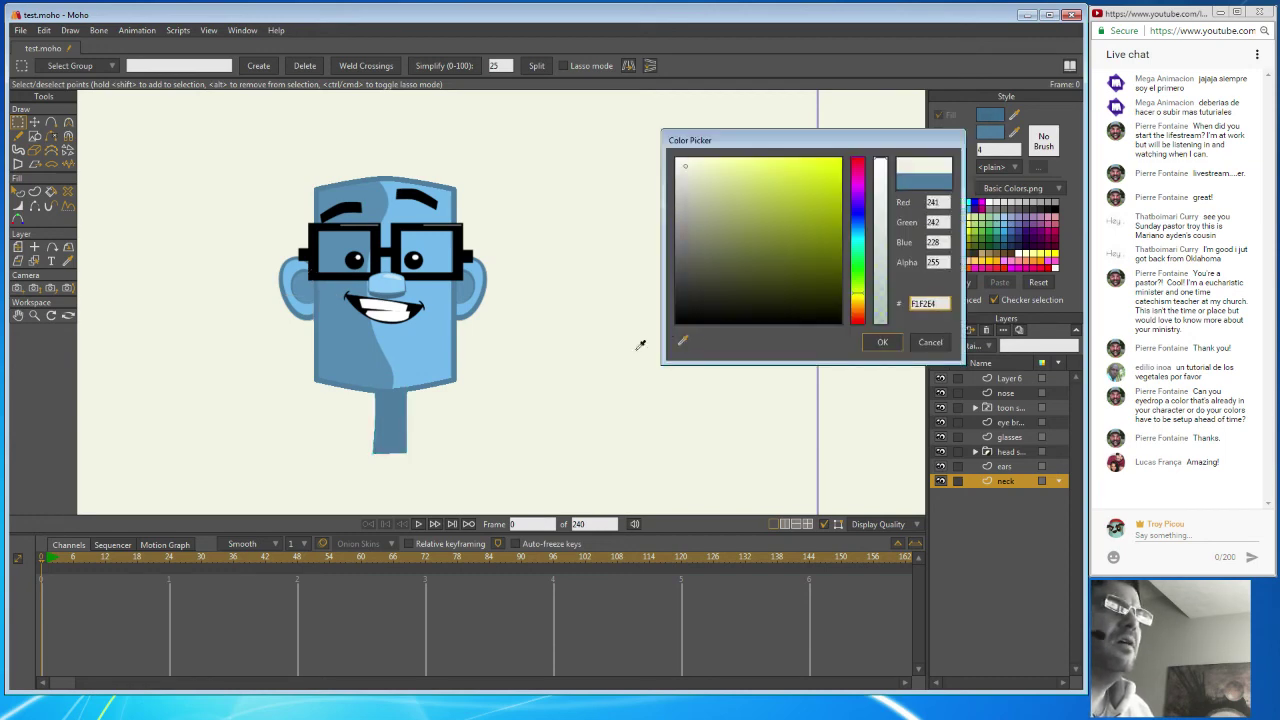
click(389, 383)
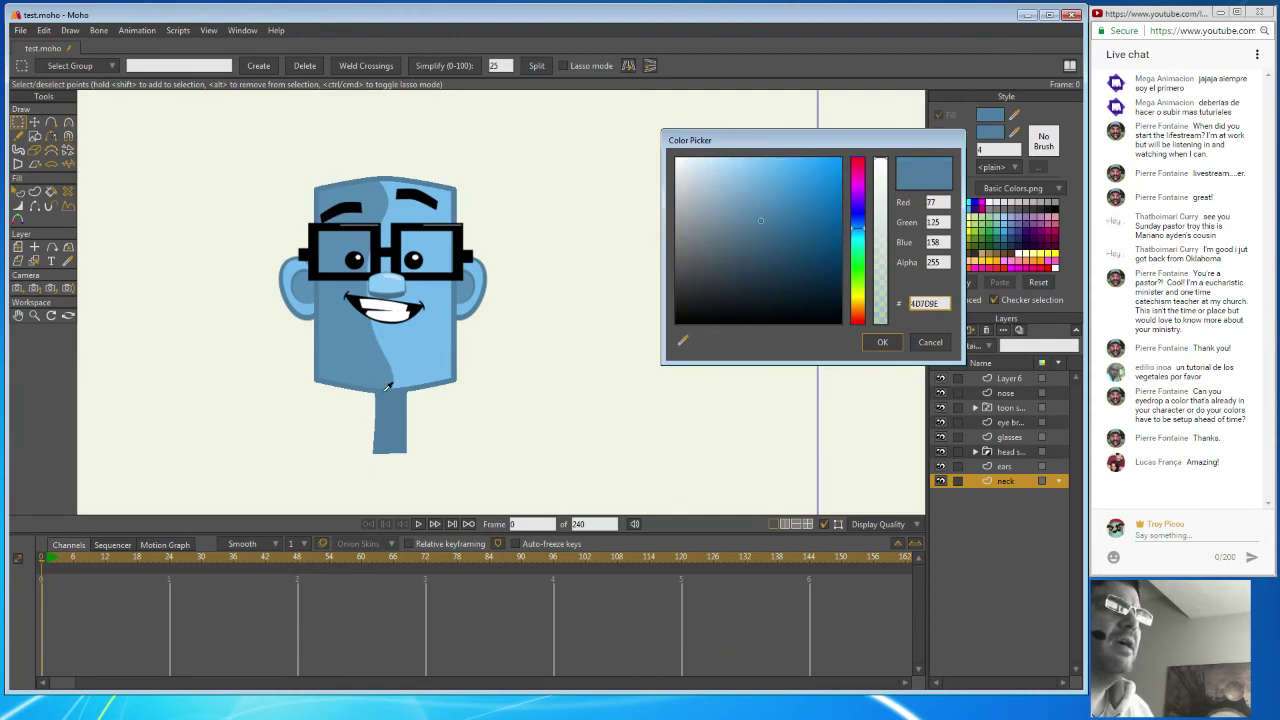
drag(760, 221, 760, 248)
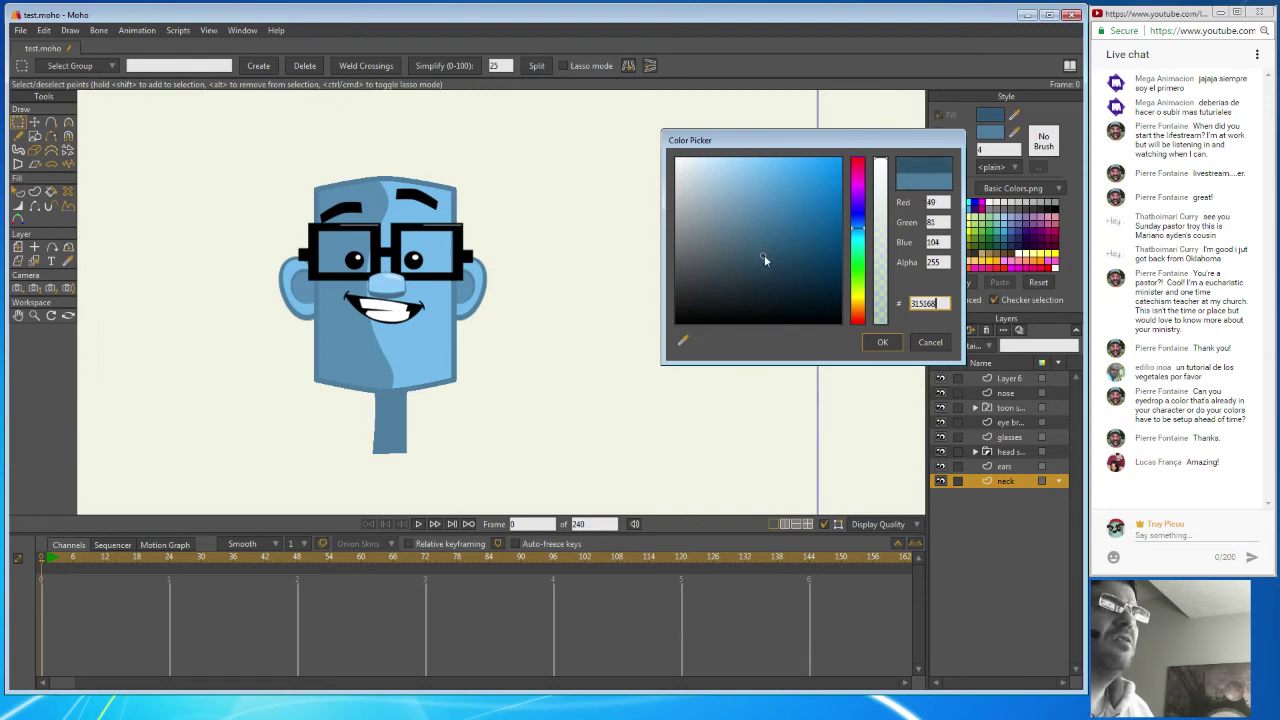
click(881, 340)
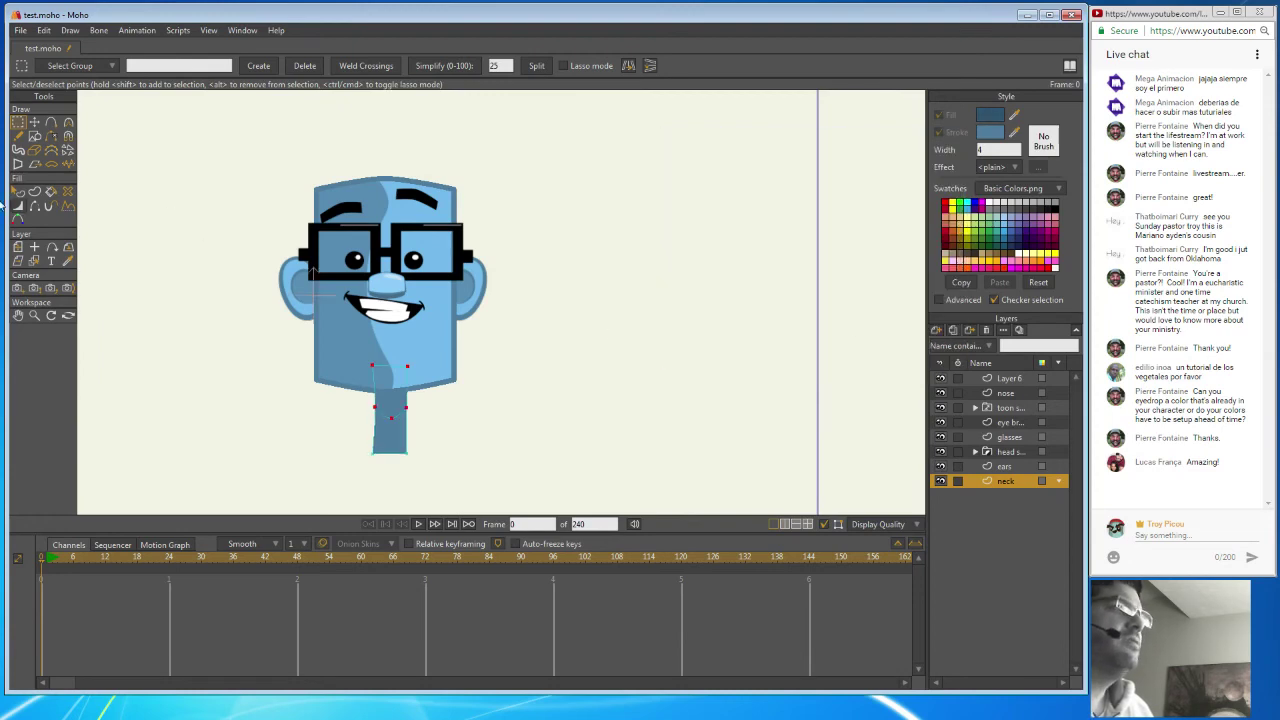
click(36, 192)
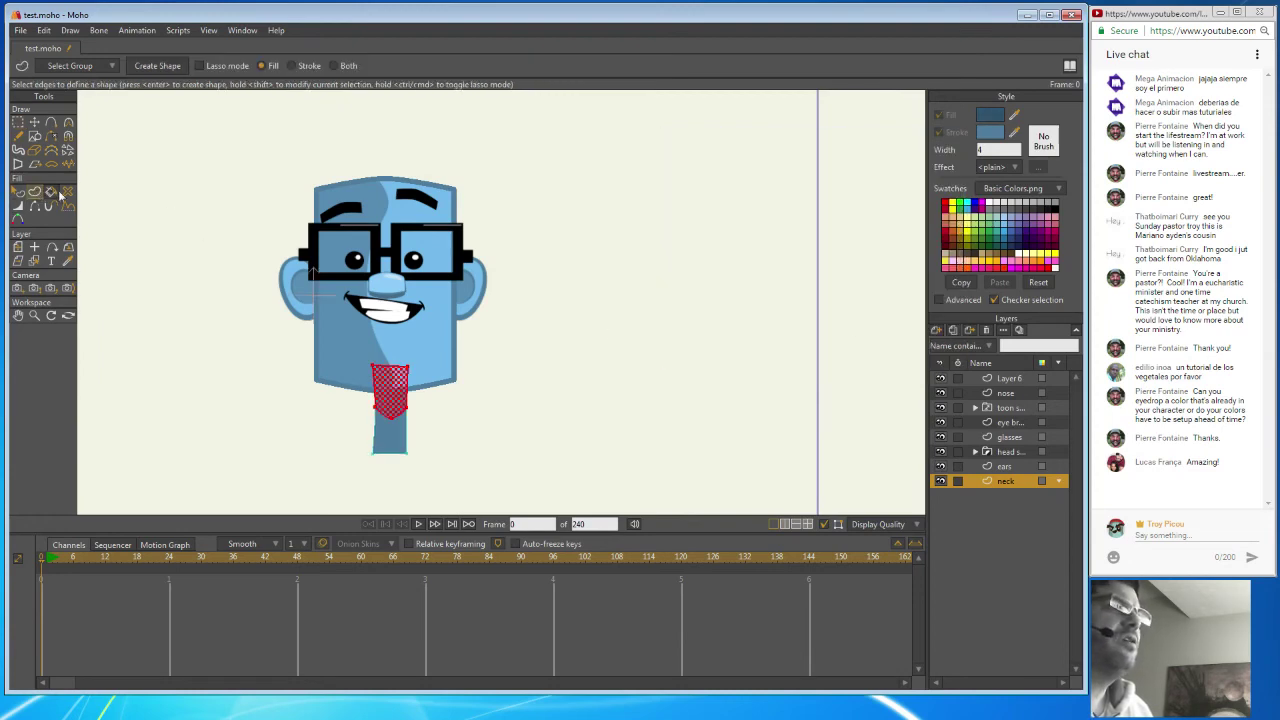
click(155, 67)
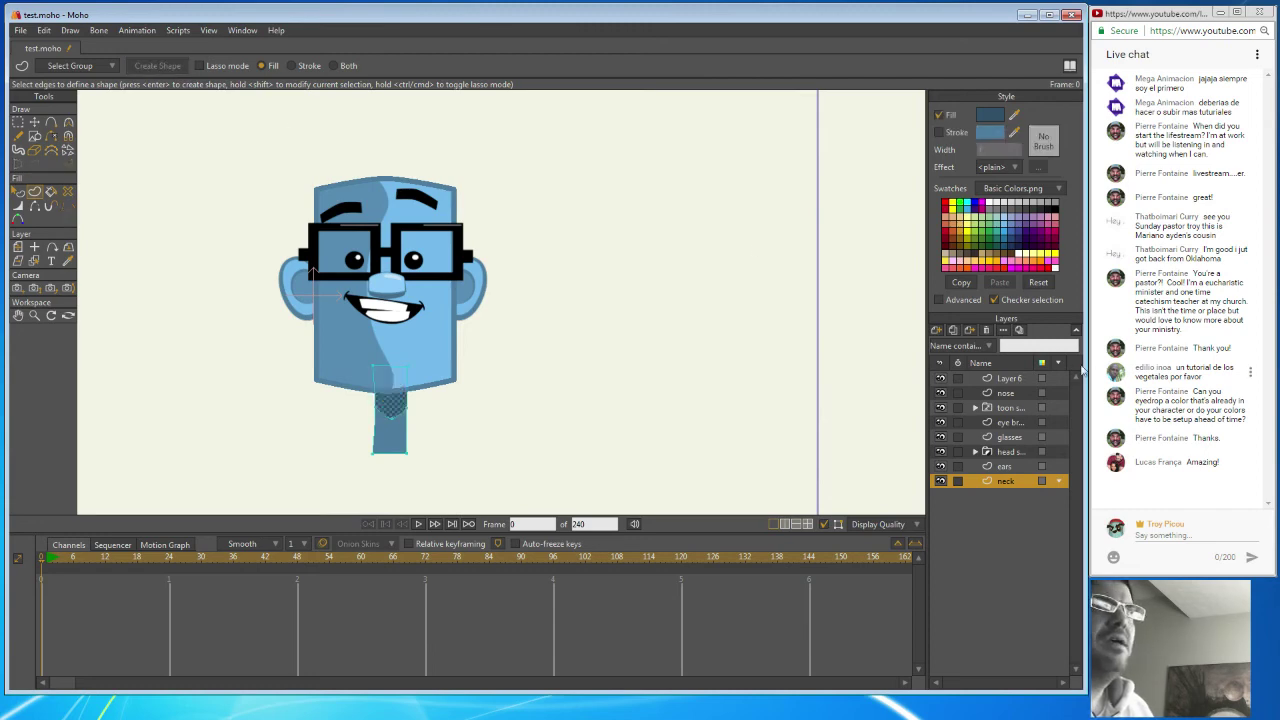
Add a new vector layer directly above Layer 6, at the head of the layer stack.
click(1020, 380)
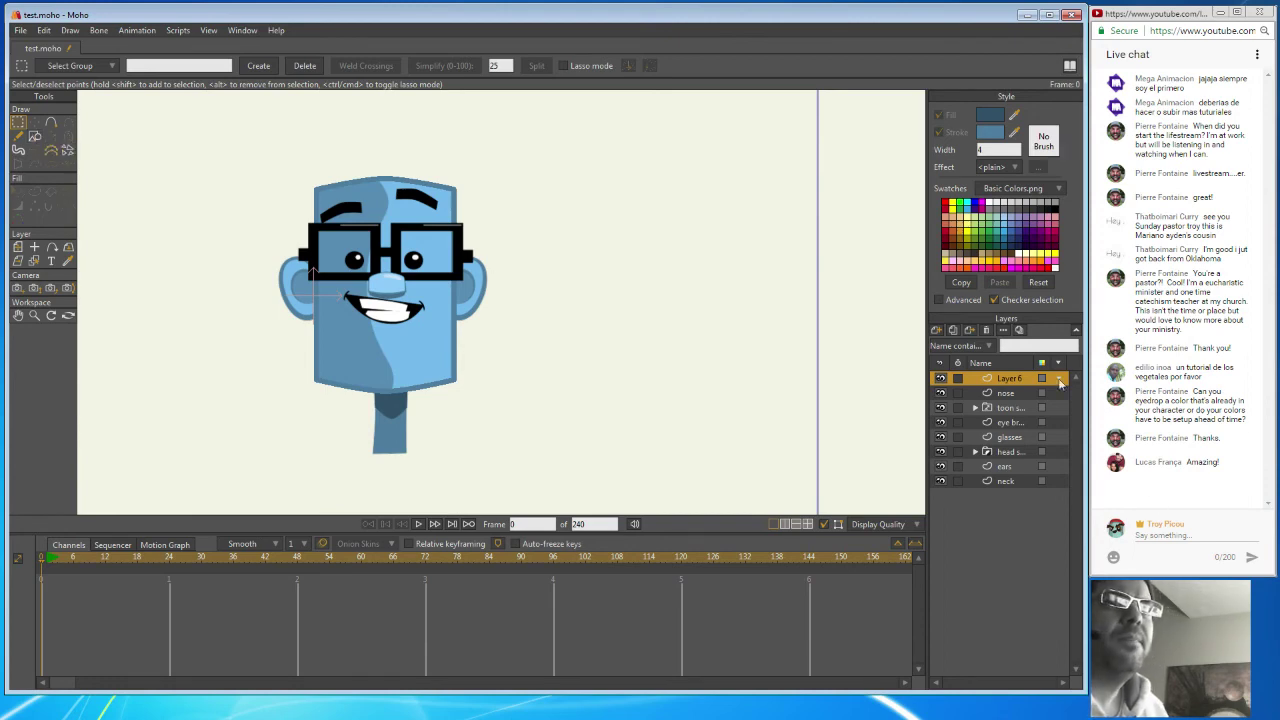
double_click(1007, 377)
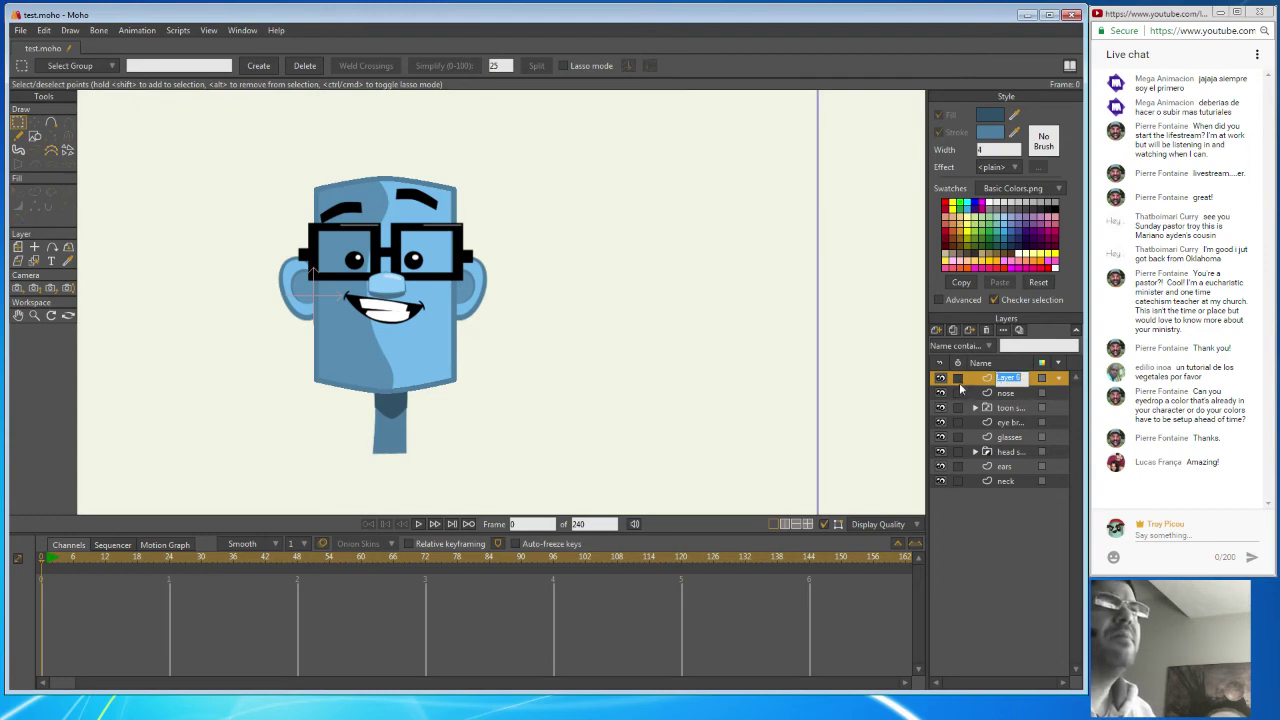
key(Return)
click(35, 136)
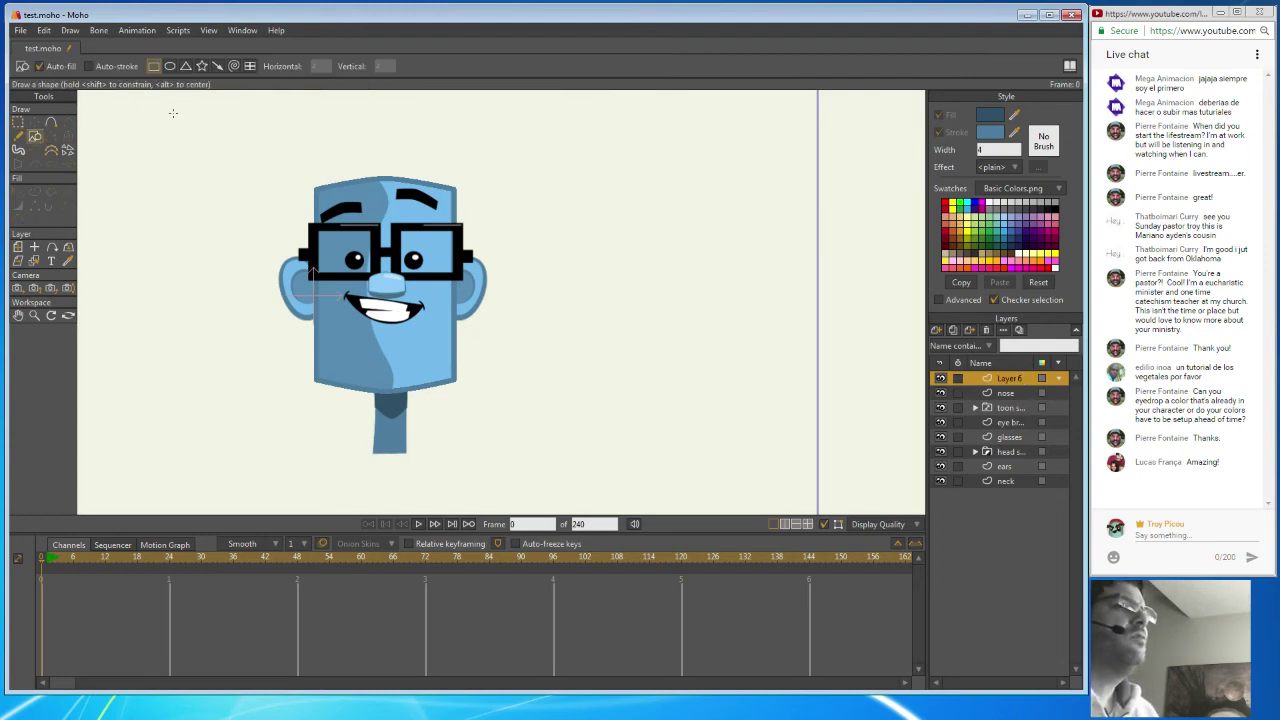
click(935, 331)
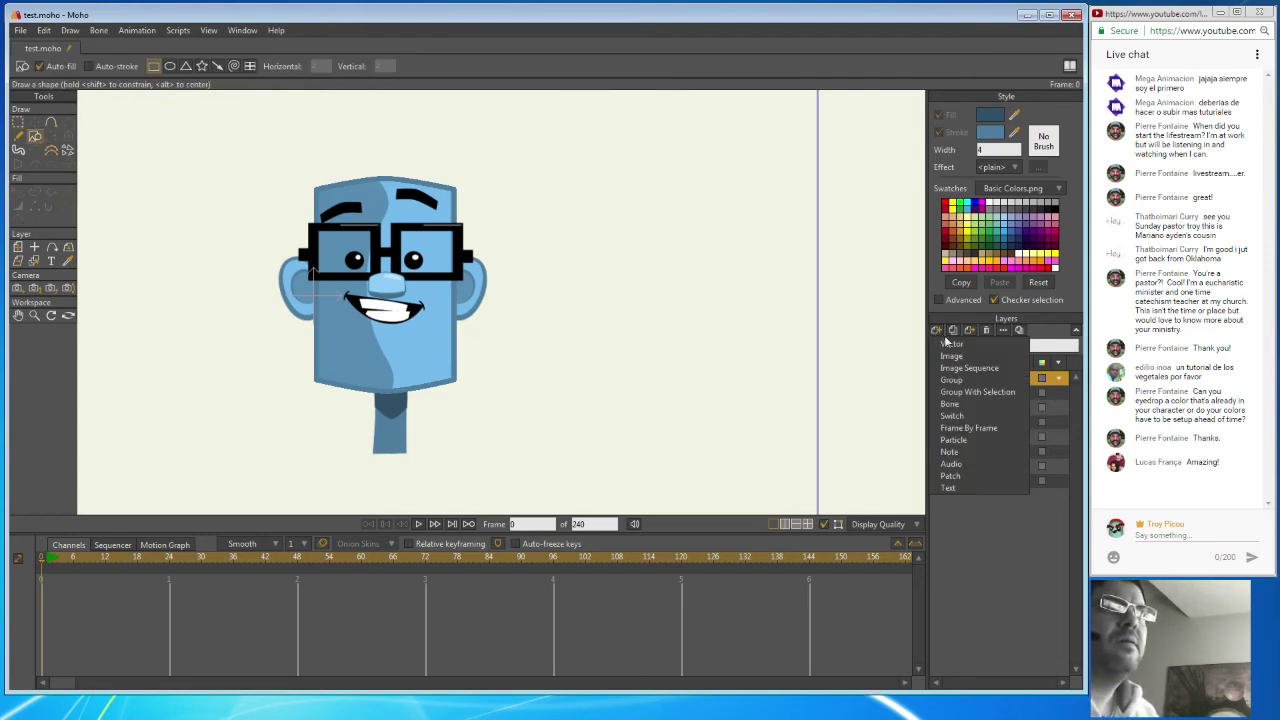
click(955, 380)
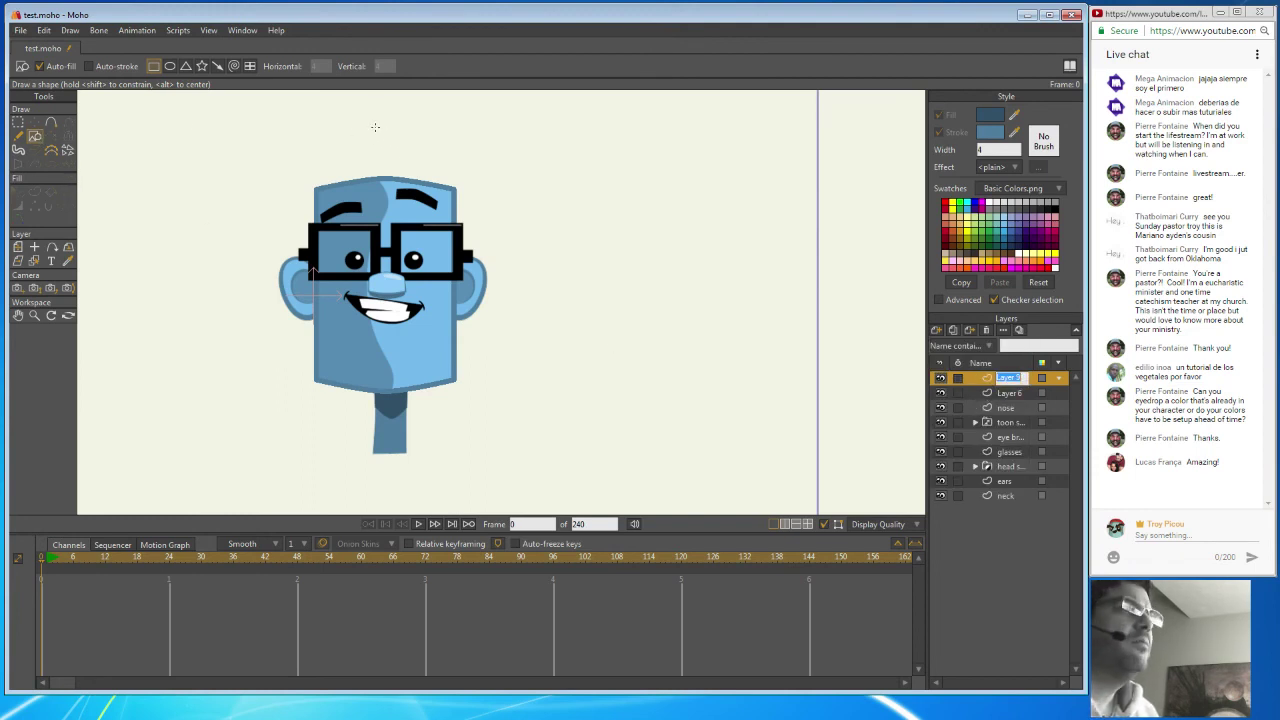
Draw an upright, fill-only black oval in the empty space beside the upper part of the head.
click(170, 67)
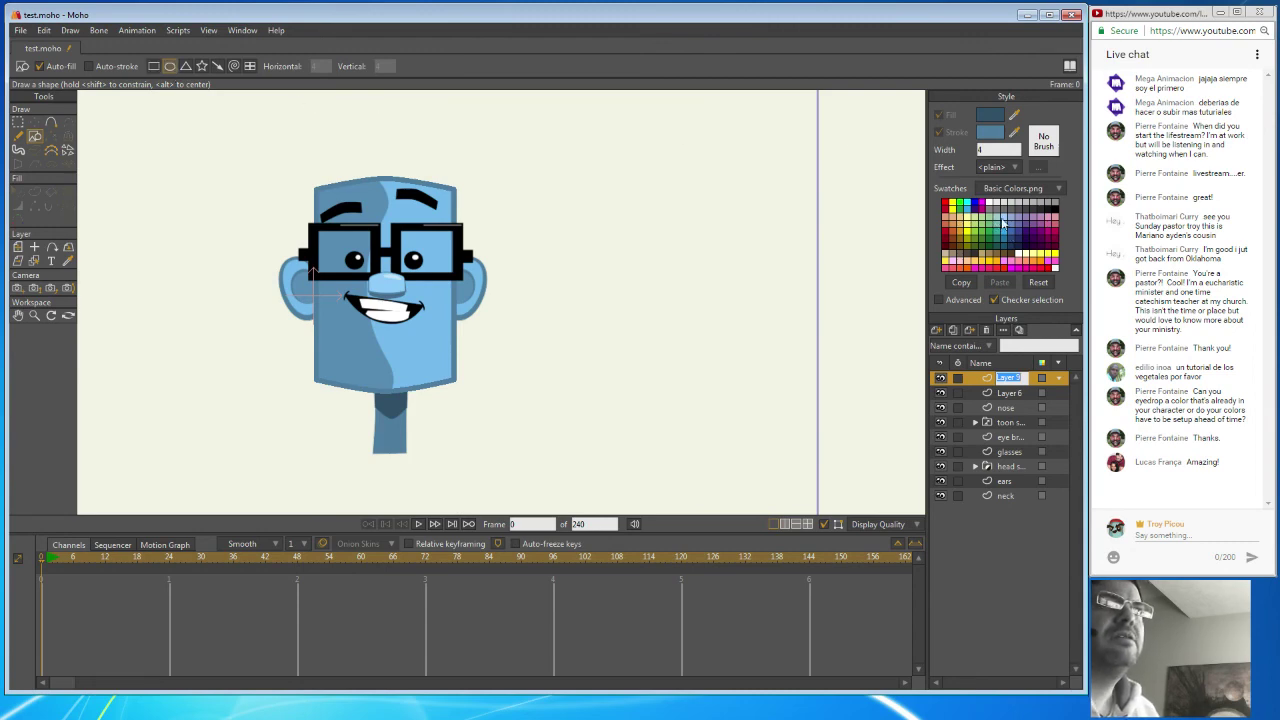
click(1054, 214)
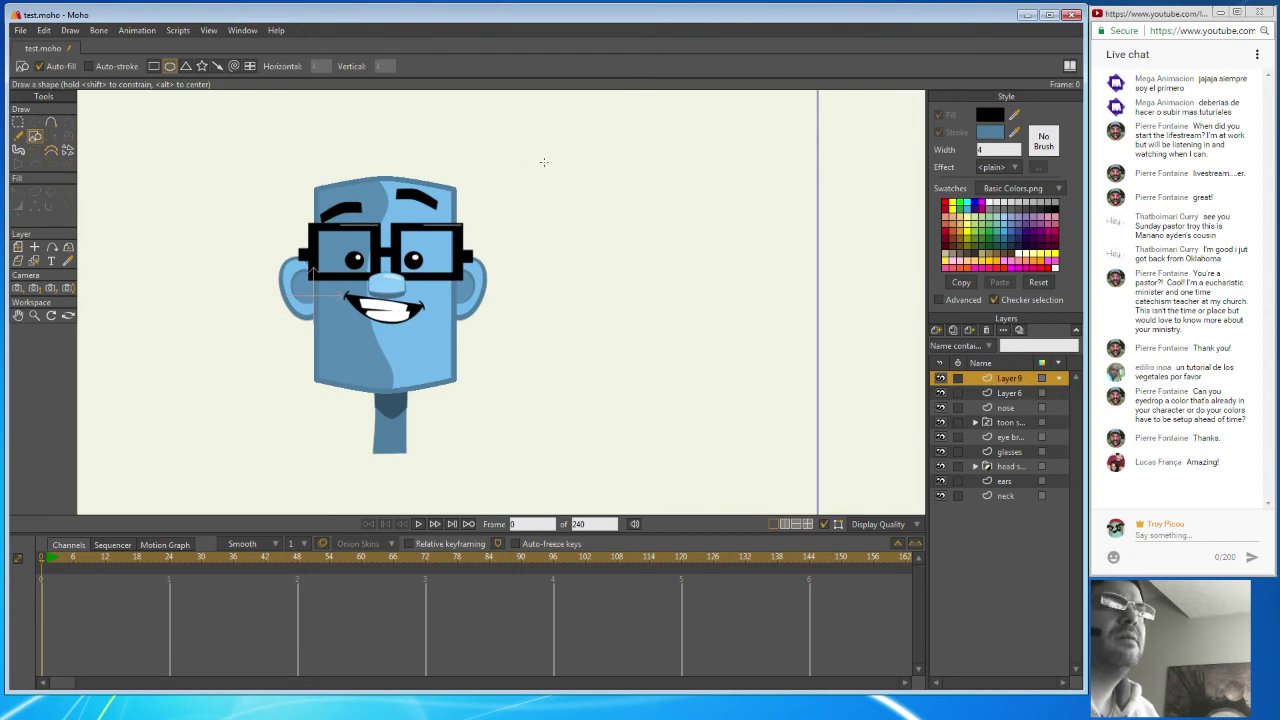
drag(522, 152, 578, 229)
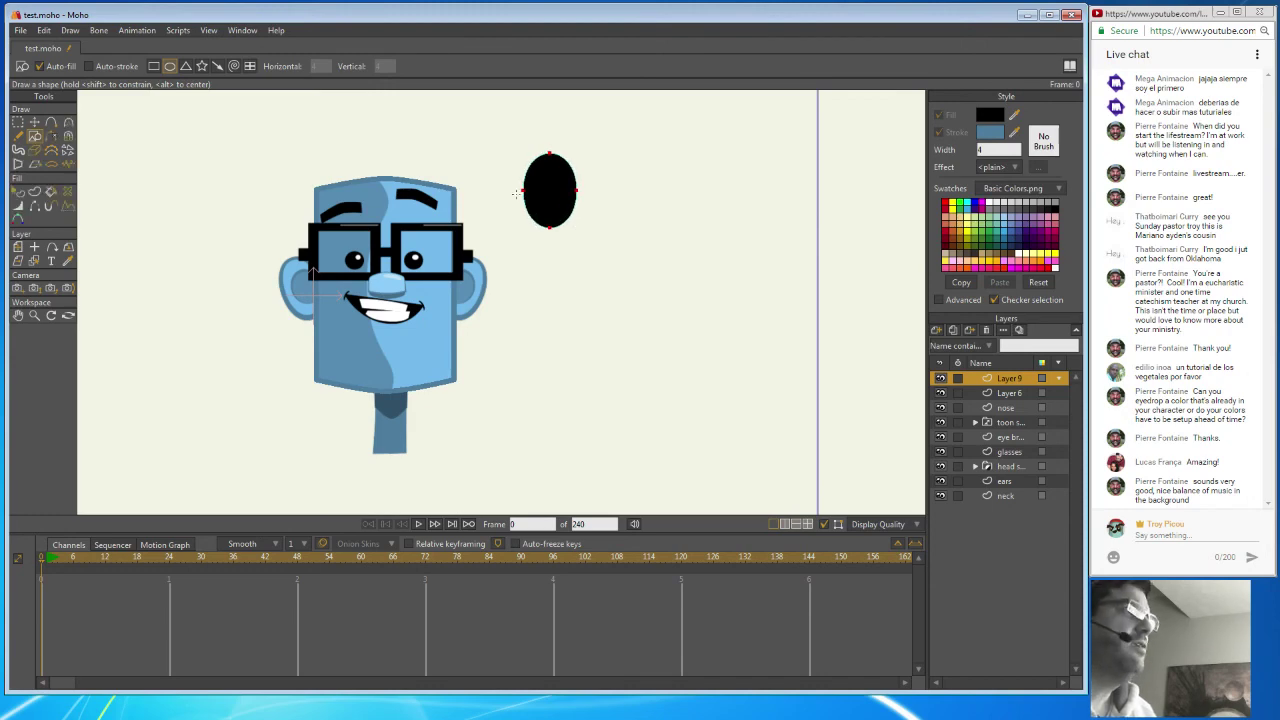
Bend the oval into a curved hair tuft by shifting its upper and lower points sideways, and place it on top of the head.
click(34, 122)
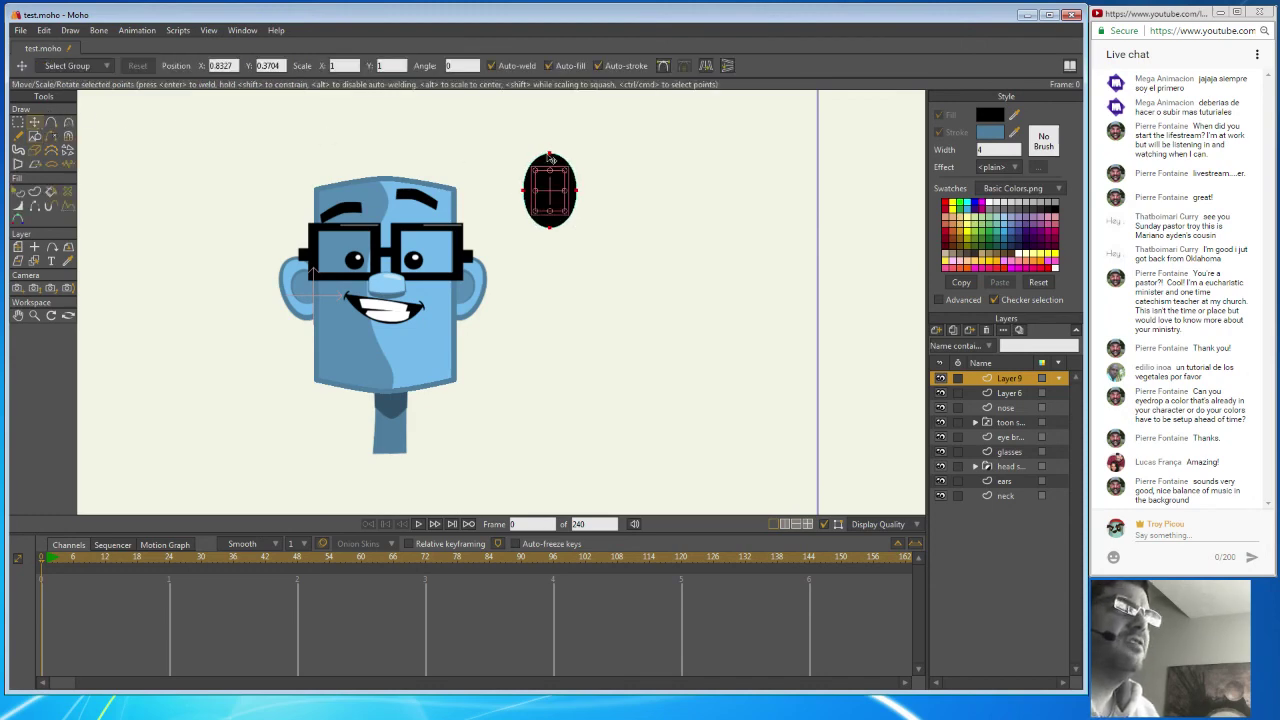
drag(549, 156, 519, 155)
drag(549, 226, 514, 230)
key(ctrl+a)
drag(566, 197, 415, 162)
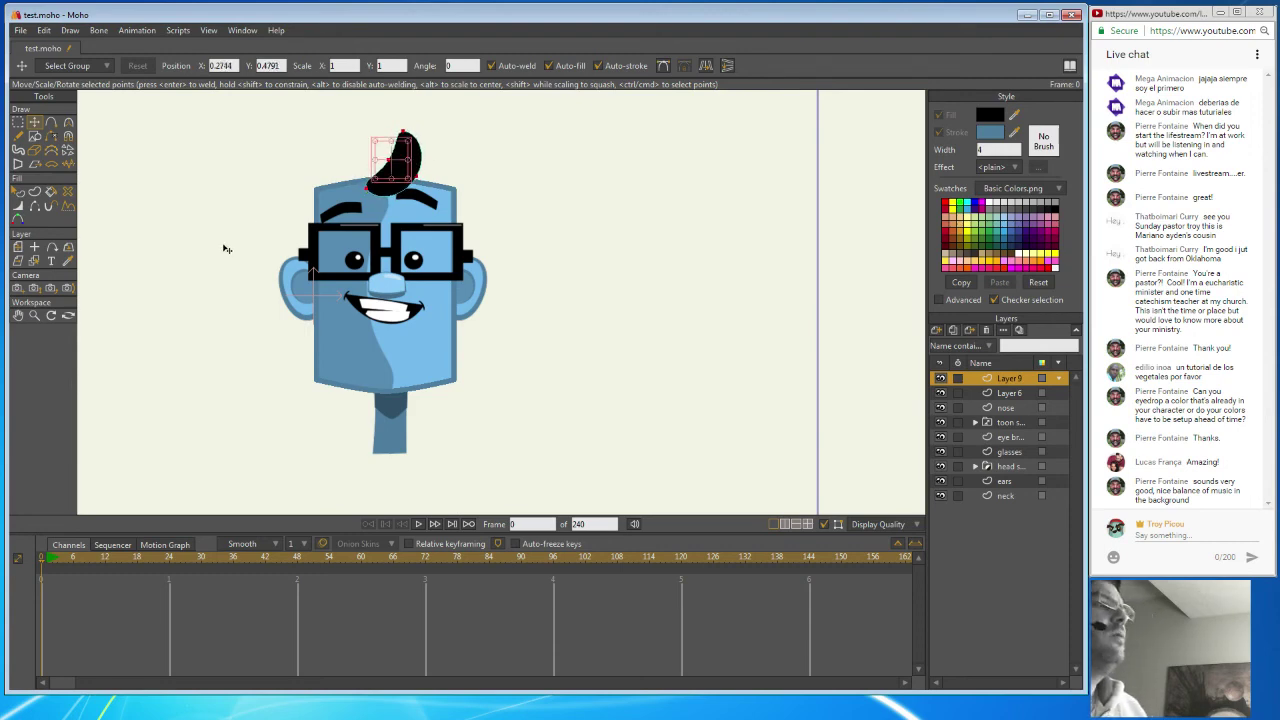
Recolour the hair tuft's fill with the muted mid-blue used for the face's shading.
click(18, 192)
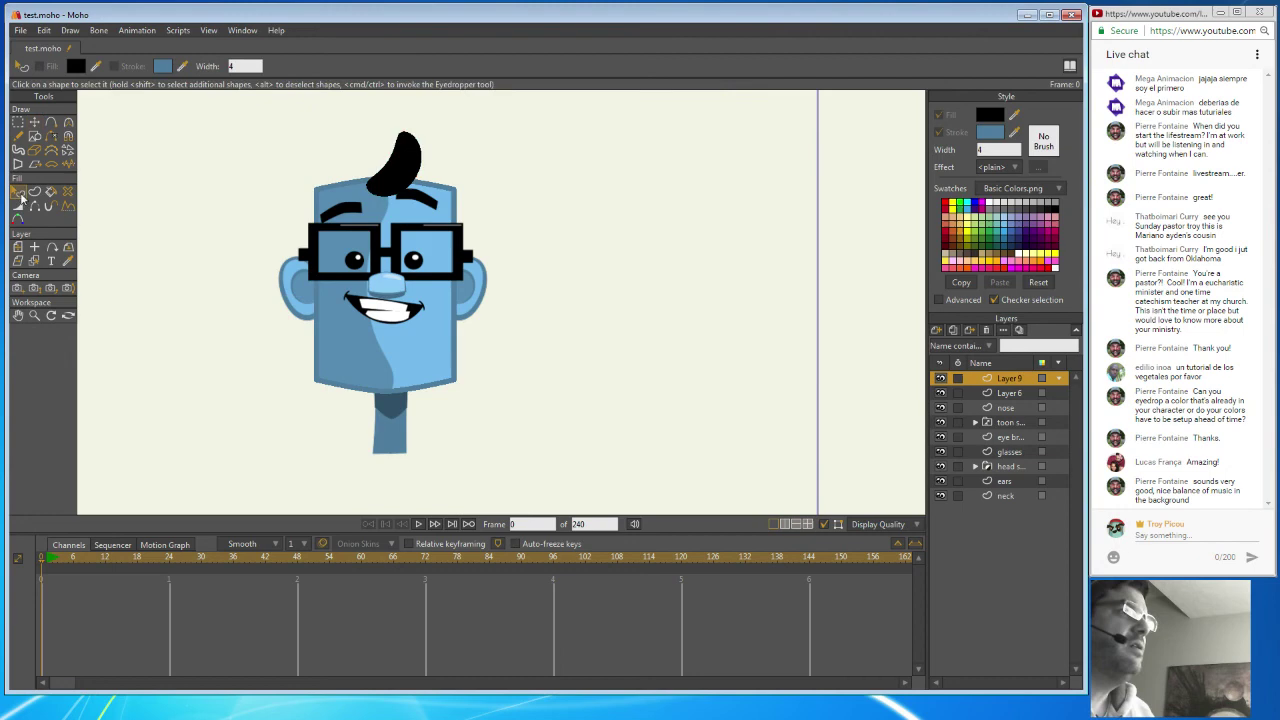
click(420, 162)
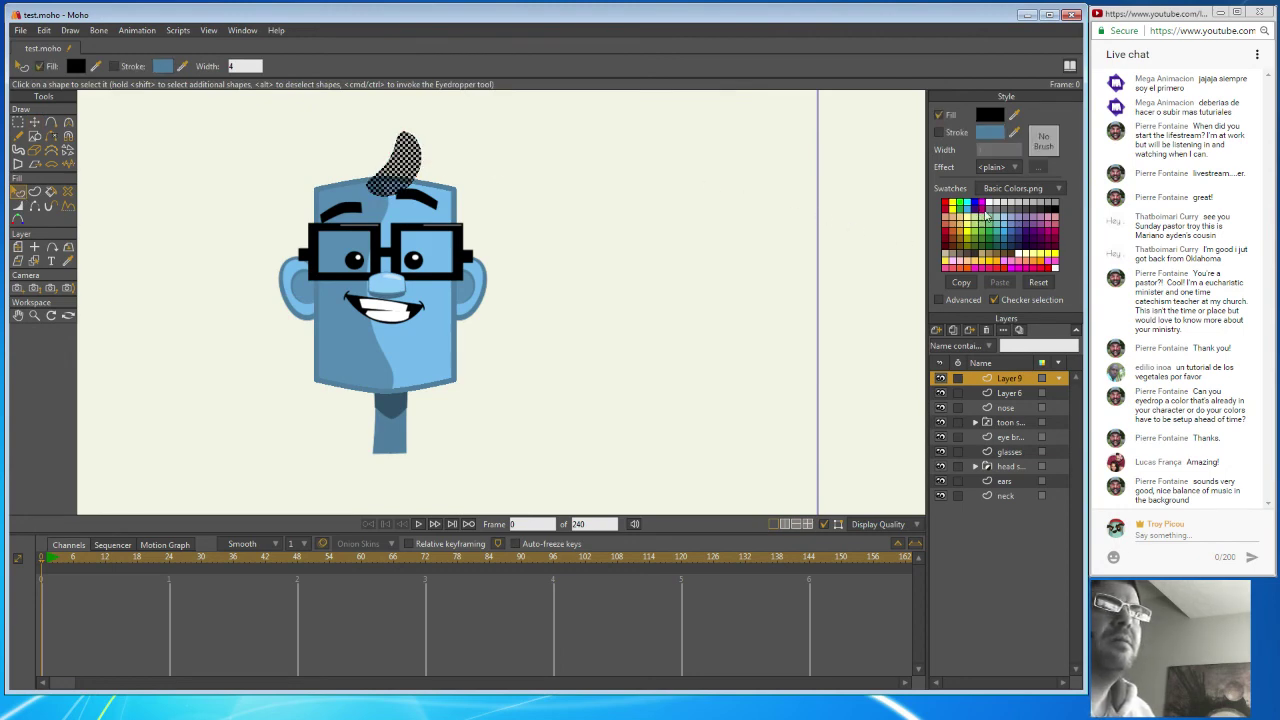
click(1004, 241)
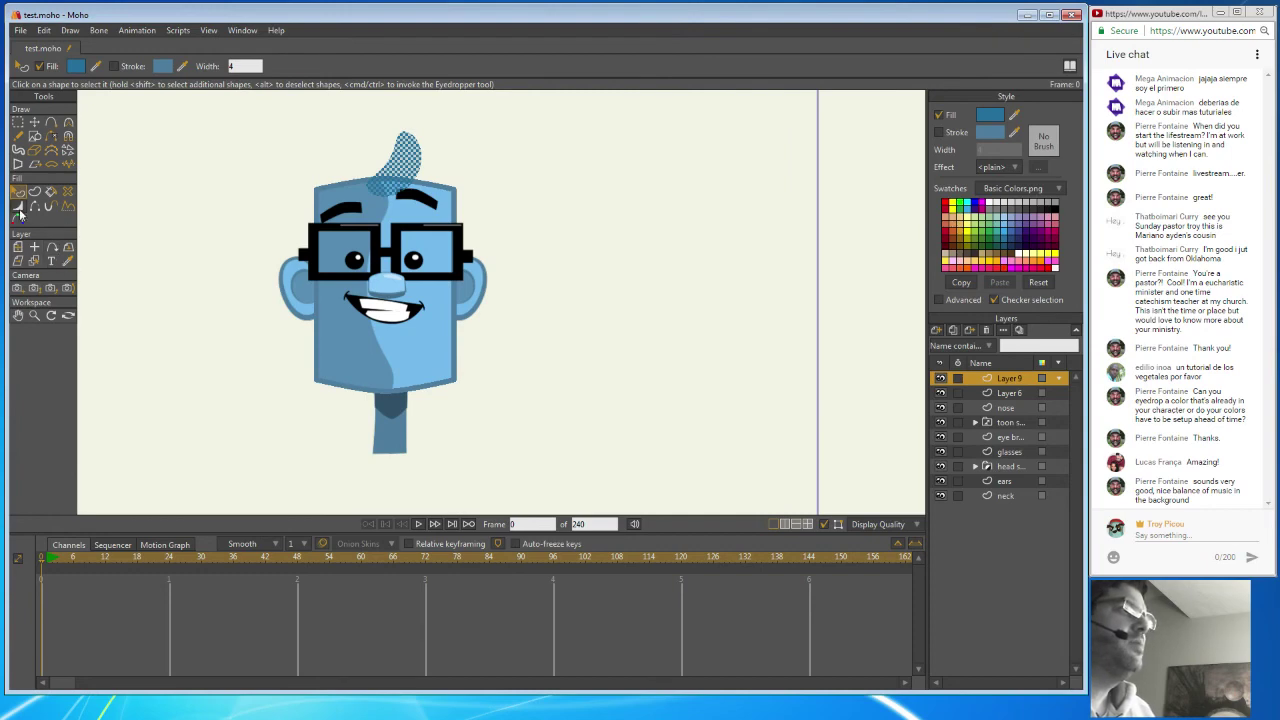
click(1015, 114)
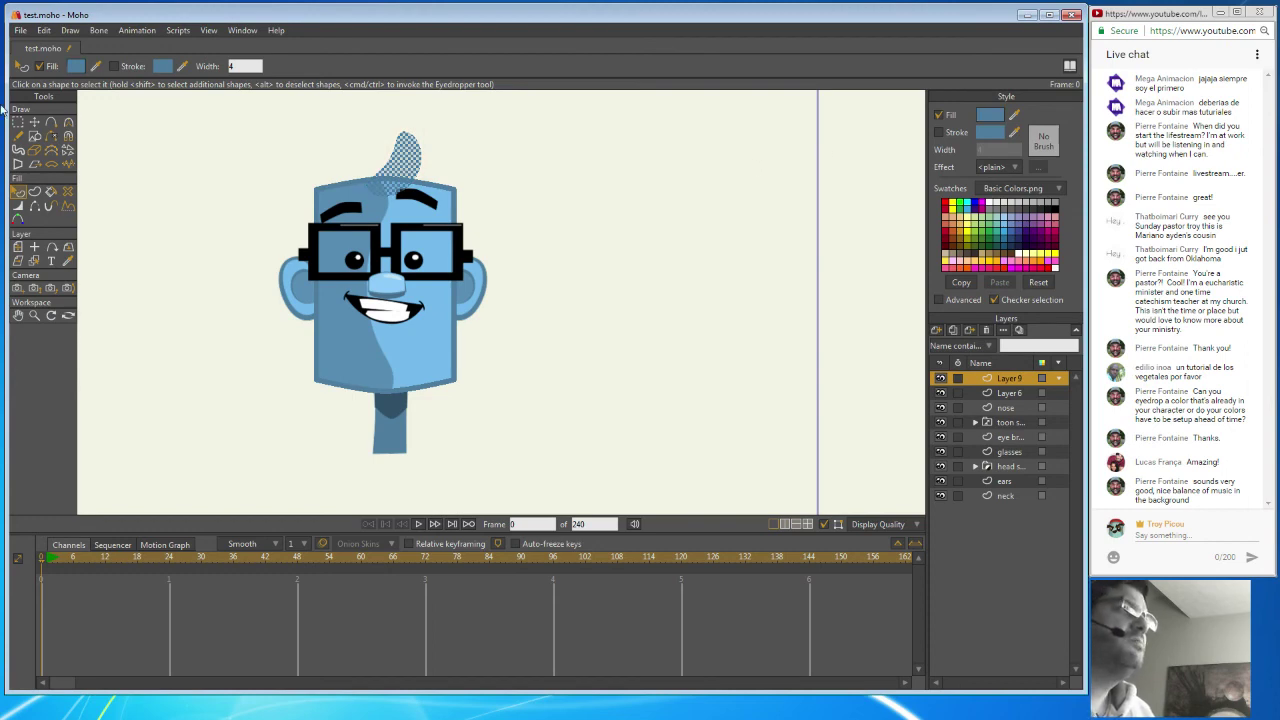
click(35, 121)
click(146, 124)
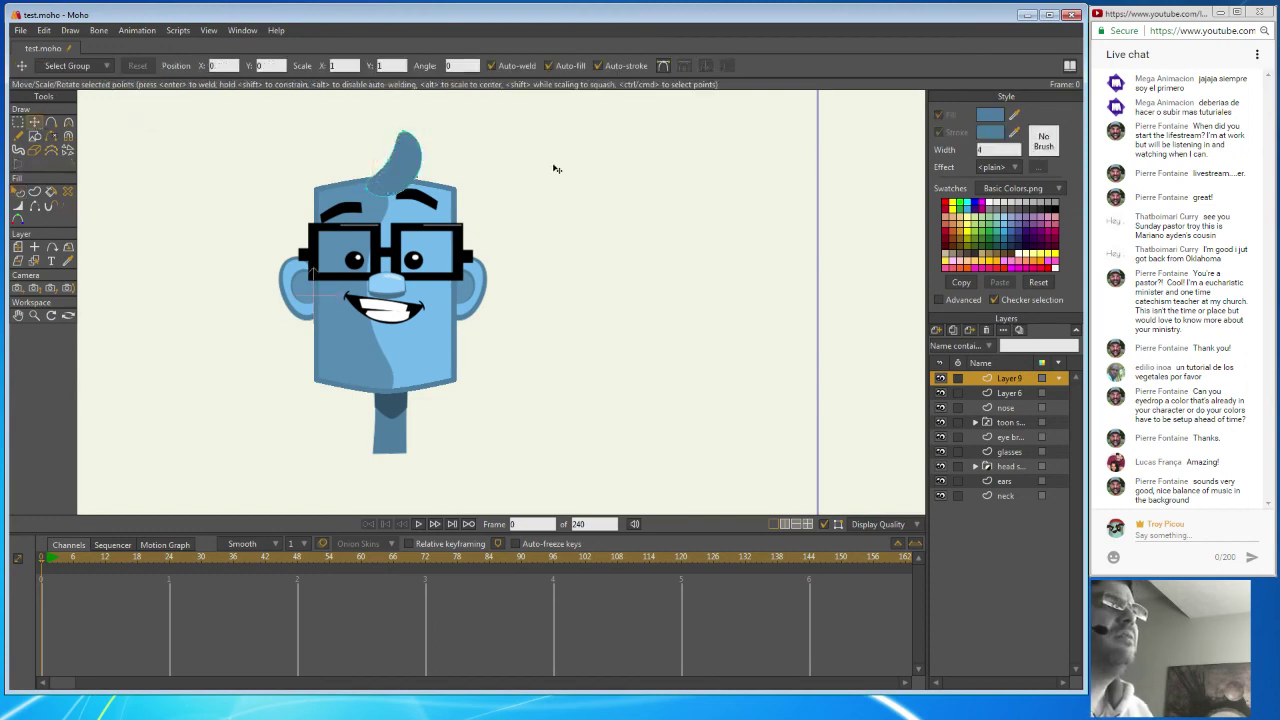
Move Layer 9 between the eyebrow and glasses layers and rename it hair.
drag(1017, 376, 1015, 447)
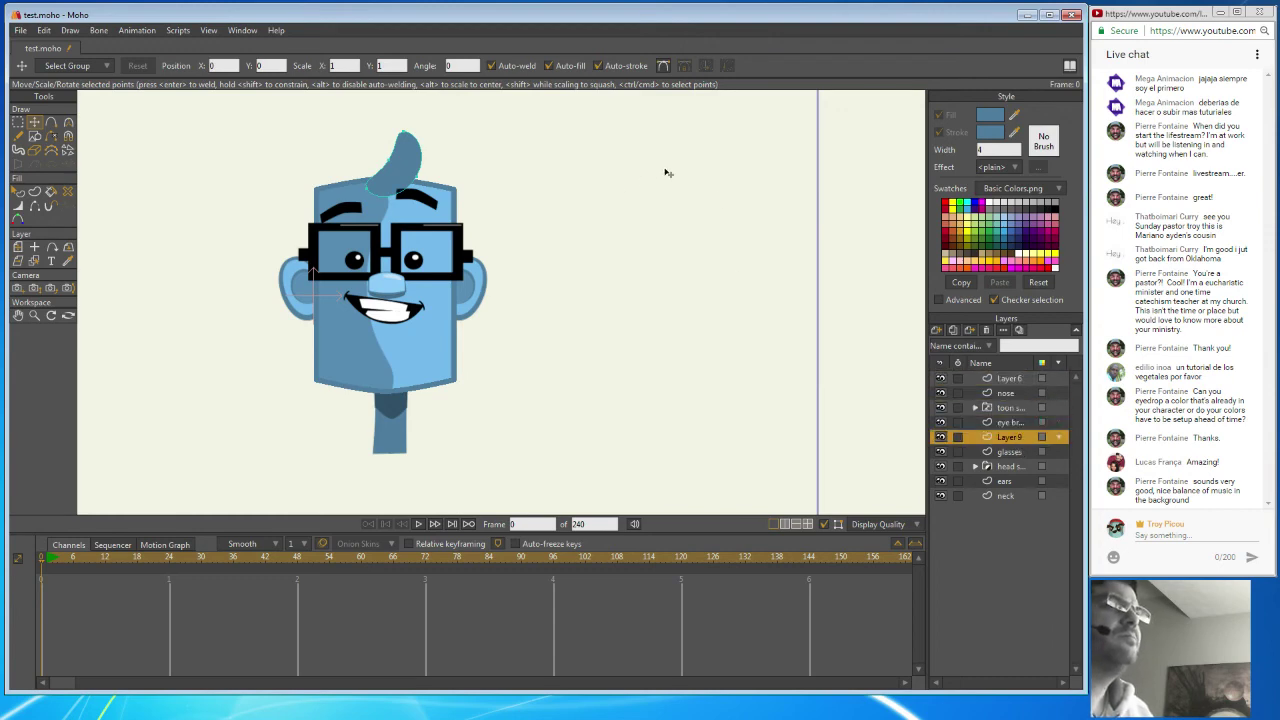
click(986, 378)
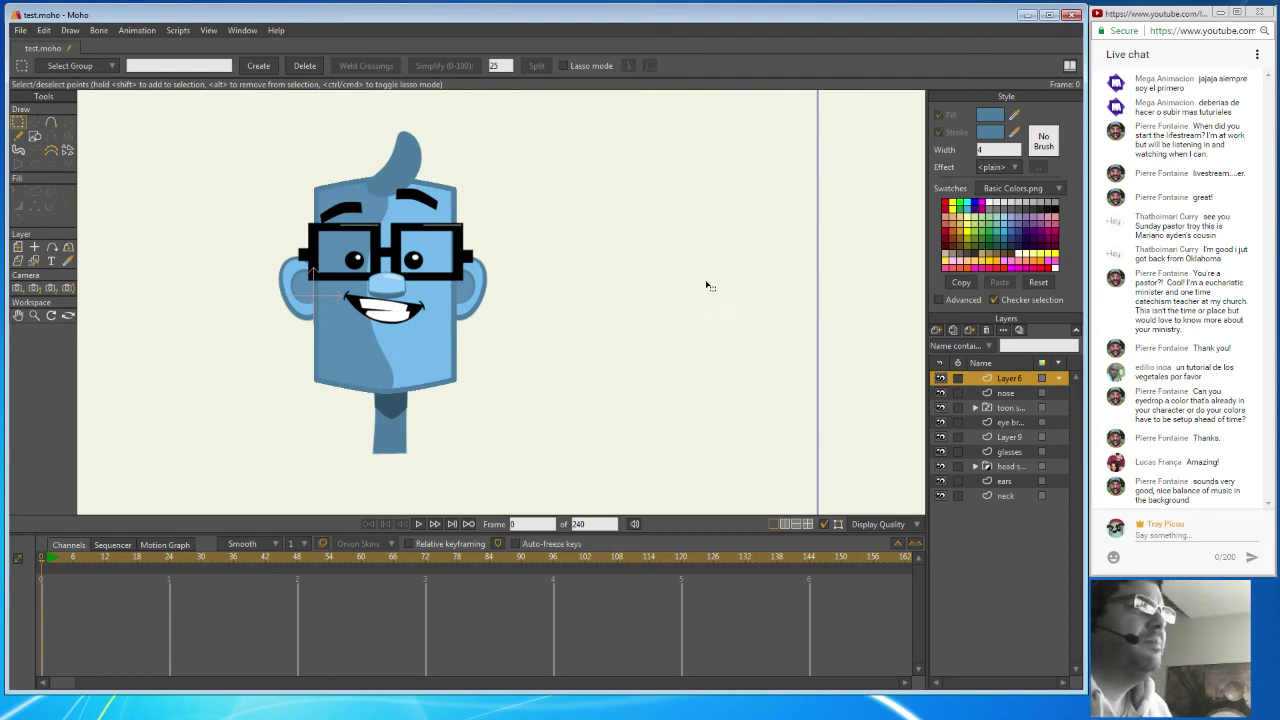
click(1009, 438)
double_click(1009, 438)
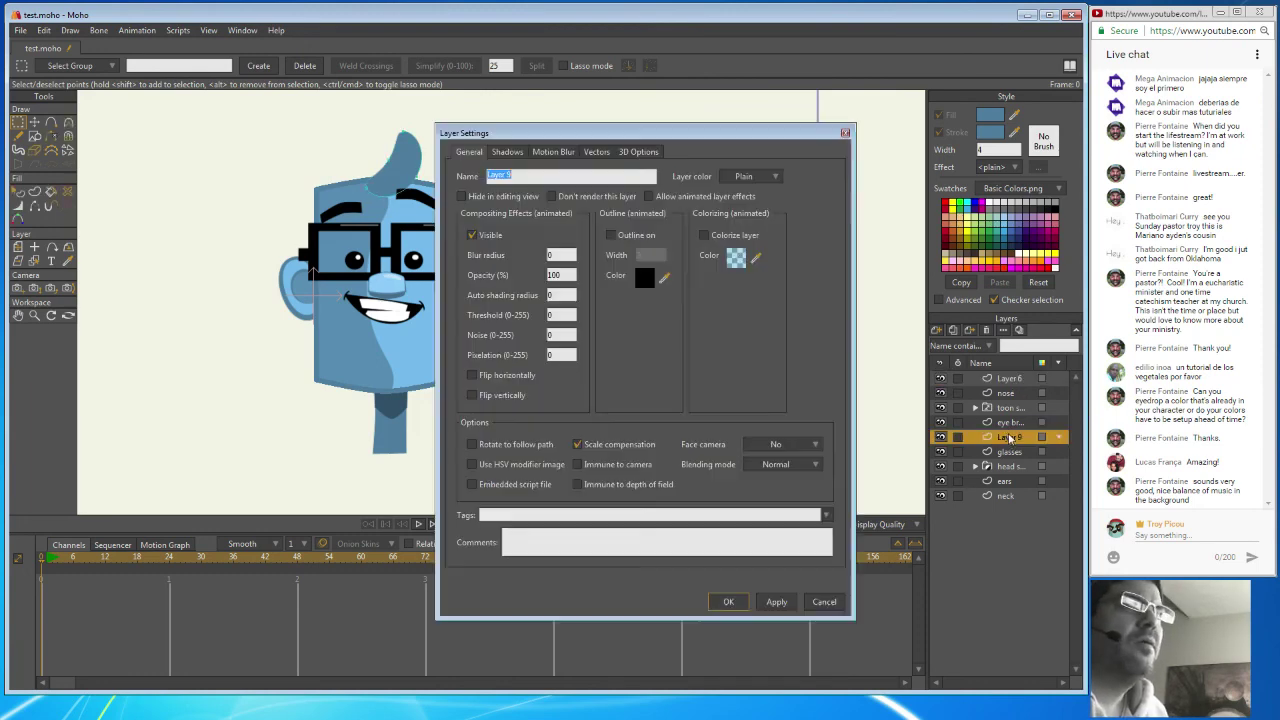
text(Ne)
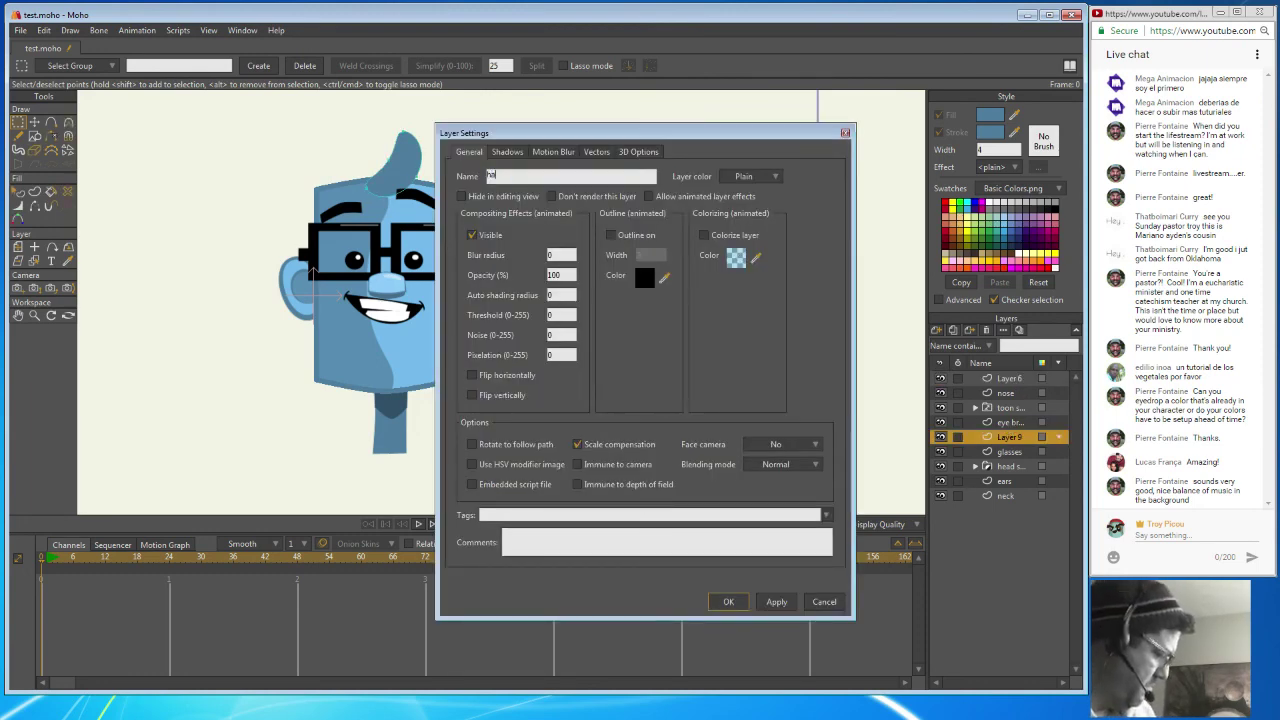
text(ir)
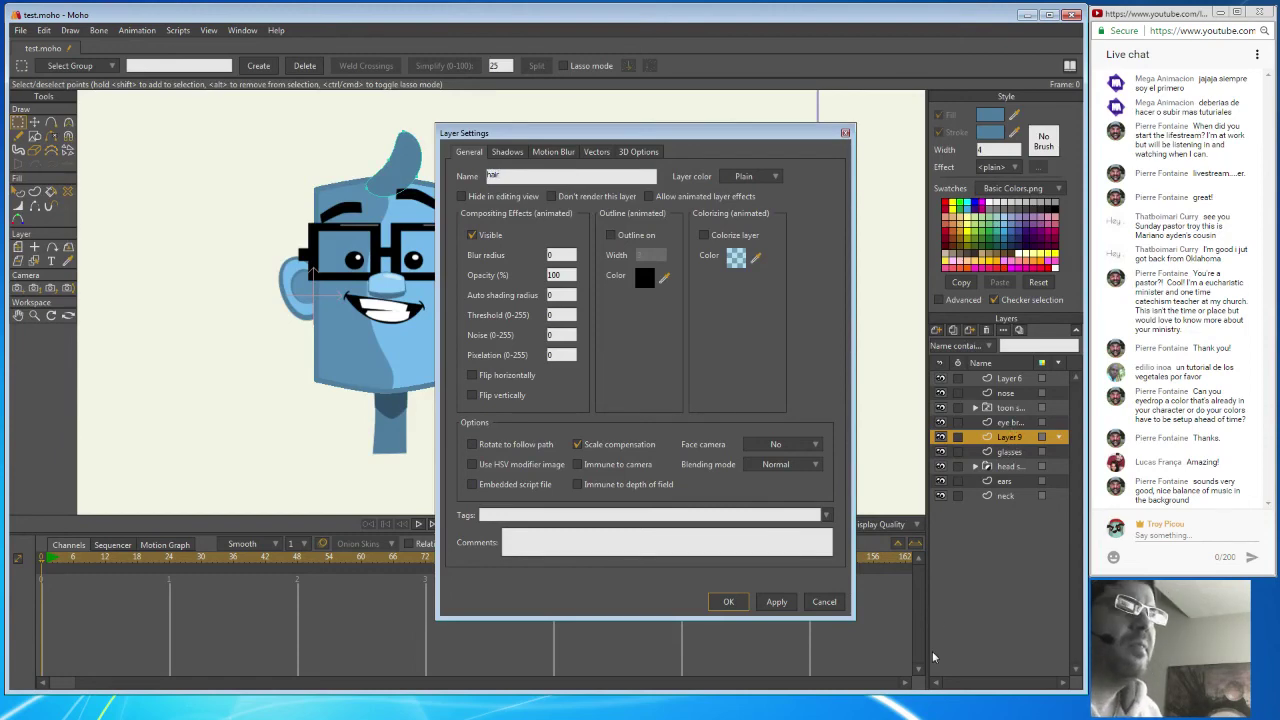
click(776, 601)
click(733, 601)
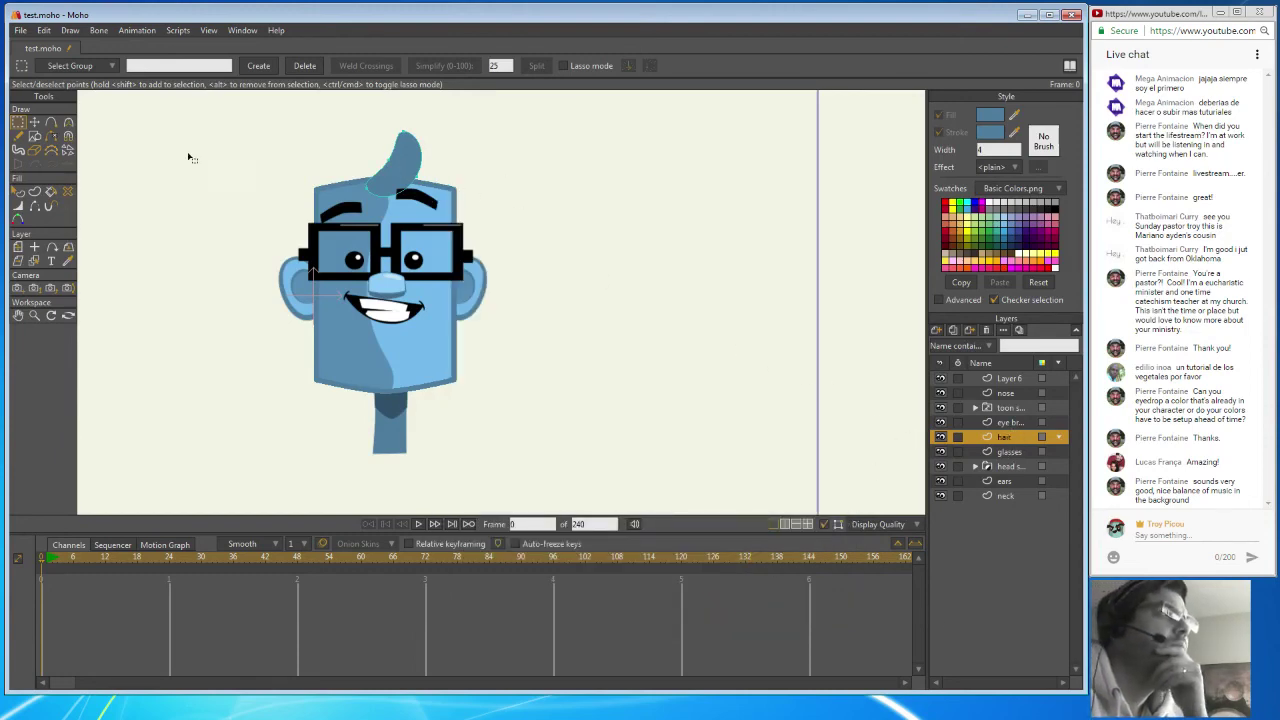
Select the whole hair tuft and shift it slightly upward on the crown of the head.
click(34, 121)
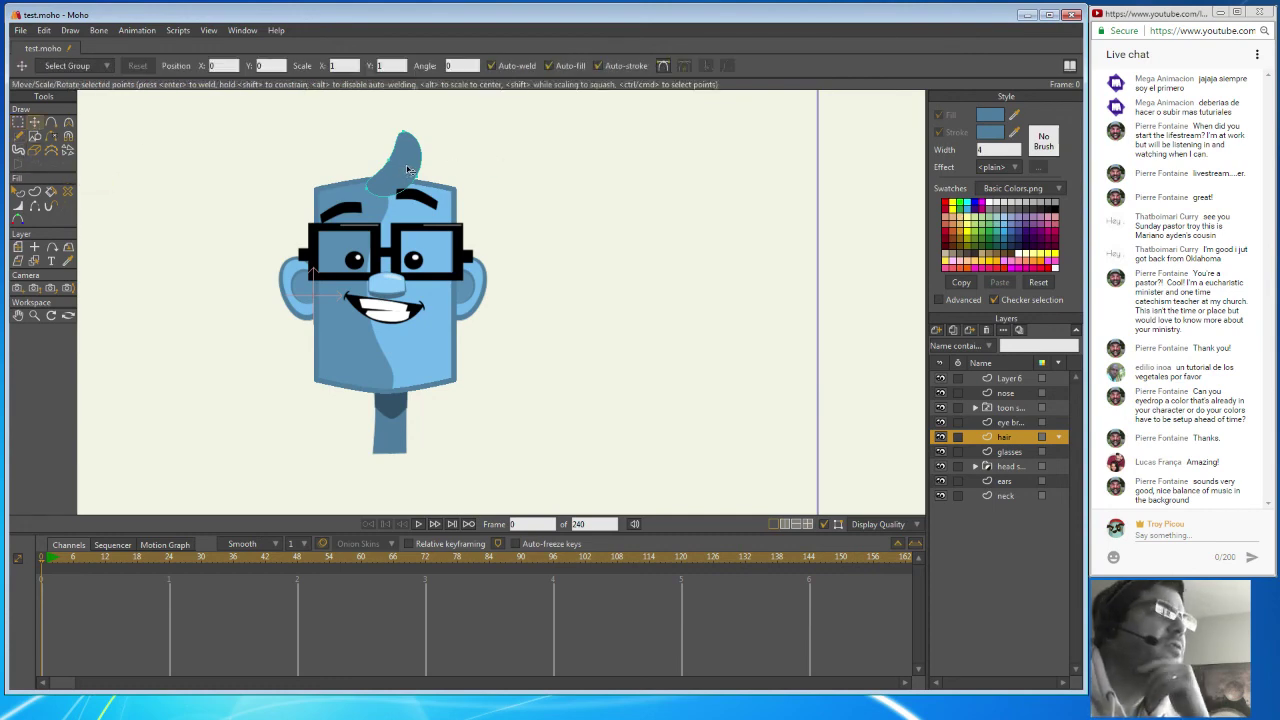
drag(368, 130, 412, 169)
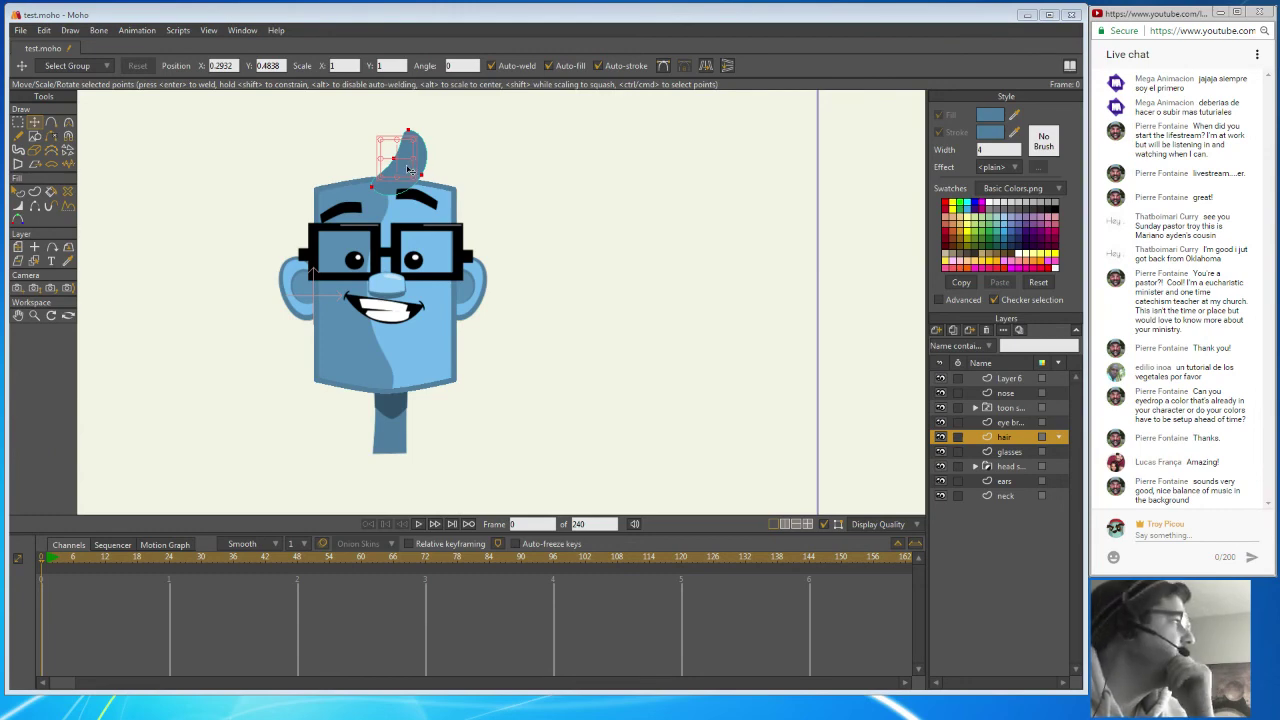
mouse_move(402, 172)
mouse_down()
mouse_move(414, 148)
mouse_move(396, 140)
mouse_move(410, 146)
mouse_move(390, 158)
mouse_up()
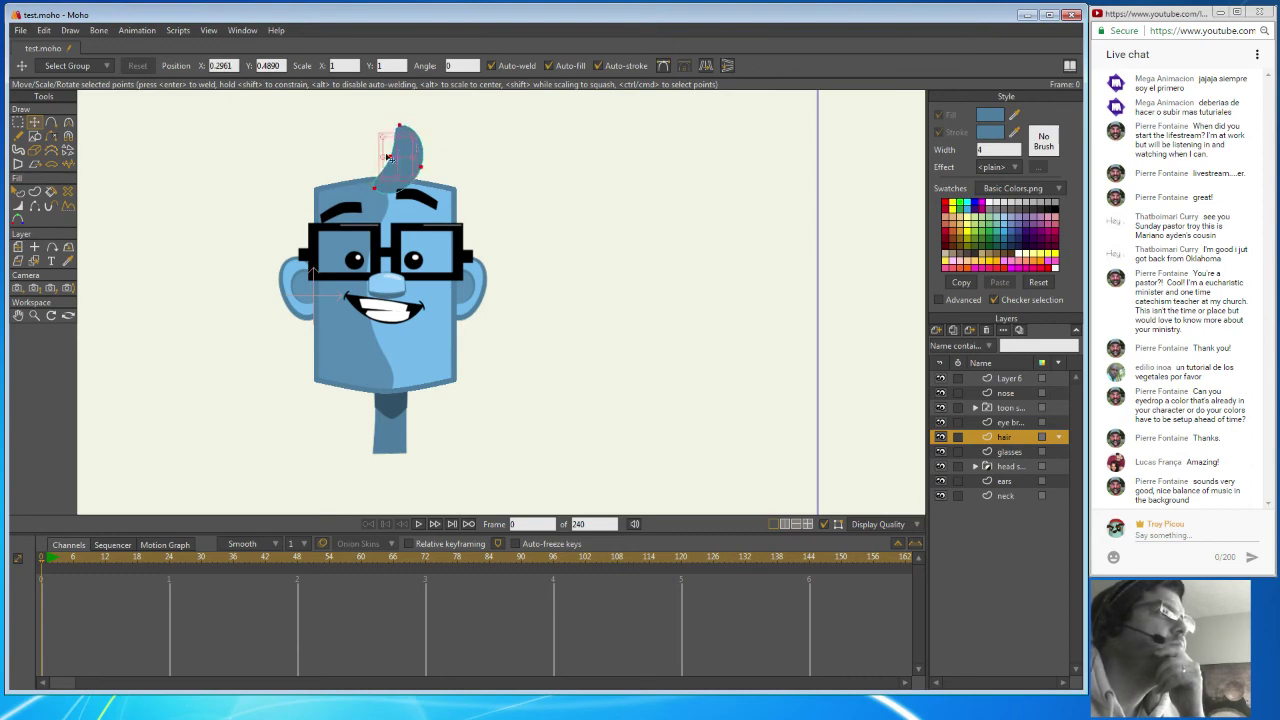
Change the hair tuft's fill to a dark blue swatch.
click(18, 191)
click(413, 160)
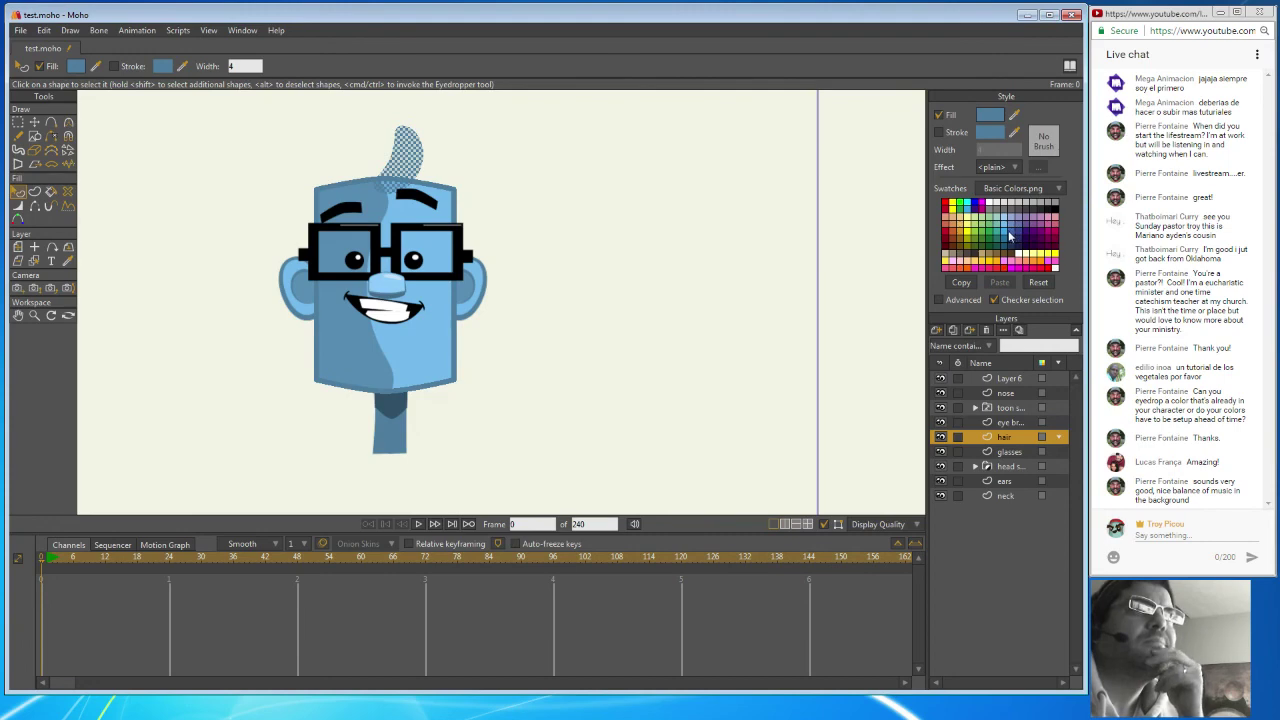
click(1010, 233)
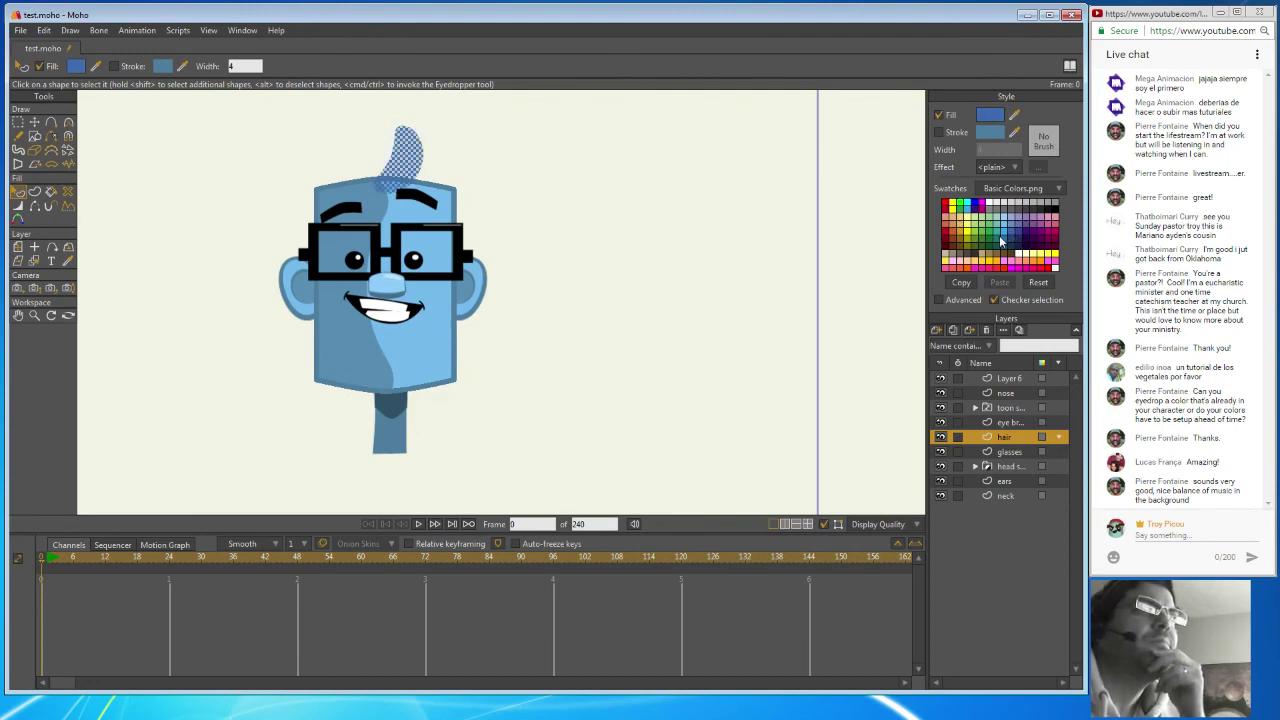
click(1003, 239)
click(702, 220)
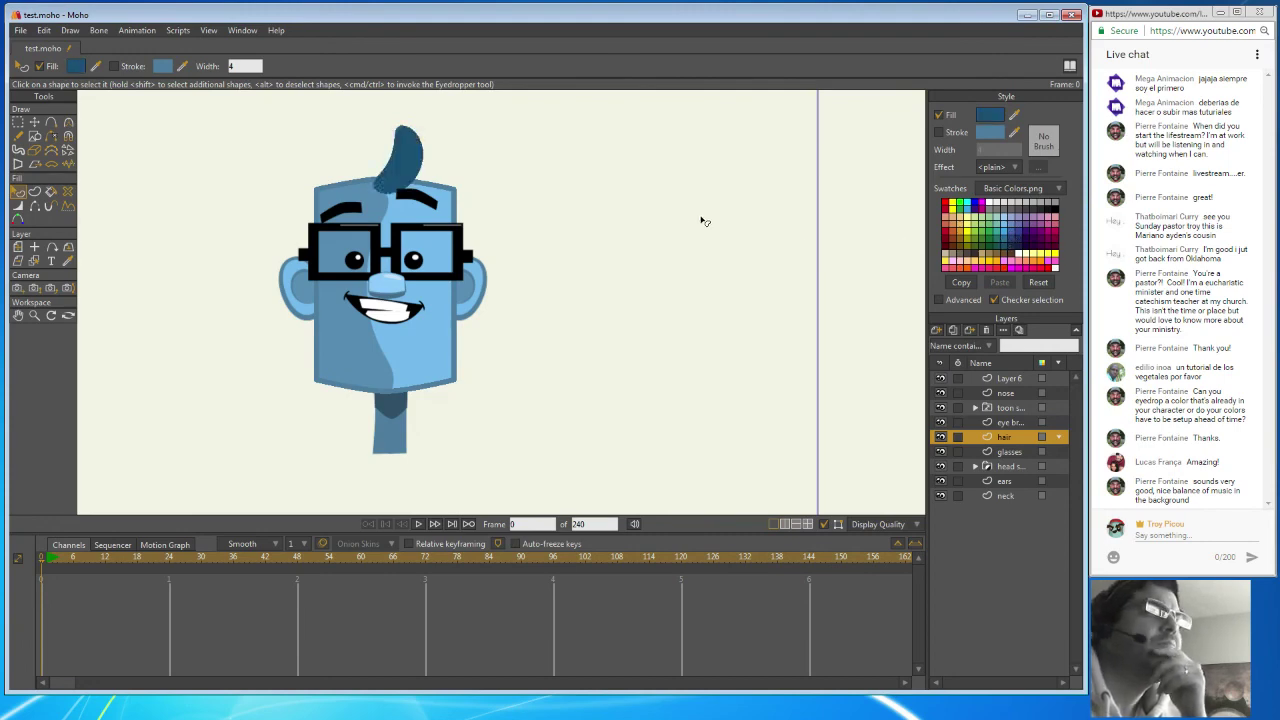
Adjust the hair tuft's tip, base and side points so it forms a shorter, fuller curl leaning over the head.
click(34, 315)
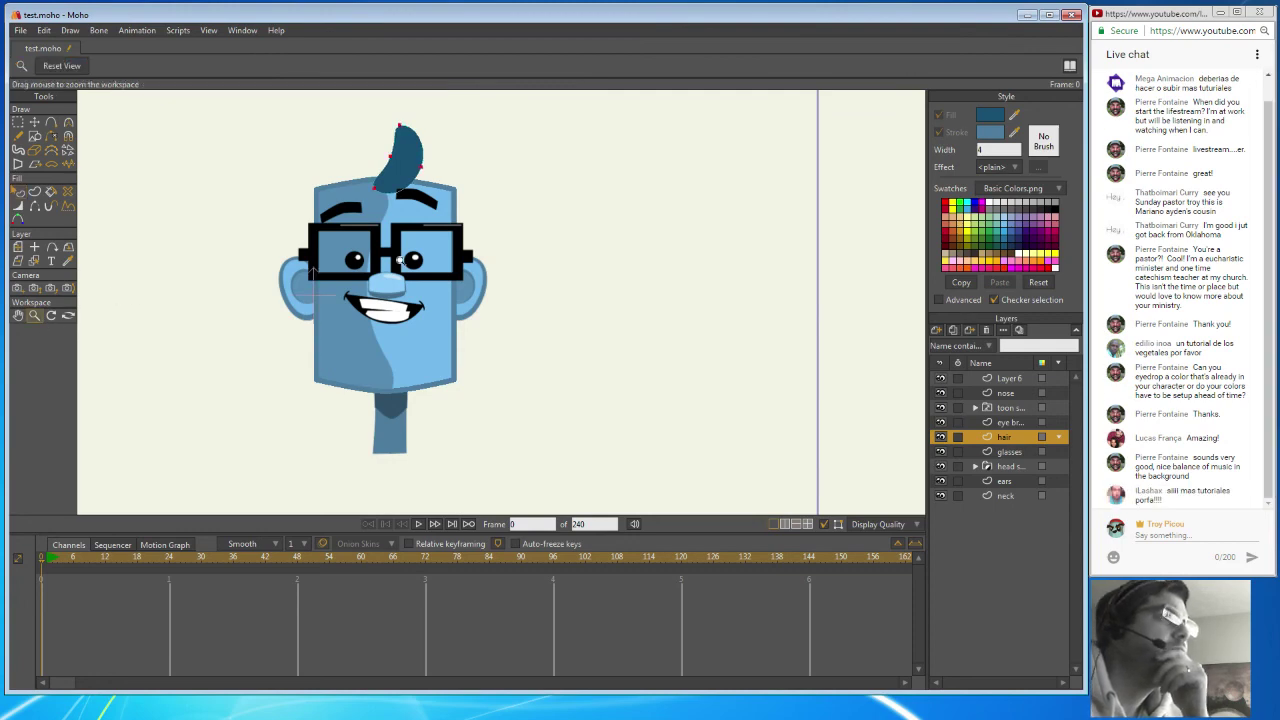
drag(632, 253, 560, 246)
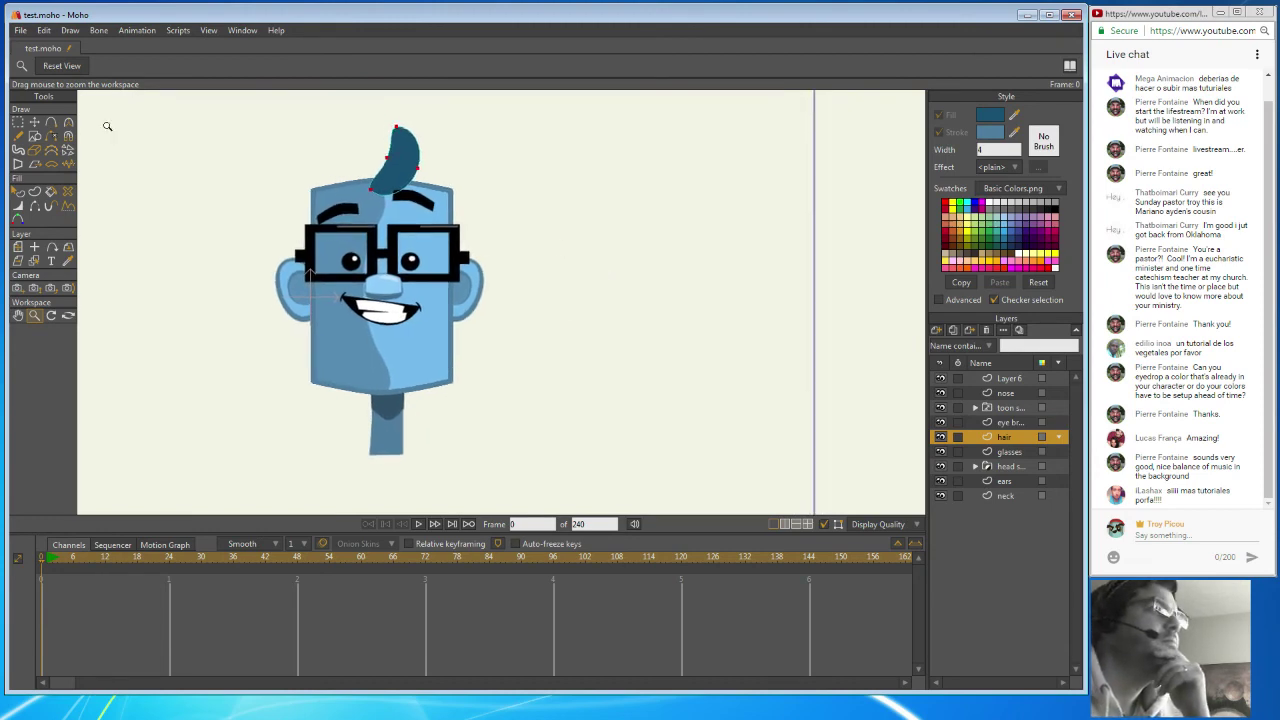
click(34, 121)
drag(420, 174, 419, 166)
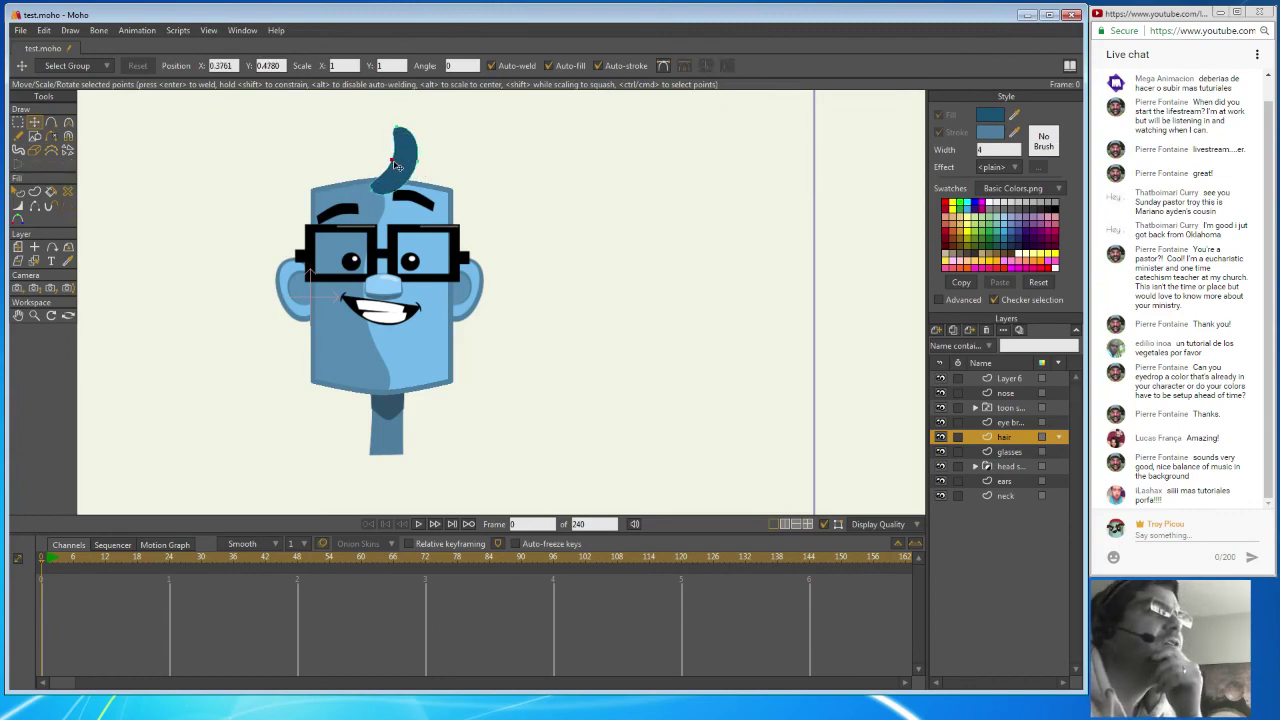
drag(397, 165, 370, 198)
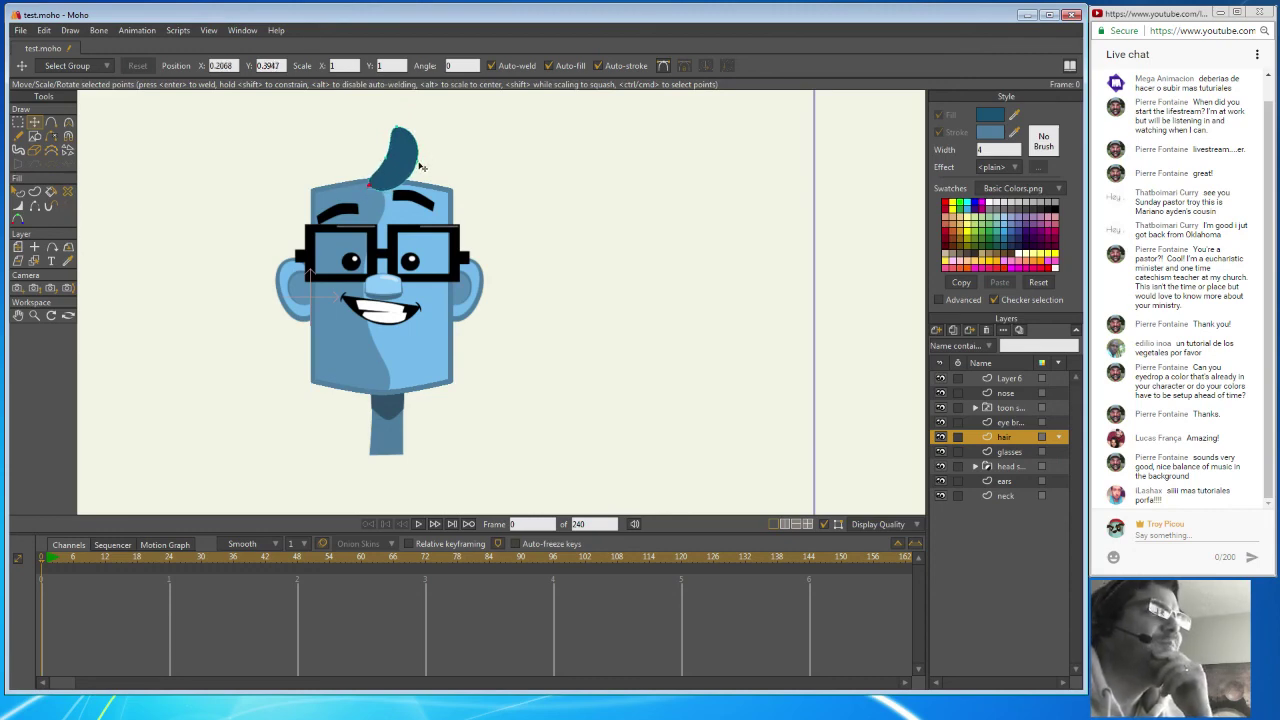
drag(423, 166, 390, 134)
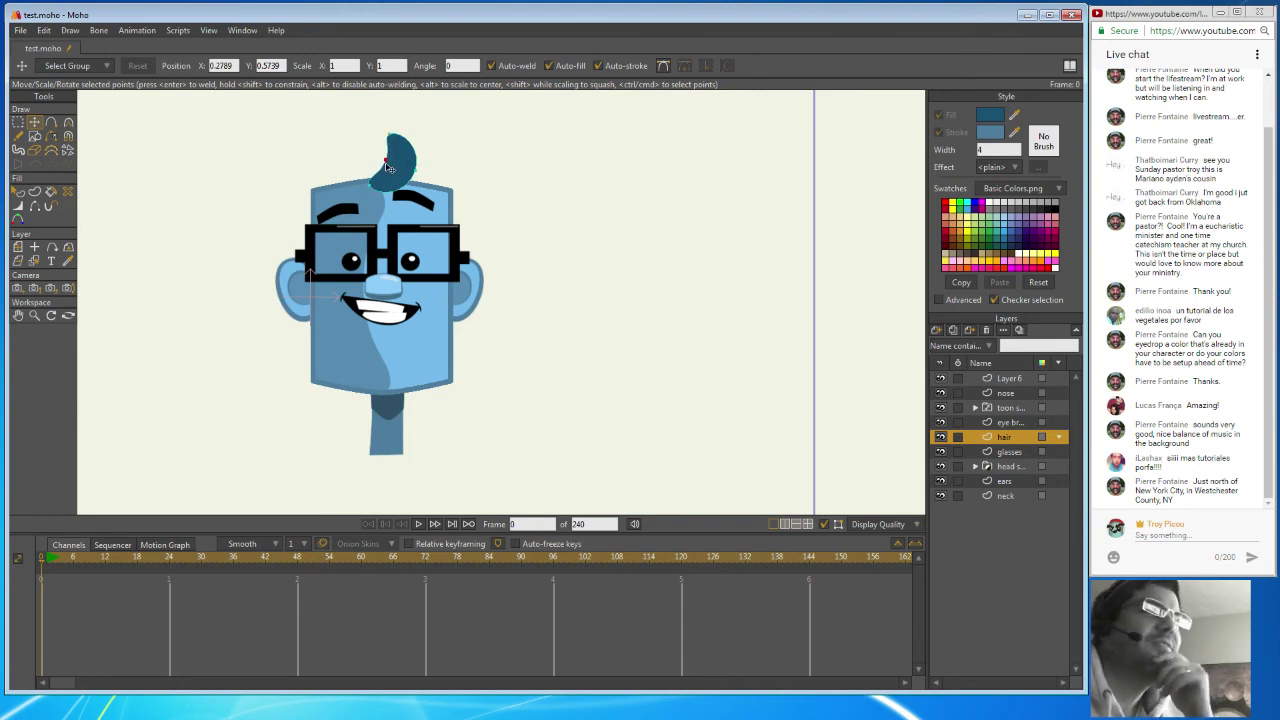
click(388, 164)
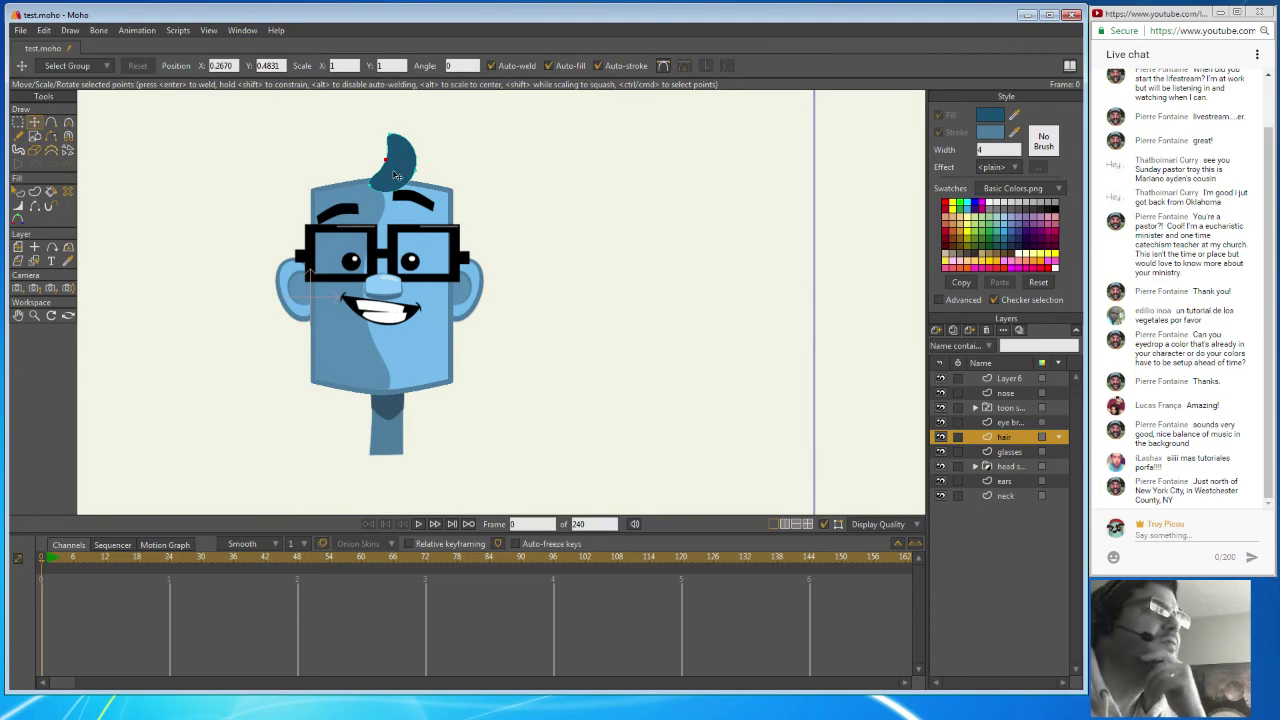
drag(393, 166, 397, 167)
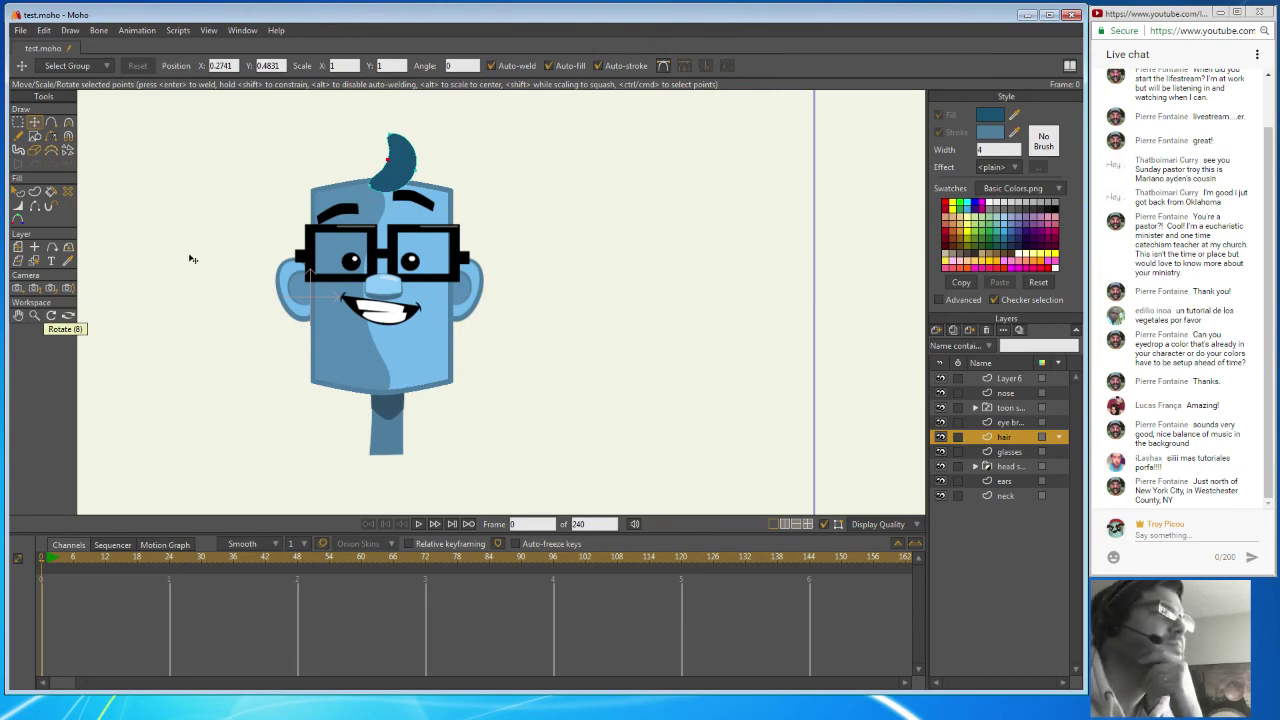
click(34, 315)
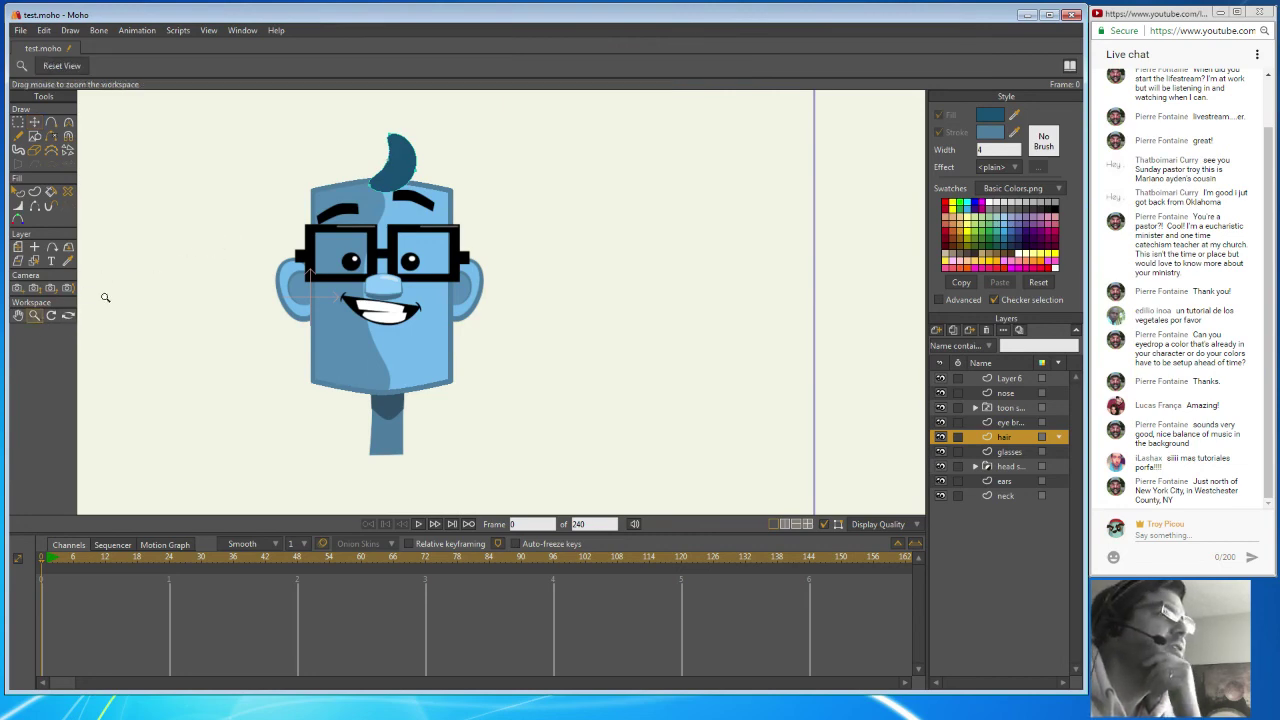
mouse_move(573, 255)
mouse_down()
mouse_move(615, 261)
mouse_move(849, 194)
mouse_move(516, 255)
mouse_move(606, 211)
mouse_move(572, 233)
mouse_up()
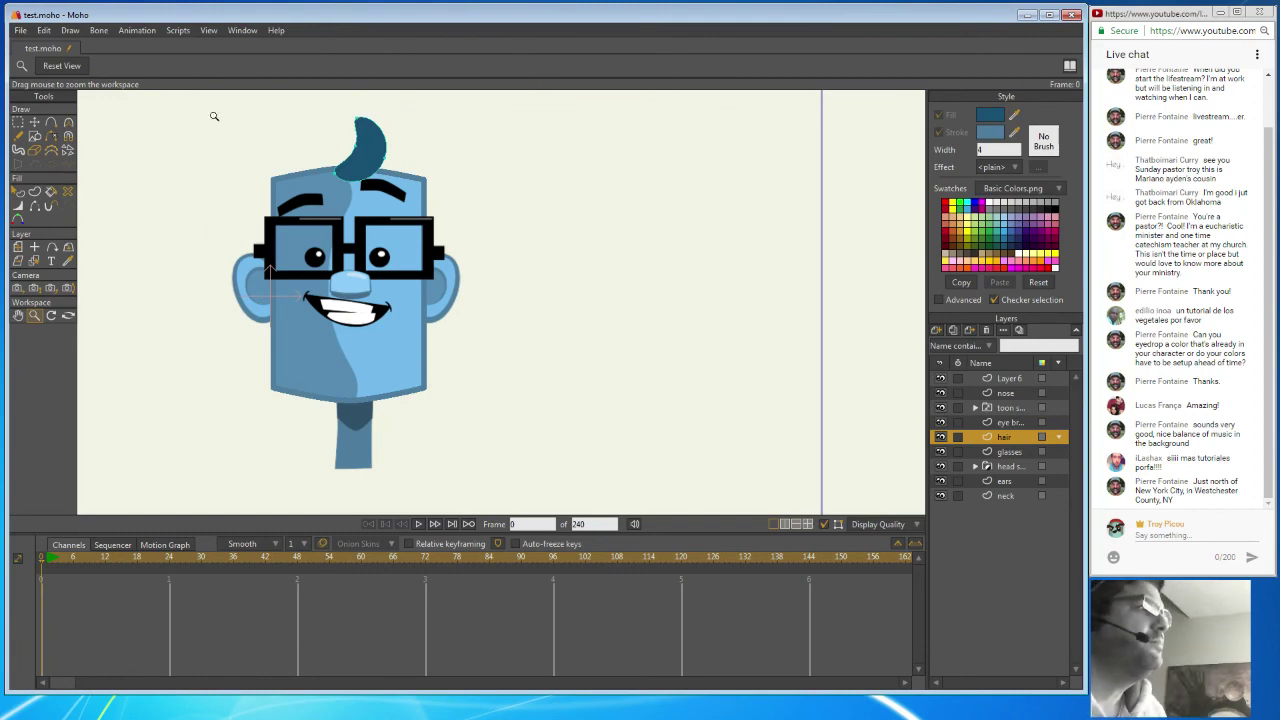
click(18, 316)
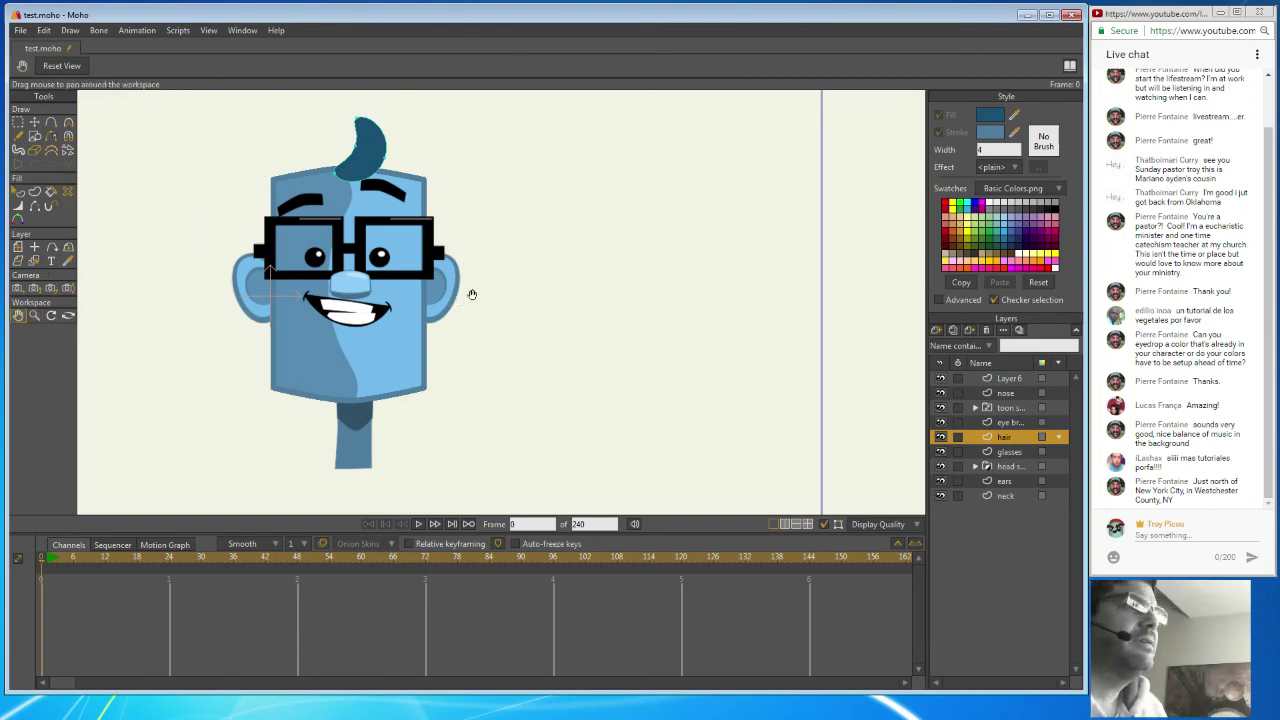
drag(534, 278, 629, 281)
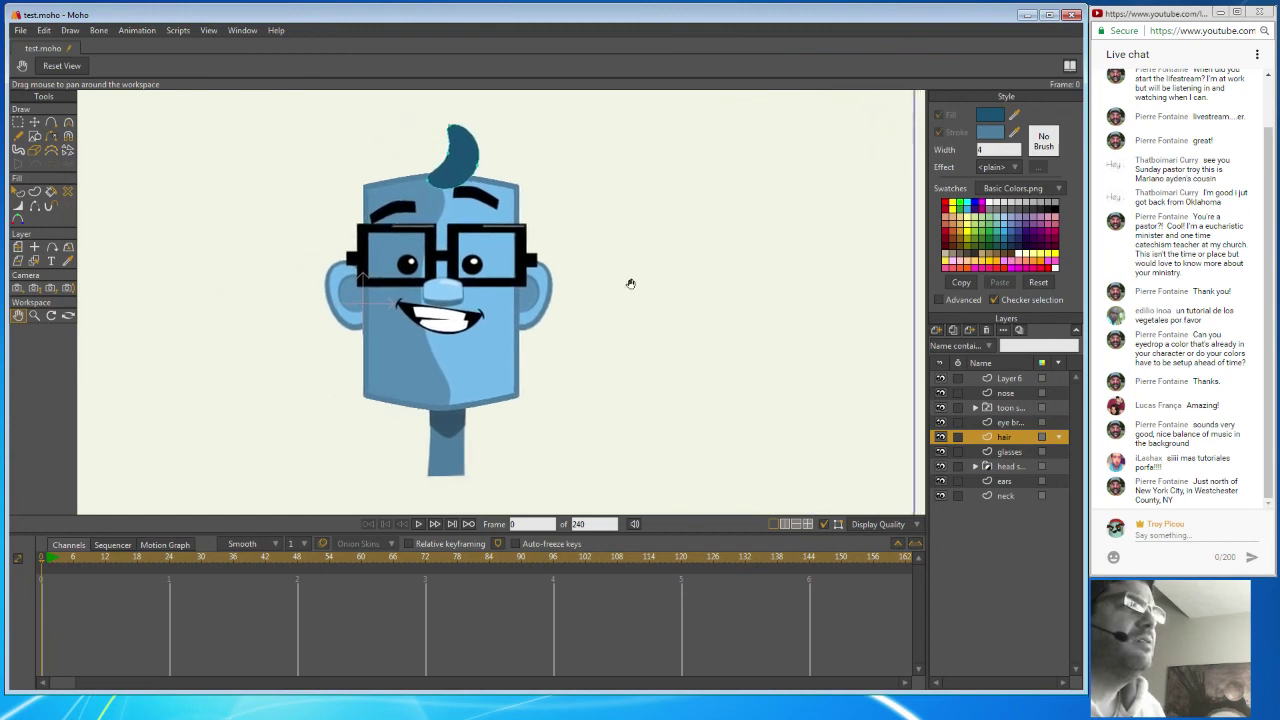
click(34, 316)
drag(550, 325, 405, 280)
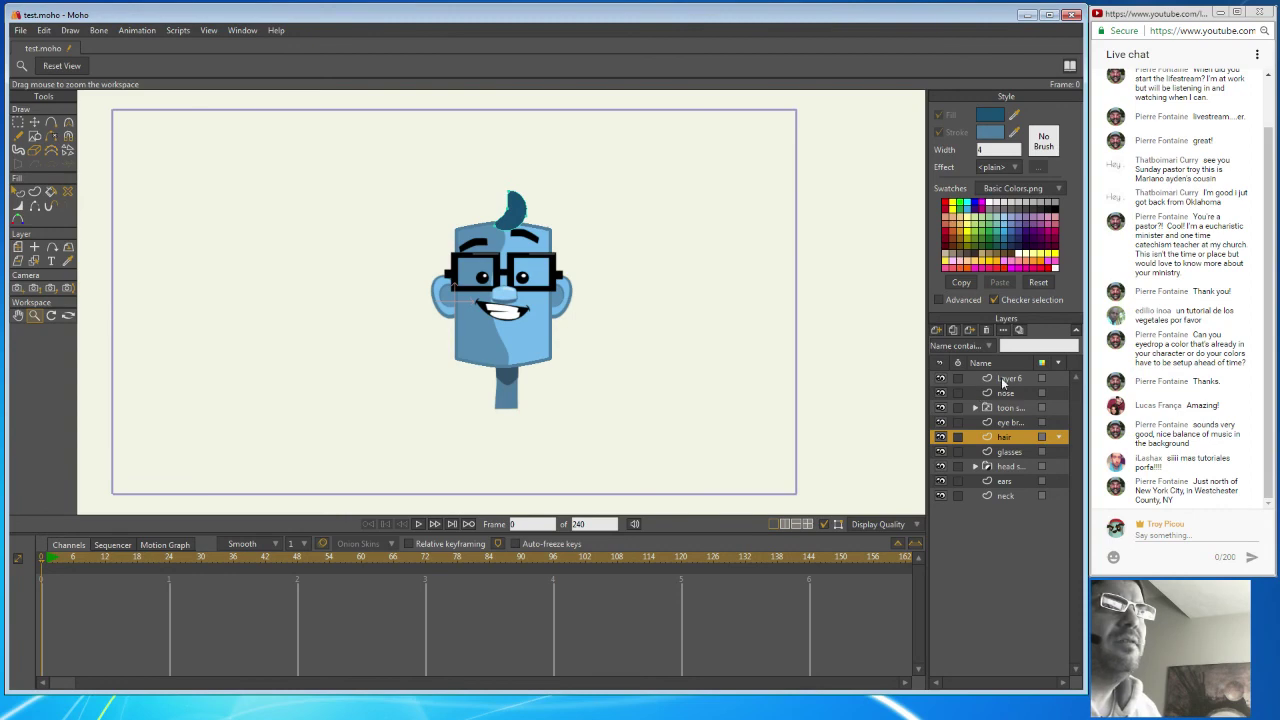
Add a group layer above the hair layer and name it head.
click(937, 330)
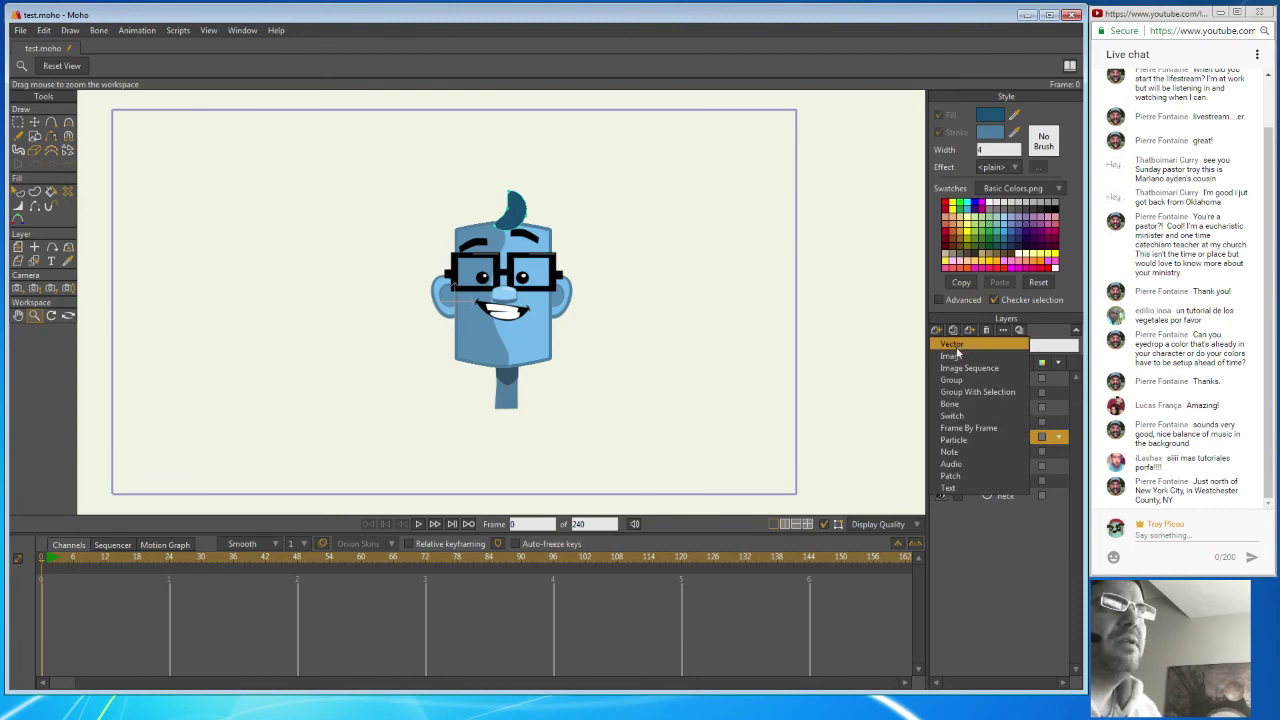
click(955, 381)
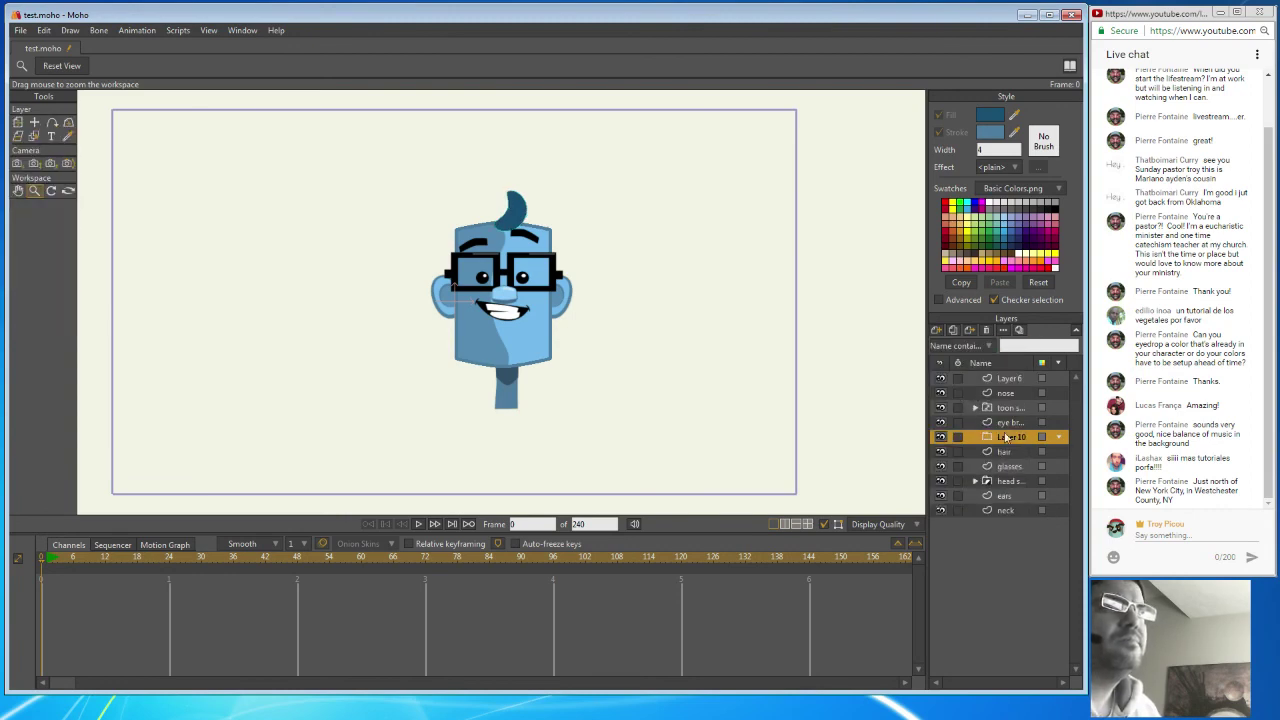
double_click(1020, 440)
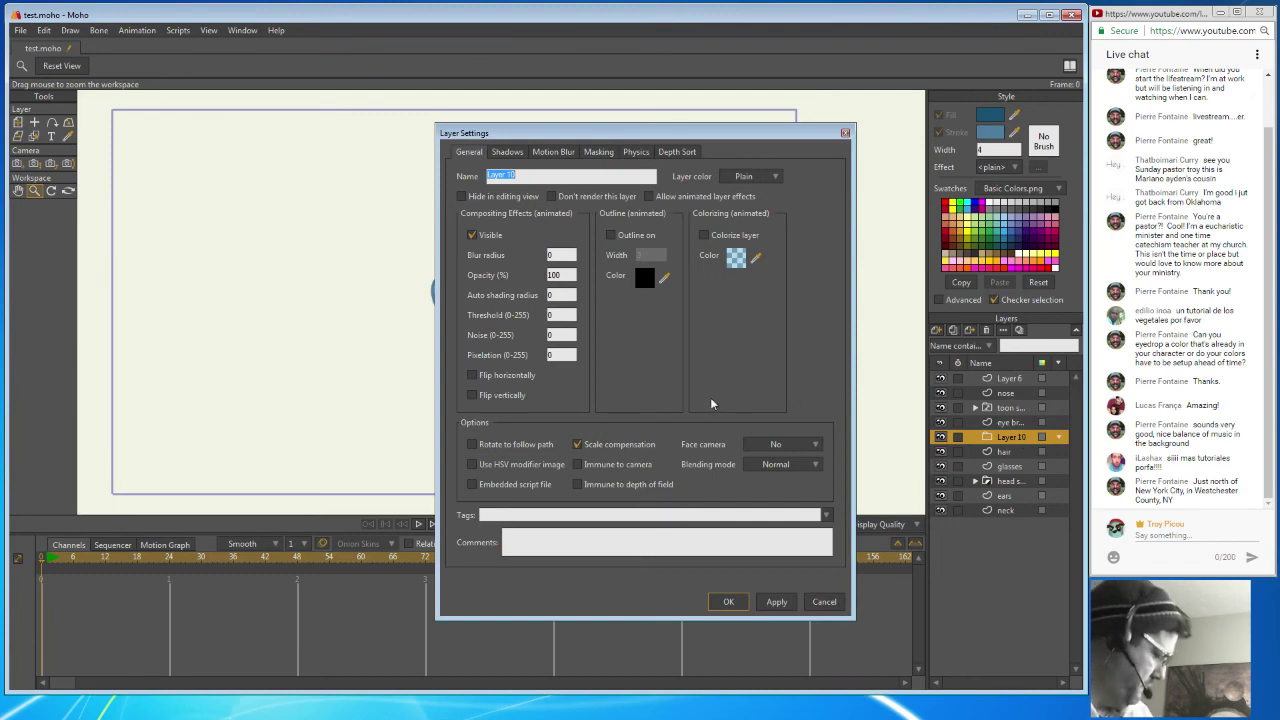
text(hea)
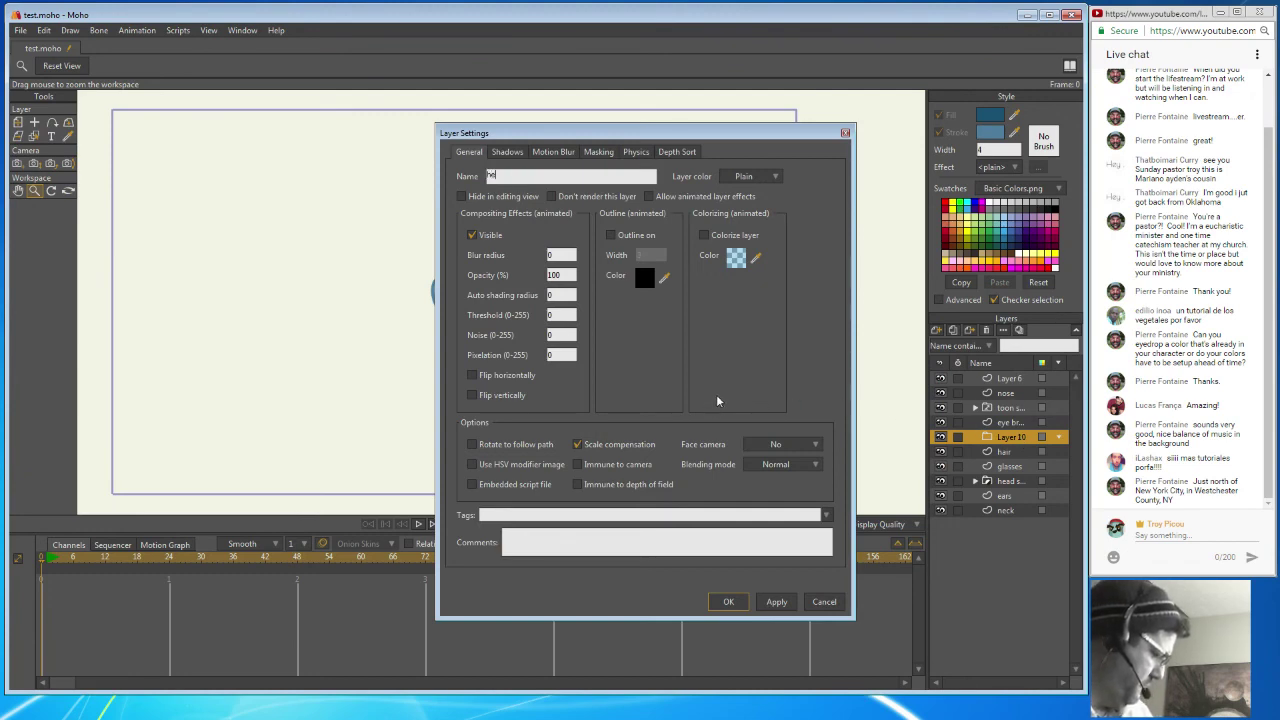
text(d)
click(775, 603)
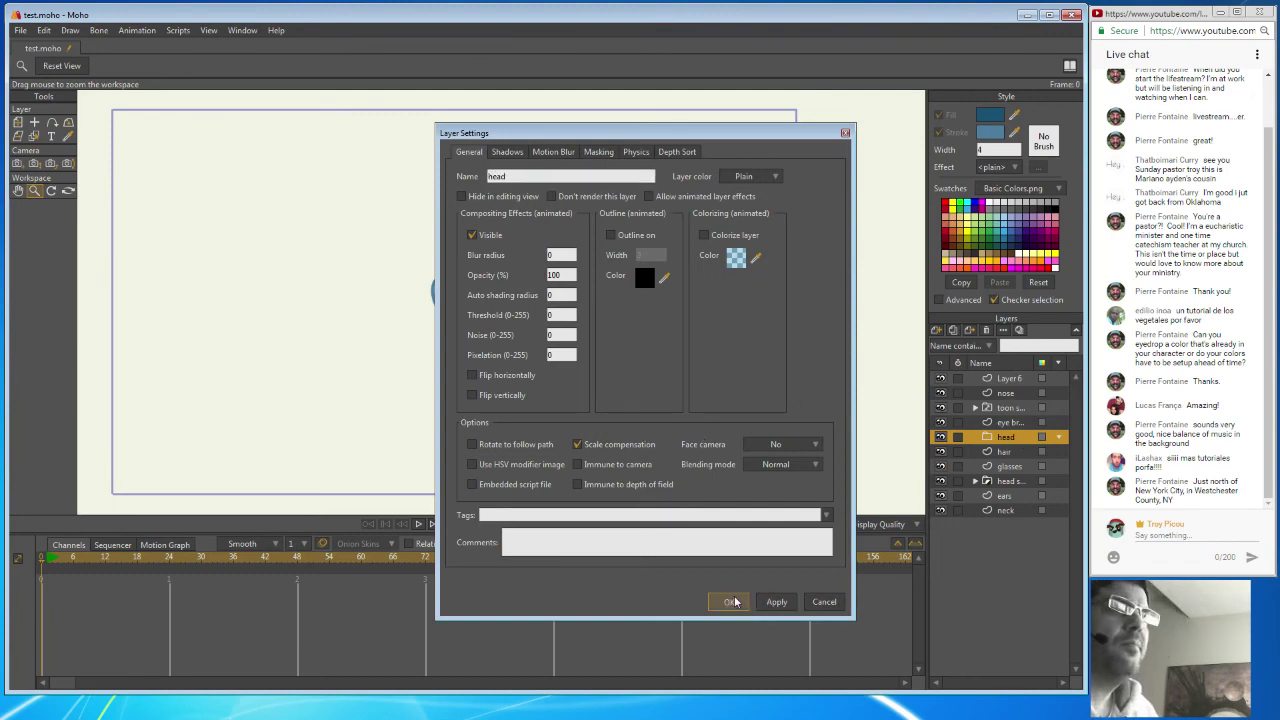
click(728, 602)
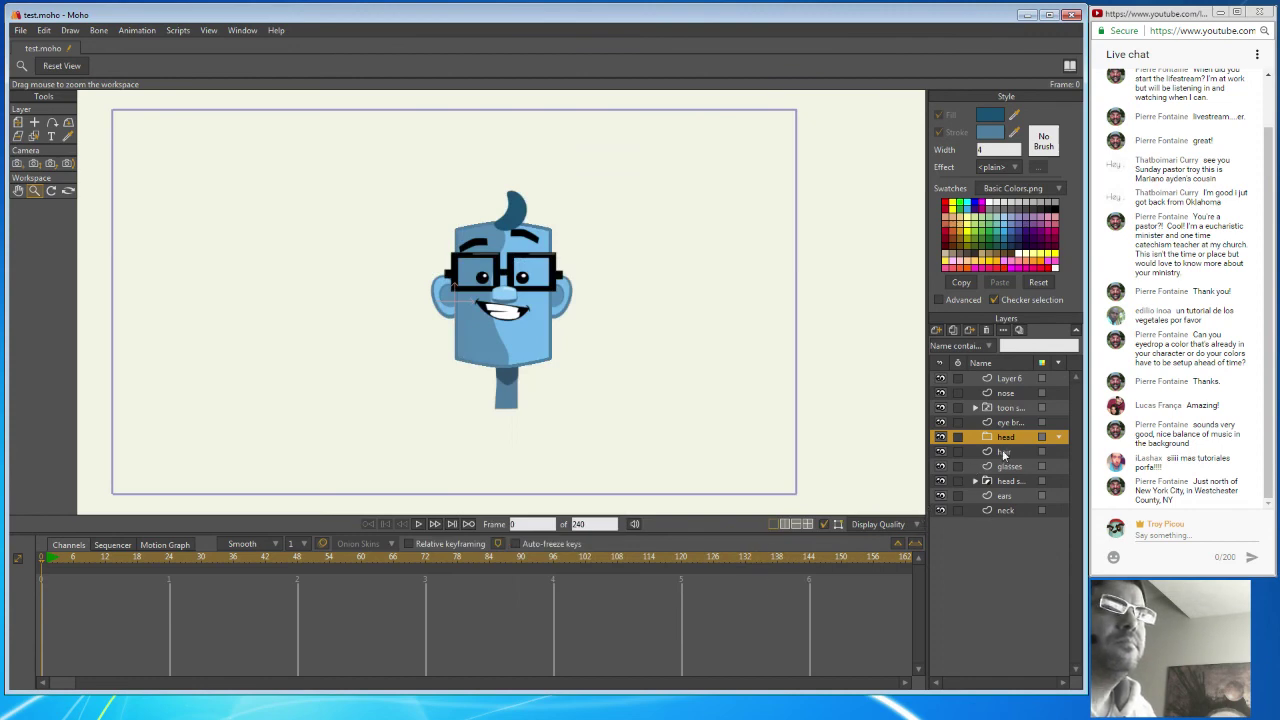
Move the head group up the layer stack so it sits between Layer 6 and the nose layer.
click(1006, 452)
click(1007, 440)
double_click(1007, 440)
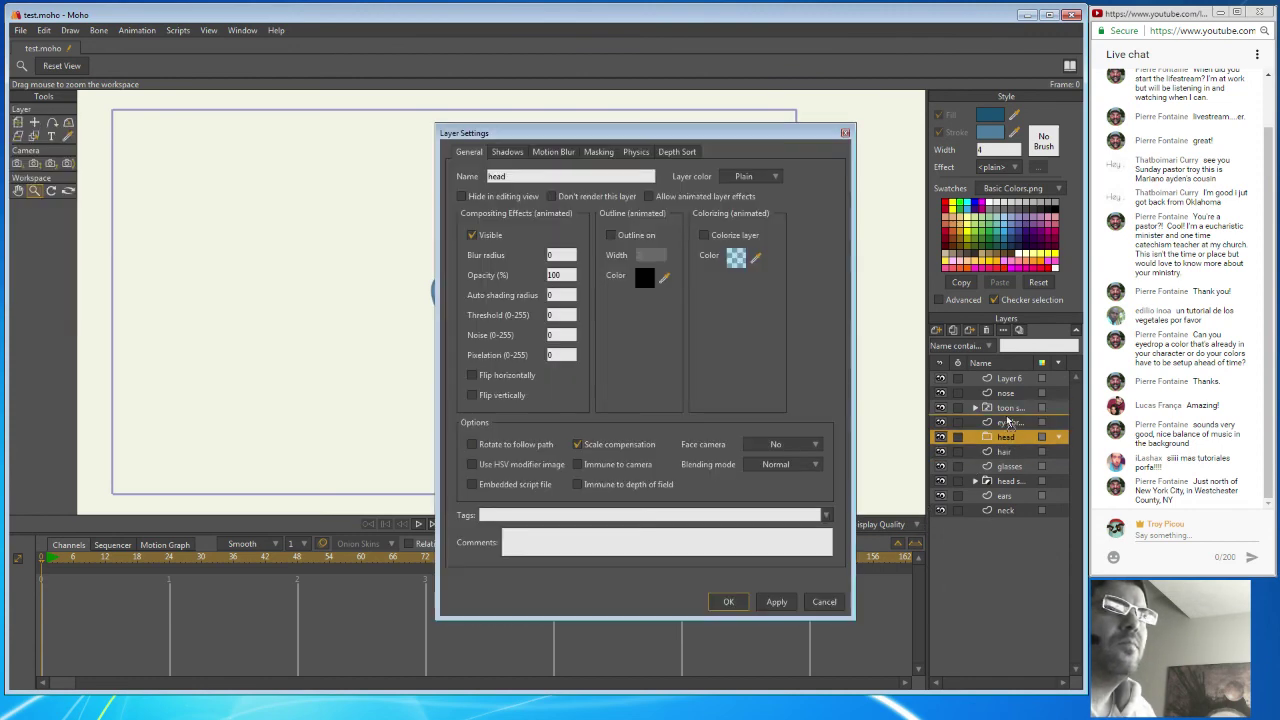
click(816, 603)
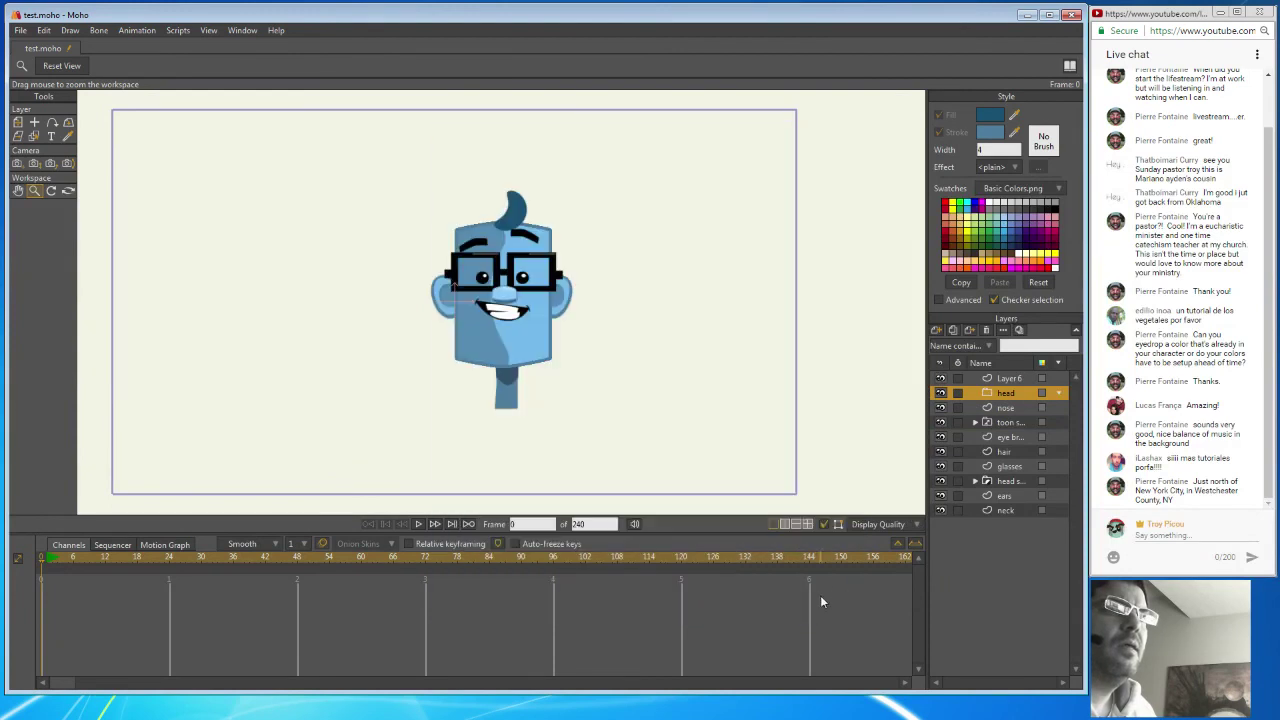
Place all layers from nose down to neck inside the head group and collapse the group.
click(1005, 410)
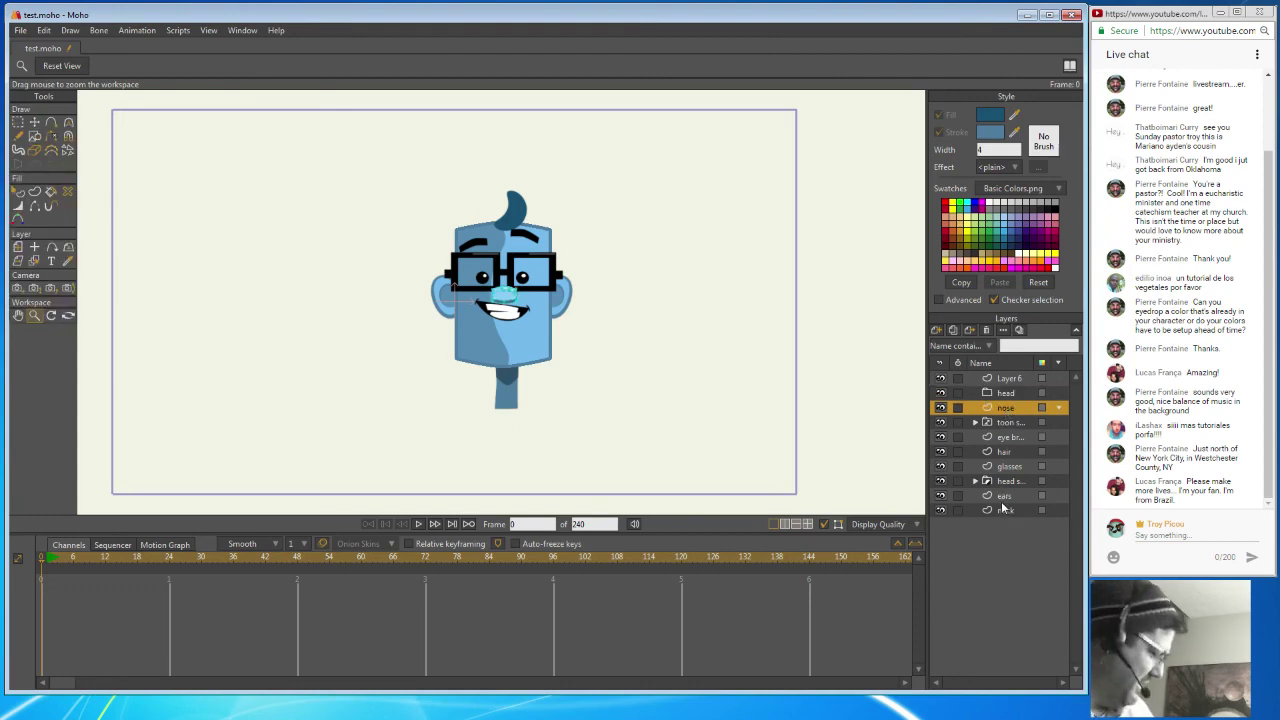
shift+click(1005, 511)
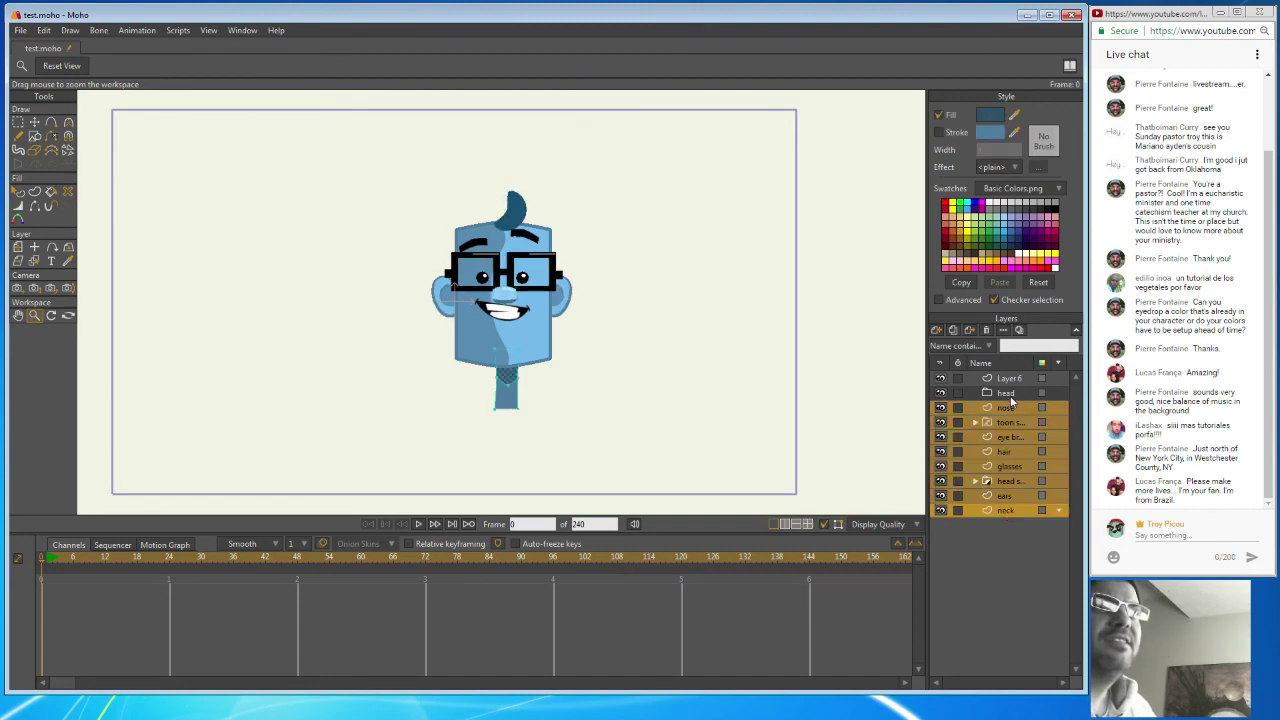
drag(1009, 391, 1009, 391)
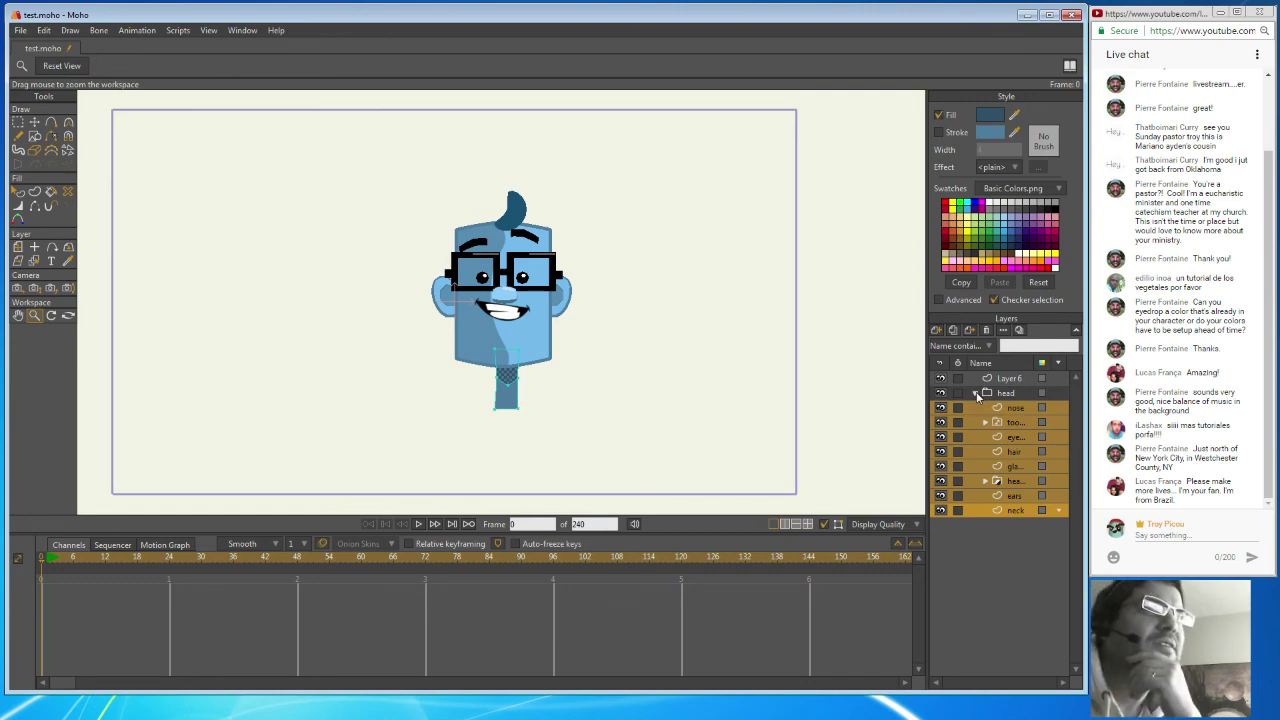
click(976, 394)
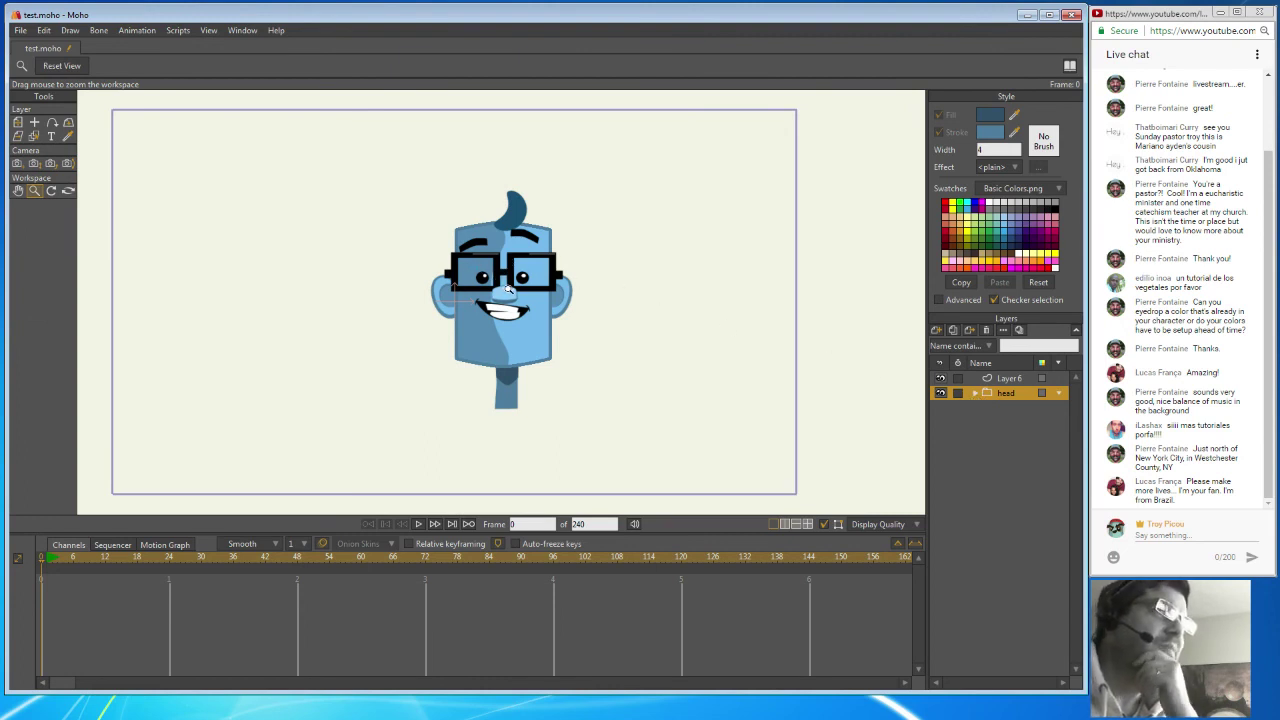
drag(506, 290, 538, 268)
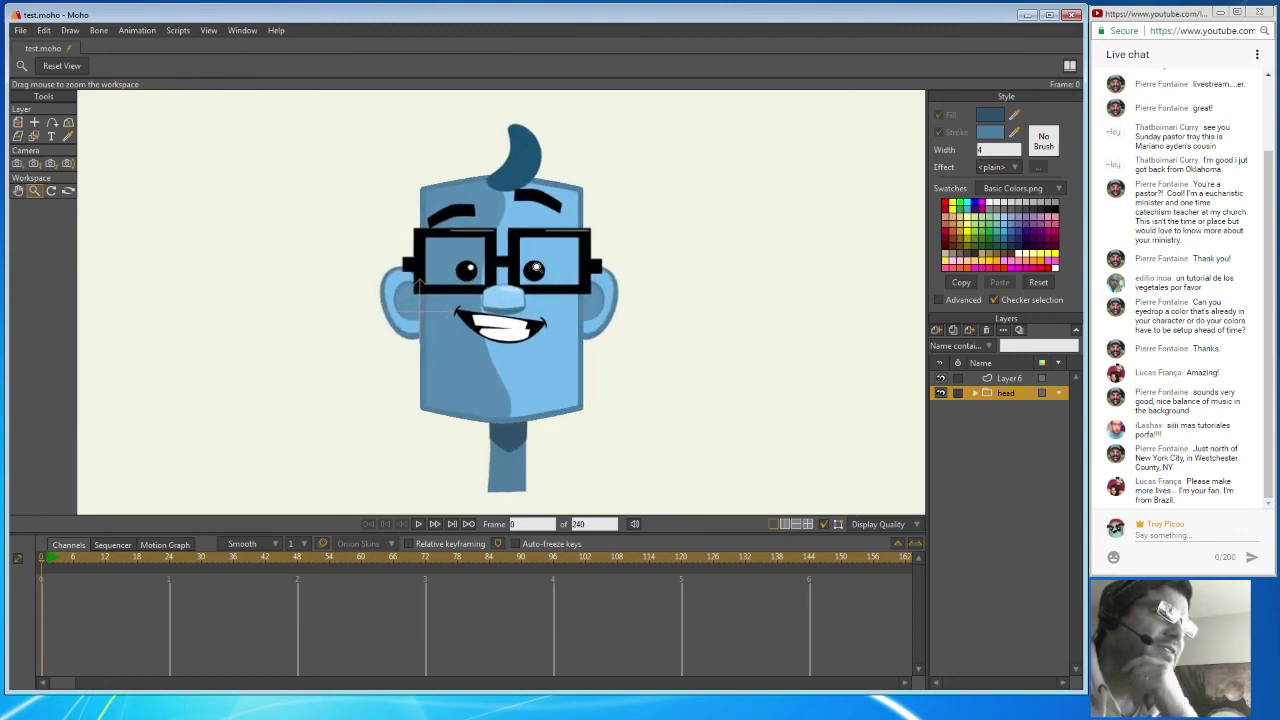
click(17, 192)
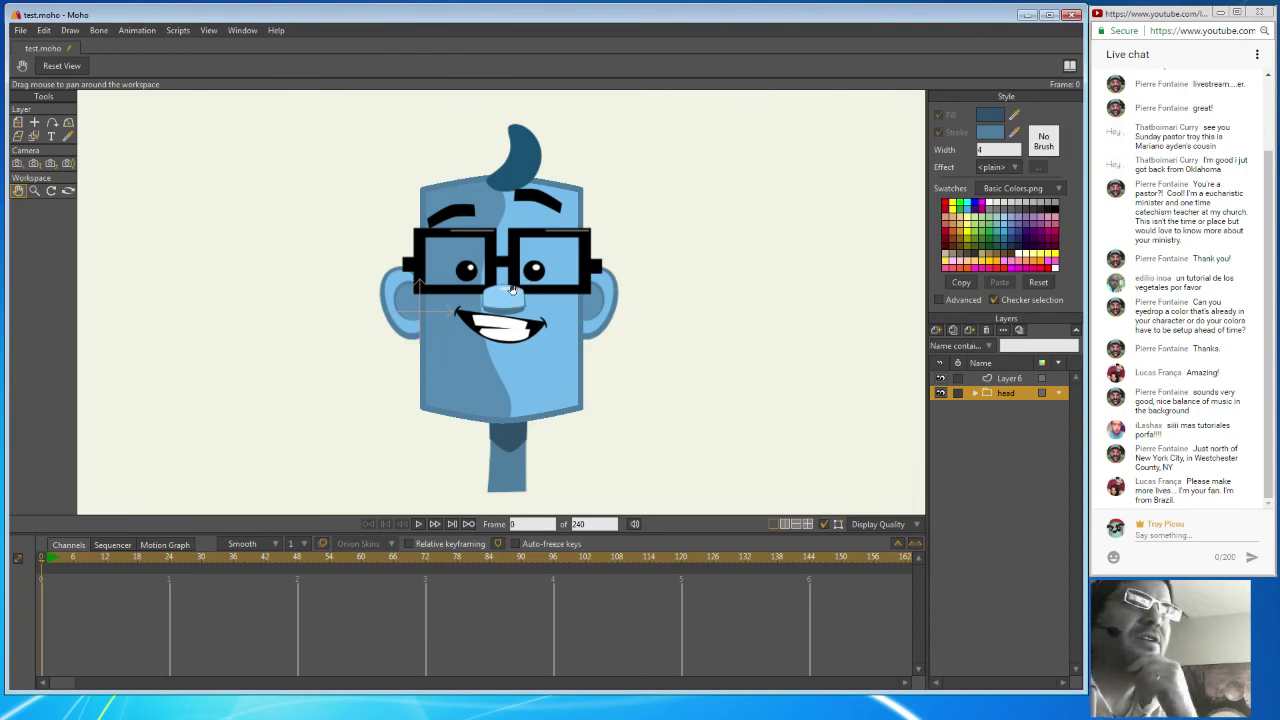
click(1272, 416)
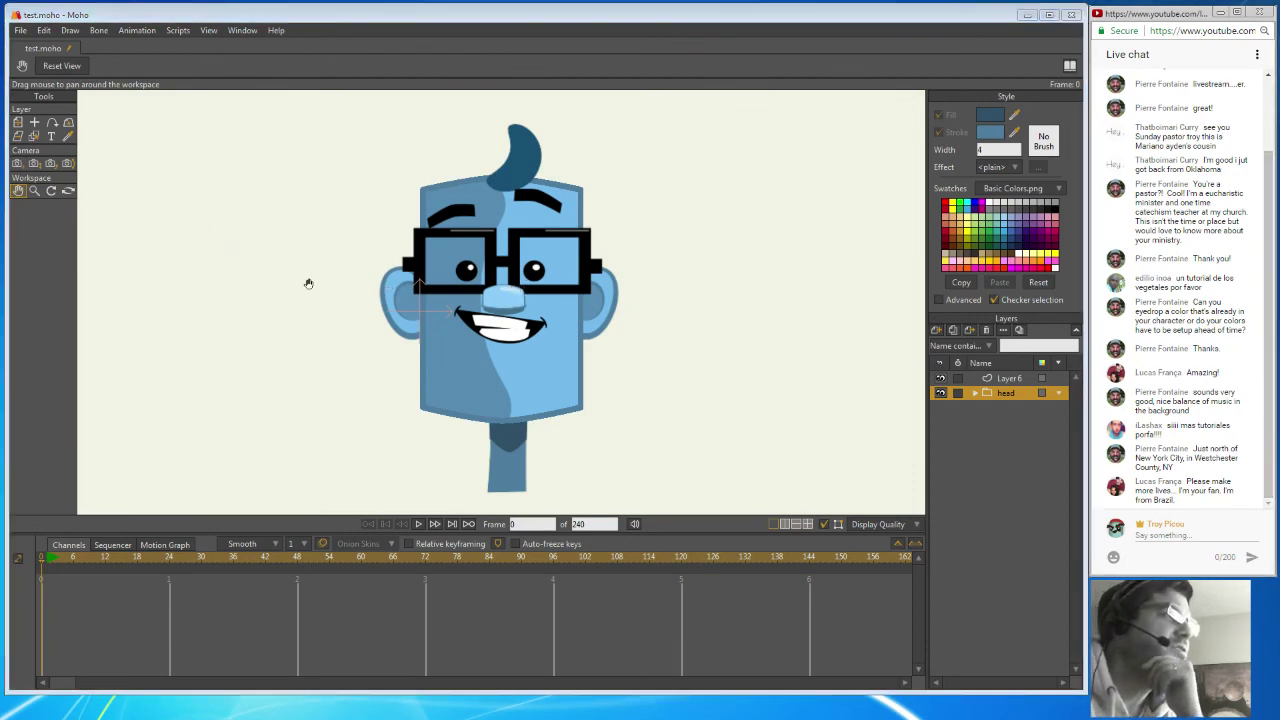
click(35, 192)
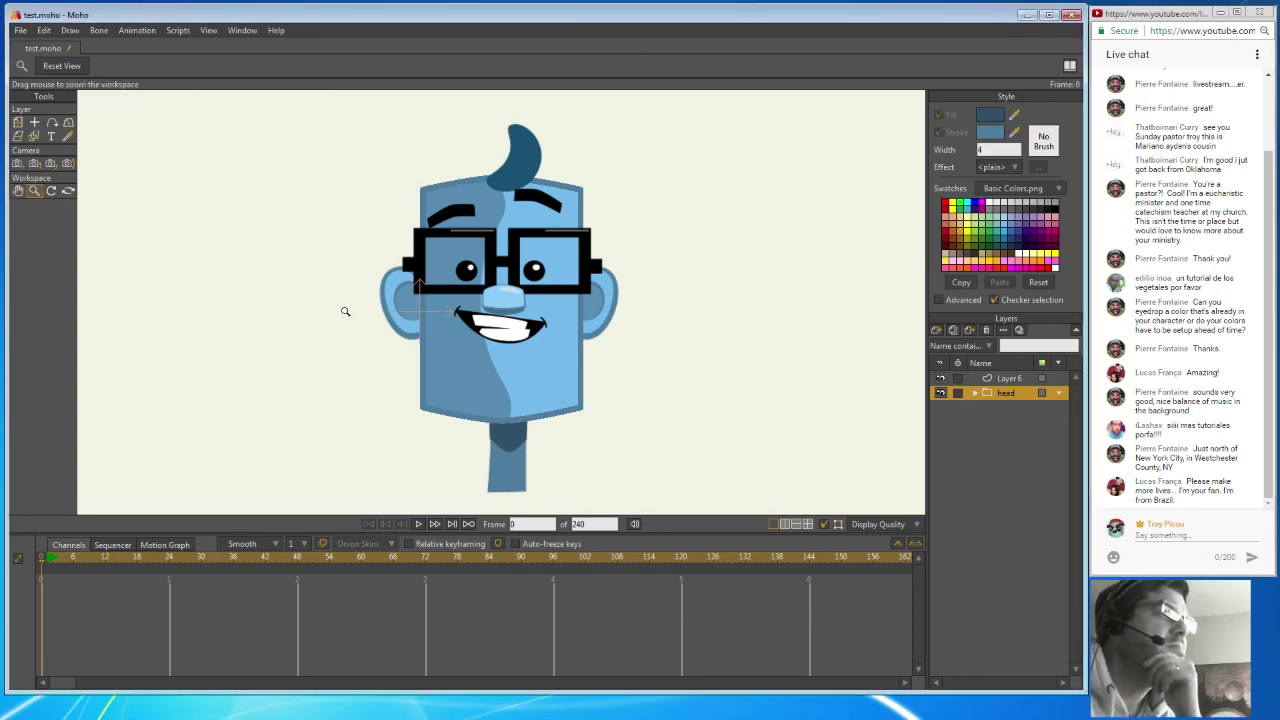
drag(345, 312, 249, 277)
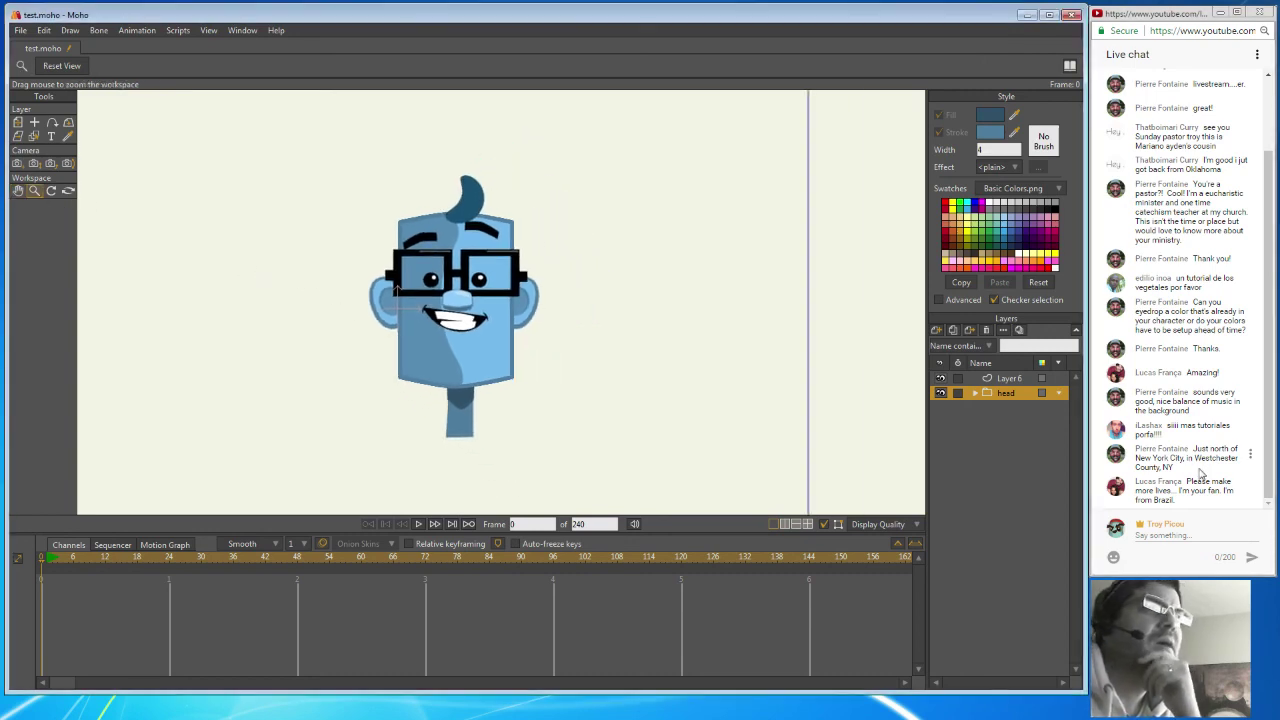
Reposition the whole head group slightly left of the frame's centre, at about X -0.26, Y 0.03, using Transform Layer.
click(18, 122)
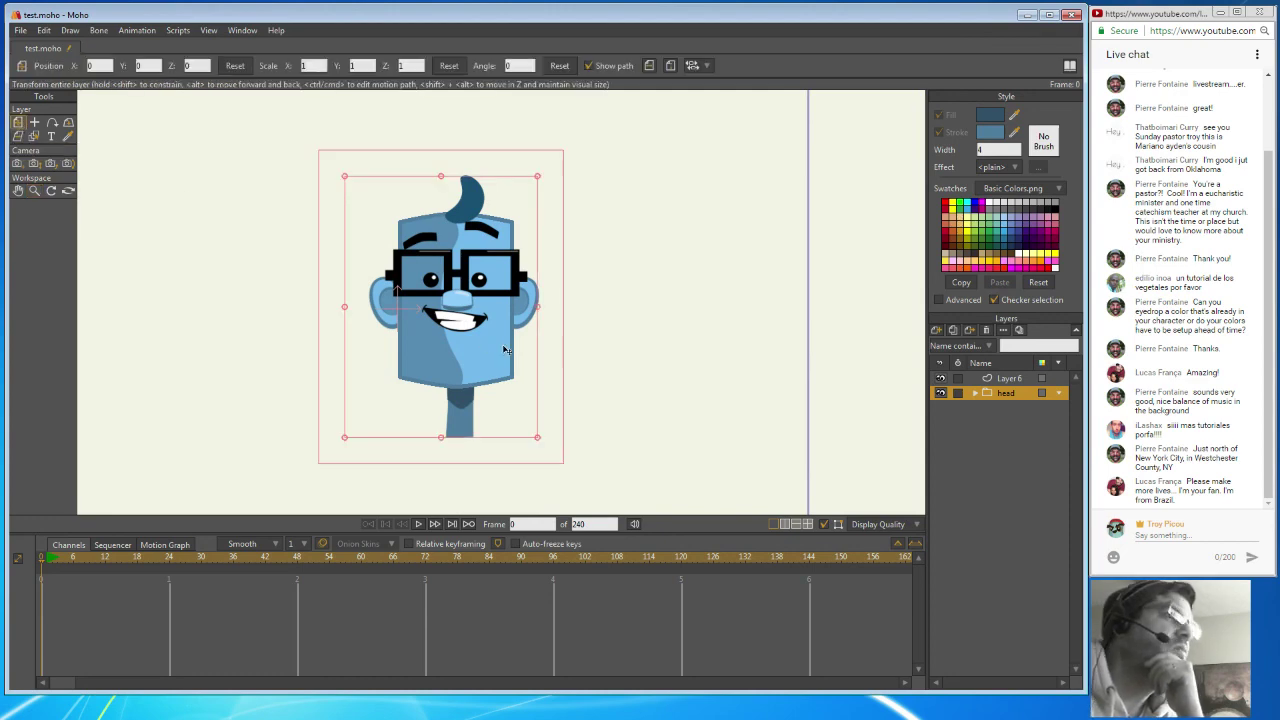
drag(483, 351, 444, 332)
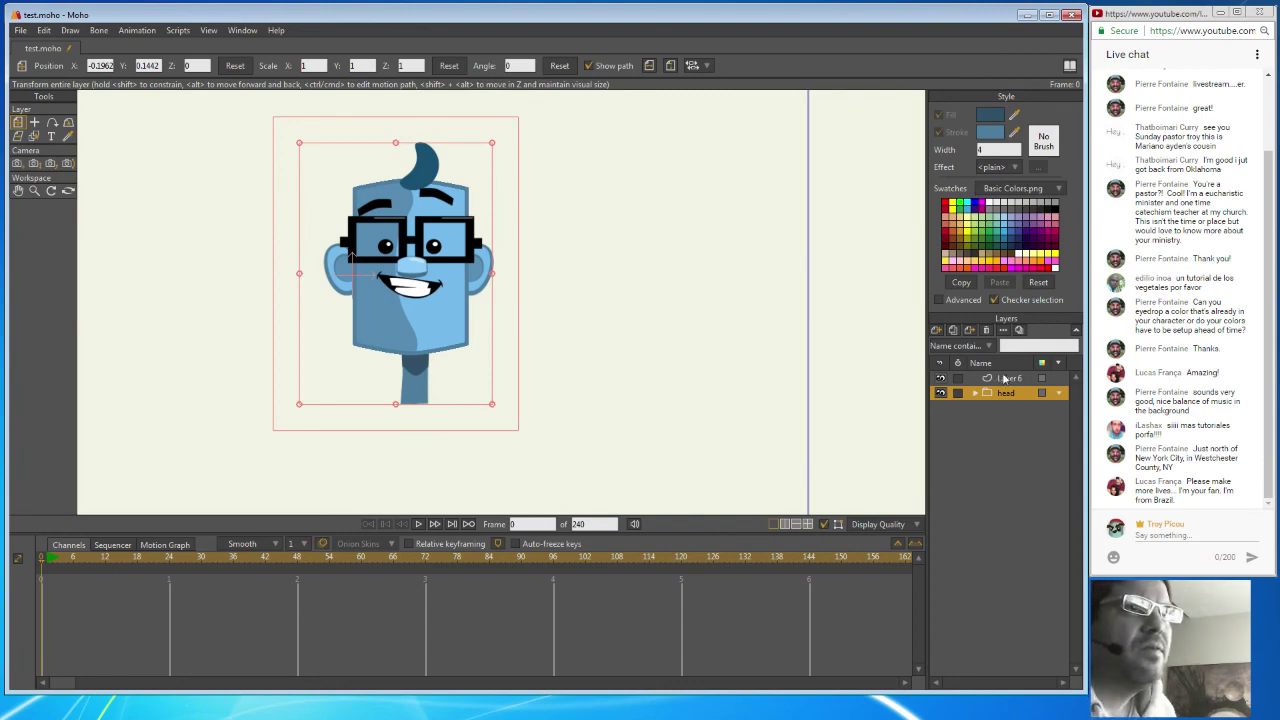
click(976, 393)
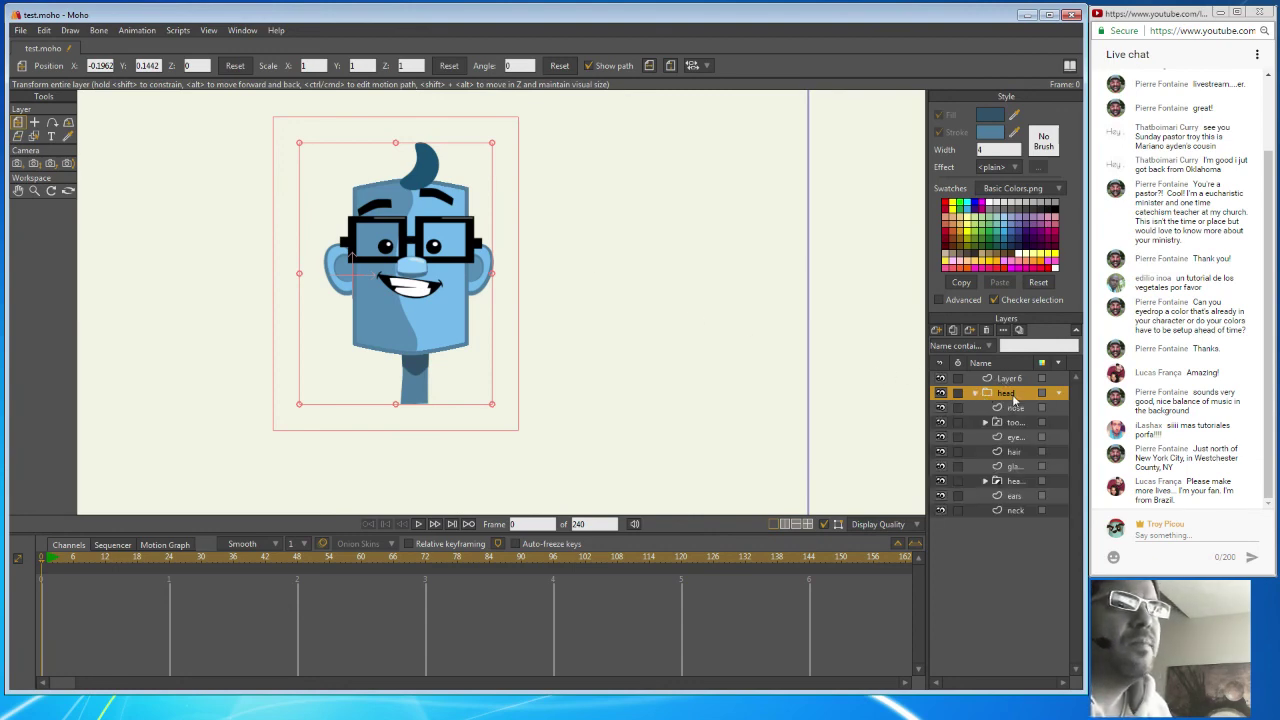
click(976, 394)
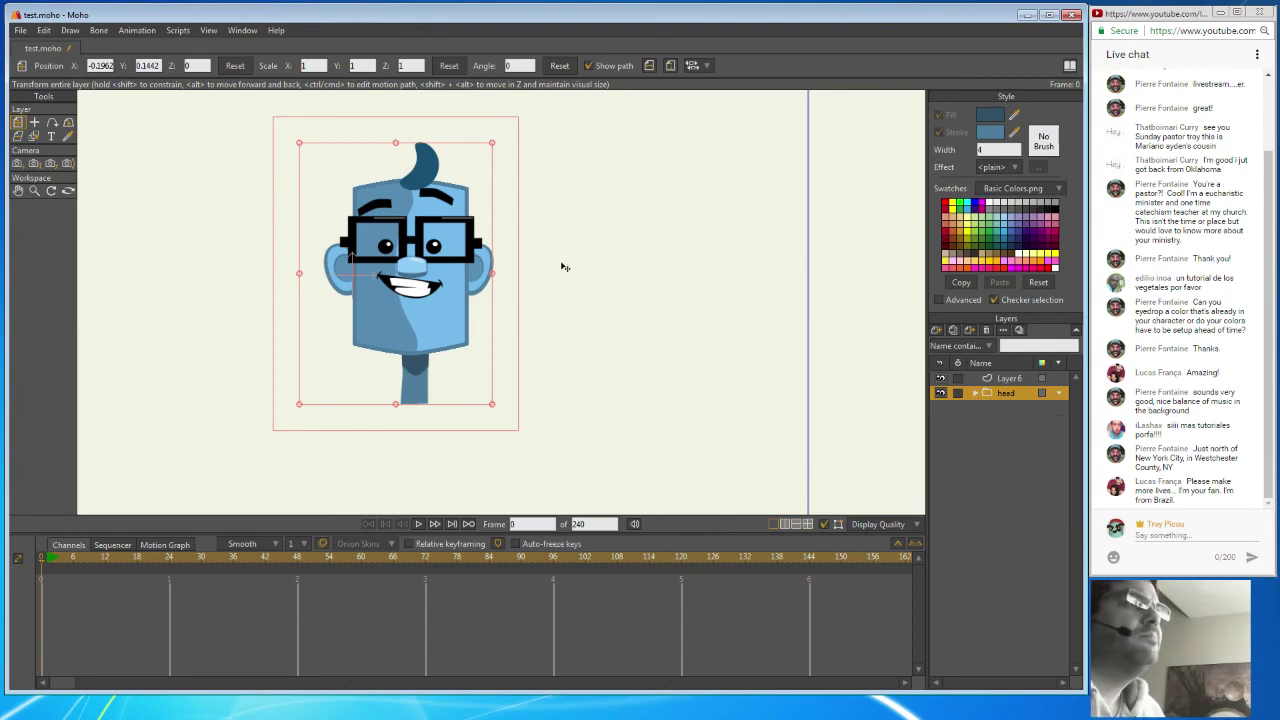
drag(424, 302, 460, 314)
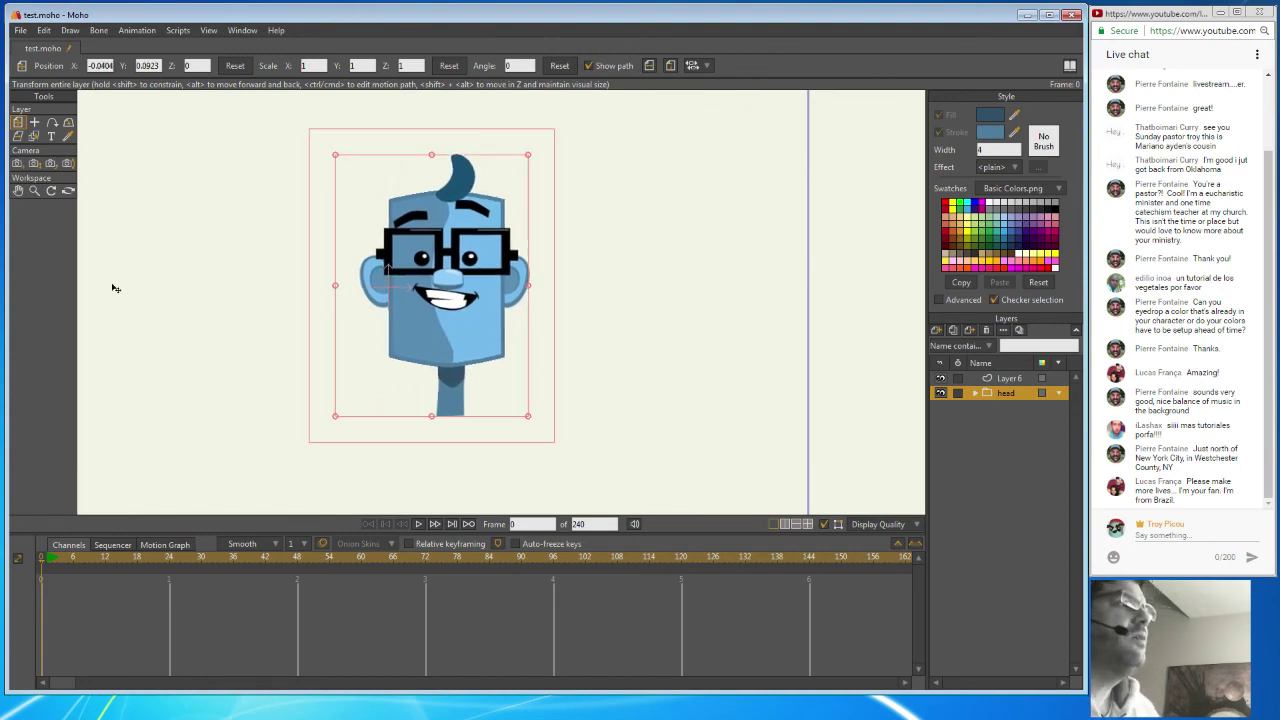
click(35, 191)
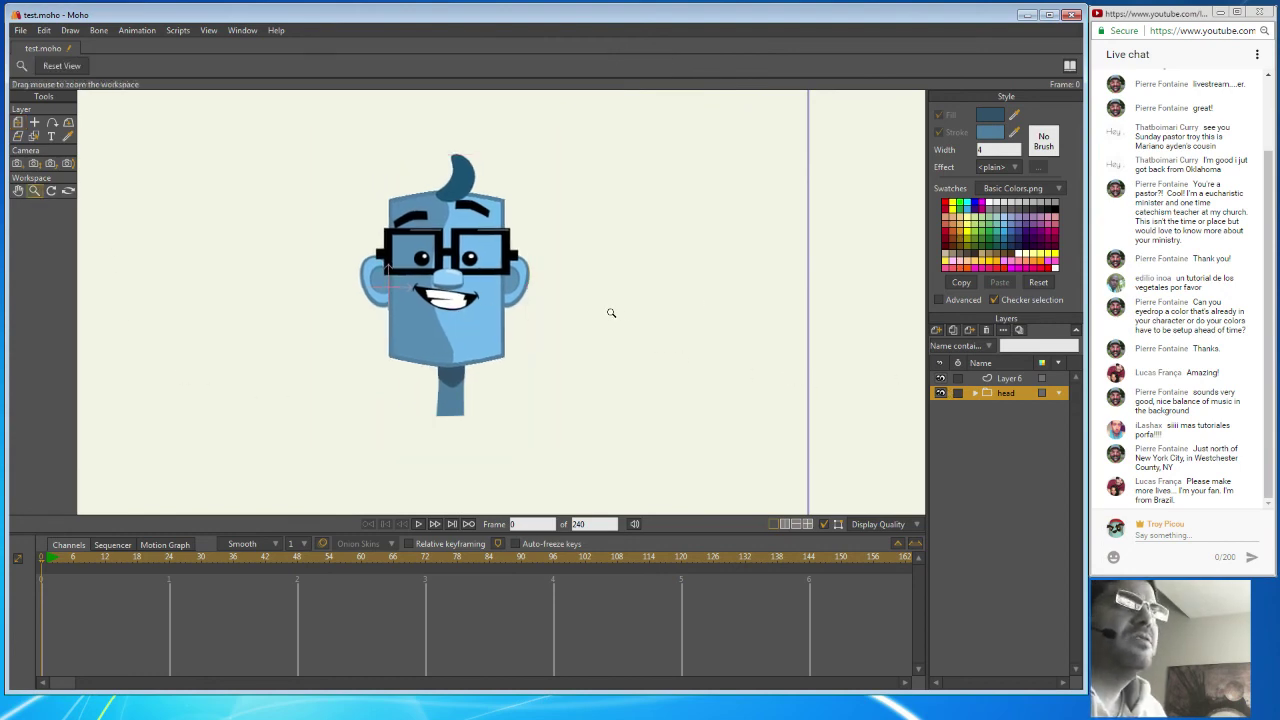
drag(617, 320, 334, 289)
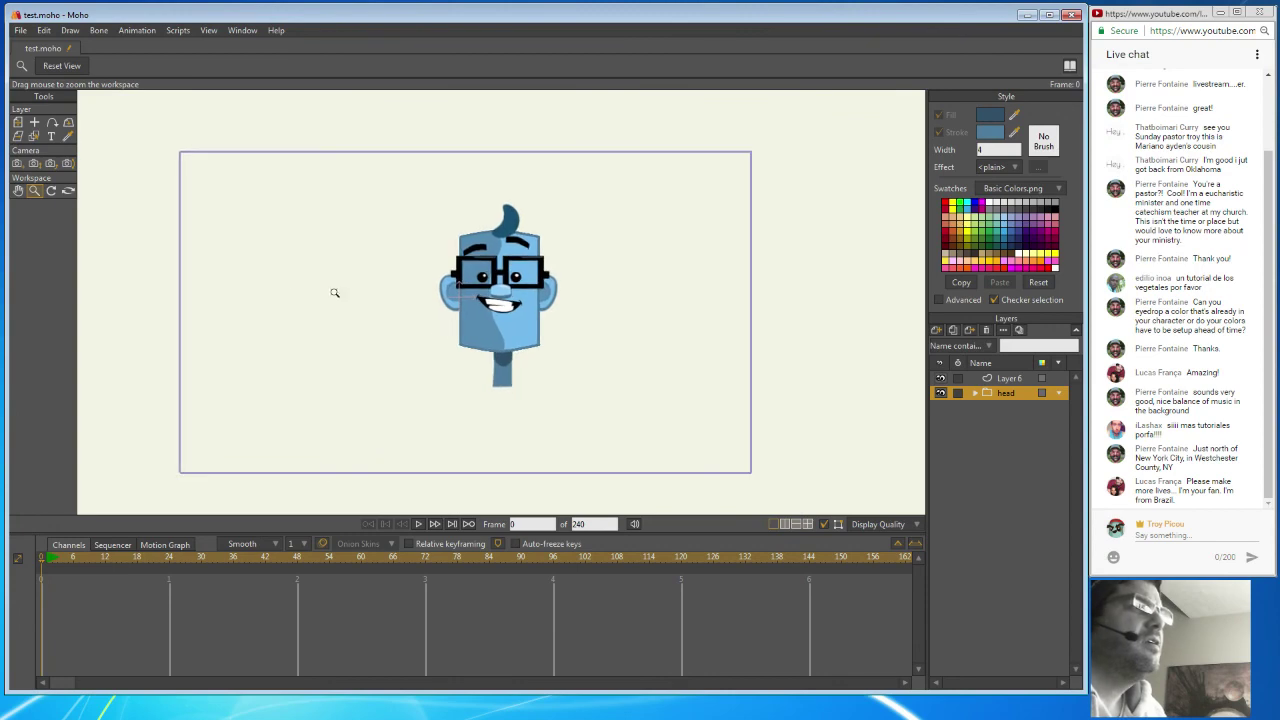
click(18, 122)
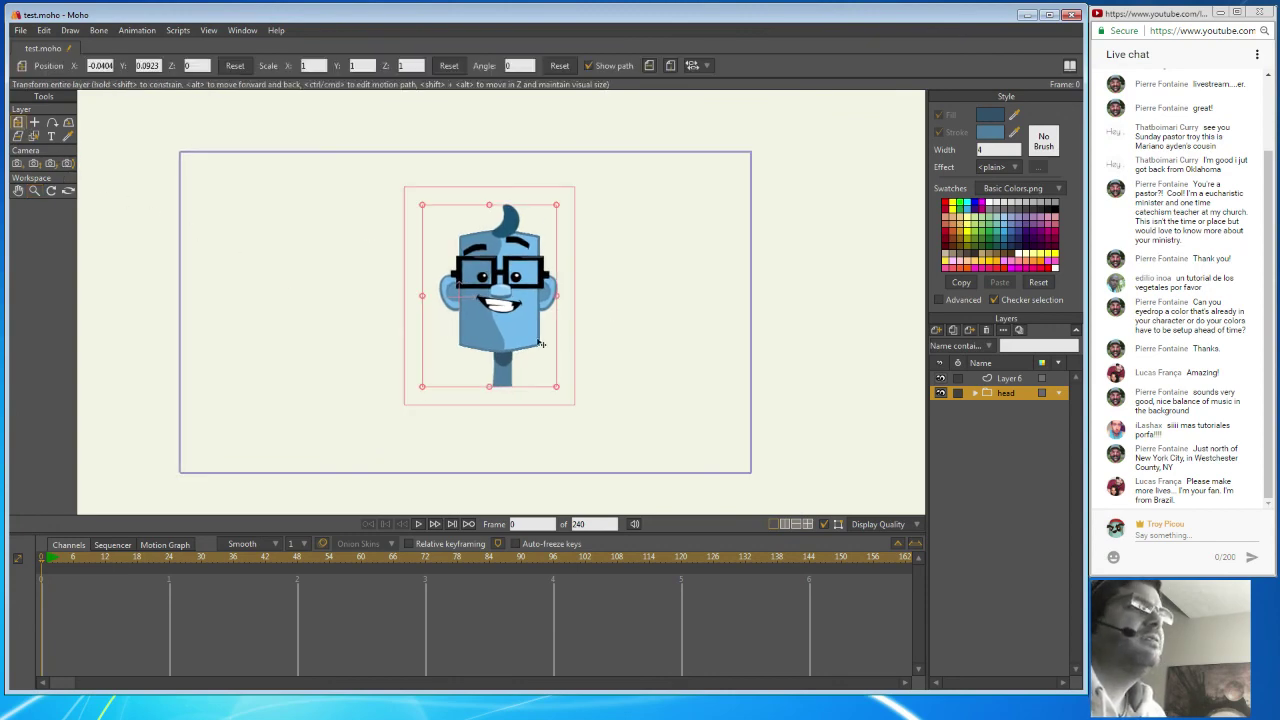
drag(530, 350, 494, 360)
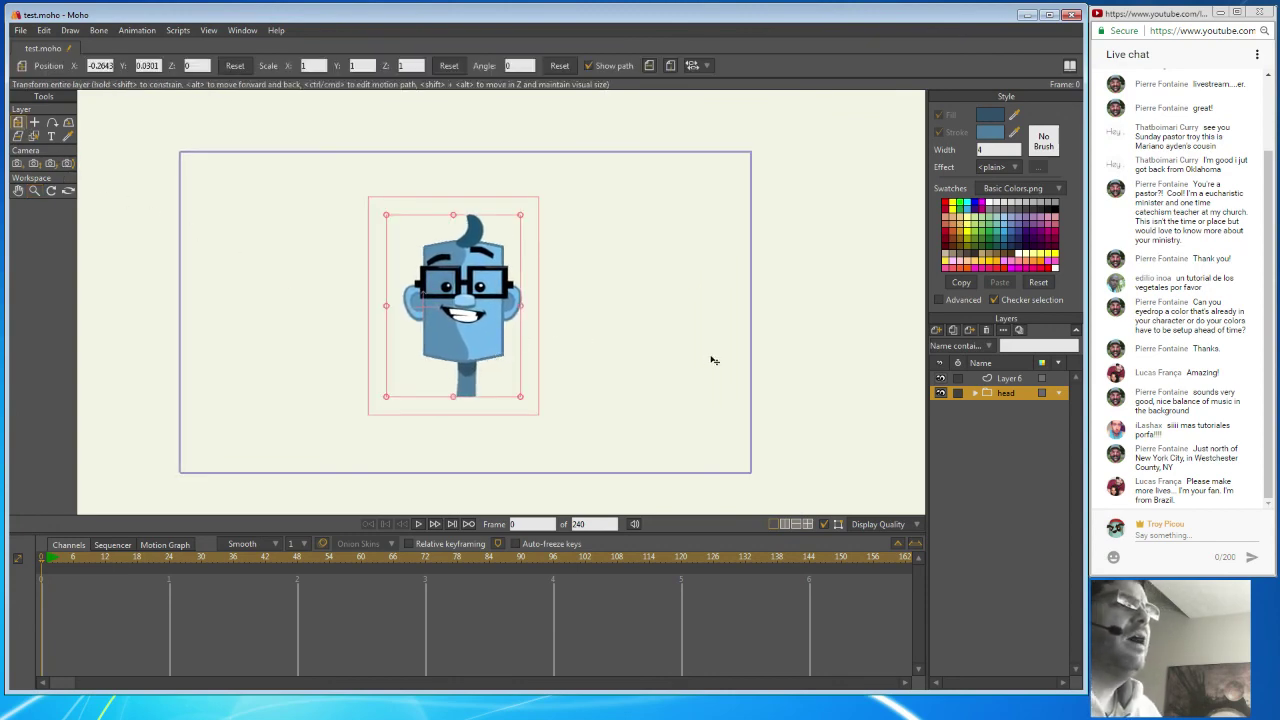
Save the project under the new file name stream head in the my content folder.
click(24, 31)
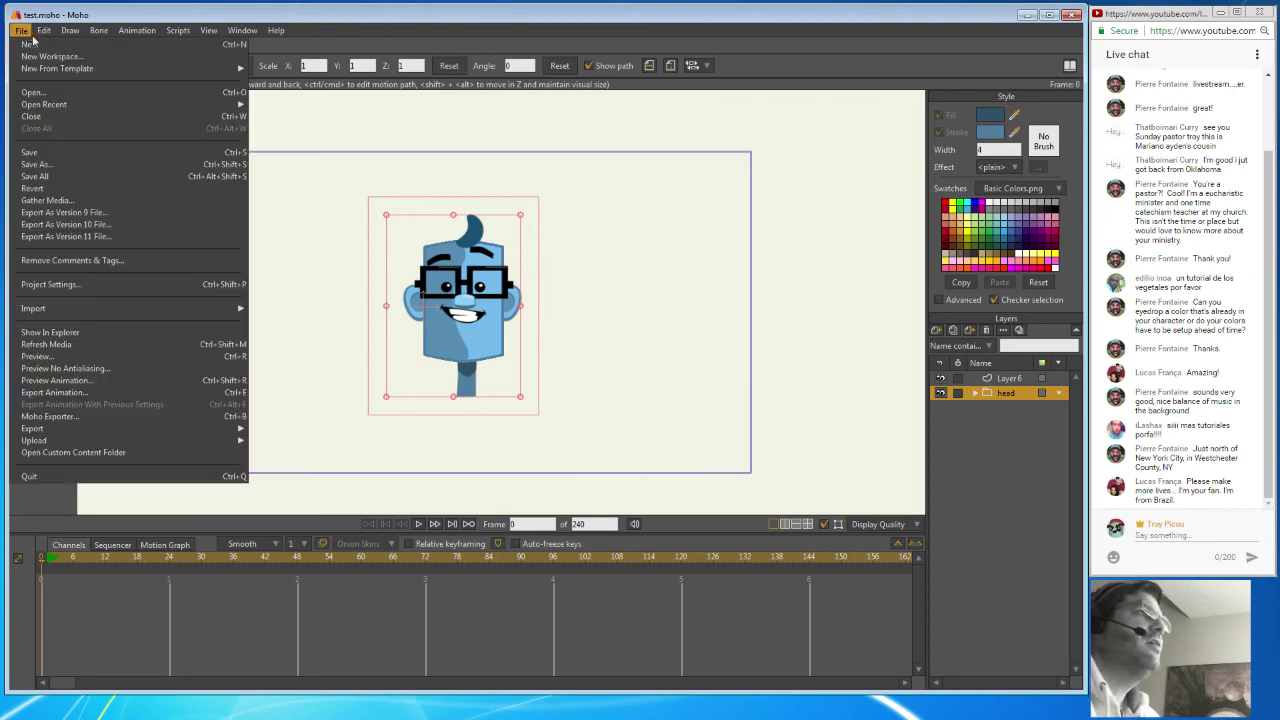
mouse_move(44, 30)
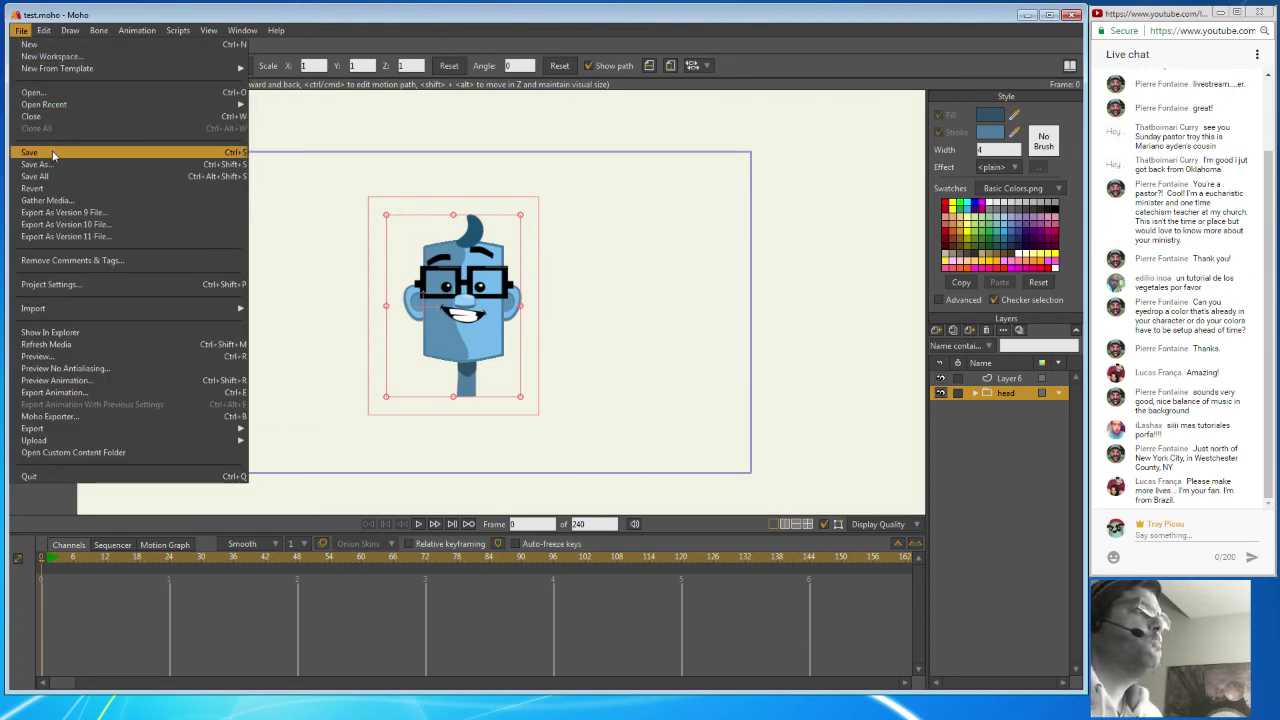
click(50, 165)
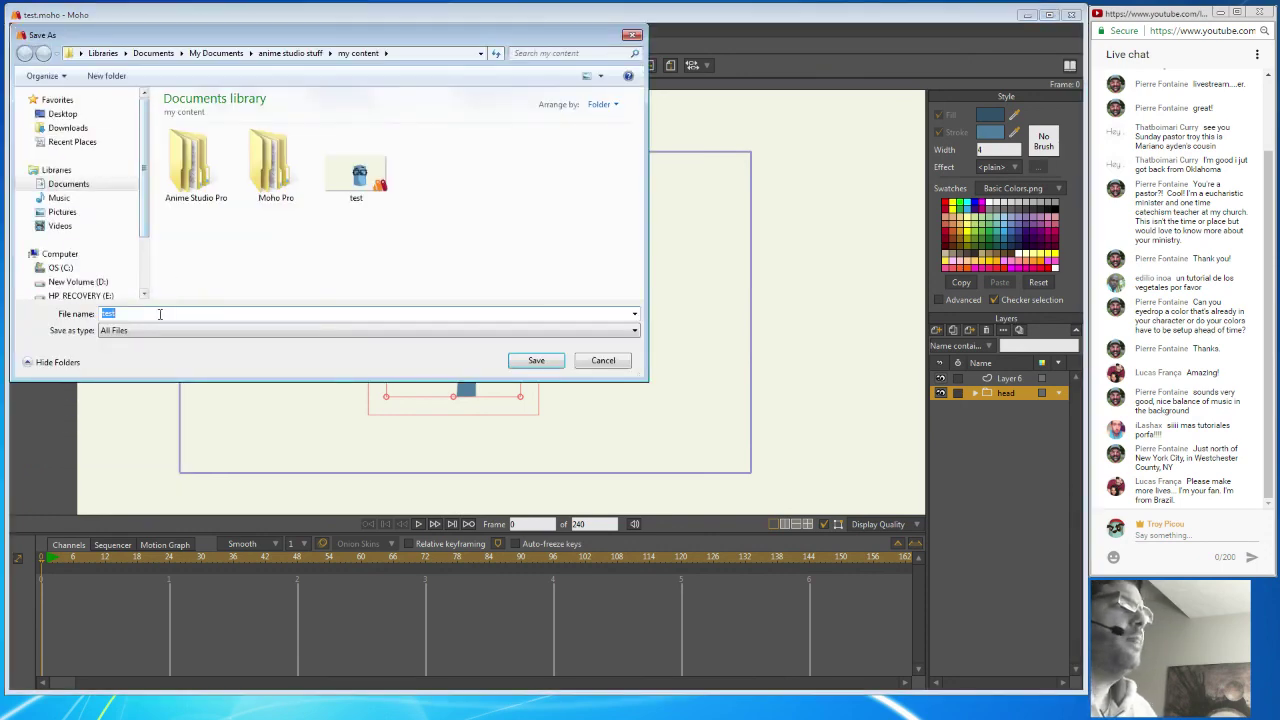
text(s)
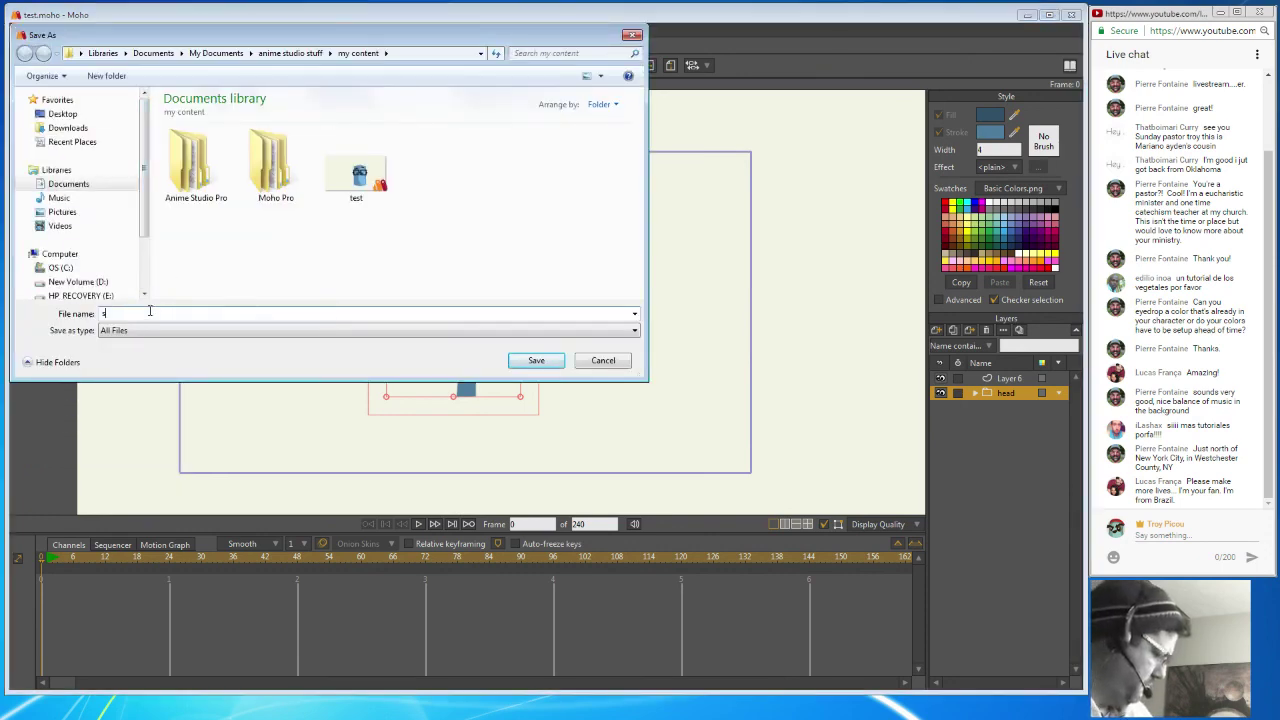
text(tream head)
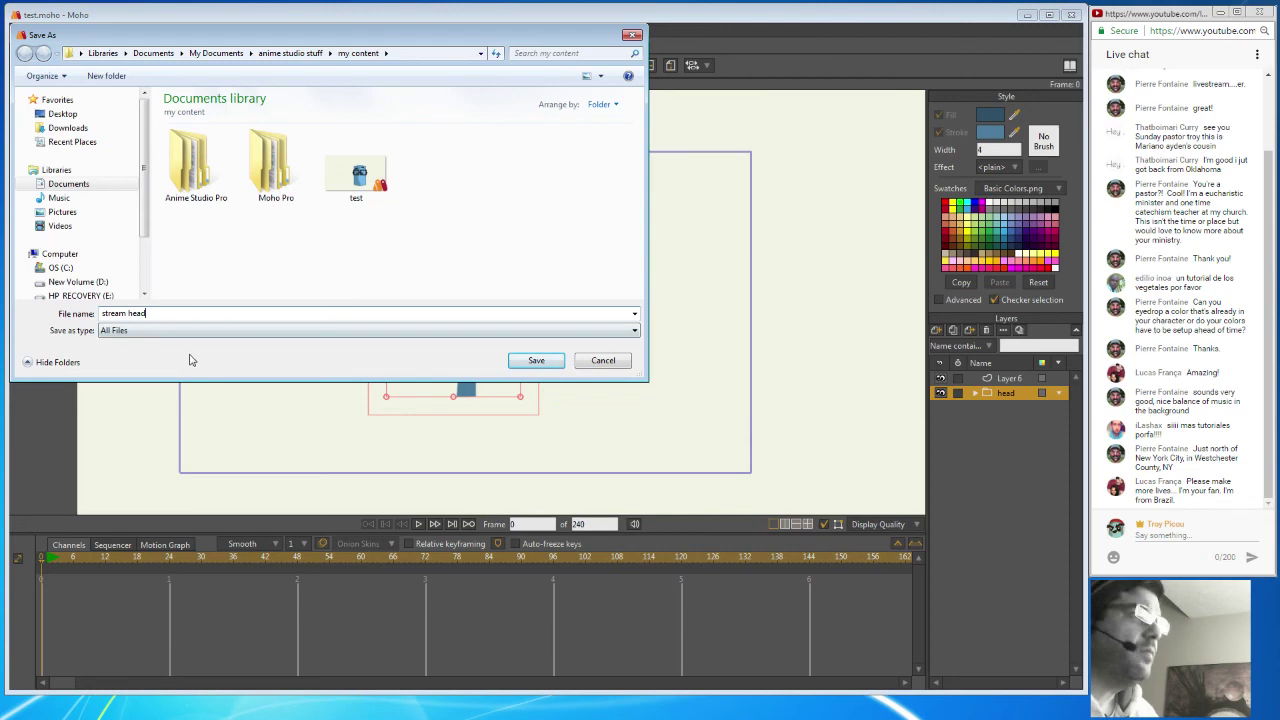
click(534, 360)
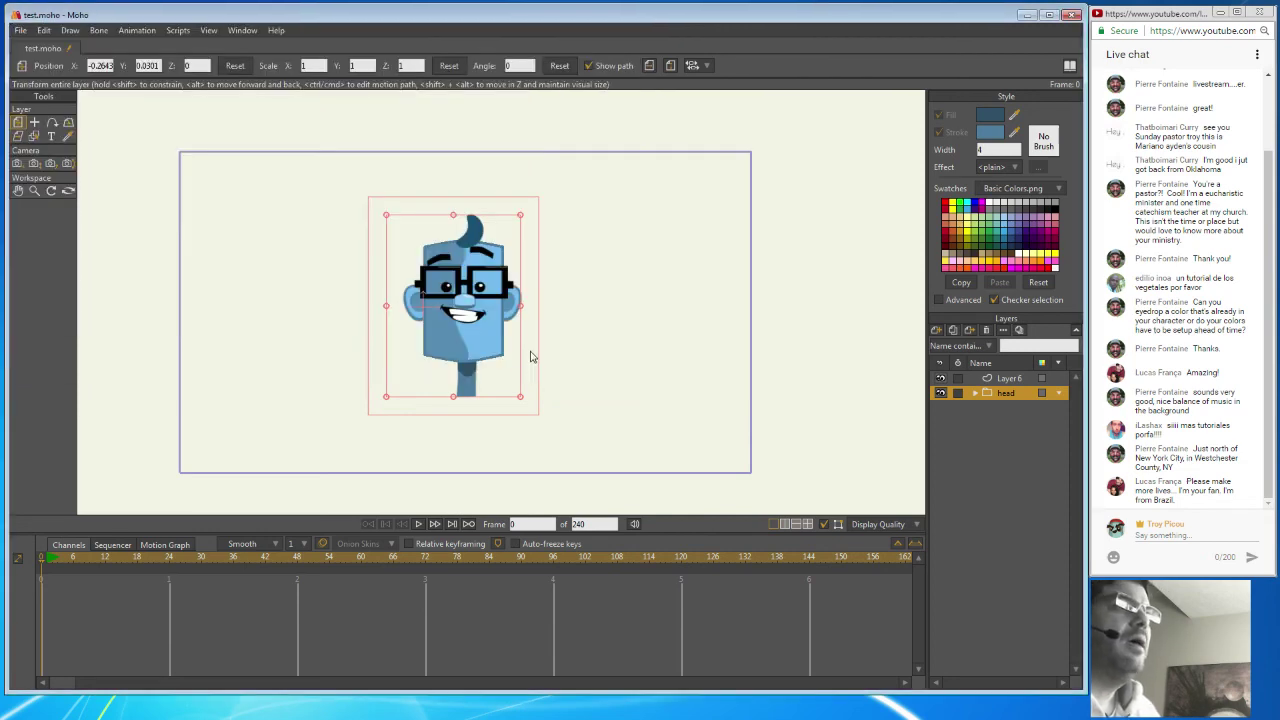